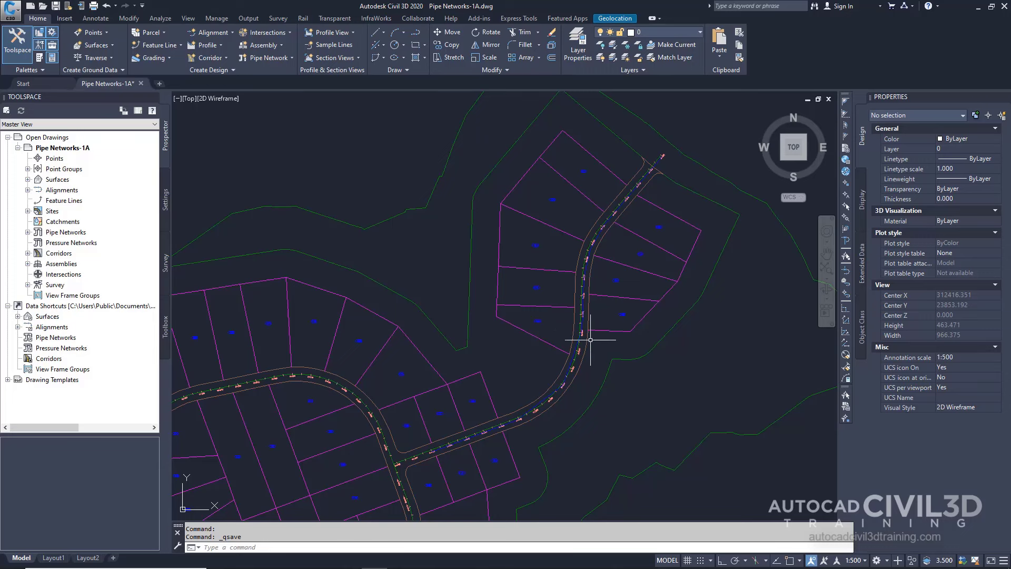
Expand the drawing's surfaces and centerline alignments in the project tree to review what they contain.
{"action": "middle_click_drag", "start_coordinate": [622, 359], "coordinate": [625, 357]}
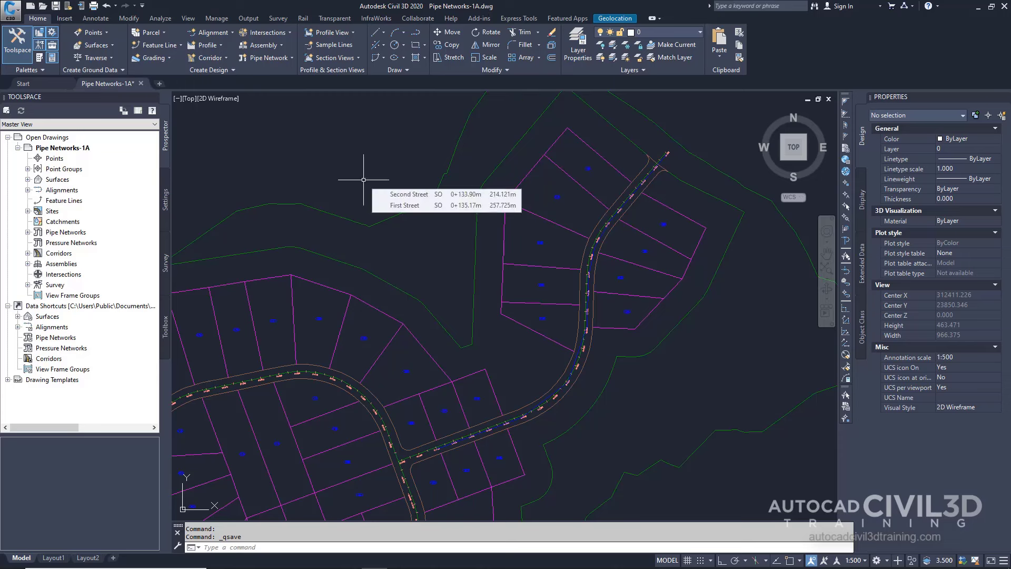
{"action": "double_click", "coordinate": [36, 181]}
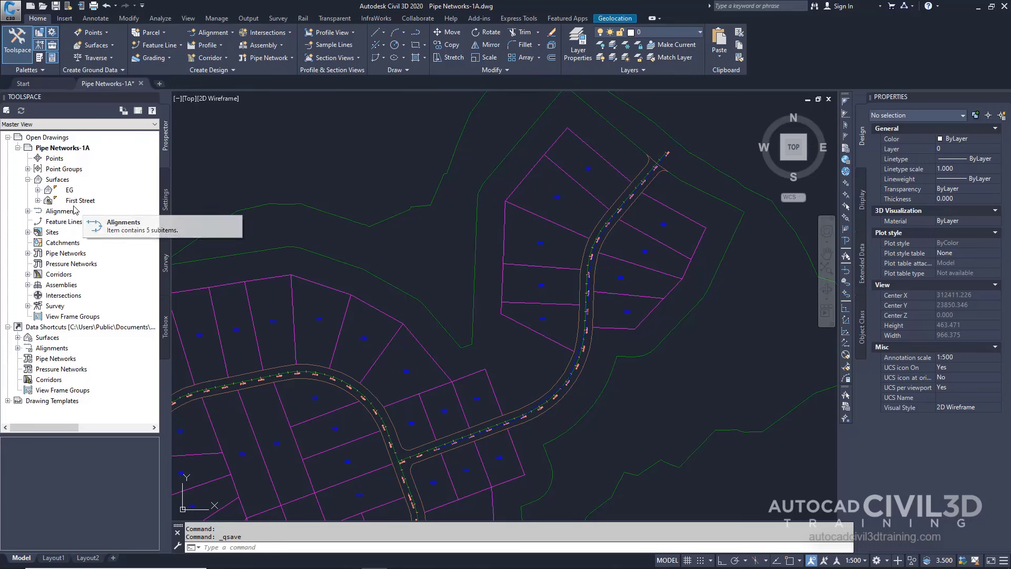
{"action": "left_click", "coordinate": [28, 211]}
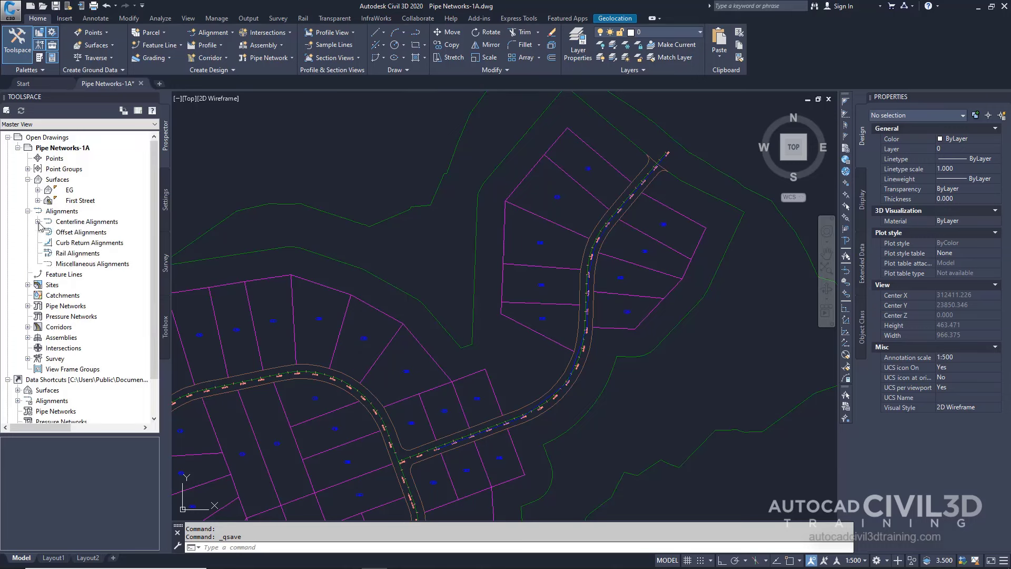
{"action": "left_click", "coordinate": [38, 222]}
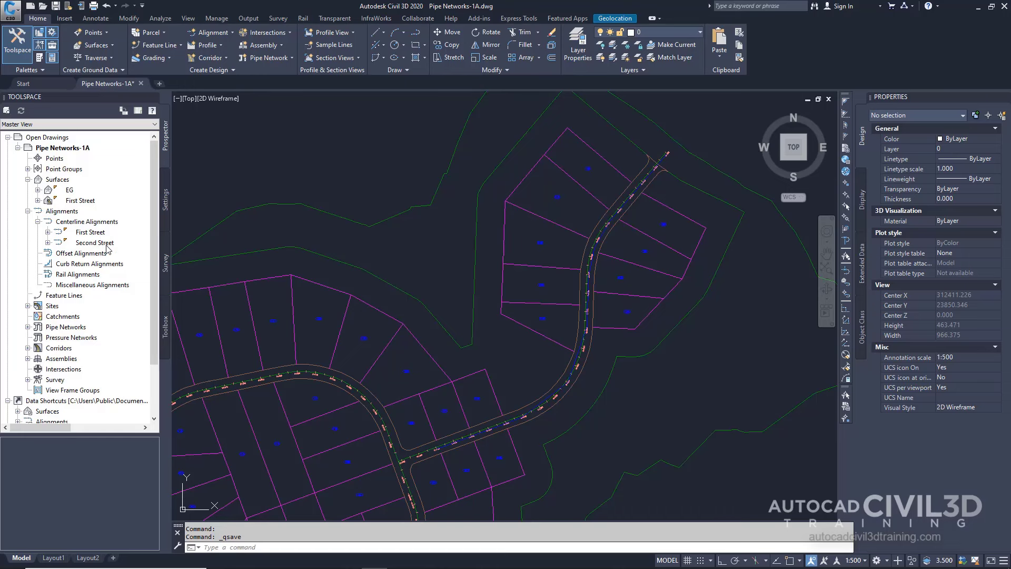
{"action": "mouse_move", "coordinate": [107, 248]}
Expand the Parcels collection of Site 1 in the project tree and review the lots.
{"action": "left_click", "coordinate": [28, 306]}
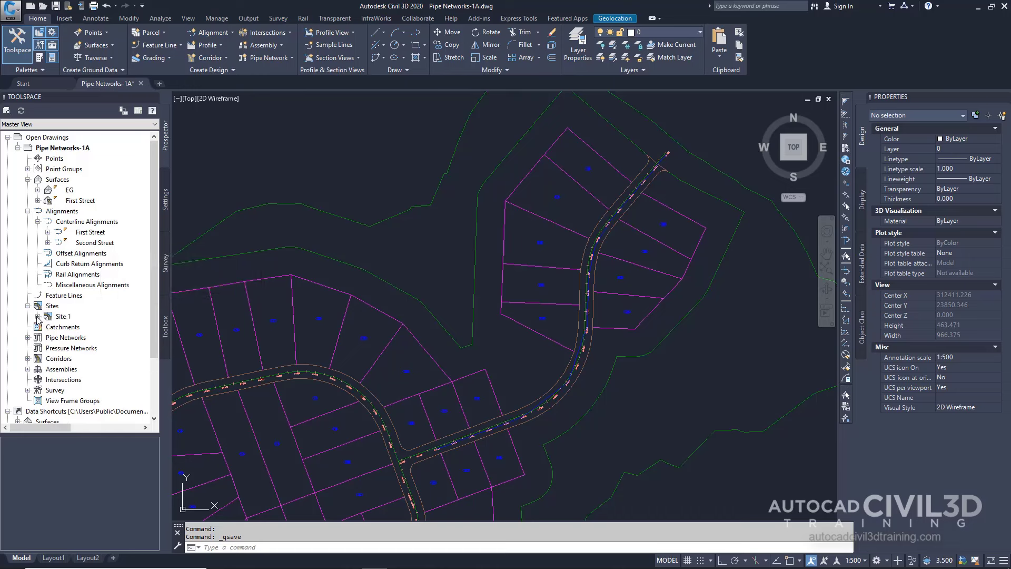
{"action": "left_click", "coordinate": [38, 316]}
{"action": "left_click", "coordinate": [48, 358]}
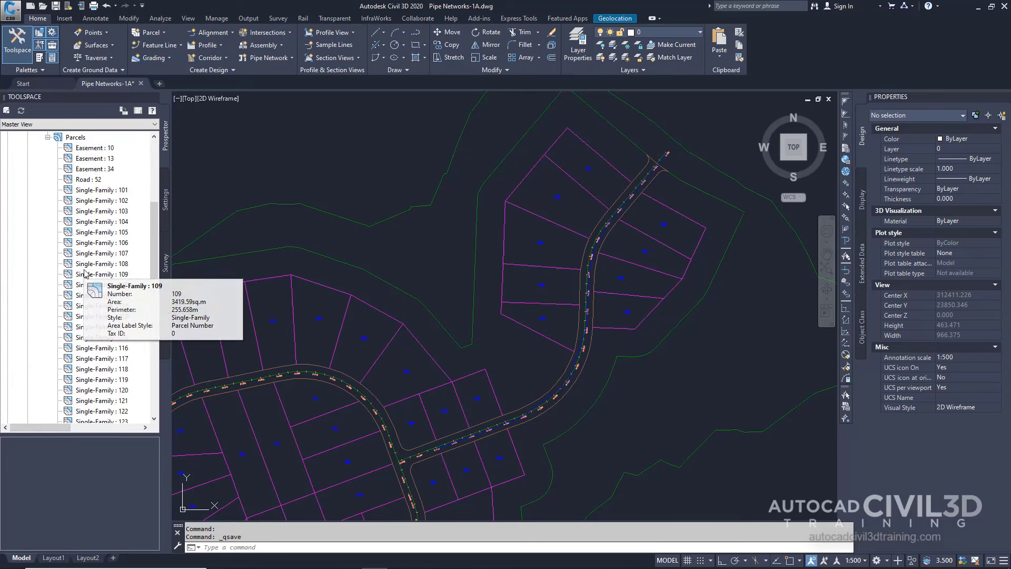
{"action": "mouse_move", "coordinate": [85, 273]}
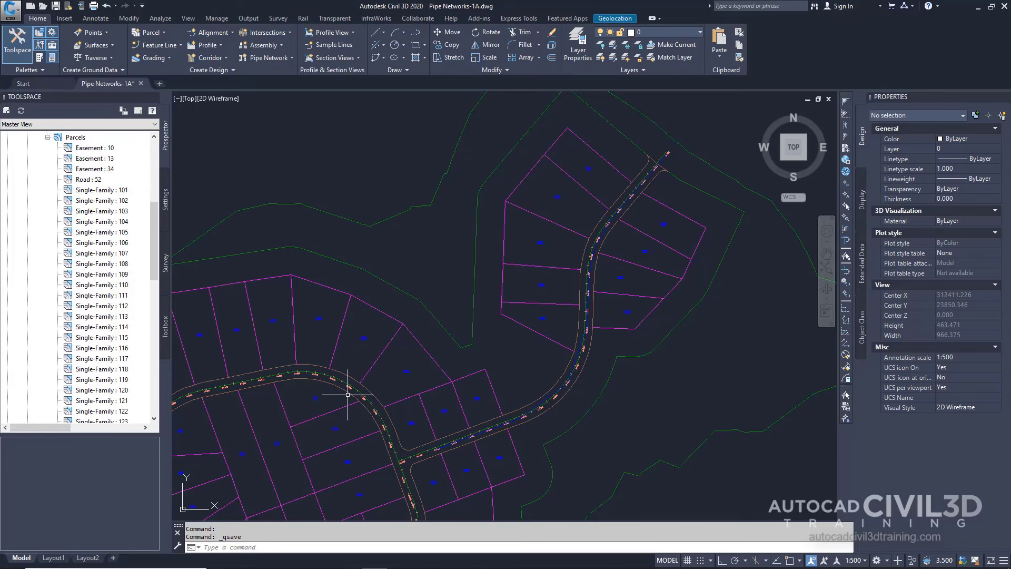
Examine the blue layout polyline along First Street, following it from the road junction to its north-east end.
{"action": "scroll", "coordinate": [468, 459], "scroll_direction": "up", "scroll_amount": 2}
{"action": "scroll", "coordinate": [468, 459], "scroll_direction": "up", "scroll_amount": 2}
{"action": "scroll", "coordinate": [462, 418], "scroll_direction": "up", "scroll_amount": 2}
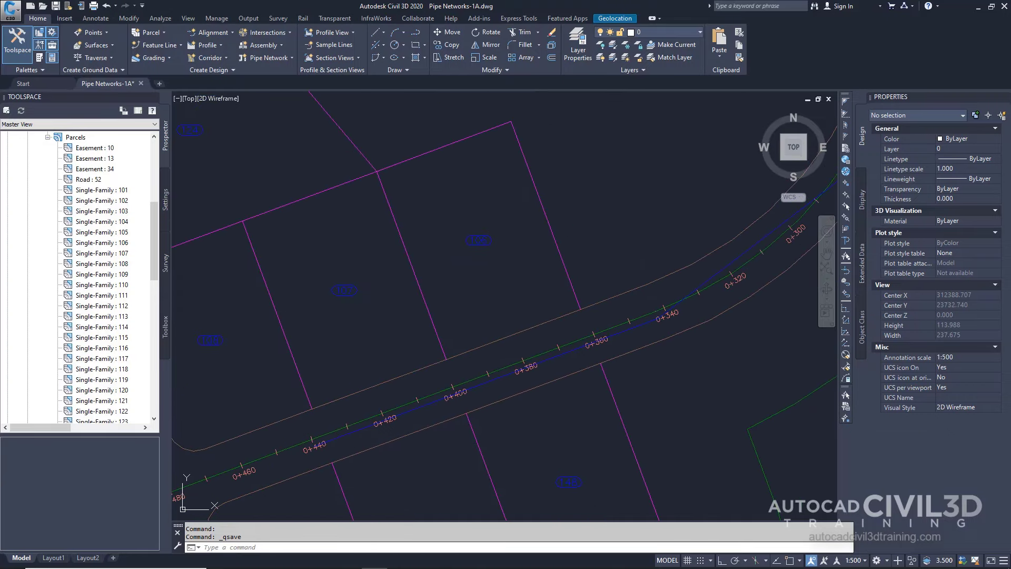
{"action": "left_click", "coordinate": [340, 438]}
{"action": "scroll", "coordinate": [340, 437], "scroll_direction": "down", "scroll_amount": 3}
{"action": "scroll", "coordinate": [517, 387], "scroll_direction": "up", "scroll_amount": 2}
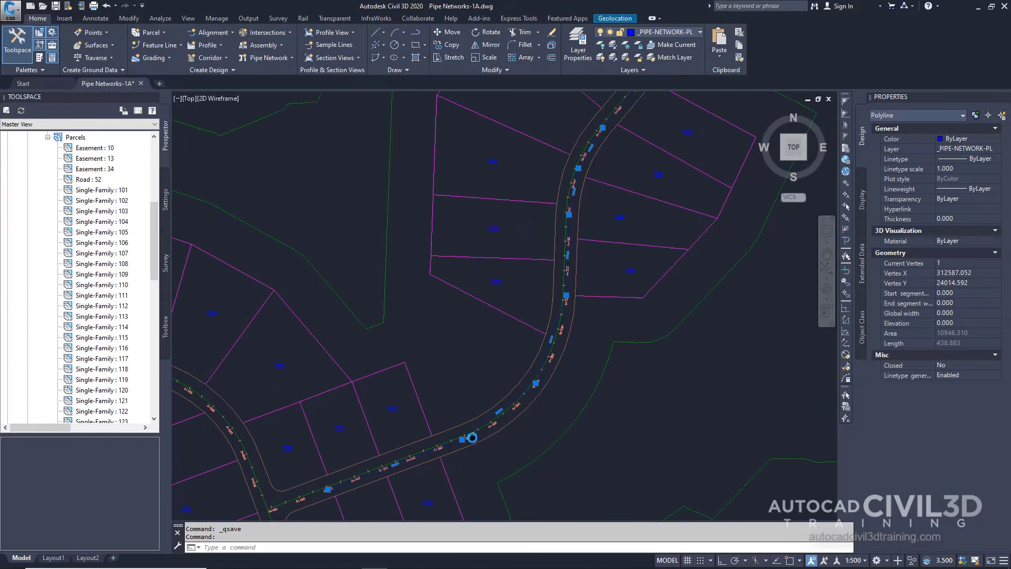
{"action": "middle_click_drag", "start_coordinate": [558, 274], "coordinate": [571, 409]}
{"action": "middle_click_drag", "start_coordinate": [584, 221], "coordinate": [601, 338]}
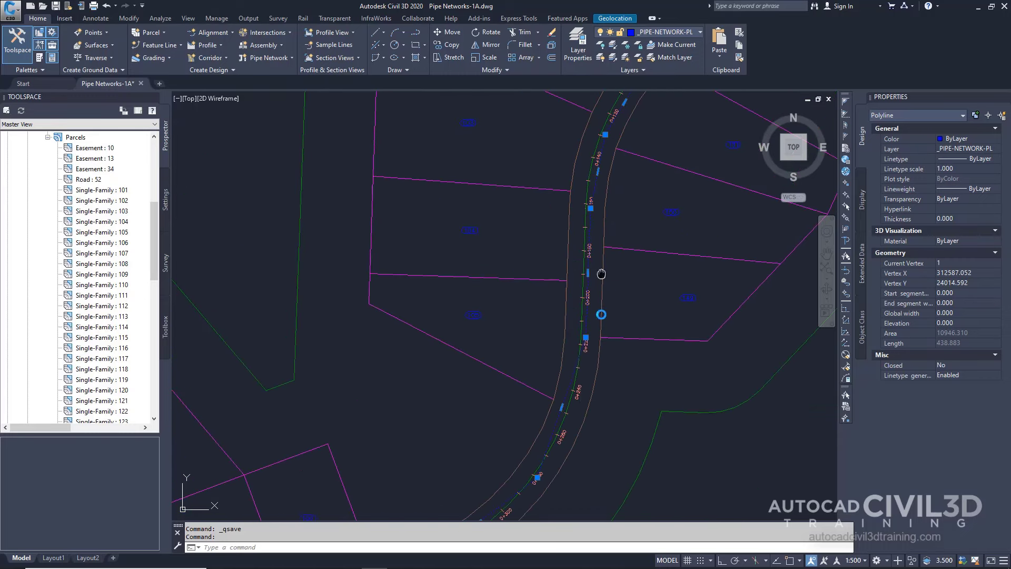
{"action": "middle_click_drag", "start_coordinate": [632, 132], "coordinate": [511, 351]}
{"action": "middle_click_drag", "start_coordinate": [589, 277], "coordinate": [570, 285]}
{"action": "middle_click_drag", "start_coordinate": [542, 343], "coordinate": [561, 275]}
{"action": "scroll", "coordinate": [582, 262], "scroll_direction": "down", "scroll_amount": 4}
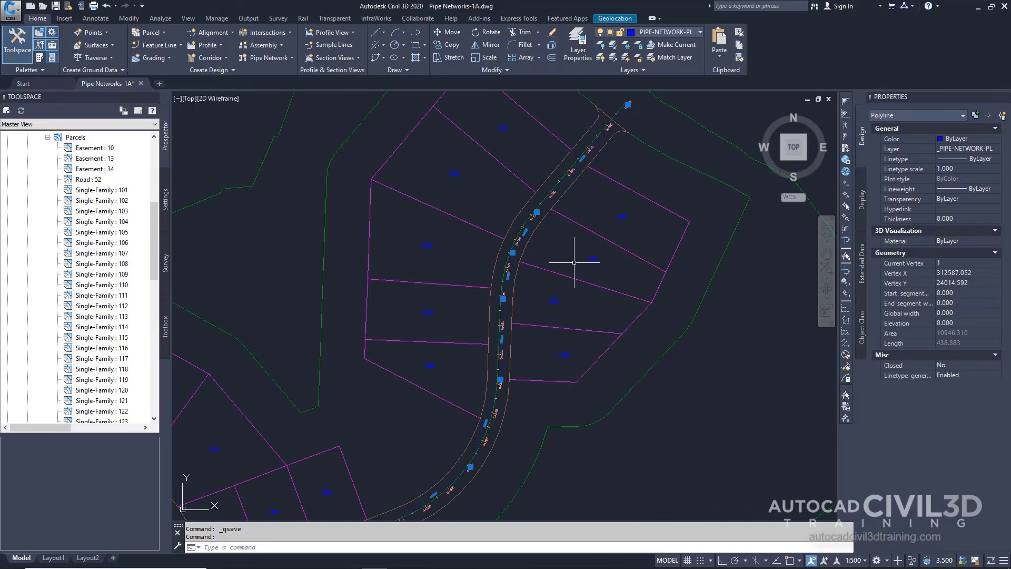
{"action": "middle_click_drag", "start_coordinate": [553, 314], "coordinate": [599, 281]}
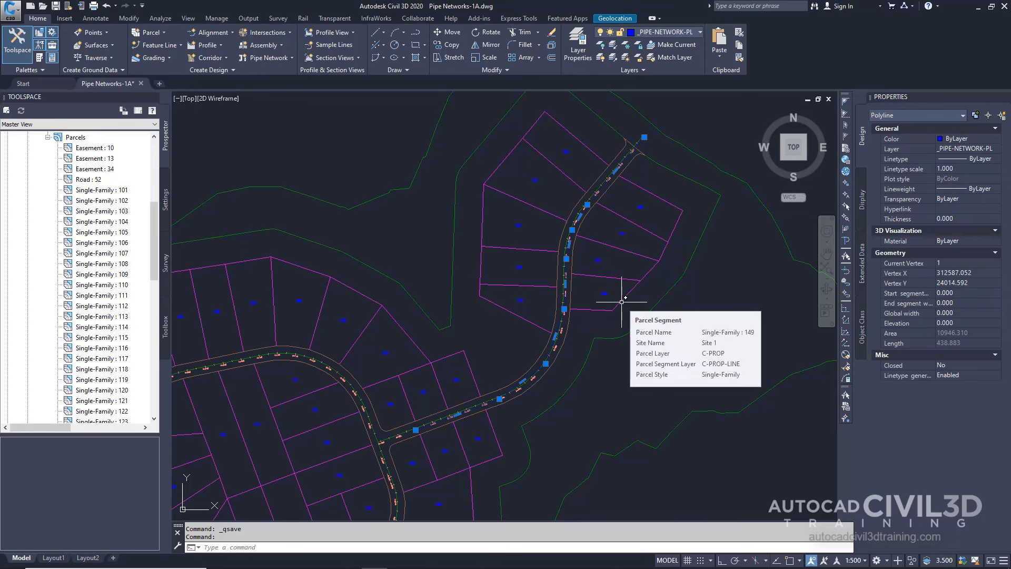
{"action": "key", "text": "Escape"}
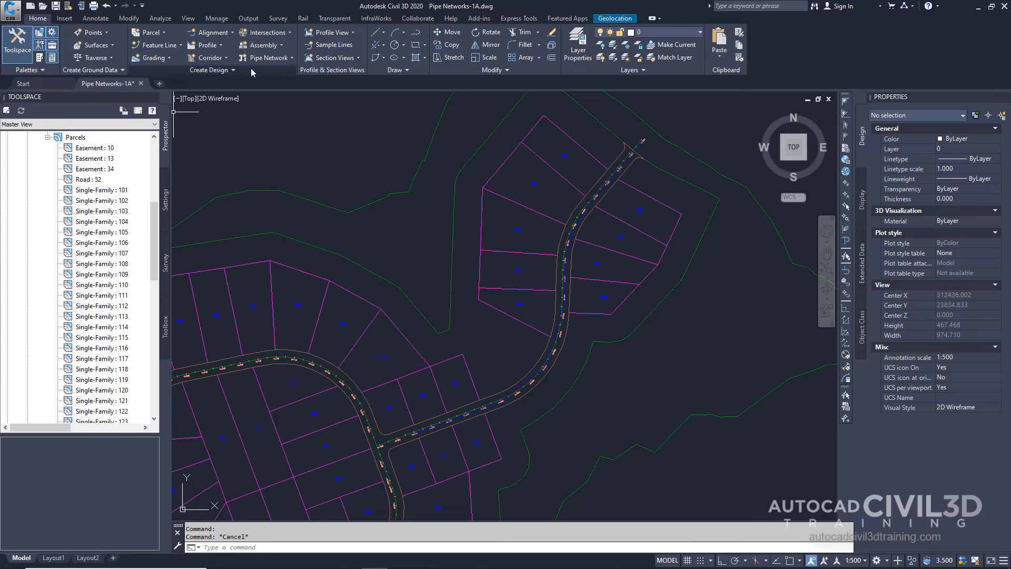
Start Create Pipe Network from Object on the blue polyline along First Street and accept the proposed flow direction.
{"action": "left_click", "coordinate": [293, 59]}
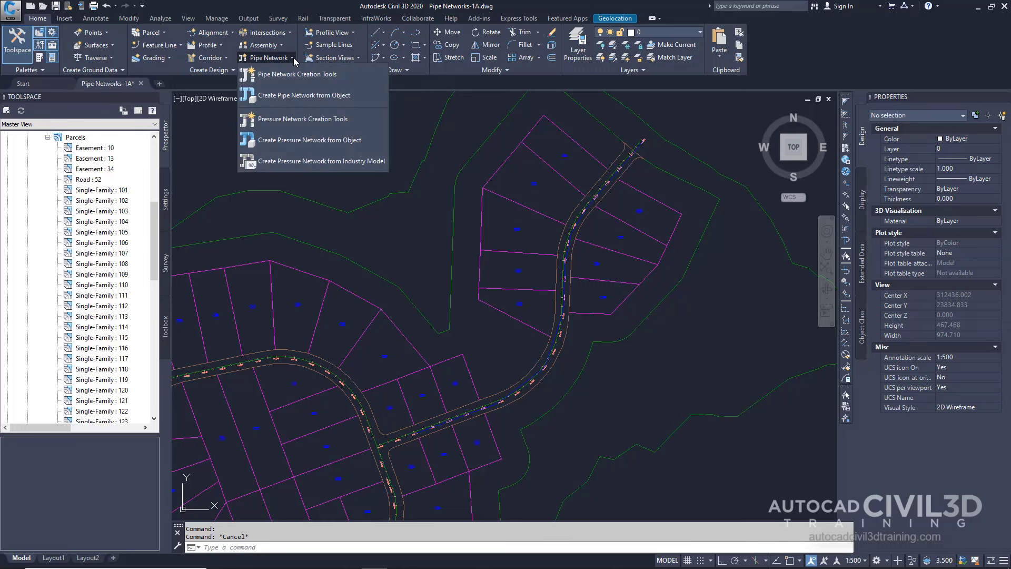
{"action": "left_click", "coordinate": [352, 100]}
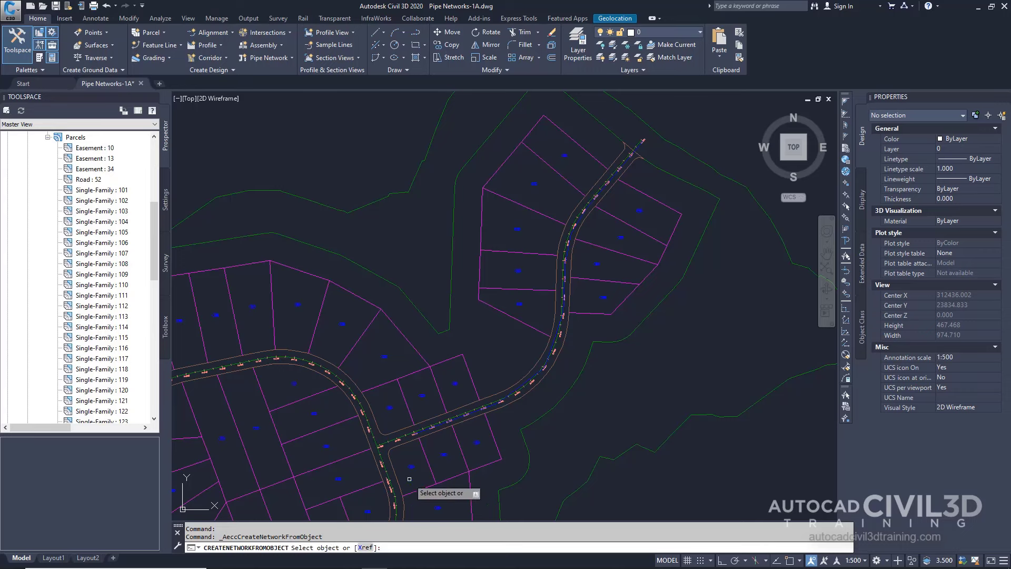
{"action": "scroll", "coordinate": [445, 440], "scroll_direction": "up", "scroll_amount": 5}
{"action": "scroll", "coordinate": [440, 441], "scroll_direction": "up", "scroll_amount": 3}
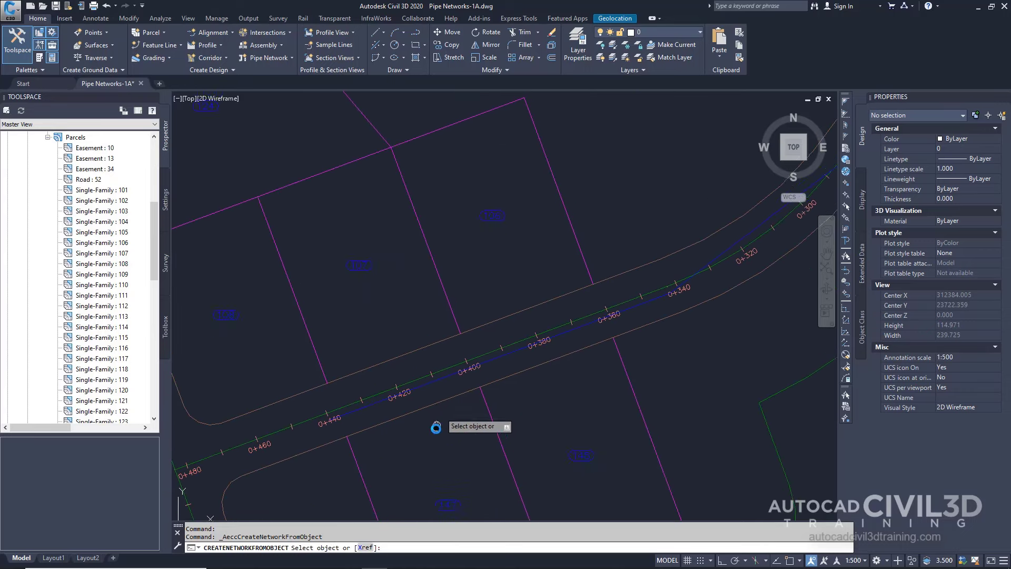
{"action": "middle_click_drag", "start_coordinate": [422, 437], "coordinate": [447, 406]}
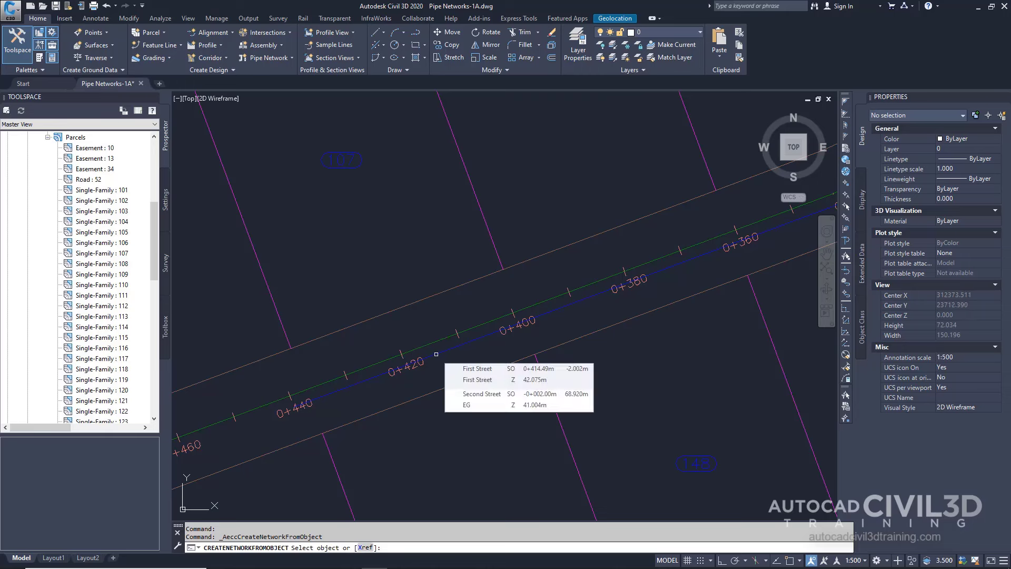
{"action": "left_click", "coordinate": [436, 354]}
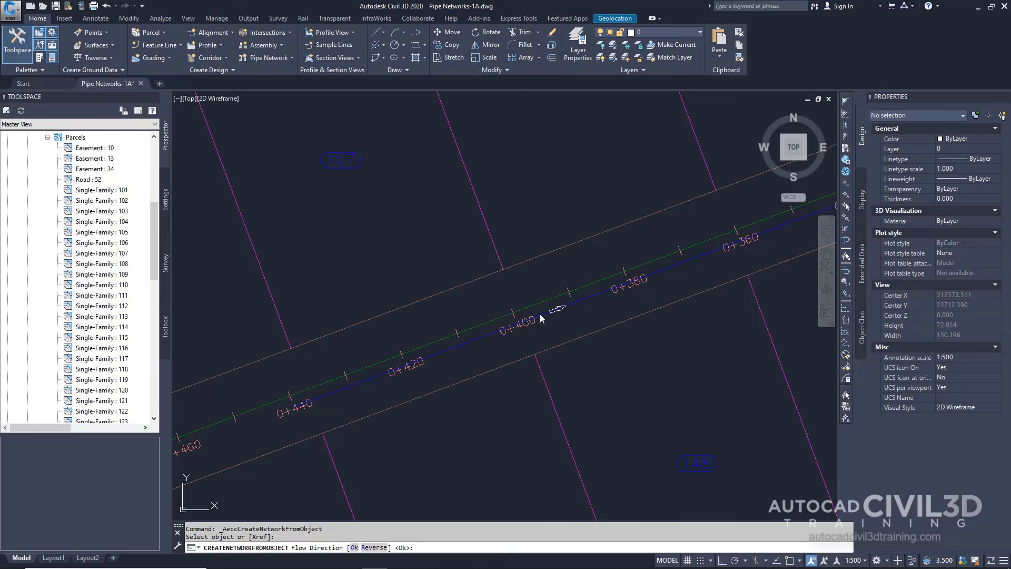
{"action": "key", "text": "Return"}
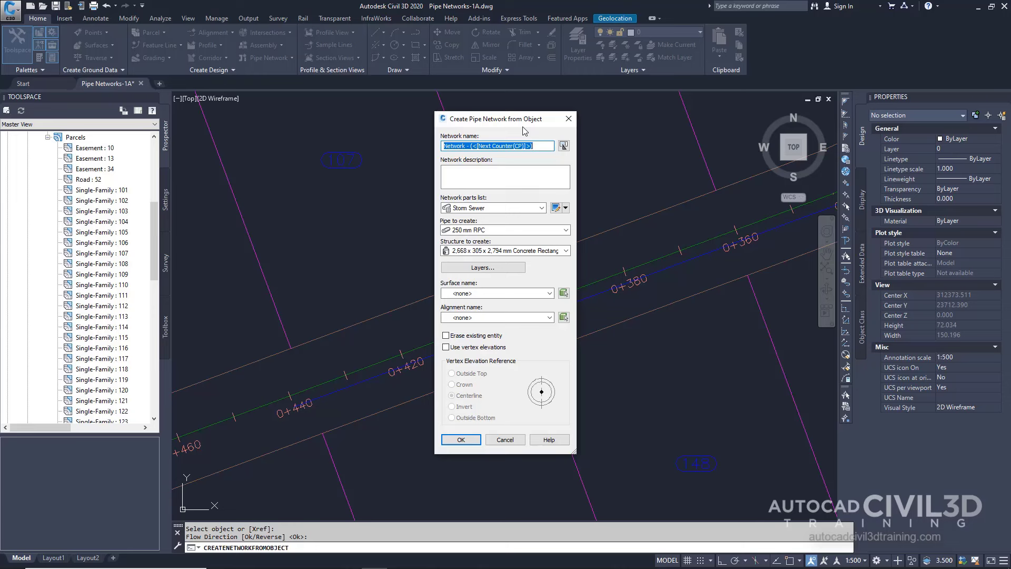
Name the network Storm Sewer Network and choose the Storm Sewer parts list.
{"action": "type", "text": "Stomr S"}
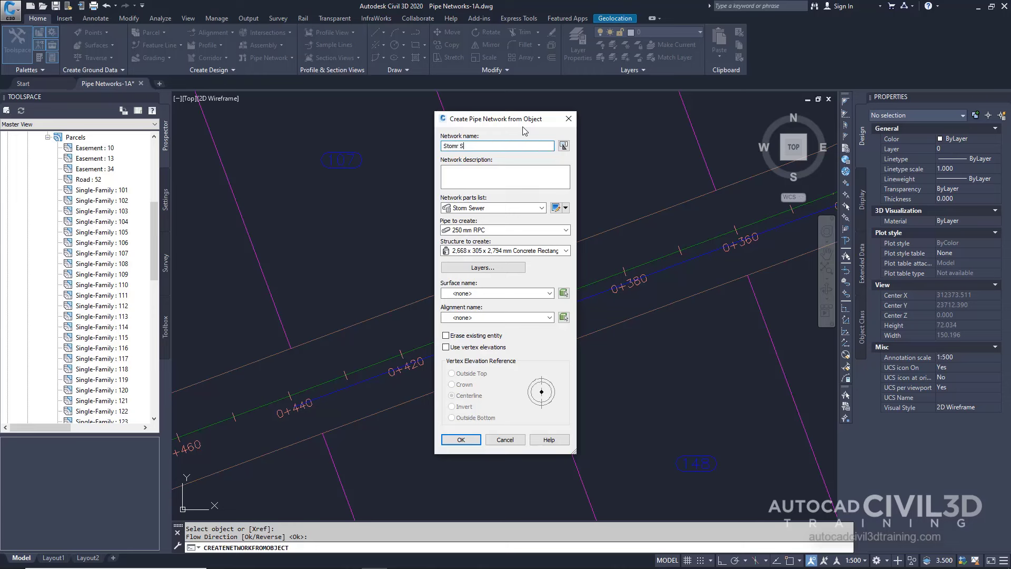
{"action": "key", "text": "BackSpace"}
{"action": "key", "text": "BackSpace"}
{"action": "key", "text": "BackSpace"}
{"action": "key", "text": "BackSpace"}
{"action": "type", "text": "rm Sewer Network"}
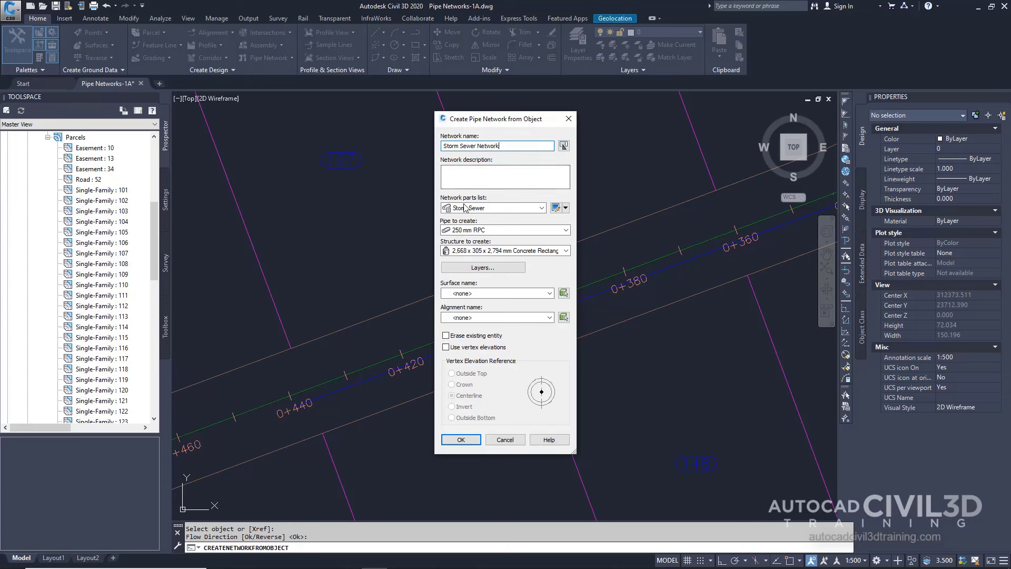
{"action": "left_click", "coordinate": [541, 207]}
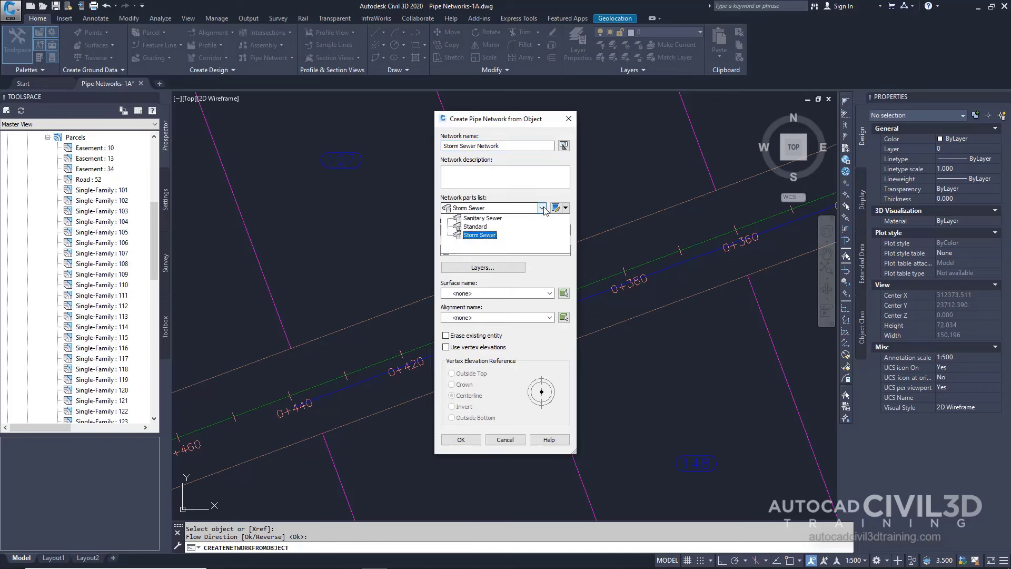
{"action": "left_click", "coordinate": [488, 236]}
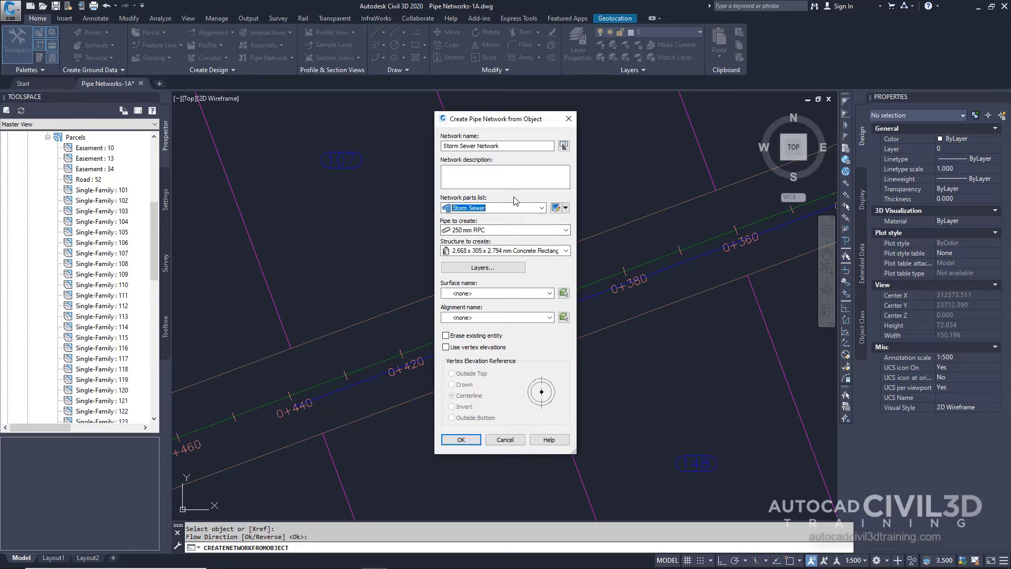
Set the pipe to create to 450 mm RPC and the structure to Concentric Structure 1,500 dia 530 frame 900 cone.
{"action": "left_click", "coordinate": [495, 230]}
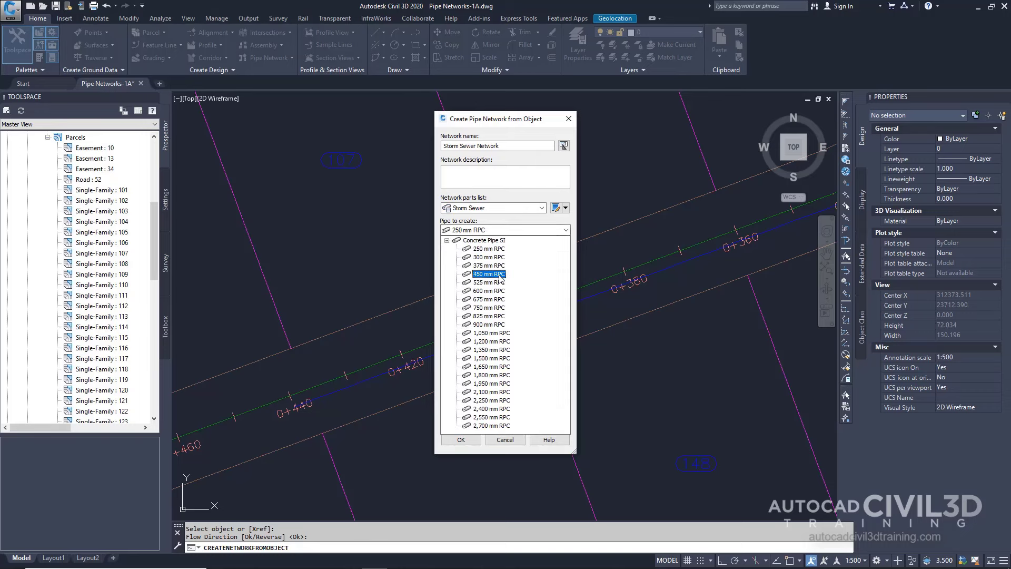
{"action": "left_click", "coordinate": [489, 274]}
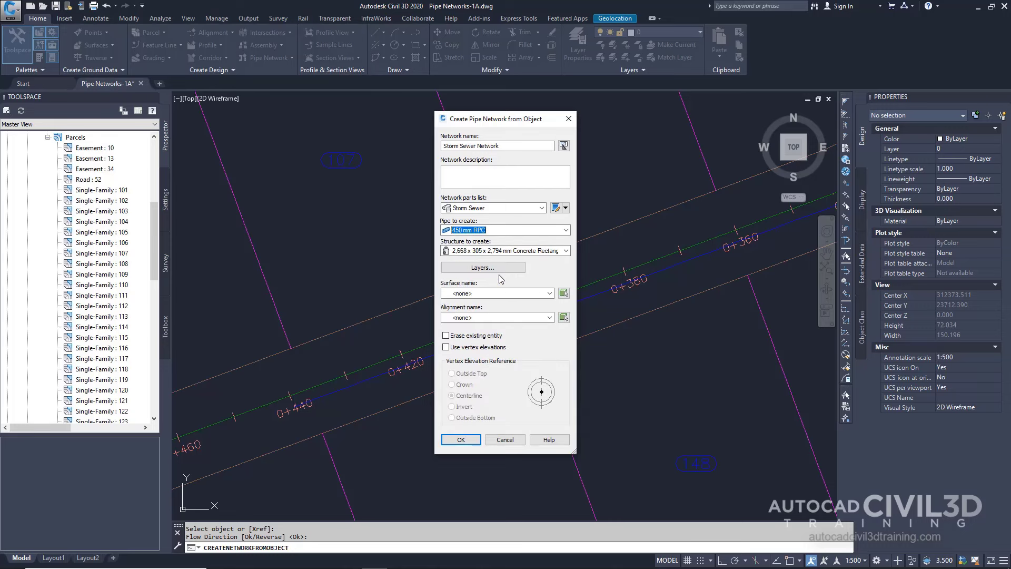
{"action": "left_click", "coordinate": [566, 251]}
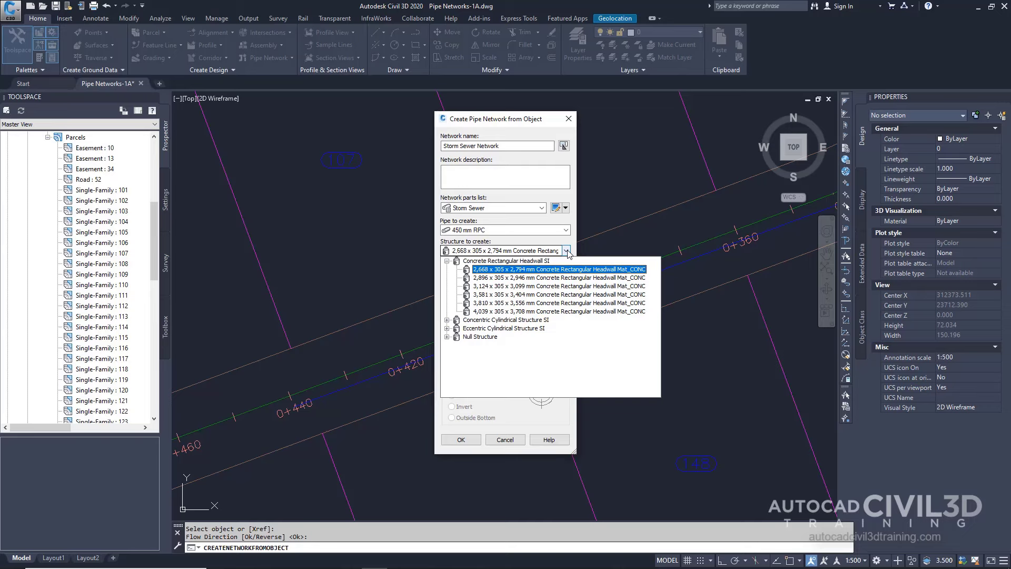
{"action": "left_click", "coordinate": [446, 320]}
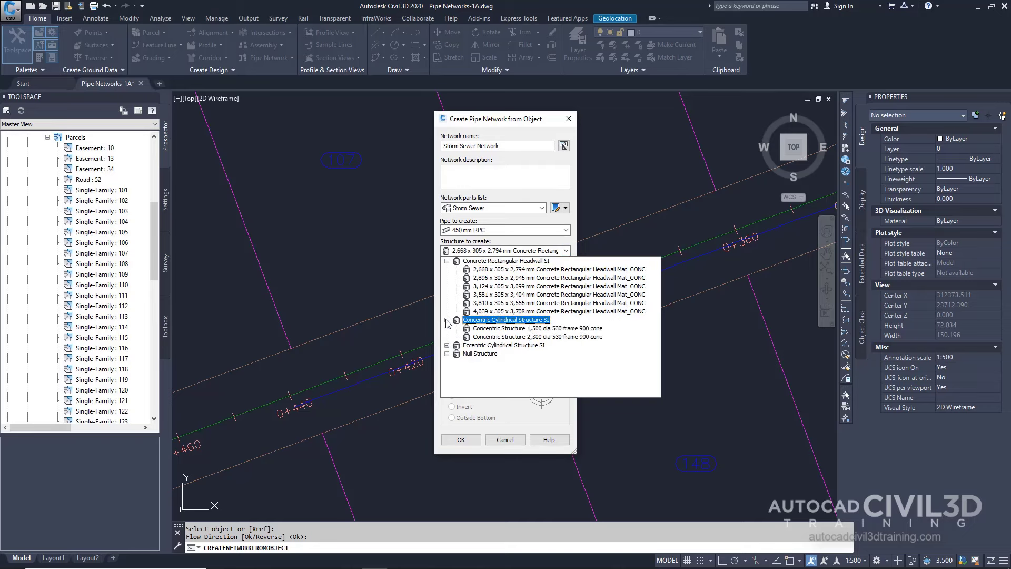
{"action": "left_click", "coordinate": [498, 328]}
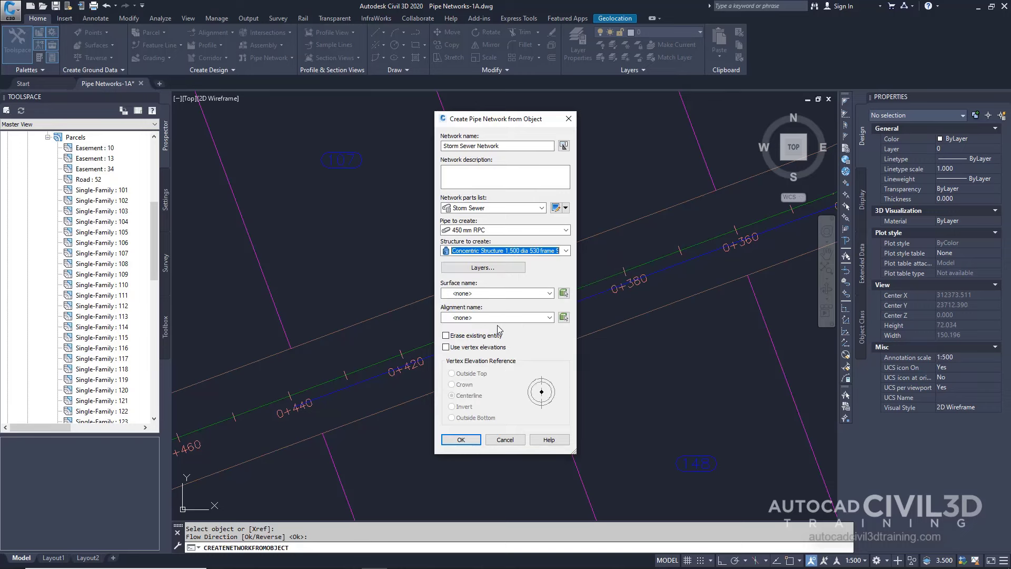
Create the network with First Street as both surface and alignment, erasing the existing entity.
{"action": "left_click", "coordinate": [486, 294]}
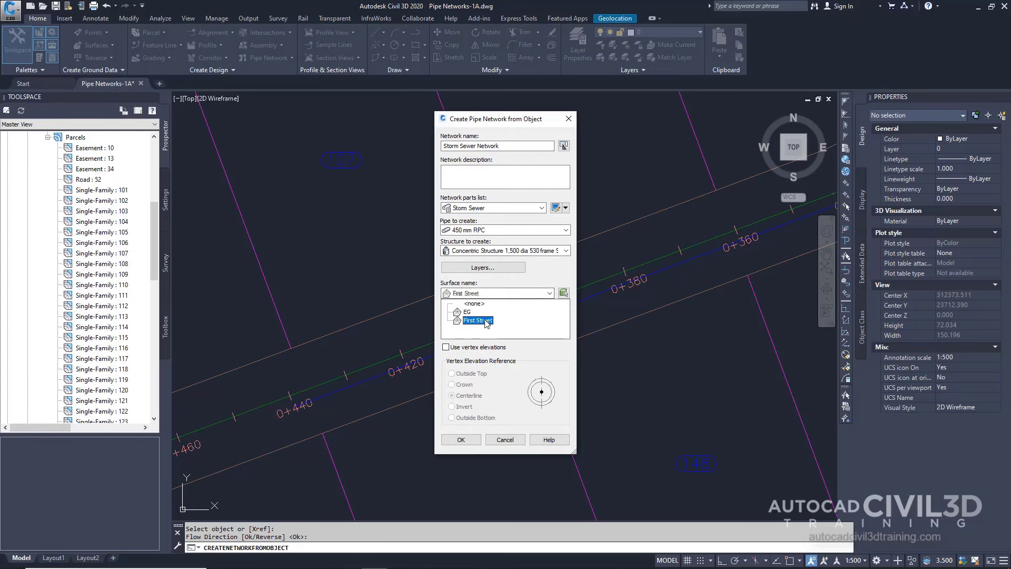
{"action": "left_click", "coordinate": [478, 320]}
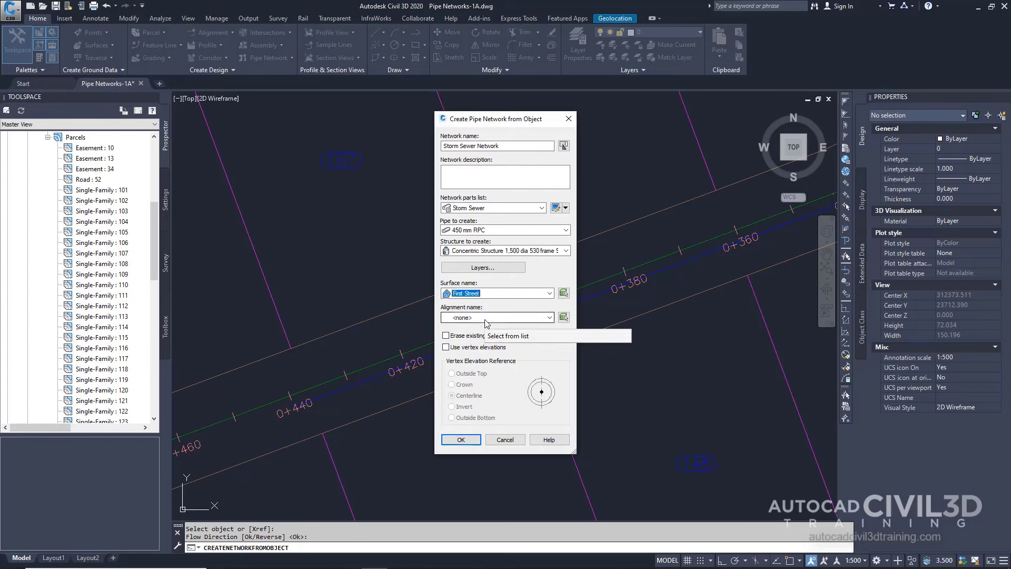
{"action": "left_click", "coordinate": [486, 318]}
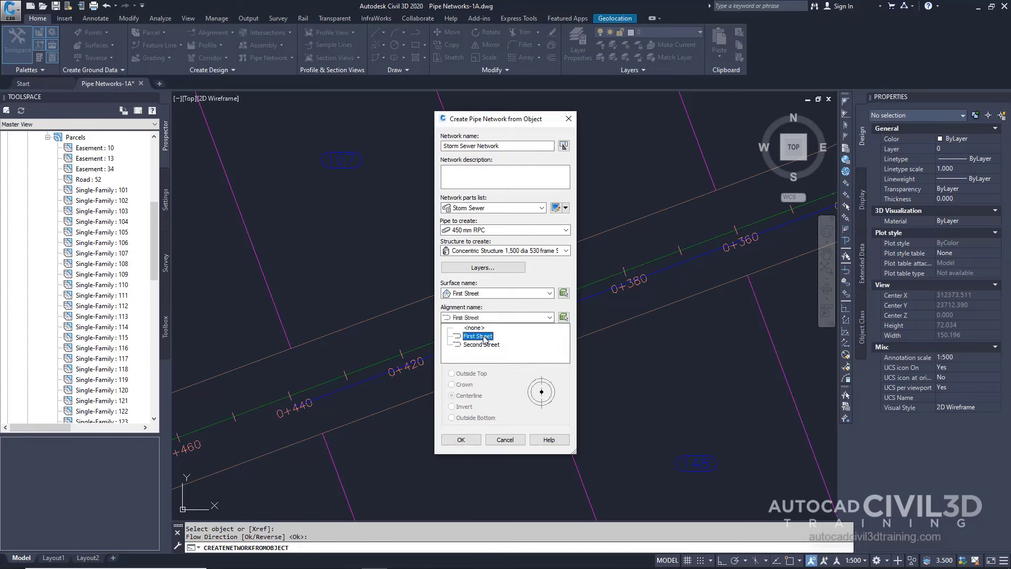
{"action": "left_click", "coordinate": [478, 336]}
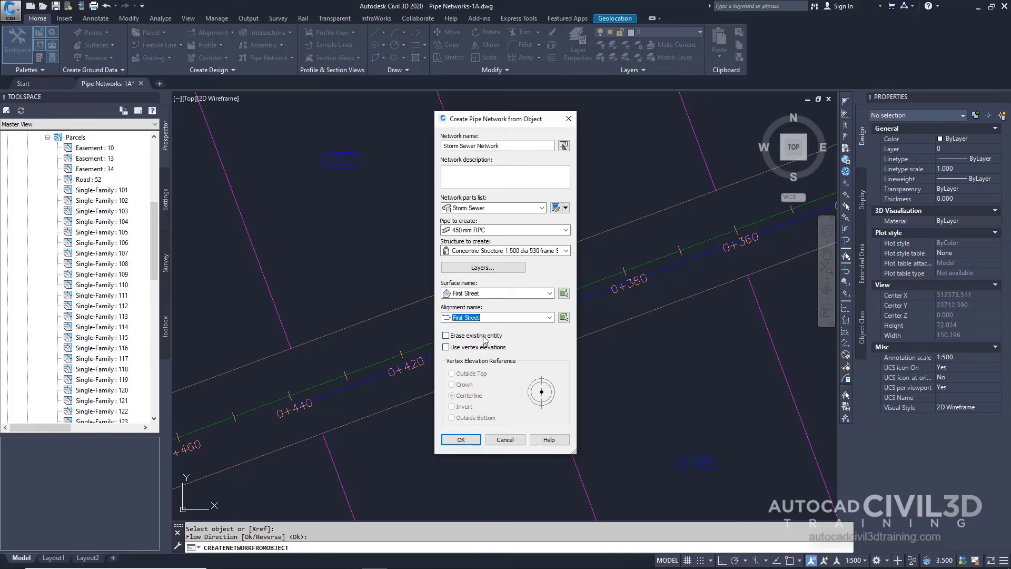
{"action": "left_click", "coordinate": [446, 337]}
{"action": "left_click", "coordinate": [468, 440]}
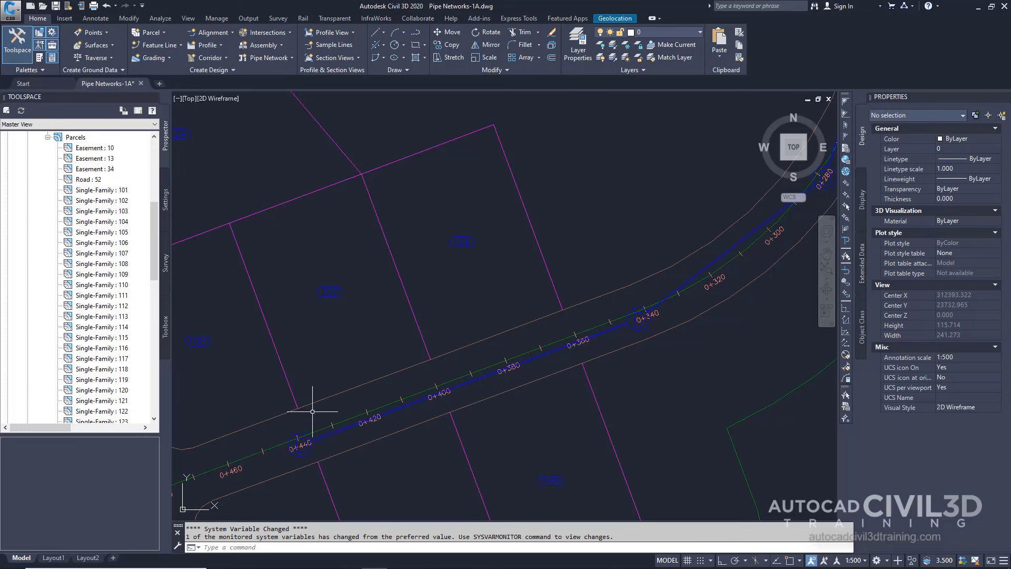
Select the new pipe starting near station 0+440 on First Street to inspect its properties.
{"action": "scroll", "coordinate": [327, 443], "scroll_direction": "up", "scroll_amount": 2}
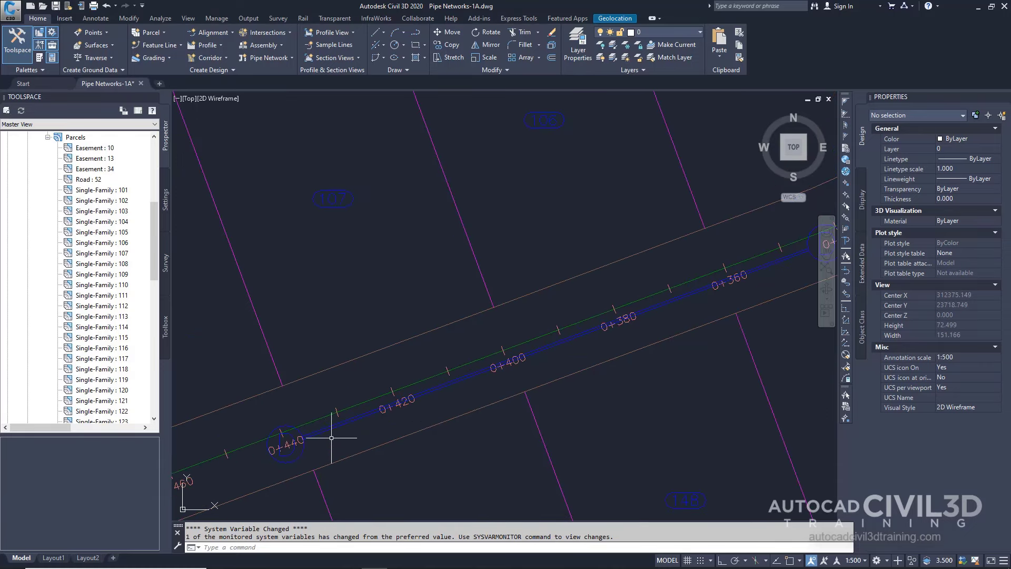
{"action": "left_click", "coordinate": [326, 430]}
{"action": "scroll", "coordinate": [326, 431], "scroll_direction": "down", "scroll_amount": 2}
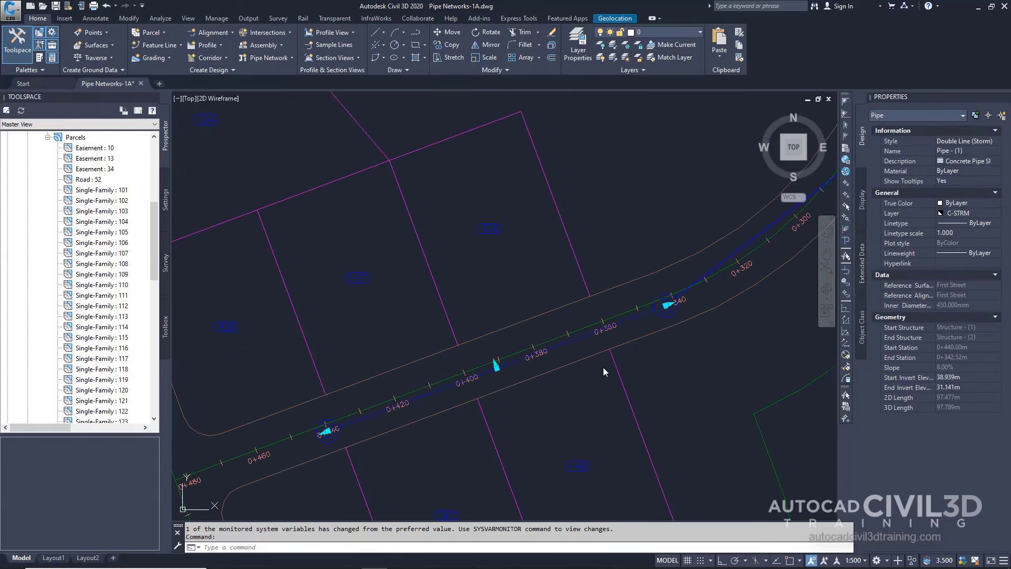
Select the last pipe and its end structure at station 0+000 on First Street.
{"action": "middle_click_drag", "start_coordinate": [726, 294], "coordinate": [527, 472]}
{"action": "mouse_move", "coordinate": [636, 322]}
{"action": "middle_mouse_down"}
{"action": "mouse_move", "coordinate": [677, 413]}
{"action": "mouse_move", "coordinate": [608, 404]}
{"action": "middle_mouse_up"}
{"action": "middle_click_drag", "start_coordinate": [666, 219], "coordinate": [610, 390]}
{"action": "middle_click_drag", "start_coordinate": [701, 282], "coordinate": [582, 341]}
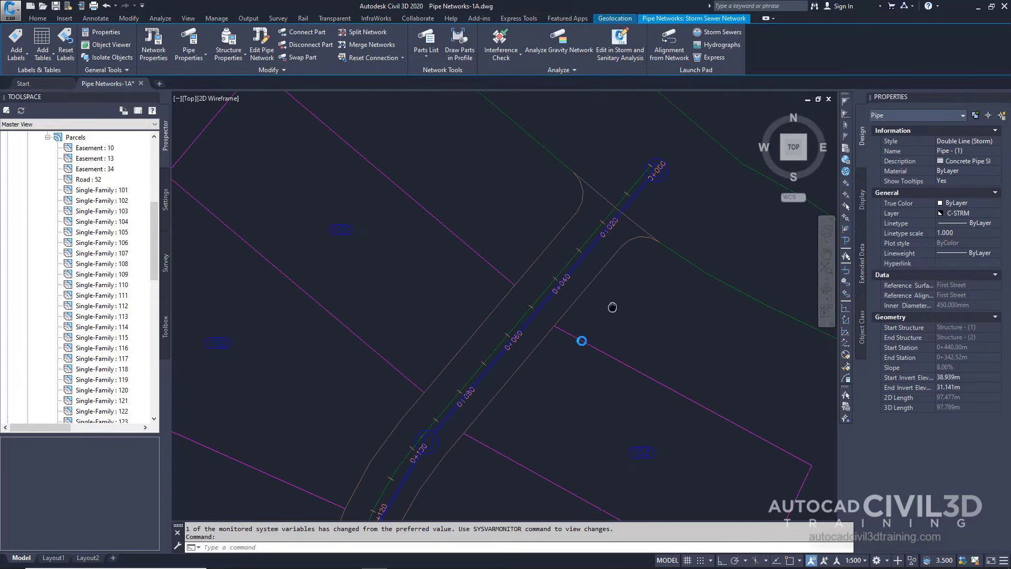
{"action": "middle_click_drag", "start_coordinate": [609, 304], "coordinate": [568, 362]}
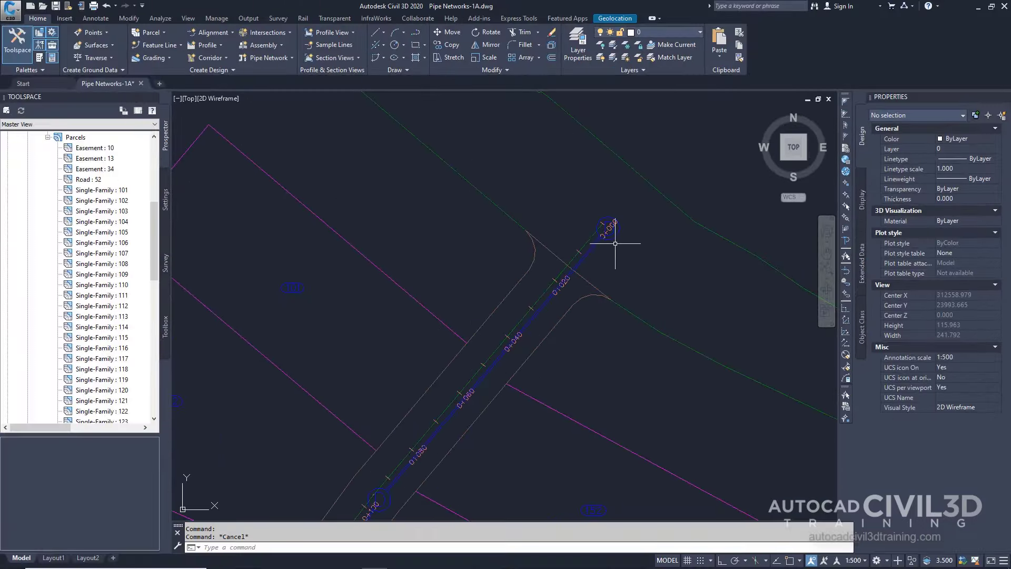
{"action": "left_click", "coordinate": [600, 237]}
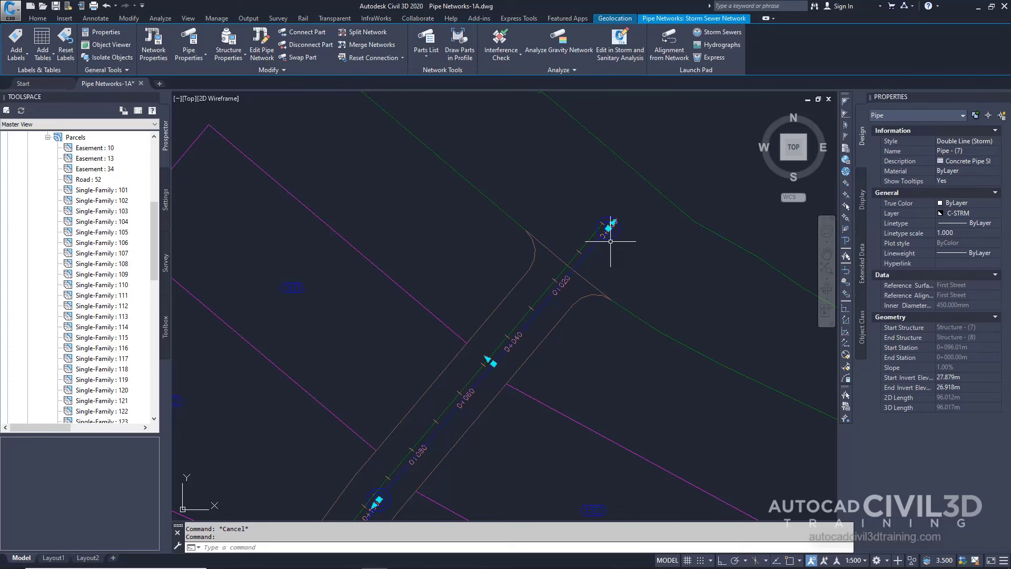
{"action": "left_click", "coordinate": [610, 241]}
{"action": "left_click", "coordinate": [609, 255]}
Extend the selection to all similar pipes and structures in the storm sewer network.
{"action": "scroll", "coordinate": [609, 256], "scroll_direction": "down", "scroll_amount": 2}
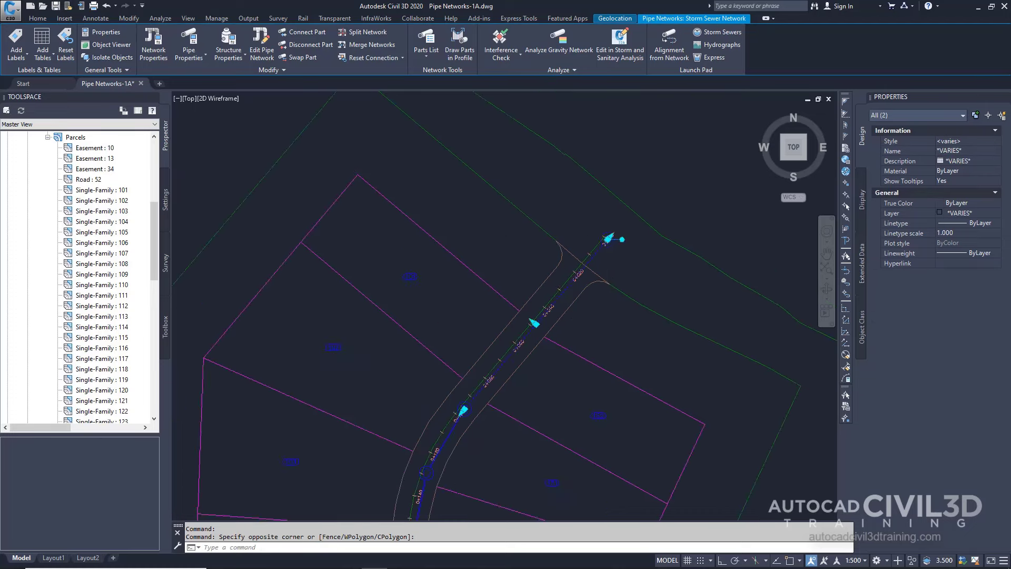
{"action": "scroll", "coordinate": [611, 260], "scroll_direction": "down", "scroll_amount": 5}
{"action": "middle_click_drag", "start_coordinate": [599, 323], "coordinate": [606, 314]}
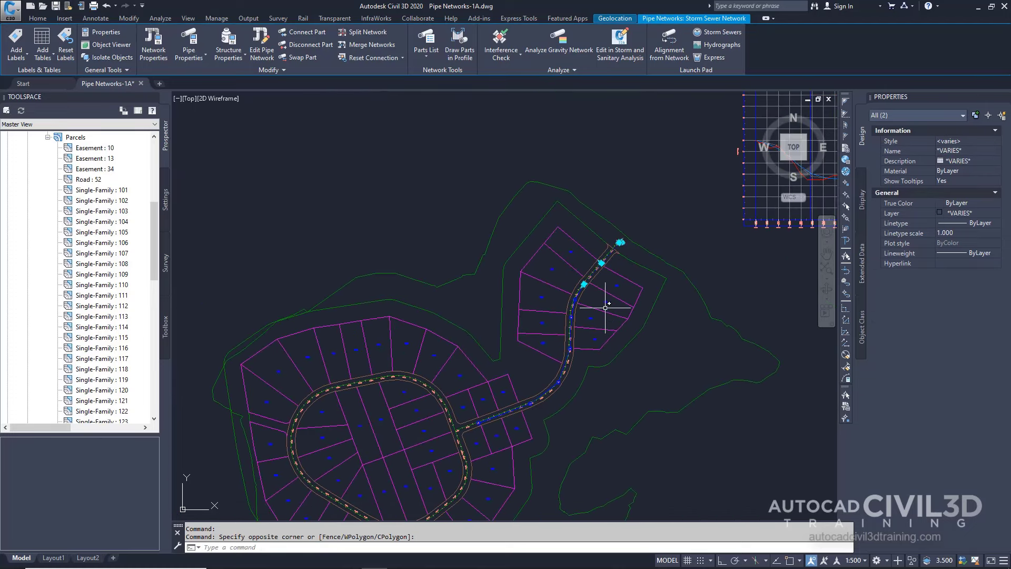
{"action": "right_click", "coordinate": [602, 301]}
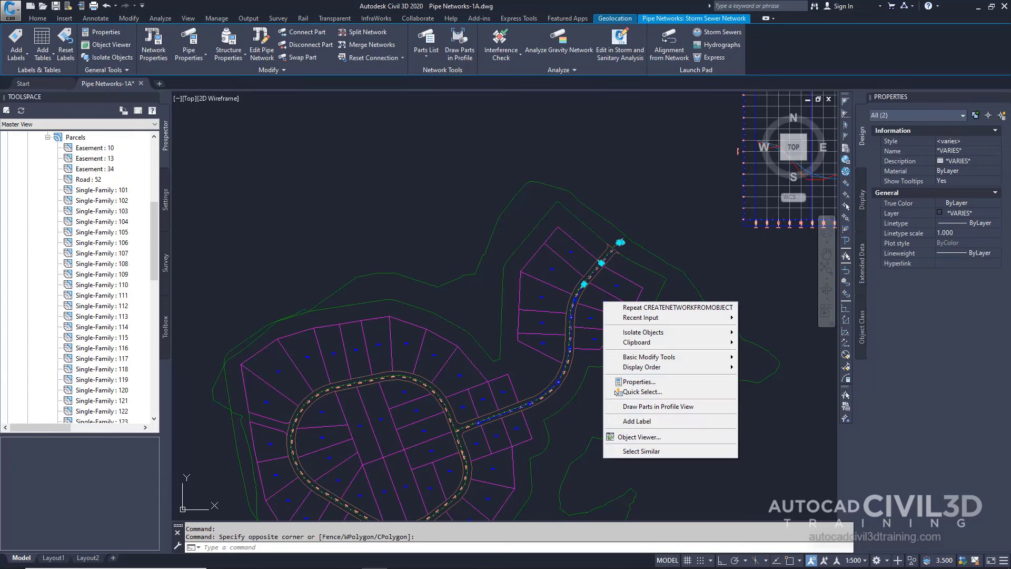
{"action": "left_click", "coordinate": [658, 452]}
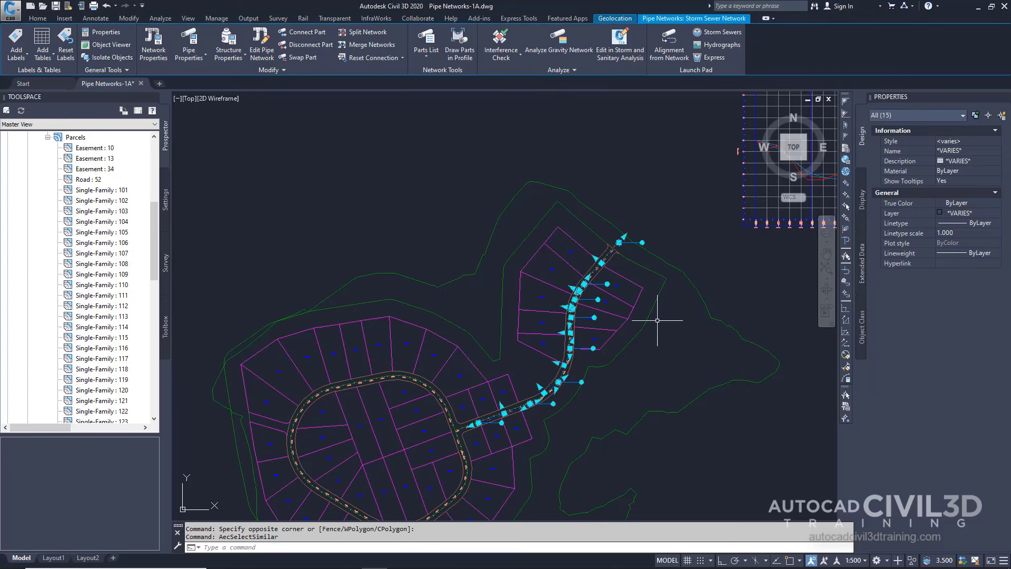
Draw the selected network parts in the First Street profile view.
{"action": "middle_click_drag", "start_coordinate": [680, 298], "coordinate": [521, 379]}
{"action": "mouse_move", "coordinate": [669, 309]}
{"action": "middle_mouse_down"}
{"action": "mouse_move", "coordinate": [553, 392]}
{"action": "mouse_move", "coordinate": [644, 337]}
{"action": "mouse_move", "coordinate": [456, 368]}
{"action": "middle_mouse_up"}
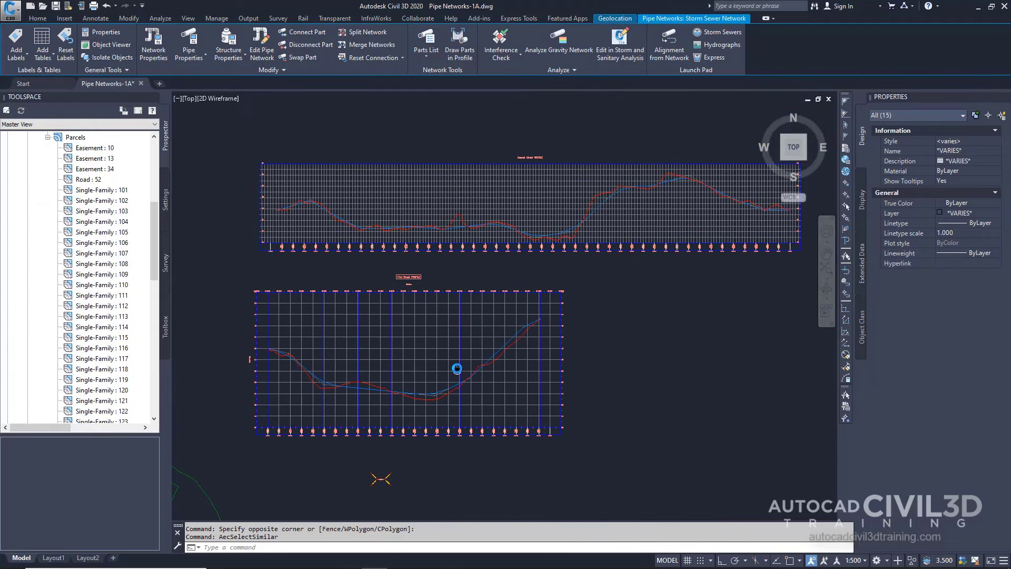
{"action": "right_click", "coordinate": [603, 373]}
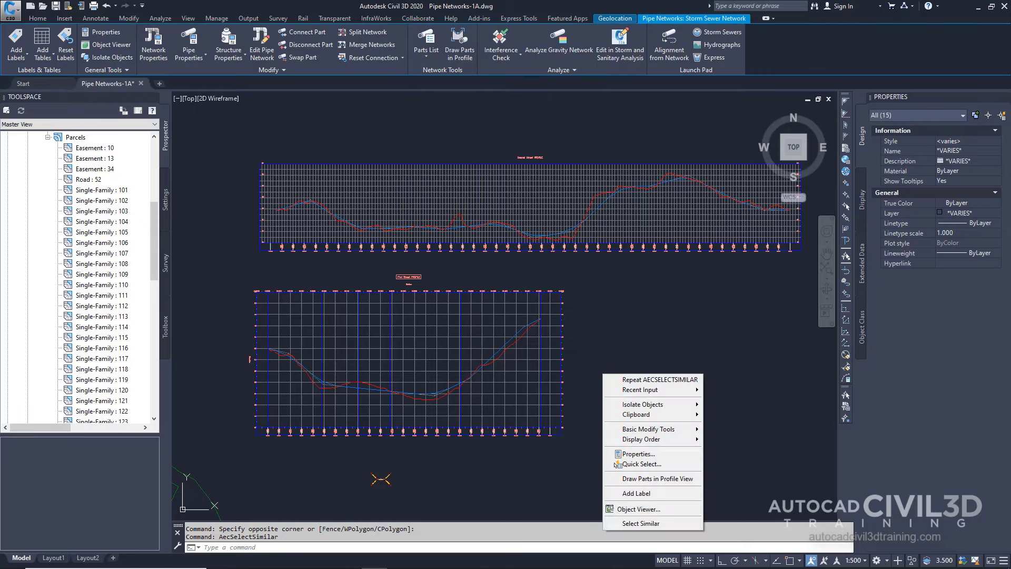
{"action": "left_click", "coordinate": [675, 480]}
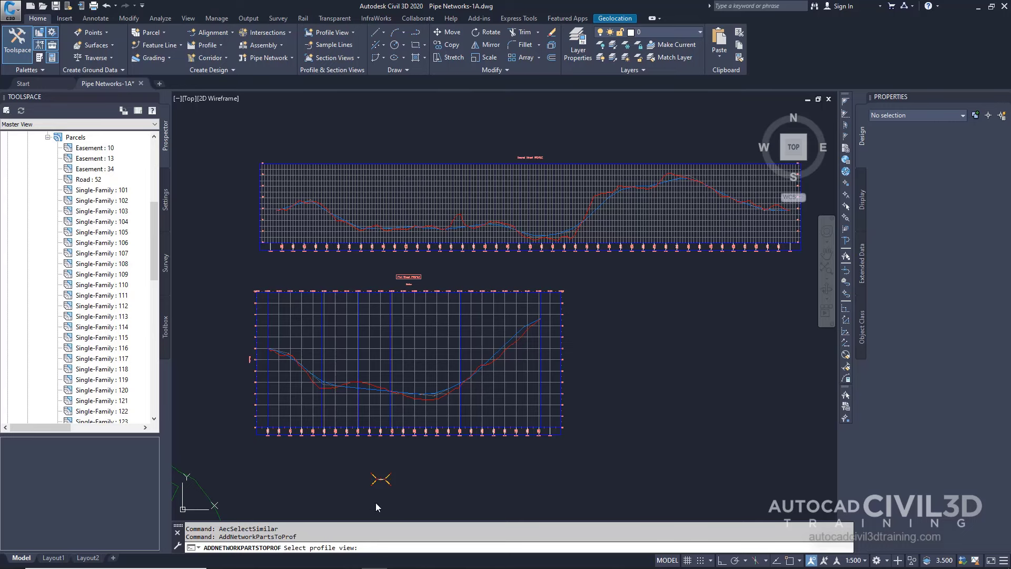
{"action": "middle_click_drag", "start_coordinate": [433, 457], "coordinate": [447, 464]}
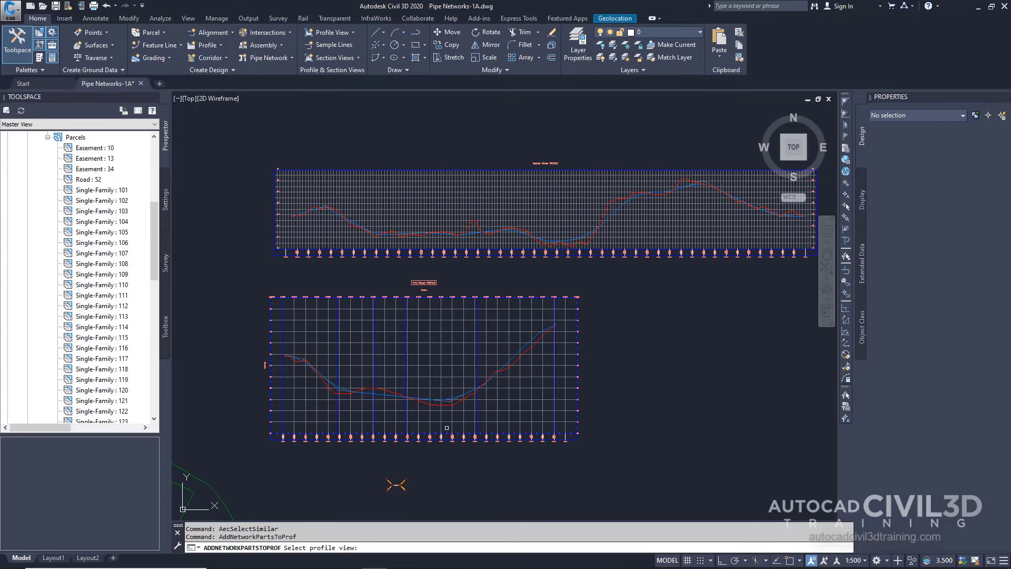
{"action": "left_click", "coordinate": [421, 416]}
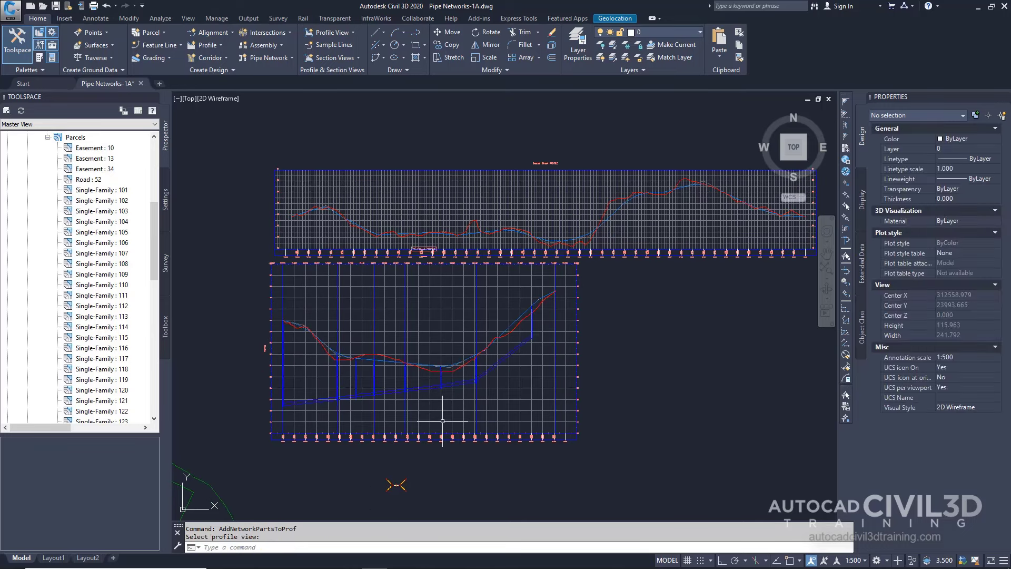
{"action": "scroll", "coordinate": [407, 399], "scroll_direction": "up", "scroll_amount": 2}
{"action": "mouse_move", "coordinate": [410, 374]}
{"action": "middle_mouse_down"}
{"action": "mouse_move", "coordinate": [429, 373]}
{"action": "mouse_move", "coordinate": [445, 393]}
{"action": "middle_mouse_up"}
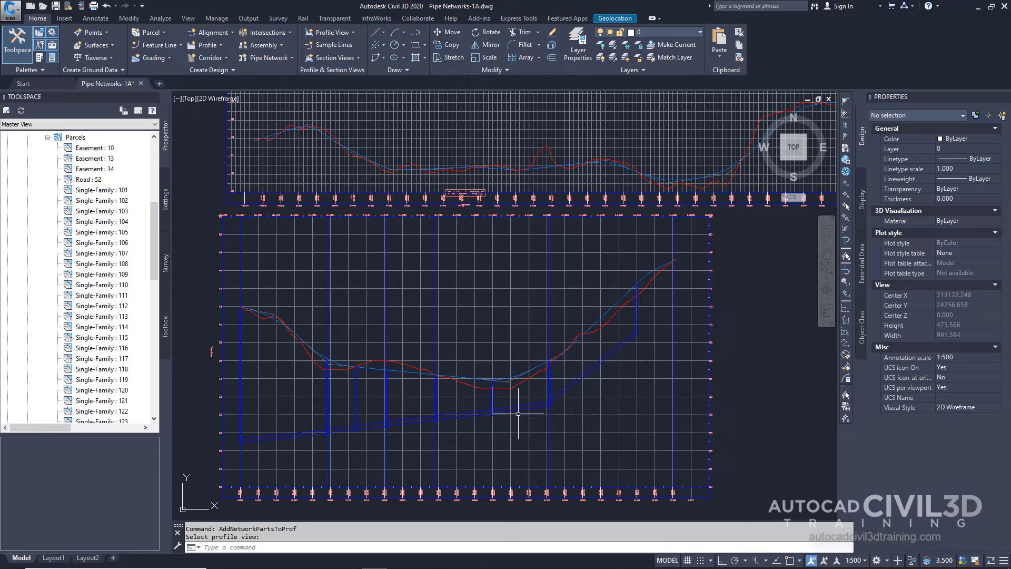
{"action": "key", "text": "Escape"}
{"action": "key", "text": "Escape"}
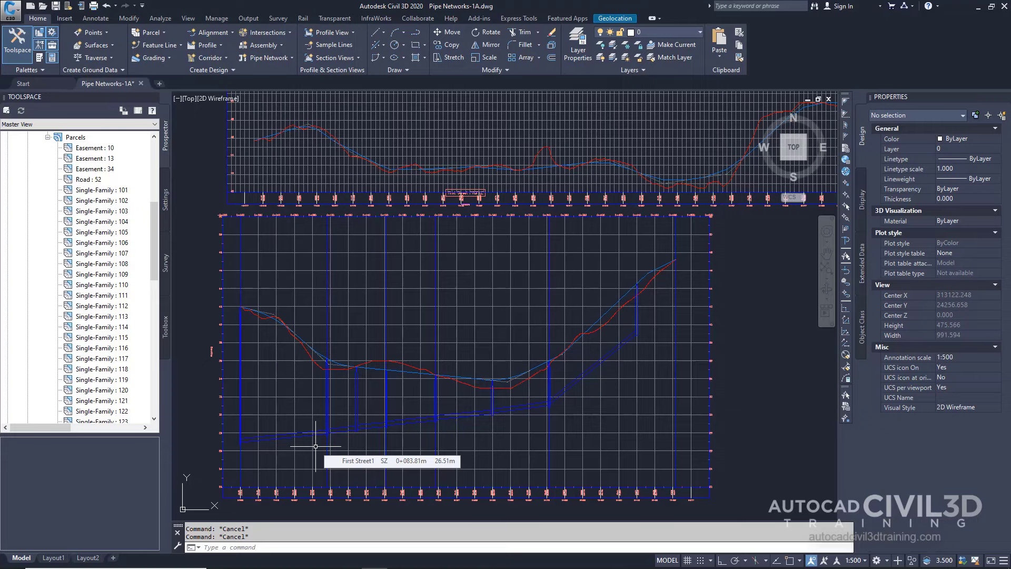
Raise the pipe end at station 0+440 in the profile view by about 1.5 m, keeping the pipe's other end in place.
{"action": "scroll", "coordinate": [632, 336], "scroll_direction": "up", "scroll_amount": 2}
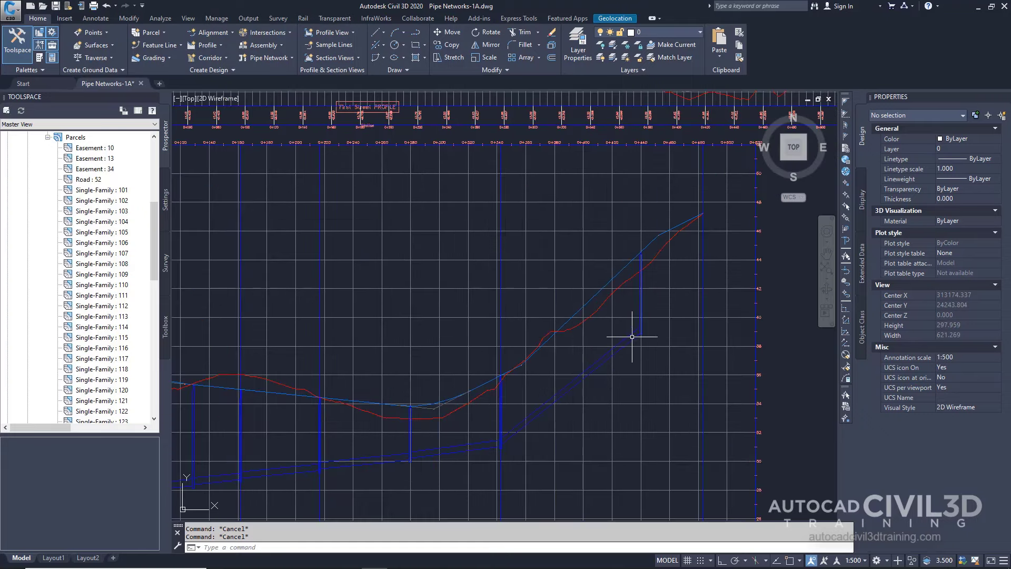
{"action": "left_click", "coordinate": [632, 337]}
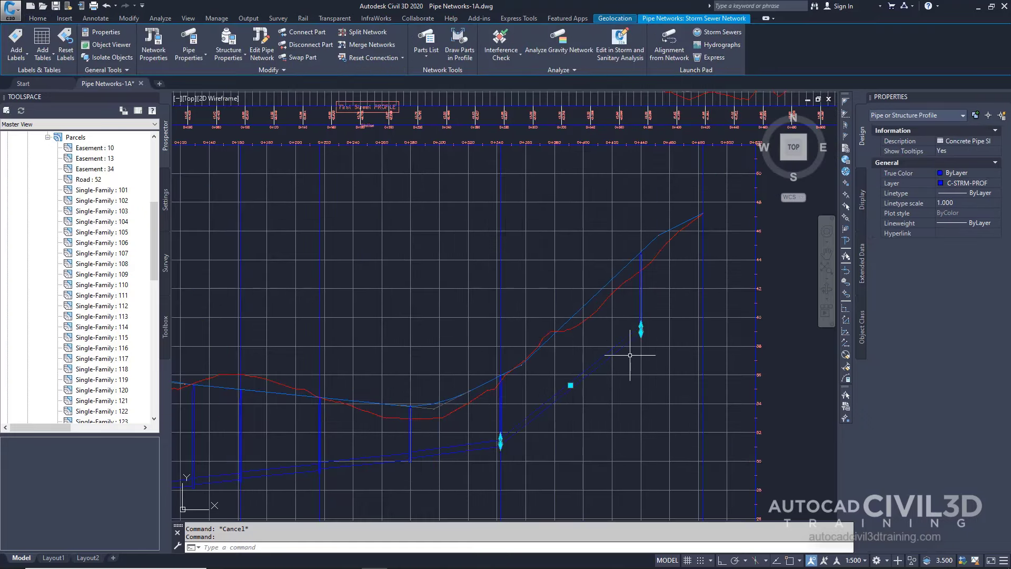
{"action": "scroll", "coordinate": [647, 338], "scroll_direction": "up", "scroll_amount": 2}
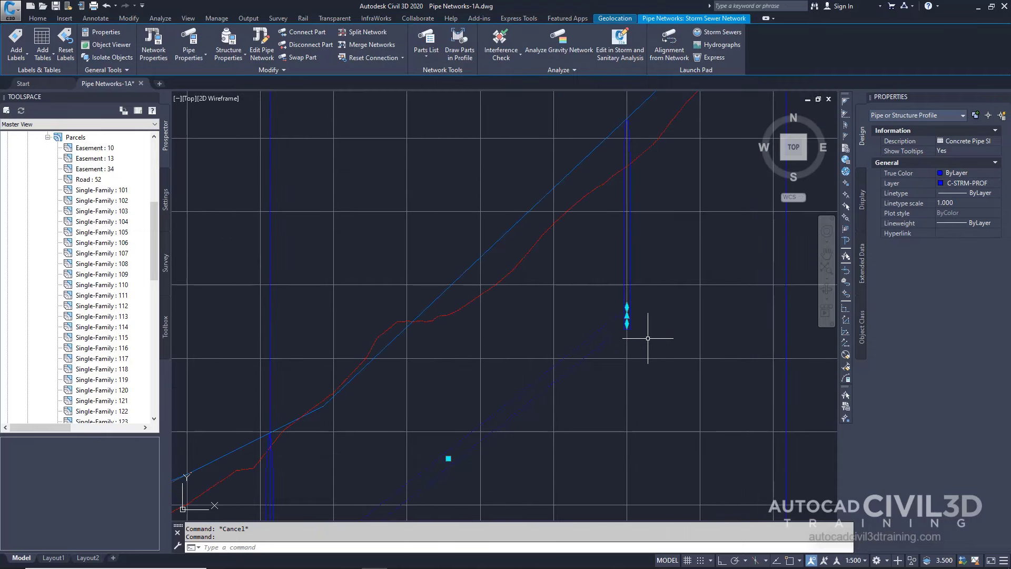
{"action": "scroll", "coordinate": [648, 338], "scroll_direction": "up", "scroll_amount": 3}
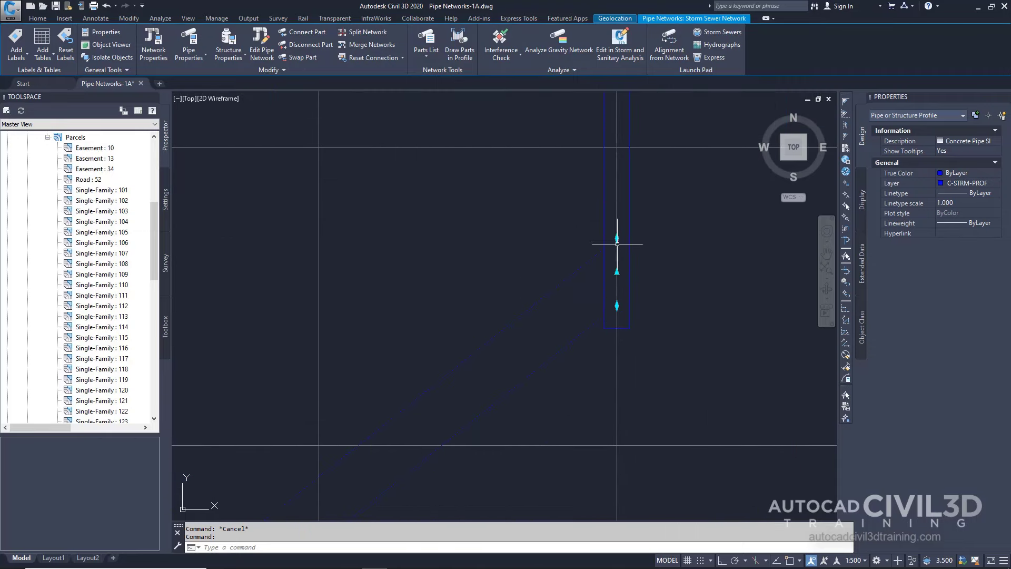
{"action": "scroll", "coordinate": [656, 316], "scroll_direction": "down", "scroll_amount": 3}
{"action": "left_click", "coordinate": [593, 284]}
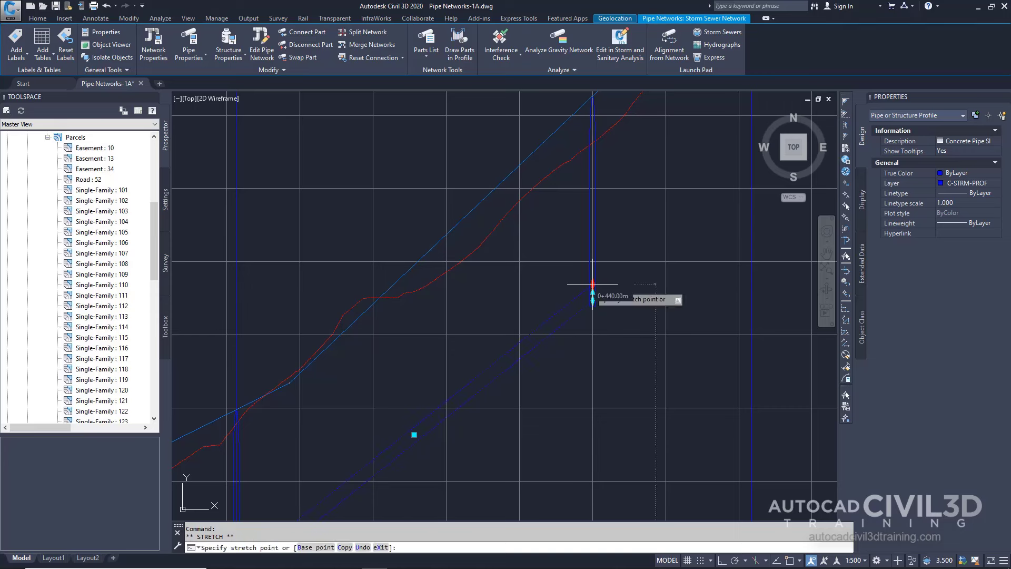
{"action": "left_click", "coordinate": [593, 227]}
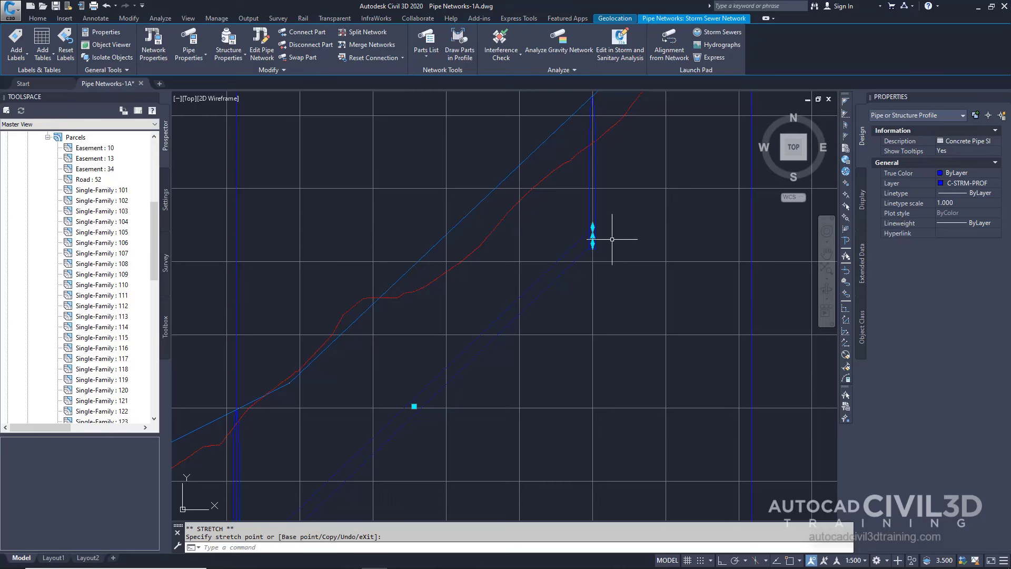
Open the Storm Sewer Network for editing, cancel part placement and display the table of network parts.
{"action": "right_click", "coordinate": [556, 355]}
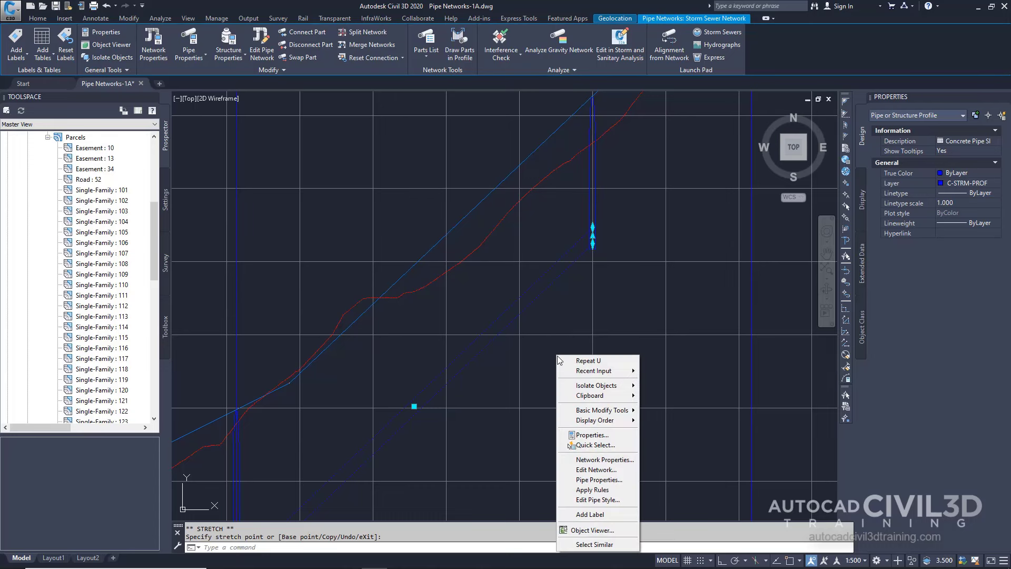
{"action": "left_click", "coordinate": [614, 470]}
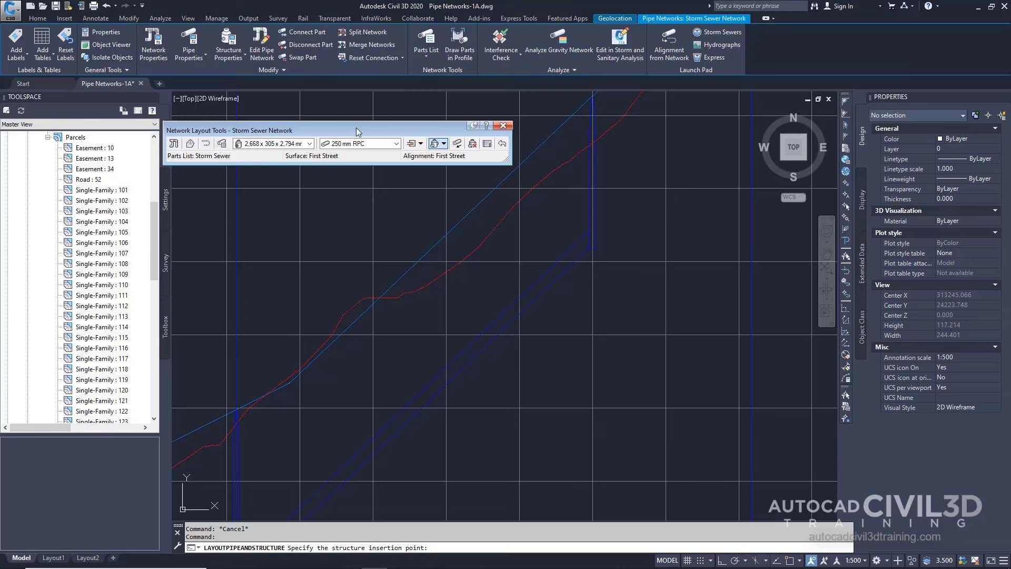
{"action": "left_click", "coordinate": [444, 143]}
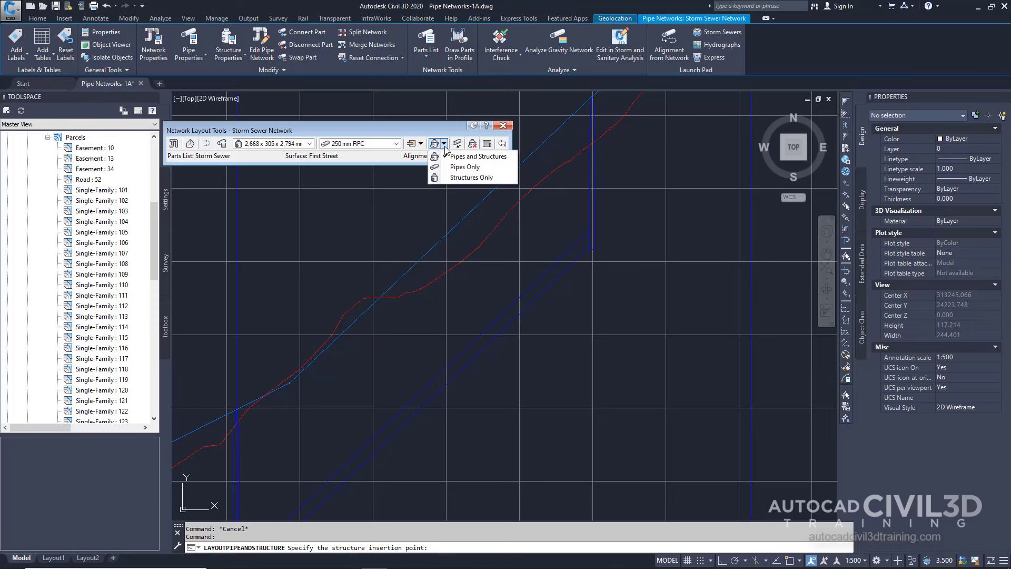
{"action": "left_click", "coordinate": [430, 131]}
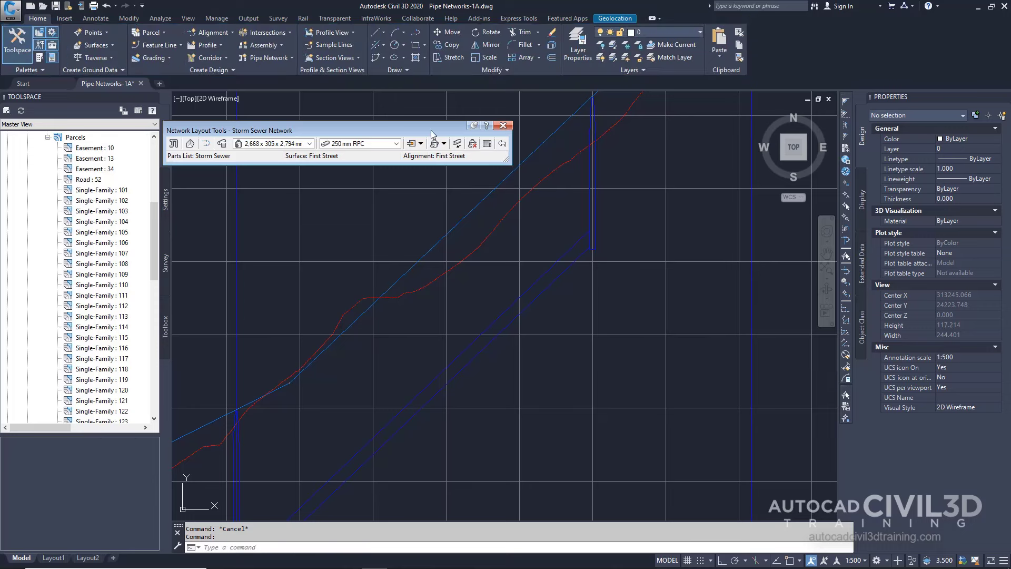
{"action": "left_click", "coordinate": [487, 144]}
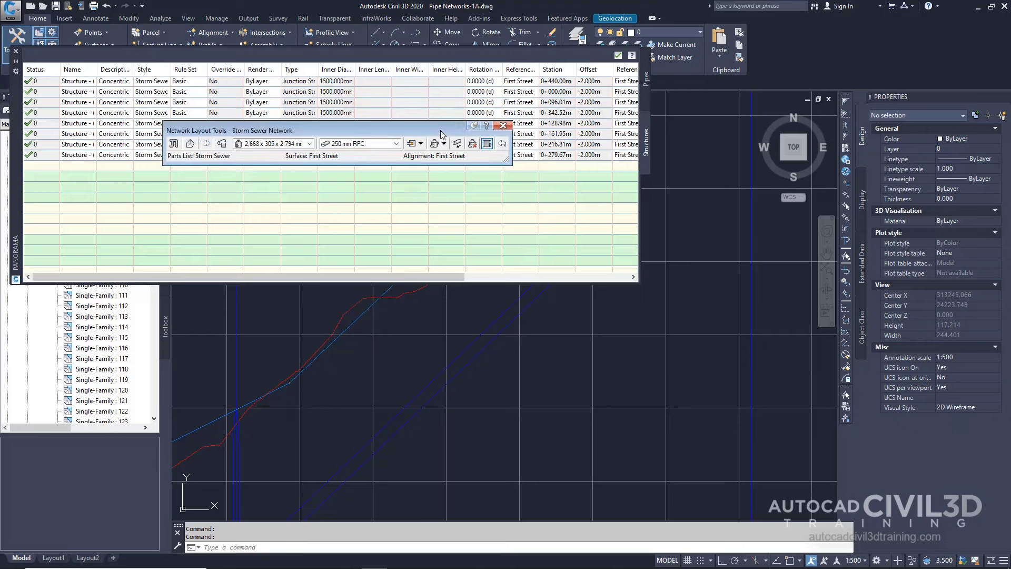
{"action": "mouse_move", "coordinate": [437, 128]}
{"action": "left_mouse_down"}
{"action": "mouse_move", "coordinate": [467, 172]}
{"action": "mouse_move", "coordinate": [732, 343]}
{"action": "left_mouse_up"}
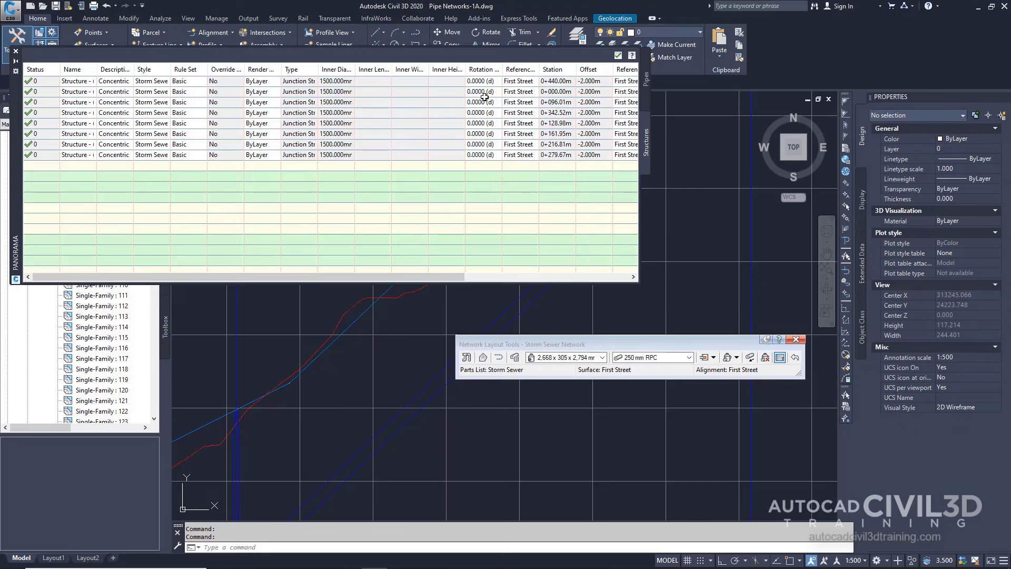
Set the start invert elevation of Pipe - (1) to 40 m in the pipe table, and close the network editing tools.
{"action": "left_click", "coordinate": [651, 83]}
{"action": "left_click", "coordinate": [647, 144]}
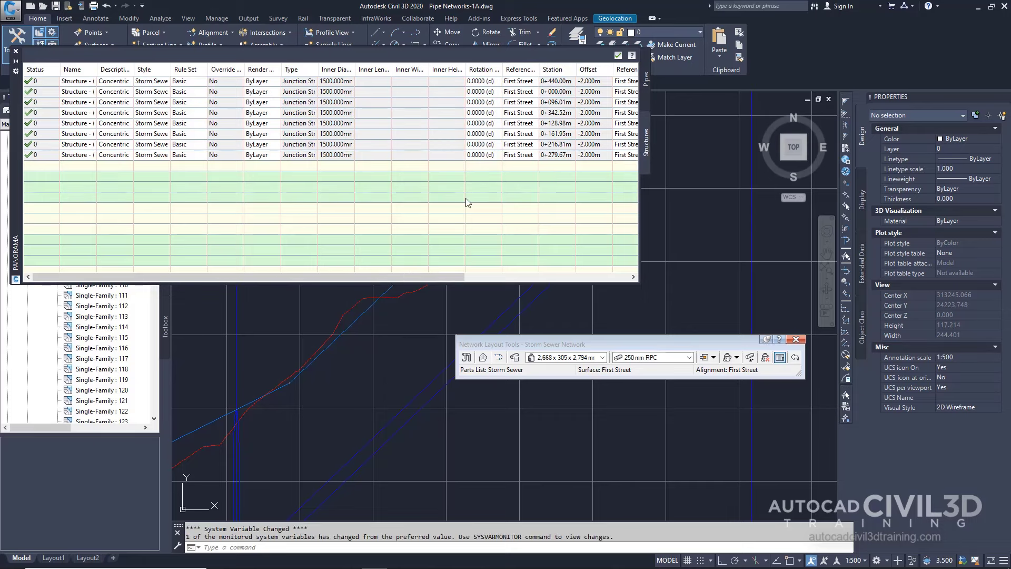
{"action": "left_click", "coordinate": [646, 84]}
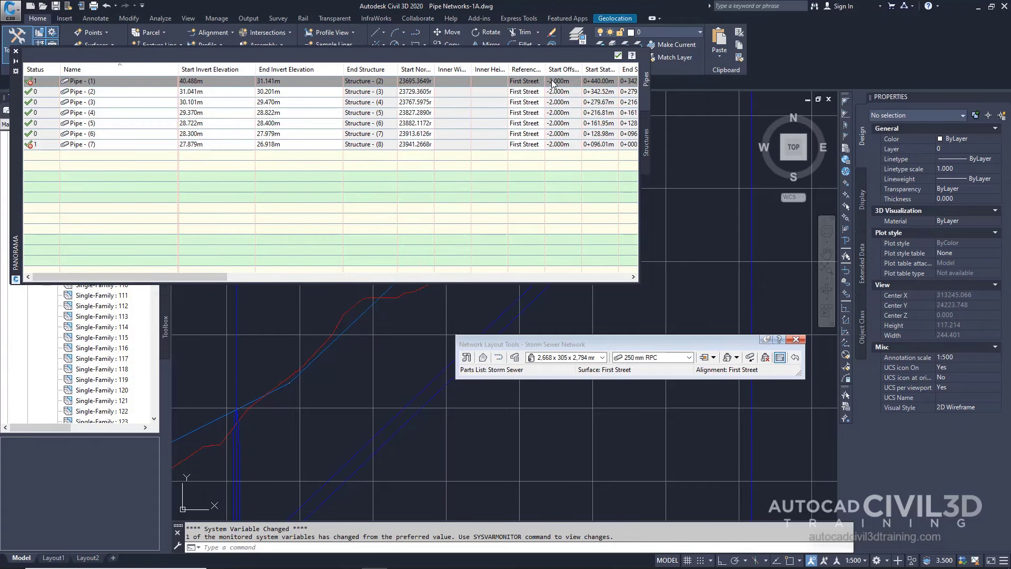
{"action": "left_click", "coordinate": [246, 86]}
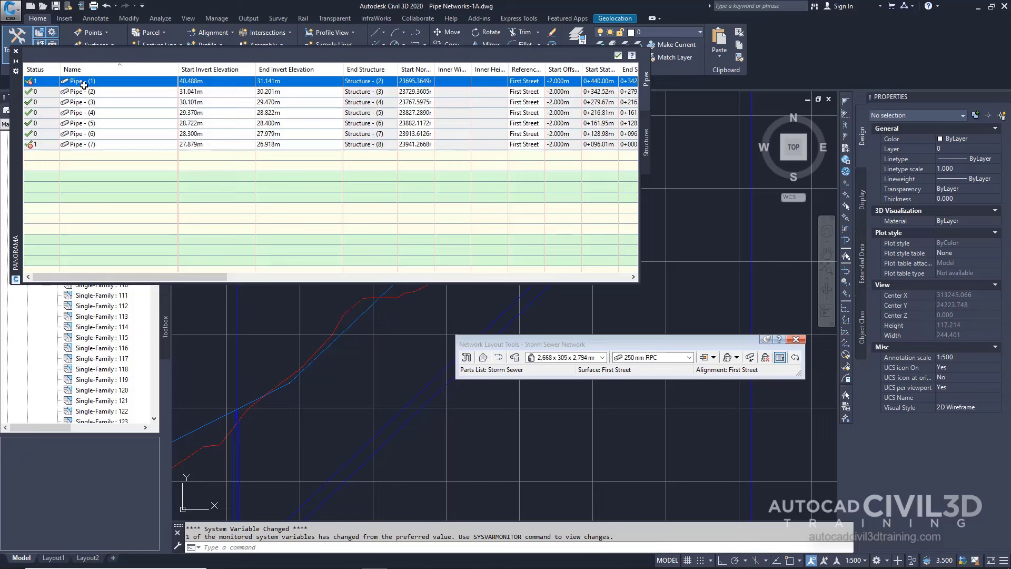
{"action": "double_click", "coordinate": [196, 81]}
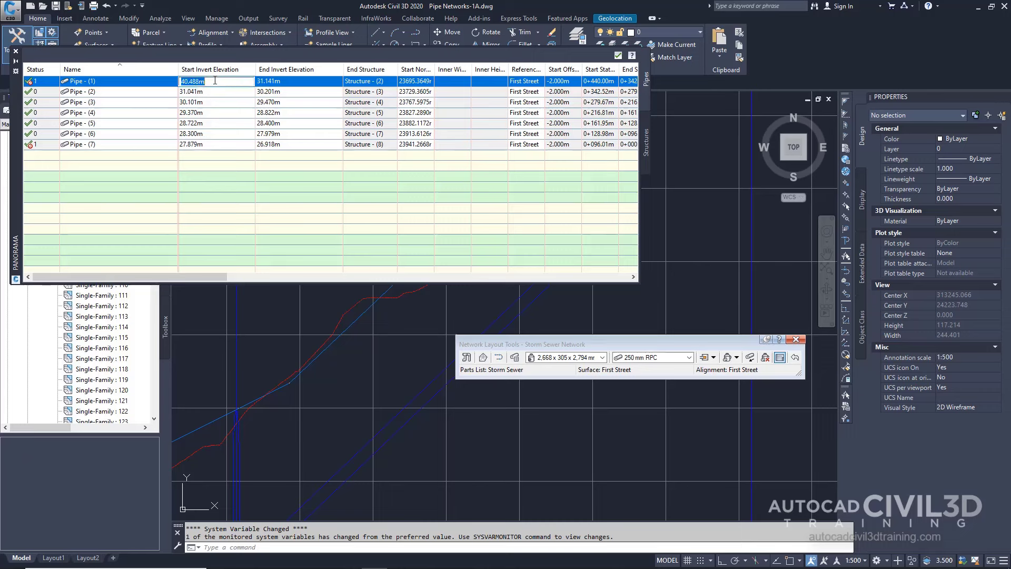
{"action": "type", "text": "40"}
{"action": "key", "text": "Return"}
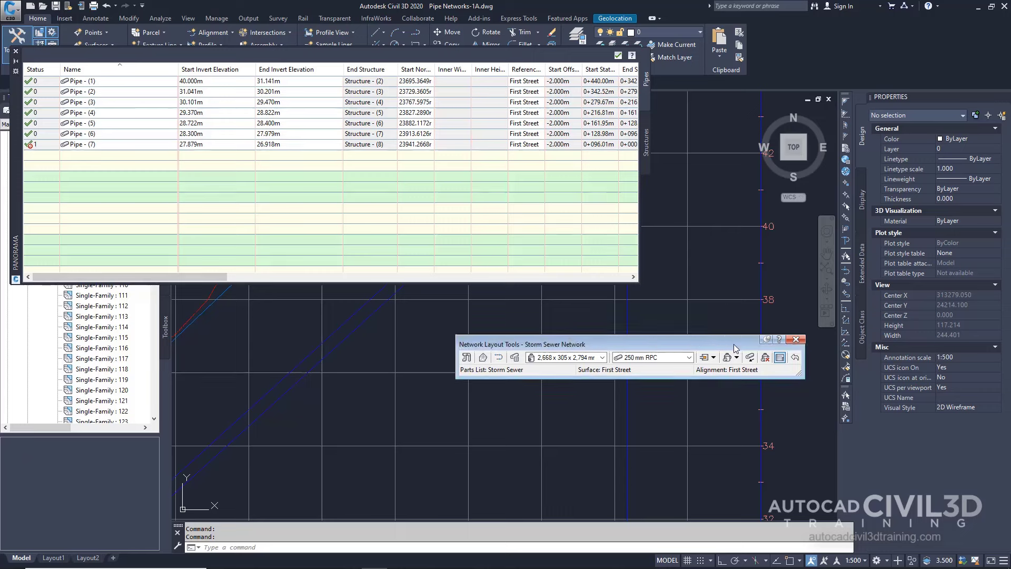
{"action": "left_click", "coordinate": [784, 362]}
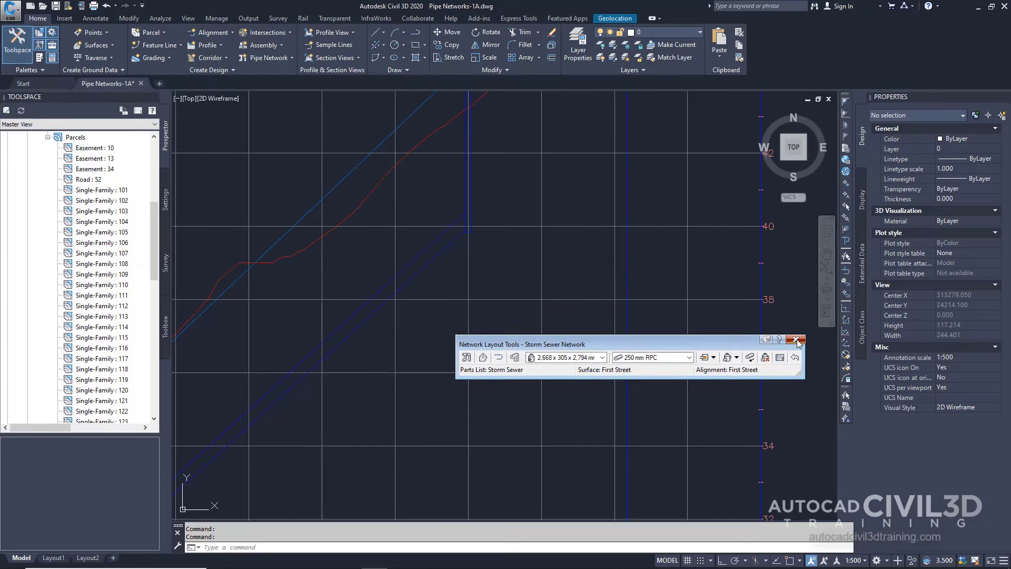
{"action": "left_click", "coordinate": [795, 339]}
Inspect the edited pipe in the plan view near station 0+440 on First Street and pick it.
{"action": "scroll", "coordinate": [575, 287], "scroll_direction": "down", "scroll_amount": 7}
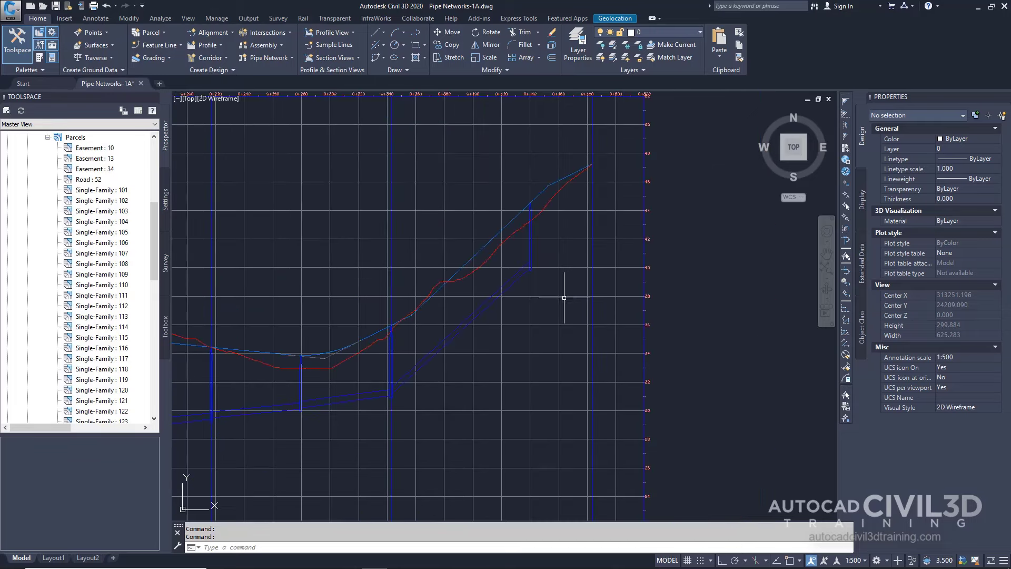
{"action": "scroll", "coordinate": [566, 299], "scroll_direction": "down", "scroll_amount": 5}
{"action": "middle_click_drag", "start_coordinate": [487, 354], "coordinate": [542, 280]}
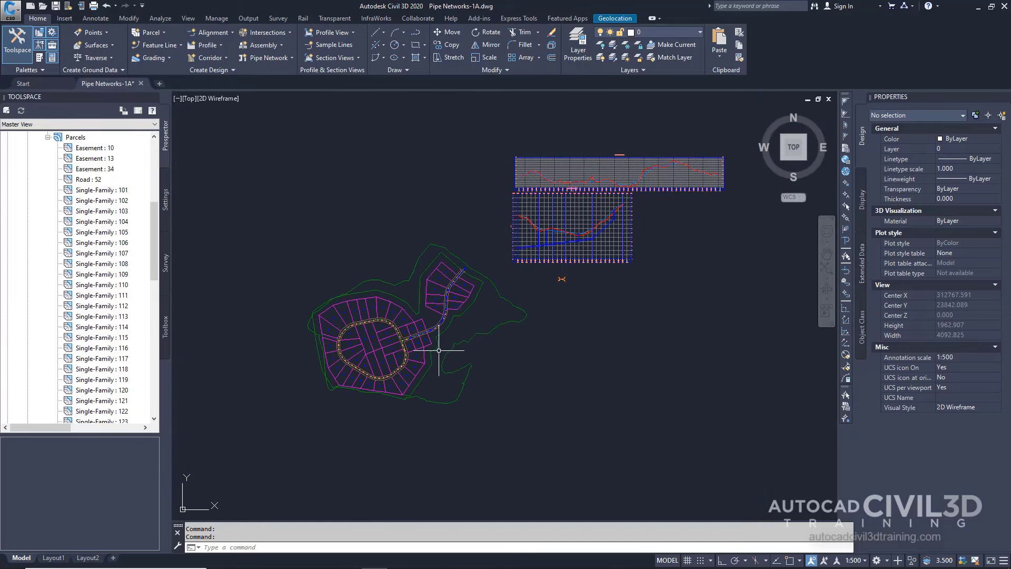
{"action": "scroll", "coordinate": [421, 335], "scroll_direction": "up", "scroll_amount": 5}
{"action": "scroll", "coordinate": [452, 279], "scroll_direction": "up", "scroll_amount": 6}
{"action": "scroll", "coordinate": [488, 297], "scroll_direction": "up", "scroll_amount": 2}
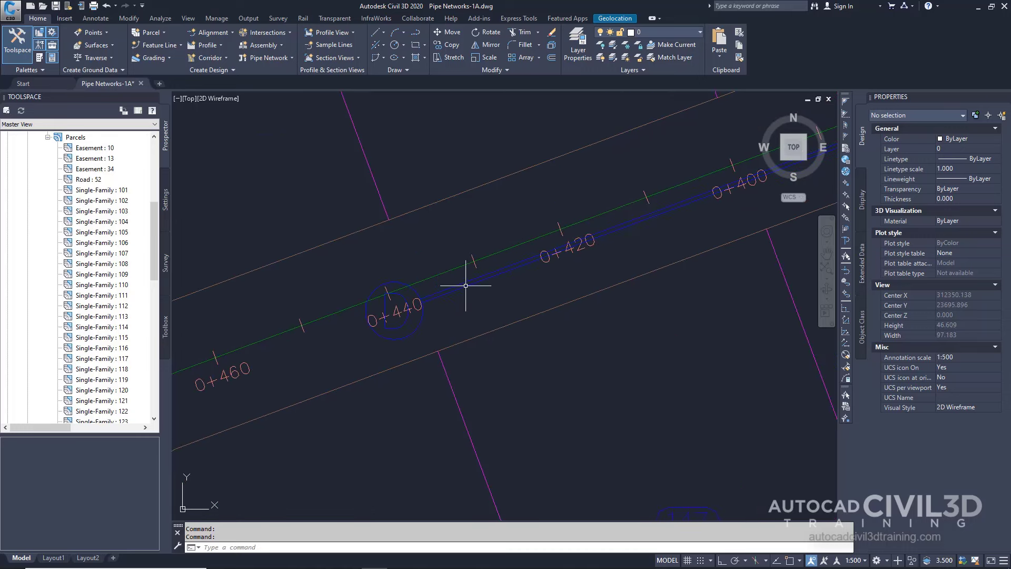
{"action": "left_click", "coordinate": [463, 285]}
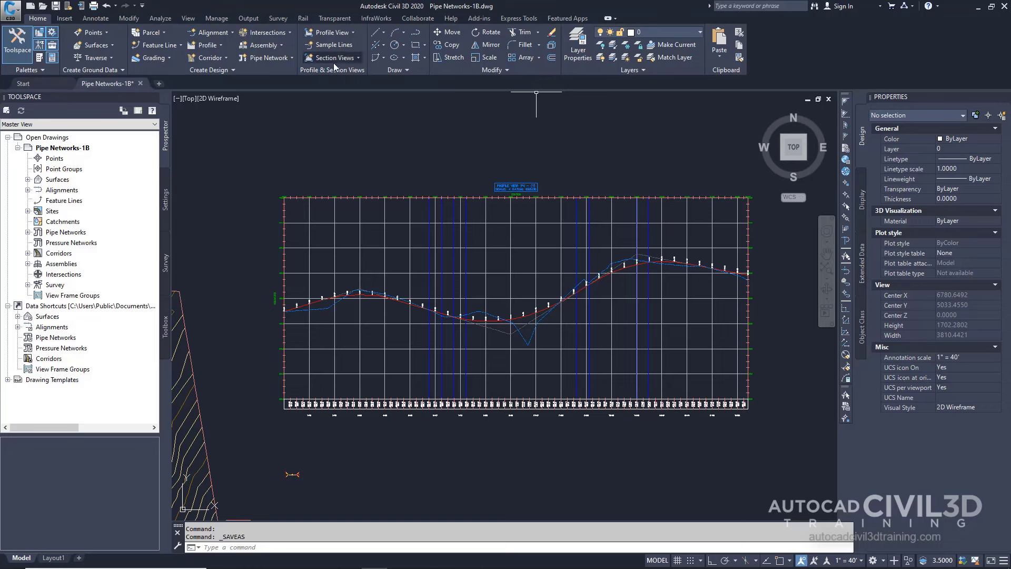
Review the surfaces and the ROAD1 alignment's profiles in the Pipe Networks-1B drawing, and examine the corridor in plan around station 9+00.
{"action": "left_click", "coordinate": [28, 180]}
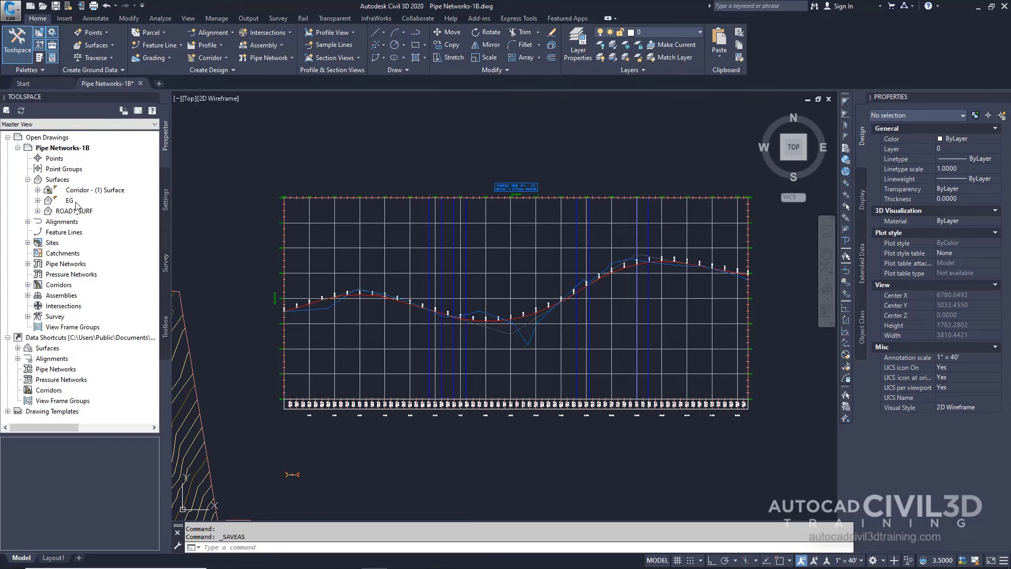
{"action": "left_click", "coordinate": [28, 222]}
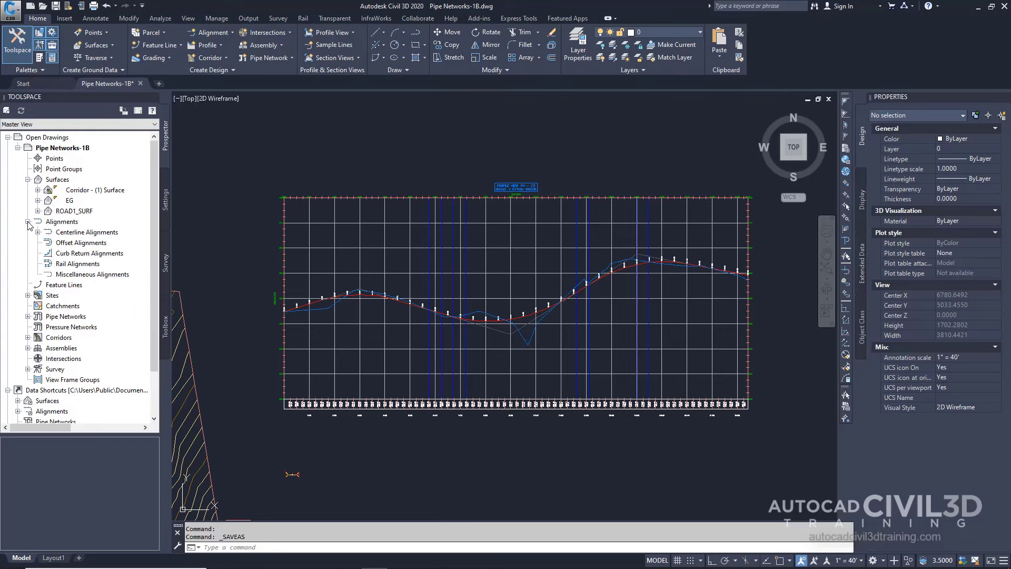
{"action": "left_click", "coordinate": [38, 232]}
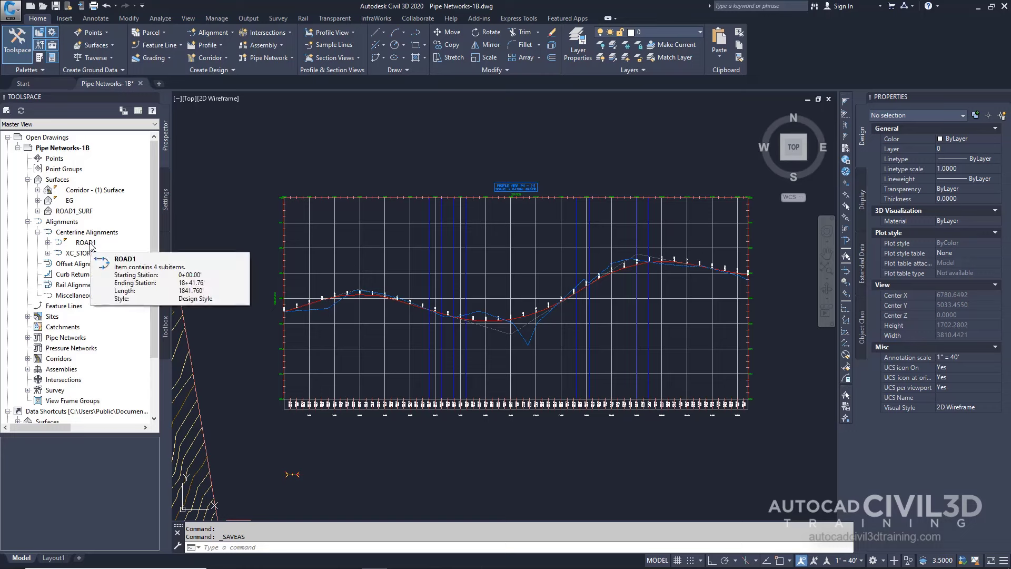
{"action": "left_click", "coordinate": [48, 243]}
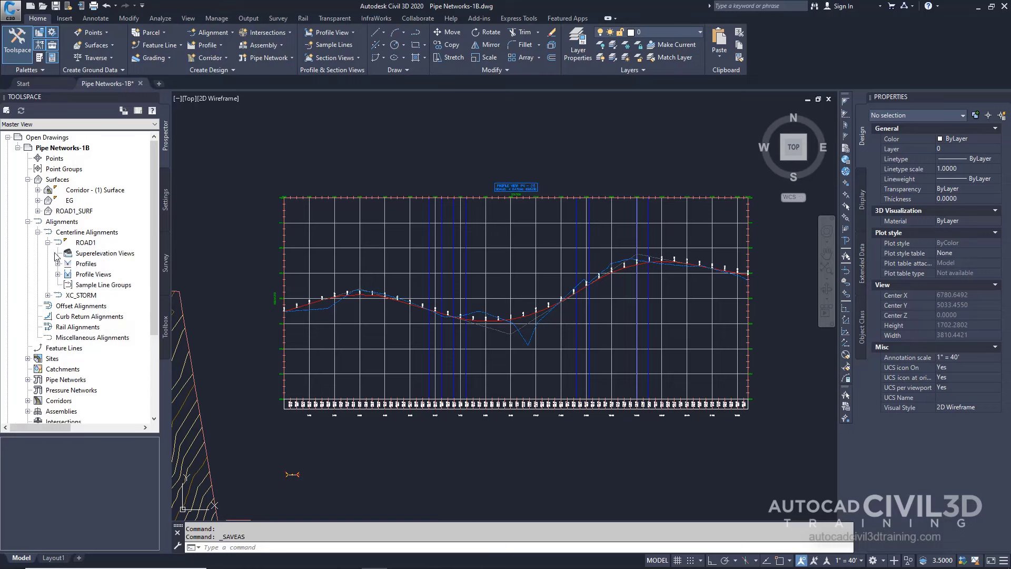
{"action": "left_click", "coordinate": [58, 264]}
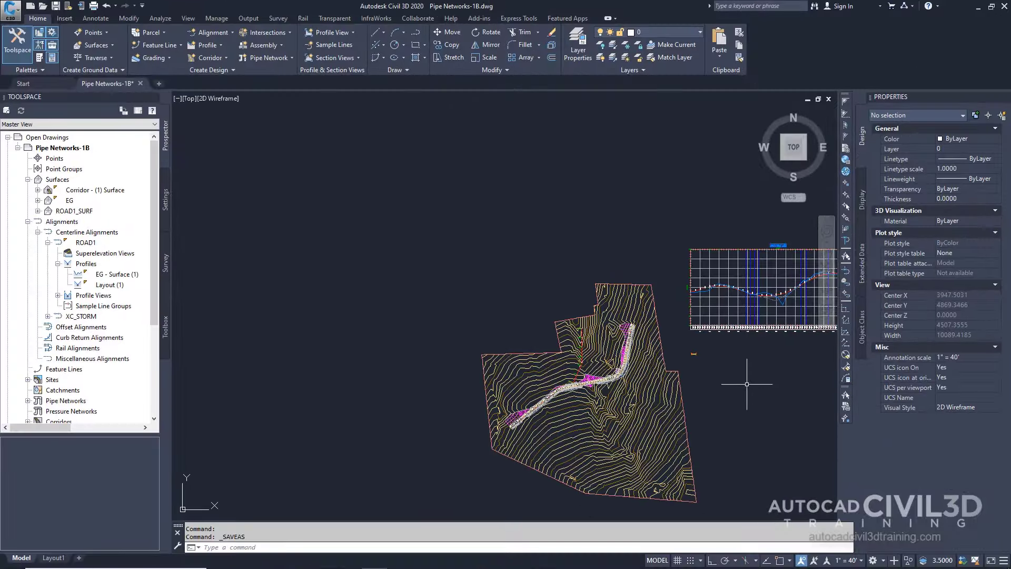
{"action": "scroll", "coordinate": [584, 388], "scroll_direction": "up", "scroll_amount": 8}
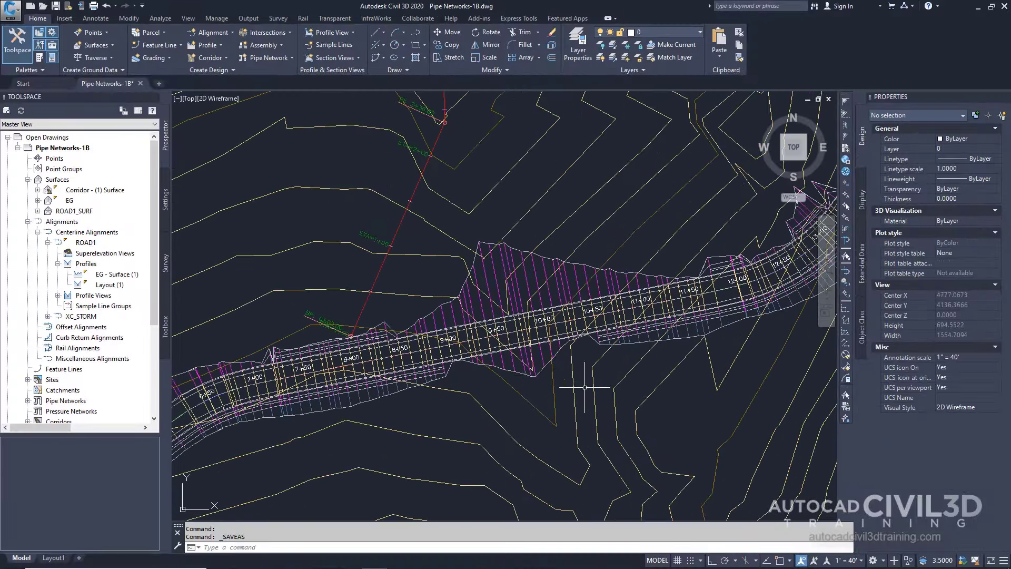
{"action": "scroll", "coordinate": [548, 371], "scroll_direction": "up", "scroll_amount": 4}
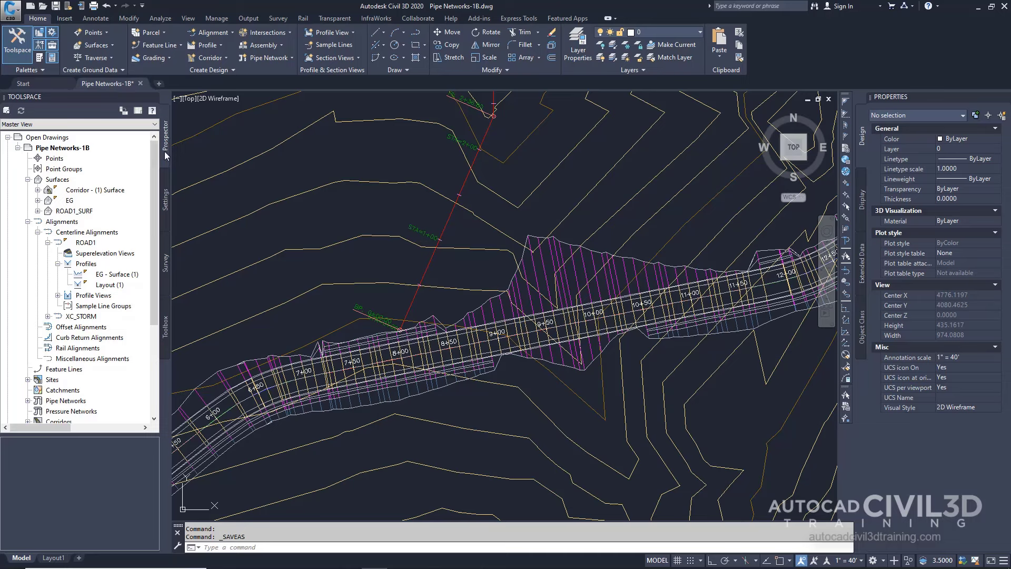
Expand the drawing's Pipe Networks collection and view the network creation options offered for Networks.
{"action": "scroll", "coordinate": [80, 318], "scroll_direction": "down", "scroll_amount": 3}
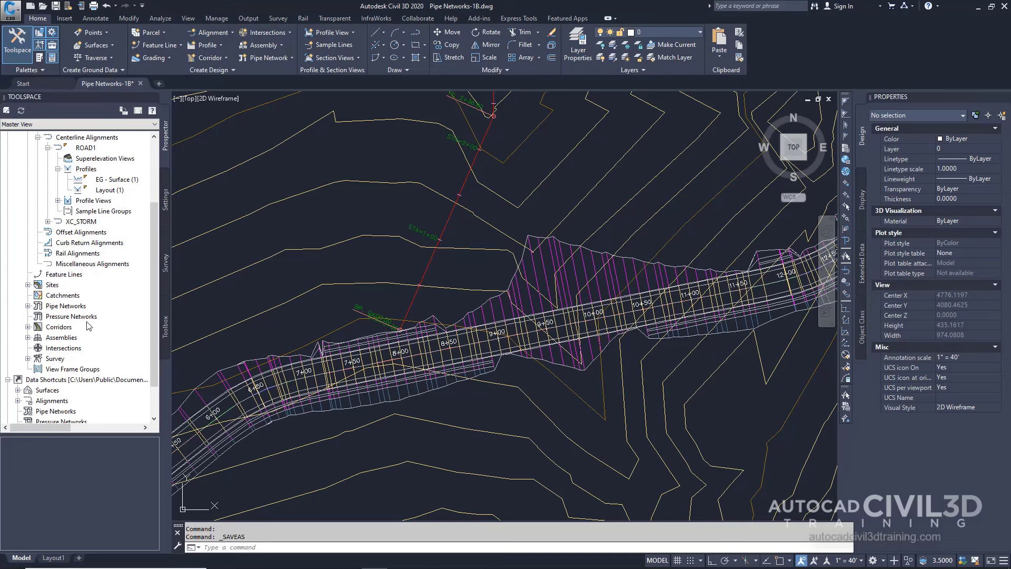
{"action": "left_click", "coordinate": [27, 306]}
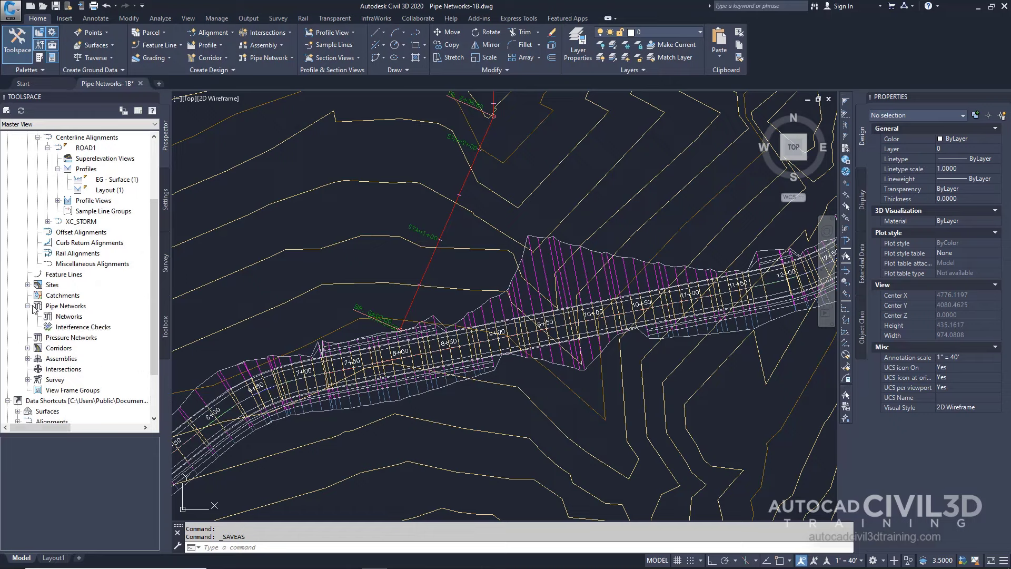
{"action": "right_click", "coordinate": [74, 319]}
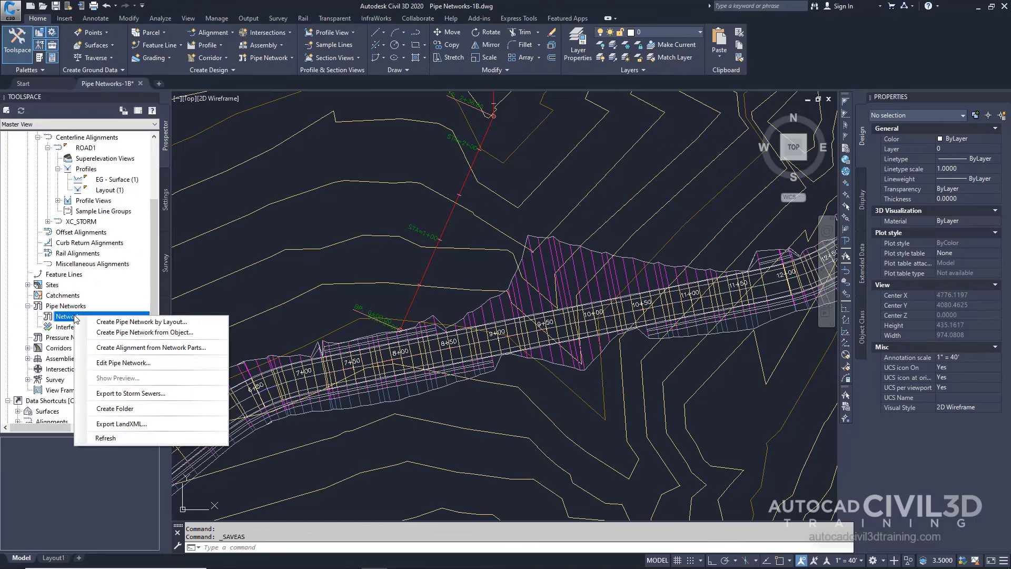
{"action": "left_click", "coordinate": [207, 323]}
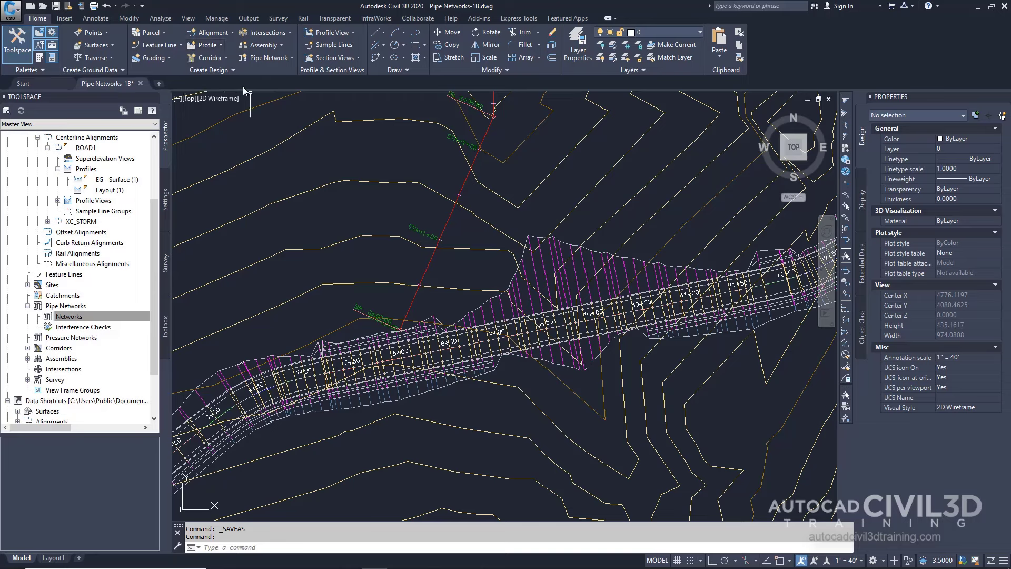
Create a pipe network by layout with the Standard parts list, surface ROAD1_SURF and alignment ROAD1, keeping the default name.
{"action": "left_click", "coordinate": [291, 58]}
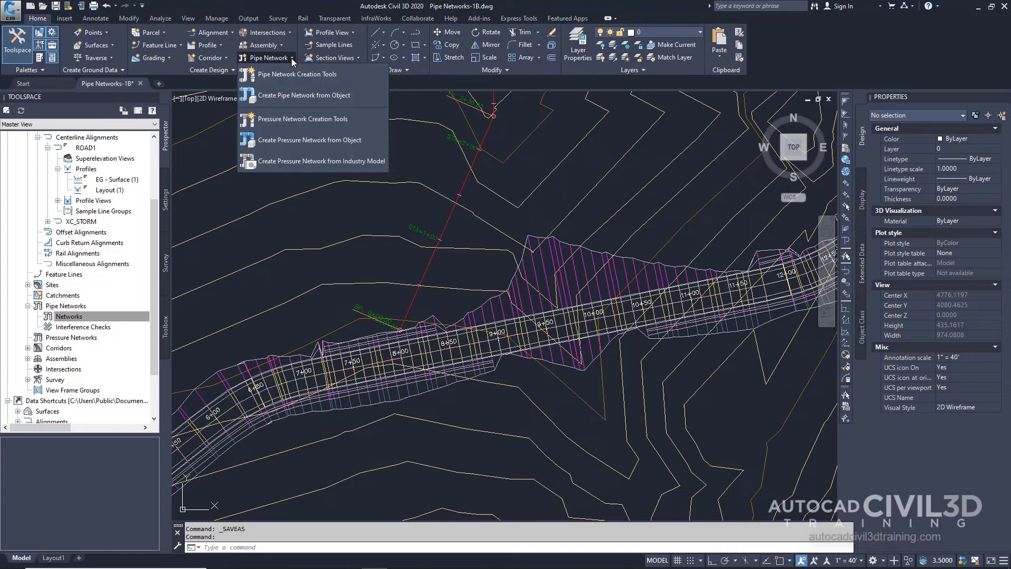
{"action": "left_click", "coordinate": [346, 77]}
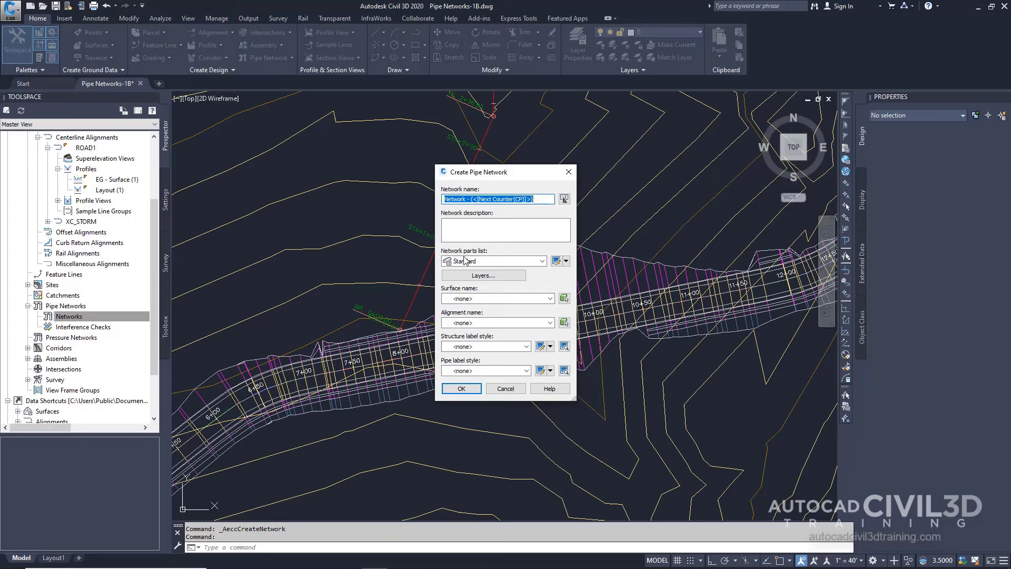
{"action": "left_click", "coordinate": [489, 299]}
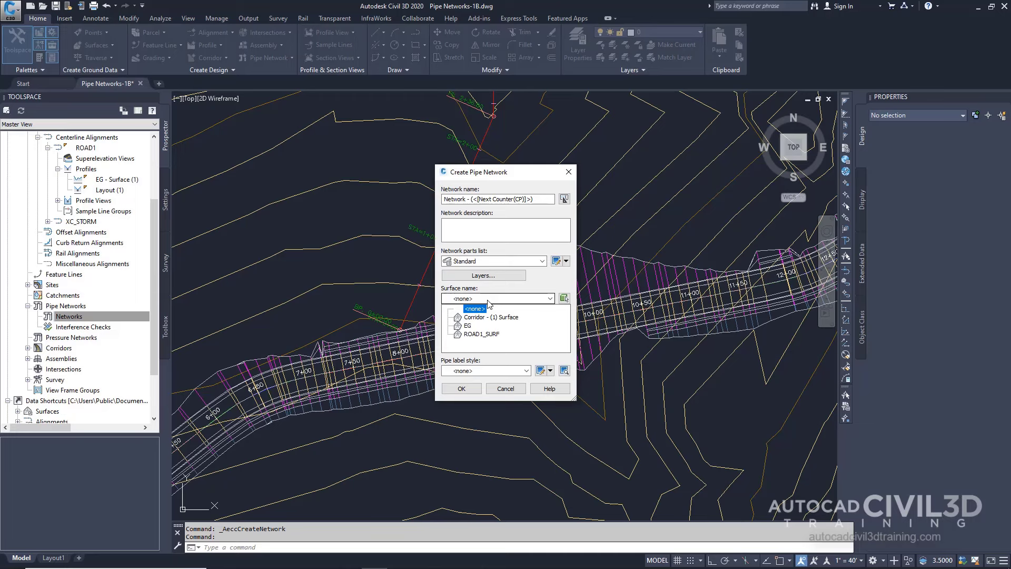
{"action": "left_click", "coordinate": [495, 334]}
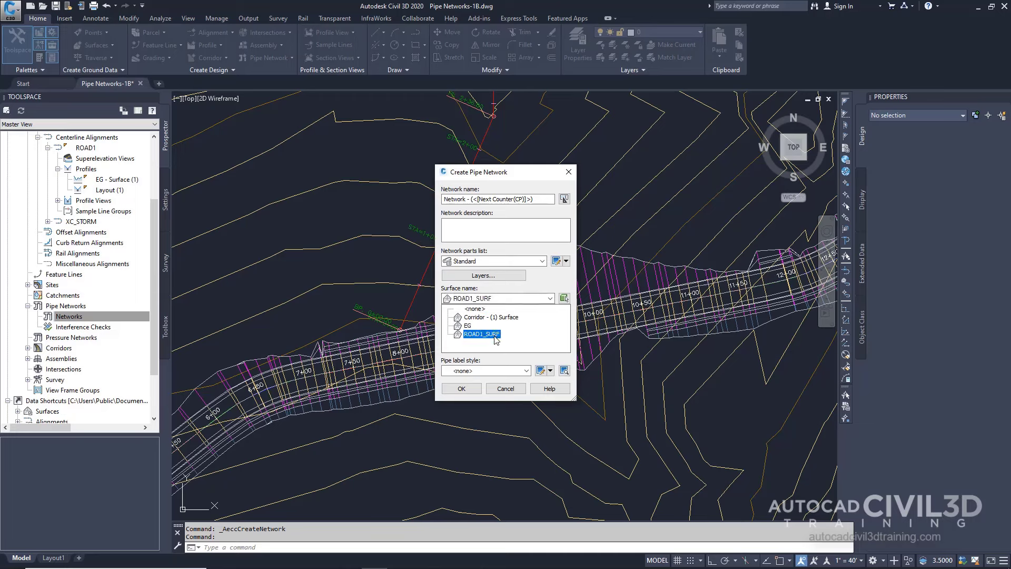
{"action": "left_click", "coordinate": [495, 335]}
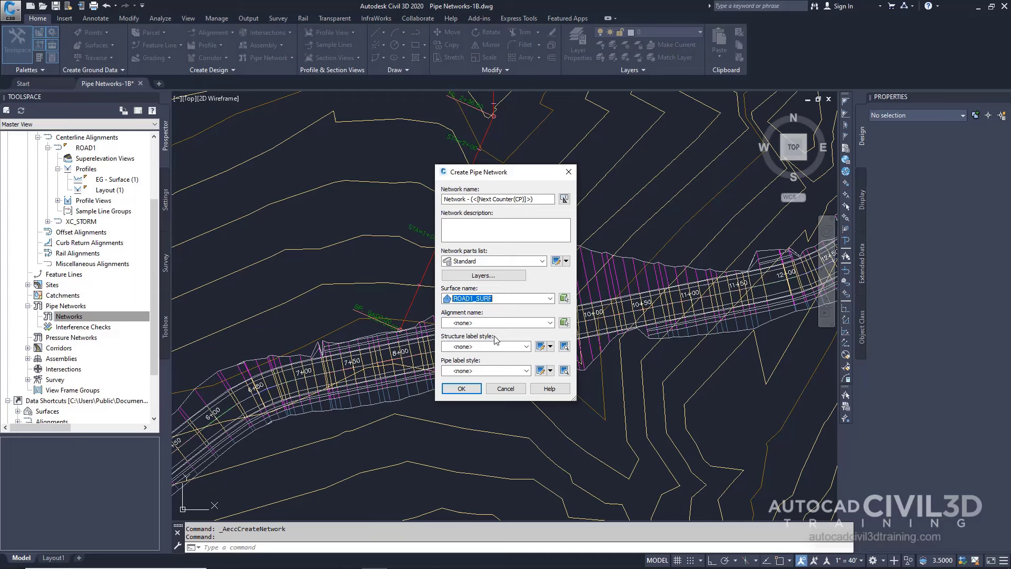
{"action": "left_click", "coordinate": [488, 323]}
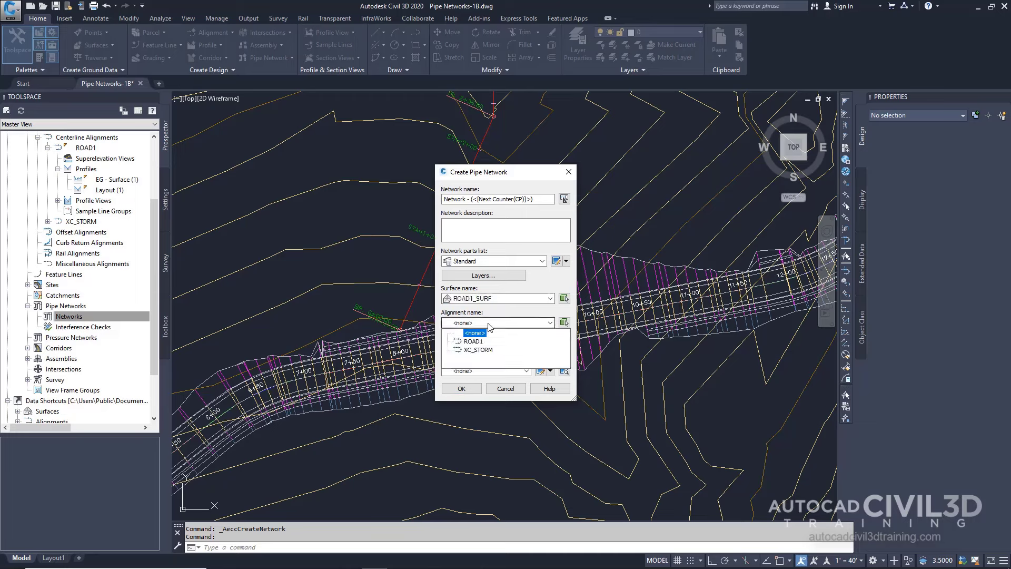
{"action": "left_click", "coordinate": [475, 342]}
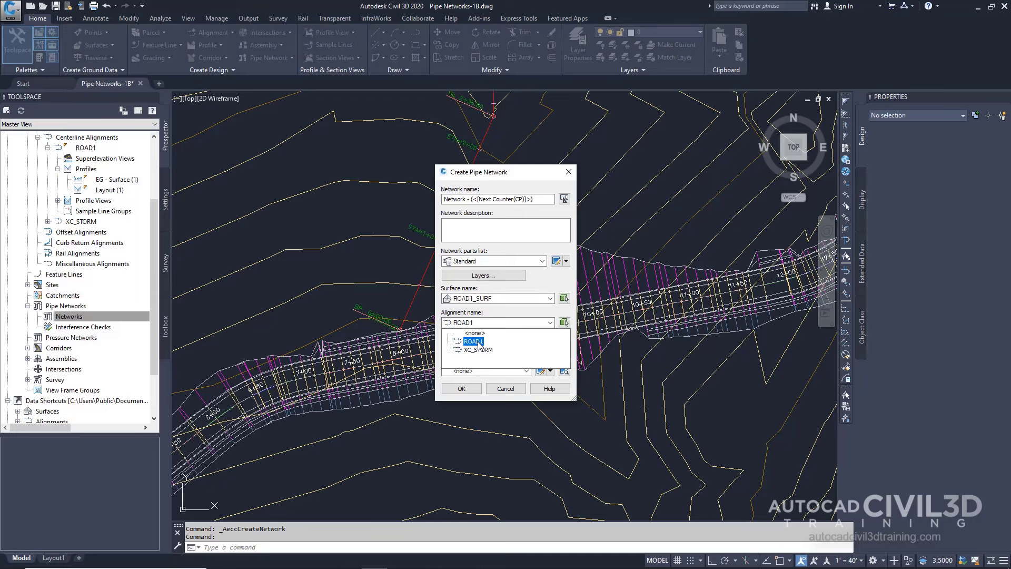
{"action": "left_click", "coordinate": [478, 342]}
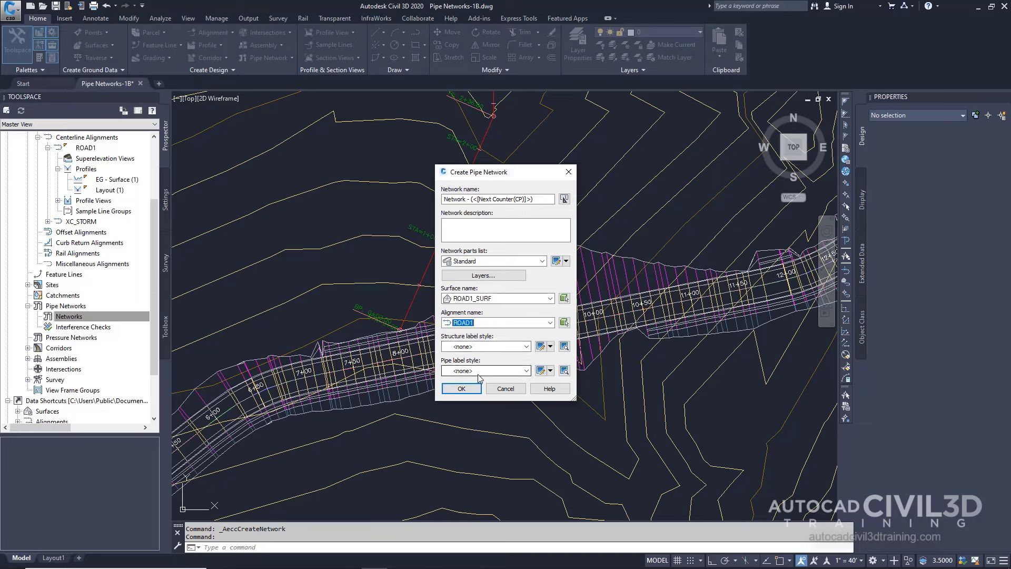
{"action": "left_click", "coordinate": [466, 390]}
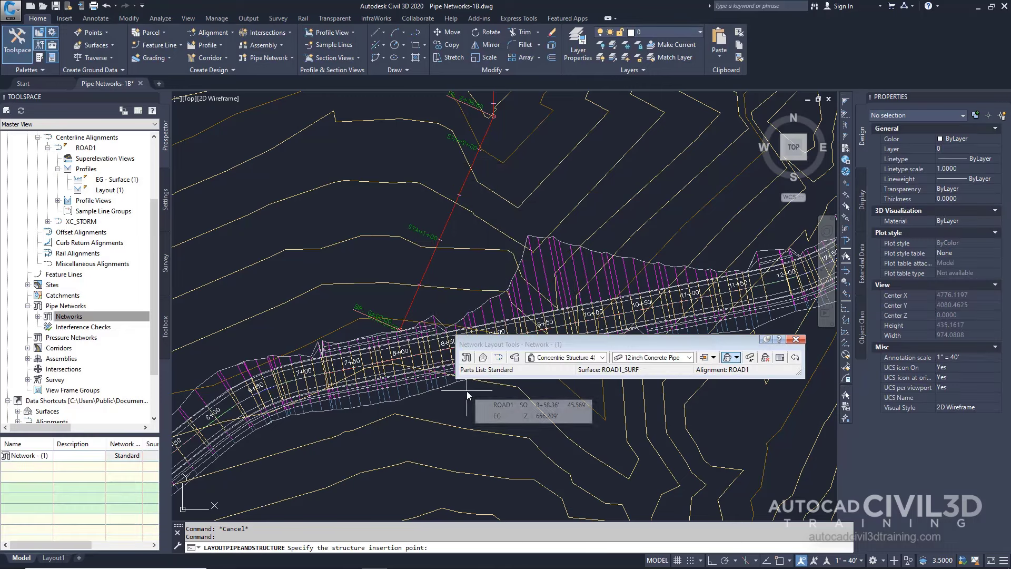
Move the Network Layout Tools clear of the corridor and expand the new network to list its pipes and structures.
{"action": "left_click_drag", "start_coordinate": [588, 348], "coordinate": [395, 169]}
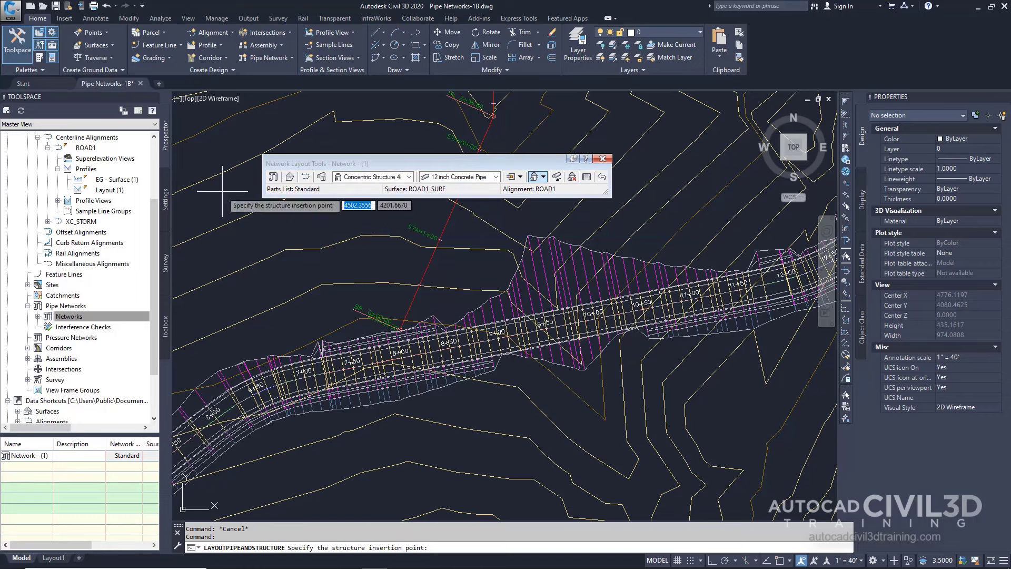
{"action": "left_click", "coordinate": [37, 316]}
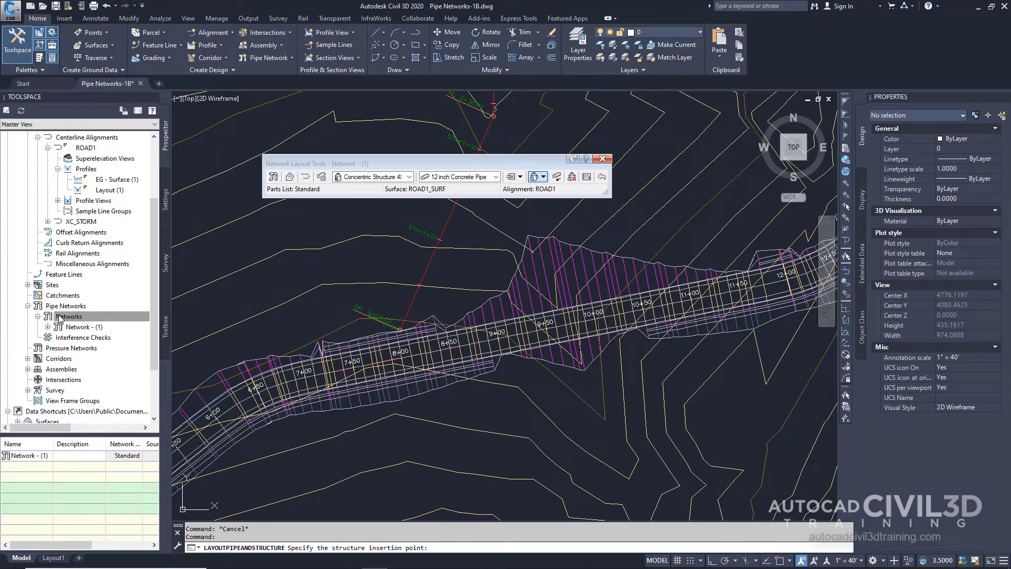
{"action": "left_click", "coordinate": [48, 327]}
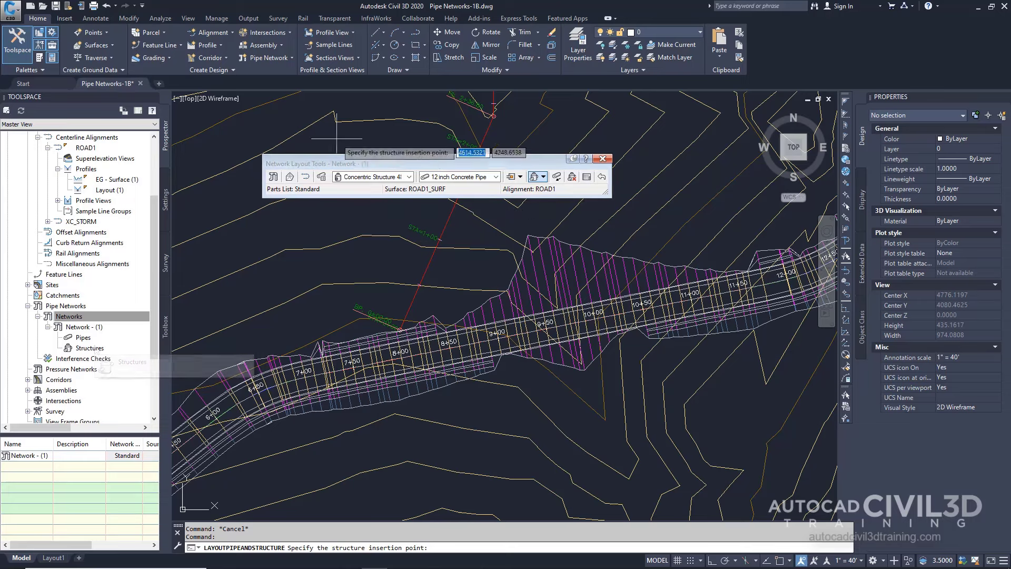
Set the structure for placement to Eccentric Structure 48 dia 18 frame 24 cone 5 wall 6 floor.
{"action": "left_click", "coordinate": [409, 177]}
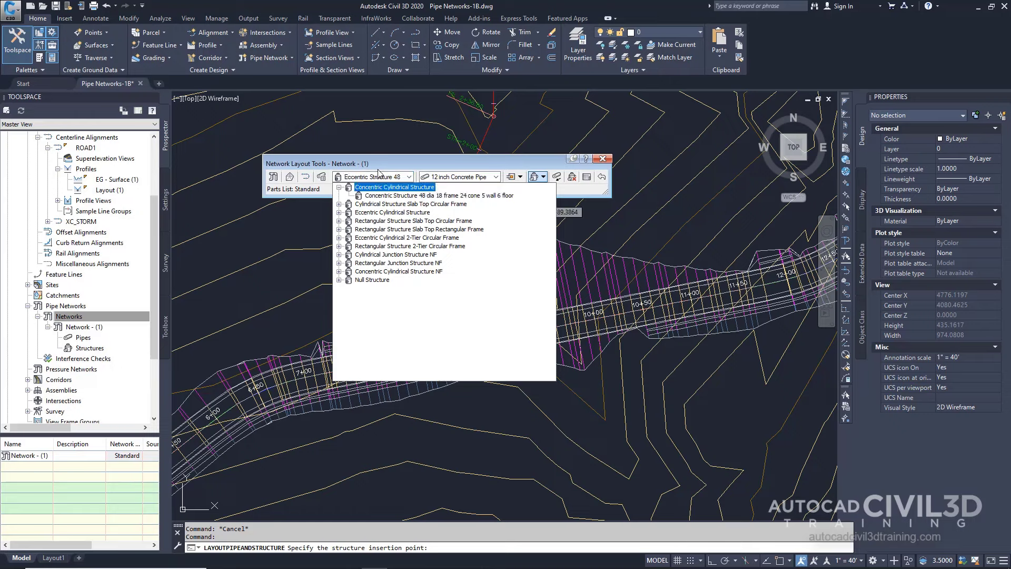
{"action": "left_click", "coordinate": [343, 213]}
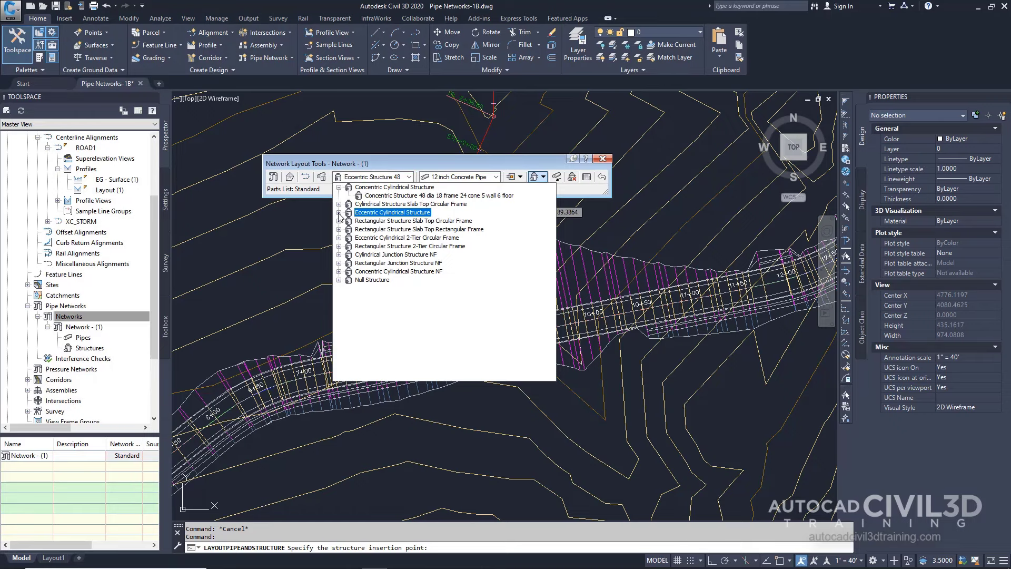
{"action": "left_click", "coordinate": [339, 213]}
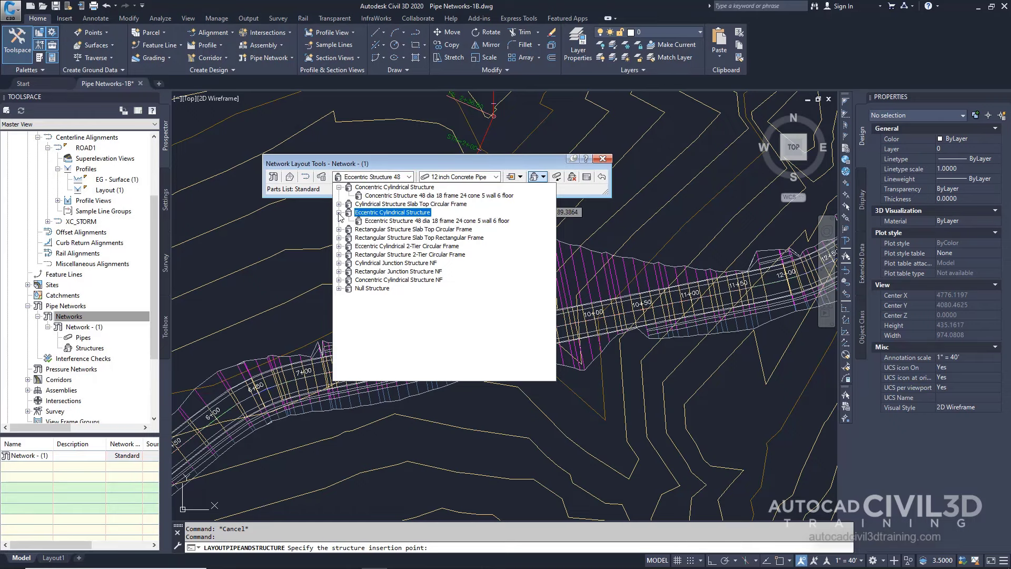
{"action": "left_click", "coordinate": [382, 222]}
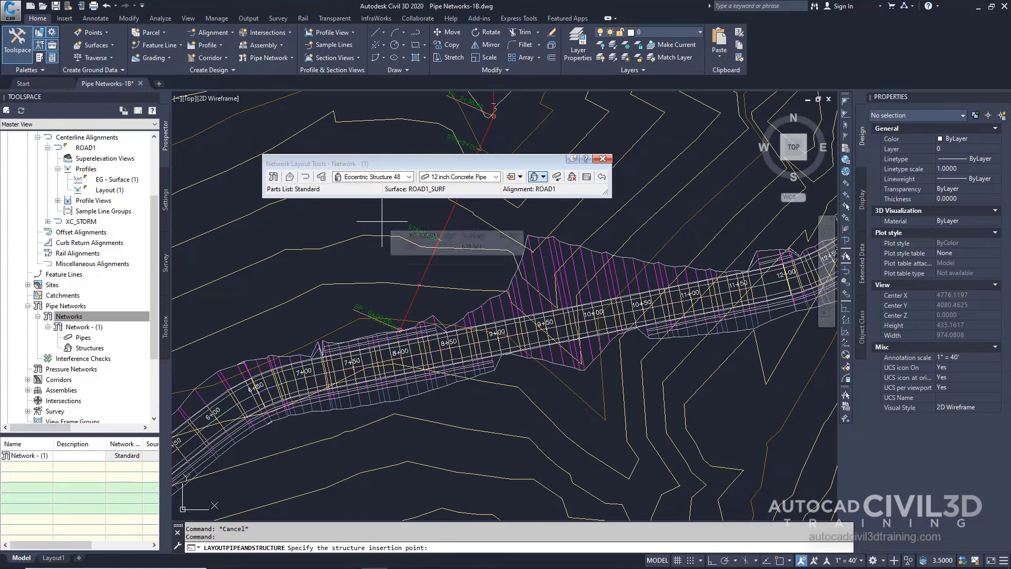
Set the pipe for placement to 18 inch Concrete Pipe and start drawing both pipes and structures.
{"action": "left_click", "coordinate": [496, 177]}
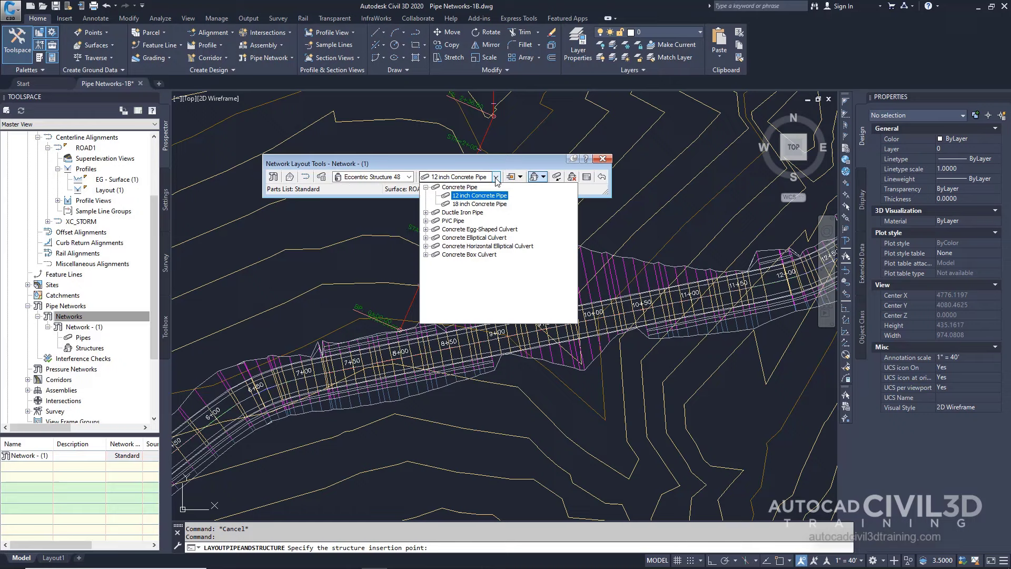
{"action": "left_click", "coordinate": [477, 205]}
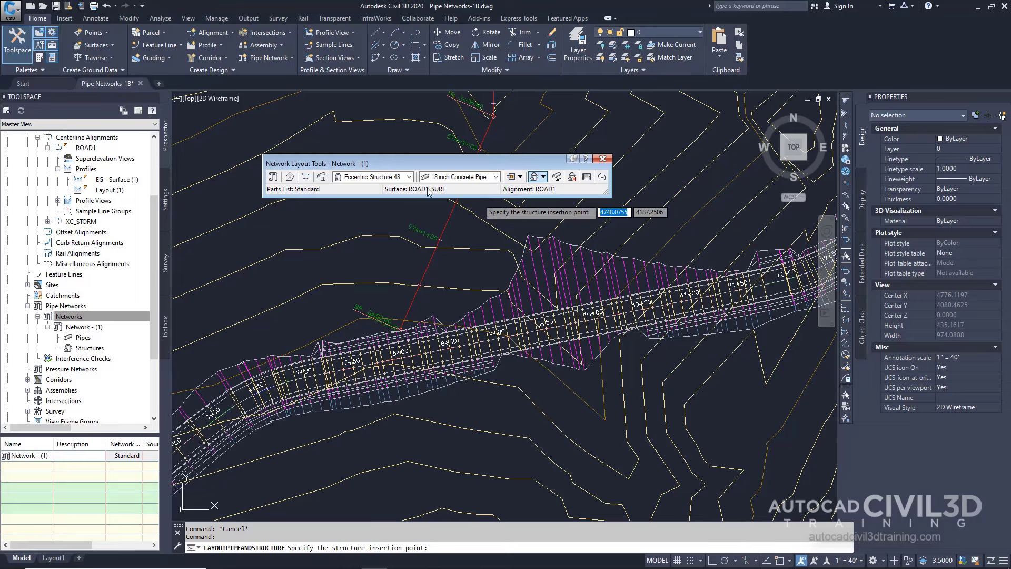
{"action": "left_click", "coordinate": [543, 177]}
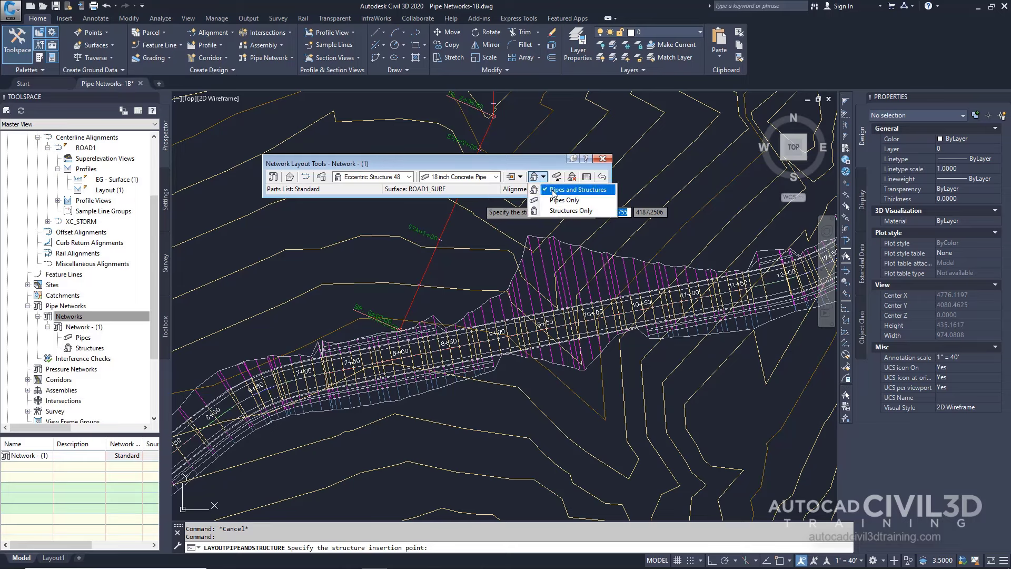
{"action": "left_click", "coordinate": [552, 191]}
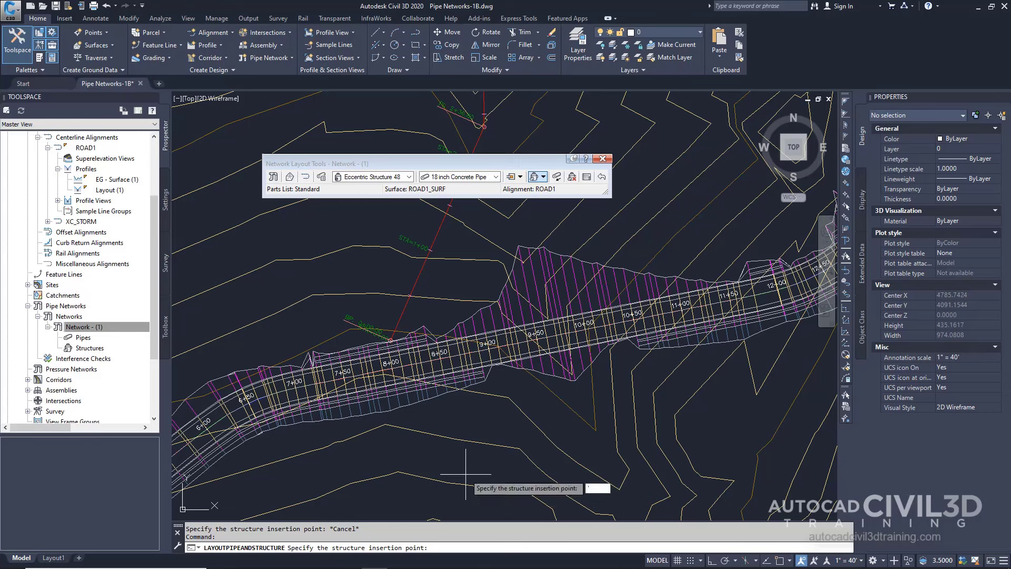
Place the first structure with a transparent station-offset entry along ROAD1 at station 7+00, offset -15.
{"action": "type", "text": "so"}
{"action": "key", "text": "Return"}
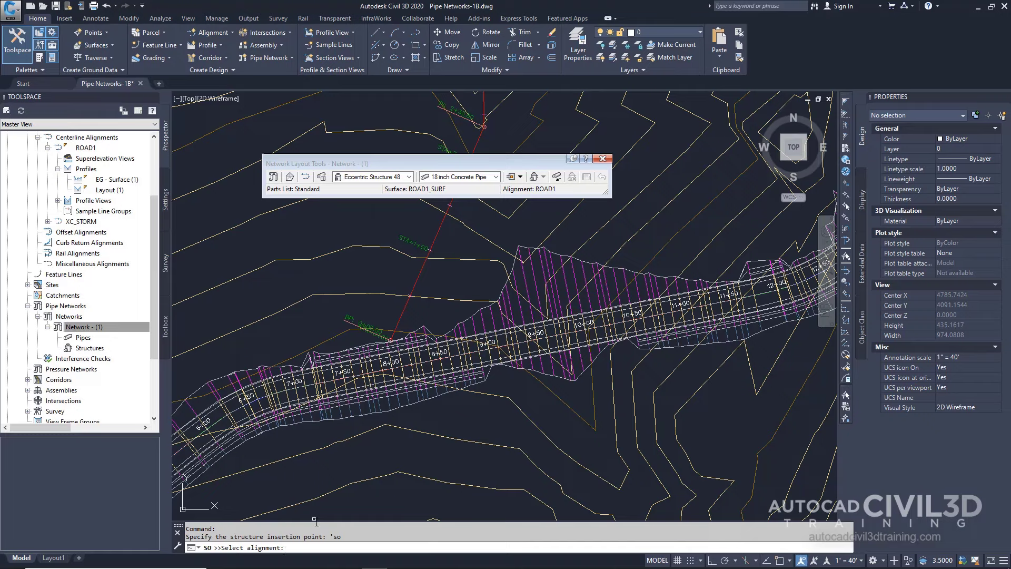
{"action": "scroll", "coordinate": [446, 341], "scroll_direction": "up", "scroll_amount": 3}
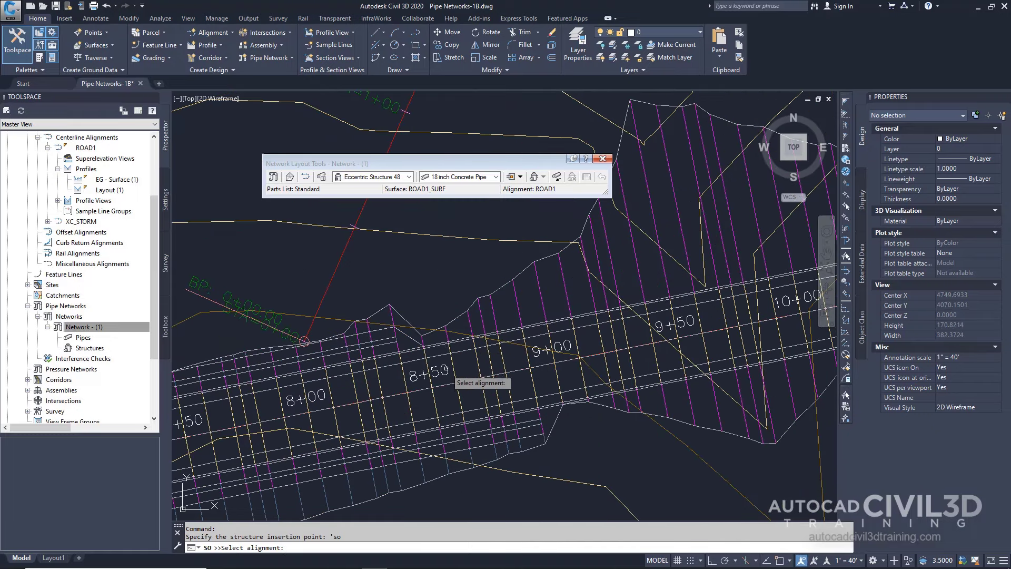
{"action": "left_click", "coordinate": [447, 369]}
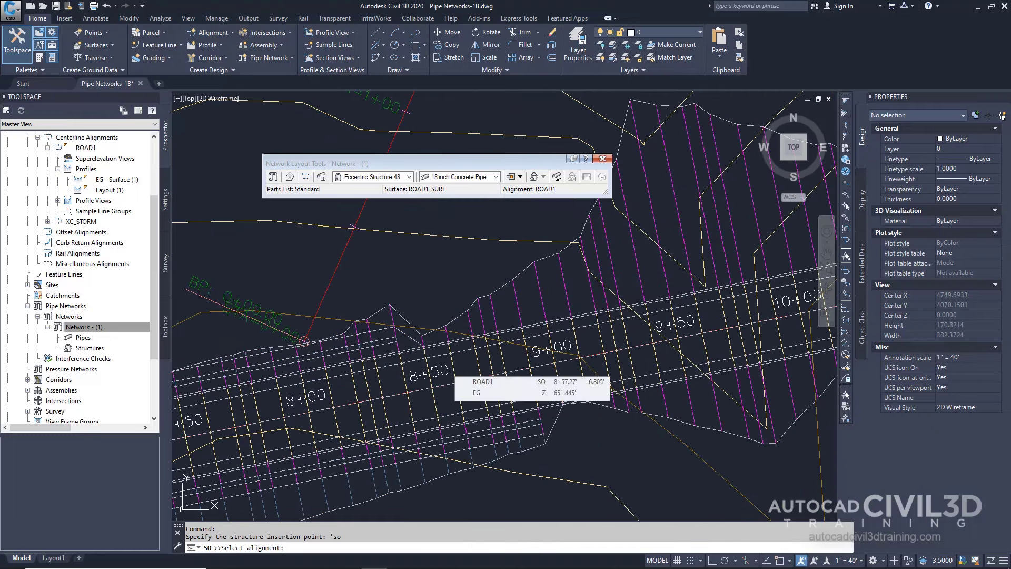
{"action": "left_click", "coordinate": [447, 368]}
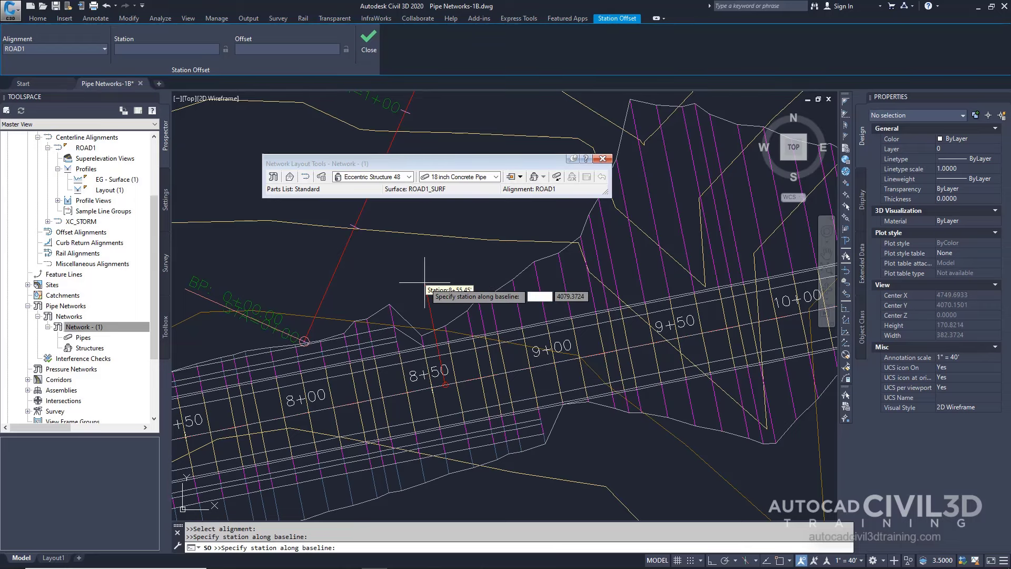
{"action": "type", "text": "700"}
{"action": "key", "text": "Return"}
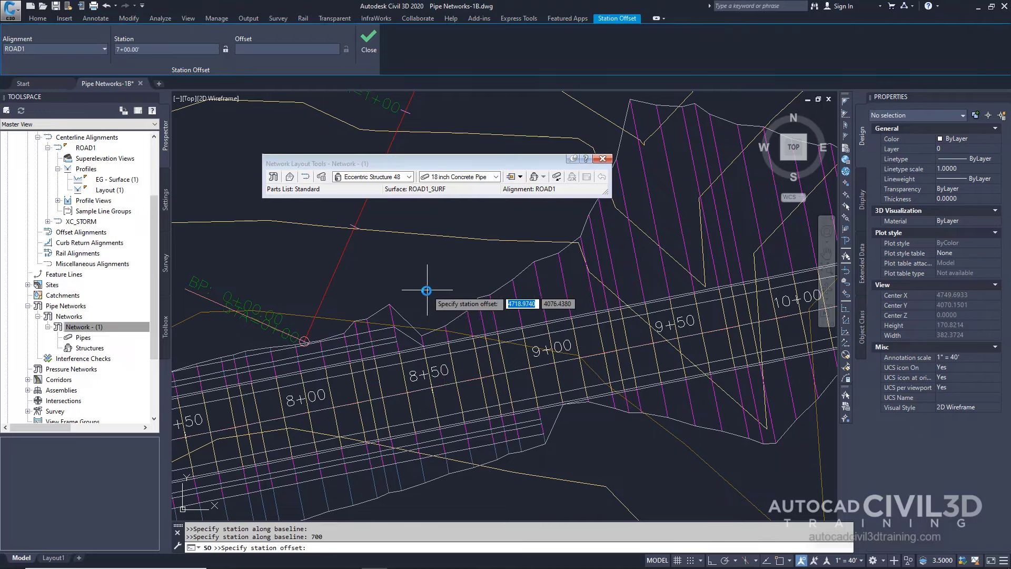
{"action": "scroll", "coordinate": [426, 291], "scroll_direction": "down", "scroll_amount": 5}
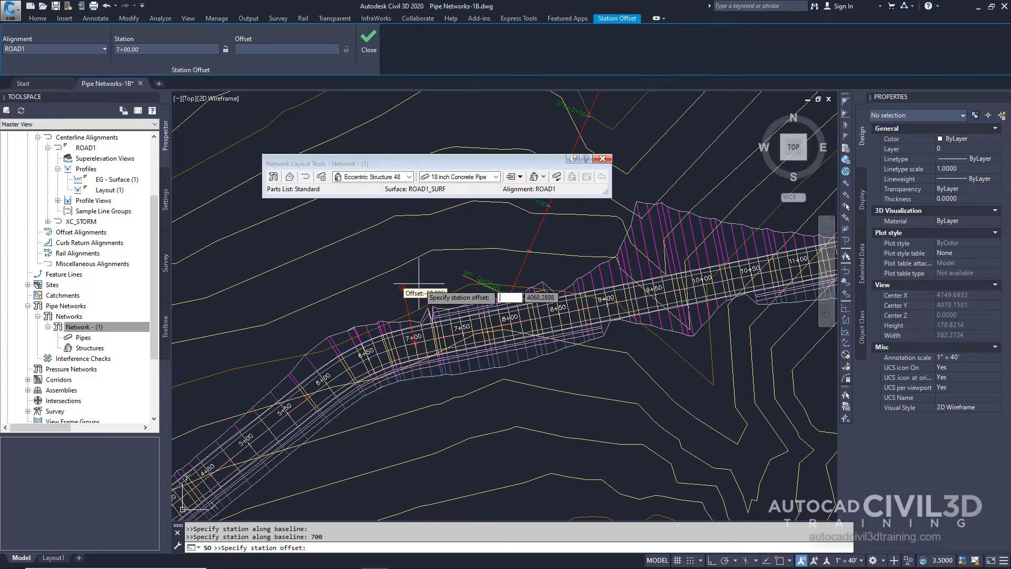
{"action": "type", "text": "-15"}
{"action": "key", "text": "Return"}
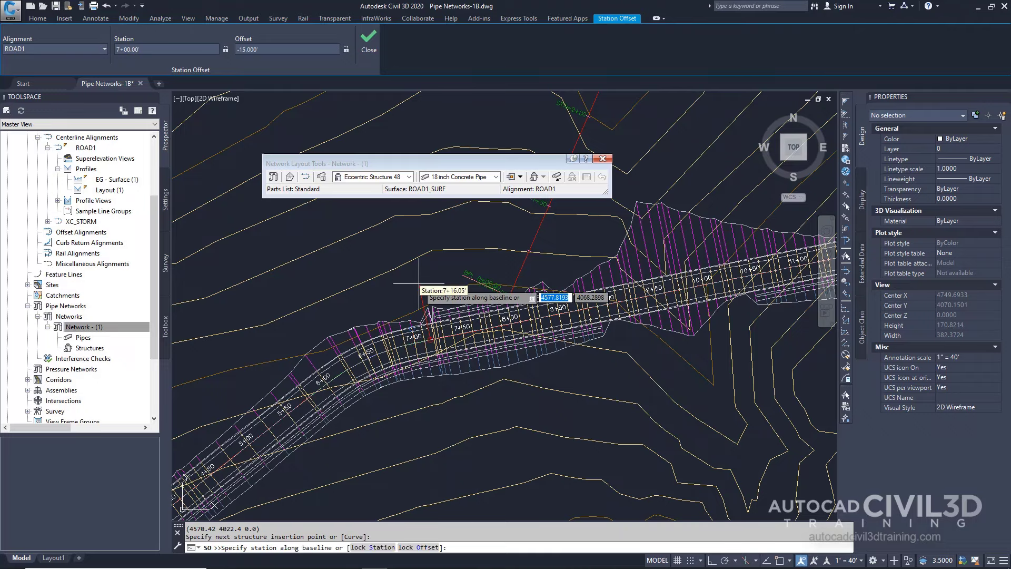
Place the next structure at station 8+00, offset -15, connecting it to the first one with a pipe.
{"action": "scroll", "coordinate": [423, 326], "scroll_direction": "up", "scroll_amount": 8}
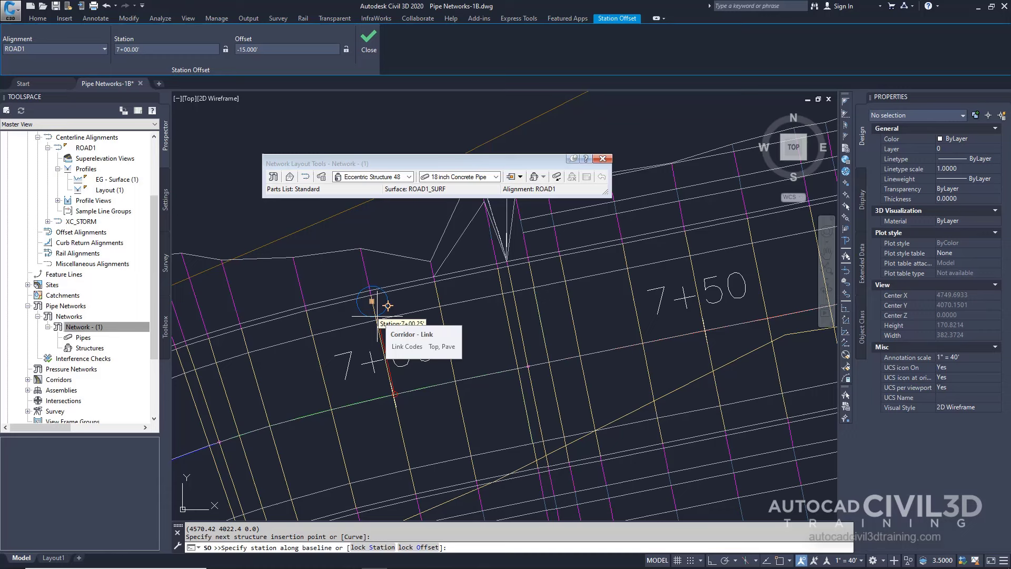
{"action": "type", "text": "800"}
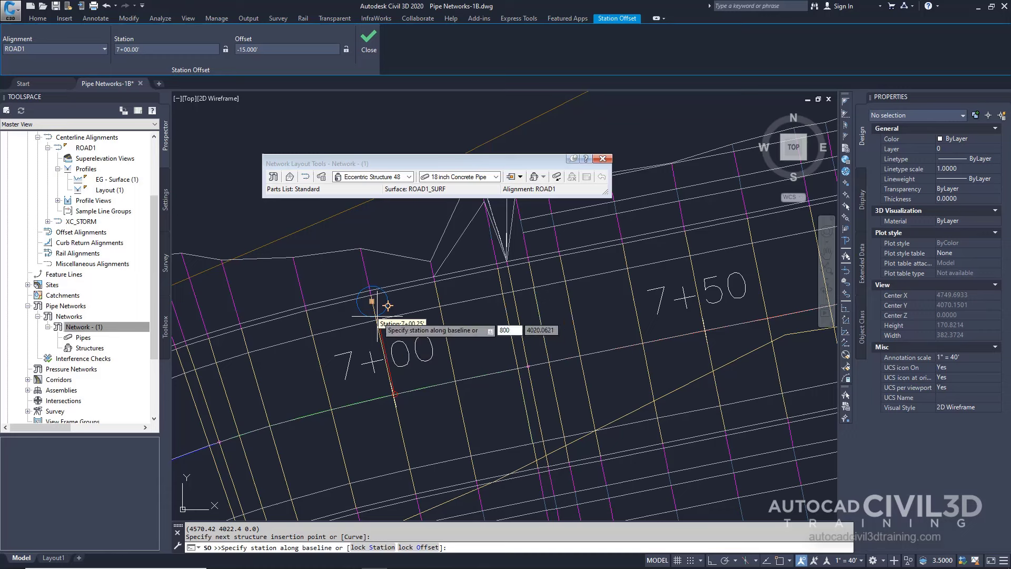
{"action": "key", "text": "Return"}
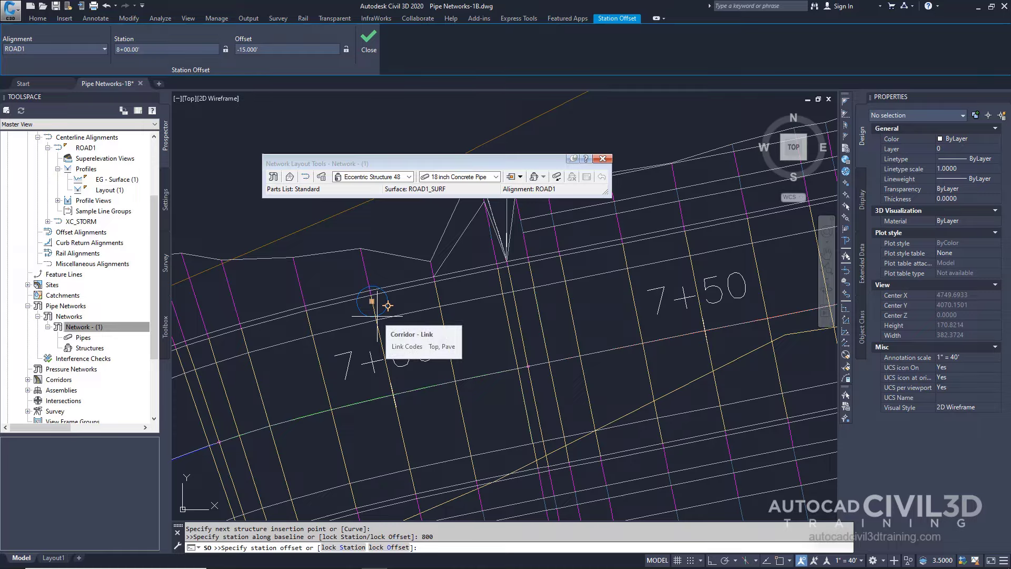
{"action": "type", "text": "-15"}
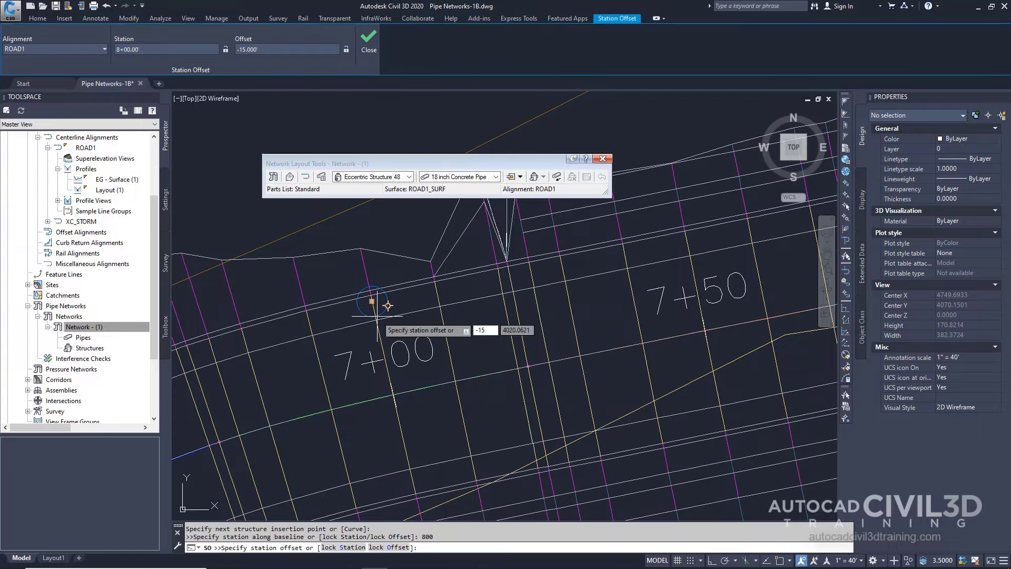
{"action": "key", "text": "Return"}
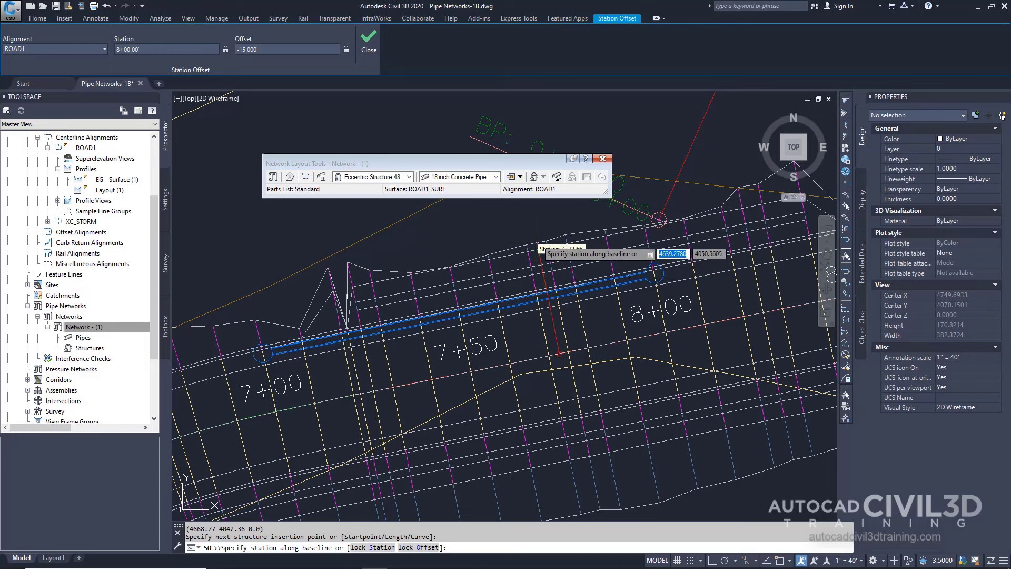
Toggle the pipe slope direction, continue the run to station 12+50 at offset -15, and end the layout.
{"action": "left_click", "coordinate": [557, 177]}
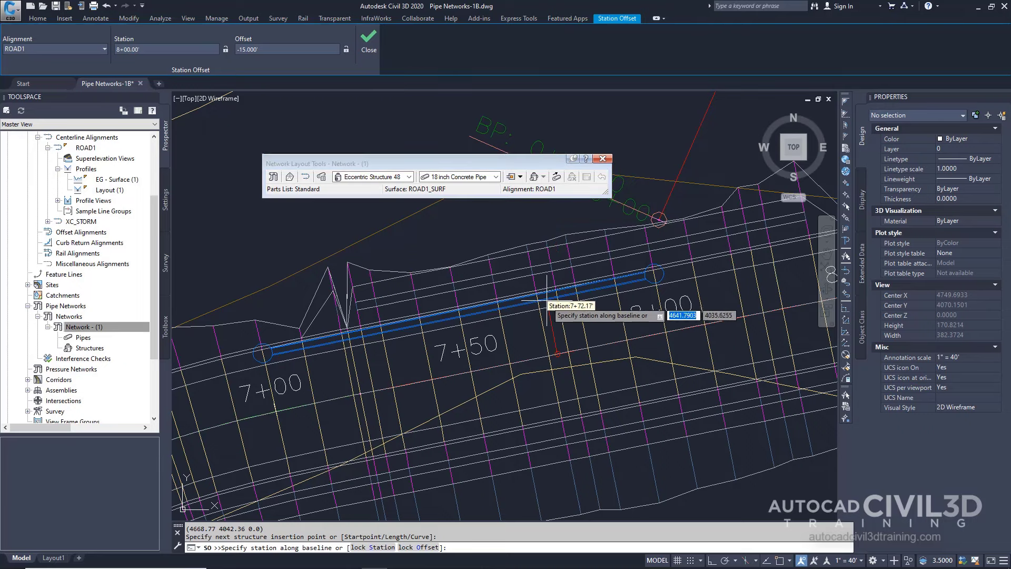
{"action": "mouse_move", "coordinate": [548, 303]}
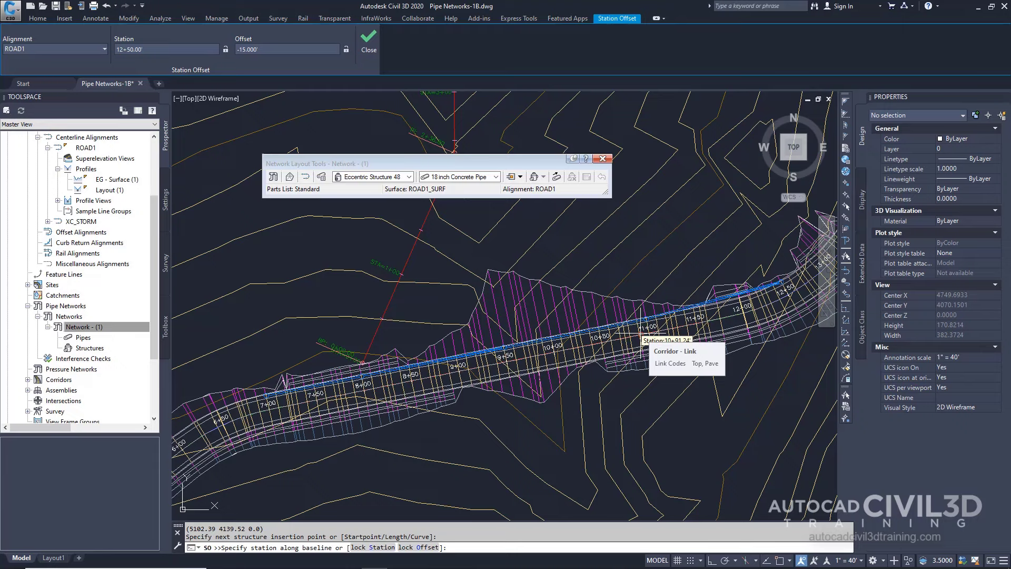
{"action": "key", "text": "Escape"}
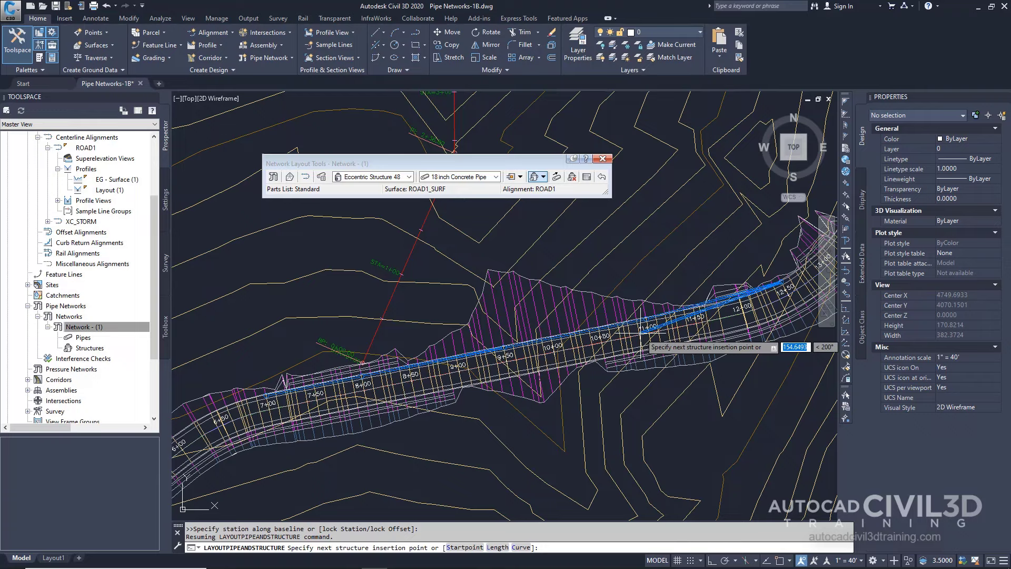
{"action": "key", "text": "Escape"}
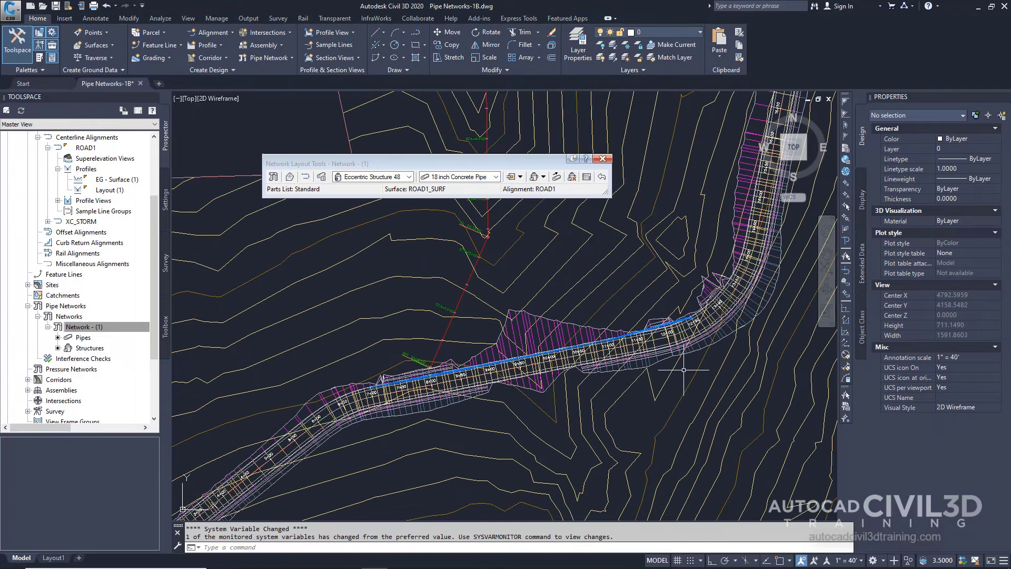
Resume drawing pipes and structures from the structure at station 12+50, starting a curved pipe with its second point along the corridor's inner edge.
{"action": "scroll", "coordinate": [712, 330], "scroll_direction": "up", "scroll_amount": 4}
{"action": "mouse_move", "coordinate": [722, 287]}
{"action": "middle_mouse_down"}
{"action": "mouse_move", "coordinate": [672, 395]}
{"action": "mouse_move", "coordinate": [610, 397]}
{"action": "middle_mouse_up"}
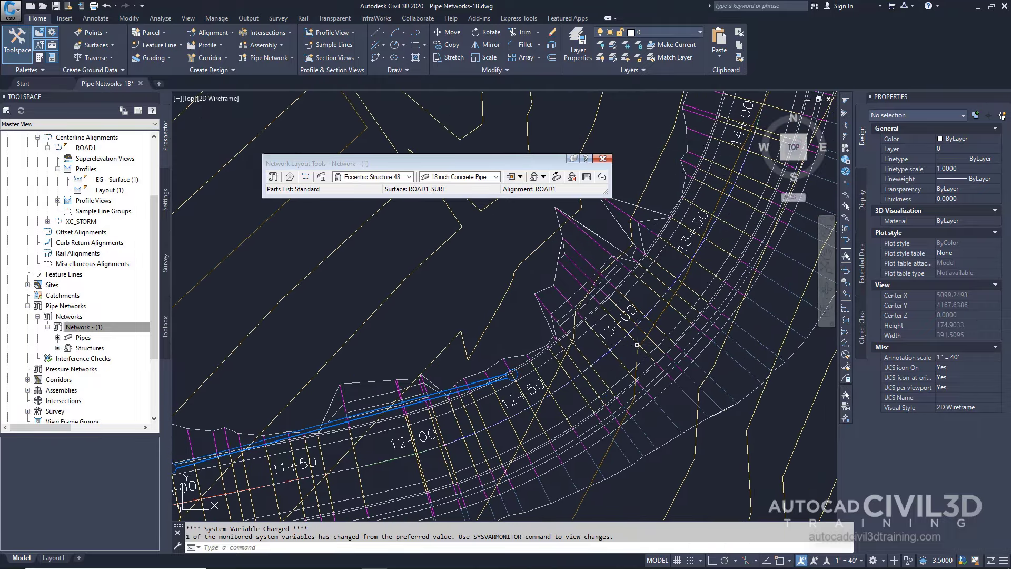
{"action": "mouse_move", "coordinate": [640, 342]}
{"action": "left_click", "coordinate": [543, 177]}
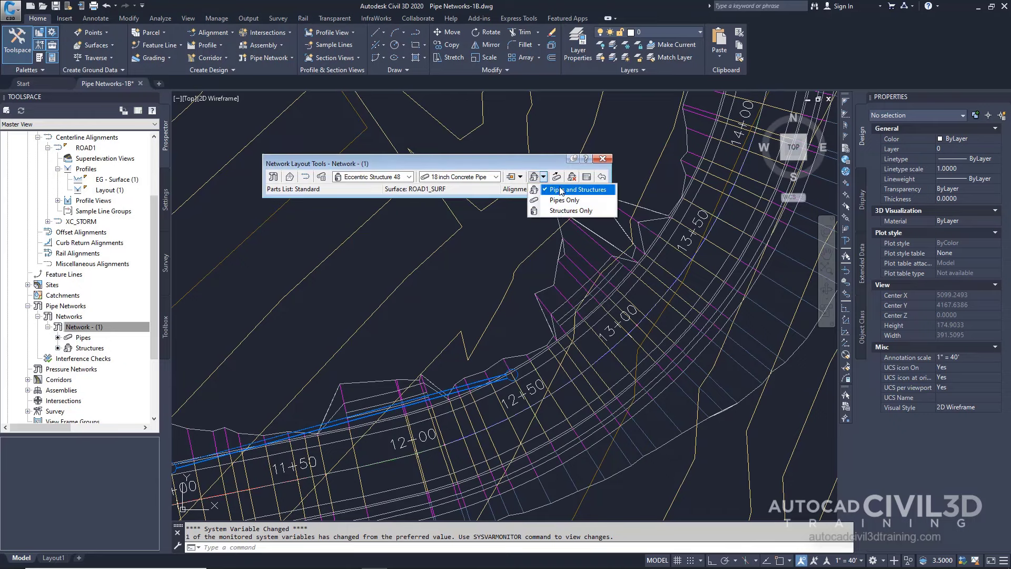
{"action": "left_click", "coordinate": [562, 190]}
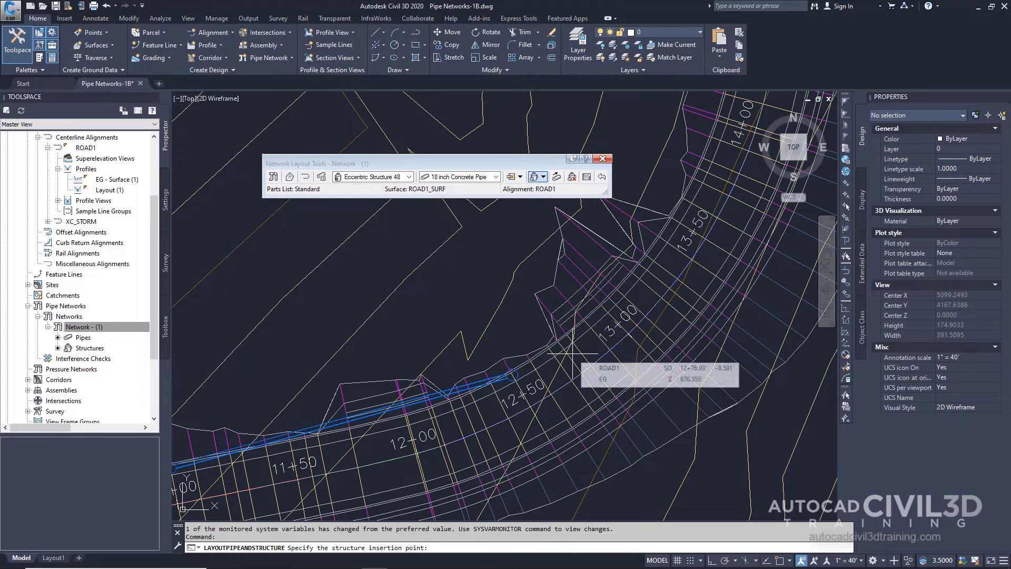
{"action": "left_click", "coordinate": [516, 374]}
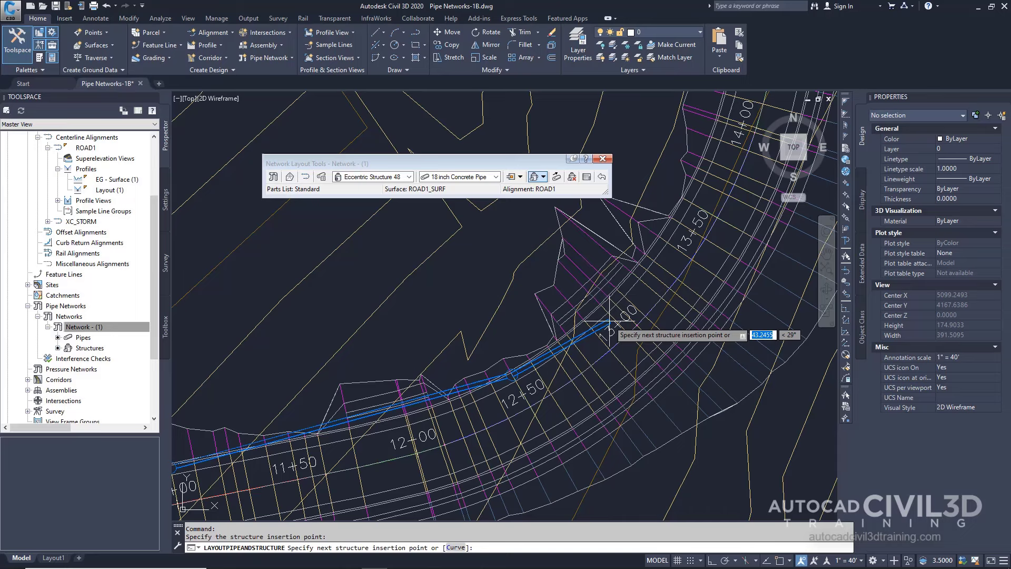
{"action": "type", "text": "c"}
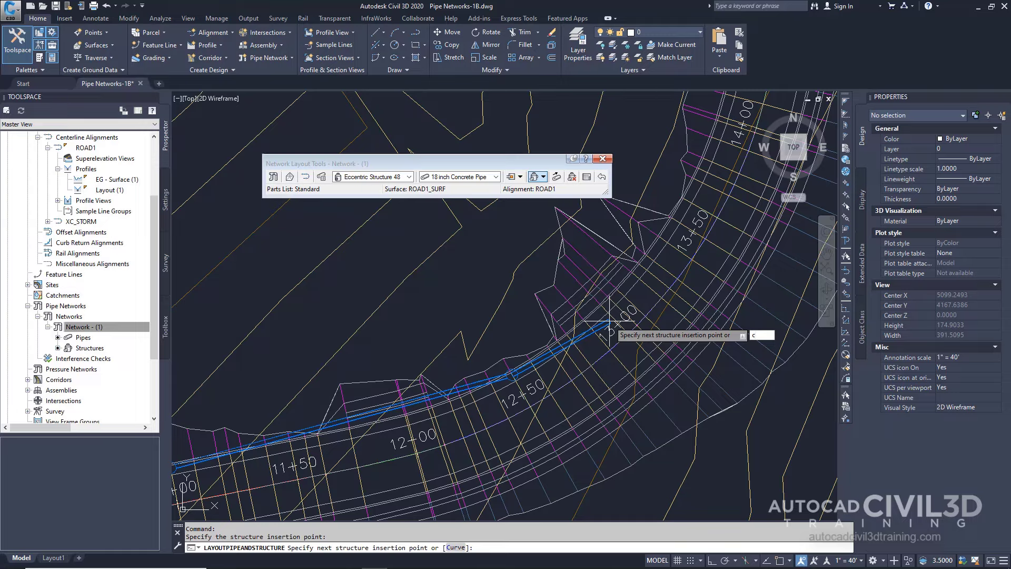
{"action": "key", "text": "Return"}
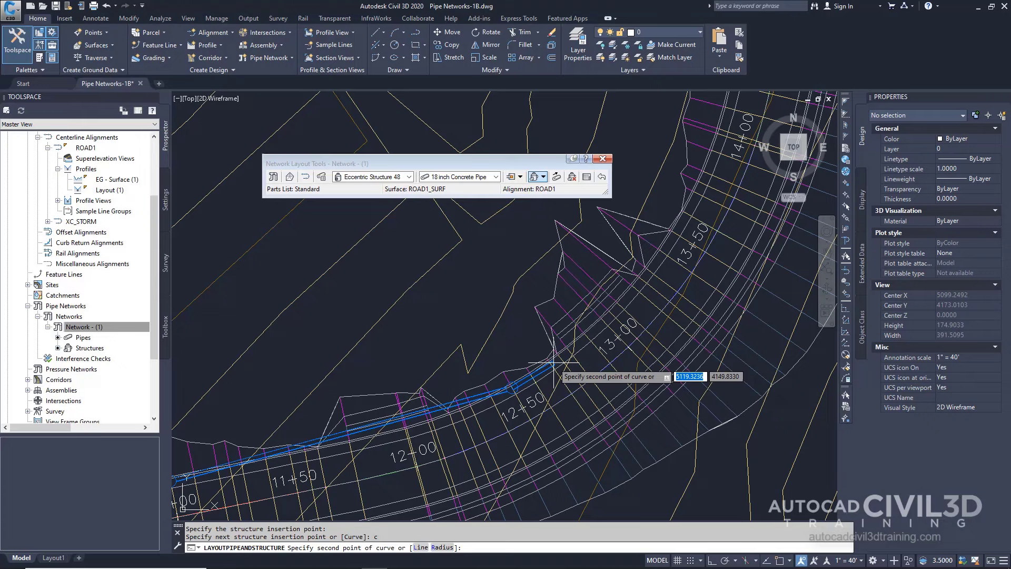
{"action": "left_click", "coordinate": [554, 363]}
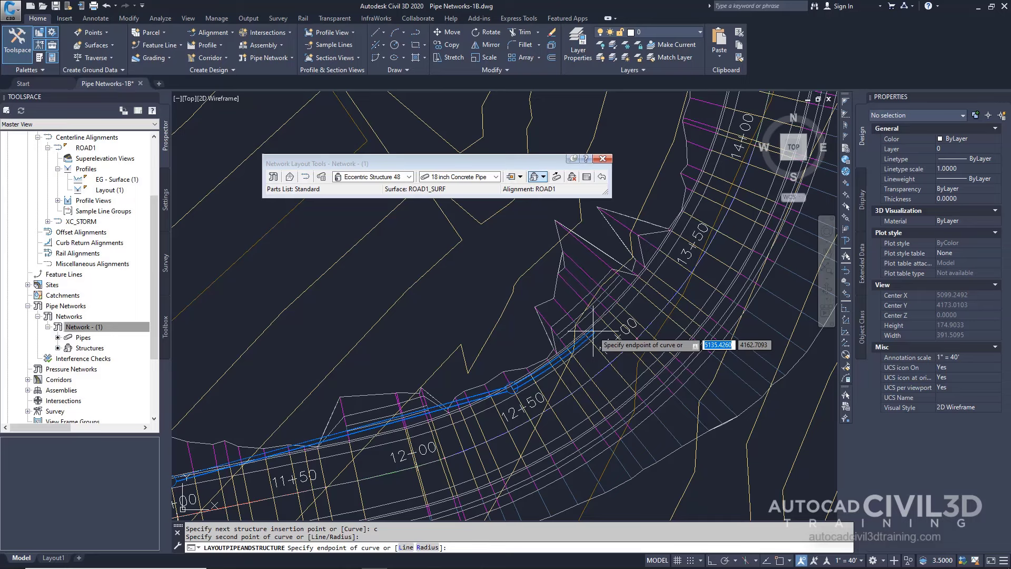
End the curved pipe with a station-offset entry along ROAD1 at station 13+00, offset -15.
{"action": "type", "text": "'so"}
{"action": "key", "text": "Return"}
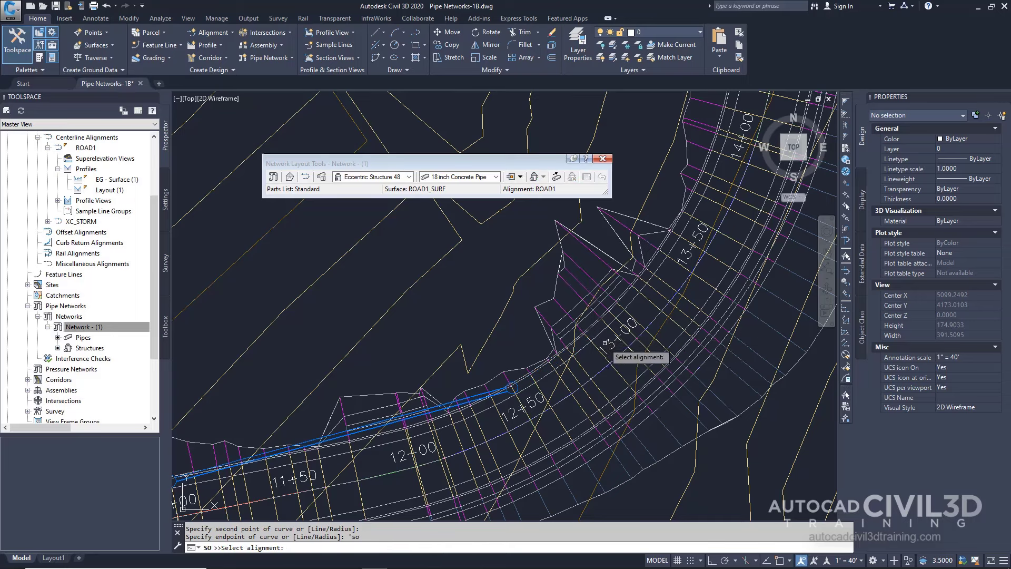
{"action": "left_click", "coordinate": [608, 342]}
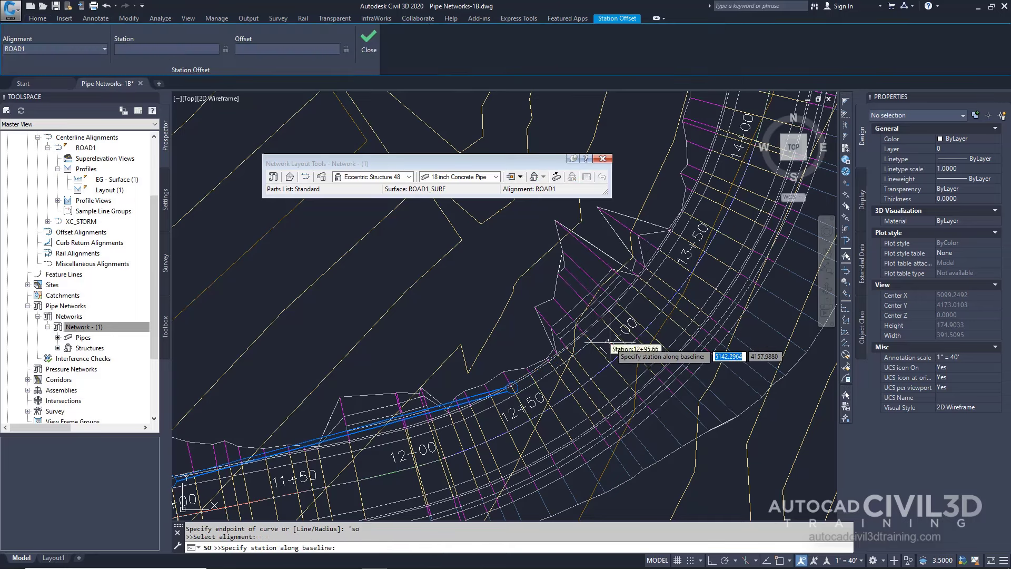
{"action": "type", "text": "1300"}
{"action": "key", "text": "Return"}
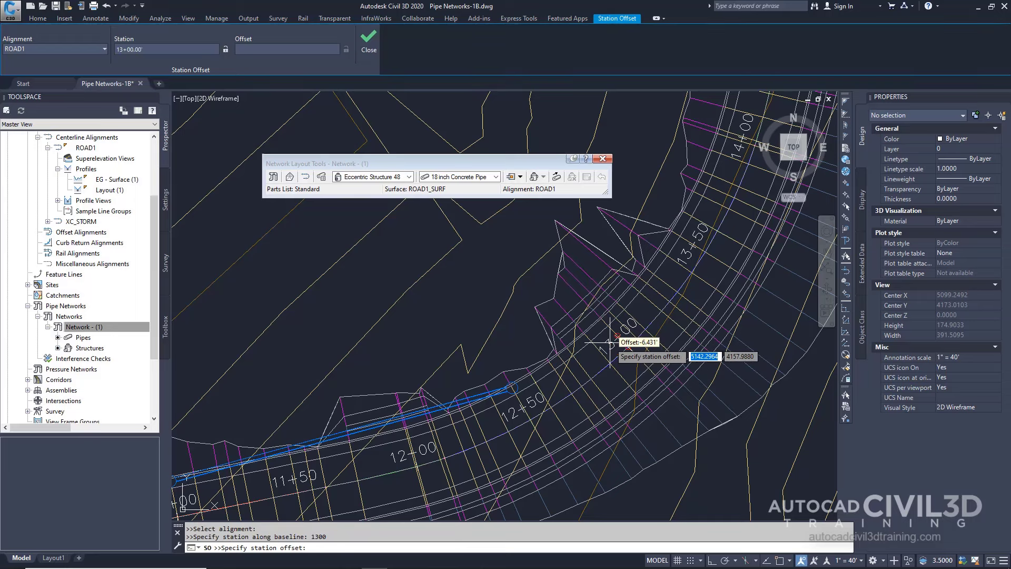
{"action": "type", "text": "-"}
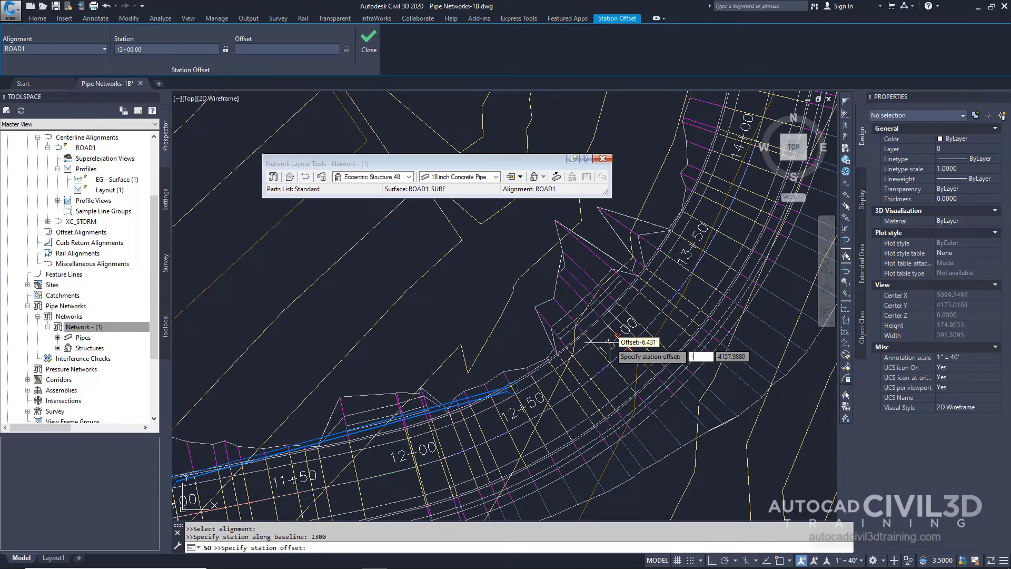
{"action": "type", "text": "15"}
{"action": "key", "text": "Return"}
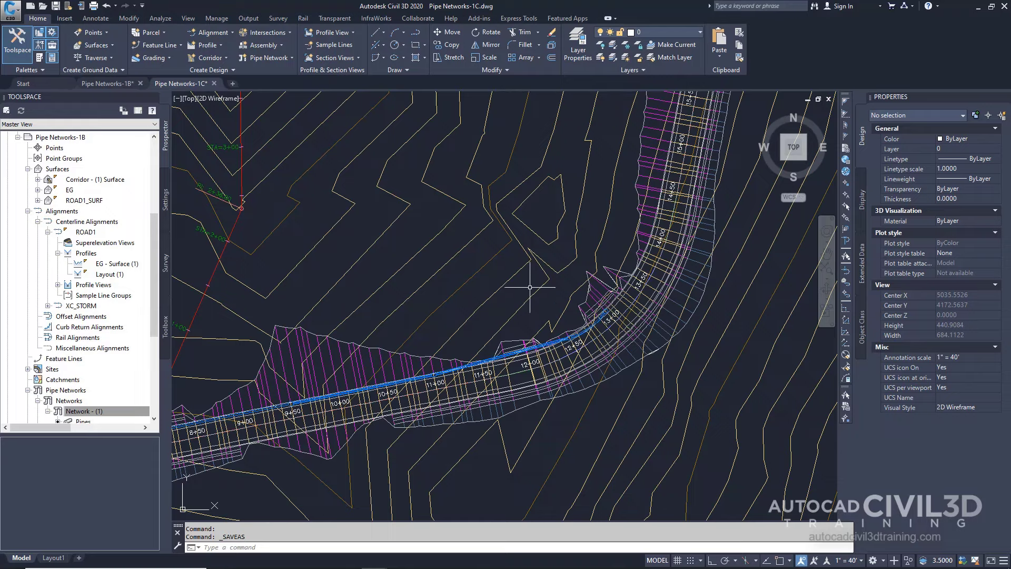
Open the pipe network for editing from the pipe near station 12+00, leaving the placement command inactive.
{"action": "scroll", "coordinate": [526, 350], "scroll_direction": "up", "scroll_amount": 8}
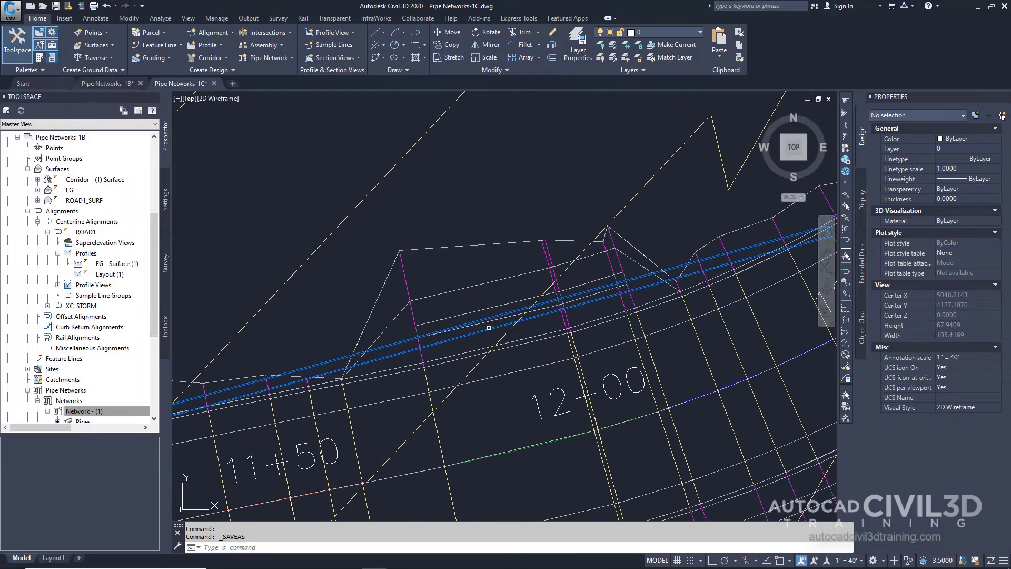
{"action": "left_click", "coordinate": [487, 322]}
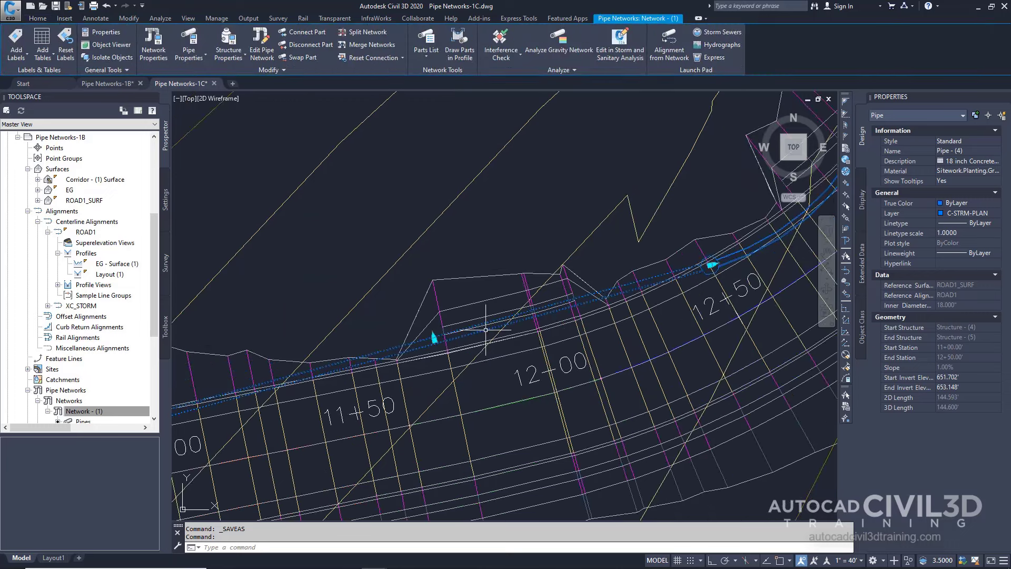
{"action": "scroll", "coordinate": [484, 330], "scroll_direction": "down", "scroll_amount": 3}
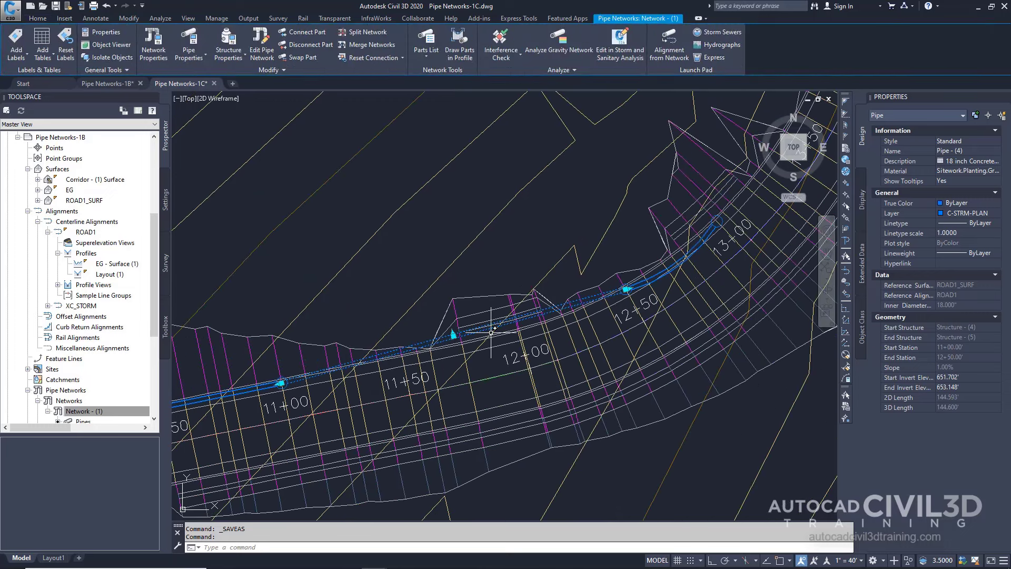
{"action": "right_click", "coordinate": [492, 331]}
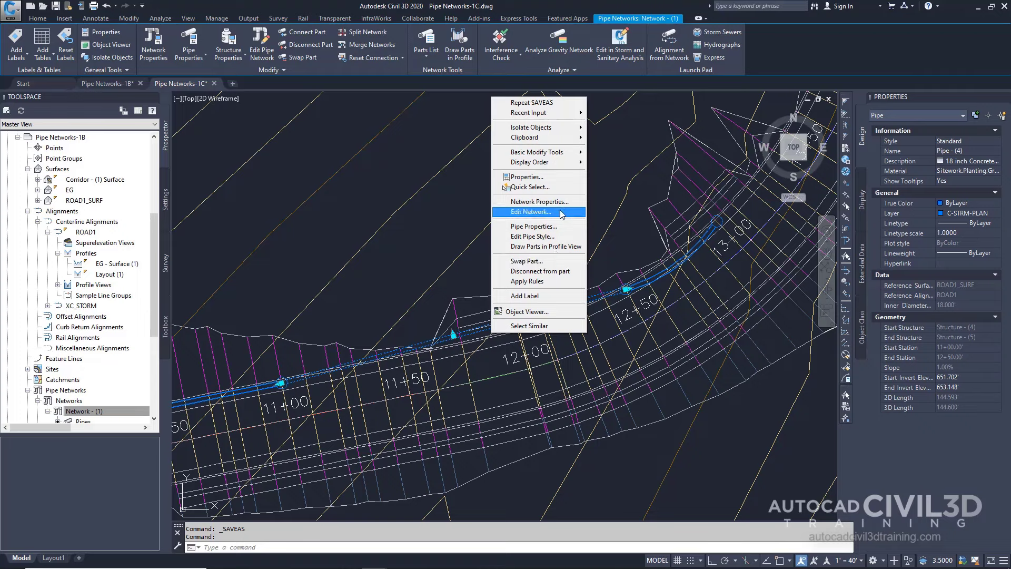
{"action": "left_click", "coordinate": [532, 212]}
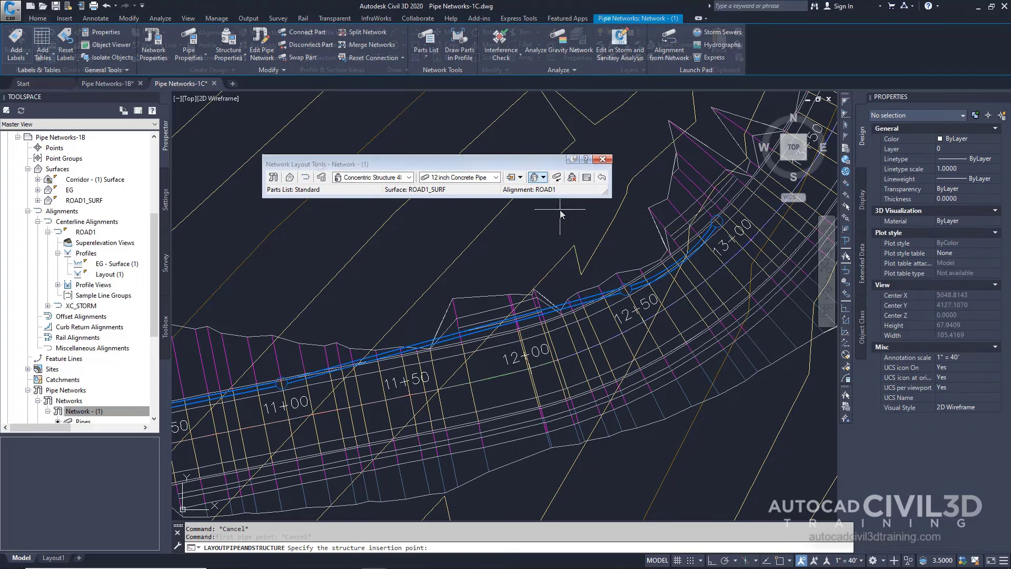
{"action": "key", "text": "Escape"}
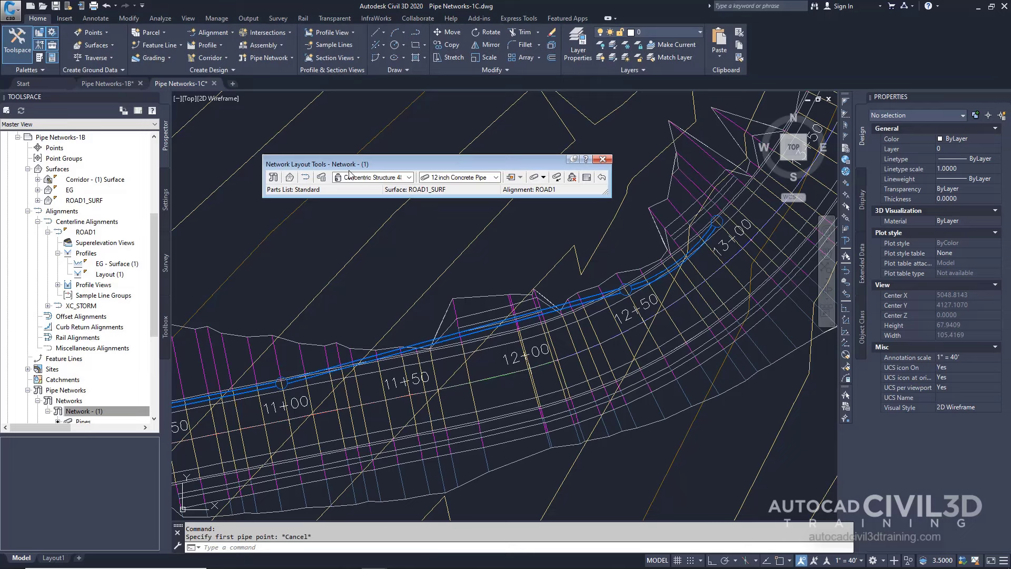
Choose the Eccentric Structure 48 dia 18 frame 24 cone 5 wall 6 floor part and start placing structures only.
{"action": "left_click", "coordinate": [409, 178]}
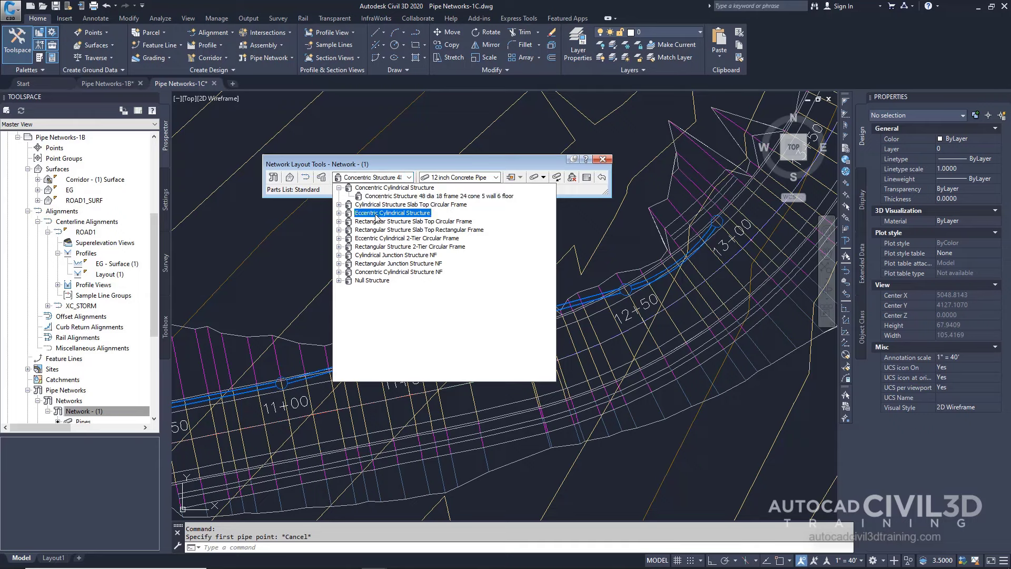
{"action": "left_click", "coordinate": [339, 213]}
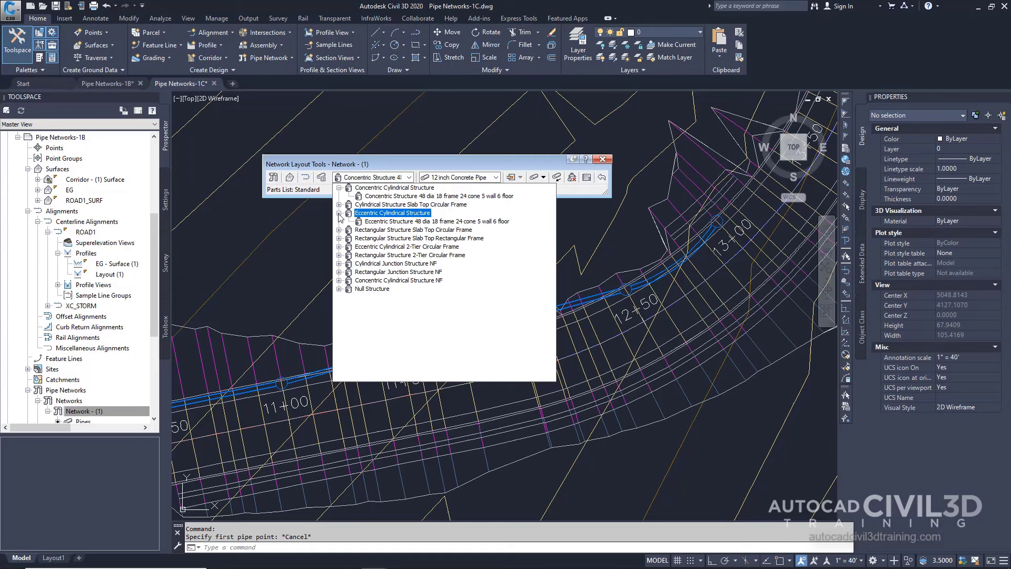
{"action": "left_click", "coordinate": [387, 222]}
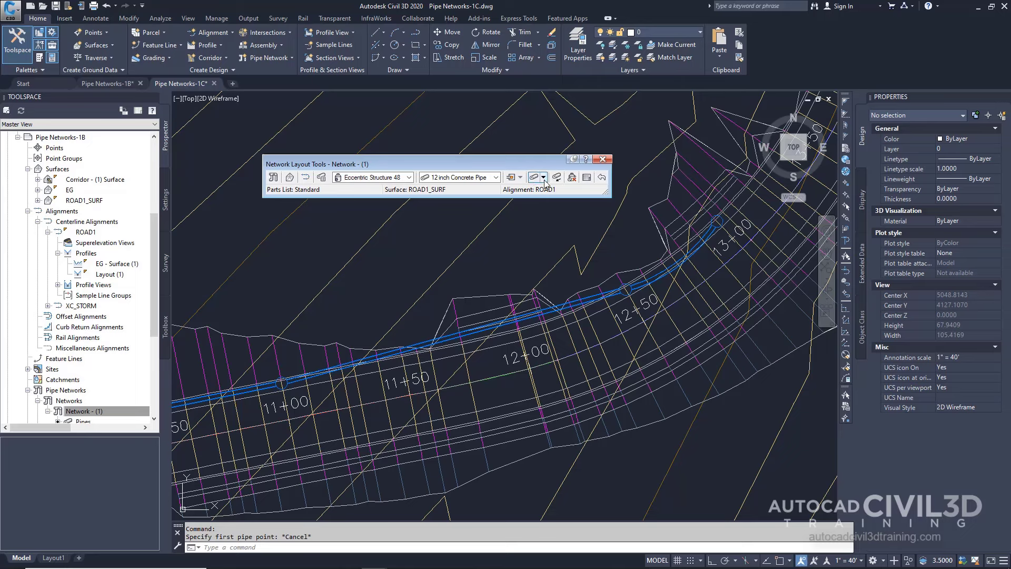
{"action": "left_click", "coordinate": [543, 178]}
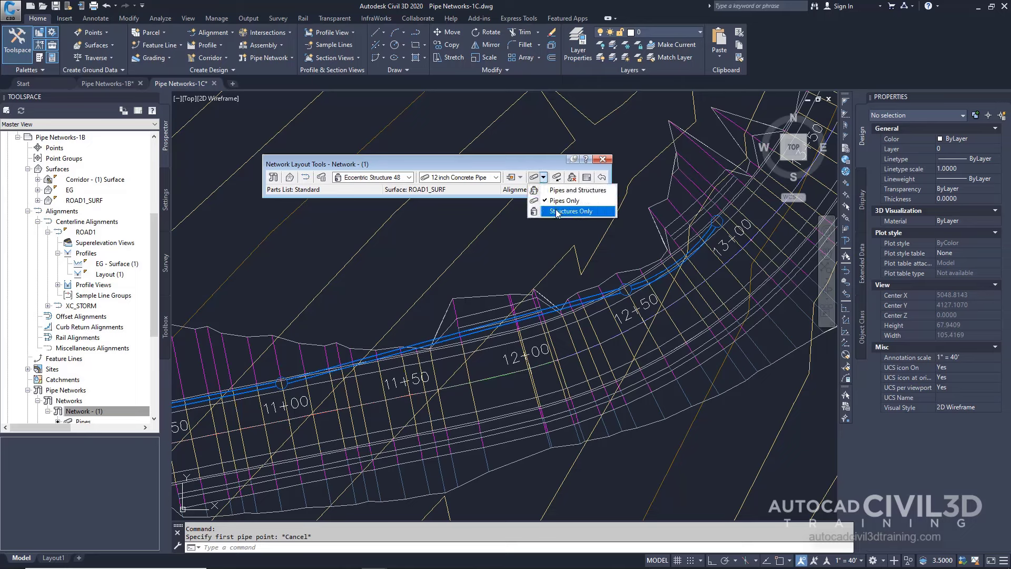
{"action": "left_click", "coordinate": [556, 212]}
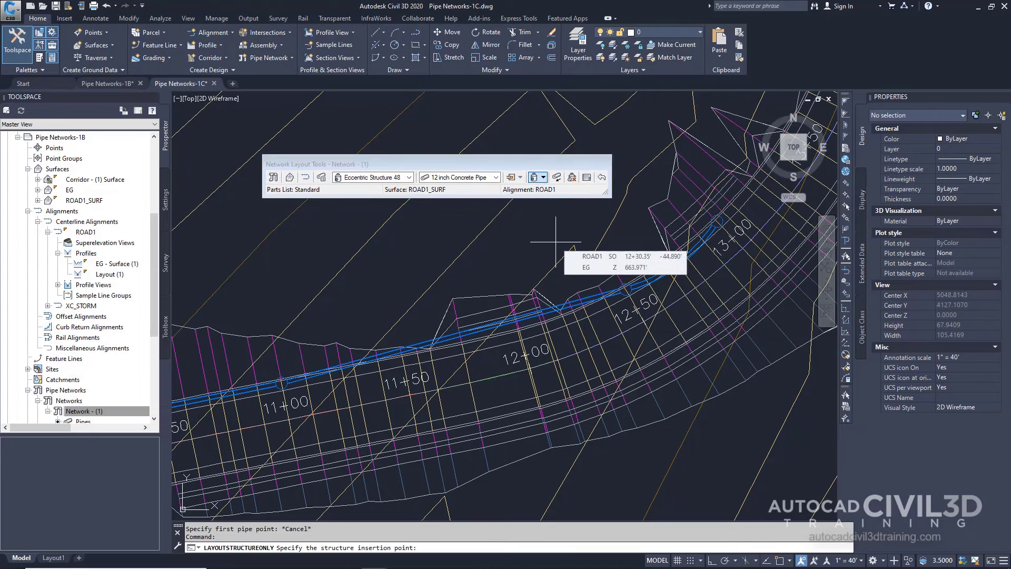
Place structures by station and offset along ROAD1 at offset 15, from station 9+60 through station 13+10, and end the placement.
{"action": "type", "text": "'so"}
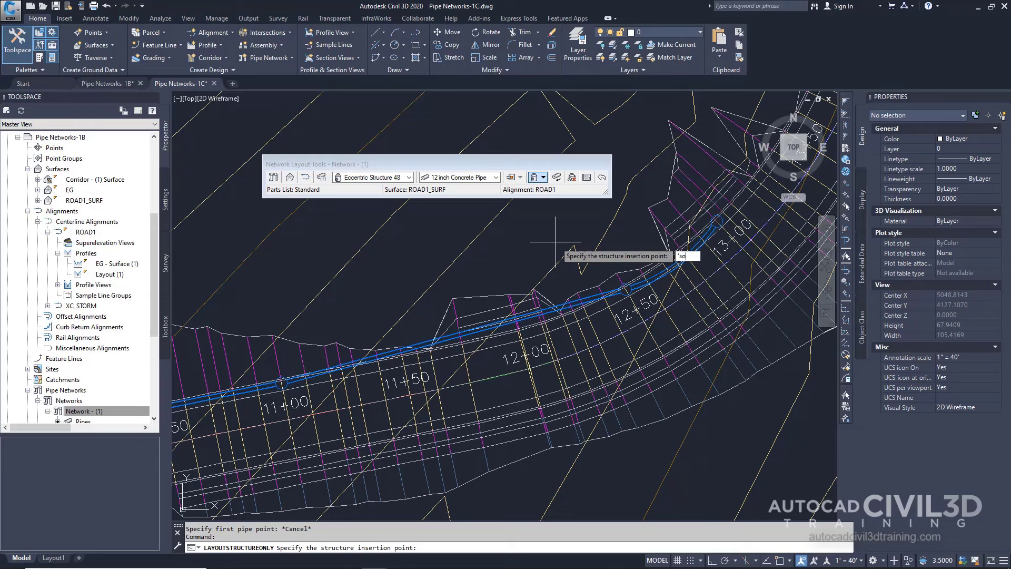
{"action": "key", "text": "Return"}
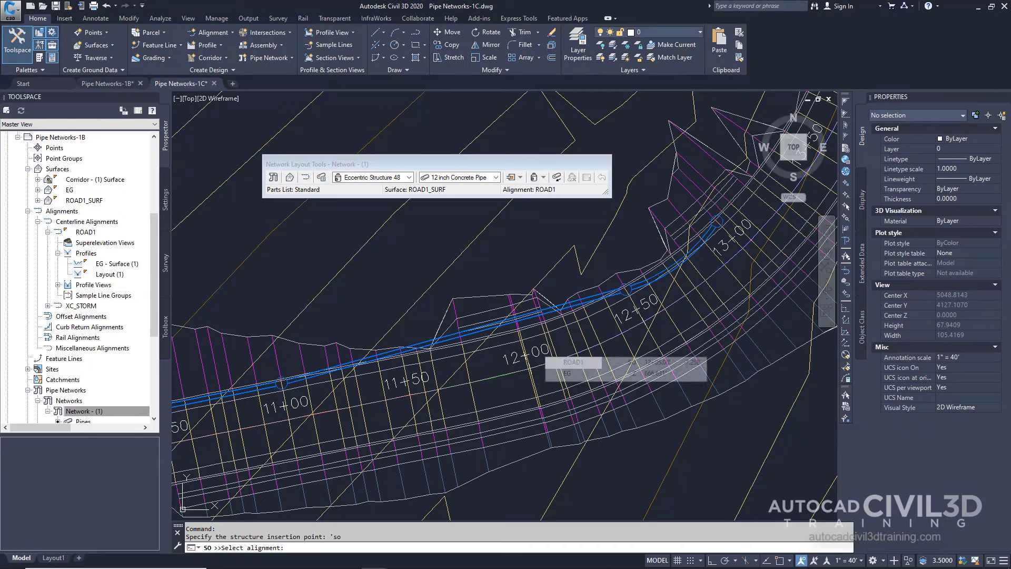
{"action": "left_click", "coordinate": [537, 350]}
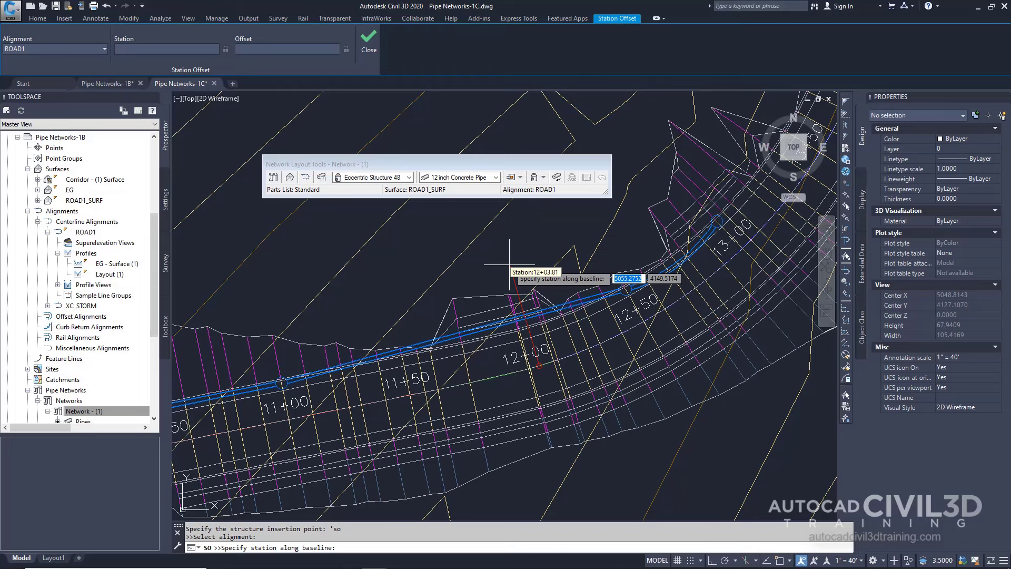
{"action": "type", "text": "960"}
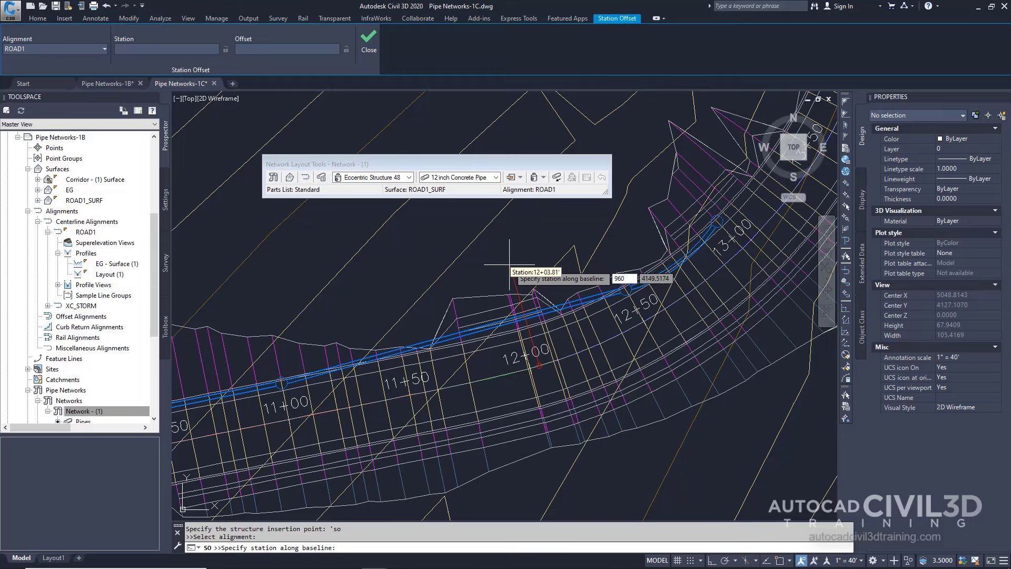
{"action": "key", "text": "Return"}
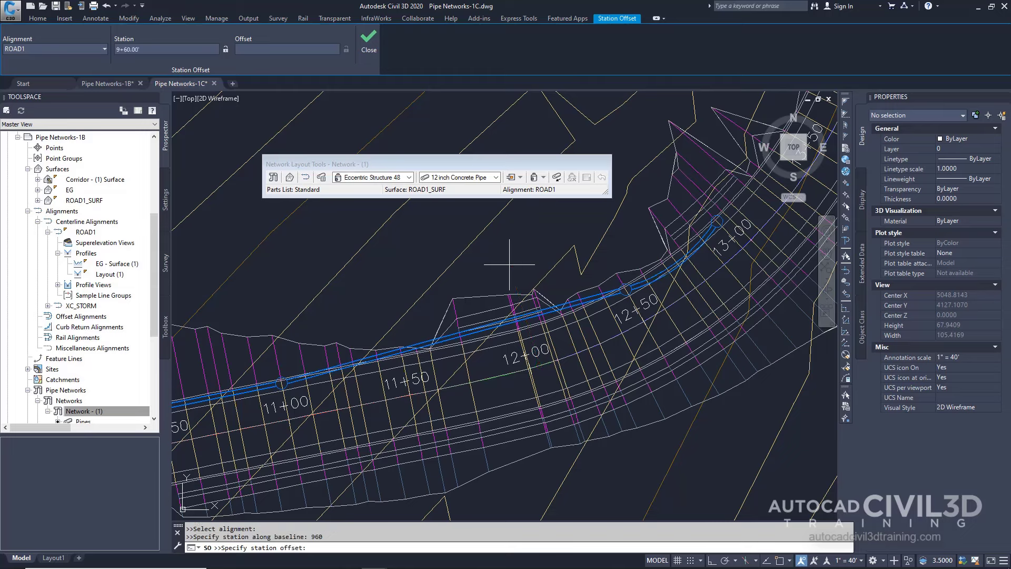
{"action": "type", "text": "15"}
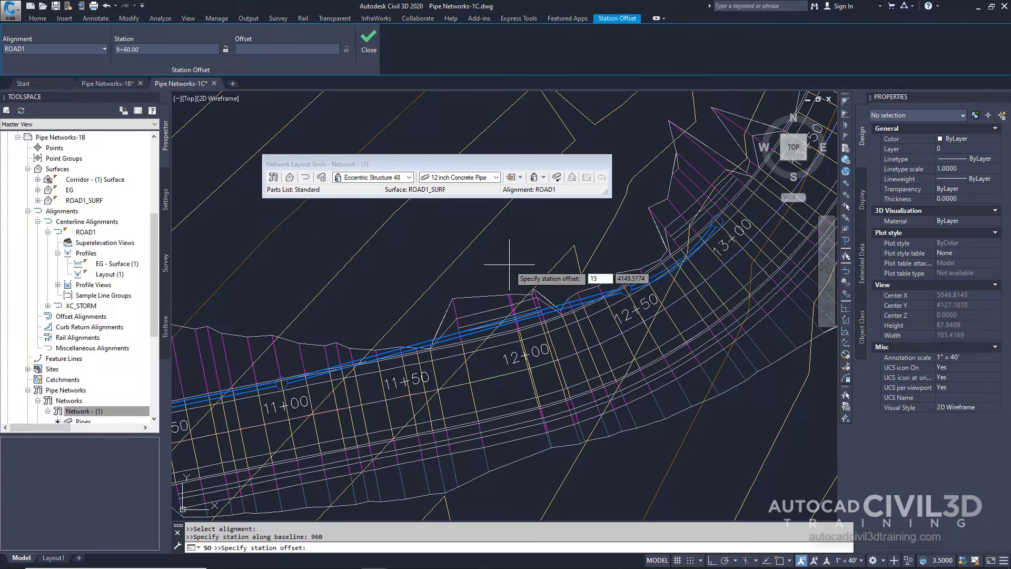
{"action": "key", "text": "Return"}
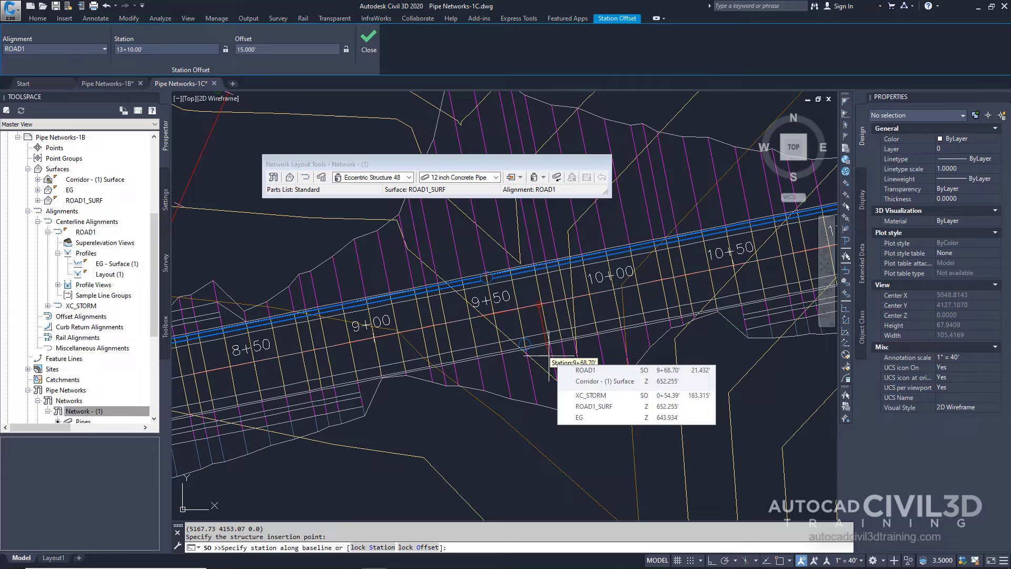
{"action": "key", "text": "Escape"}
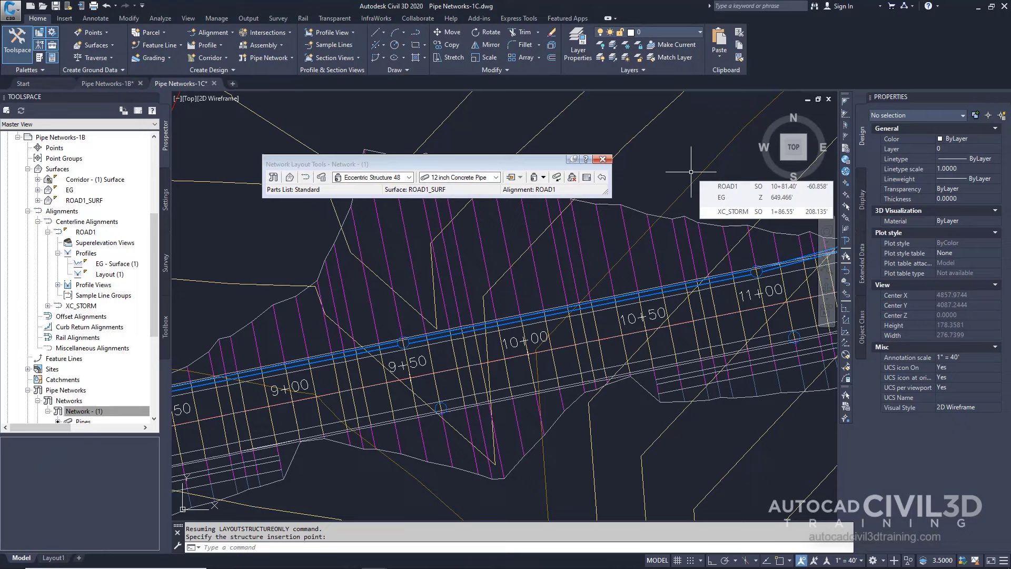
Set the pipe part to 18 inch Concrete Pipe and start placing pipes only.
{"action": "left_click", "coordinate": [497, 178]}
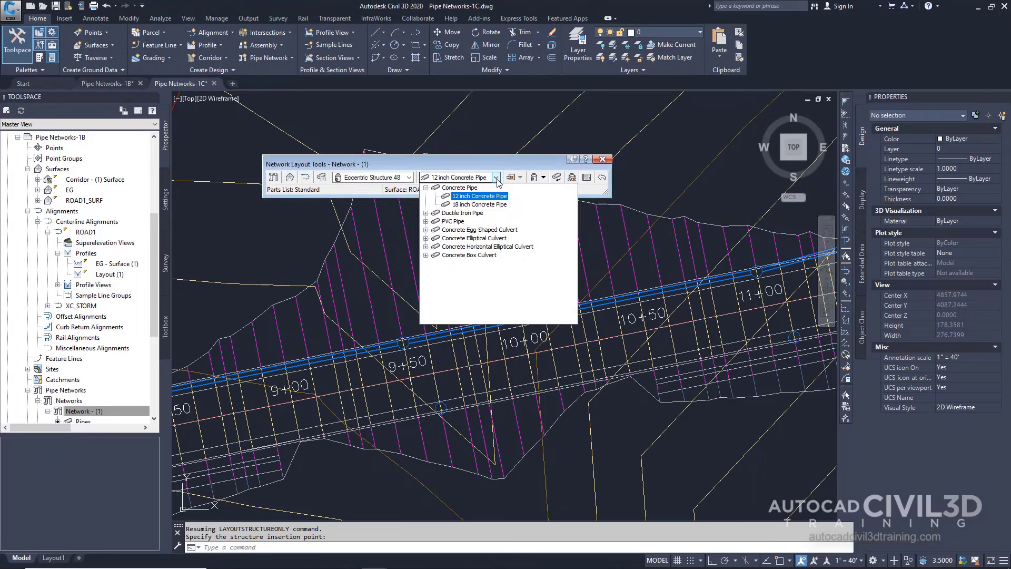
{"action": "left_click", "coordinate": [498, 205]}
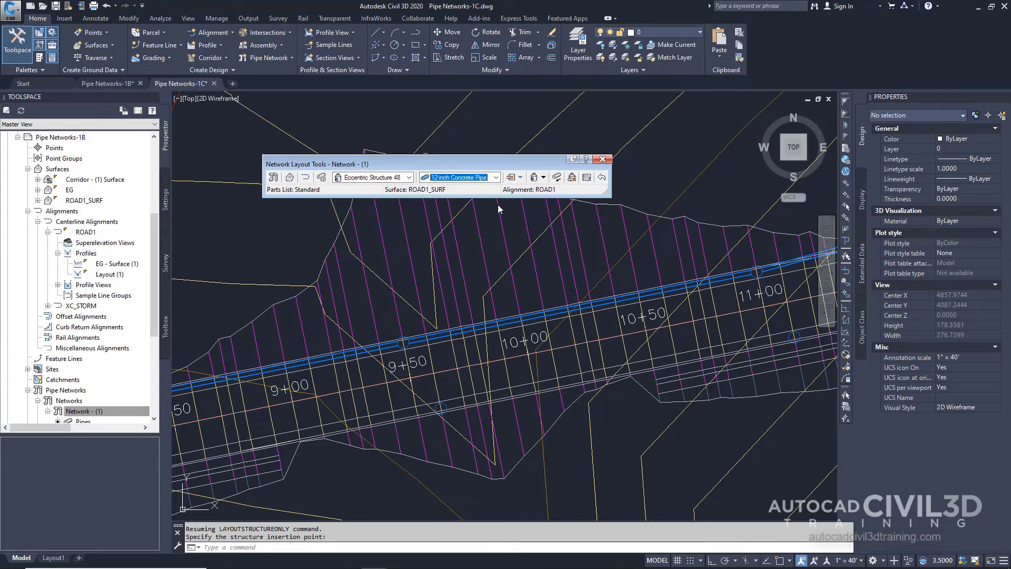
{"action": "left_click", "coordinate": [546, 178]}
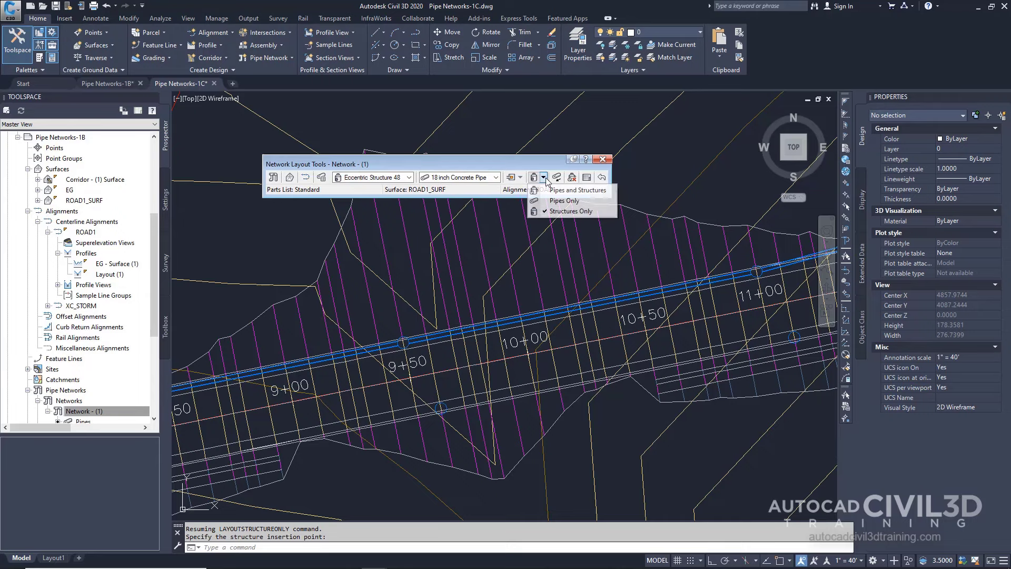
{"action": "left_click", "coordinate": [561, 202]}
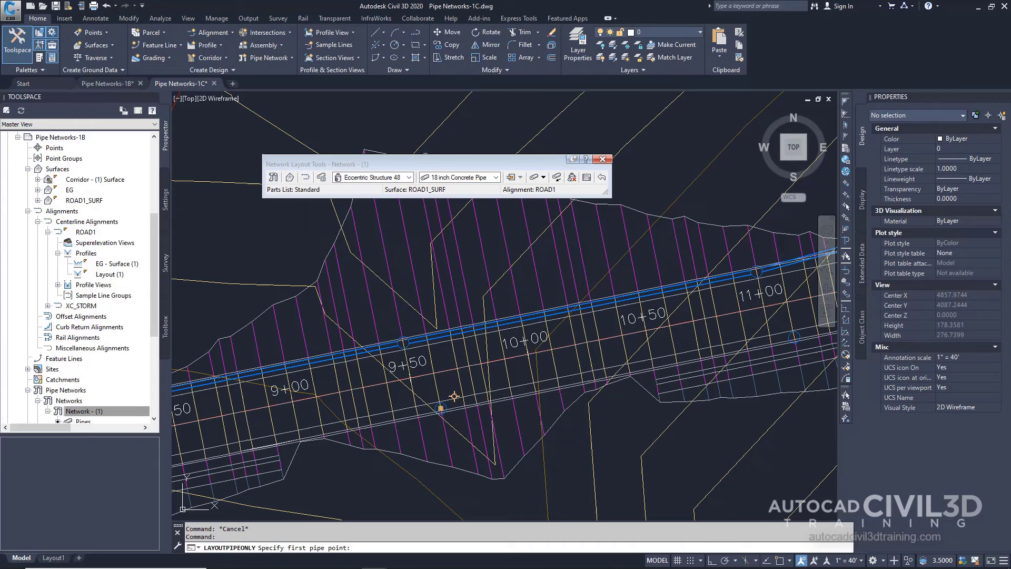
Connect the structure at station 9+60 to the main line structure near 9+50 with a pipe, and request a new start point.
{"action": "left_click", "coordinate": [442, 407]}
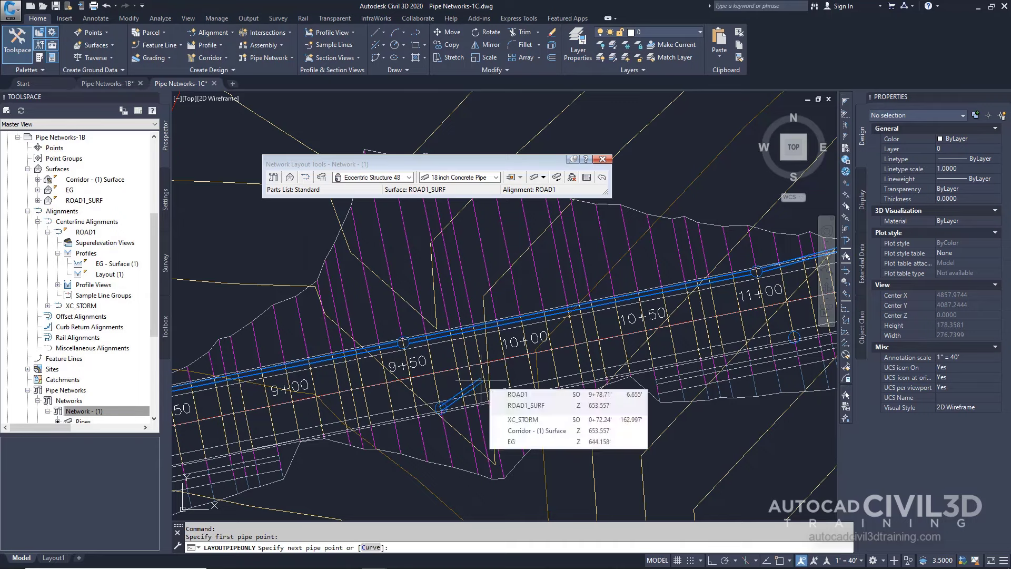
{"action": "left_click", "coordinate": [405, 341]}
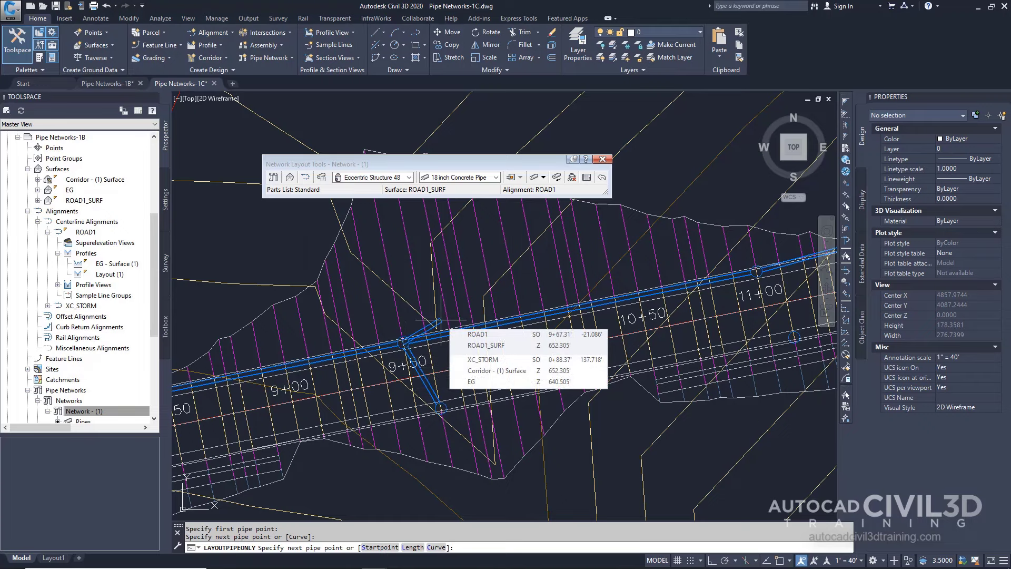
{"action": "type", "text": "s"}
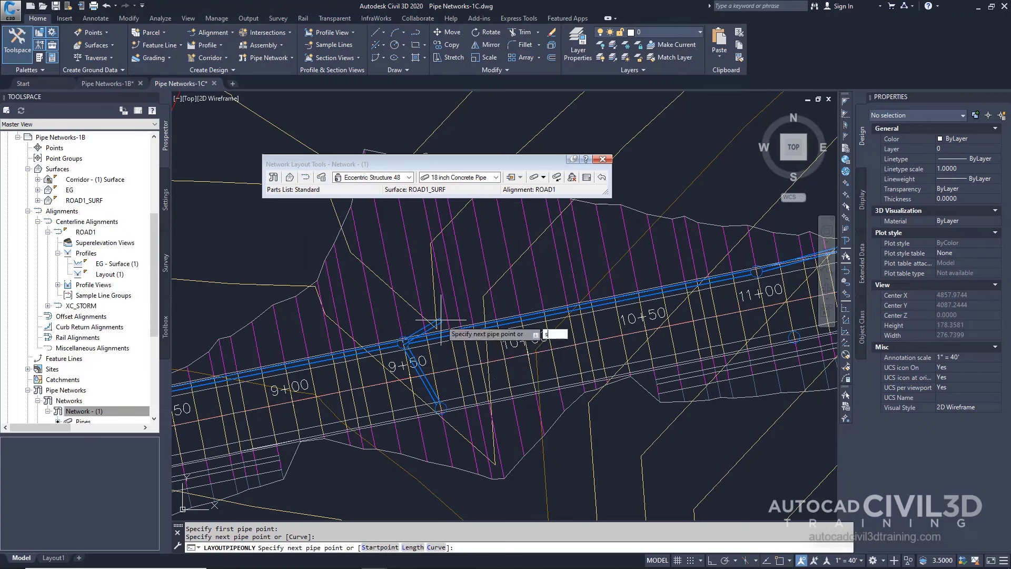
{"action": "key", "text": "Return"}
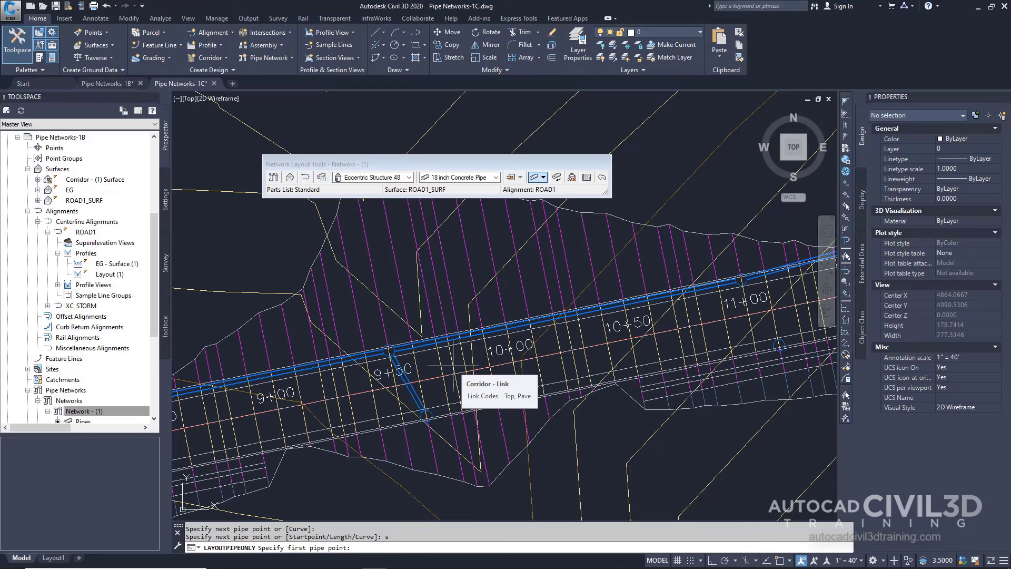
Draw a pipe from the structure at station 11+10 to the main line structure at 11+00, and request a new start point.
{"action": "mouse_move", "coordinate": [724, 340]}
{"action": "middle_mouse_down"}
{"action": "mouse_move", "coordinate": [506, 356]}
{"action": "mouse_move", "coordinate": [548, 360]}
{"action": "mouse_move", "coordinate": [494, 369]}
{"action": "middle_mouse_up"}
{"action": "left_click", "coordinate": [542, 386]}
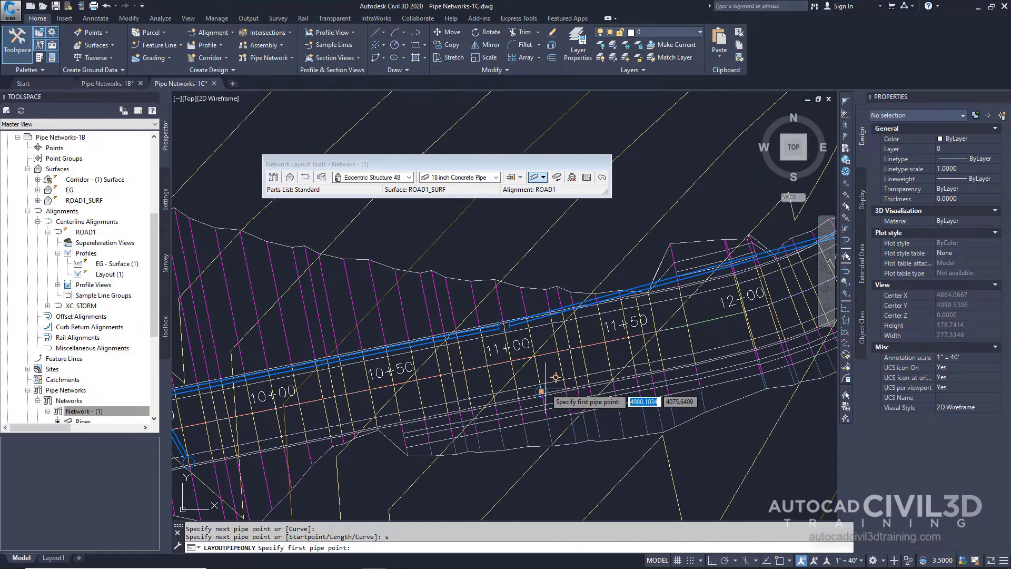
{"action": "left_click", "coordinate": [504, 326]}
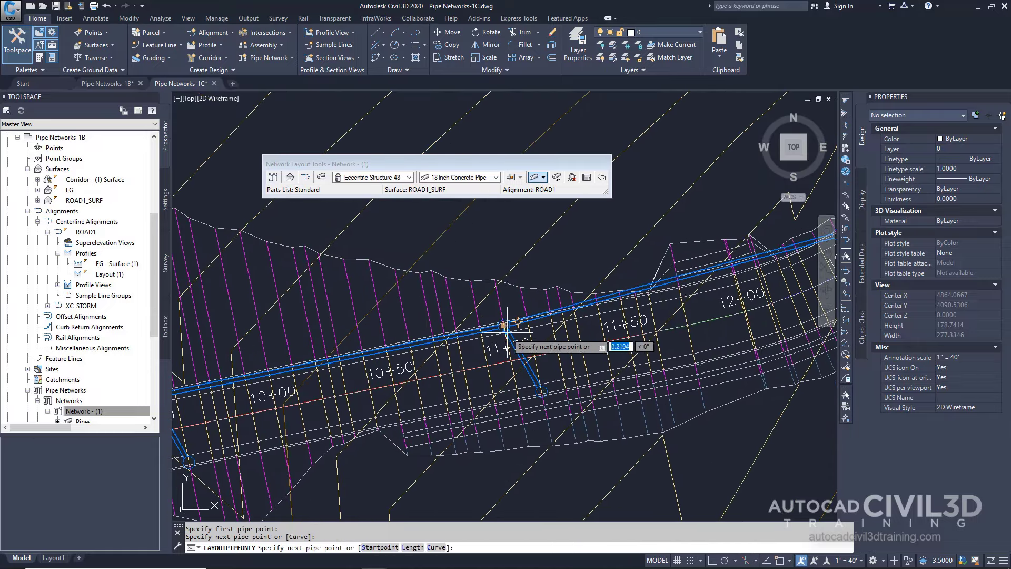
{"action": "type", "text": "s"}
{"action": "key", "text": "Return"}
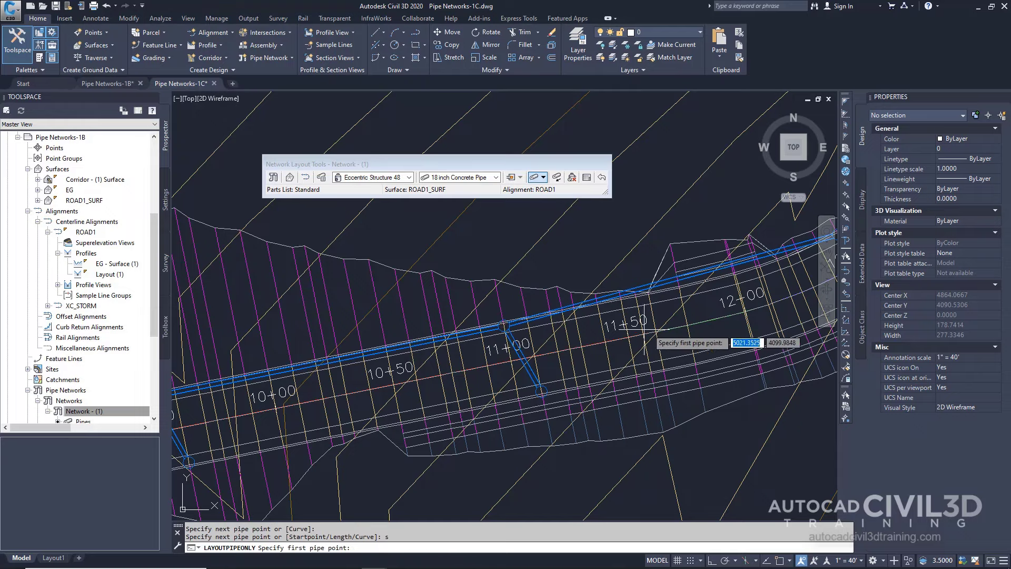
Draw a pipe from the outer structure near station 12+50 to the main line structure across the road, and request a new start point.
{"action": "mouse_move", "coordinate": [801, 337]}
{"action": "middle_mouse_down"}
{"action": "mouse_move", "coordinate": [564, 362]}
{"action": "mouse_move", "coordinate": [448, 404]}
{"action": "middle_mouse_up"}
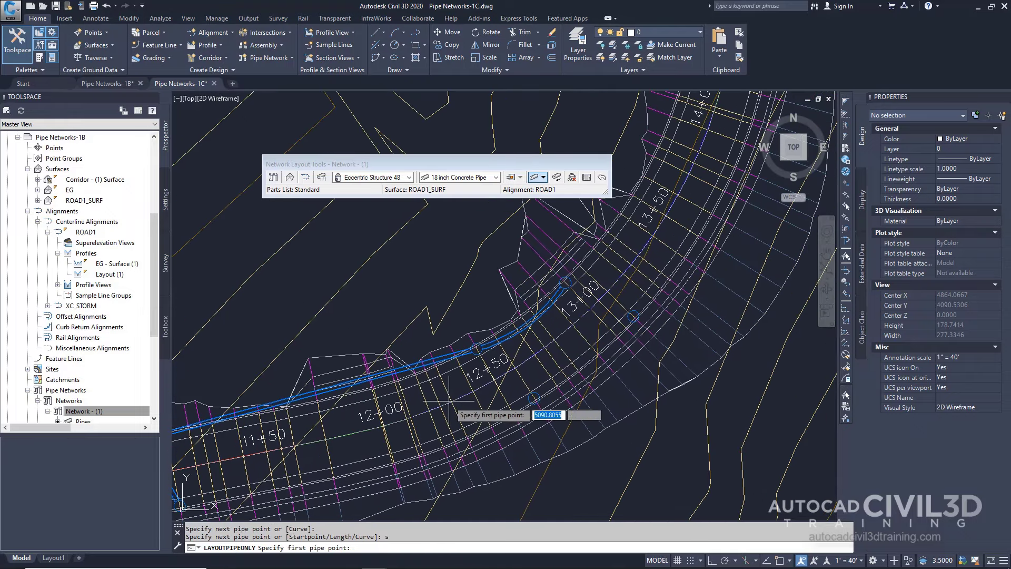
{"action": "left_click", "coordinate": [533, 396]}
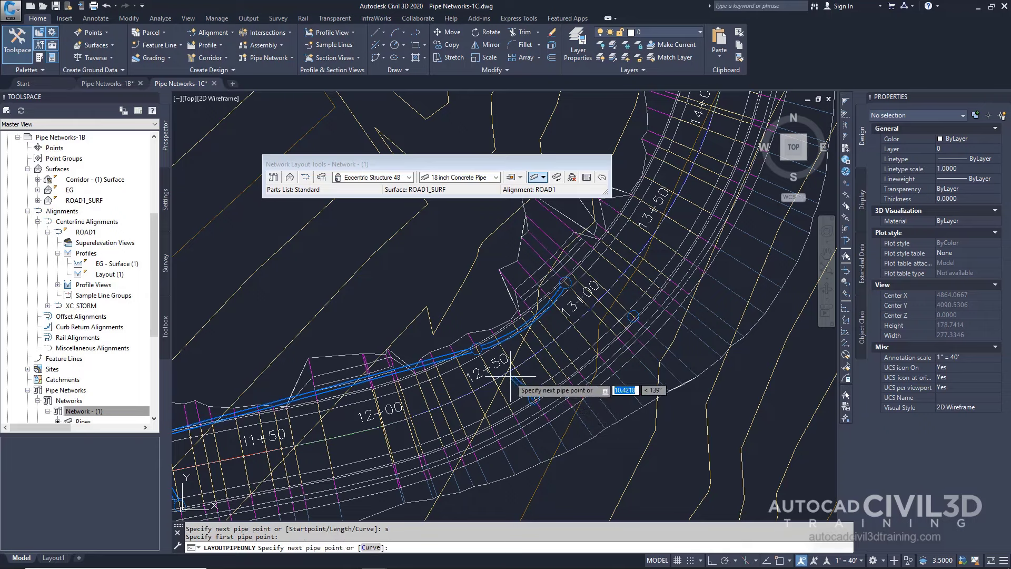
{"action": "left_click", "coordinate": [479, 348]}
{"action": "type", "text": "s"}
{"action": "key", "text": "Return"}
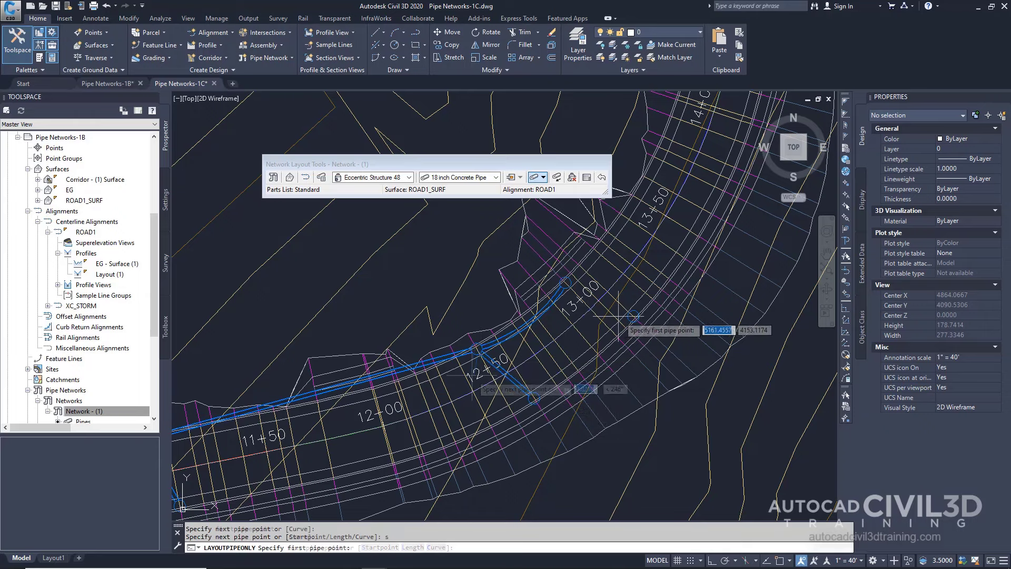
Draw a pipe from the structure at station 13+10 to the main line end structure at 13+00, and end the pipe layout.
{"action": "left_click", "coordinate": [632, 316]}
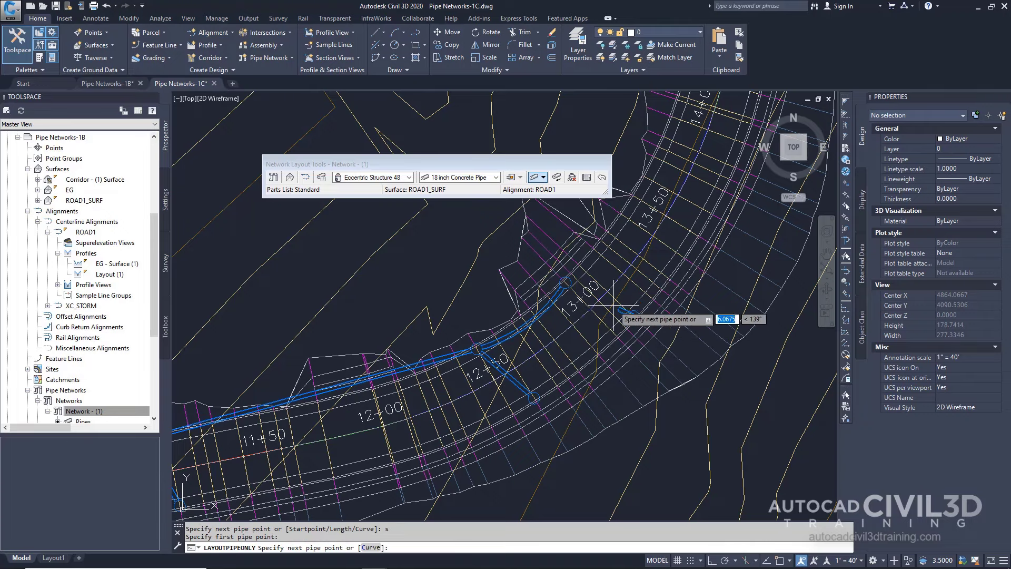
{"action": "left_click", "coordinate": [568, 285]}
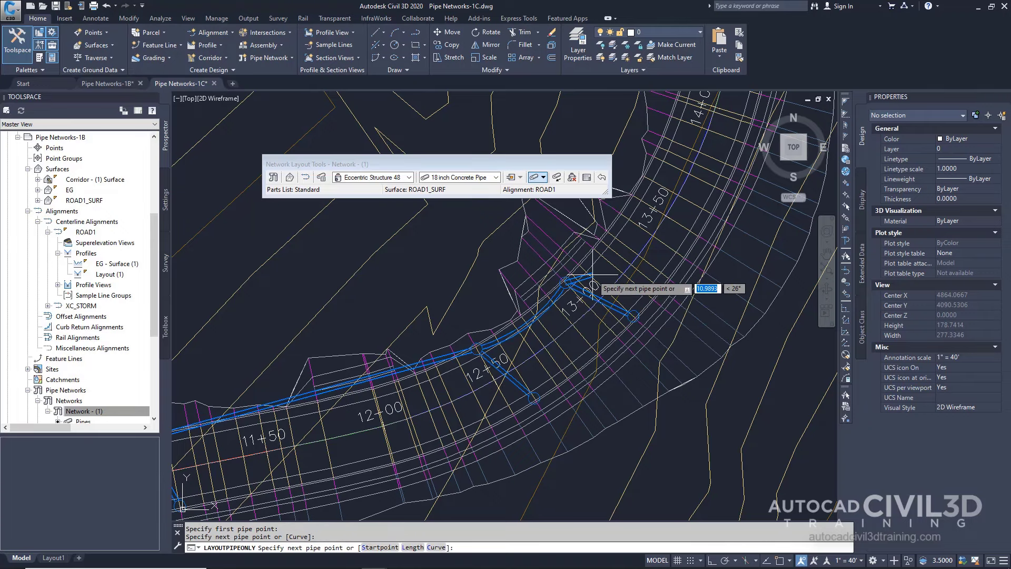
{"action": "key", "text": "Return"}
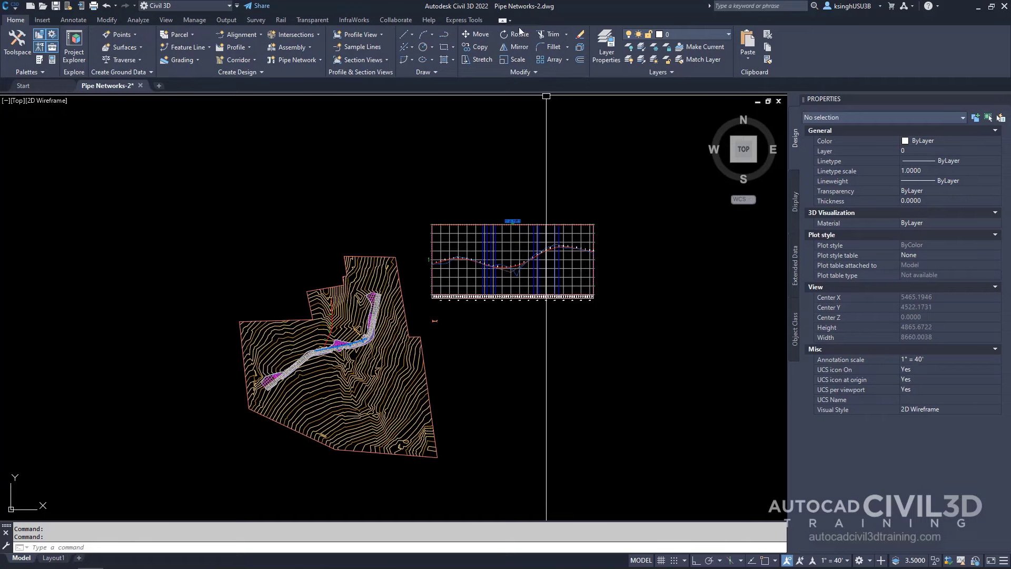
In Pipe Networks-2, open the network for editing from the cross pipe near station 11+00 and open its parts list selection.
{"action": "scroll", "coordinate": [351, 360], "scroll_direction": "up", "scroll_amount": 8}
{"action": "scroll", "coordinate": [351, 360], "scroll_direction": "up", "scroll_amount": 15}
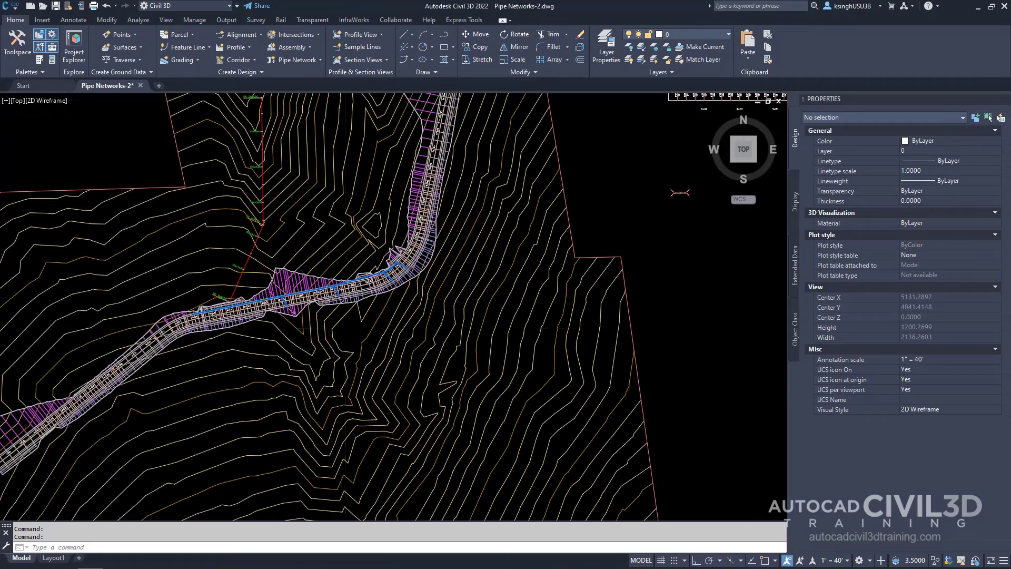
{"action": "middle_click_drag", "start_coordinate": [381, 252], "coordinate": [386, 274]}
{"action": "scroll", "coordinate": [250, 295], "scroll_direction": "up", "scroll_amount": 5}
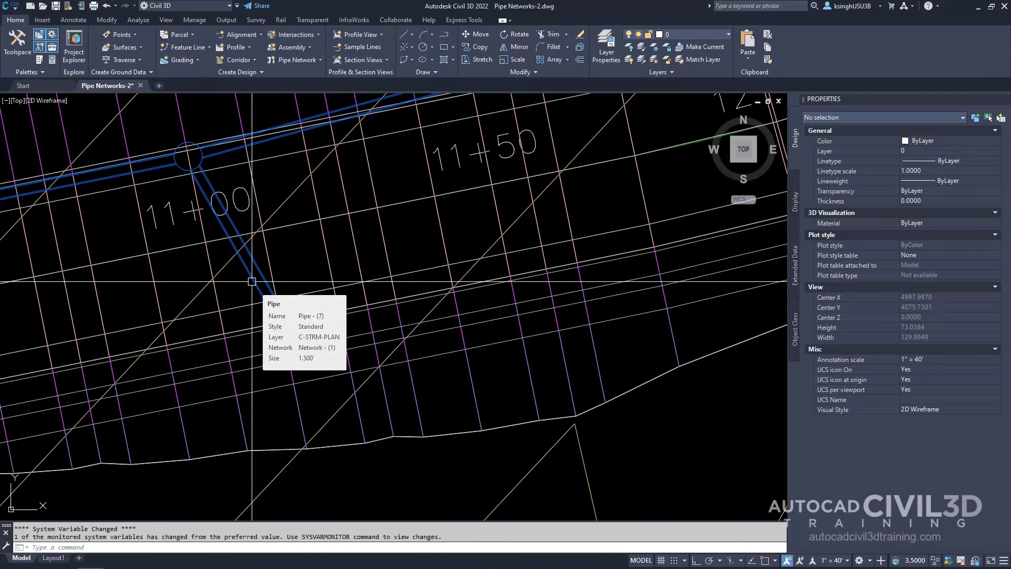
{"action": "left_click", "coordinate": [252, 282]}
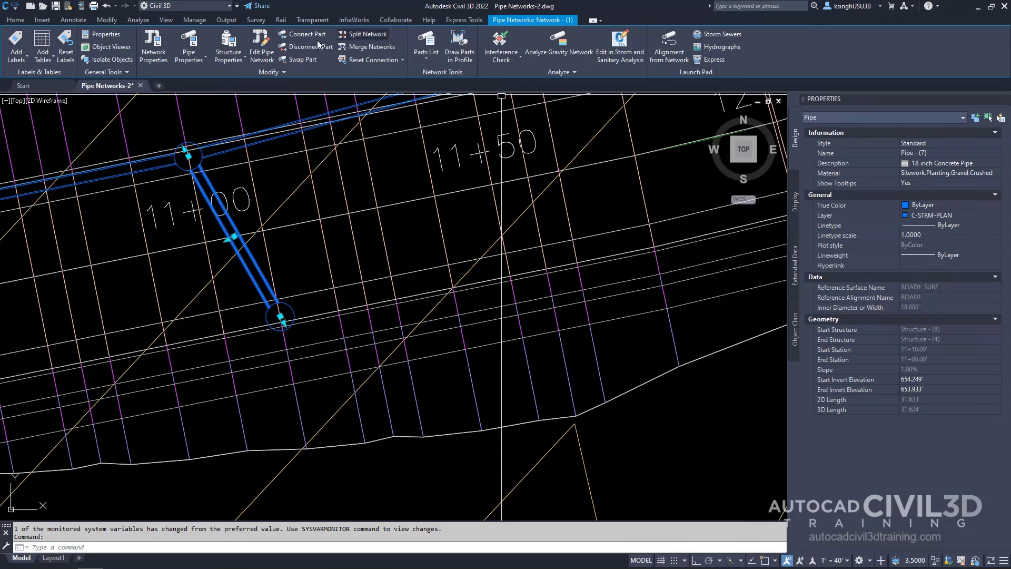
{"action": "left_click", "coordinate": [269, 63]}
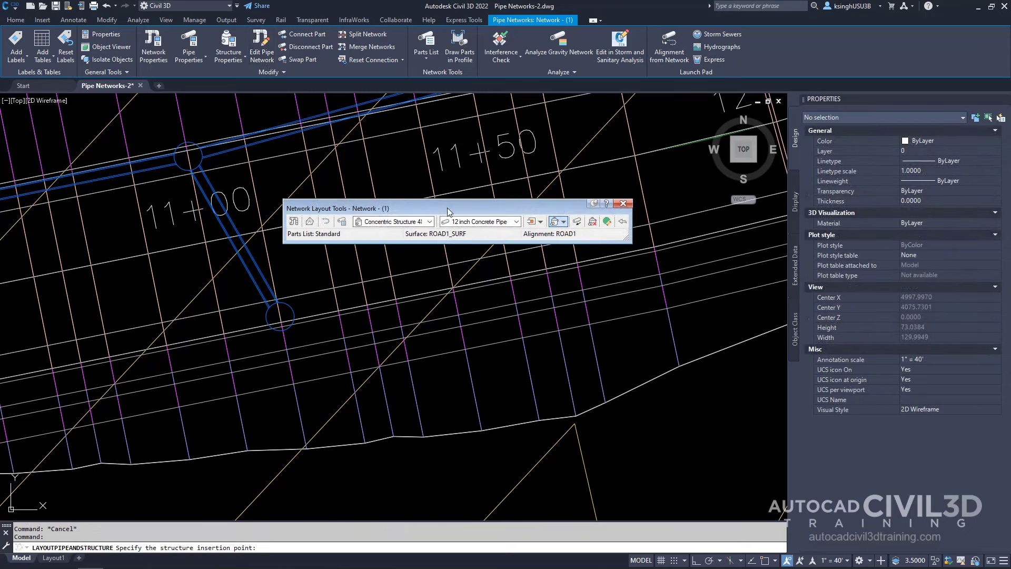
{"action": "left_click", "coordinate": [342, 221]}
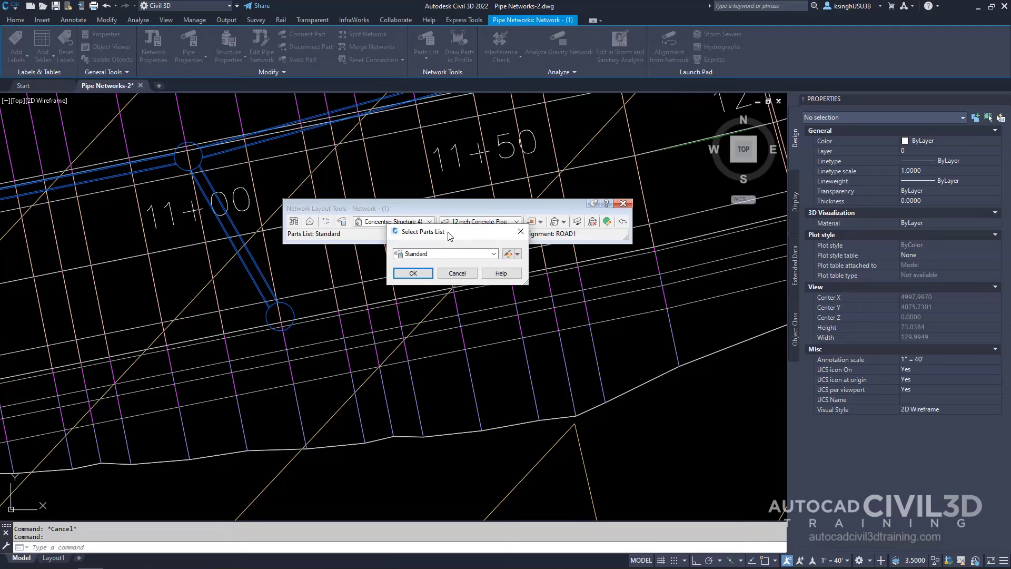
Open the Standard parts list for editing and add the Concrete Rectangular Headwall part family to its structures.
{"action": "left_click", "coordinate": [516, 255]}
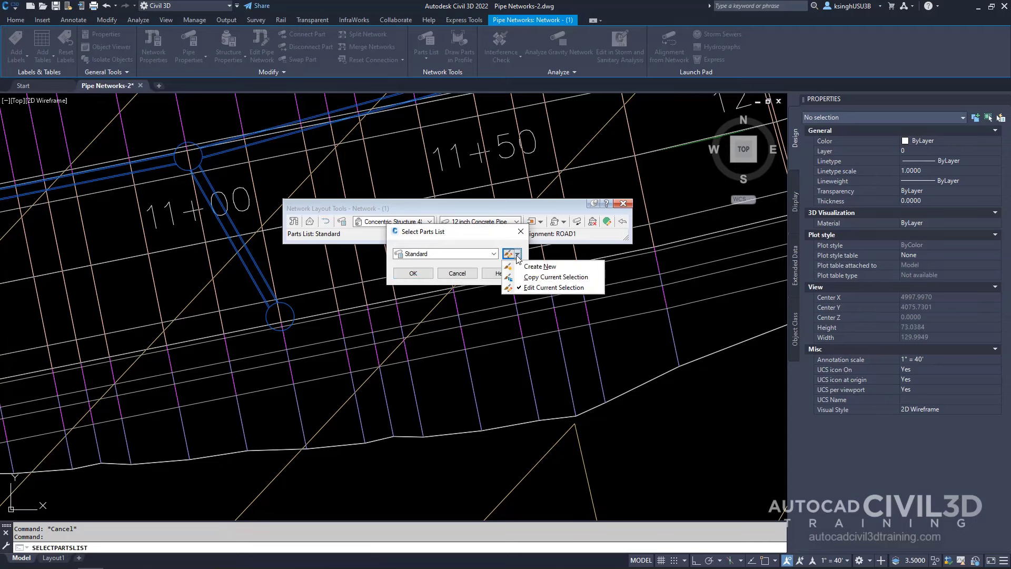
{"action": "left_click", "coordinate": [573, 289]}
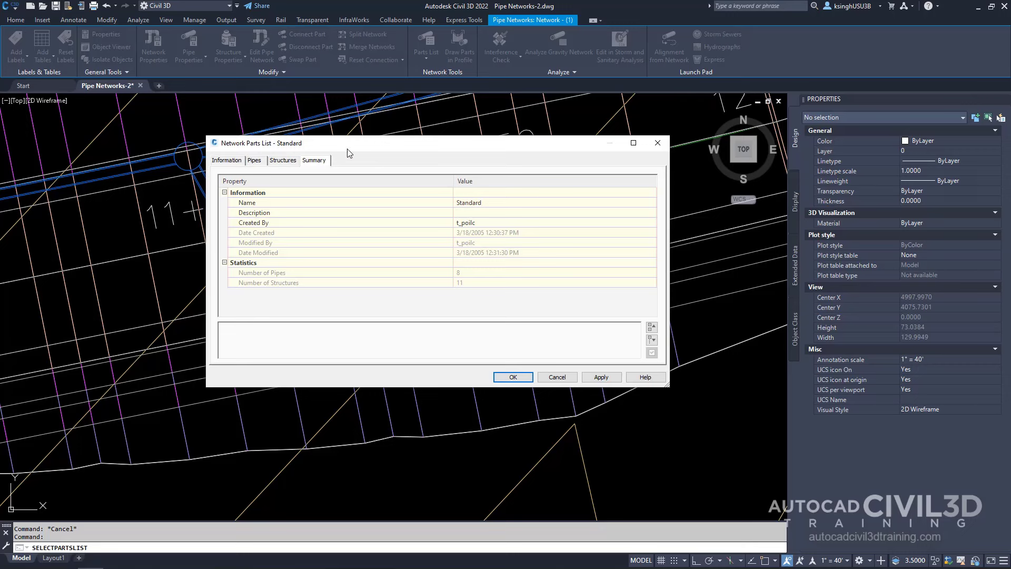
{"action": "left_click", "coordinate": [283, 161]}
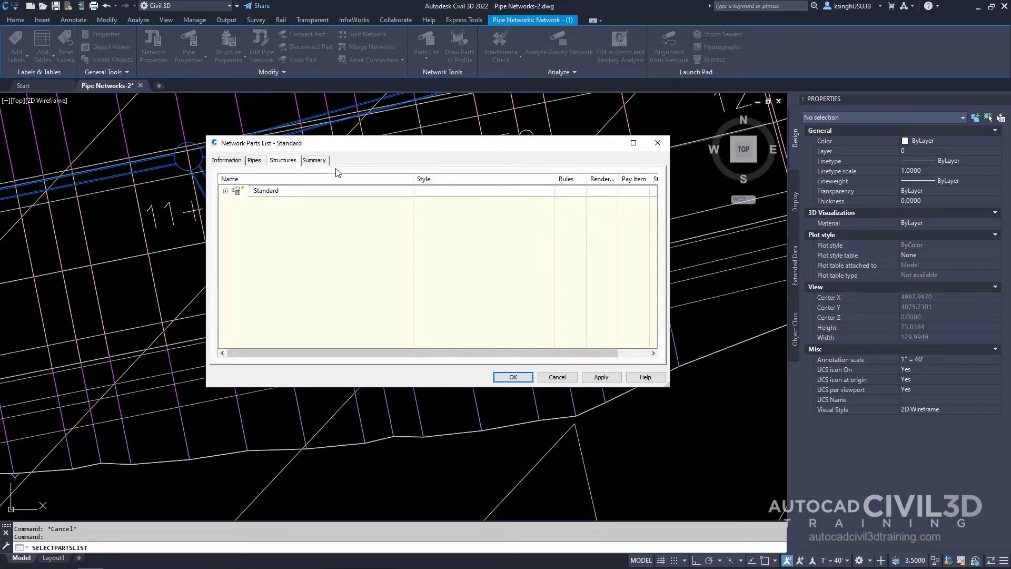
{"action": "right_click", "coordinate": [268, 197]}
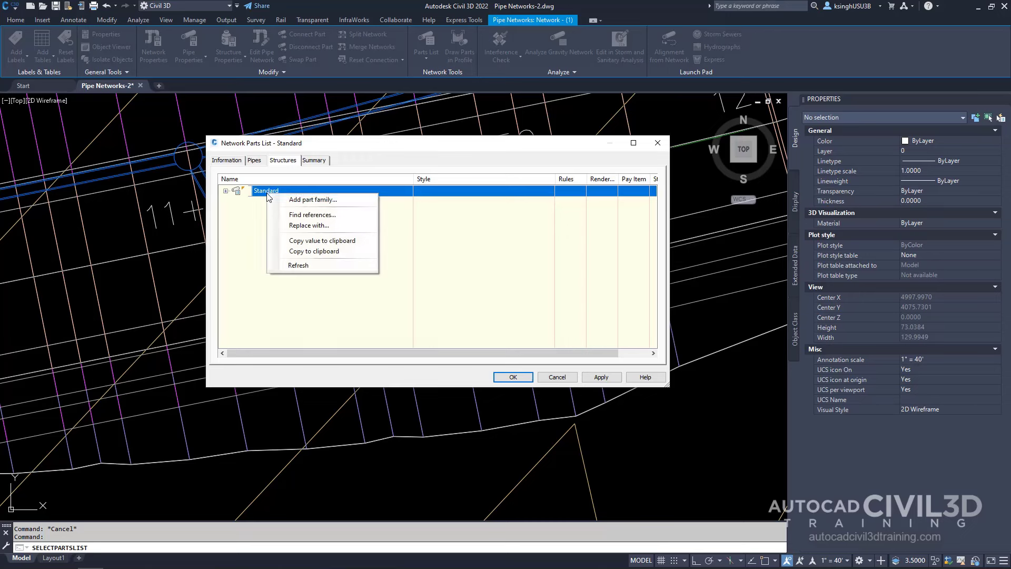
{"action": "left_click", "coordinate": [350, 200]}
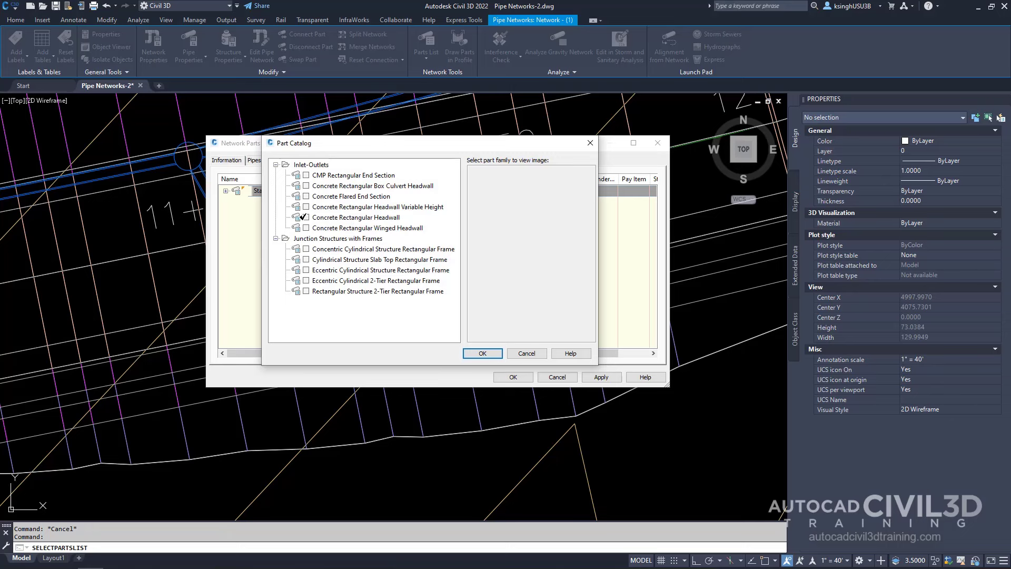
{"action": "left_click", "coordinate": [306, 217]}
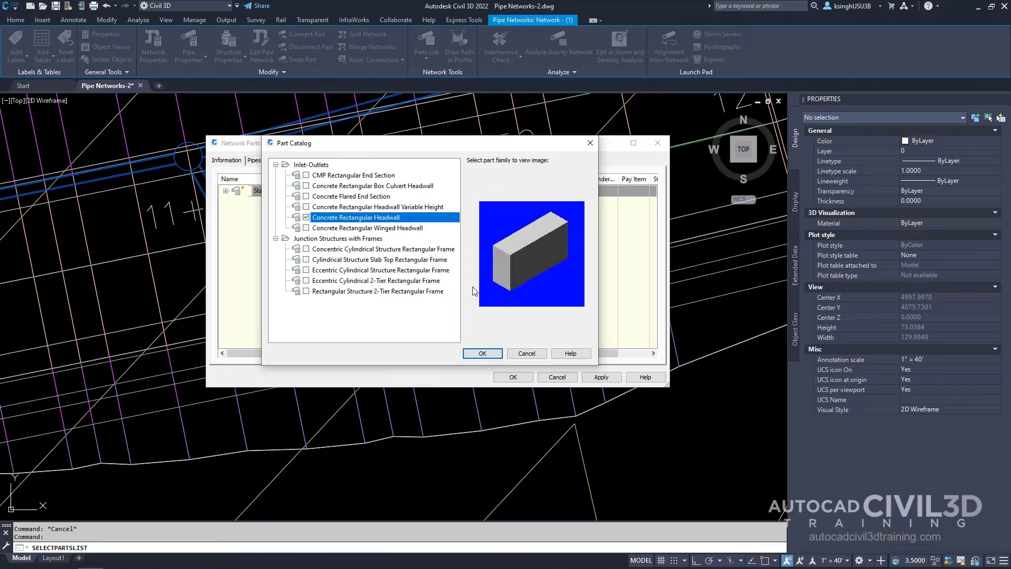
{"action": "left_click", "coordinate": [486, 354]}
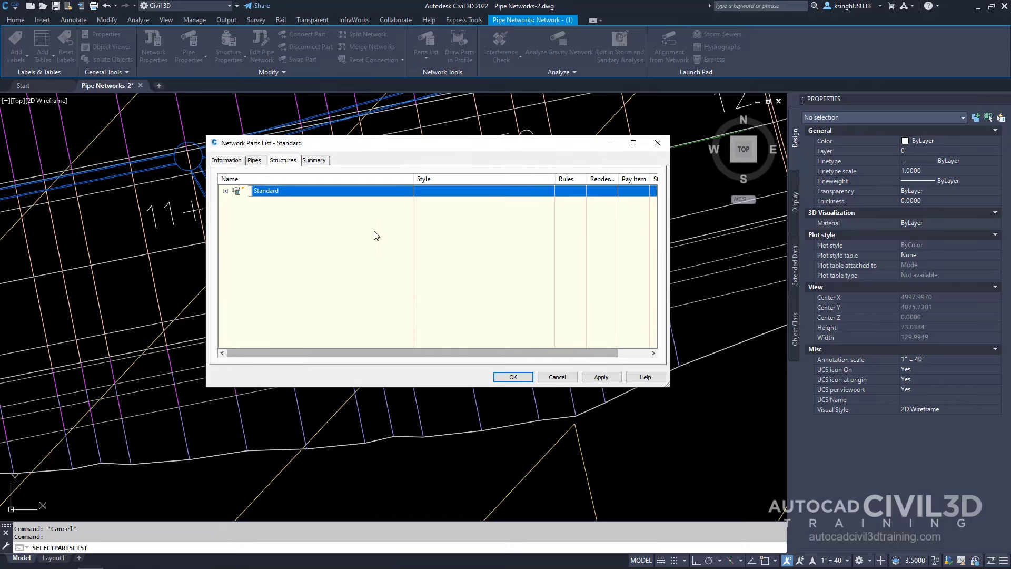
Examine the part sizes available in the cylindrical and rectangular structure families of the Standard parts list.
{"action": "left_click", "coordinate": [226, 191]}
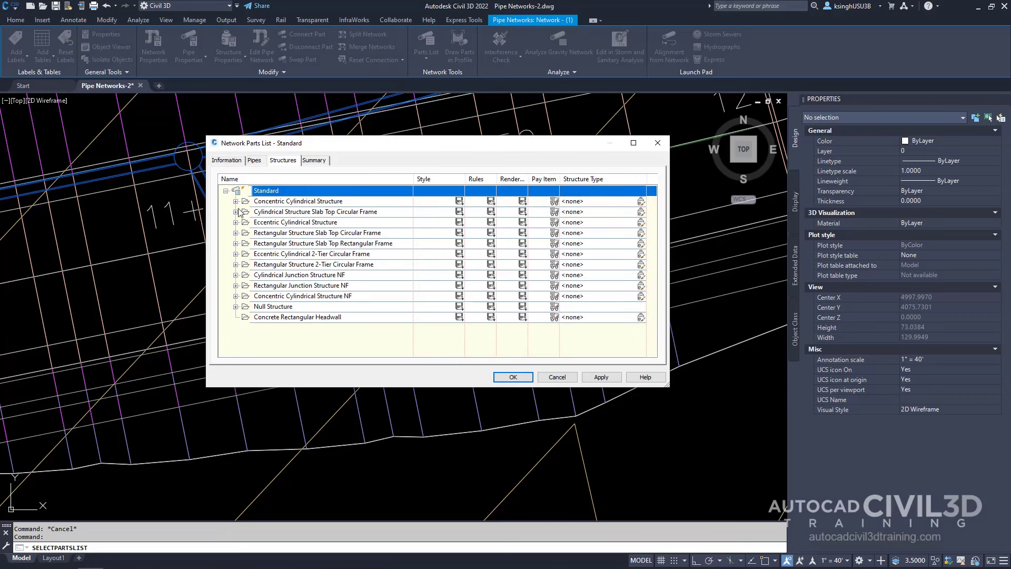
{"action": "left_click", "coordinate": [235, 201]}
{"action": "left_click", "coordinate": [235, 223]}
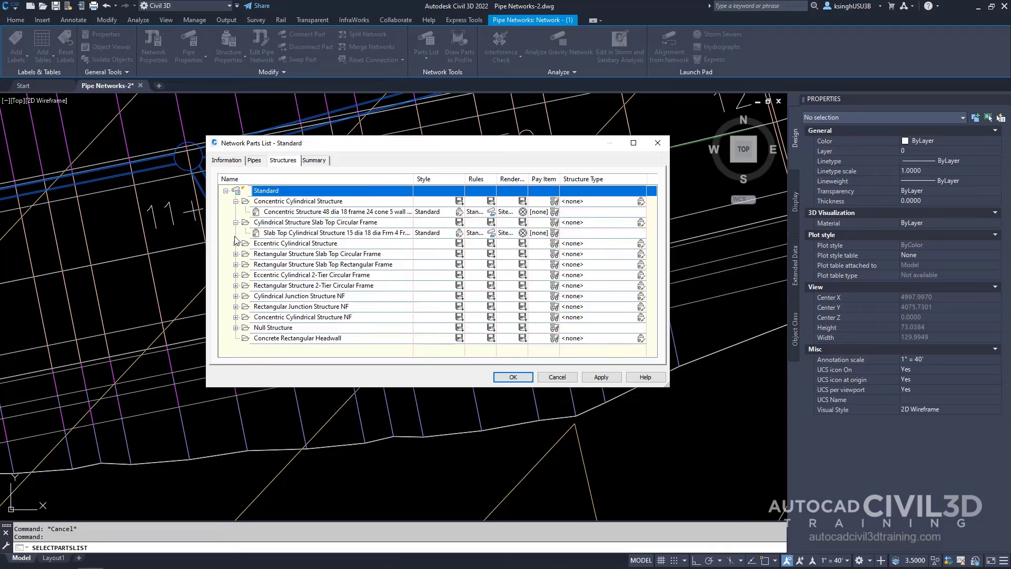
{"action": "left_click", "coordinate": [235, 243]}
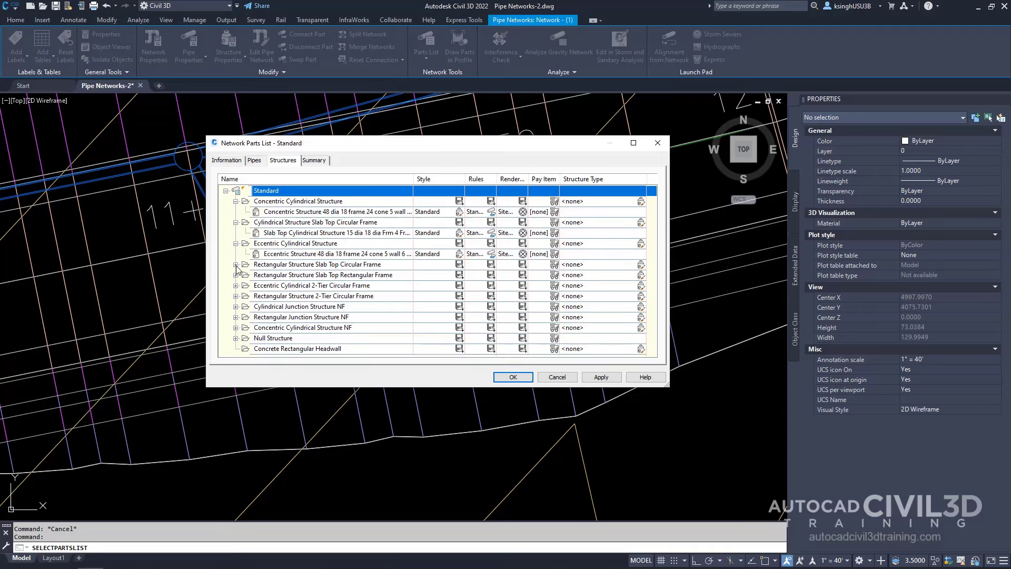
{"action": "left_click", "coordinate": [235, 264]}
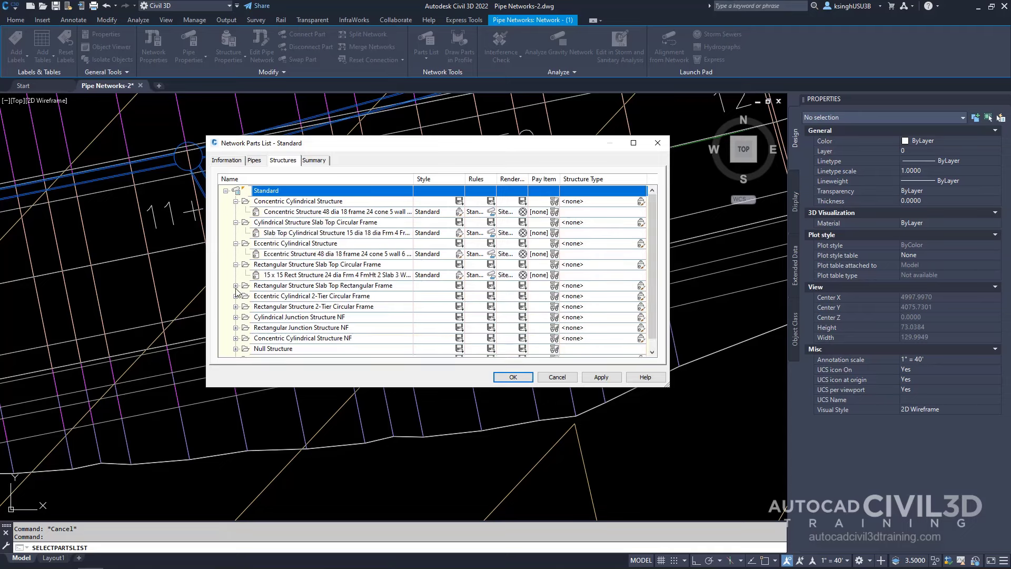
{"action": "left_click", "coordinate": [236, 285]}
{"action": "scroll", "coordinate": [339, 353], "scroll_direction": "down", "scroll_amount": 1}
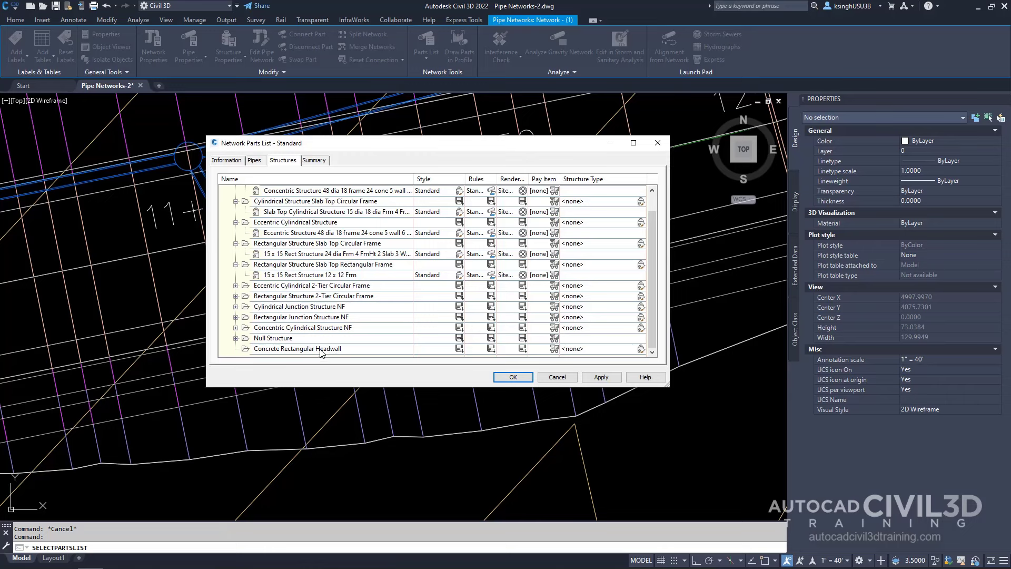
Add part sizes for all headwall base widths to the Concrete Rectangular Headwall family and list the family's sizes.
{"action": "left_click", "coordinate": [320, 349]}
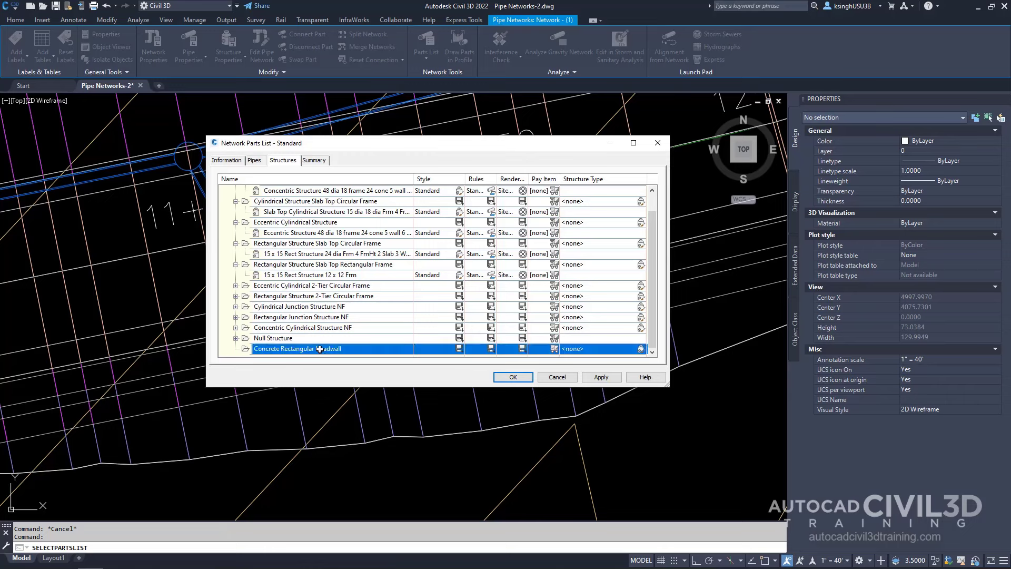
{"action": "right_click", "coordinate": [320, 349]}
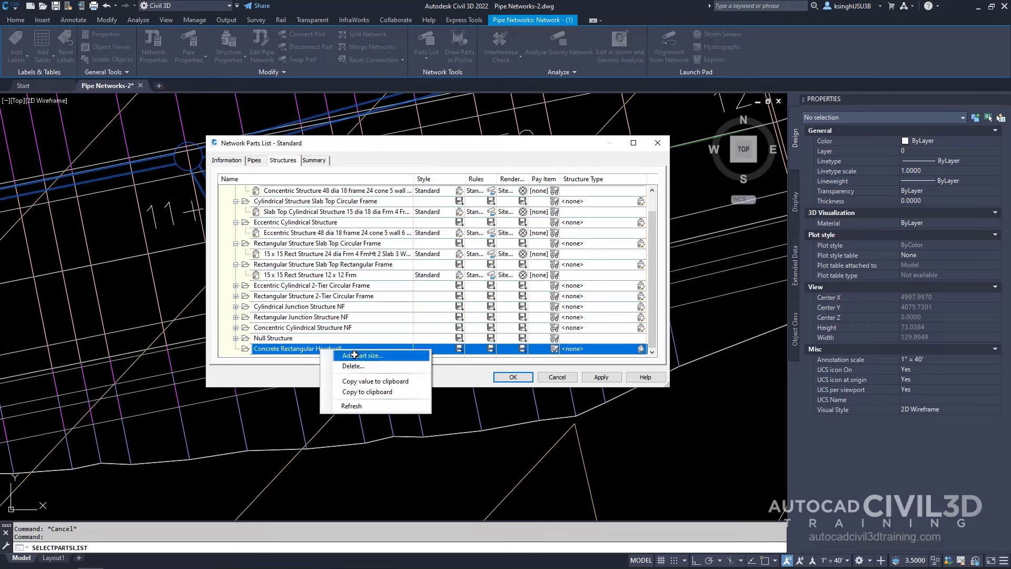
{"action": "left_click", "coordinate": [386, 356]}
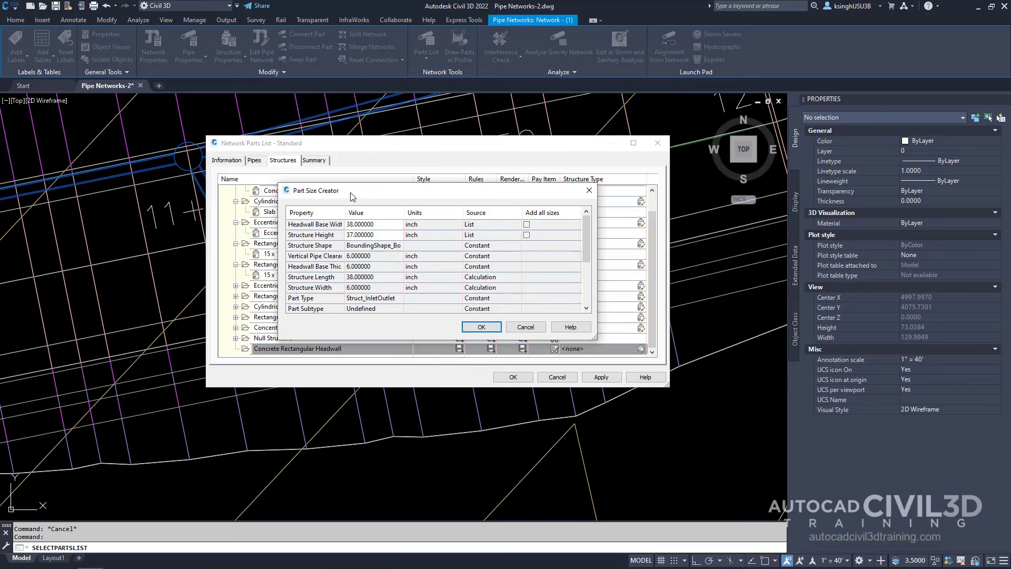
{"action": "left_click_drag", "start_coordinate": [345, 212], "coordinate": [375, 211]}
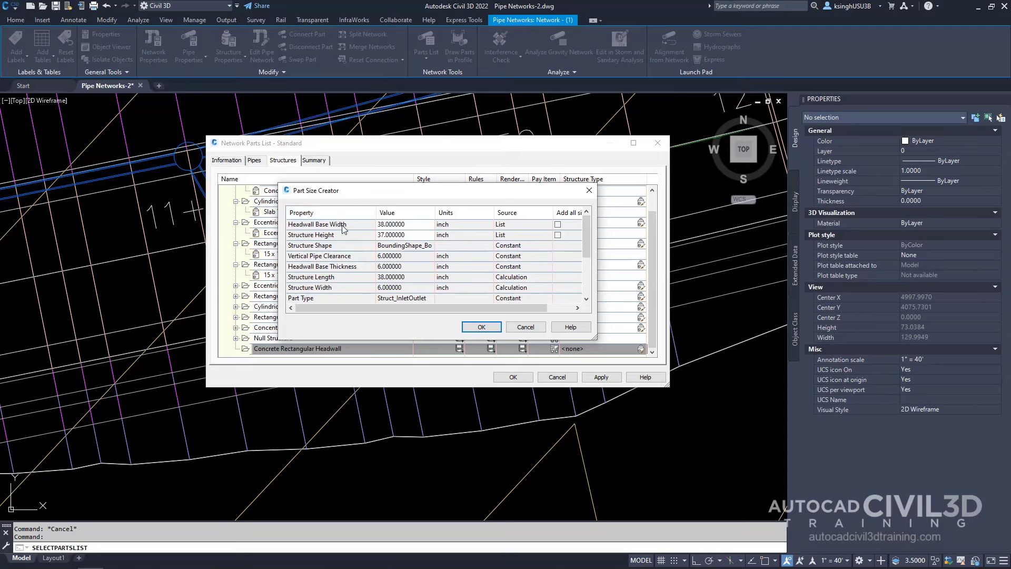
{"action": "left_click_drag", "start_coordinate": [354, 308], "coordinate": [403, 310]}
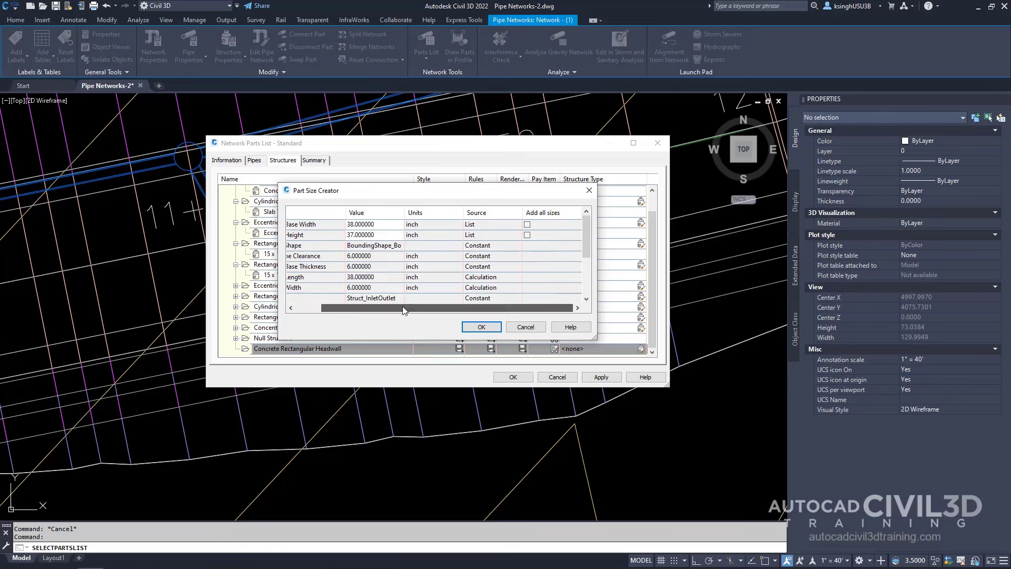
{"action": "left_click", "coordinate": [527, 224]}
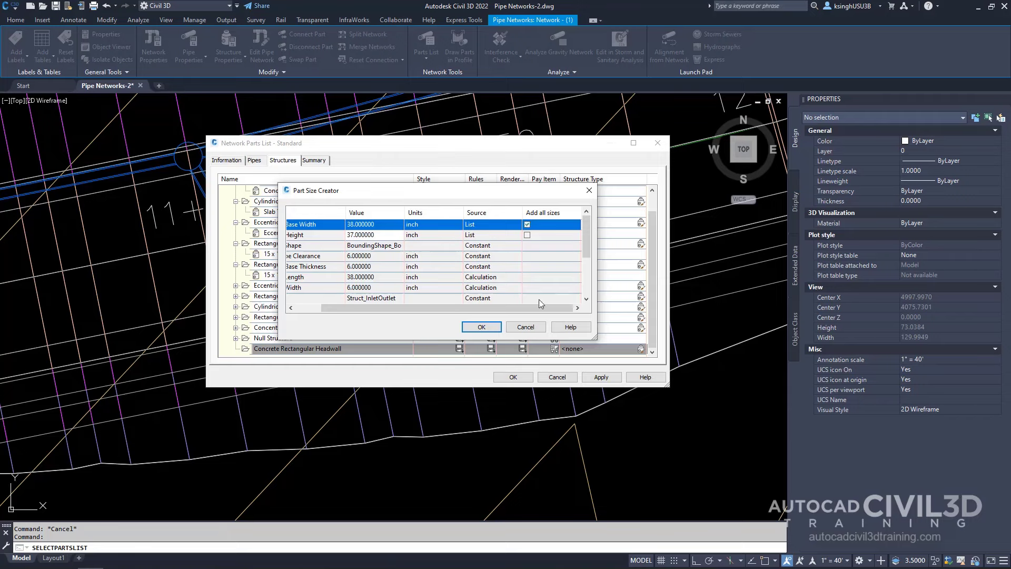
{"action": "left_click", "coordinate": [481, 328]}
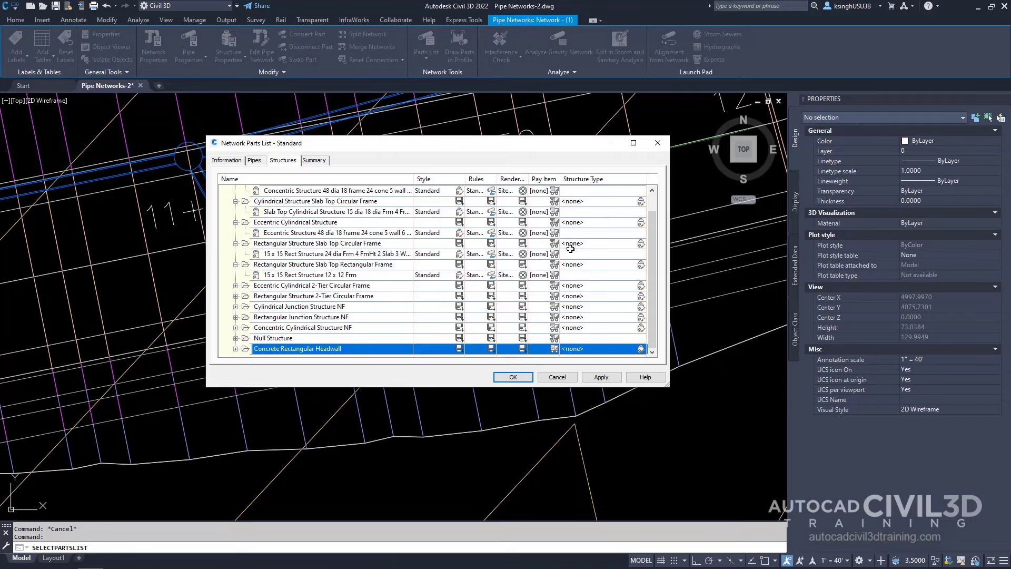
{"action": "left_click", "coordinate": [236, 349]}
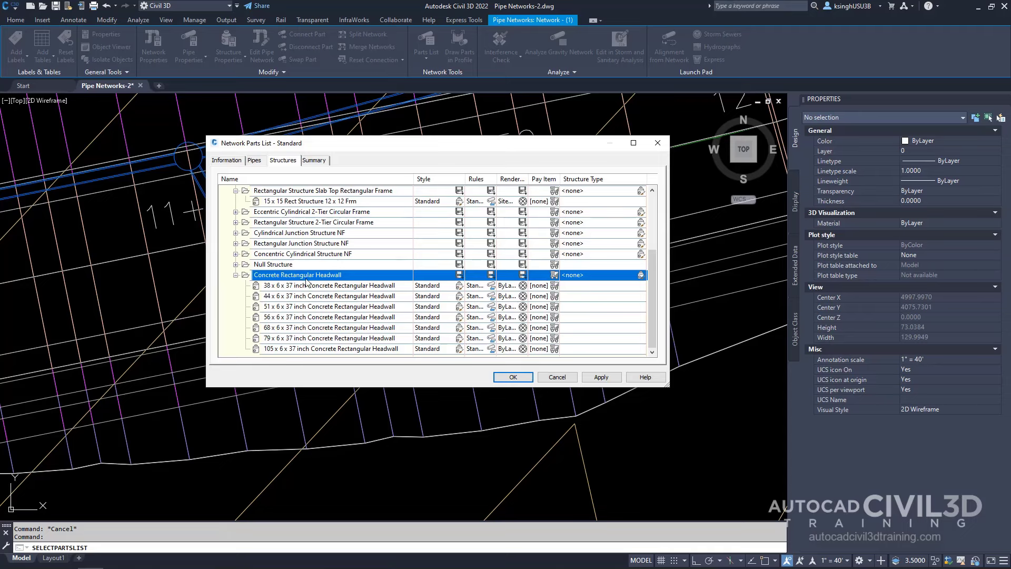
Add a part size with a 24-inch inner pipe diameter to the Concrete Pipe family and accept the Standard parts list.
{"action": "left_click", "coordinate": [255, 161]}
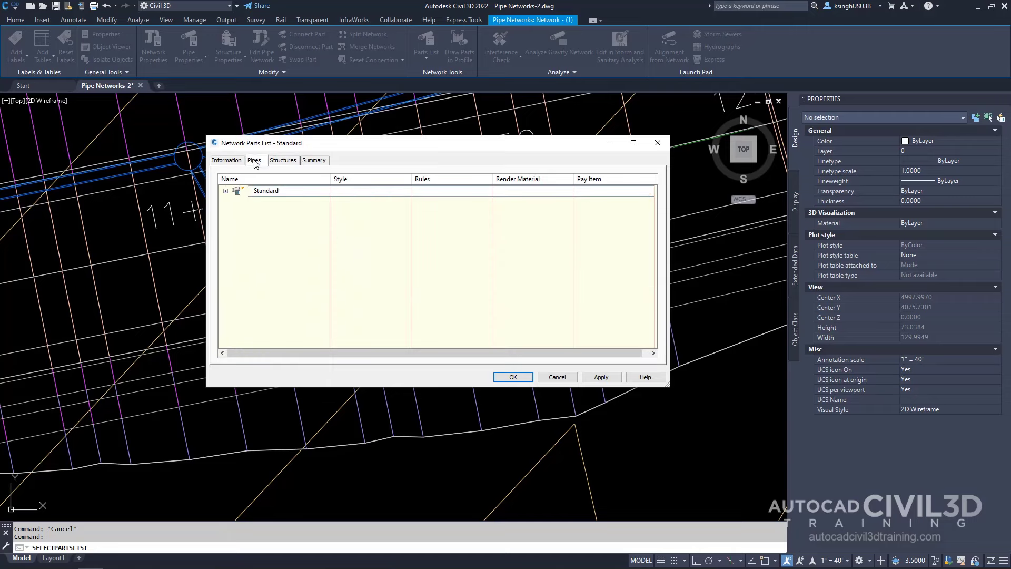
{"action": "left_click", "coordinate": [226, 191]}
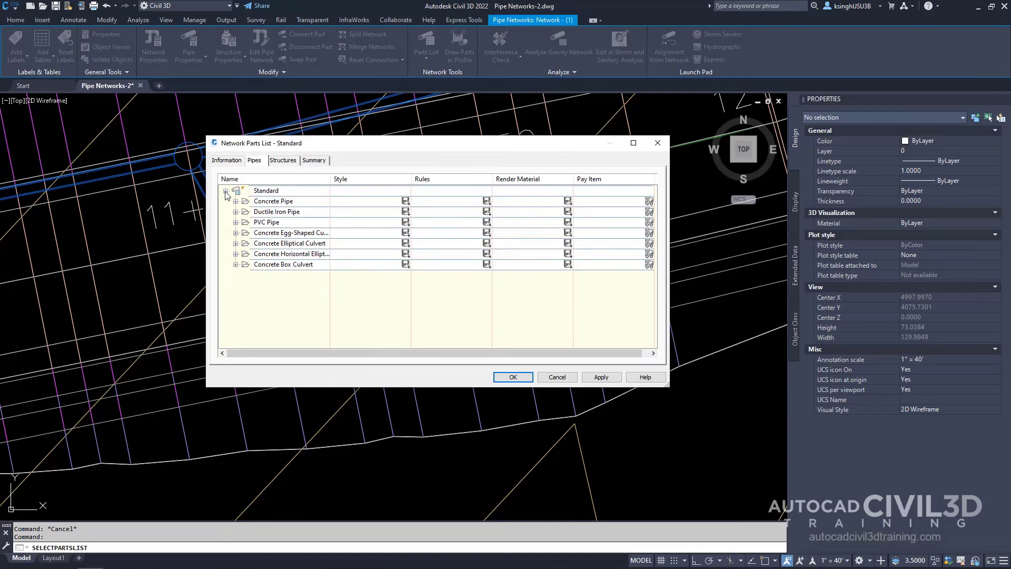
{"action": "right_click", "coordinate": [274, 205]}
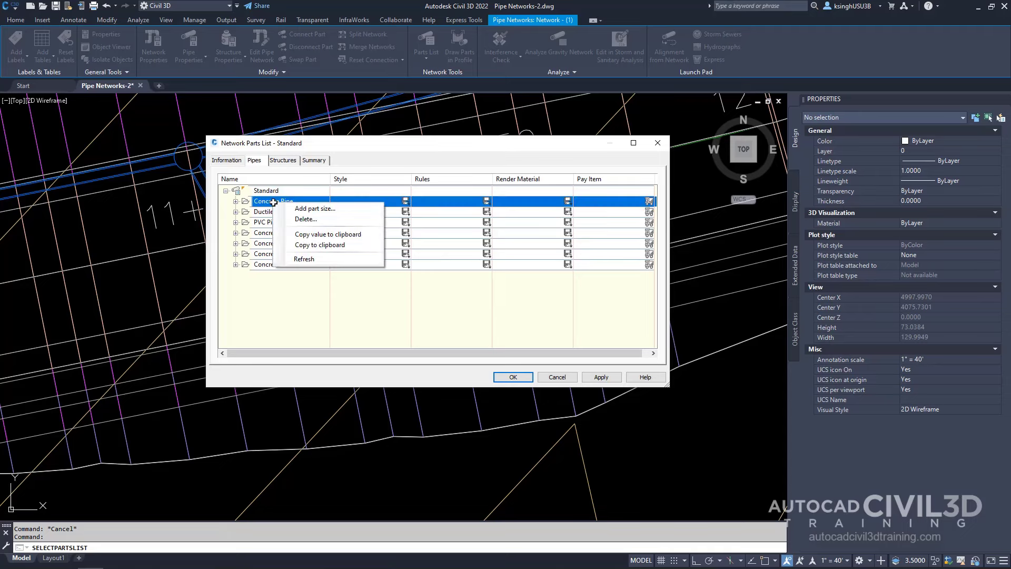
{"action": "left_click", "coordinate": [352, 209]}
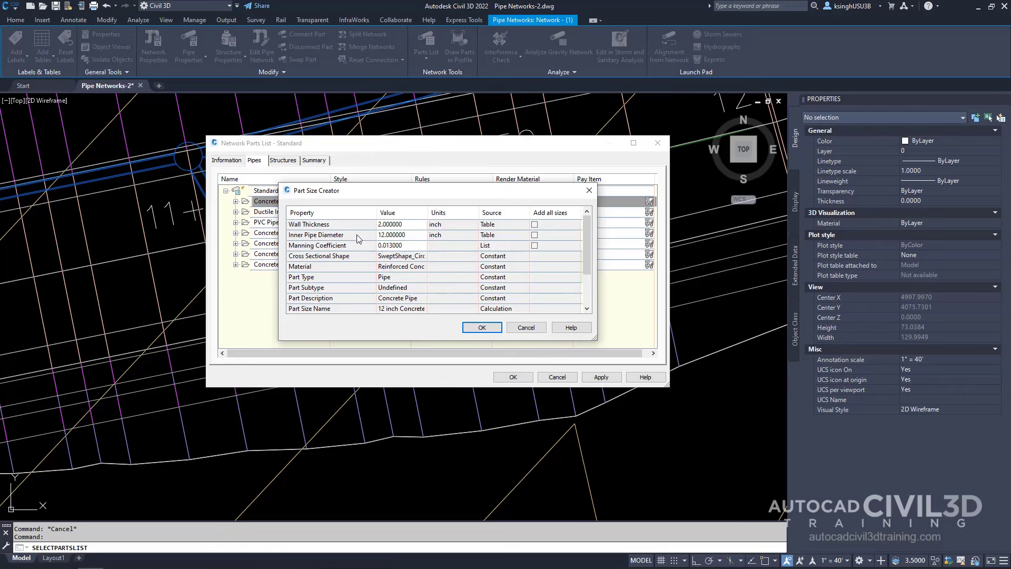
{"action": "left_click", "coordinate": [413, 236]}
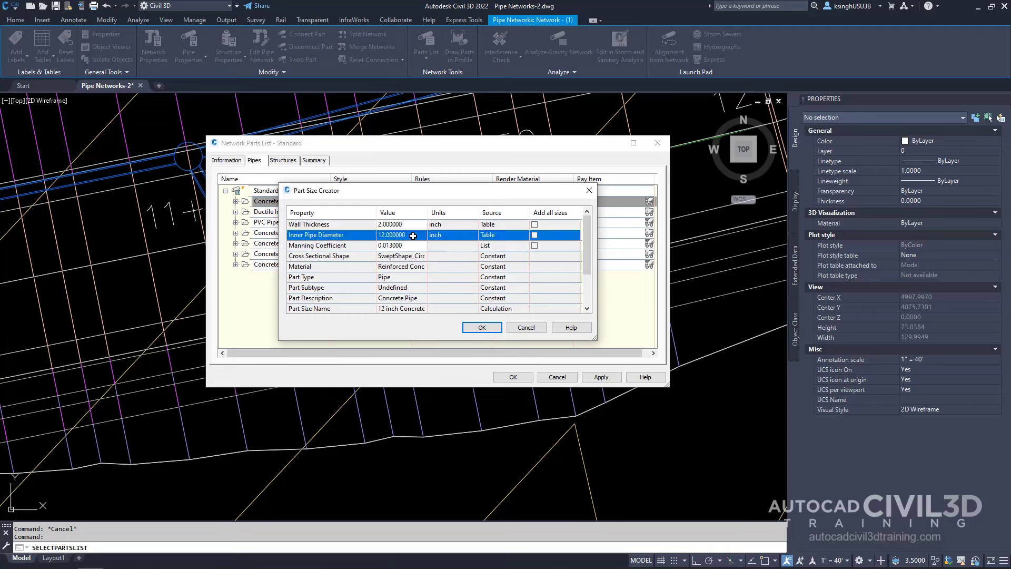
{"action": "left_click", "coordinate": [413, 236]}
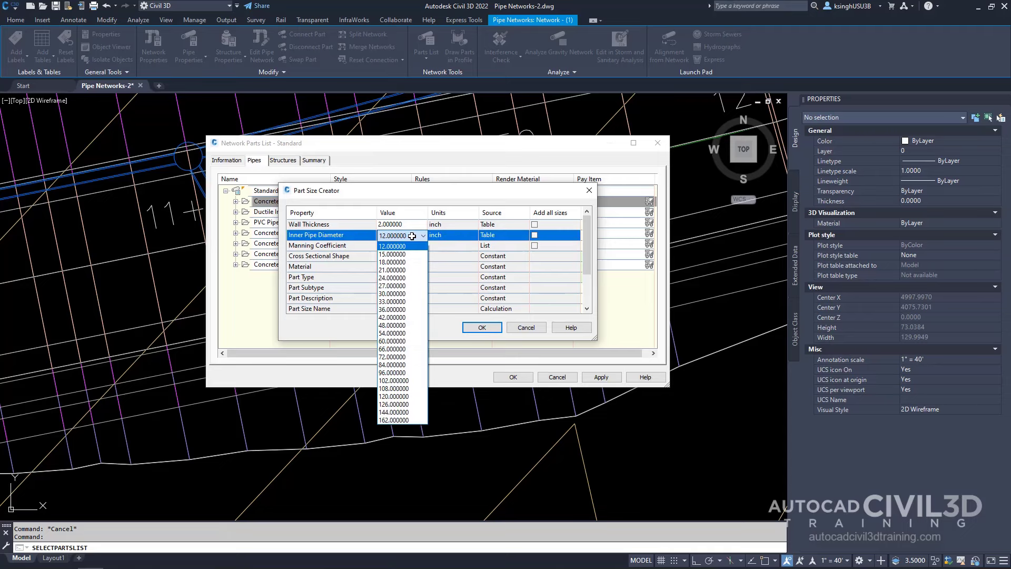
{"action": "left_click", "coordinate": [401, 277]}
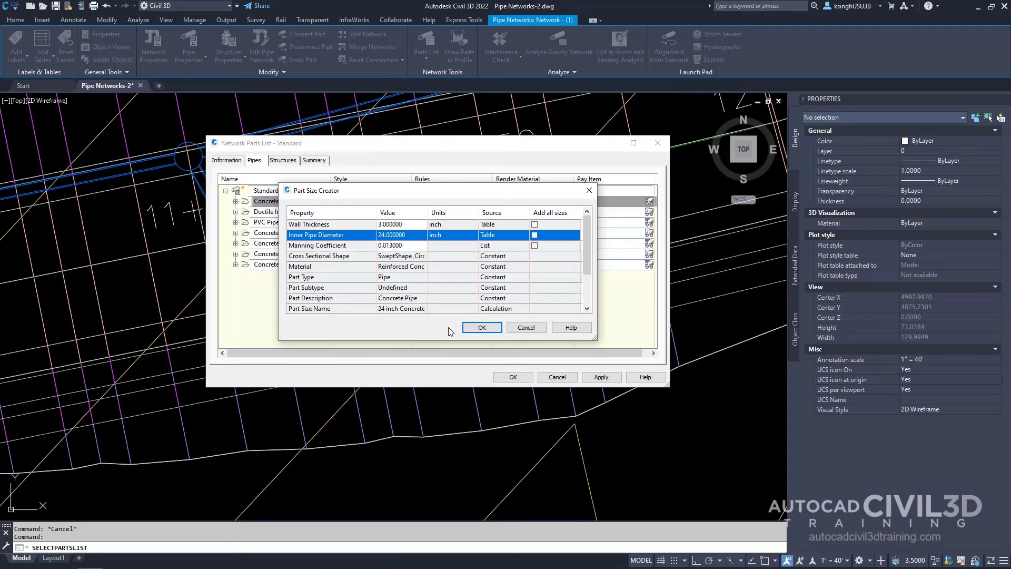
{"action": "left_click", "coordinate": [480, 328]}
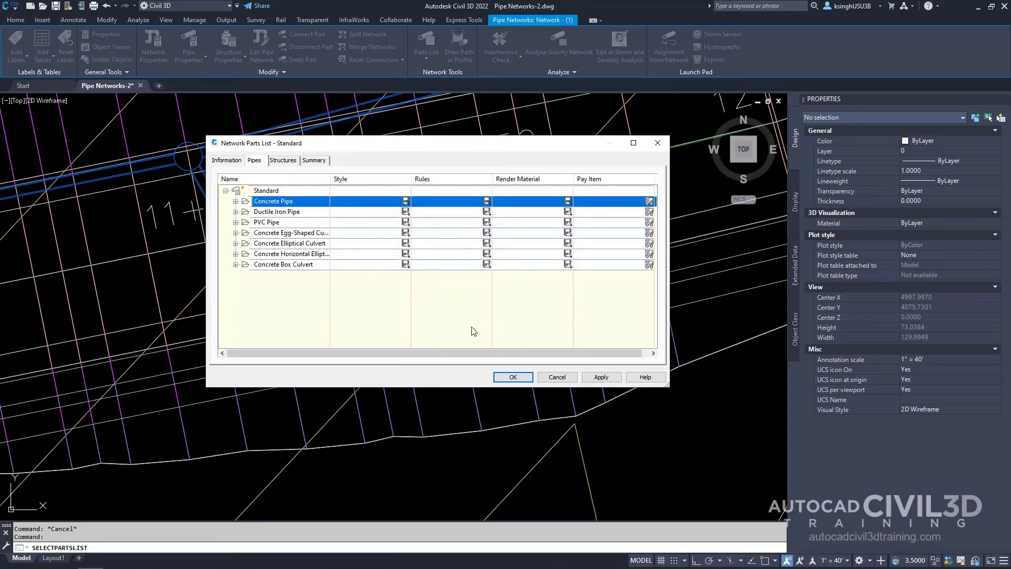
{"action": "left_click", "coordinate": [236, 201]}
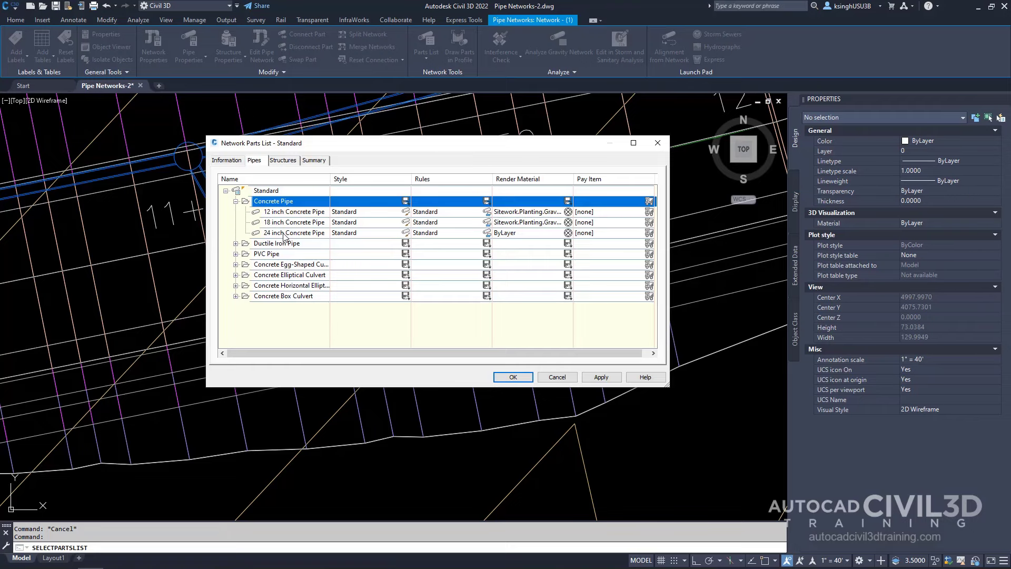
{"action": "left_click", "coordinate": [510, 378]}
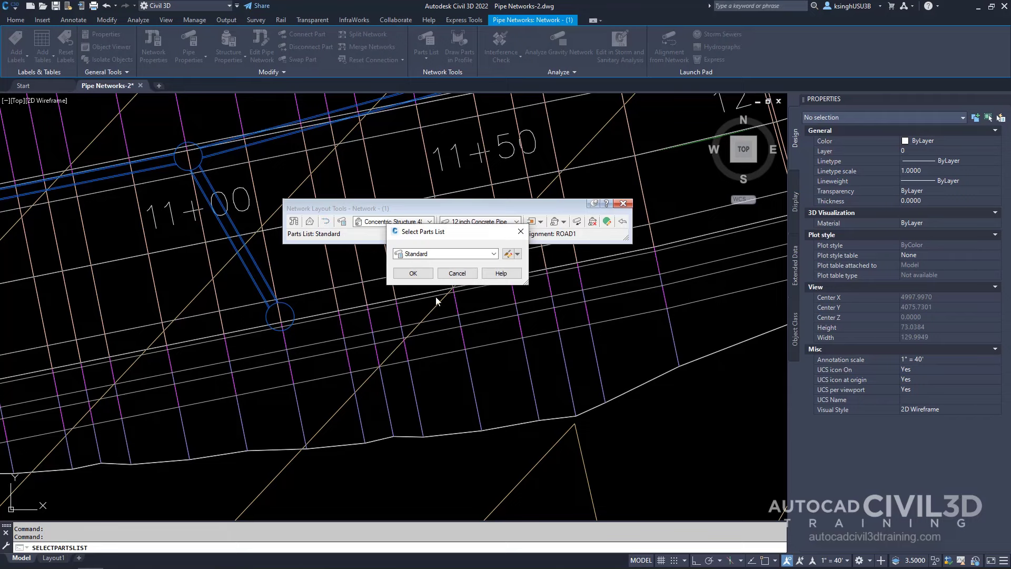
{"action": "left_click", "coordinate": [413, 273]}
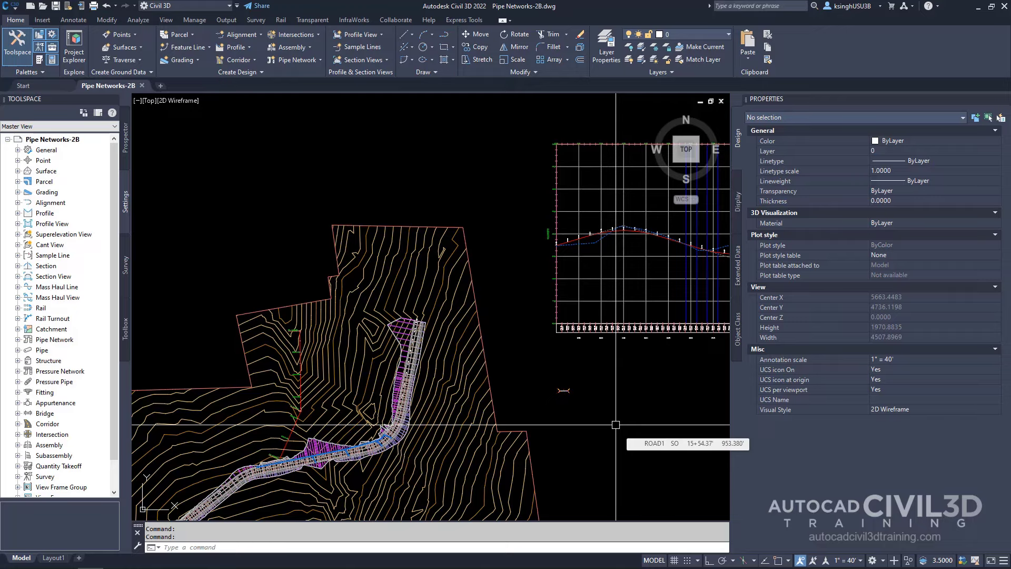
In Pipe Networks-2B, open the pipe network for editing from the cross pipe near station 11+00.
{"action": "scroll", "coordinate": [542, 406], "scroll_direction": "up", "scroll_amount": 5}
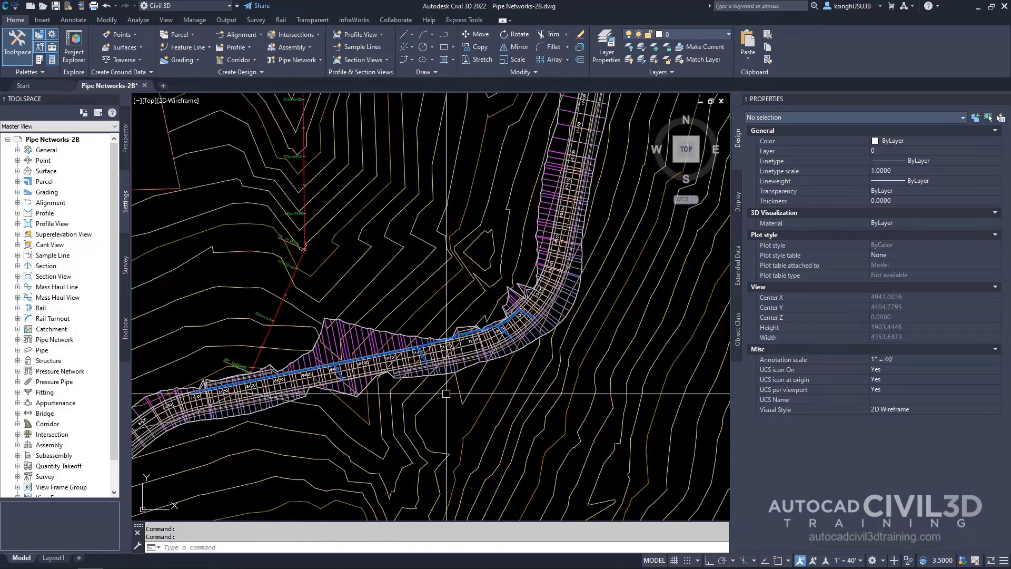
{"action": "scroll", "coordinate": [446, 393], "scroll_direction": "up", "scroll_amount": 15}
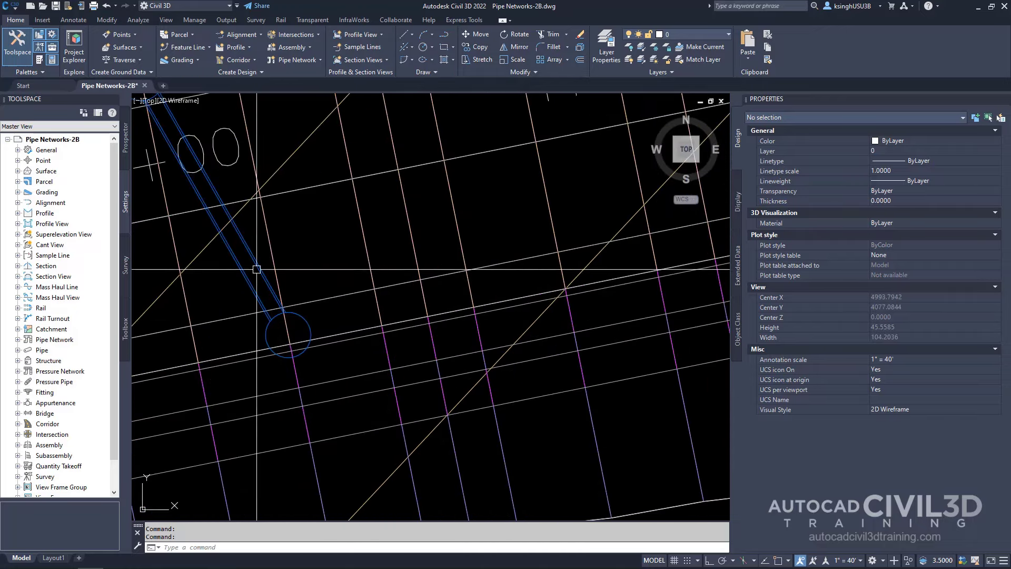
{"action": "left_click", "coordinate": [257, 269]}
{"action": "scroll", "coordinate": [395, 290], "scroll_direction": "down", "scroll_amount": 6}
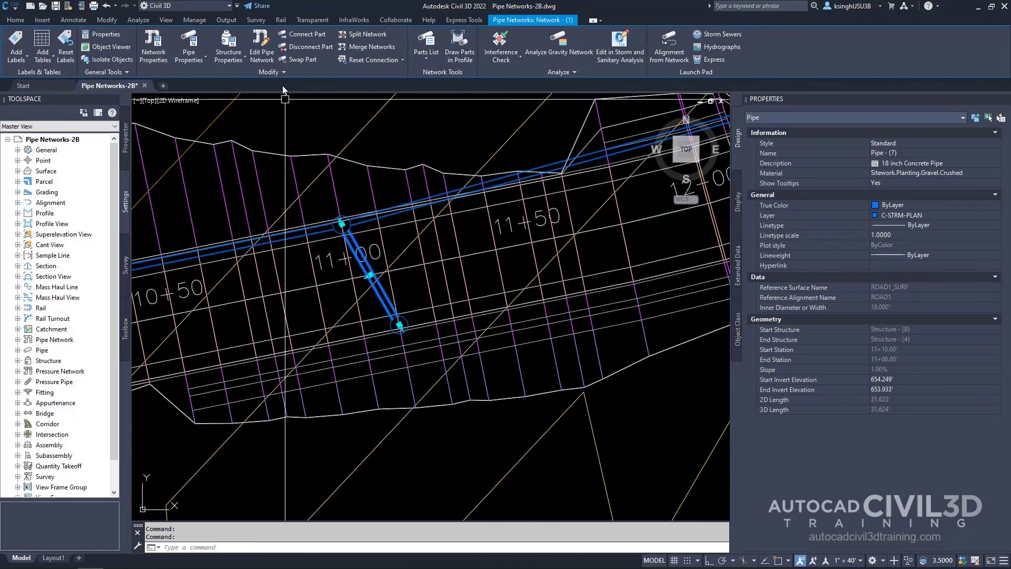
{"action": "left_click", "coordinate": [269, 58]}
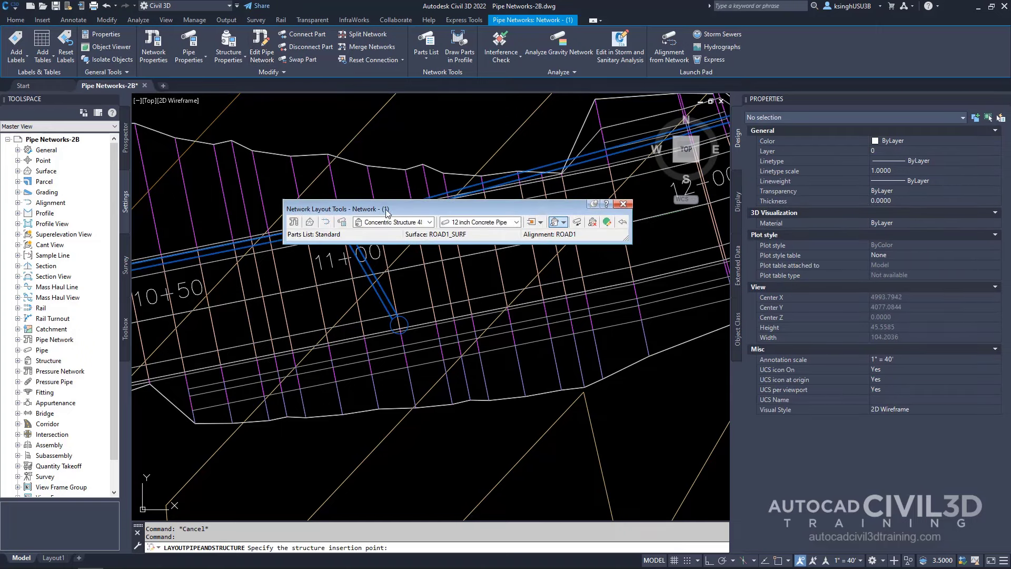
Set the network's reference surface to EG.
{"action": "left_click", "coordinate": [309, 222]}
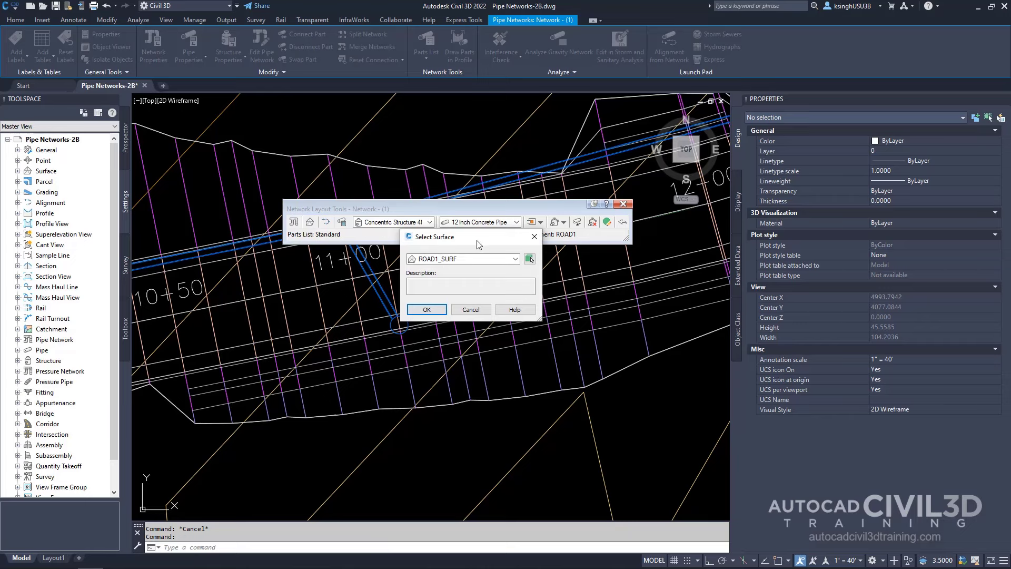
{"action": "left_click", "coordinate": [515, 259]}
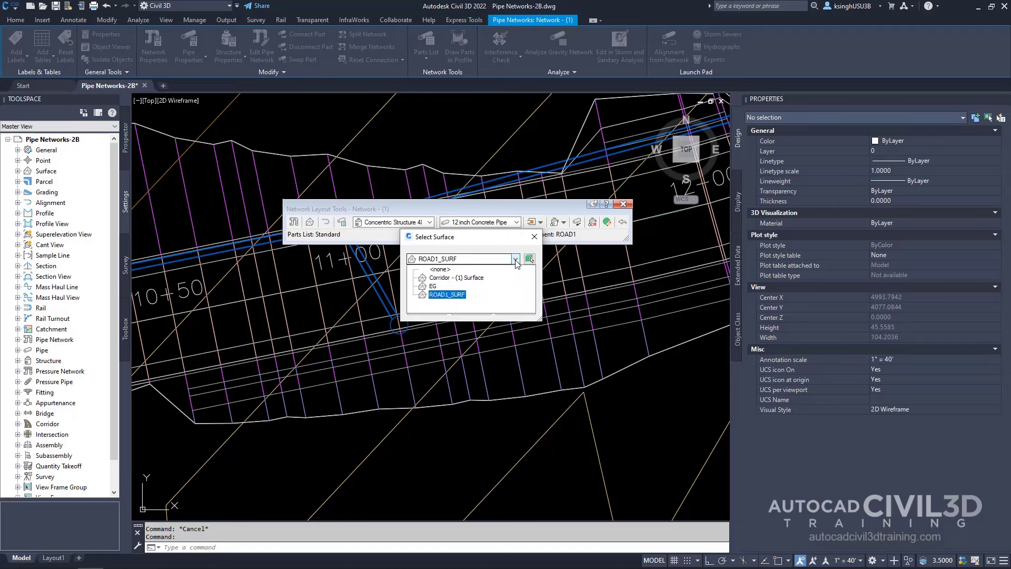
{"action": "left_click", "coordinate": [433, 287]}
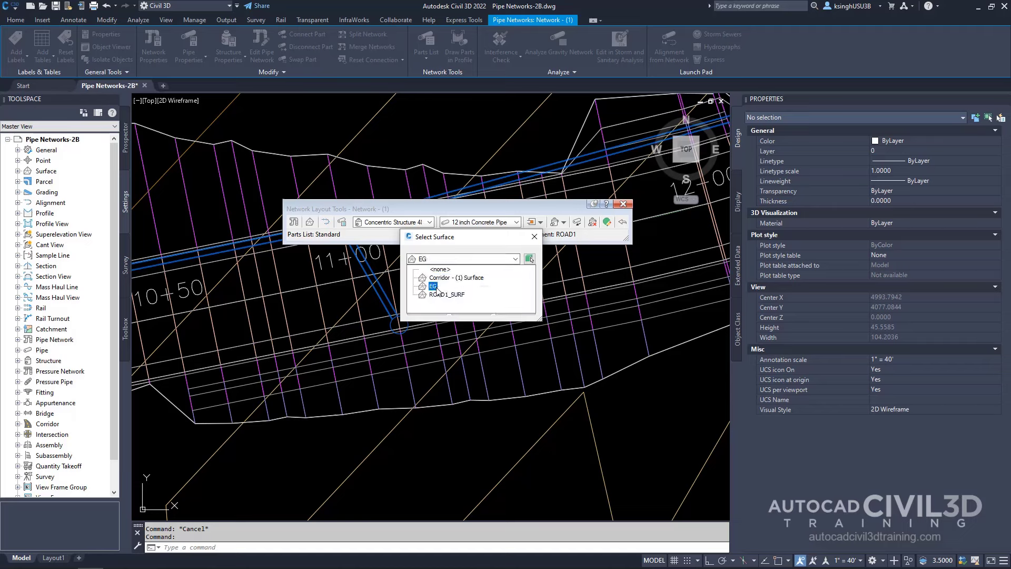
{"action": "left_click", "coordinate": [433, 287]}
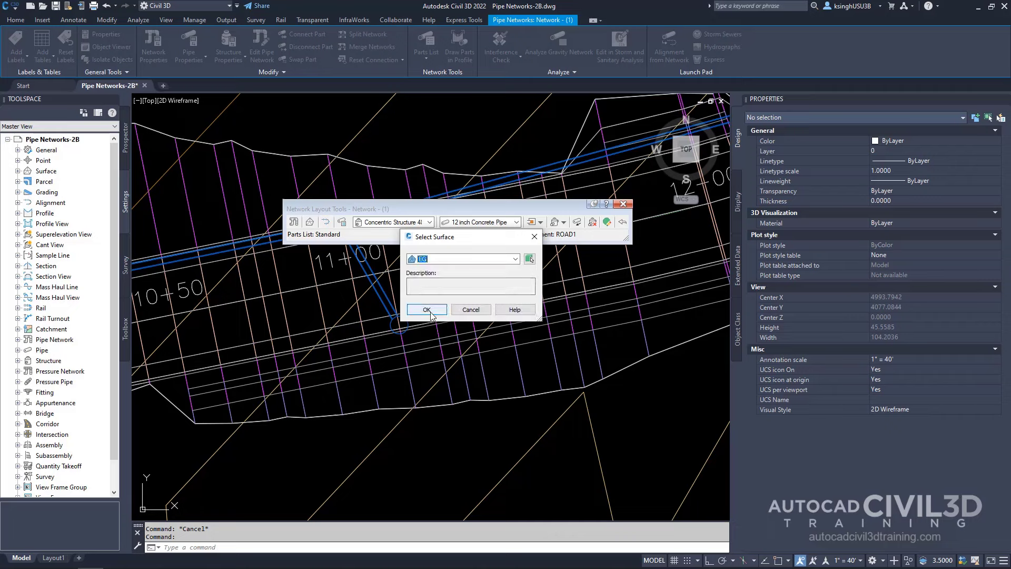
{"action": "left_click", "coordinate": [425, 309]}
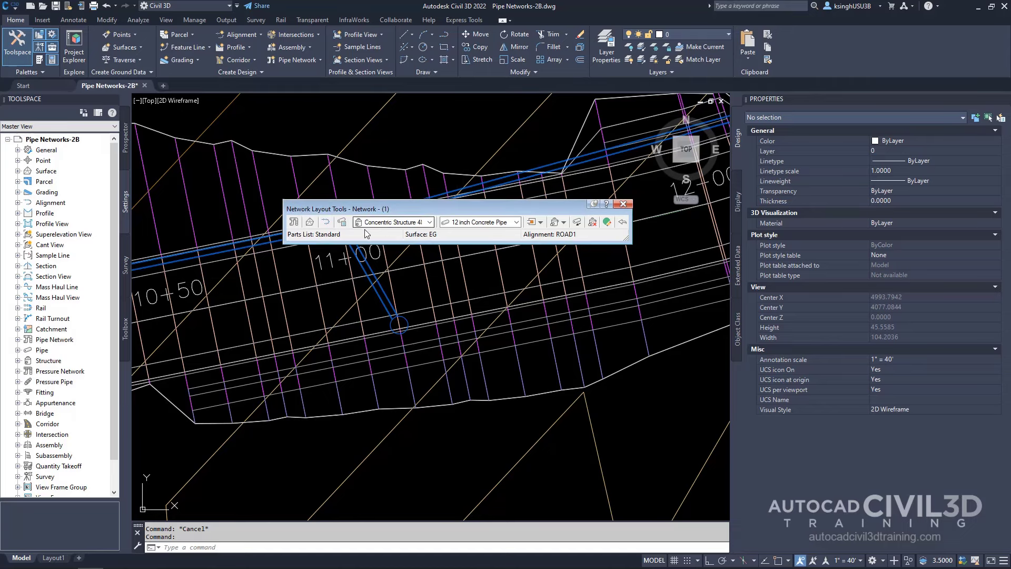
Set the network's reference alignment to XC_STORM.
{"action": "left_click", "coordinate": [325, 222]}
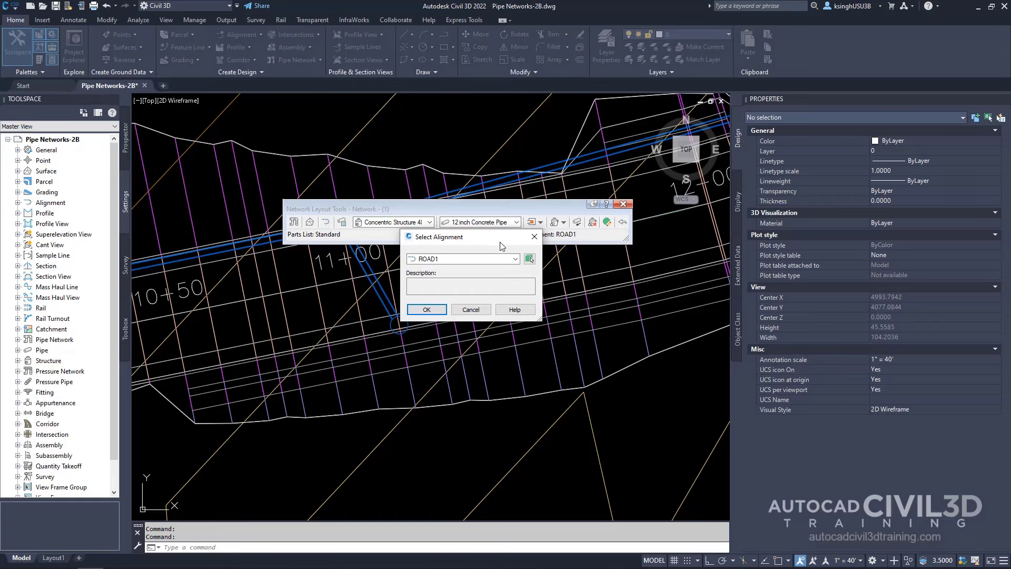
{"action": "left_click", "coordinate": [515, 259]}
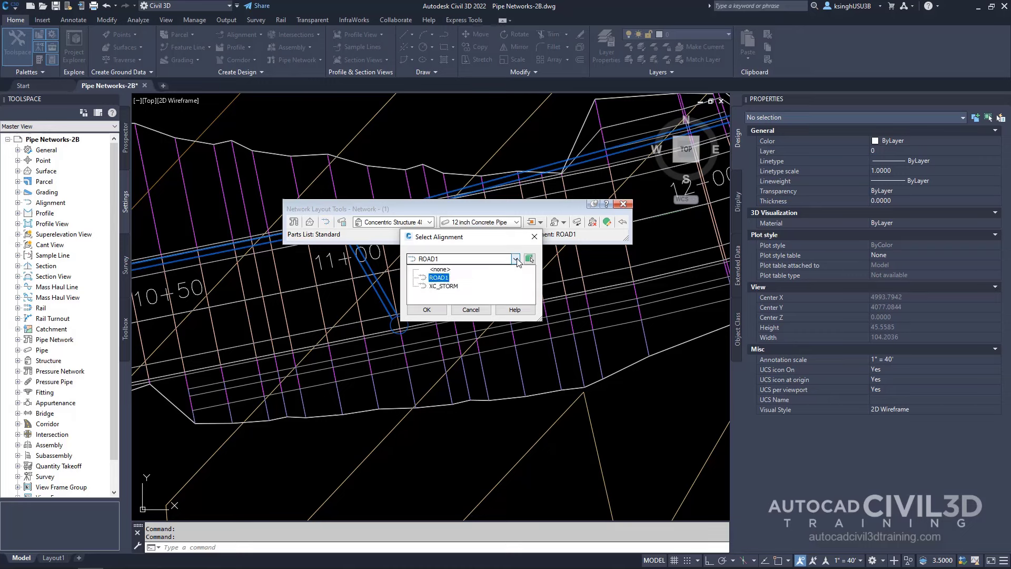
{"action": "left_click", "coordinate": [453, 287]}
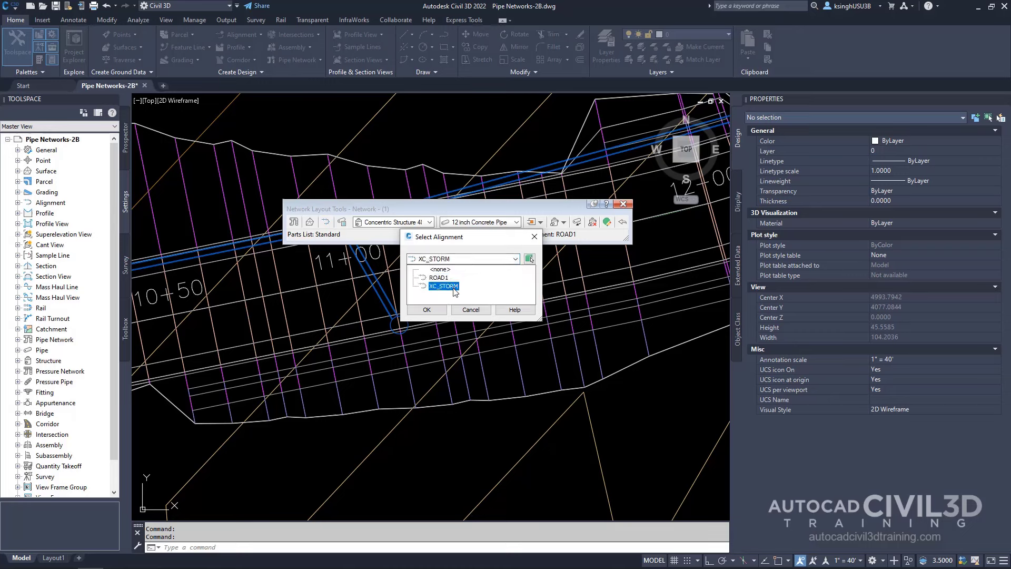
{"action": "left_click", "coordinate": [455, 291]}
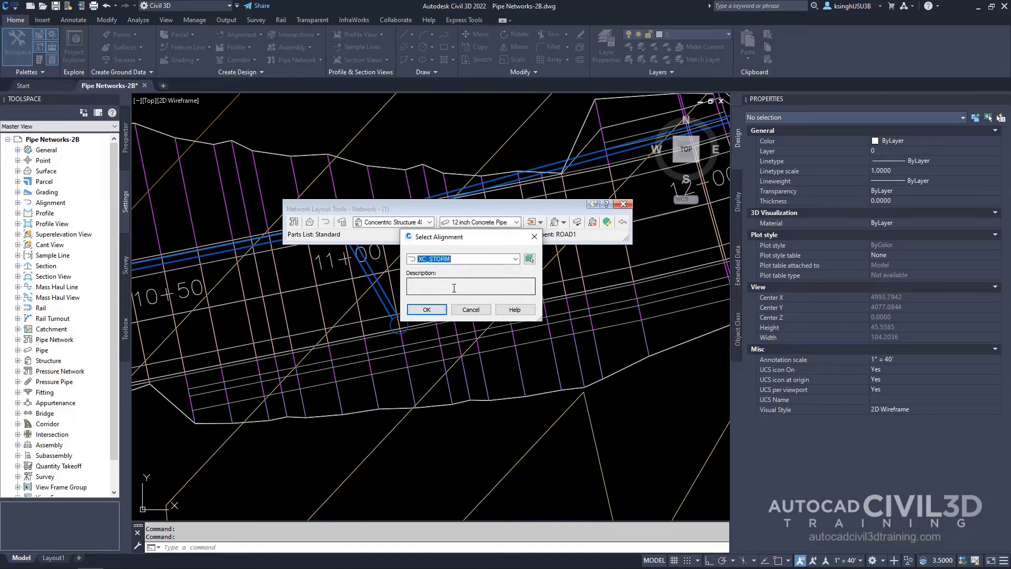
{"action": "left_click", "coordinate": [427, 309]}
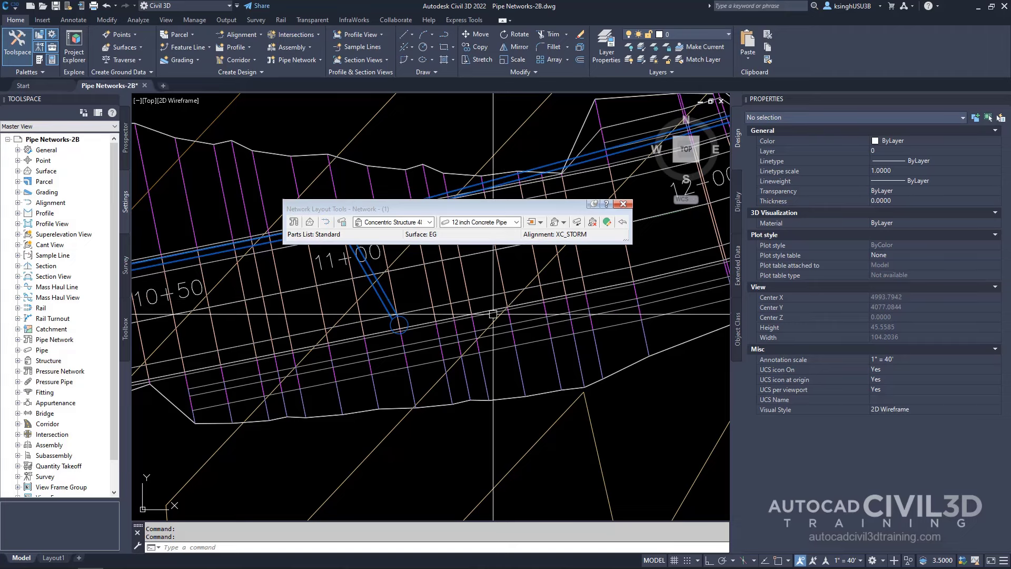
Open the network's Standard parts list for editing and list the part sizes in the Eccentric Cylindrical Structure family.
{"action": "left_click", "coordinate": [342, 223]}
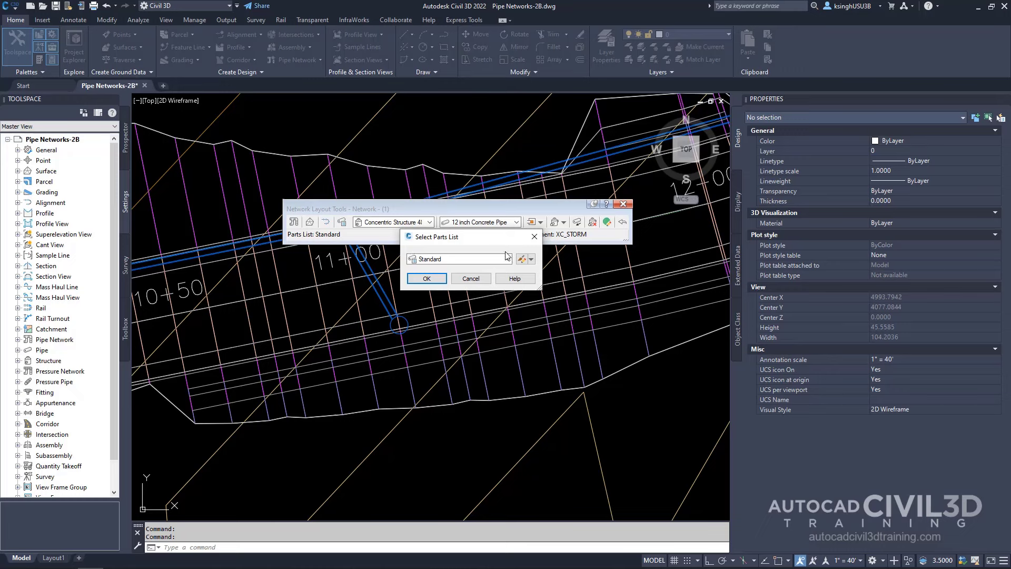
{"action": "left_click", "coordinate": [531, 259]}
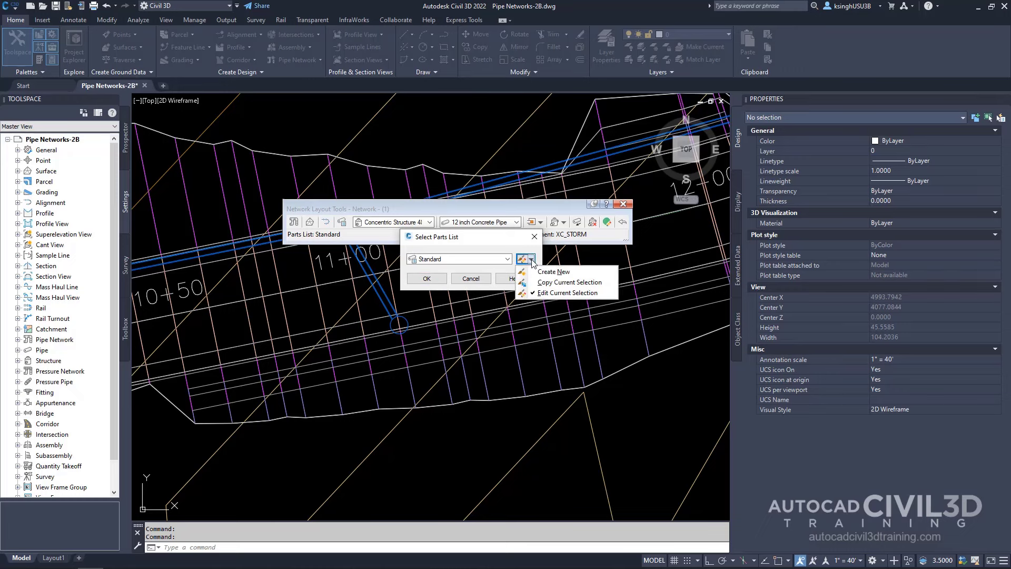
{"action": "left_click", "coordinate": [589, 295]}
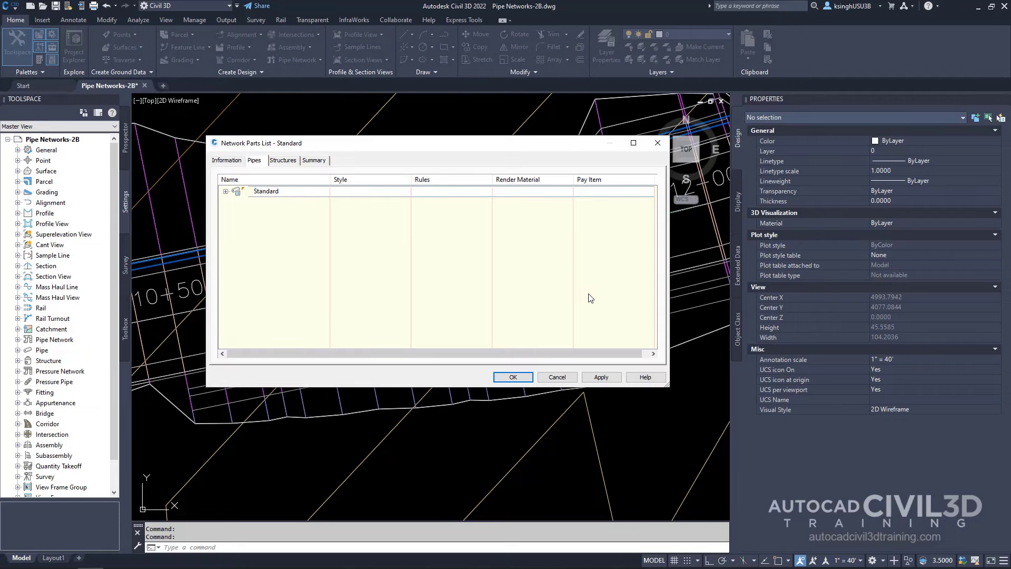
{"action": "left_click", "coordinate": [284, 160]}
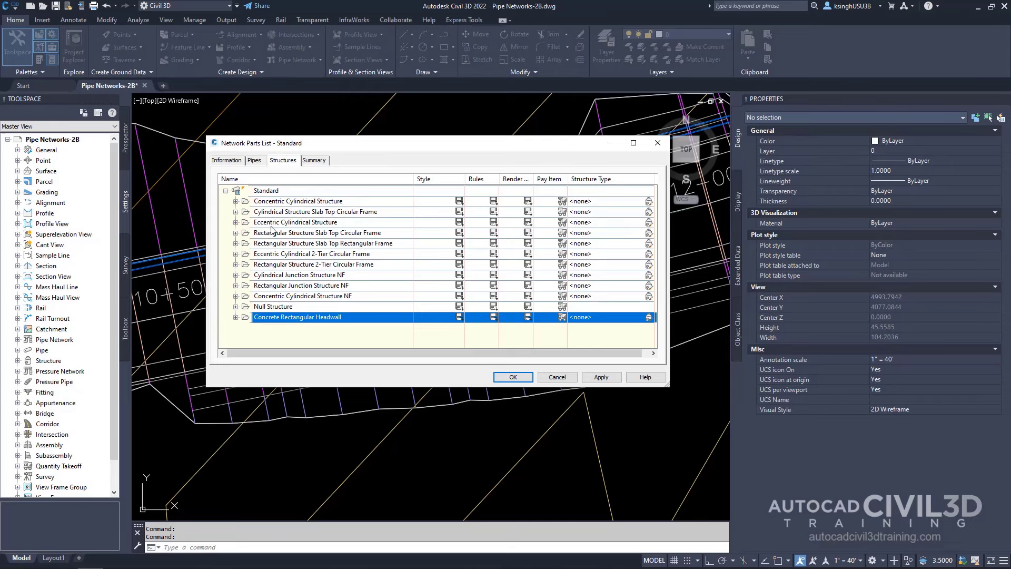
{"action": "left_click", "coordinate": [236, 222]}
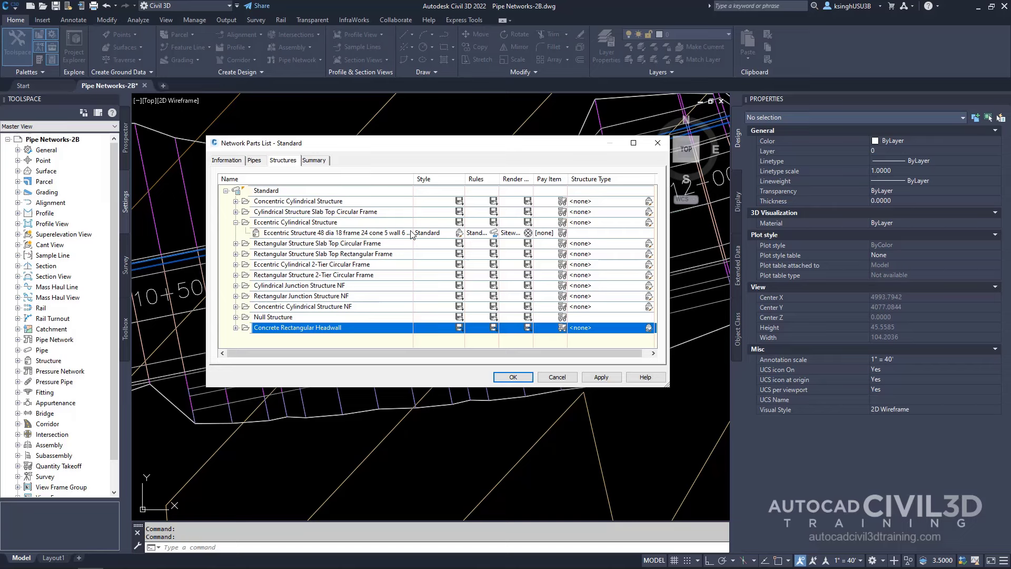
Examine the pipe drop and maximum pipe size rules in the eccentric structure's Standard rule set, leaving without changes.
{"action": "left_click", "coordinate": [377, 234]}
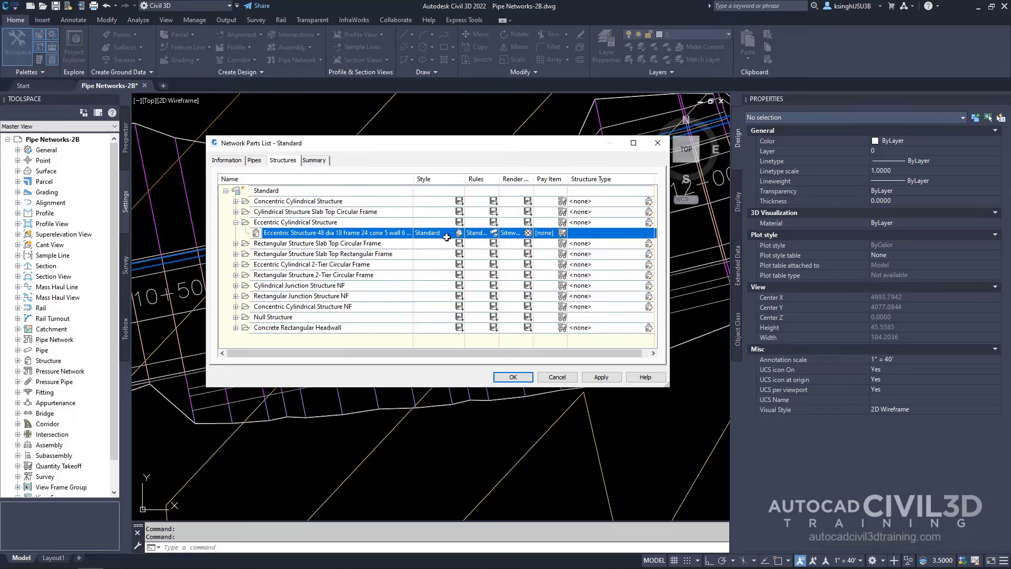
{"action": "left_click", "coordinate": [494, 233]}
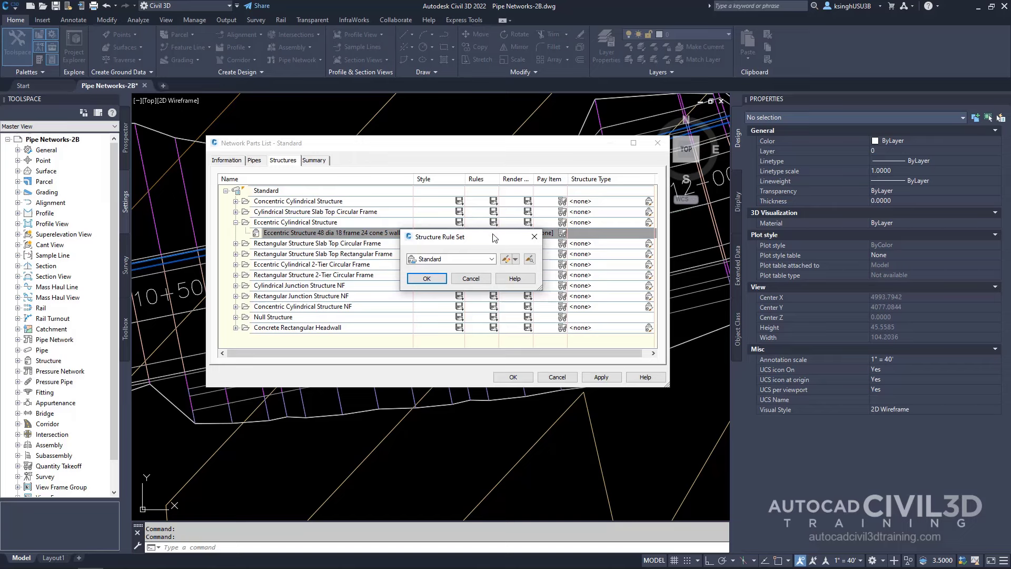
{"action": "left_click", "coordinate": [516, 260]}
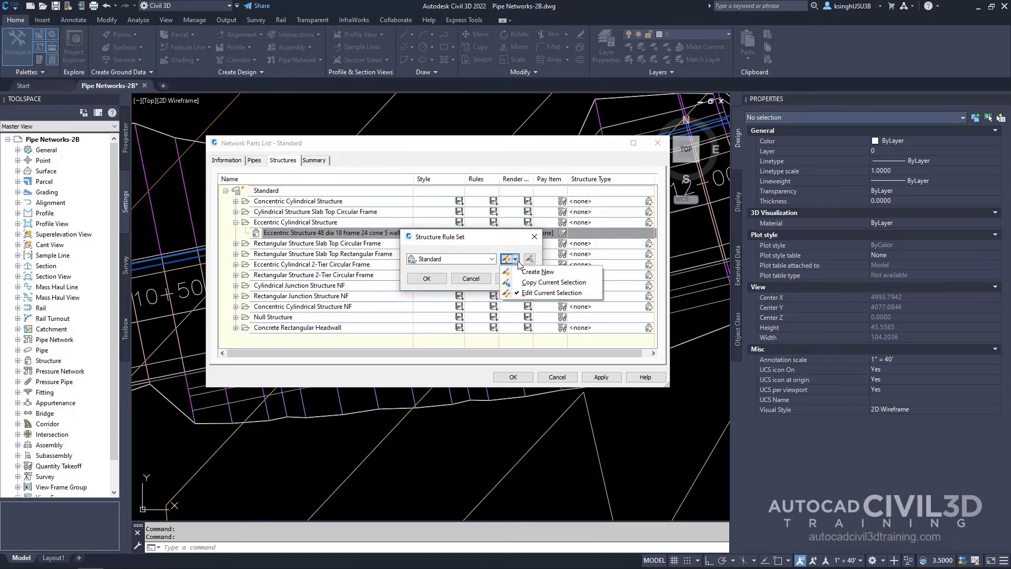
{"action": "left_click", "coordinate": [567, 293]}
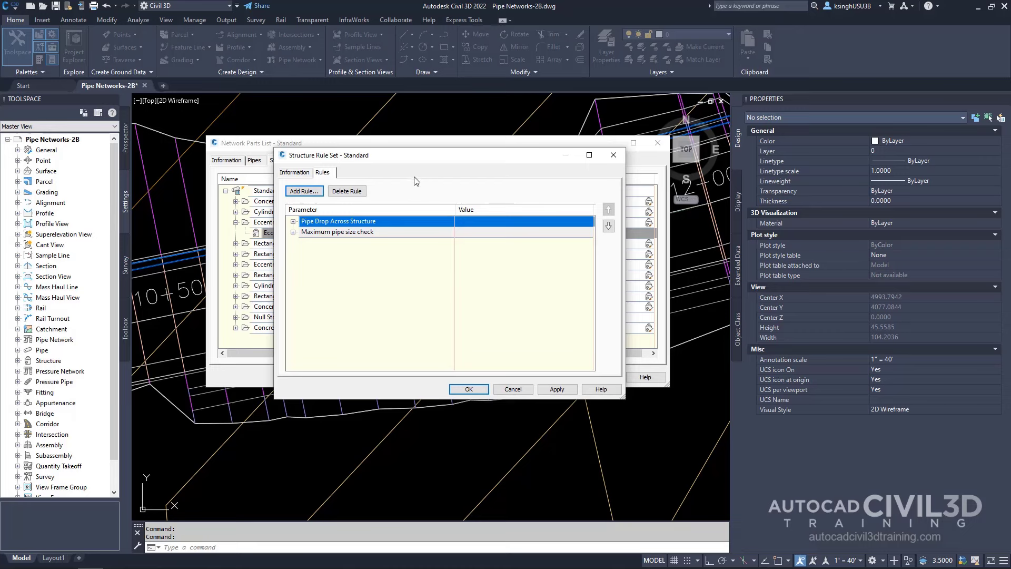
{"action": "left_click", "coordinate": [294, 221]}
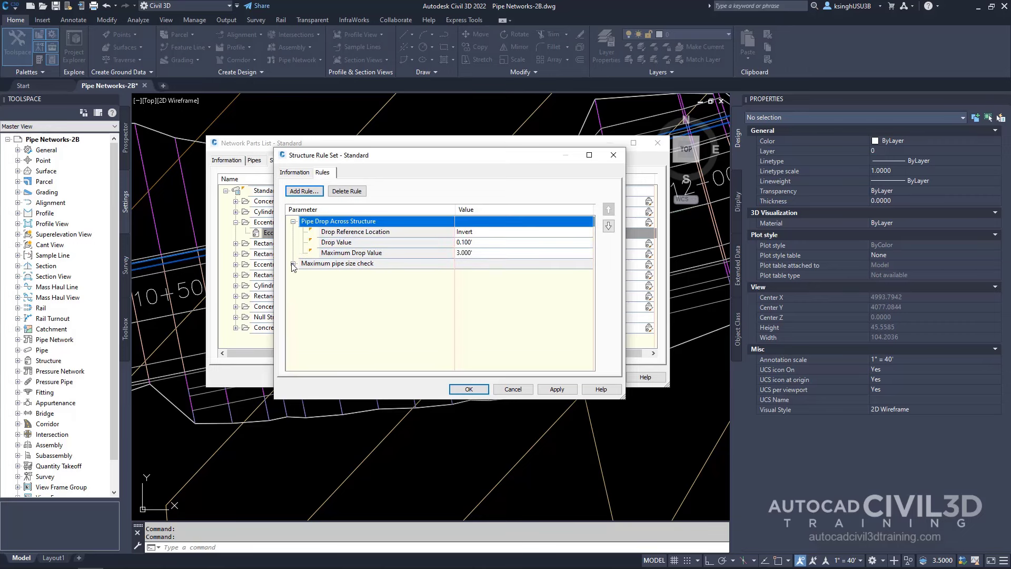
{"action": "left_click", "coordinate": [294, 263]}
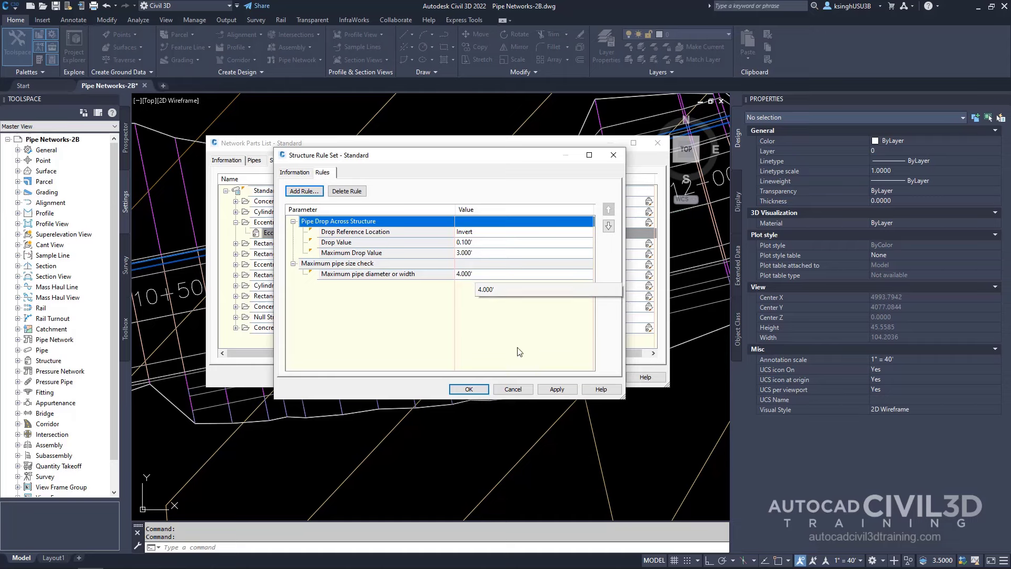
{"action": "left_click", "coordinate": [513, 391]}
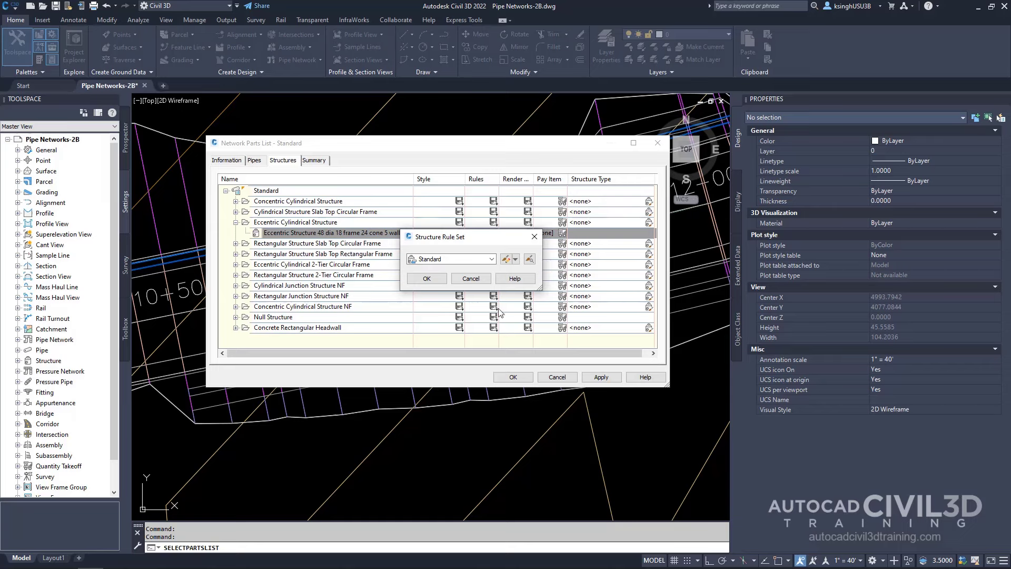
{"action": "left_click", "coordinate": [470, 279]}
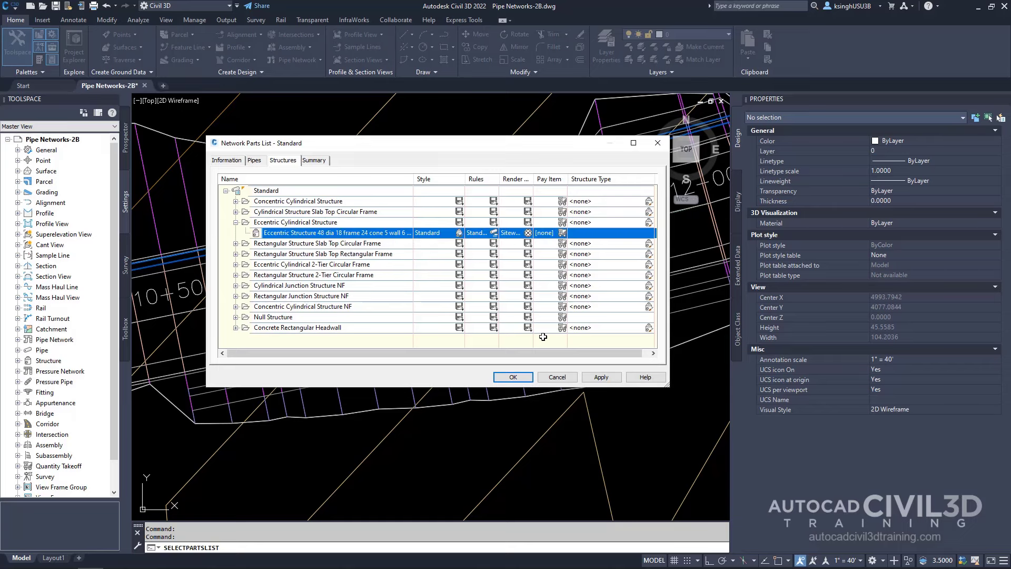
Examine the Cover And Slope and Length Check rules in the Standard rule set of the 24 inch Concrete Pipe.
{"action": "left_click", "coordinate": [256, 162]}
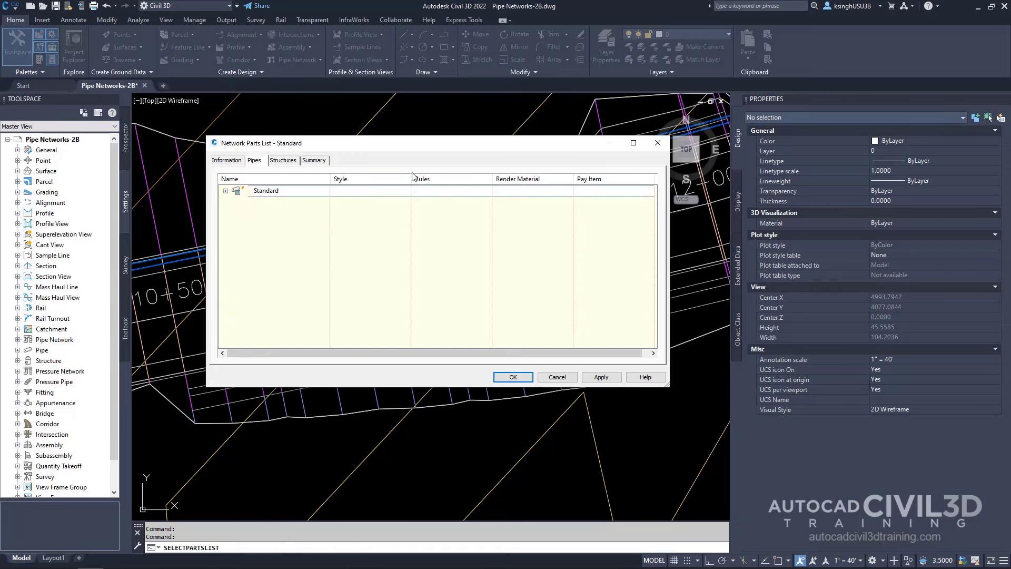
{"action": "left_click", "coordinate": [226, 191]}
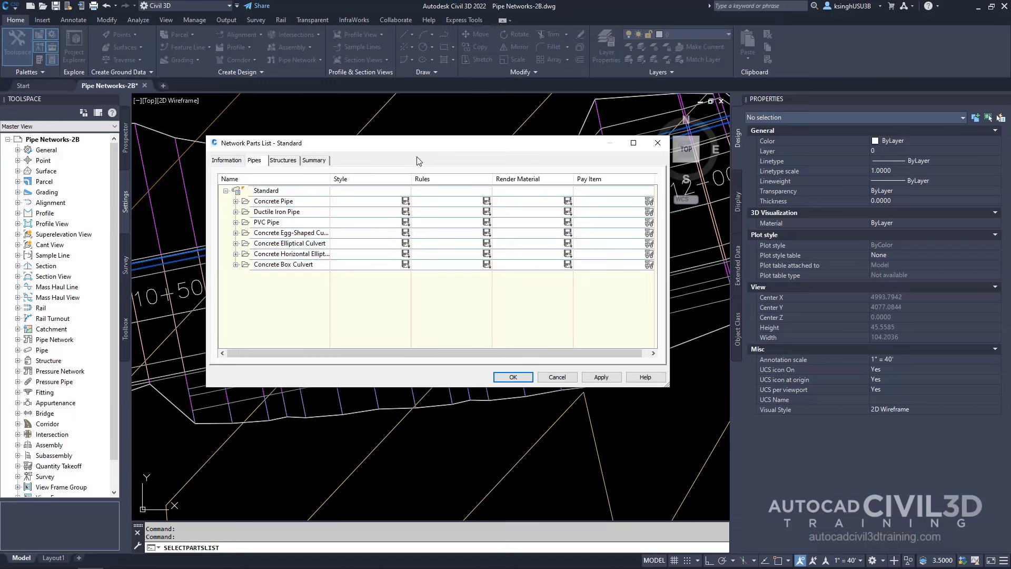
{"action": "left_click", "coordinate": [235, 201]}
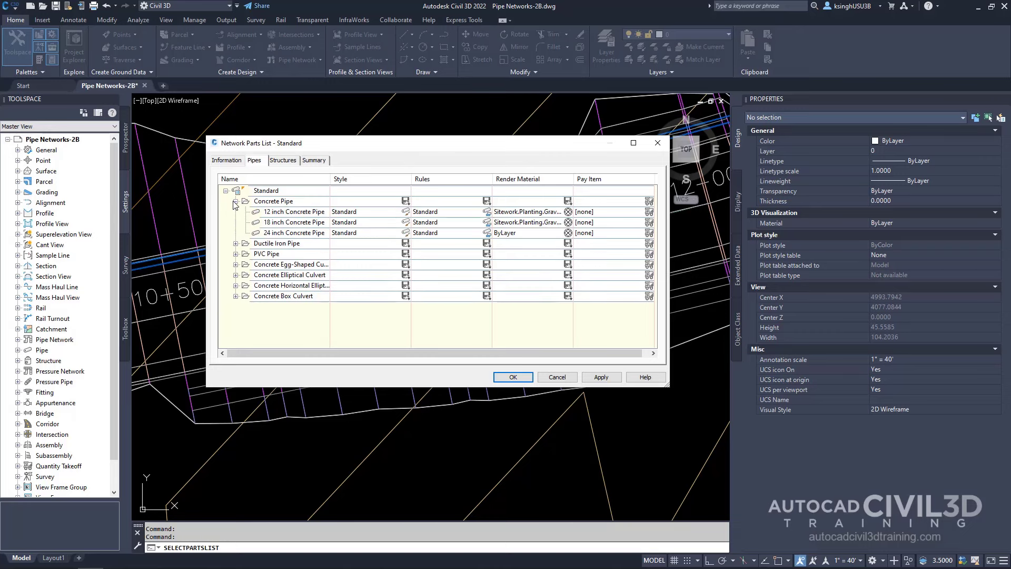
{"action": "left_click", "coordinate": [308, 233]}
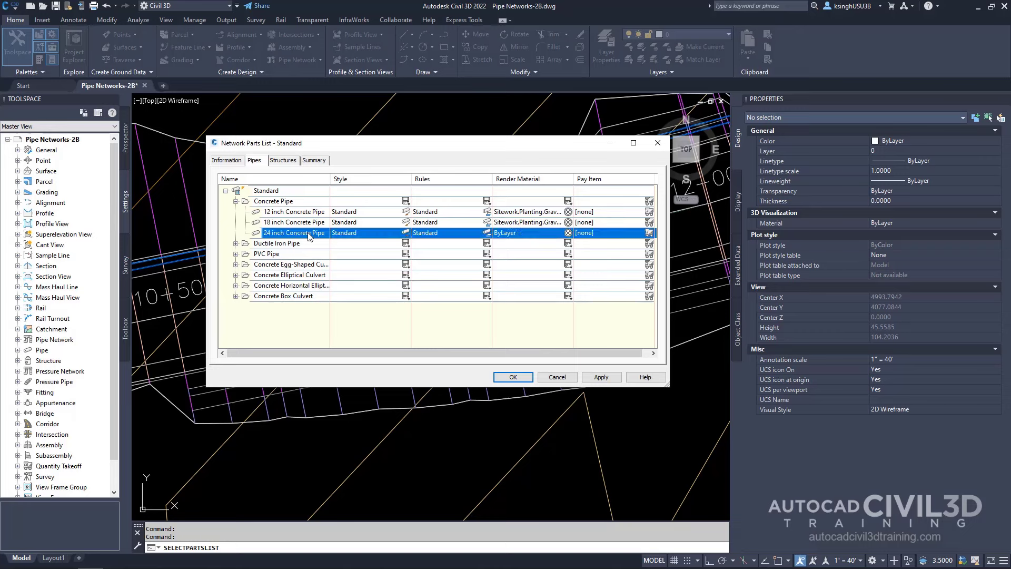
{"action": "left_click", "coordinate": [487, 232]}
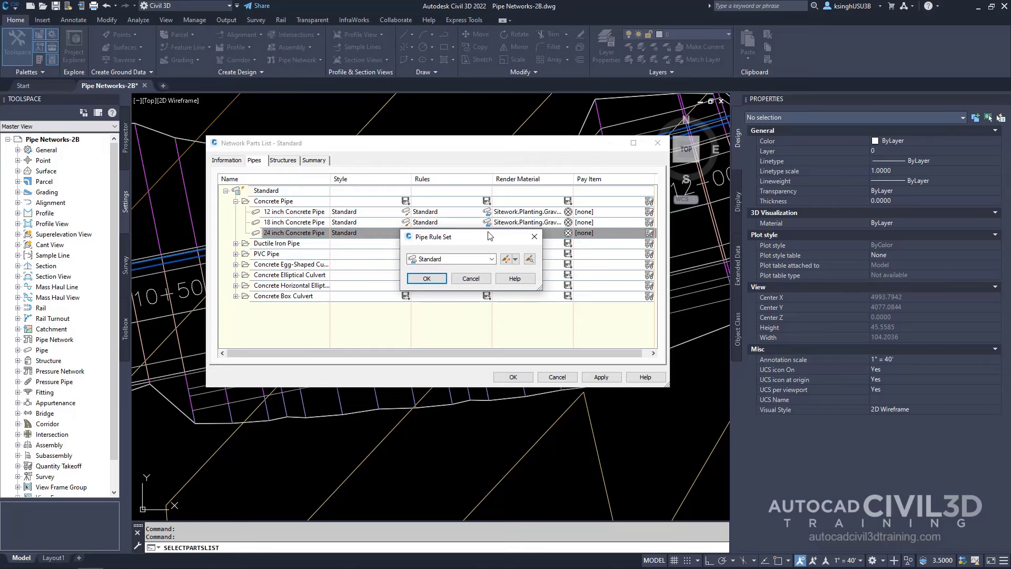
{"action": "left_click", "coordinate": [516, 260]}
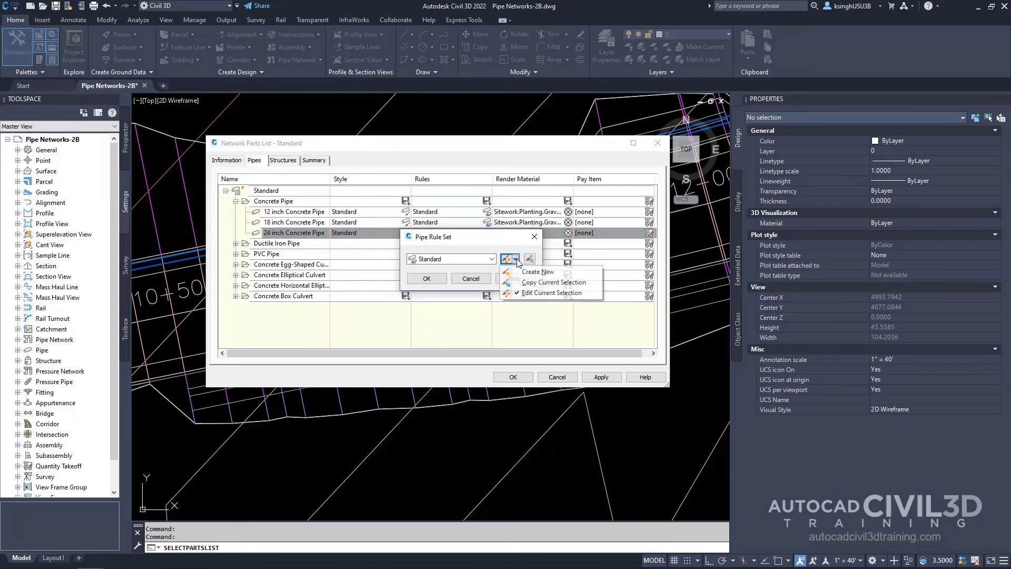
{"action": "left_click", "coordinate": [554, 295]}
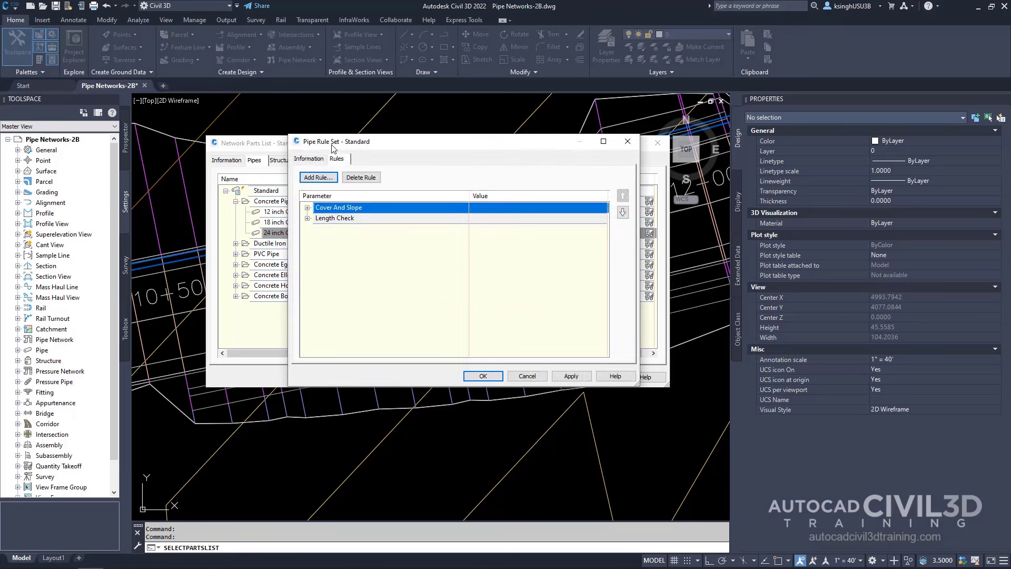
{"action": "left_click", "coordinate": [307, 208]}
{"action": "left_click", "coordinate": [307, 260]}
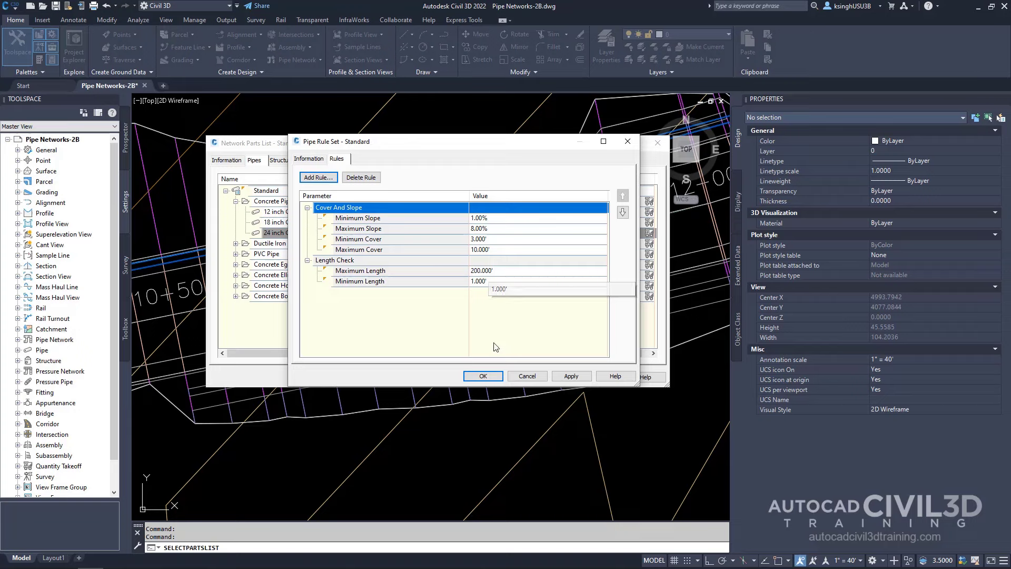
Accept the Standard pipe rule set for the 24 inch Concrete Pipe and confirm Standard as the network's parts list.
{"action": "left_click", "coordinate": [483, 376]}
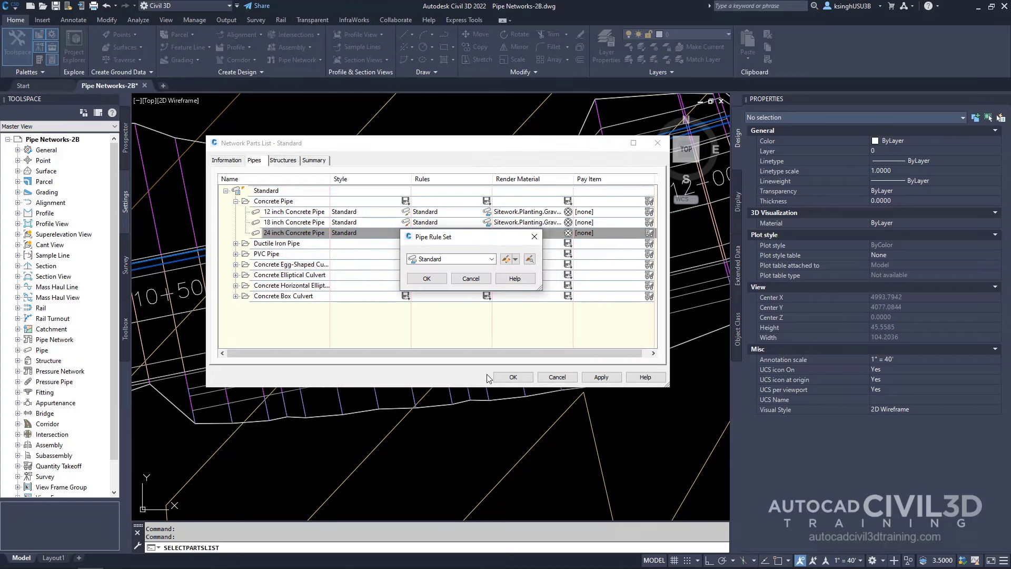
{"action": "left_click", "coordinate": [427, 277]}
{"action": "left_click", "coordinate": [513, 377]}
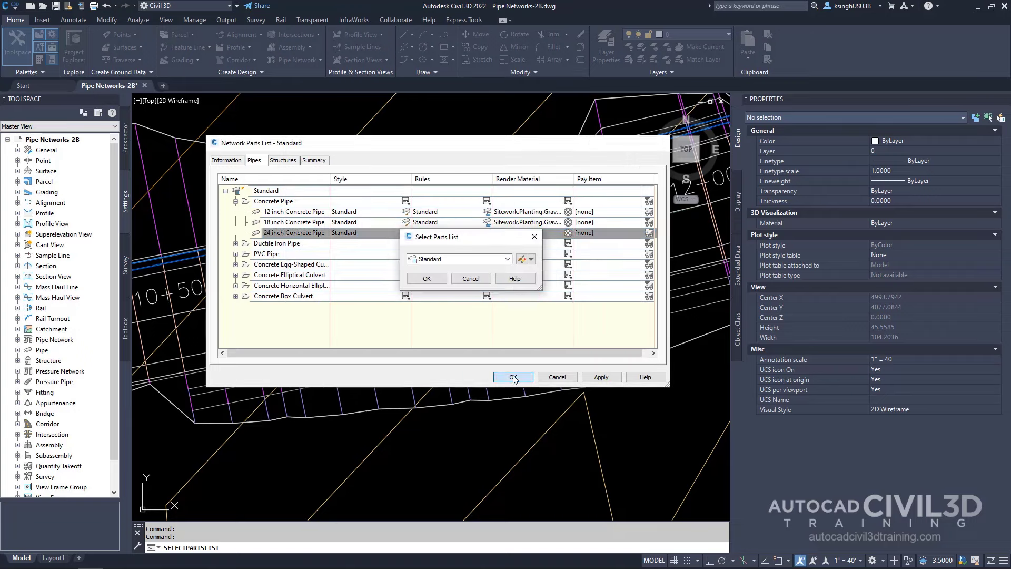
{"action": "left_click", "coordinate": [427, 278]}
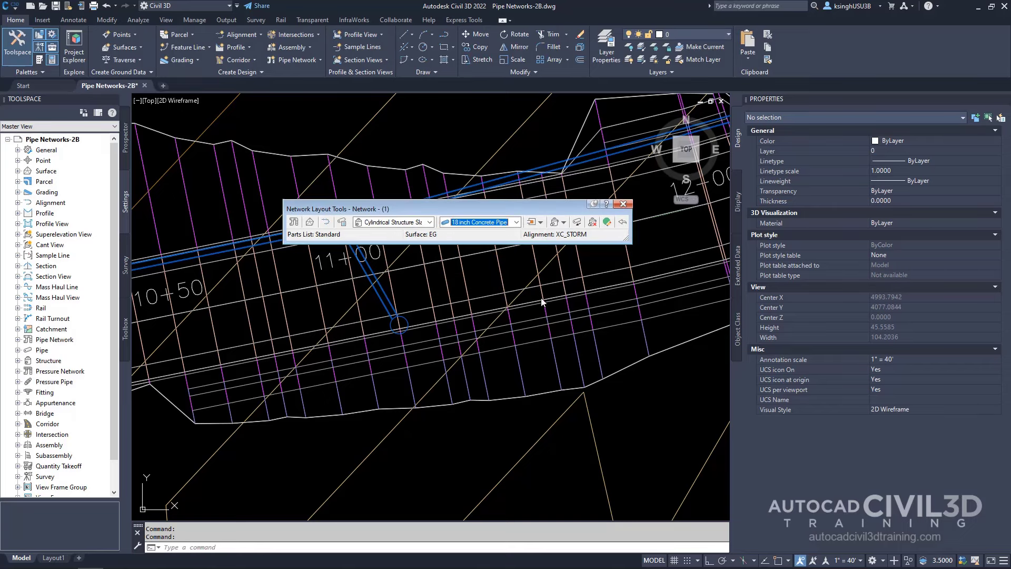
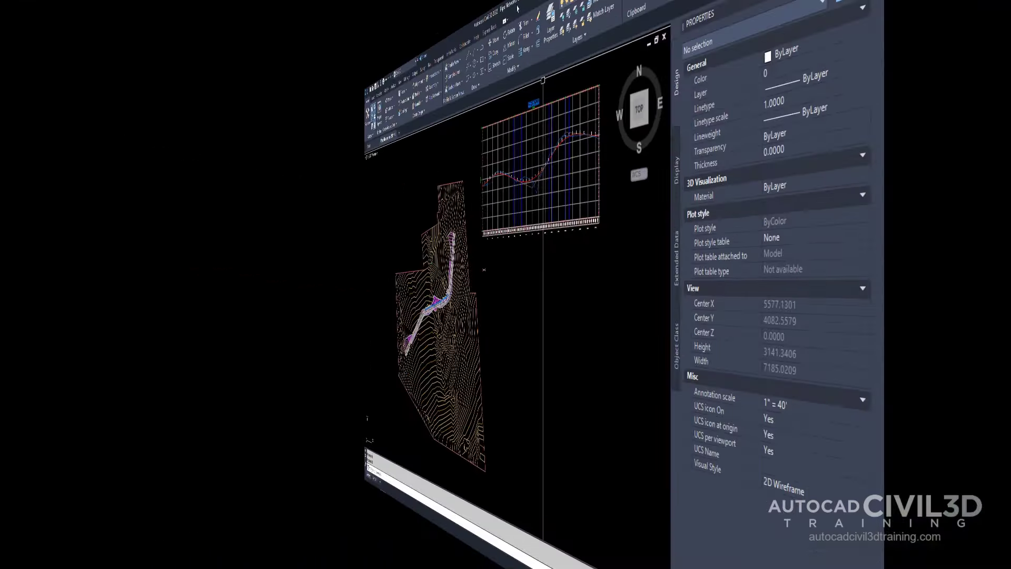
Undo the last operation and open the storm network for layout editing from the cross pipe near station 11+00.
{"action": "type", "text": "u"}
{"action": "key", "text": "Return"}
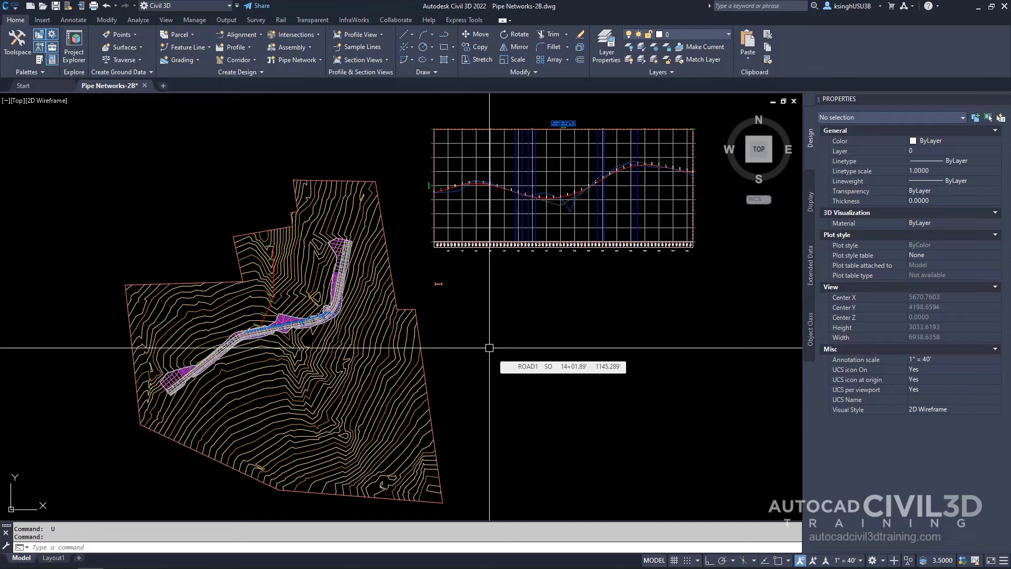
{"action": "scroll", "coordinate": [295, 327], "scroll_direction": "up", "scroll_amount": 5}
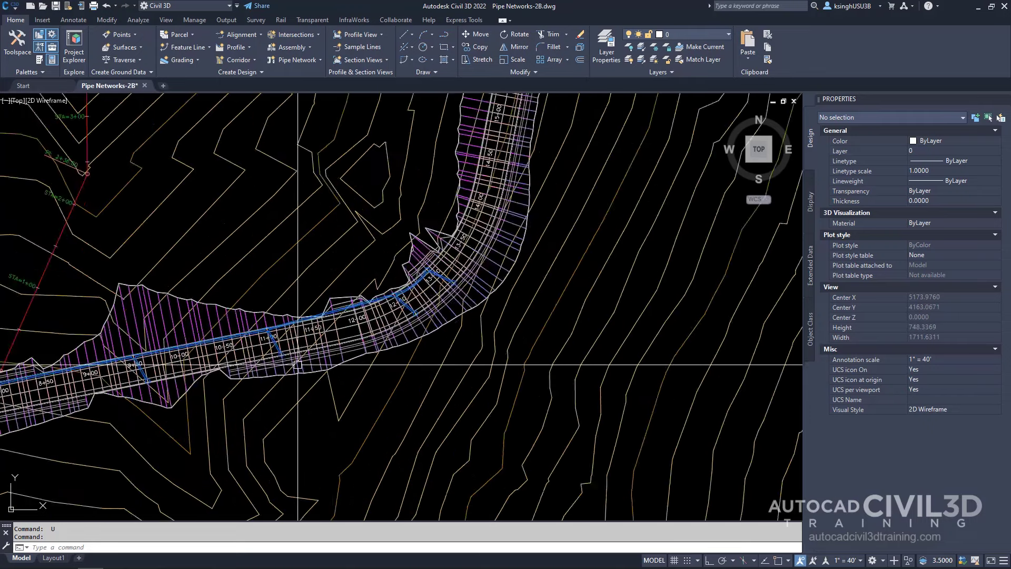
{"action": "scroll", "coordinate": [298, 365], "scroll_direction": "up", "scroll_amount": 8}
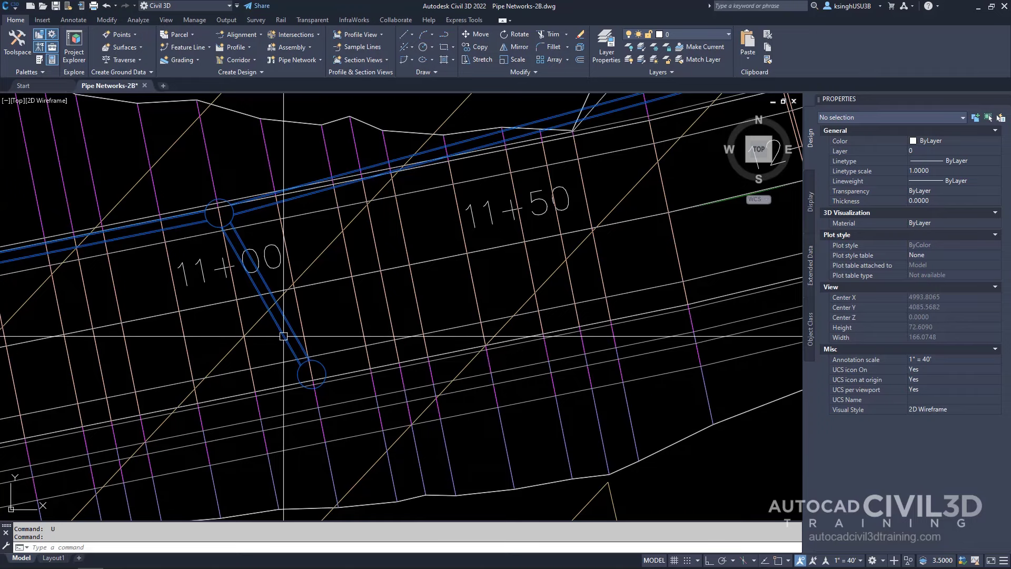
{"action": "left_click", "coordinate": [285, 336]}
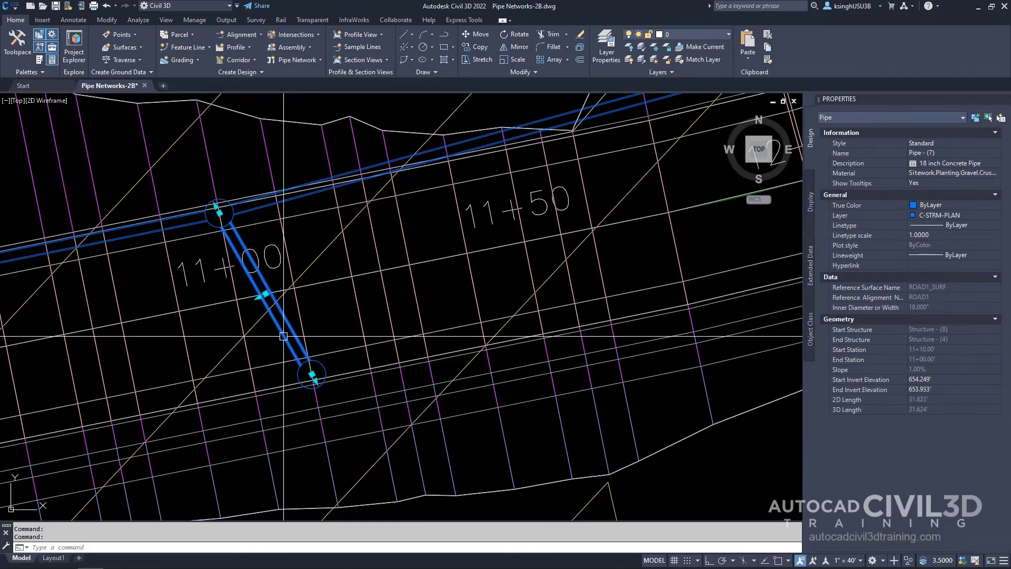
{"action": "right_click", "coordinate": [320, 309]}
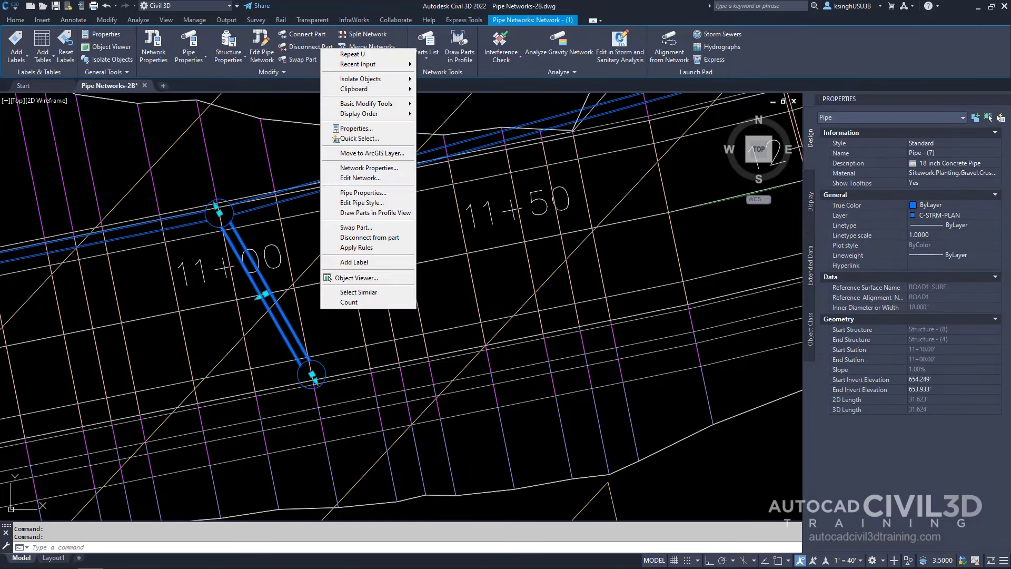
{"action": "left_click", "coordinate": [375, 179]}
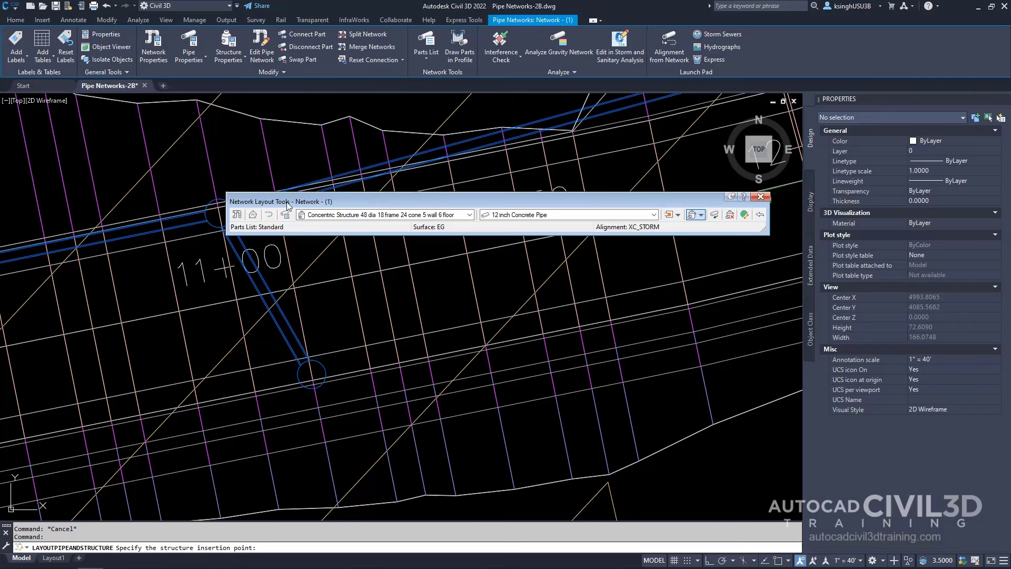
Confirm EG as the network's reference surface and XC_STORM as its reference alignment.
{"action": "left_click", "coordinate": [253, 216]}
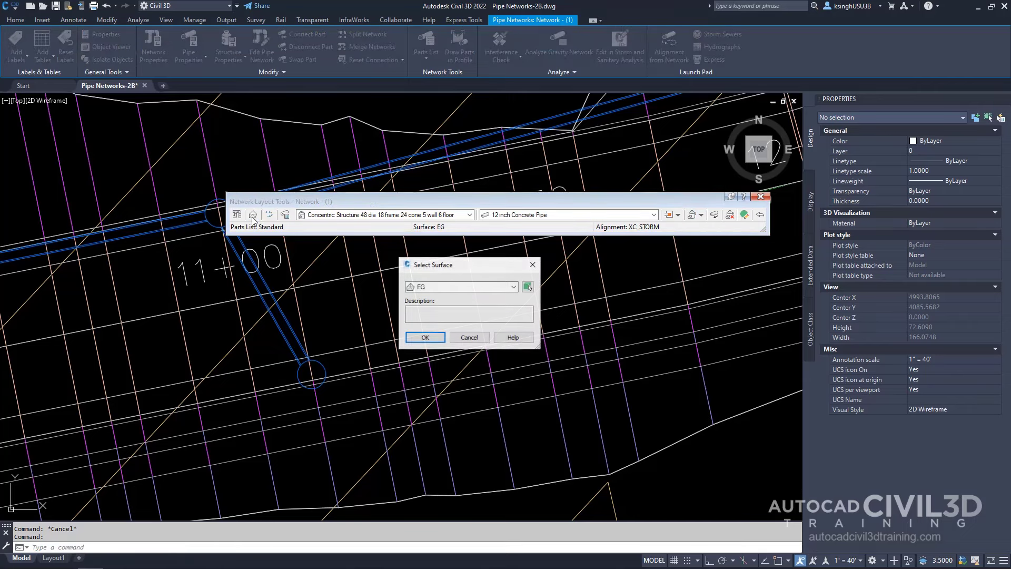
{"action": "left_click", "coordinate": [433, 337]}
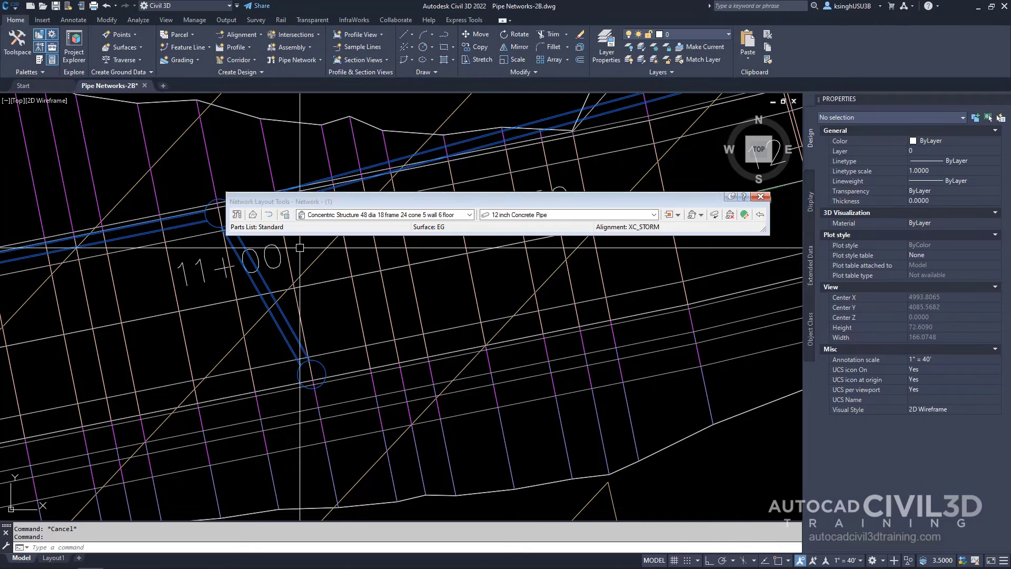
{"action": "left_click", "coordinate": [270, 218]}
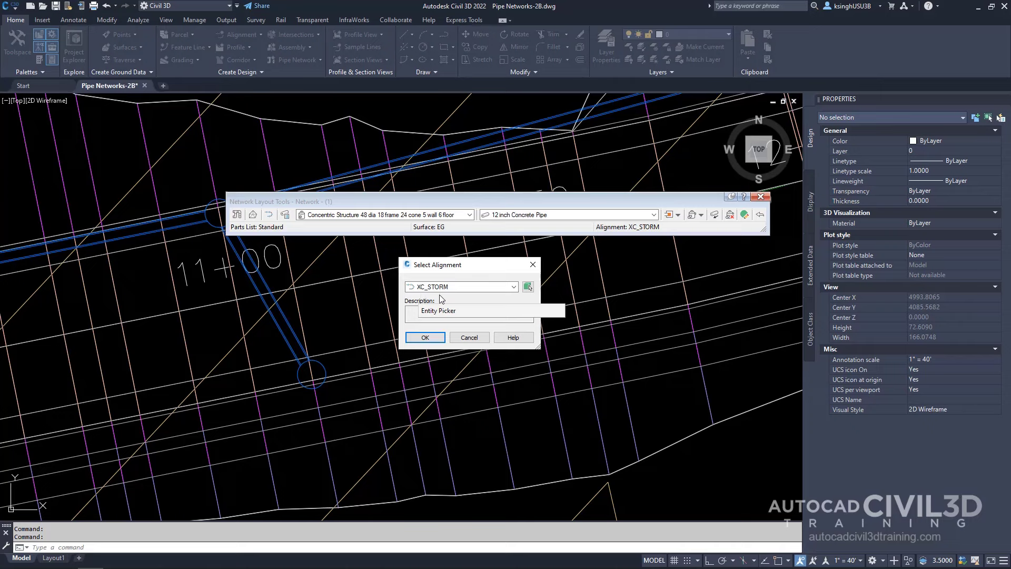
{"action": "left_click", "coordinate": [440, 338]}
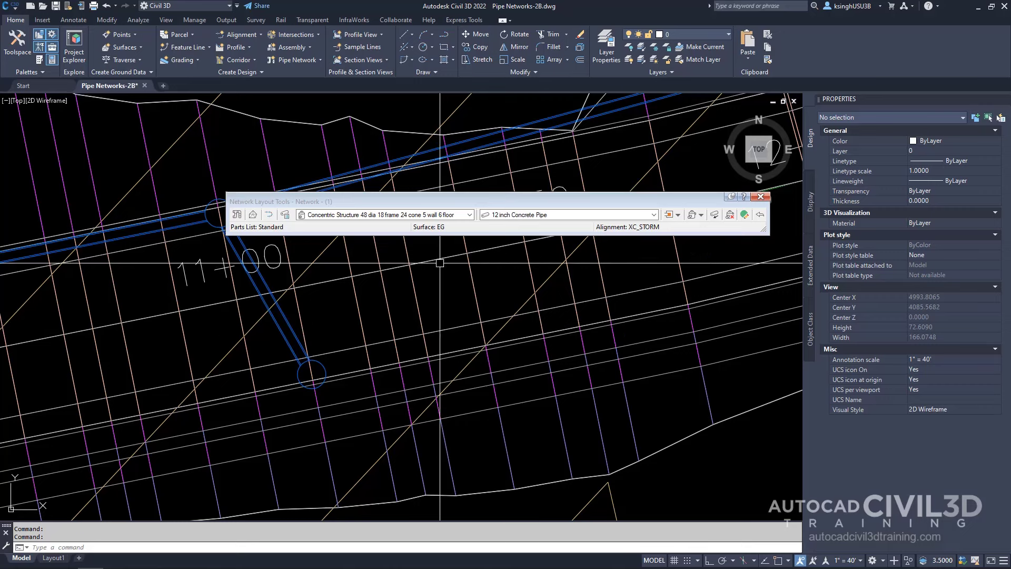
Choose the 44 x 6 x 37 inch Concrete Rectangular Headwall as the structure part.
{"action": "left_click", "coordinate": [470, 215]}
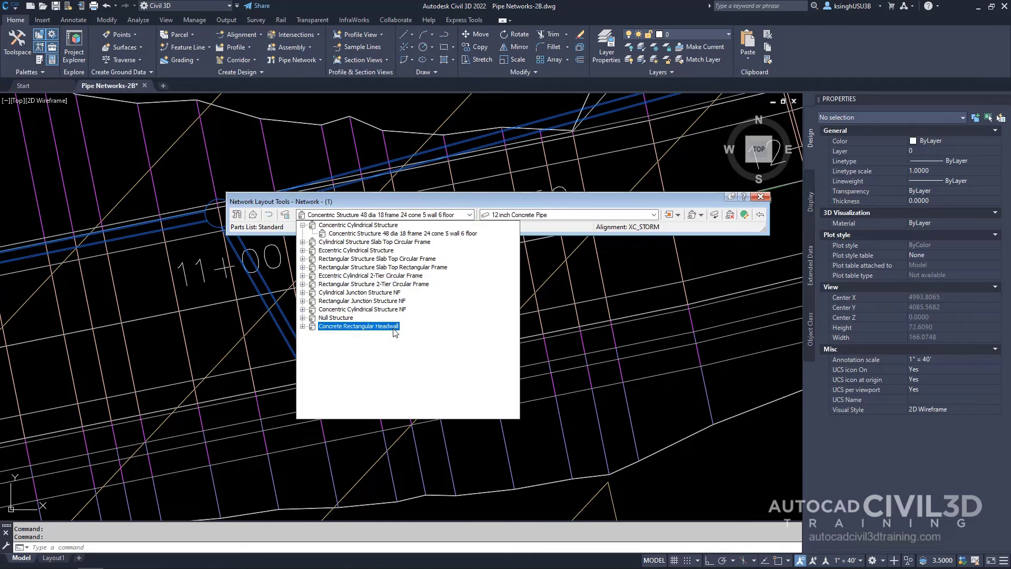
{"action": "left_click", "coordinate": [302, 327]}
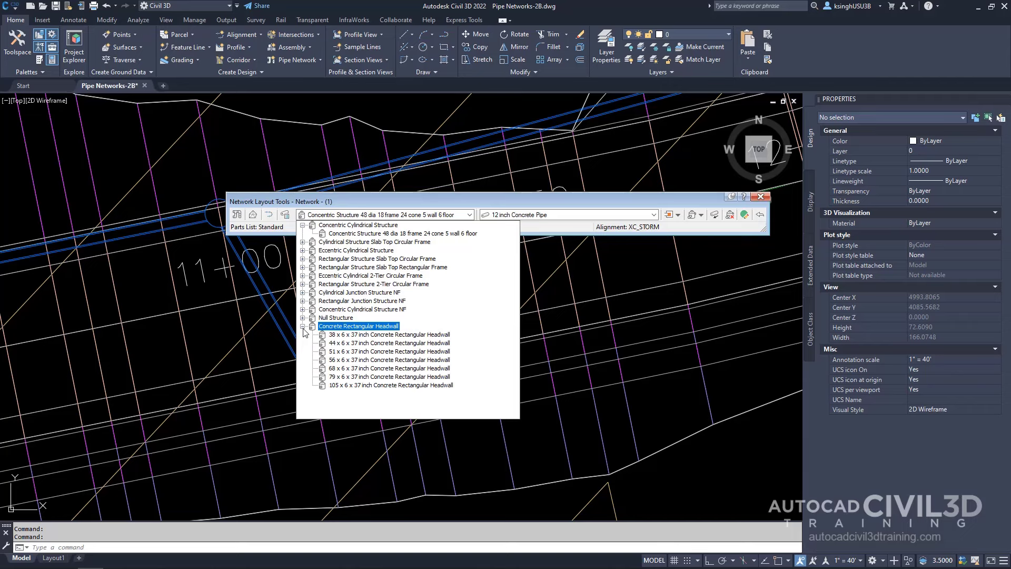
{"action": "left_click", "coordinate": [390, 343]}
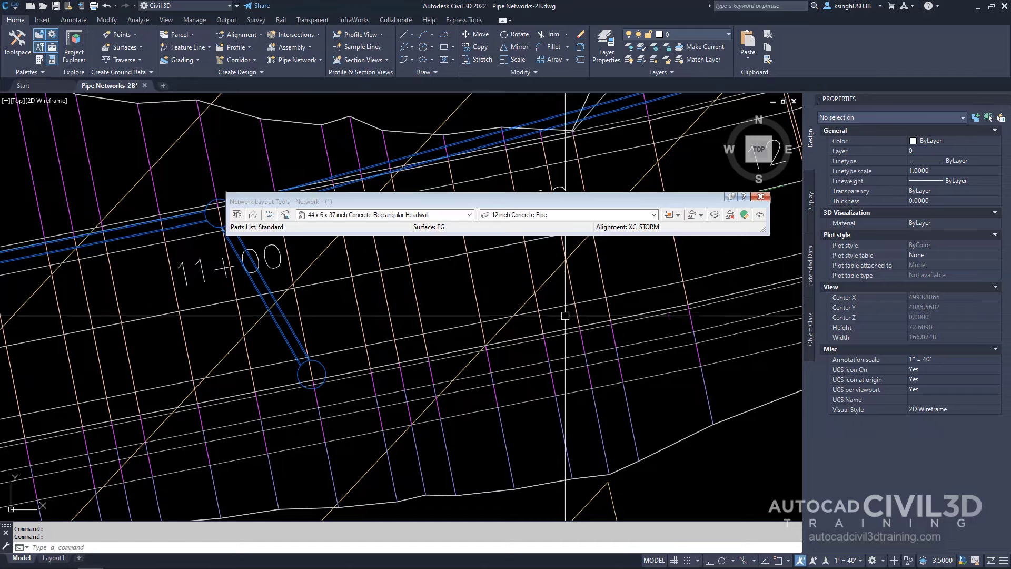
Place only the headwall structure on the XC_STORM alignment, snapped to the tick intersection at station 4+00.
{"action": "scroll", "coordinate": [561, 312], "scroll_direction": "down", "scroll_amount": 8}
{"action": "scroll", "coordinate": [562, 311], "scroll_direction": "down", "scroll_amount": 6}
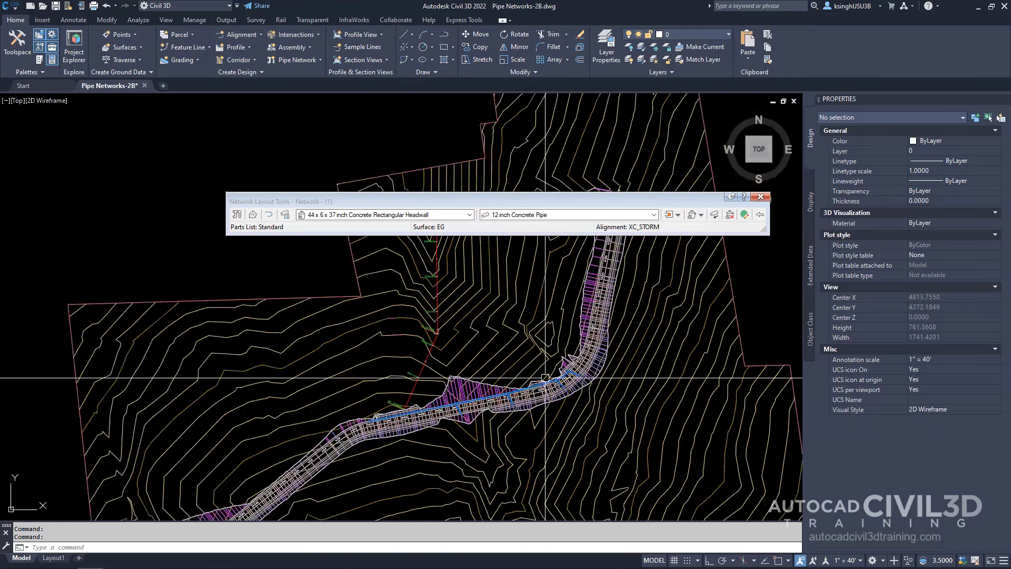
{"action": "scroll", "coordinate": [467, 396], "scroll_direction": "up", "scroll_amount": 2}
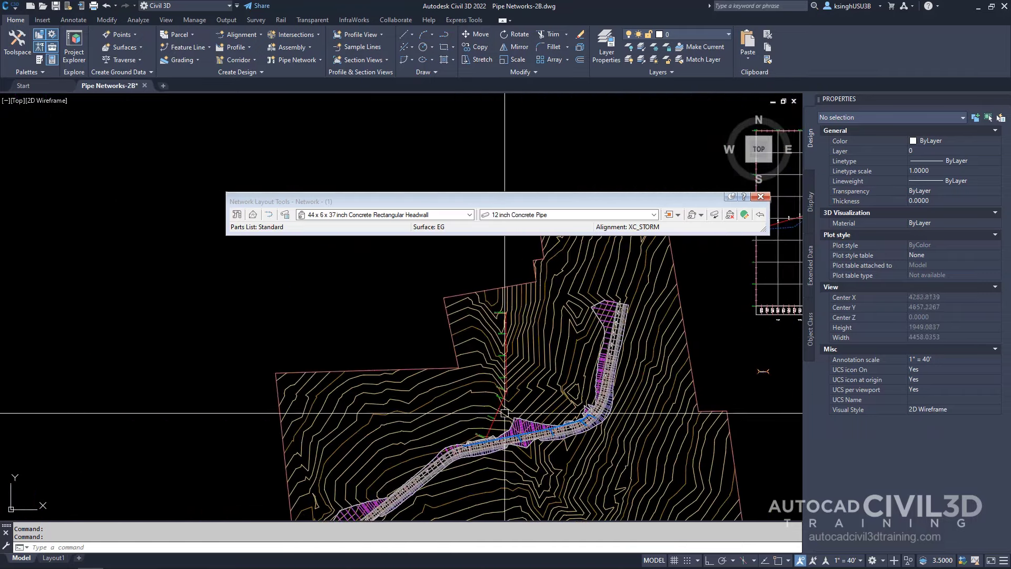
{"action": "middle_click_drag", "start_coordinate": [521, 393], "coordinate": [534, 416]}
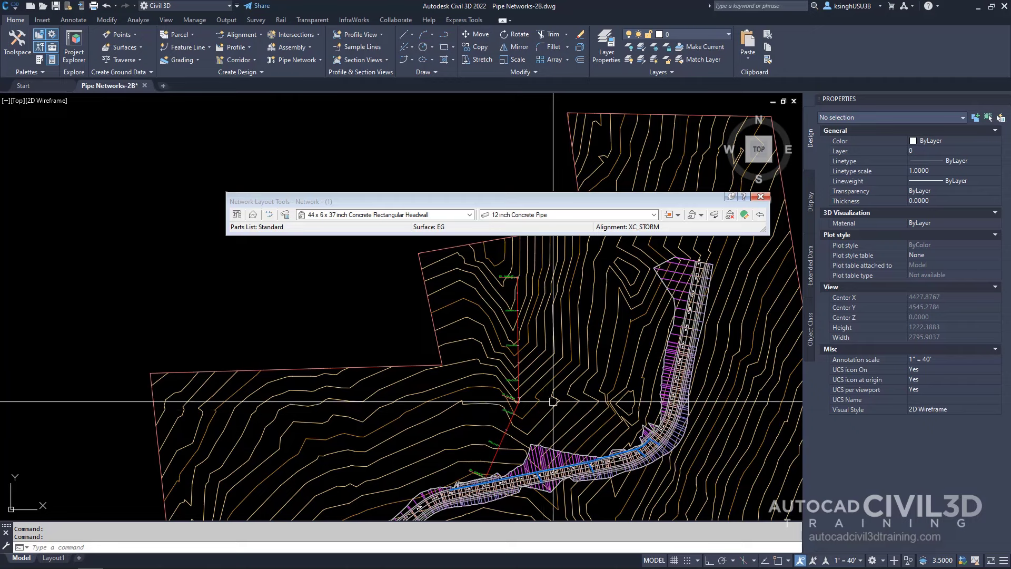
{"action": "left_click", "coordinate": [702, 214]}
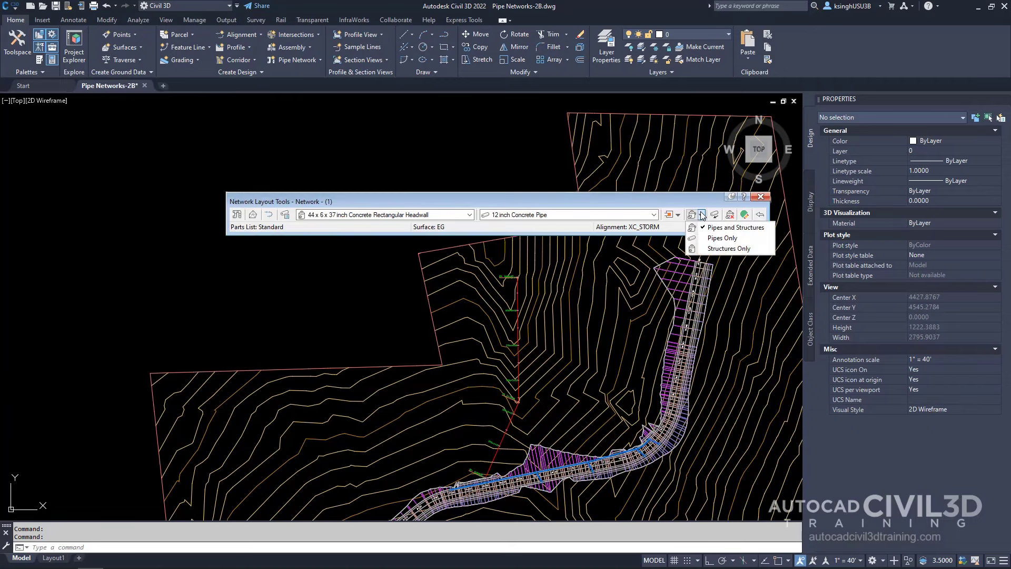
{"action": "left_click", "coordinate": [745, 249]}
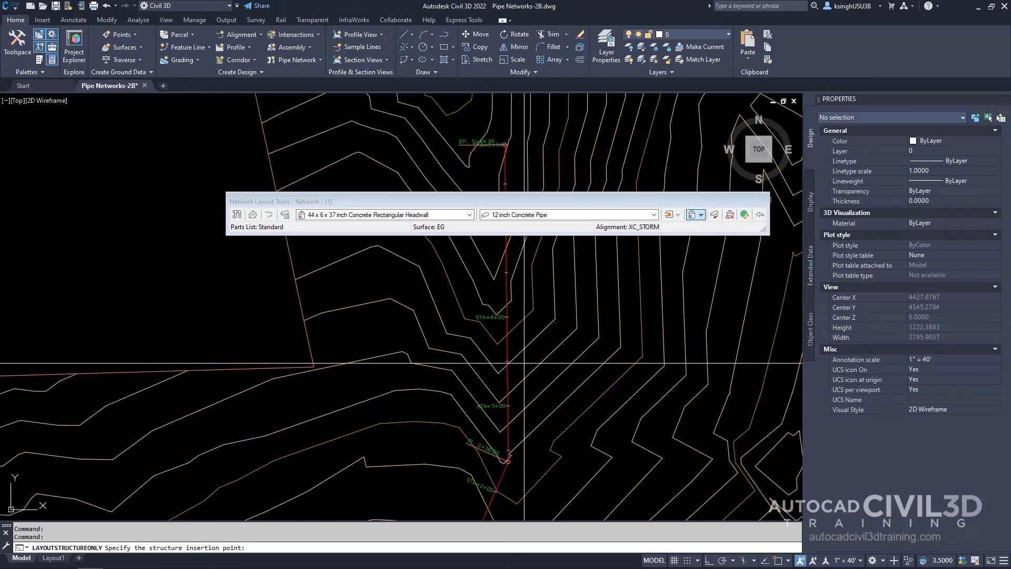
{"action": "scroll", "coordinate": [525, 366], "scroll_direction": "up", "scroll_amount": 4}
{"action": "scroll", "coordinate": [525, 363], "scroll_direction": "up", "scroll_amount": 3}
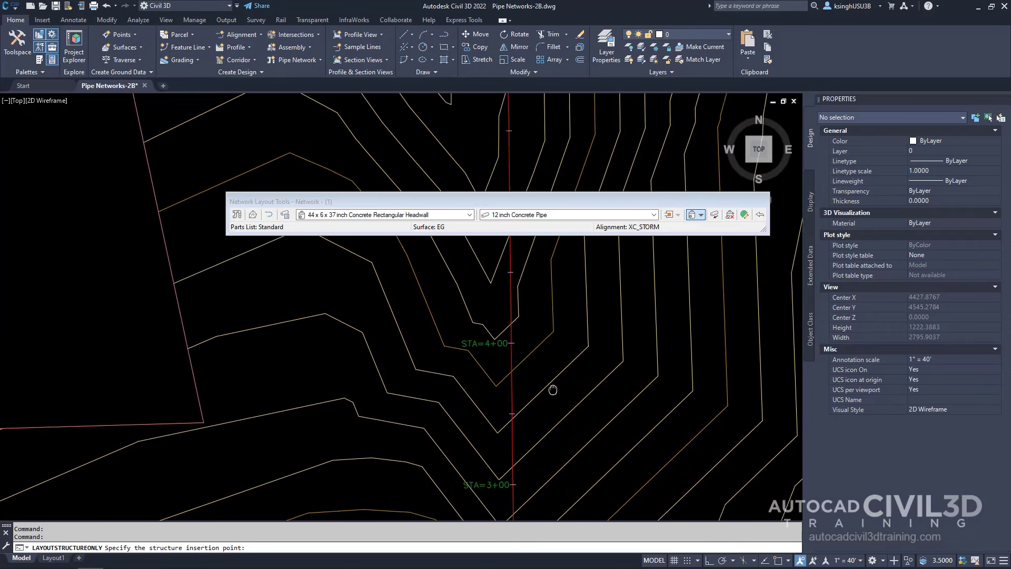
{"action": "scroll", "coordinate": [548, 390], "scroll_direction": "up", "scroll_amount": 4}
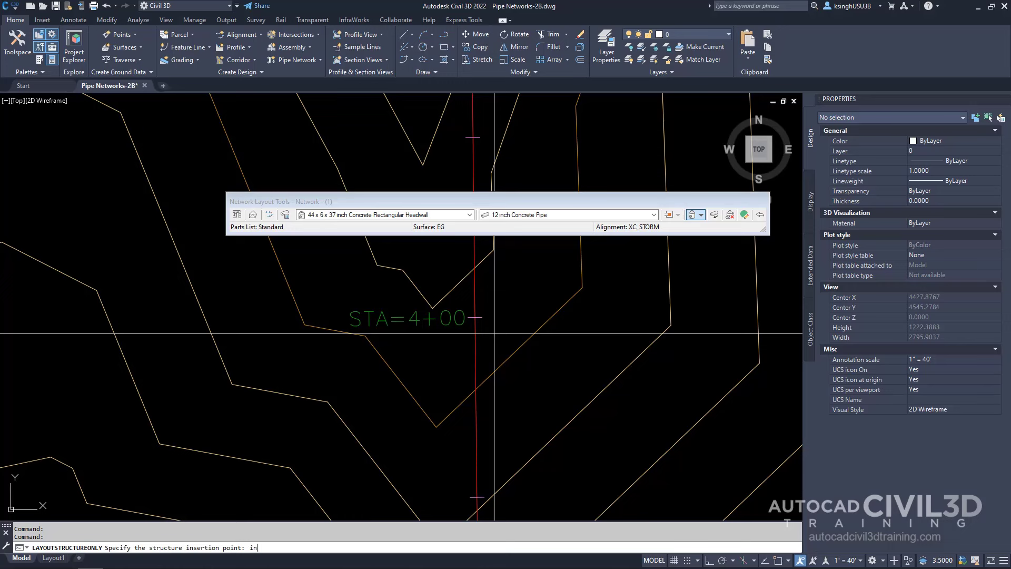
{"action": "key", "text": "Return"}
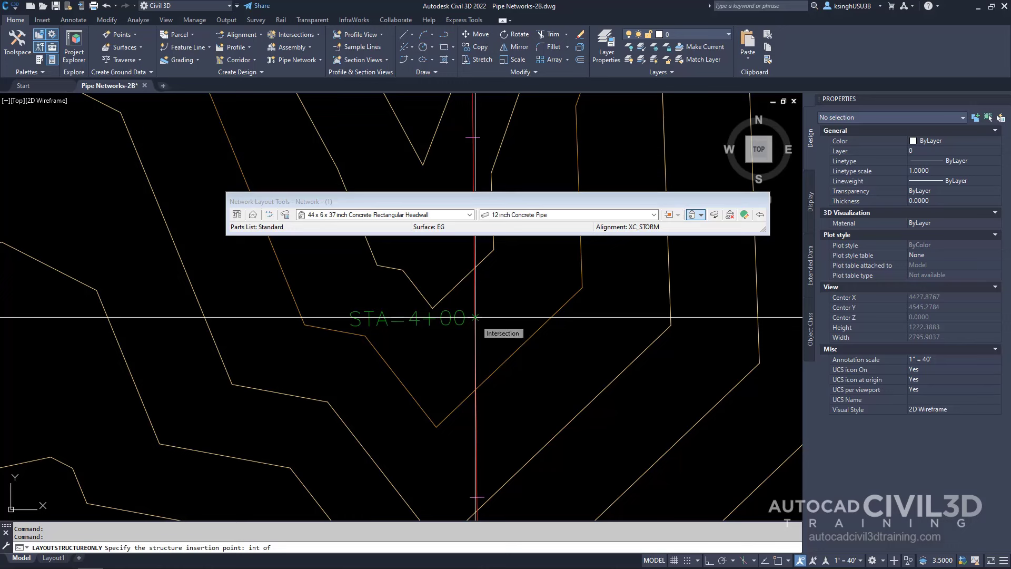
{"action": "left_click", "coordinate": [474, 317]}
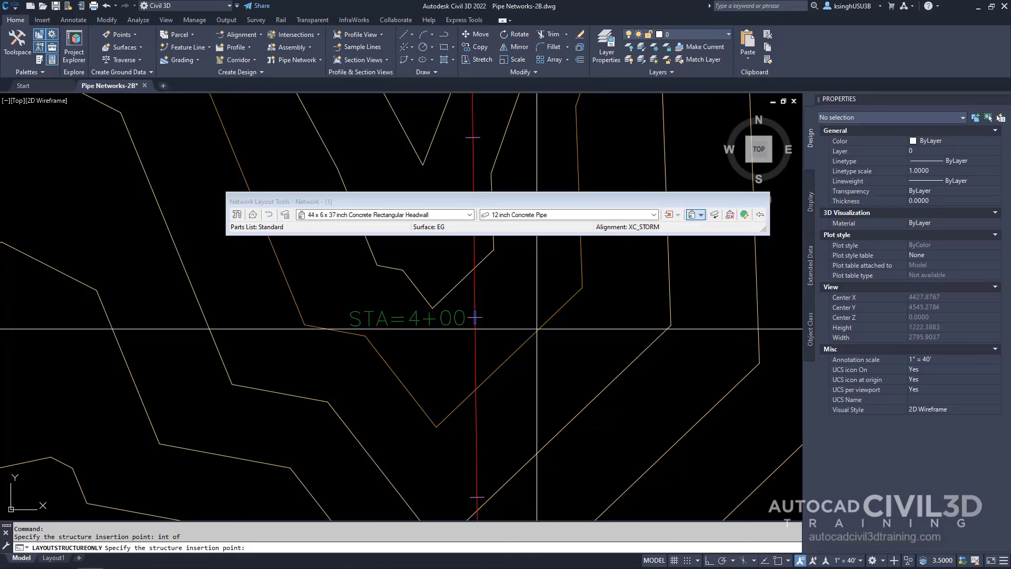
{"action": "key", "text": "Return"}
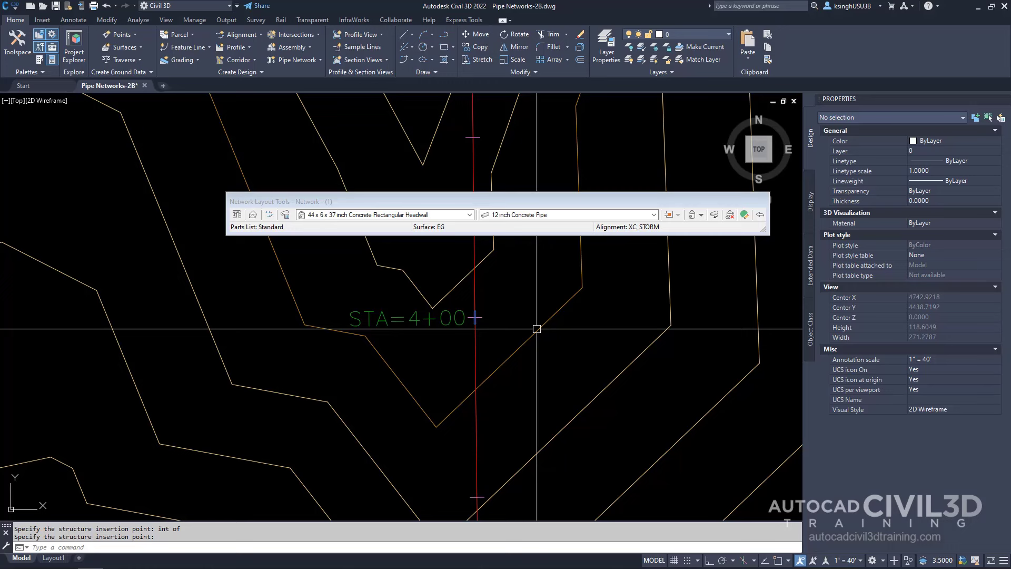
Set the layout to pipes only with the 24 inch Concrete Pipe and toggle the upslope/downslope drawing direction.
{"action": "left_click", "coordinate": [703, 215]}
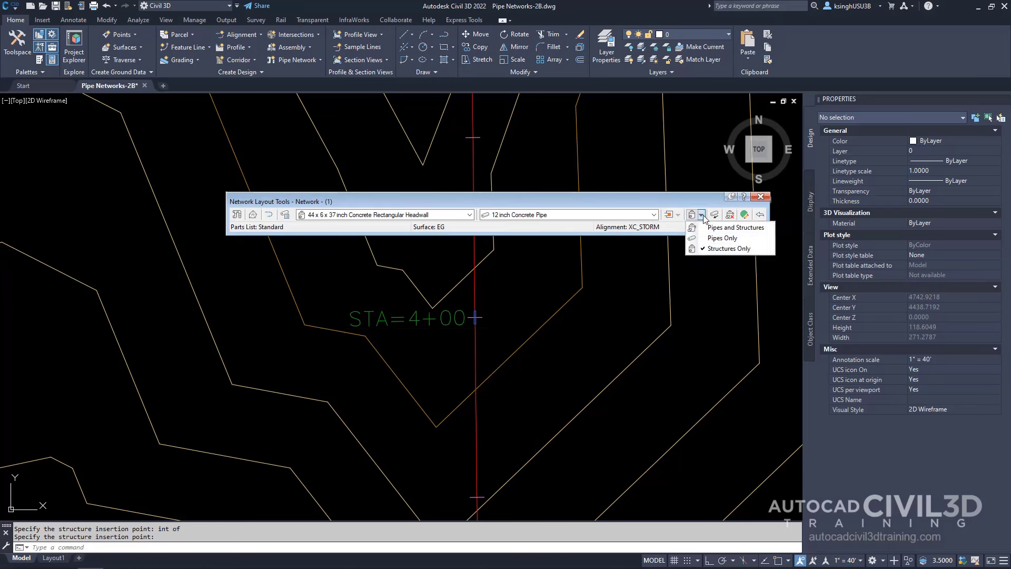
{"action": "left_click", "coordinate": [750, 238]}
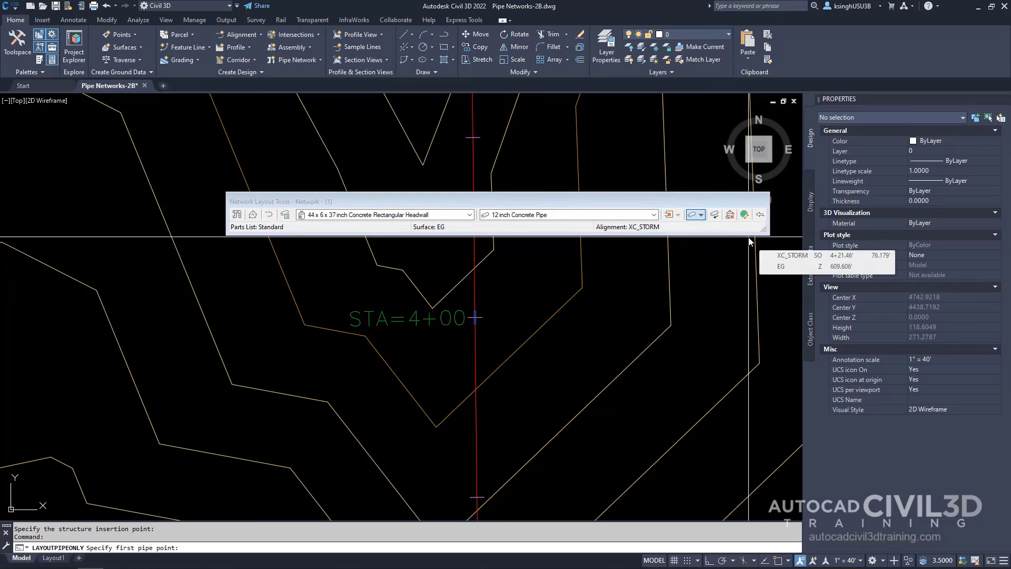
{"action": "left_click", "coordinate": [654, 216]}
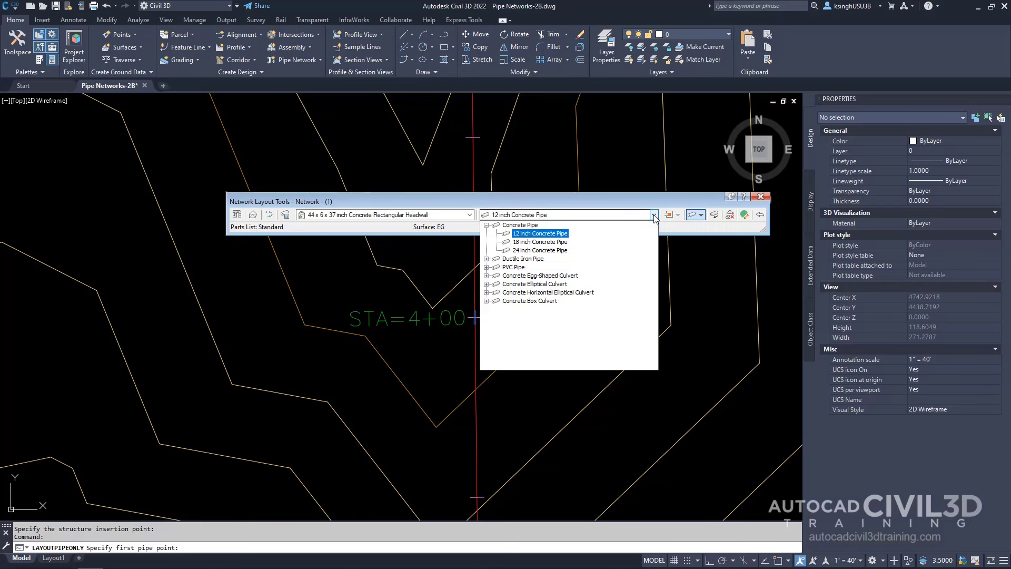
{"action": "left_click", "coordinate": [547, 252]}
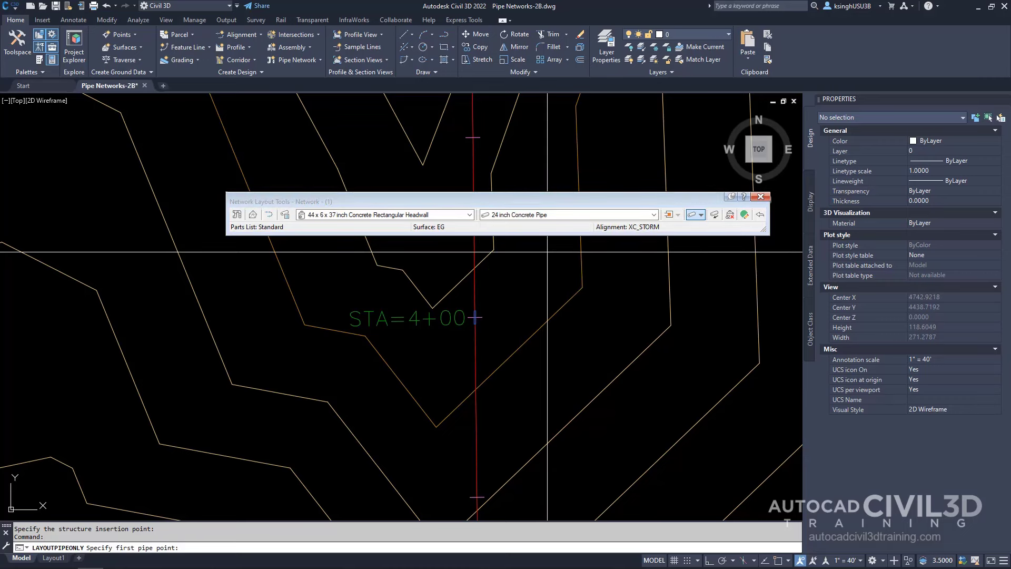
{"action": "left_click", "coordinate": [716, 219]}
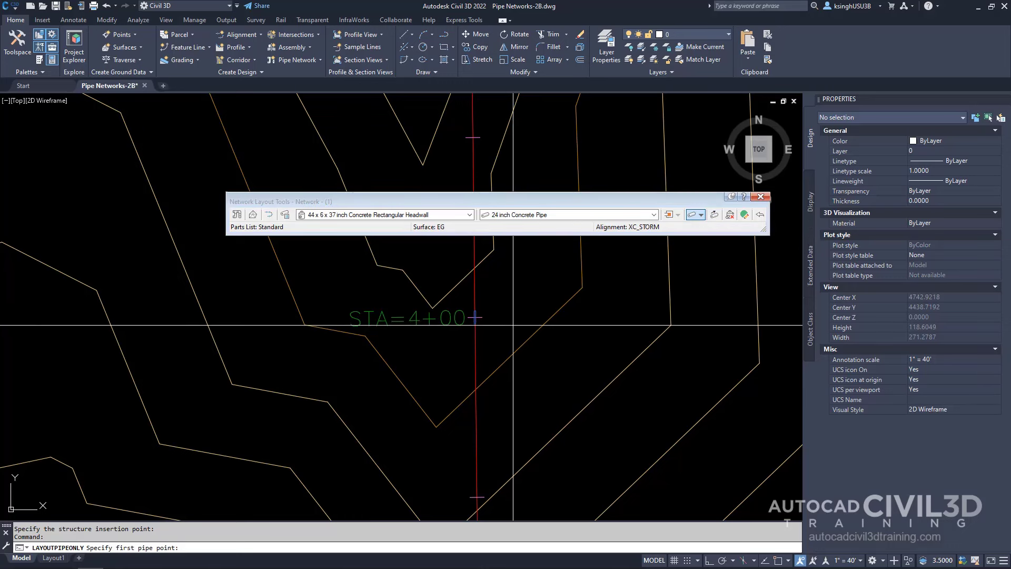
Lay a pipe from the headwall at XC_STORM station 4+00 to the existing structure near ROAD1 station 8+00.
{"action": "left_click", "coordinate": [478, 323]}
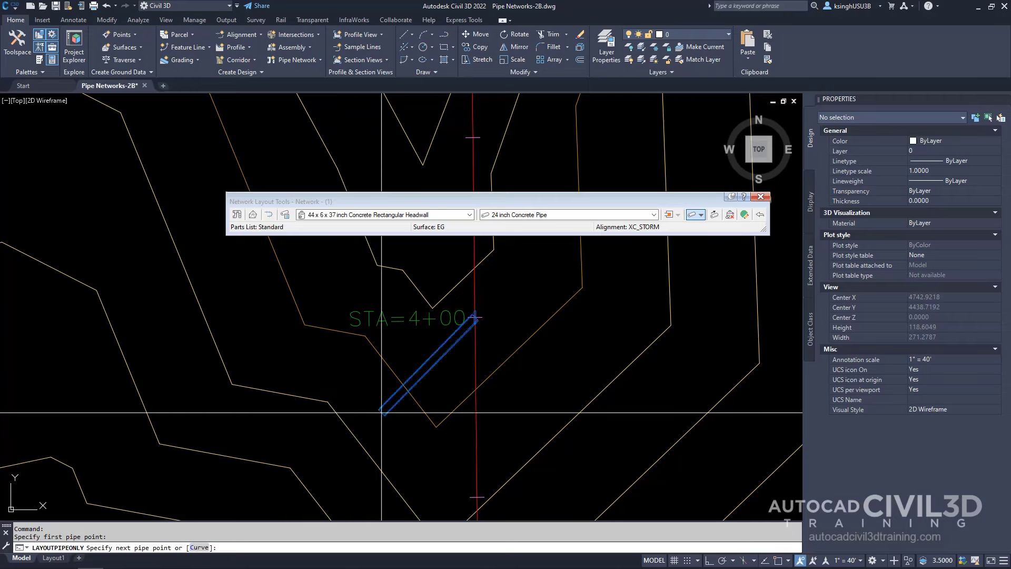
{"action": "scroll", "coordinate": [609, 393], "scroll_direction": "down", "scroll_amount": 8}
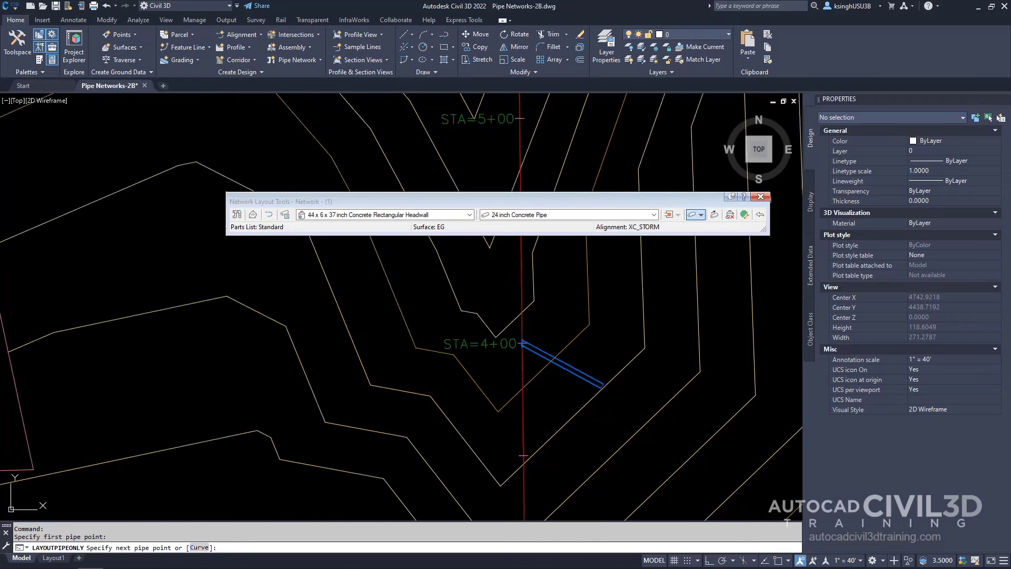
{"action": "mouse_move", "coordinate": [615, 369]}
{"action": "middle_mouse_down"}
{"action": "mouse_move", "coordinate": [619, 304]}
{"action": "mouse_move", "coordinate": [617, 353]}
{"action": "middle_mouse_up"}
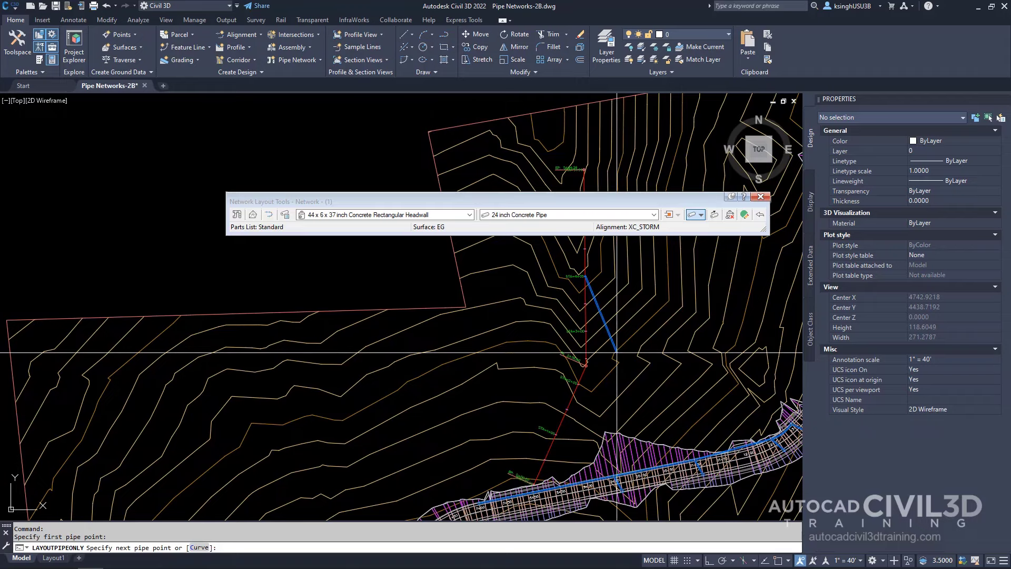
{"action": "middle_click_drag", "start_coordinate": [556, 461], "coordinate": [578, 358]}
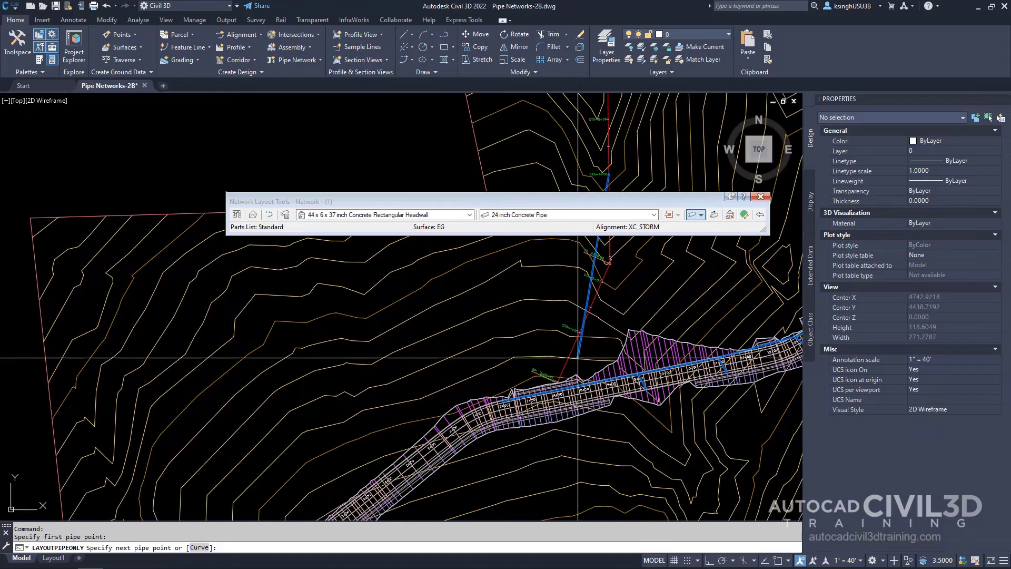
{"action": "scroll", "coordinate": [578, 358], "scroll_direction": "up", "scroll_amount": 4}
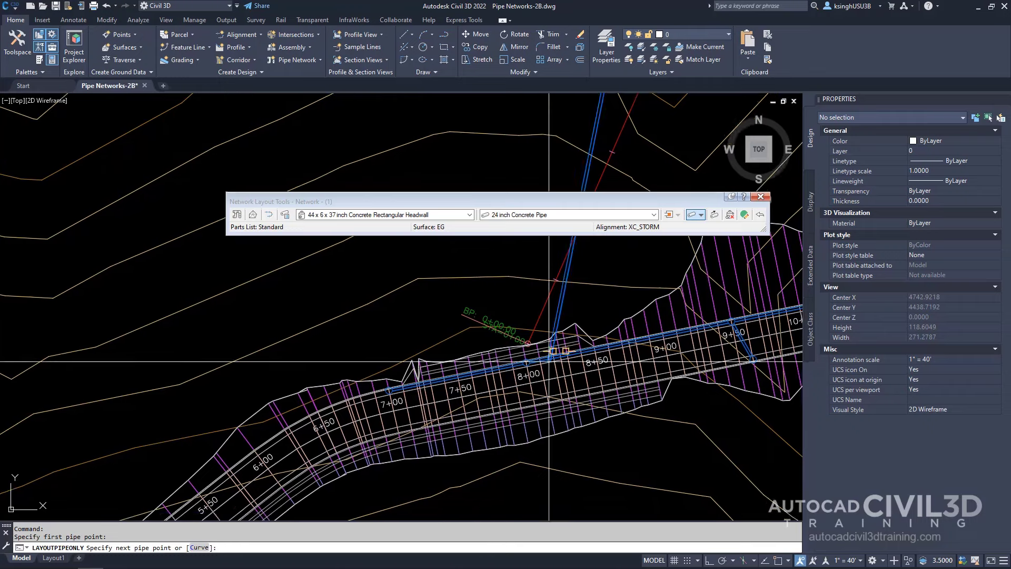
{"action": "scroll", "coordinate": [549, 361], "scroll_direction": "up", "scroll_amount": 3}
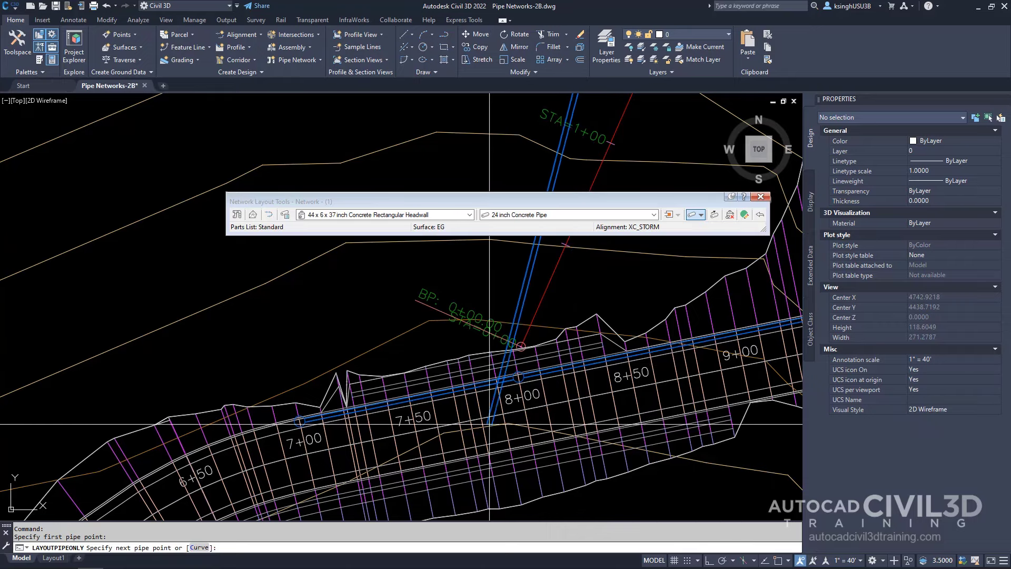
{"action": "left_click", "coordinate": [520, 374]}
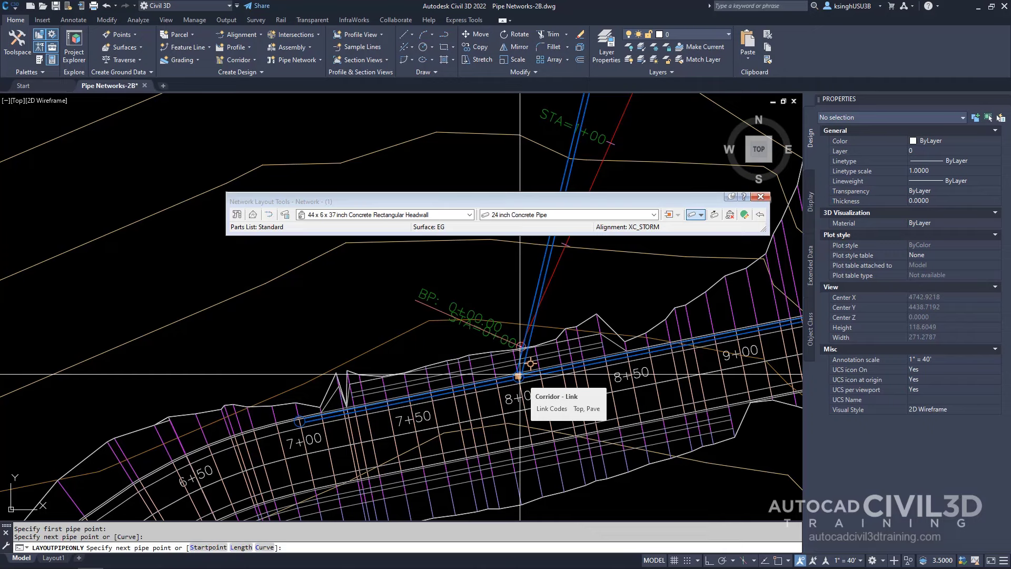
Finish the pipe layout and rotate the headwall at XC_STORM station 4+00 so it sits perpendicular to the connecting pipe.
{"action": "key", "text": "Return"}
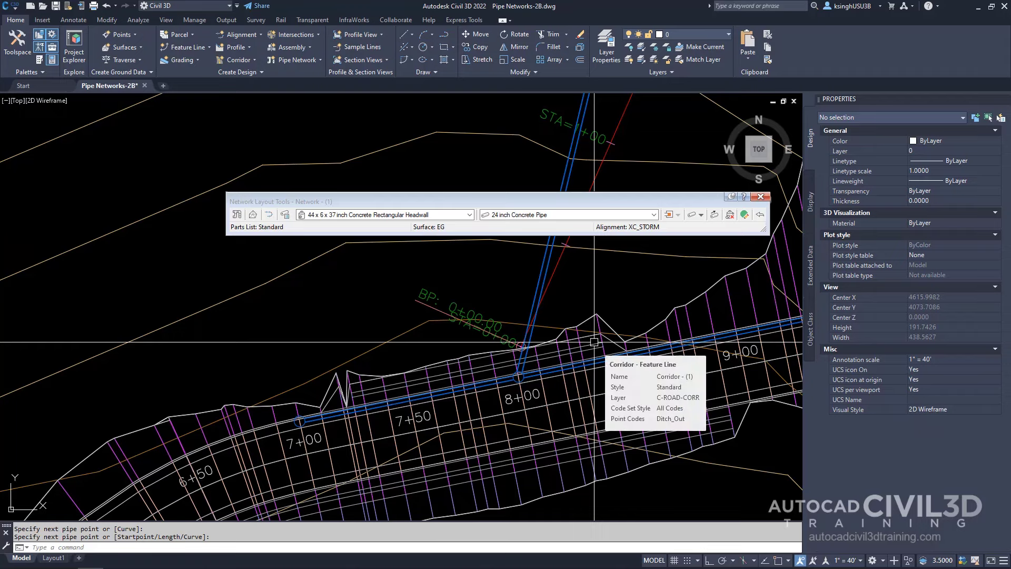
{"action": "scroll", "coordinate": [594, 341], "scroll_direction": "down", "scroll_amount": 8}
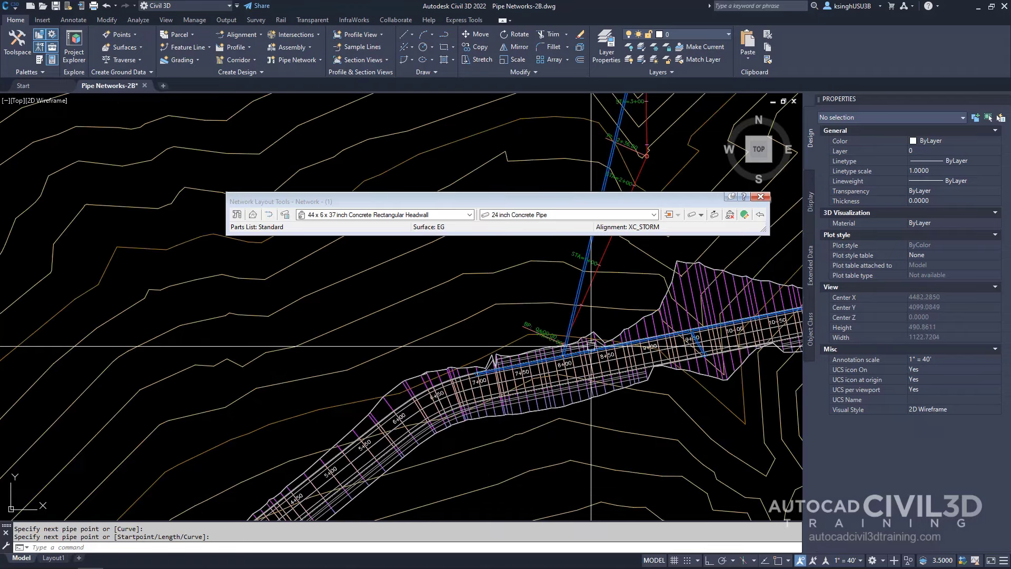
{"action": "scroll", "coordinate": [585, 343], "scroll_direction": "up", "scroll_amount": 14}
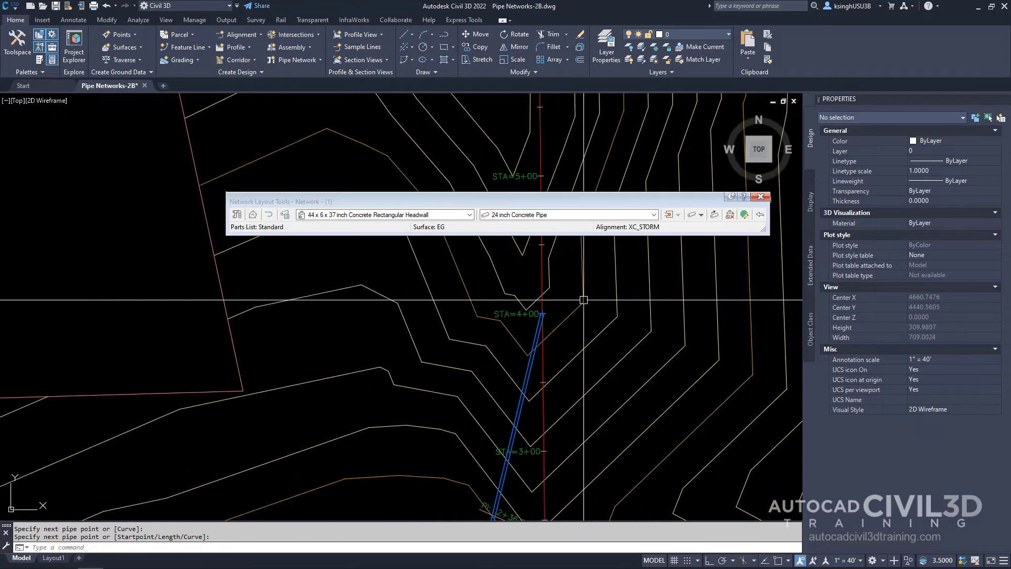
{"action": "scroll", "coordinate": [533, 339], "scroll_direction": "up", "scroll_amount": 2}
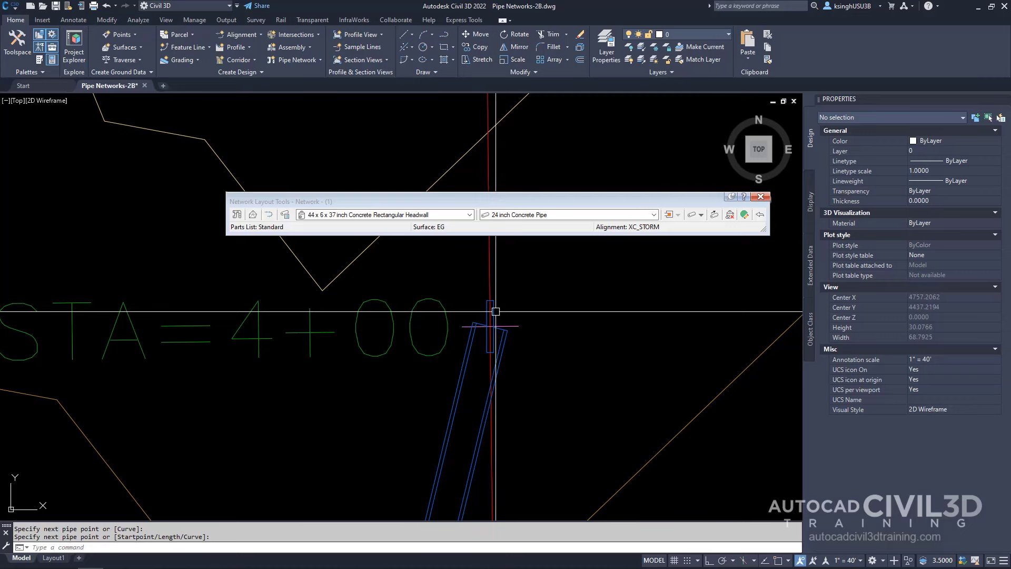
{"action": "left_click", "coordinate": [495, 311]}
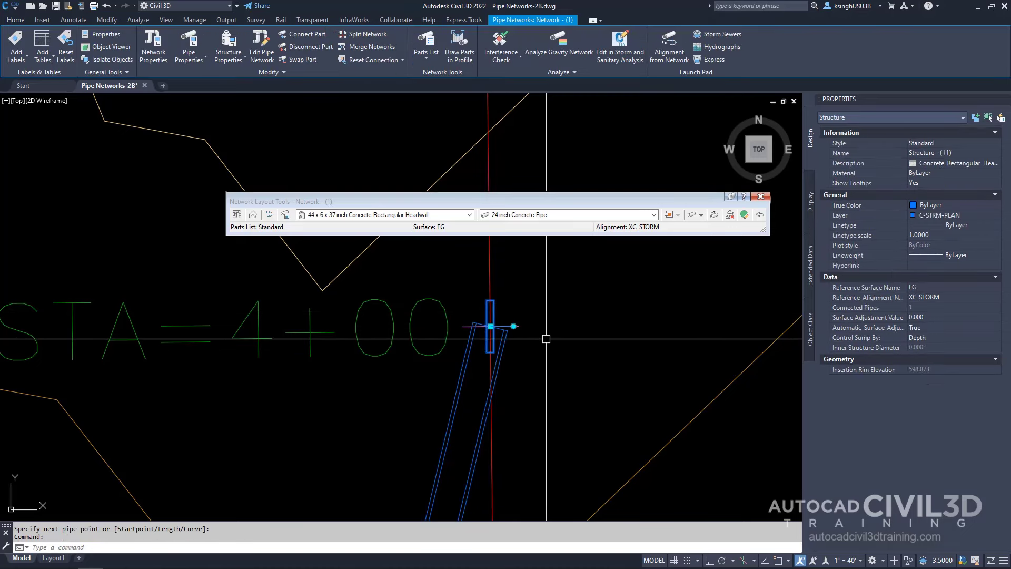
{"action": "key", "text": "Return"}
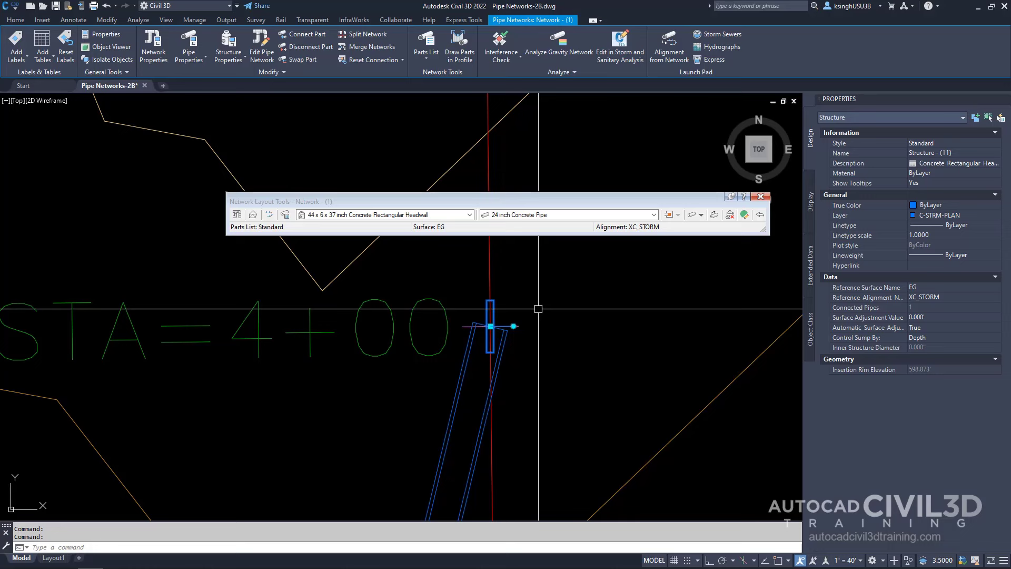
{"action": "left_click", "coordinate": [514, 326]}
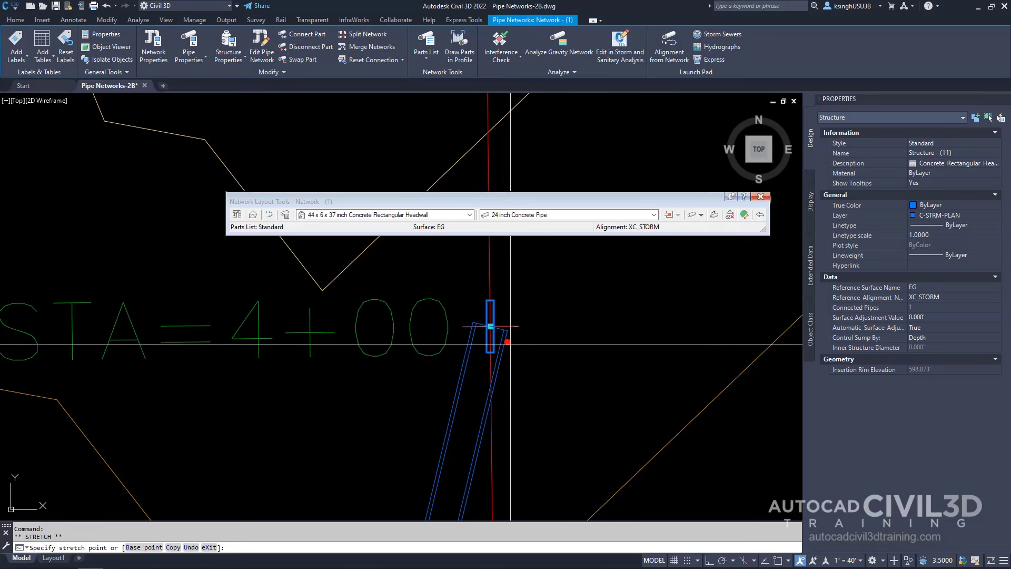
{"action": "left_click", "coordinate": [478, 372]}
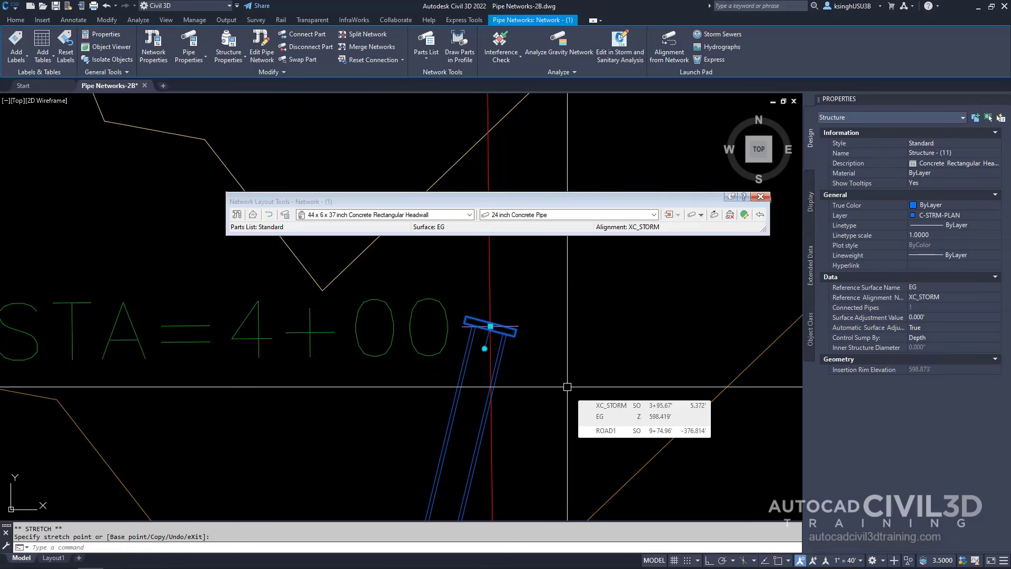
{"action": "key", "text": "Escape"}
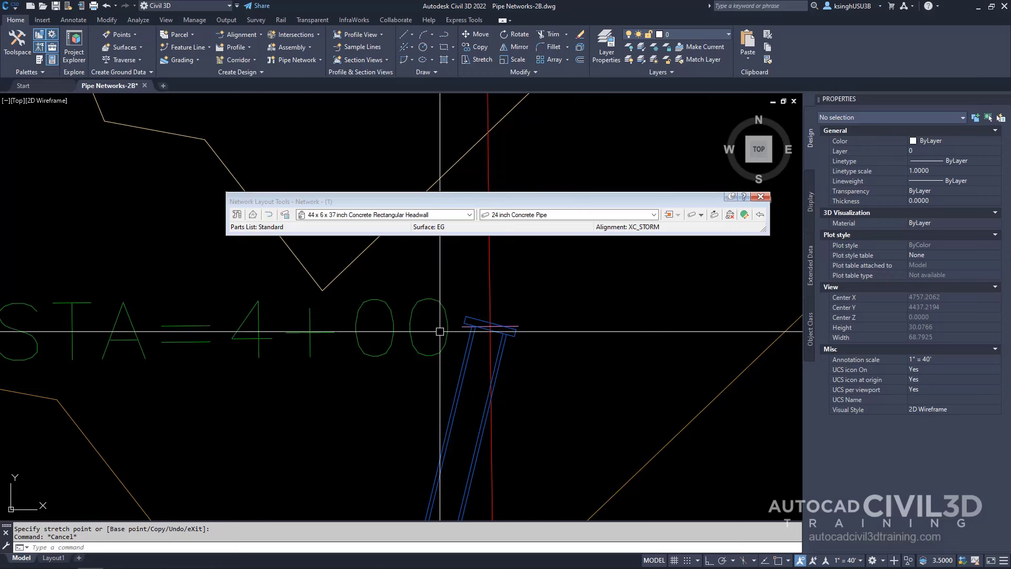
List the pipes of Network - (1) in Toolspace and widen the view to read each pipe's status, name and description.
{"action": "left_click", "coordinate": [17, 45]}
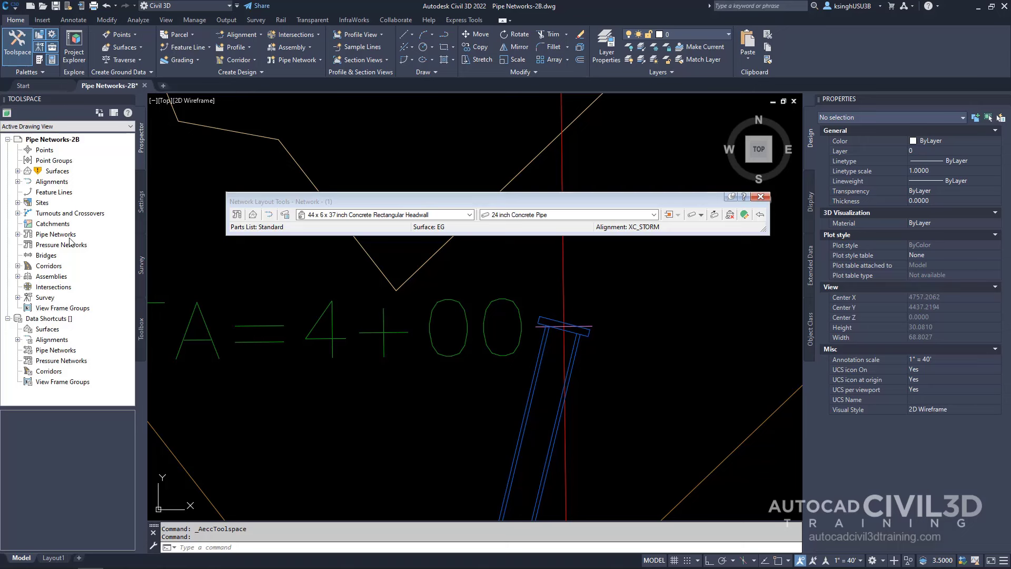
{"action": "left_click", "coordinate": [18, 235]}
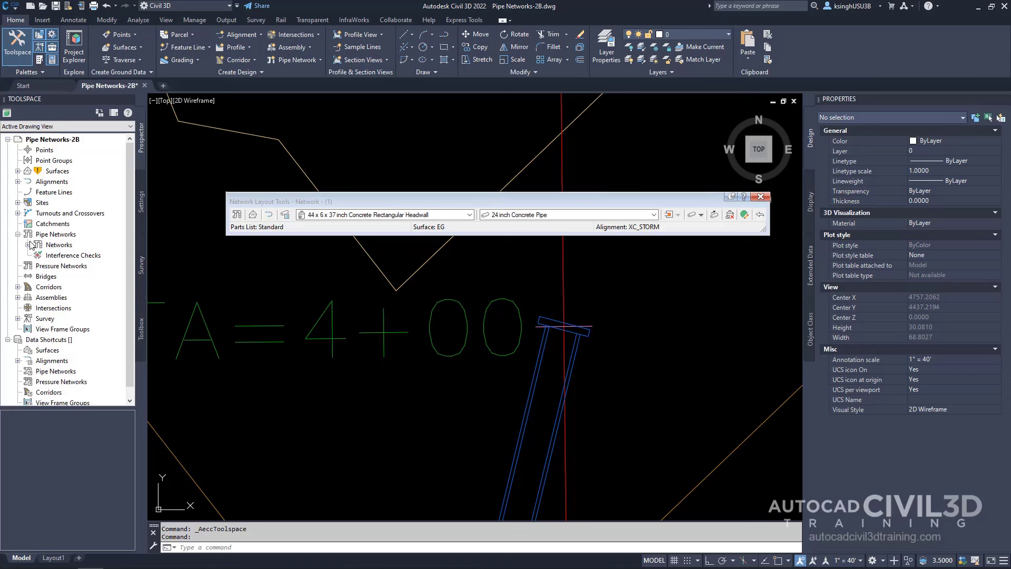
{"action": "left_click", "coordinate": [28, 245]}
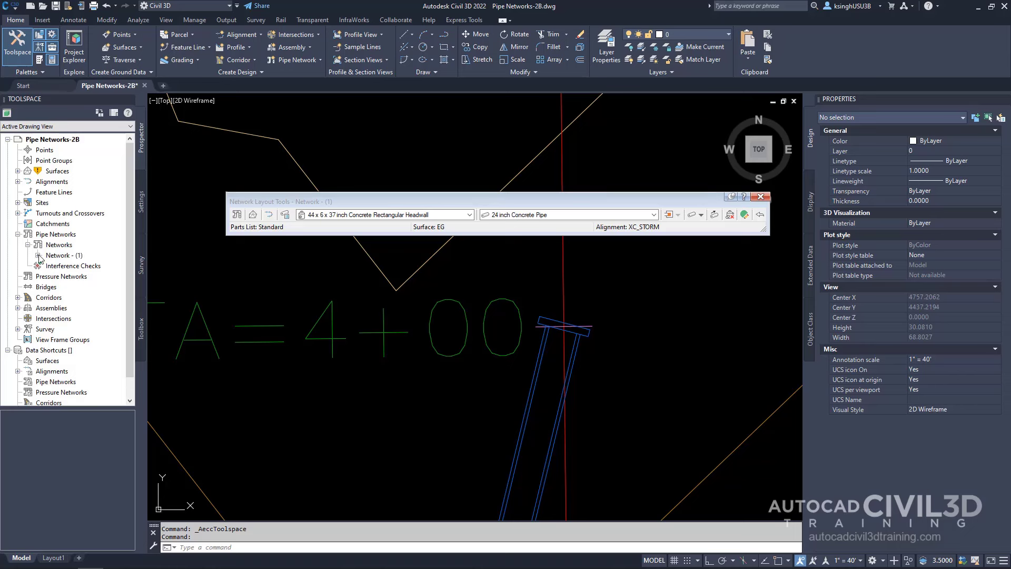
{"action": "left_click", "coordinate": [38, 256]}
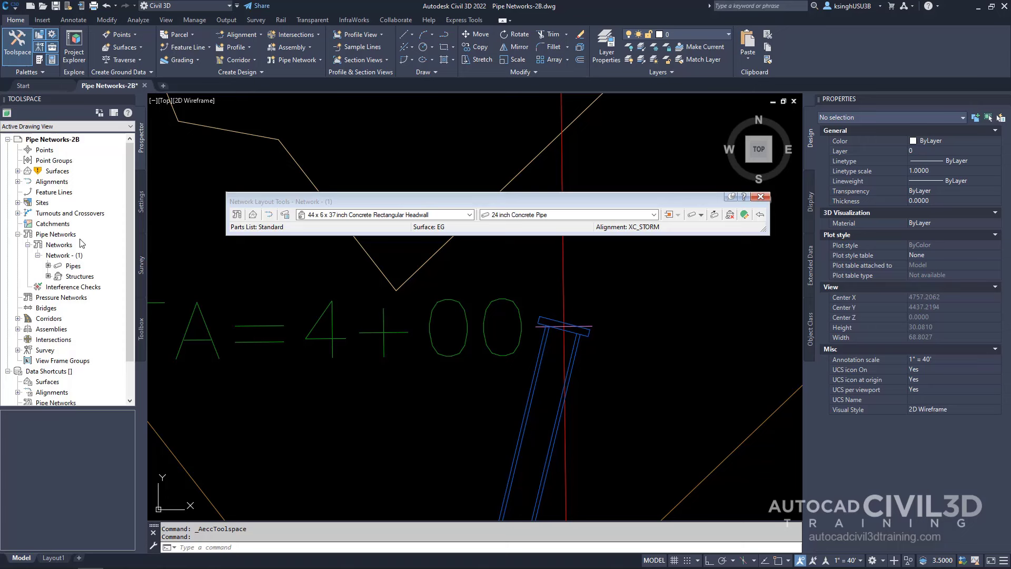
{"action": "left_click", "coordinate": [75, 266]}
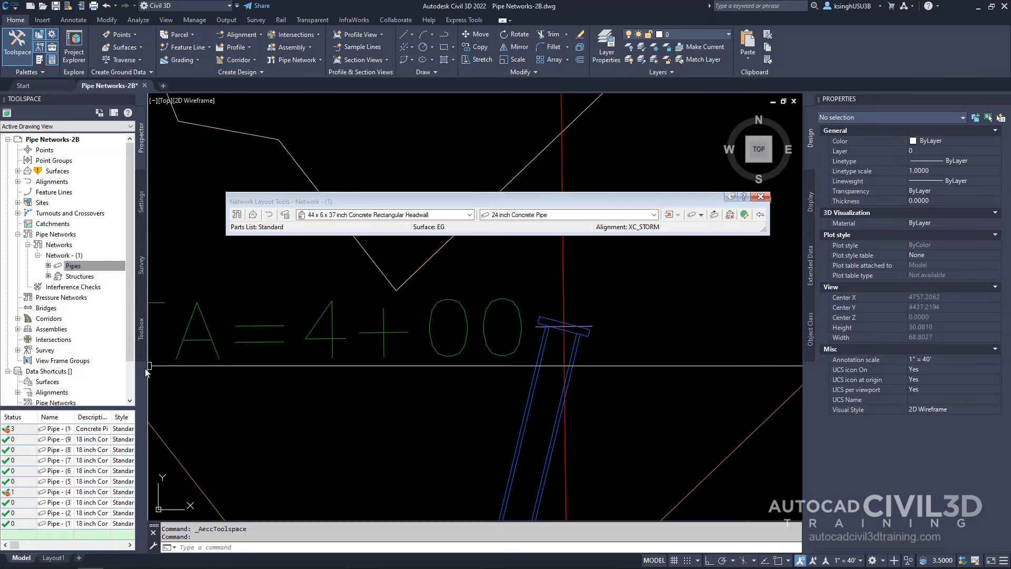
{"action": "left_click_drag", "start_coordinate": [267, 371], "coordinate": [270, 371]}
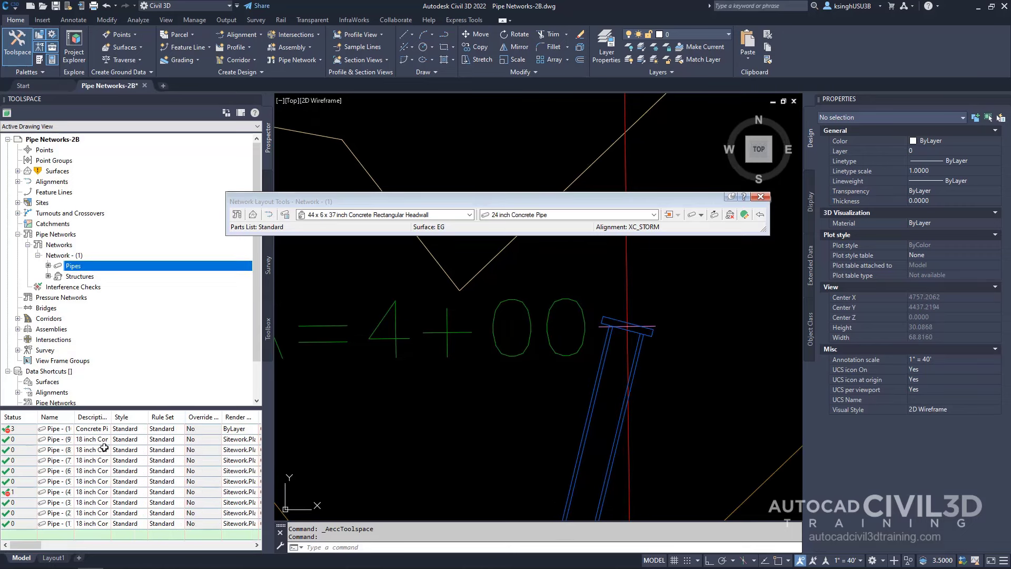
{"action": "left_click_drag", "start_coordinate": [75, 417], "coordinate": [99, 422]}
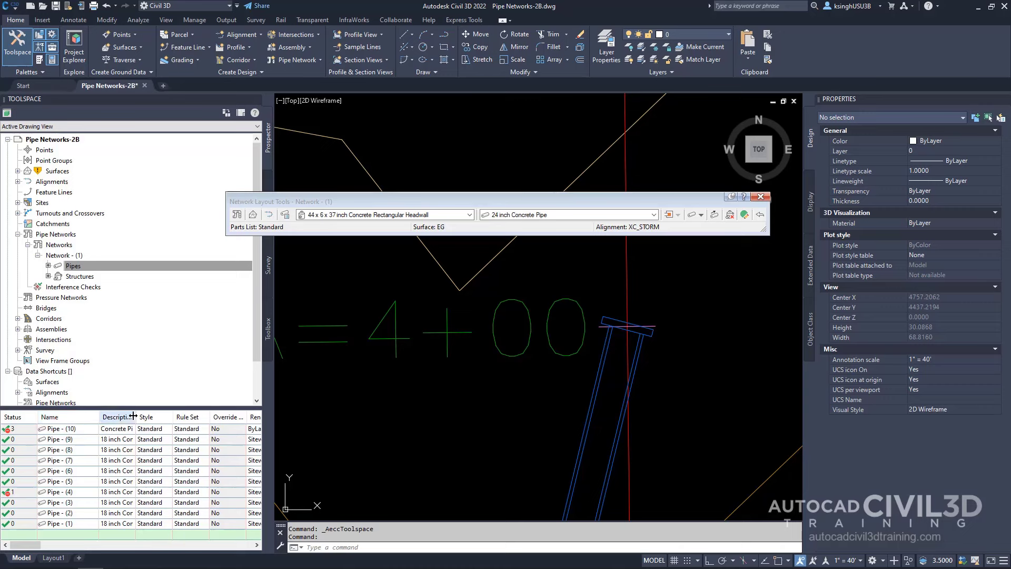
{"action": "left_click_drag", "start_coordinate": [134, 416], "coordinate": [199, 415]}
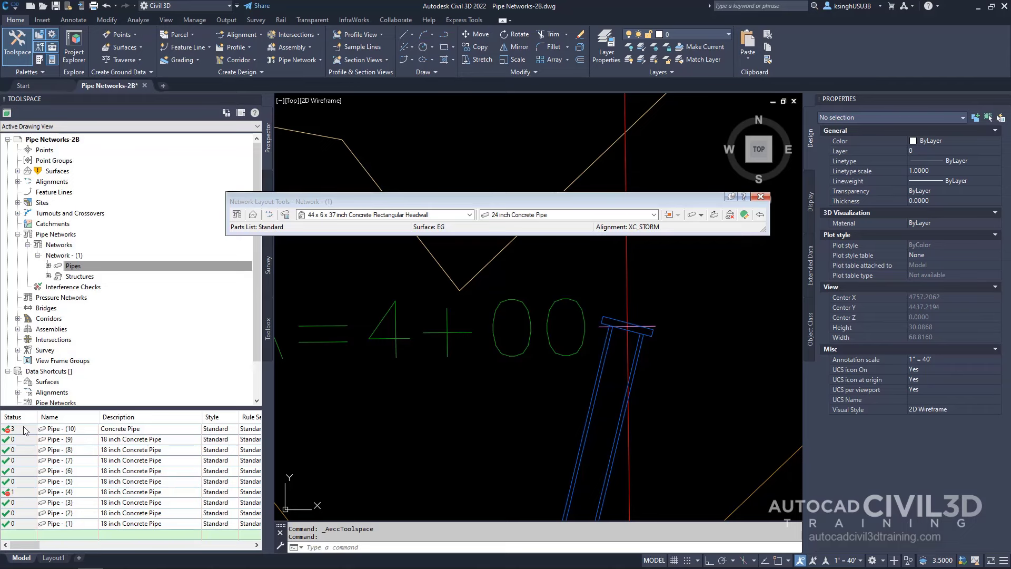
Zoom the drawing to Pipe - (10) from the network's pipe list.
{"action": "left_click", "coordinate": [24, 430]}
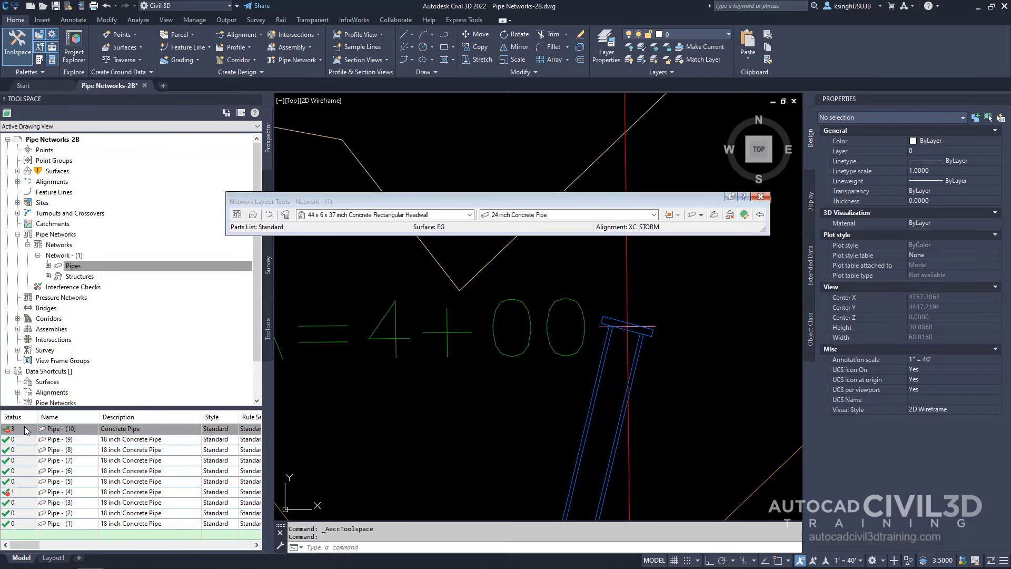
{"action": "right_click", "coordinate": [24, 430]}
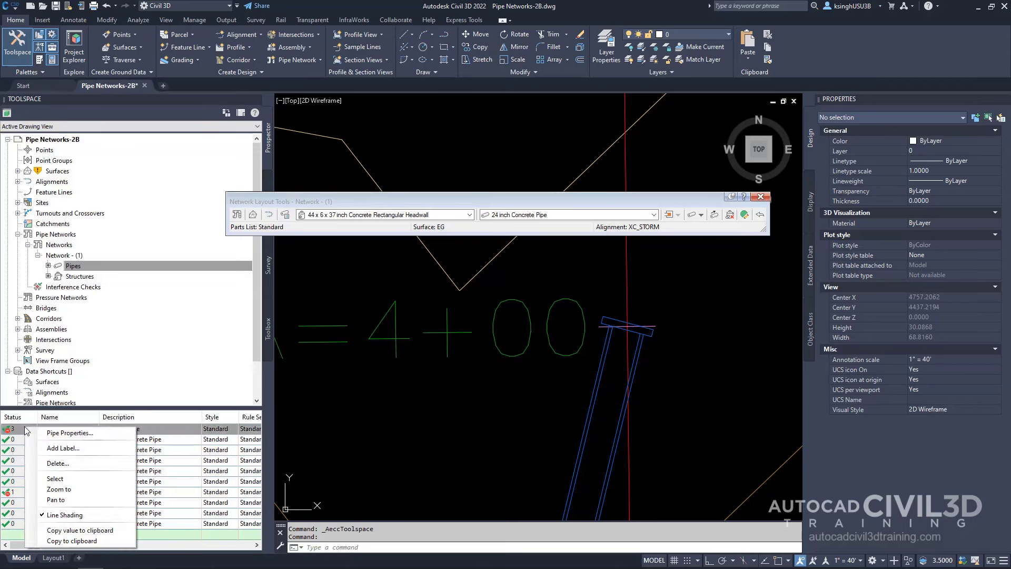
{"action": "left_click", "coordinate": [62, 490]}
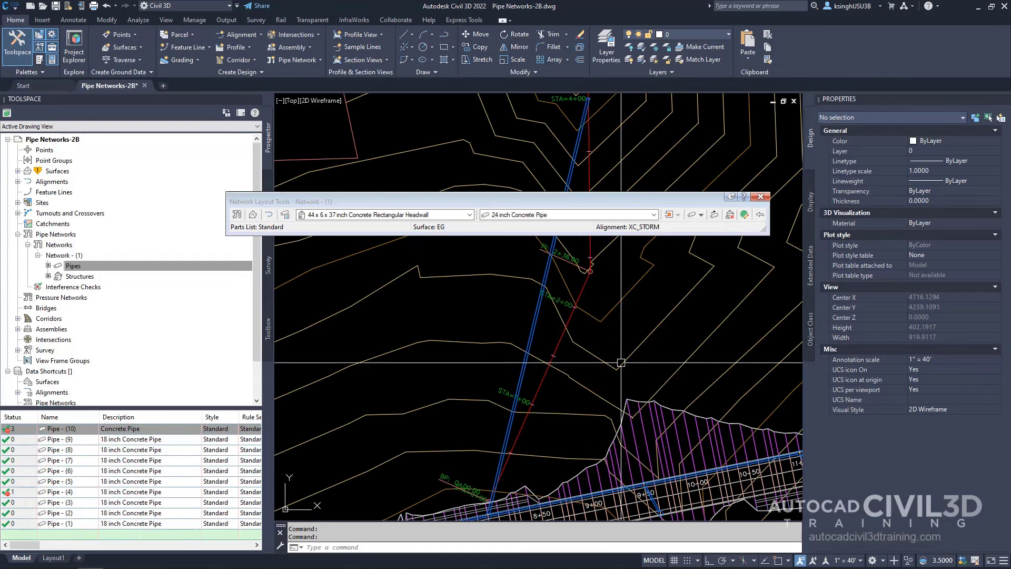
Close the network layout tools and reopen network editing from the pipe running to the headwall.
{"action": "left_click", "coordinate": [761, 198]}
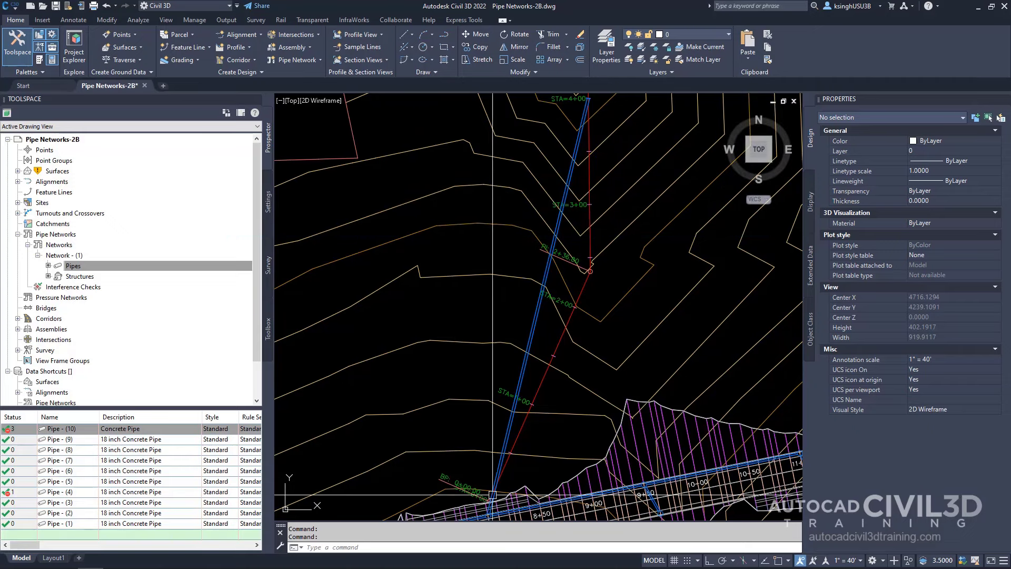
{"action": "mouse_move", "coordinate": [481, 325]}
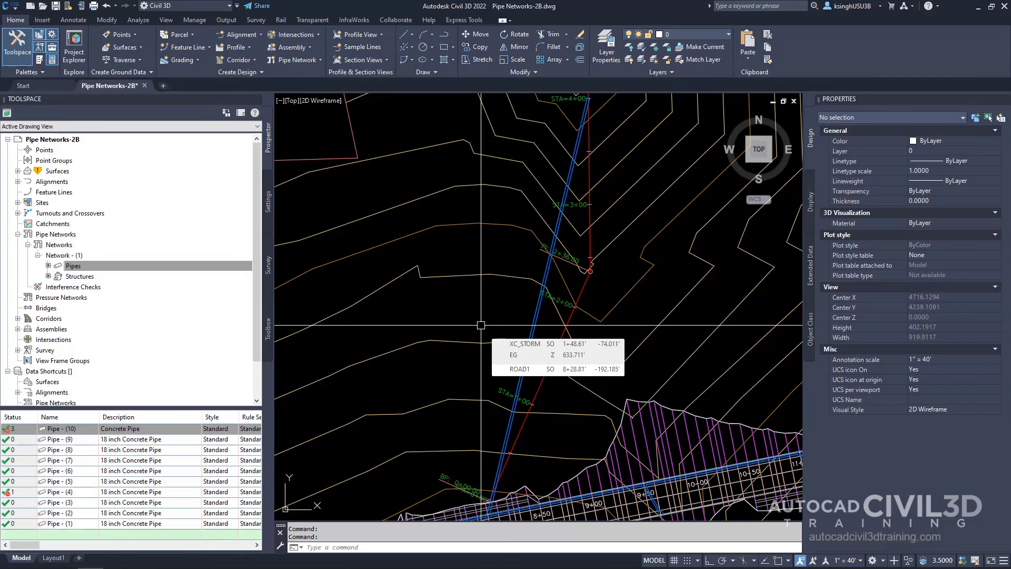
{"action": "left_click", "coordinate": [535, 320]}
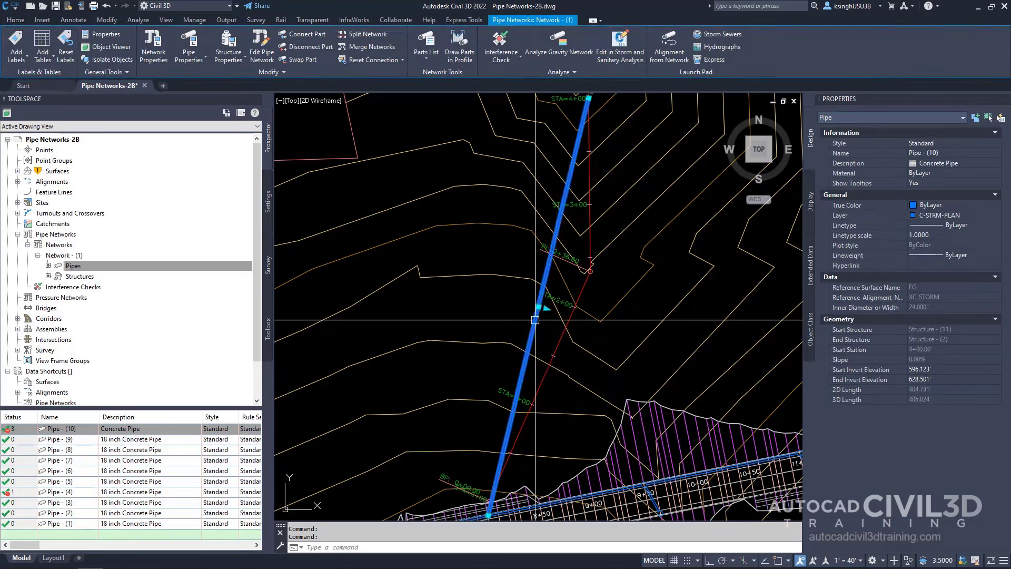
{"action": "right_click", "coordinate": [550, 340]}
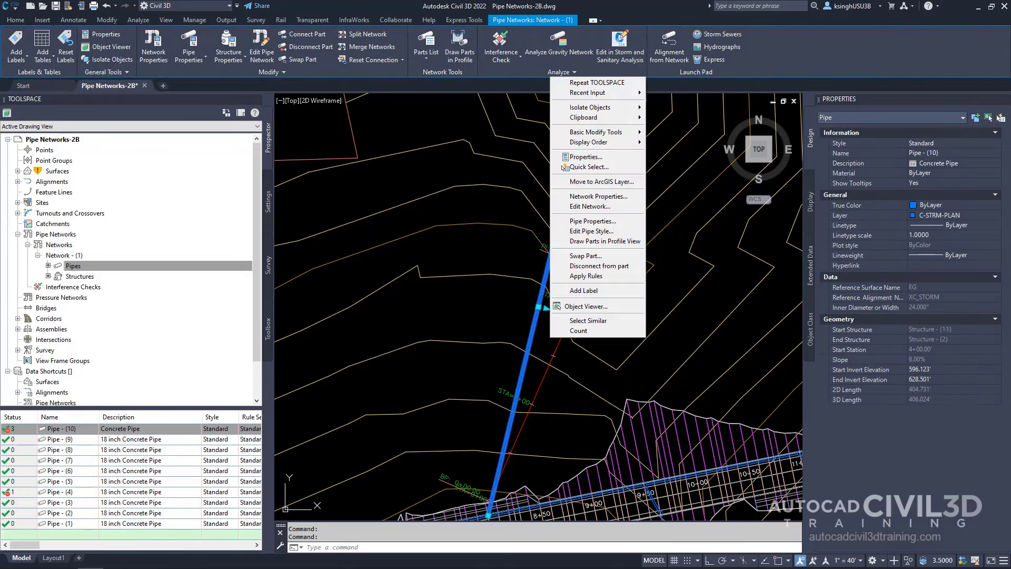
{"action": "left_click", "coordinate": [618, 208]}
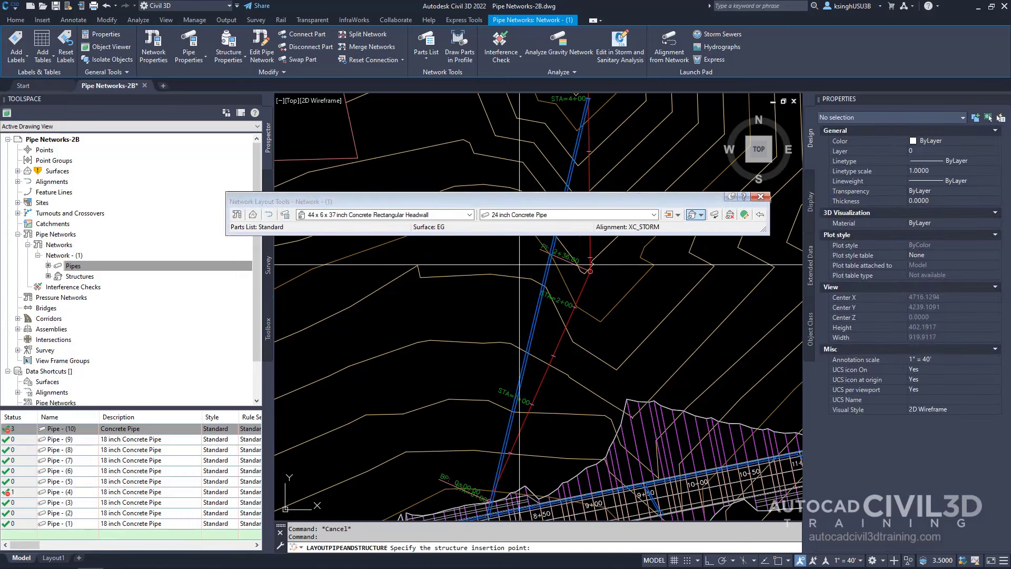
Choose the Eccentric Structure 48 dia 18 frame 24 cone 5 wall 6 floor and set the layout to structures only.
{"action": "left_click", "coordinate": [468, 214]}
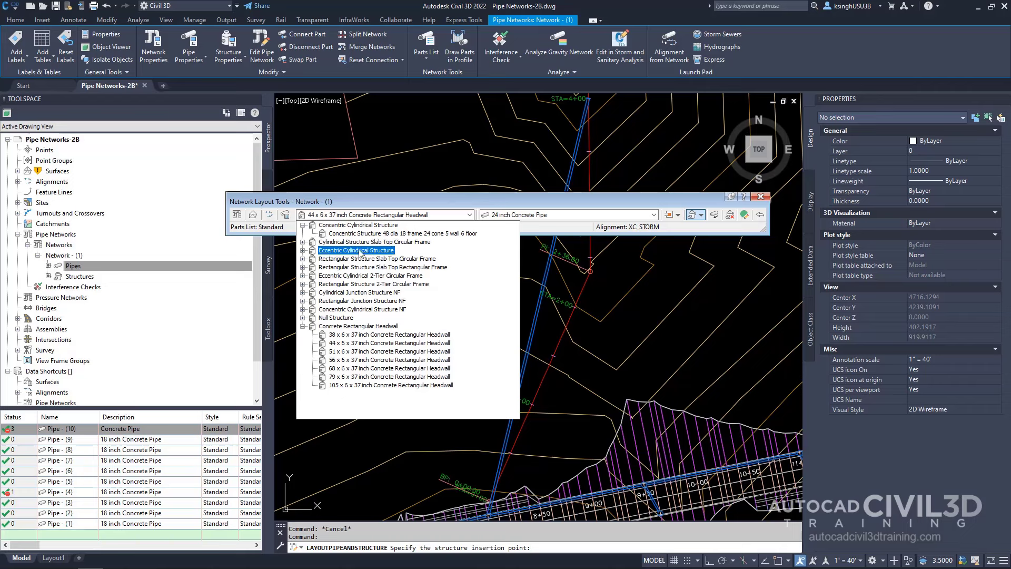
{"action": "left_click", "coordinate": [303, 251]}
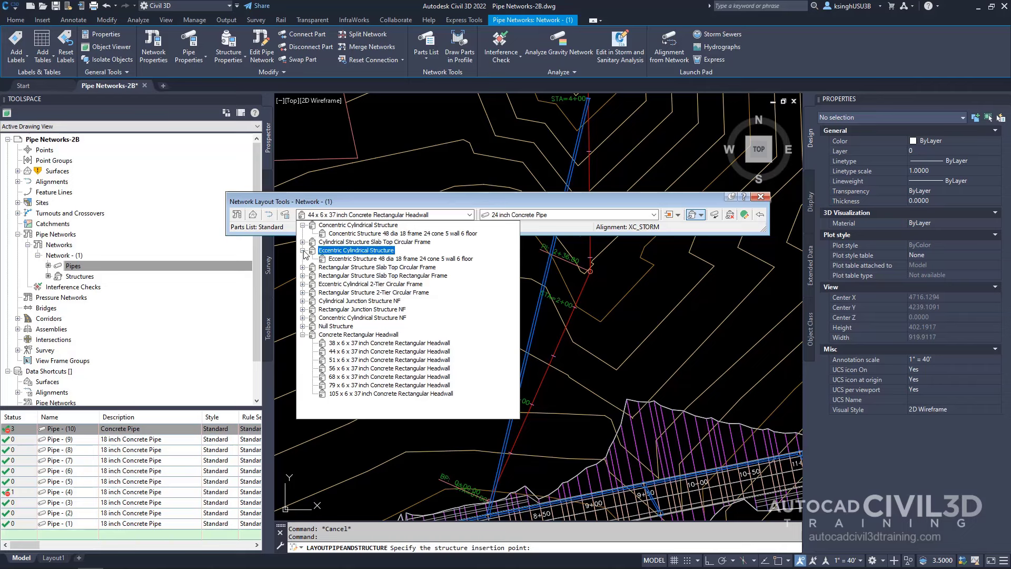
{"action": "left_click", "coordinate": [433, 258]}
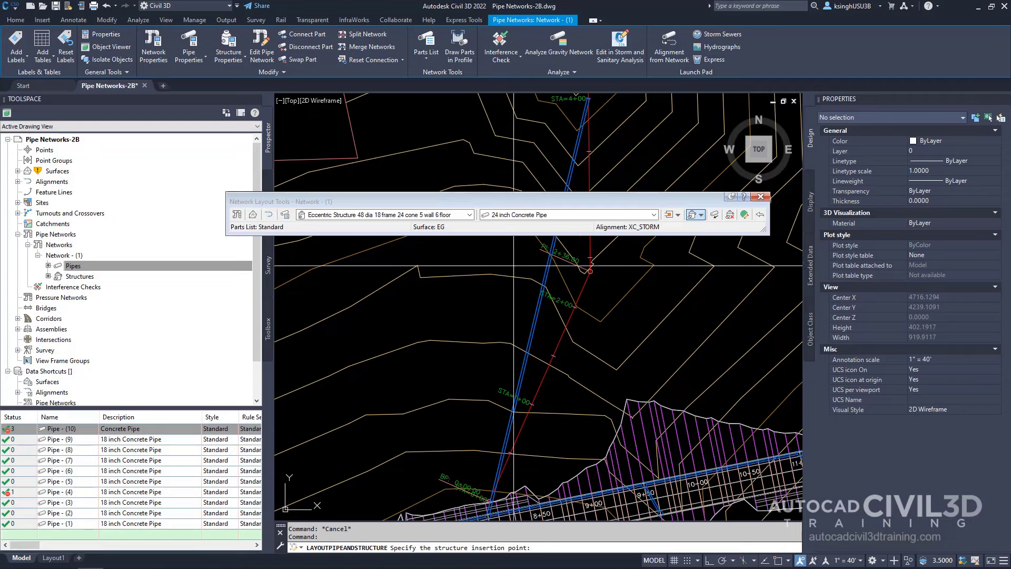
{"action": "left_click", "coordinate": [702, 214]}
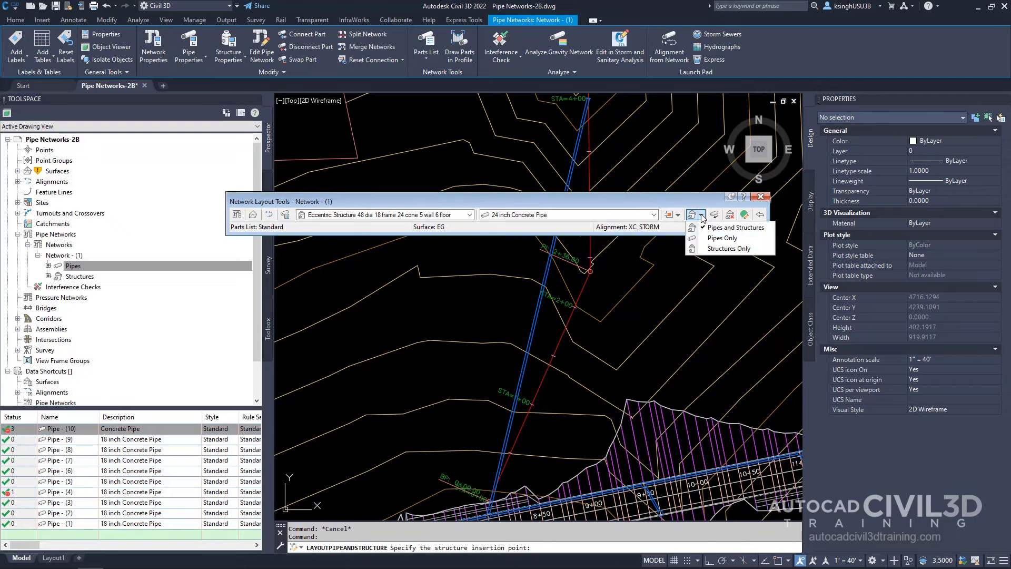
{"action": "left_click", "coordinate": [746, 251]}
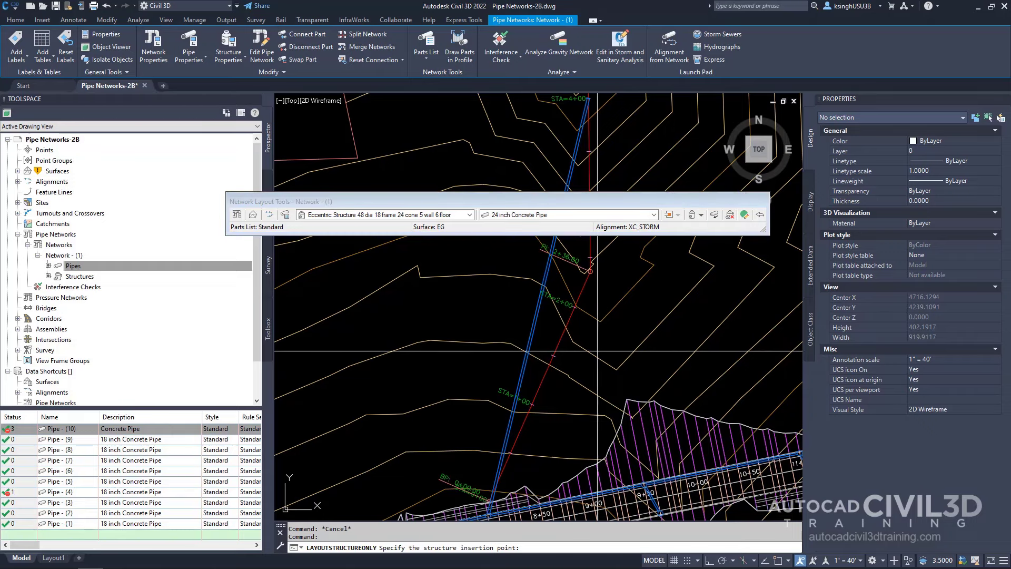
Insert the eccentric structure on the headwall pipe near XC_STORM station 2+00, about halfway along its length.
{"action": "scroll", "coordinate": [598, 350], "scroll_direction": "up", "scroll_amount": 4}
{"action": "mouse_move", "coordinate": [597, 350]}
{"action": "middle_mouse_down"}
{"action": "mouse_move", "coordinate": [609, 305]}
{"action": "mouse_move", "coordinate": [634, 426]}
{"action": "mouse_move", "coordinate": [564, 381]}
{"action": "middle_mouse_up"}
{"action": "scroll", "coordinate": [634, 427], "scroll_direction": "down", "scroll_amount": 2}
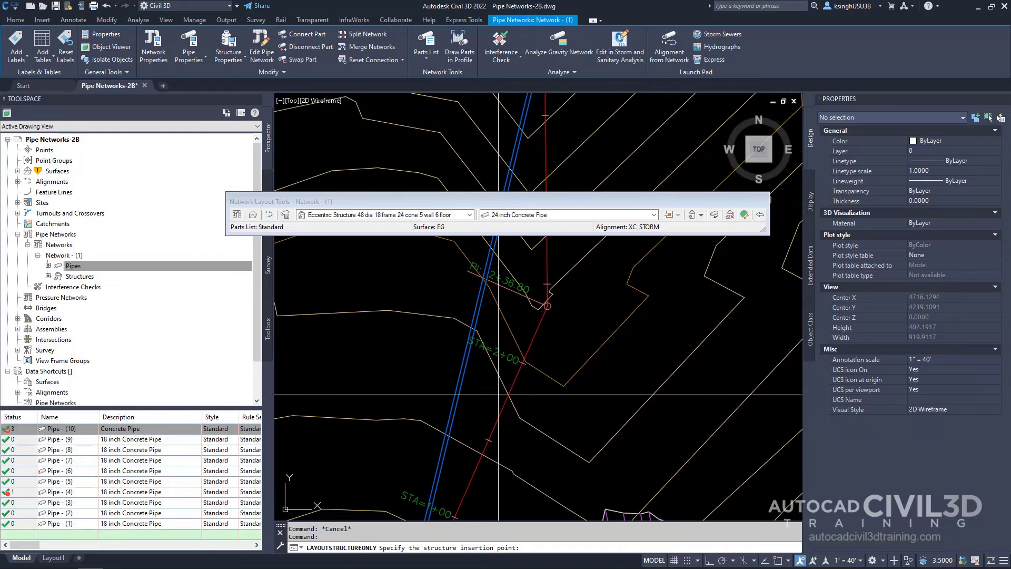
{"action": "scroll", "coordinate": [545, 377], "scroll_direction": "down", "scroll_amount": 6}
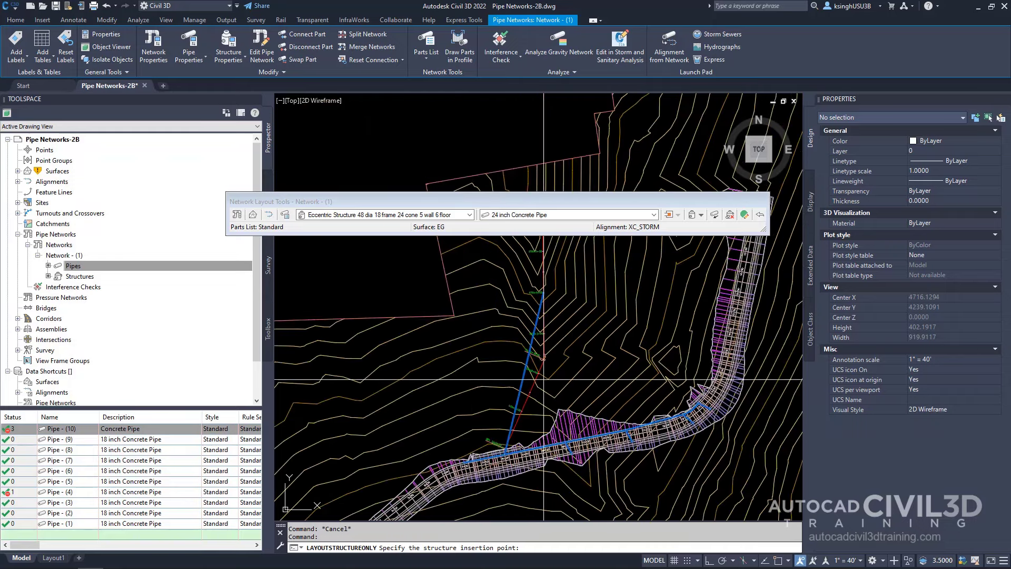
{"action": "scroll", "coordinate": [541, 376], "scroll_direction": "up", "scroll_amount": 6}
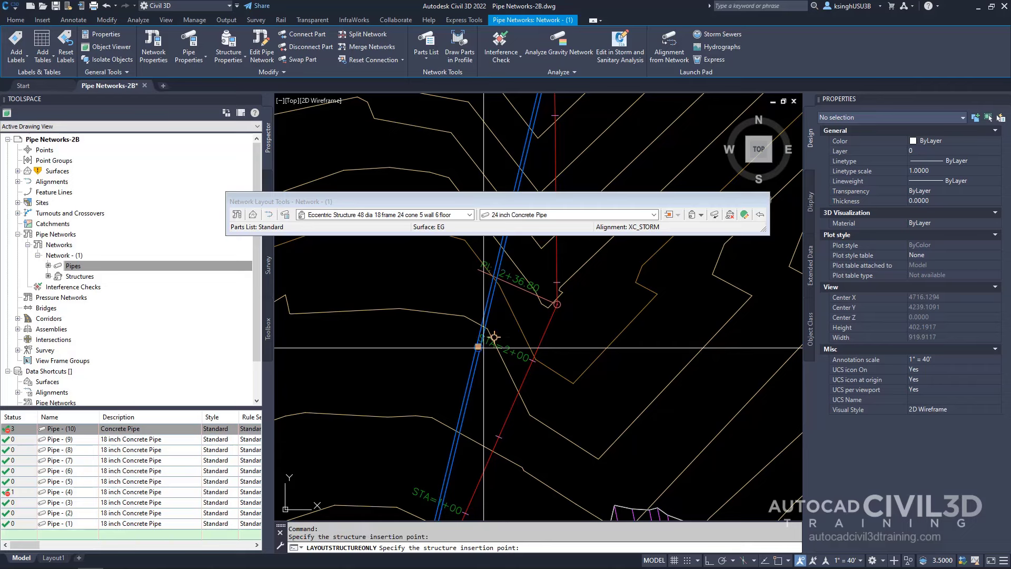
{"action": "left_click", "coordinate": [478, 347]}
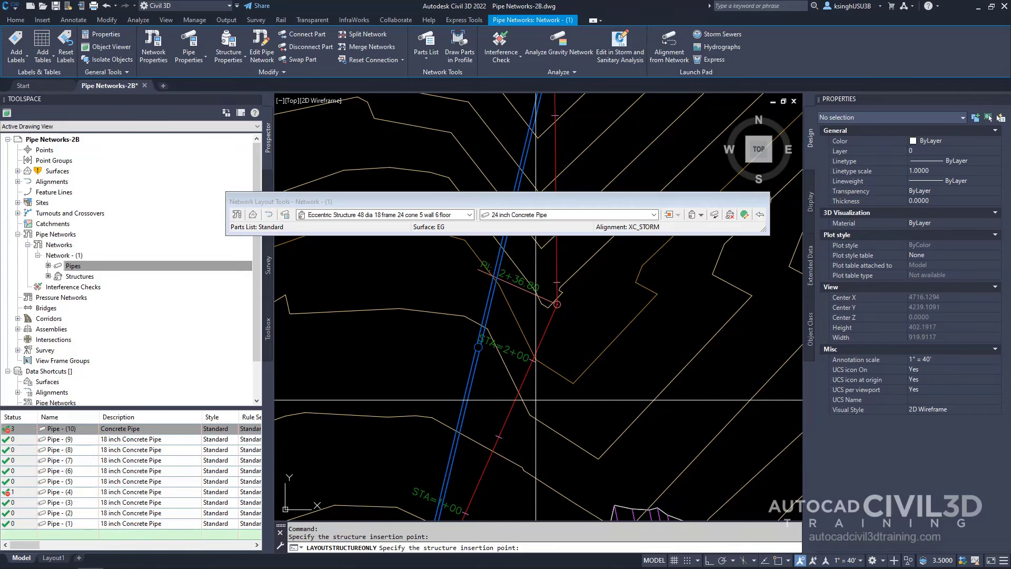
{"action": "key", "text": "Return"}
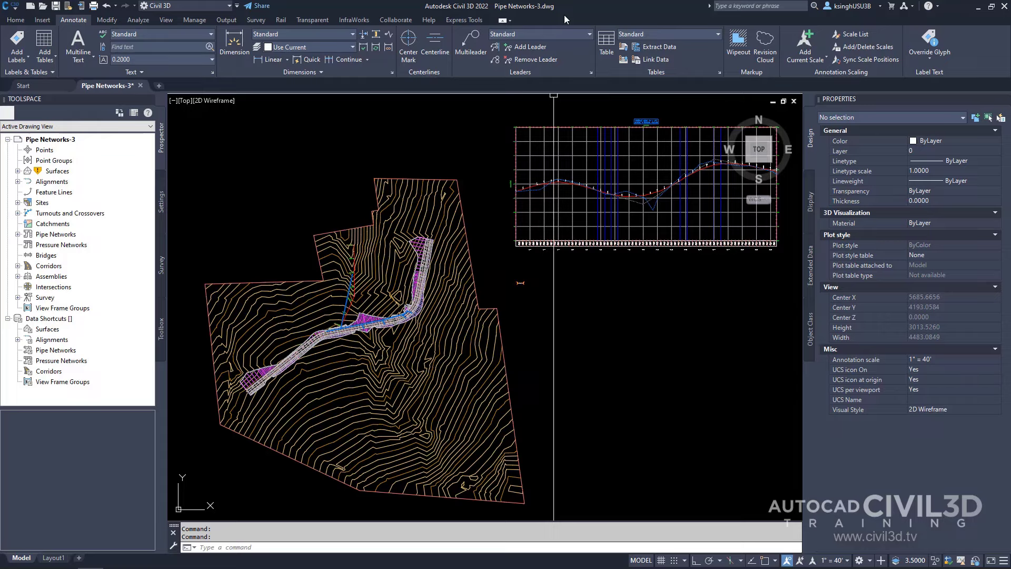
Draw the 18 inch pipe between stations 8+00 and 9+50 along ROAD1 in profile view PV - (1).
{"action": "mouse_move", "coordinate": [387, 310]}
{"action": "middle_mouse_down"}
{"action": "mouse_move", "coordinate": [447, 287]}
{"action": "mouse_move", "coordinate": [416, 285]}
{"action": "mouse_move", "coordinate": [430, 331]}
{"action": "middle_mouse_up"}
{"action": "scroll", "coordinate": [410, 265], "scroll_direction": "up", "scroll_amount": 7}
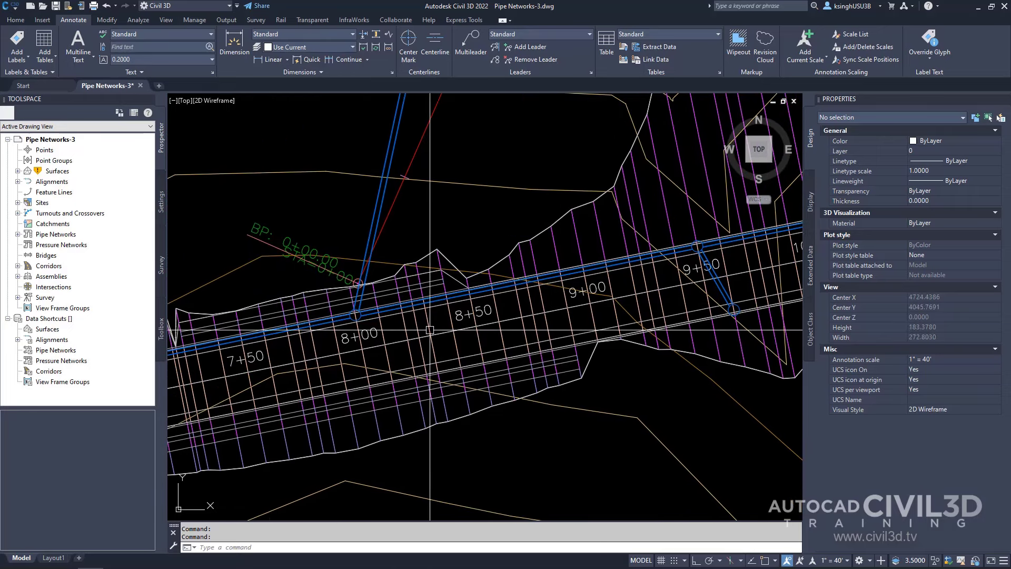
{"action": "scroll", "coordinate": [391, 322], "scroll_direction": "up", "scroll_amount": 3}
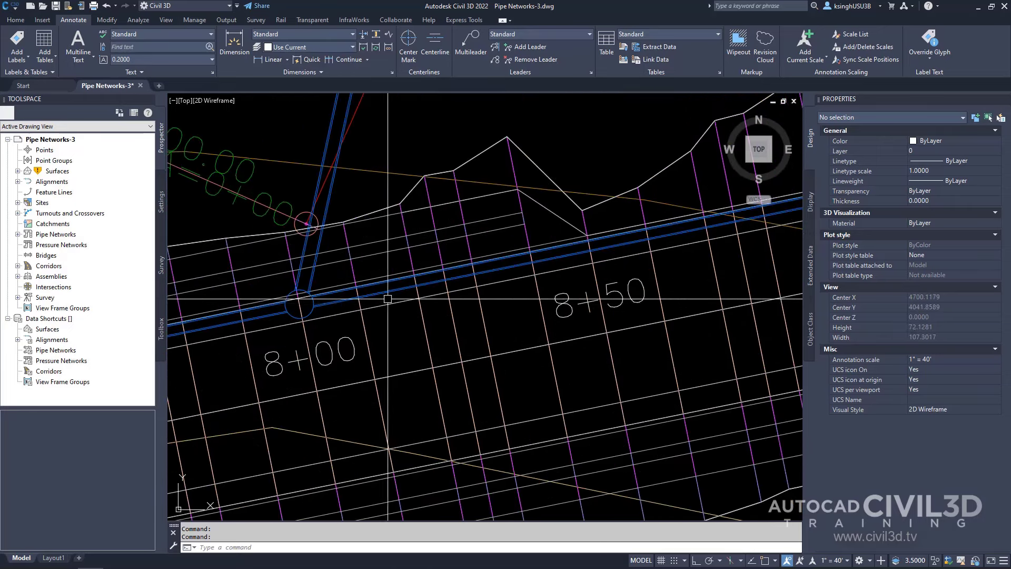
{"action": "left_click", "coordinate": [408, 285]}
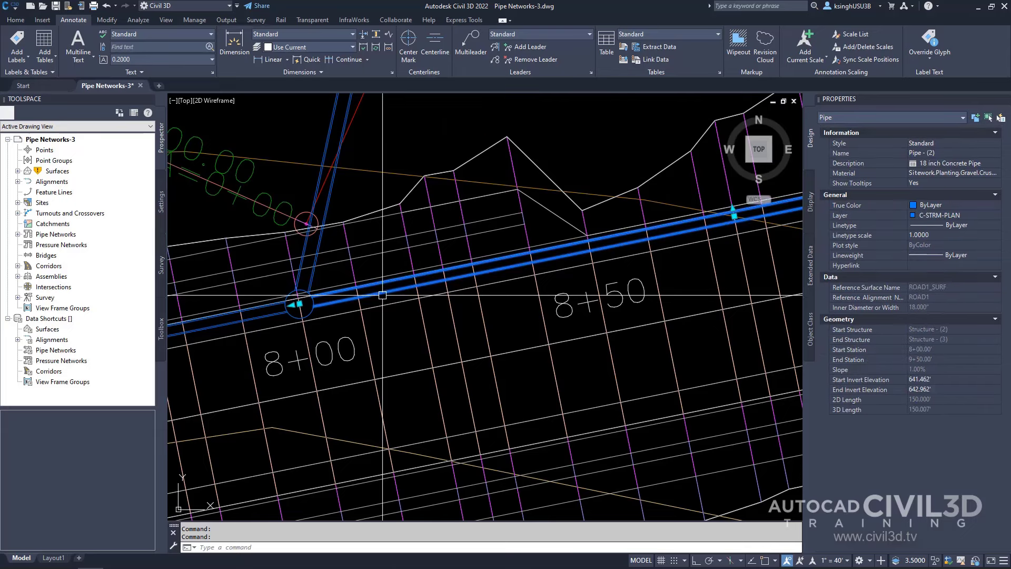
{"action": "right_click", "coordinate": [410, 343]}
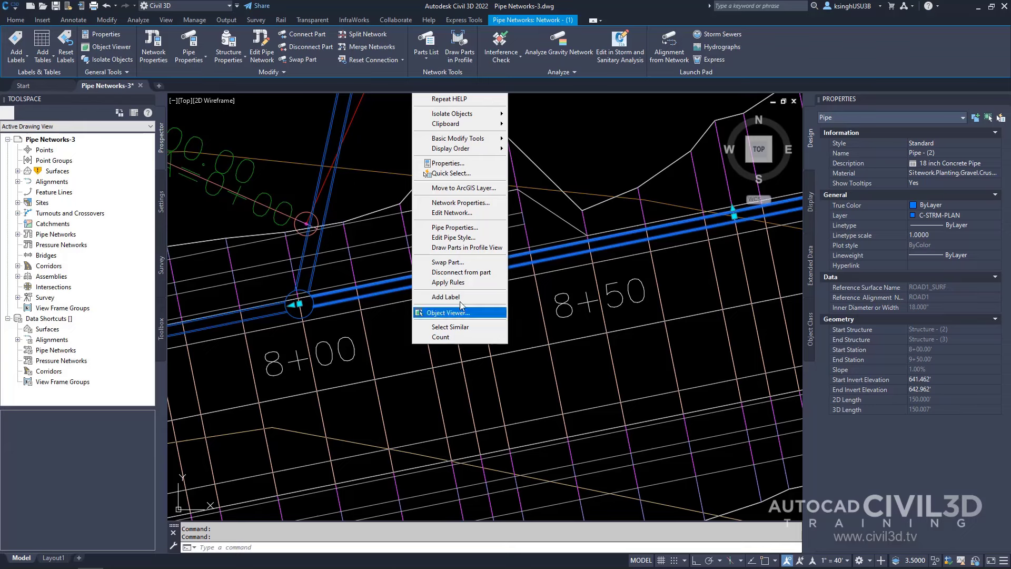
{"action": "left_click", "coordinate": [493, 247]}
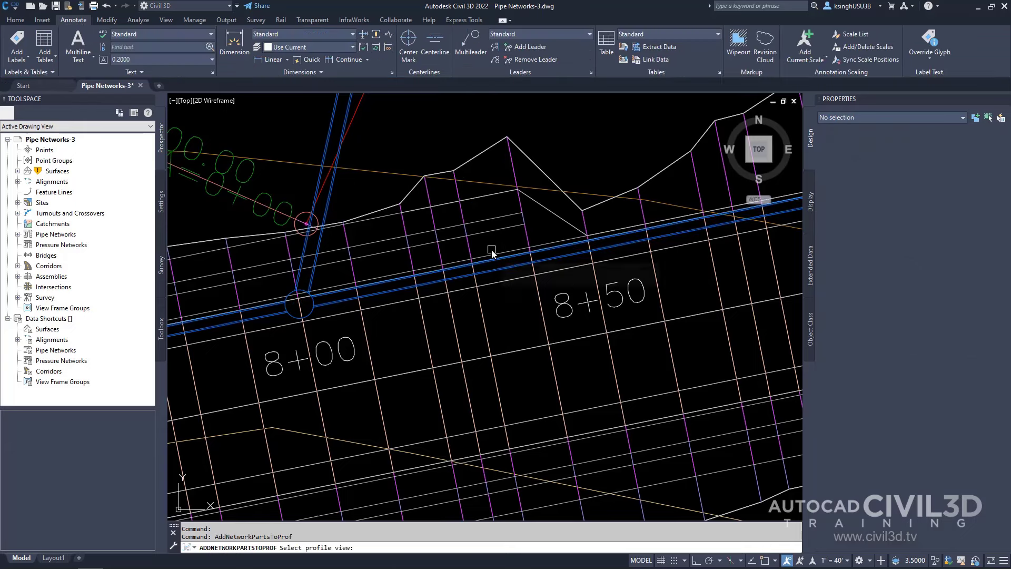
{"action": "scroll", "coordinate": [487, 244], "scroll_direction": "down", "scroll_amount": 10}
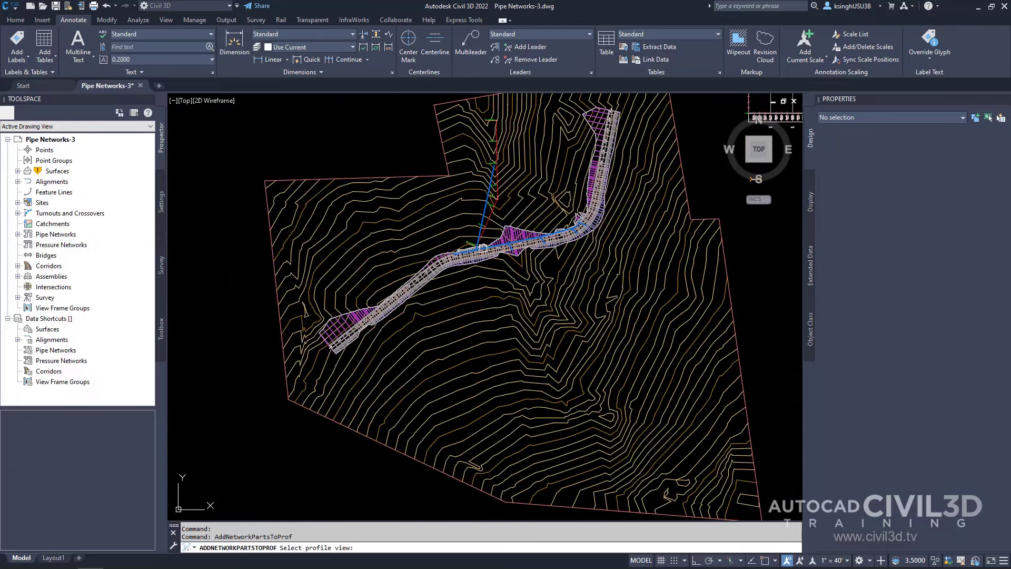
{"action": "middle_click_drag", "start_coordinate": [615, 213], "coordinate": [467, 281]}
{"action": "middle_click_drag", "start_coordinate": [573, 238], "coordinate": [428, 311]}
{"action": "mouse_move", "coordinate": [565, 260]}
{"action": "middle_mouse_down"}
{"action": "mouse_move", "coordinate": [436, 344]}
{"action": "mouse_move", "coordinate": [526, 286]}
{"action": "mouse_move", "coordinate": [480, 321]}
{"action": "mouse_move", "coordinate": [498, 310]}
{"action": "middle_mouse_up"}
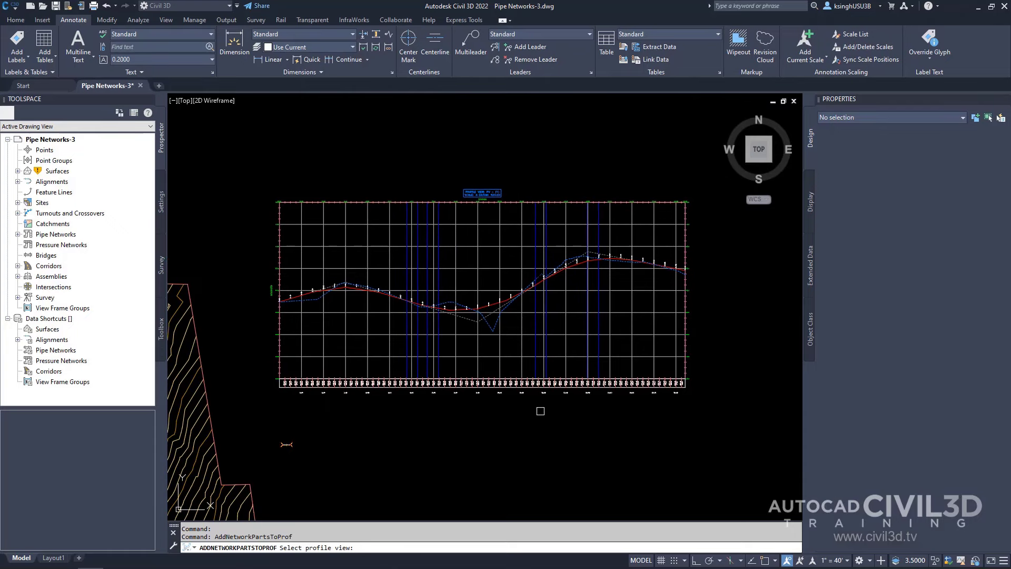
{"action": "left_click", "coordinate": [487, 269]}
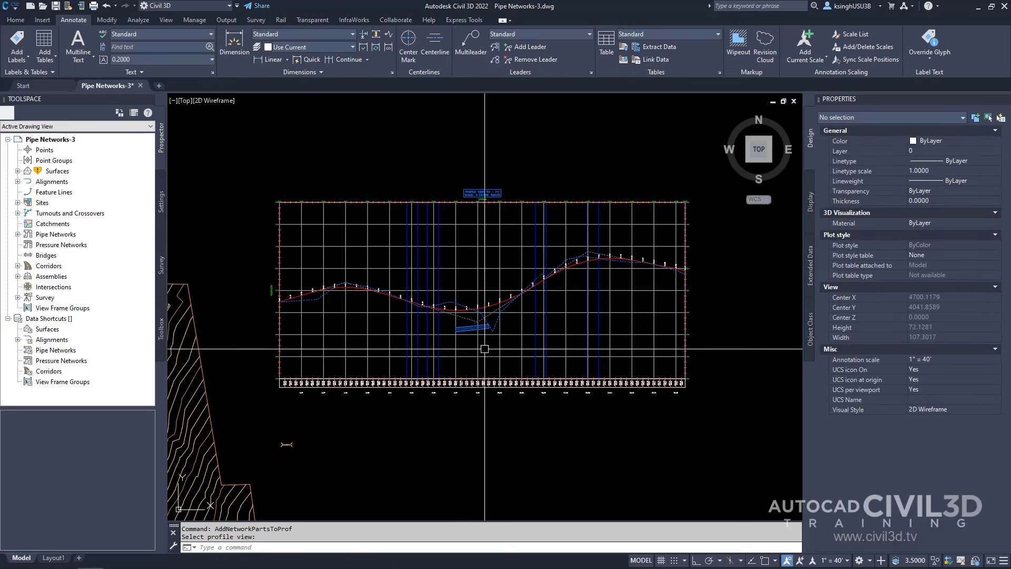
{"action": "scroll", "coordinate": [479, 338], "scroll_direction": "up", "scroll_amount": 5}
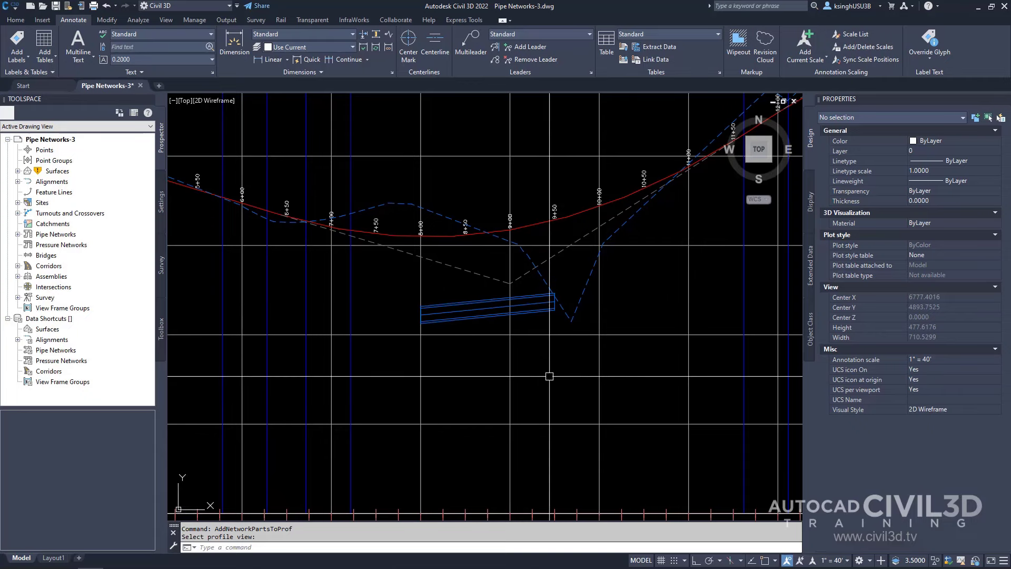
Draw the 18 inch pipe between stations 9+50 and 11+00 along ROAD1 in the same profile view.
{"action": "scroll", "coordinate": [484, 370], "scroll_direction": "down", "scroll_amount": 10}
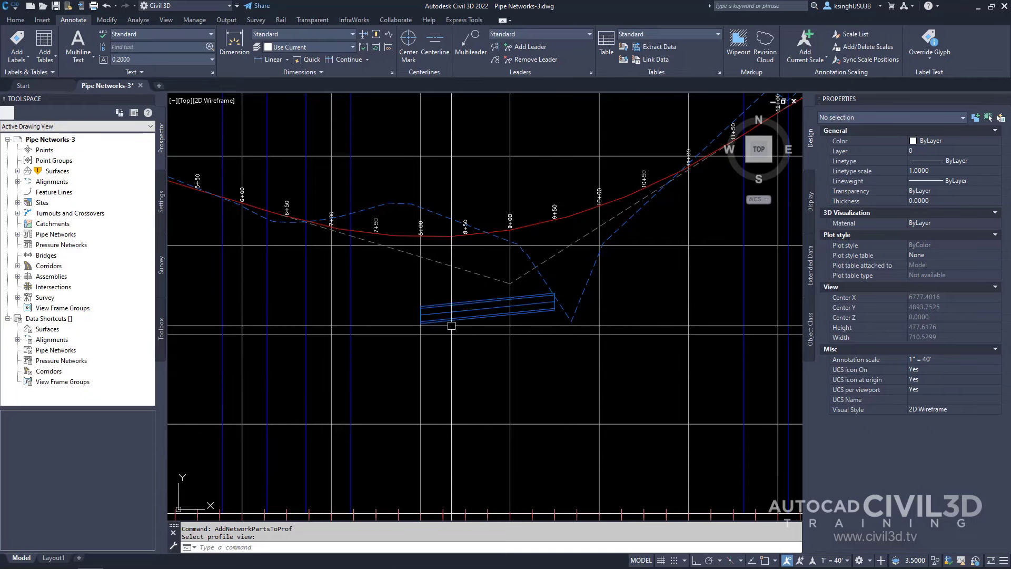
{"action": "scroll", "coordinate": [370, 382], "scroll_direction": "up", "scroll_amount": 12}
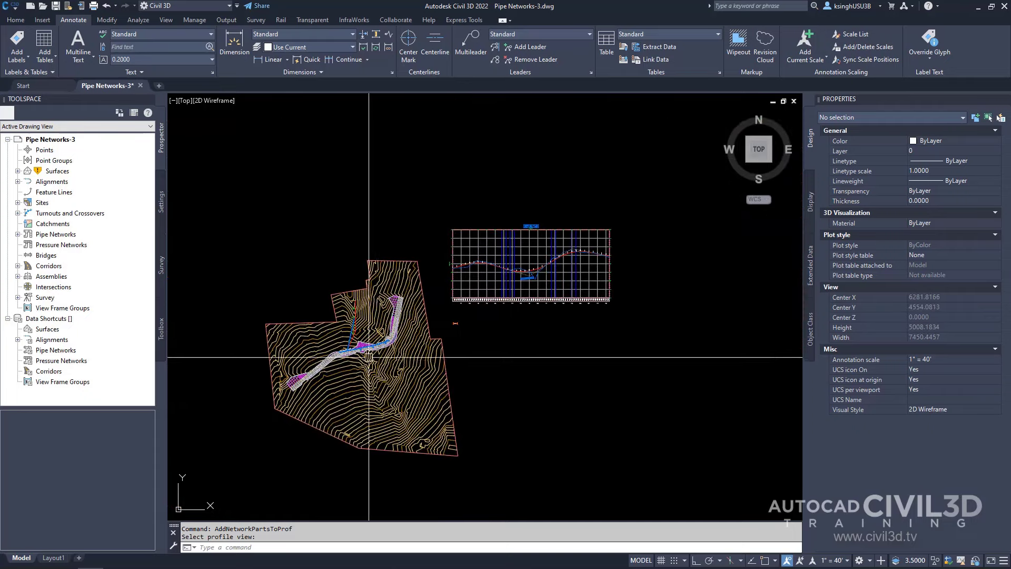
{"action": "scroll", "coordinate": [371, 328], "scroll_direction": "up", "scroll_amount": 6}
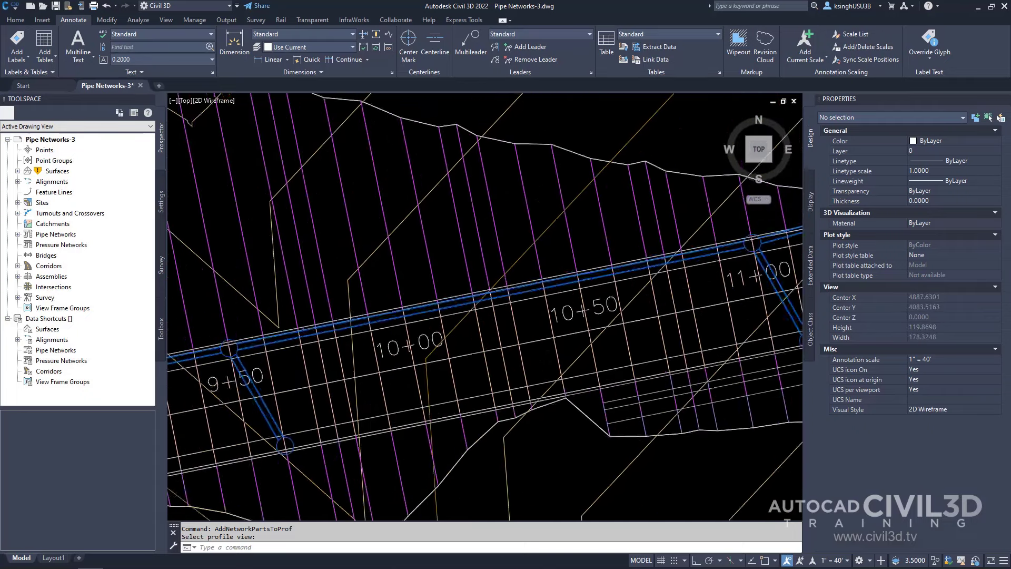
{"action": "left_click", "coordinate": [385, 315]}
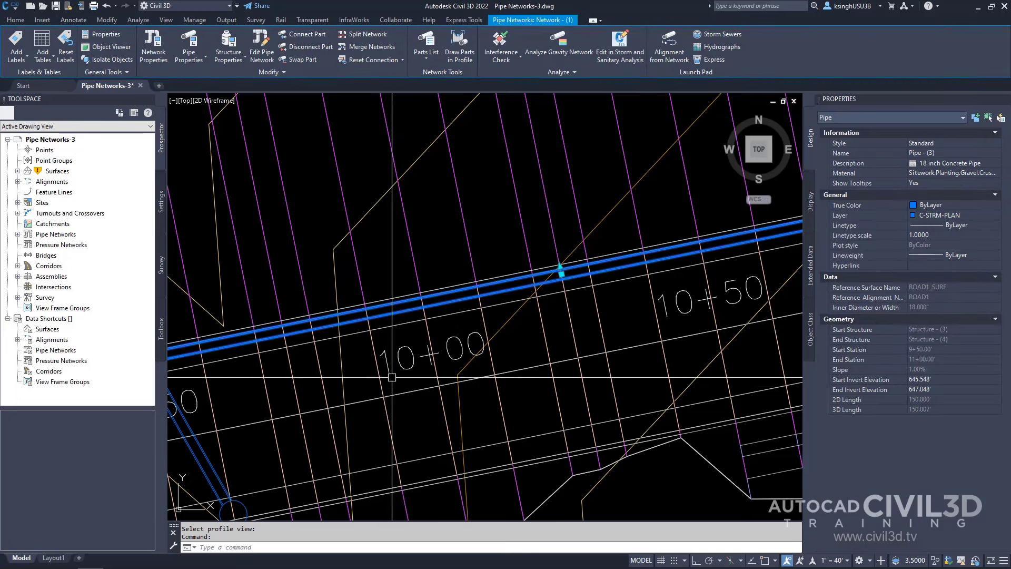
{"action": "scroll", "coordinate": [389, 358], "scroll_direction": "down", "scroll_amount": 4}
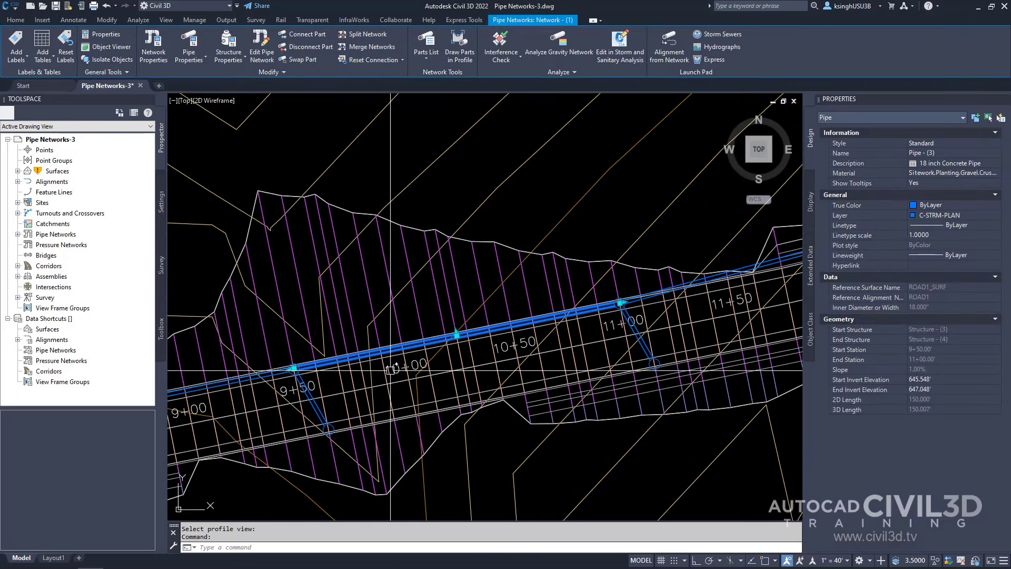
{"action": "right_click", "coordinate": [391, 369]}
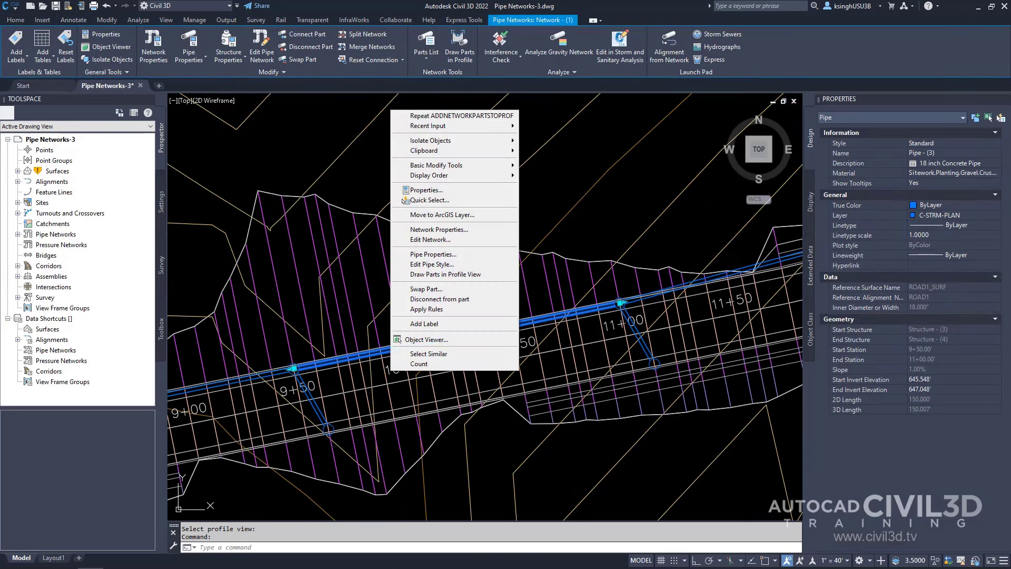
{"action": "left_click", "coordinate": [451, 274]}
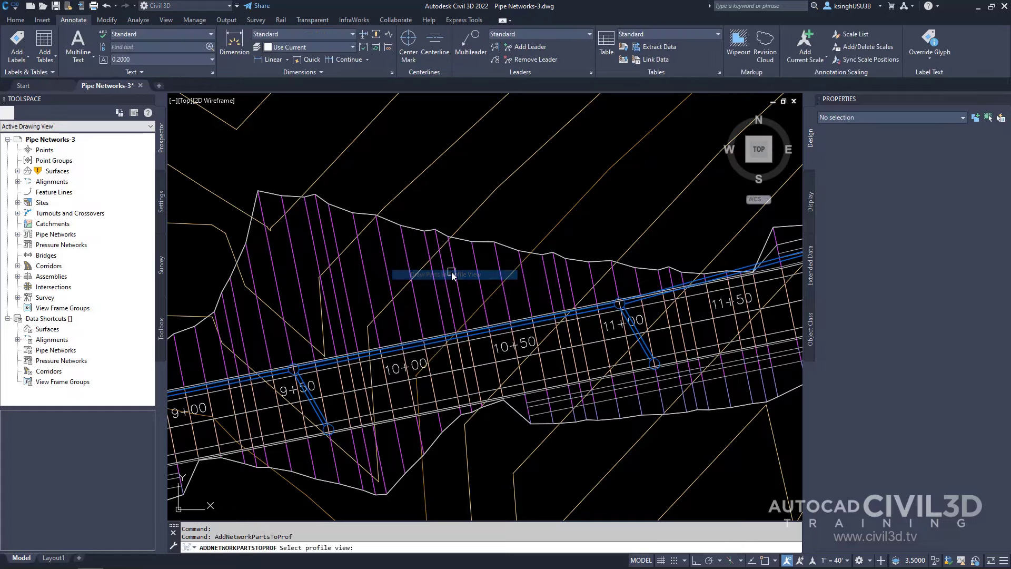
{"action": "scroll", "coordinate": [451, 272], "scroll_direction": "down", "scroll_amount": 6}
{"action": "middle_click_drag", "start_coordinate": [695, 228], "coordinate": [379, 380]}
{"action": "middle_click_drag", "start_coordinate": [533, 349], "coordinate": [472, 424]}
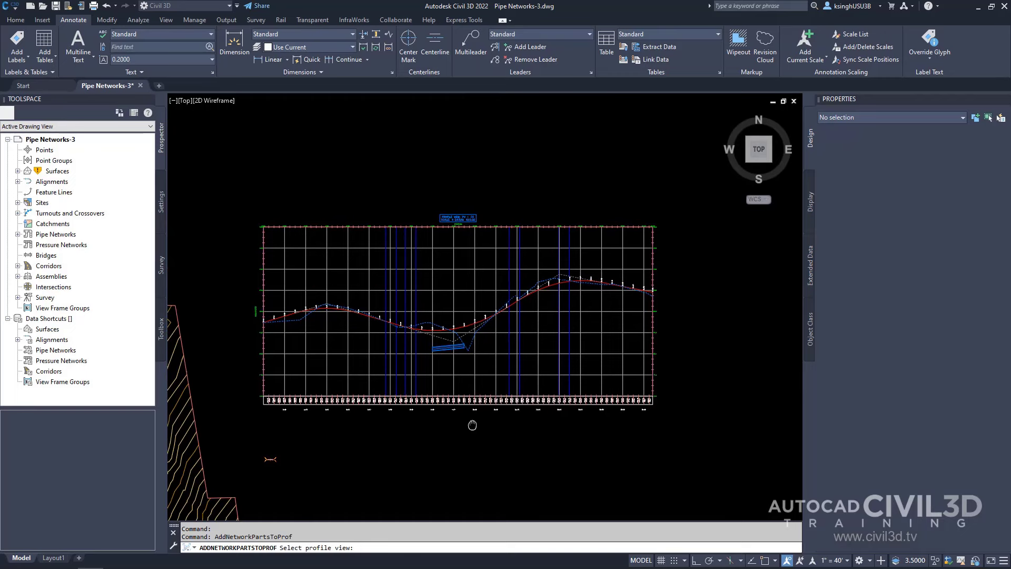
{"action": "left_click", "coordinate": [486, 375]}
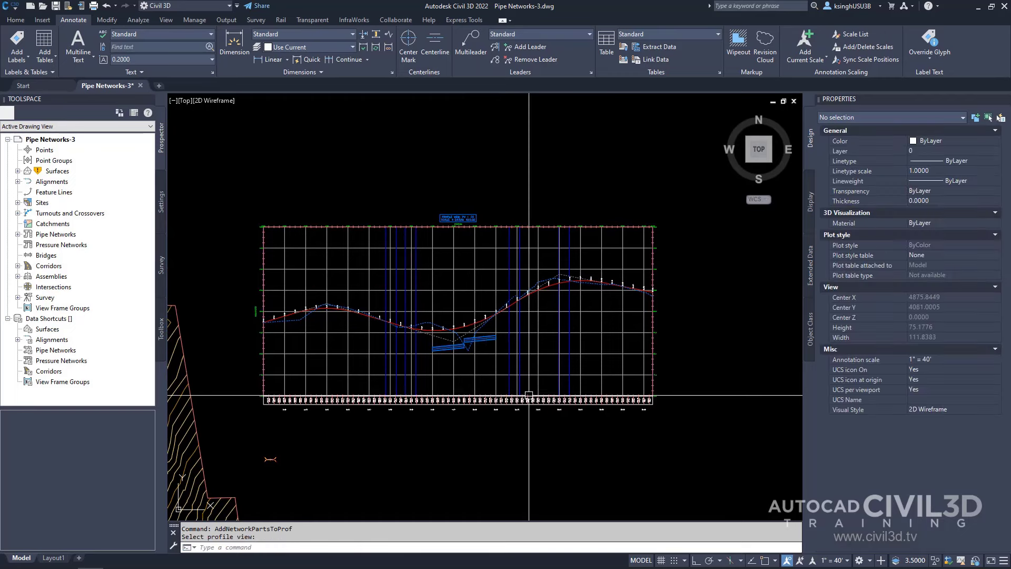
Examine the two pipes drawn in the profile view between stations 8+00 and 11+00, selecting both and clearing the selection.
{"action": "scroll", "coordinate": [492, 363], "scroll_direction": "up", "scroll_amount": 8}
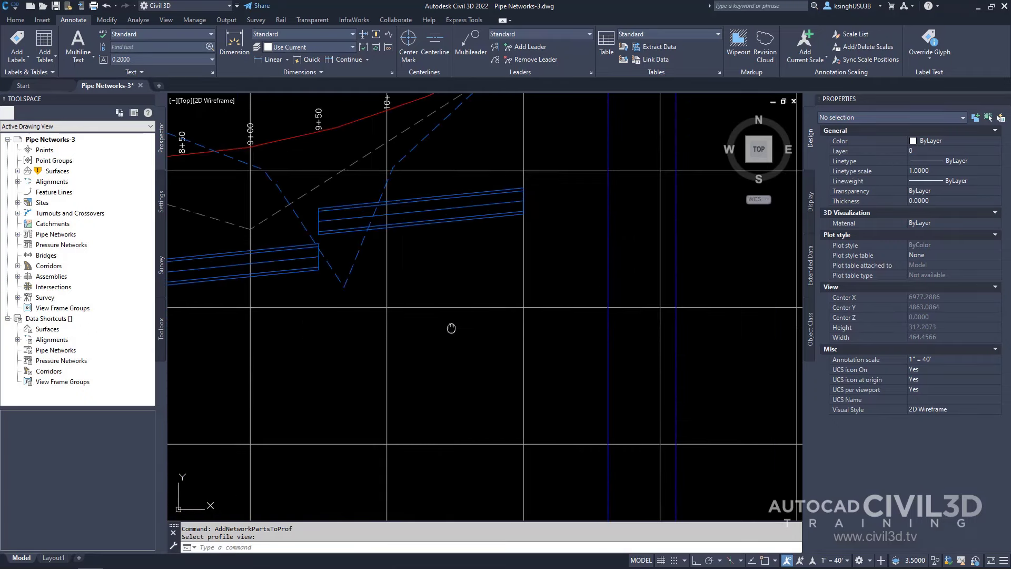
{"action": "middle_click_drag", "start_coordinate": [451, 328], "coordinate": [584, 402]}
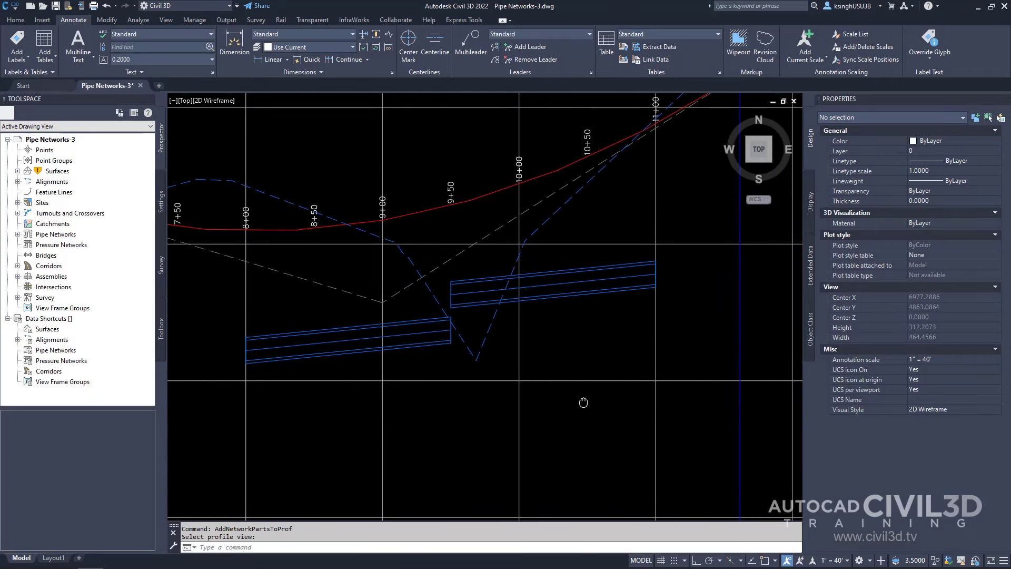
{"action": "left_click", "coordinate": [338, 349]}
{"action": "left_click", "coordinate": [550, 294]}
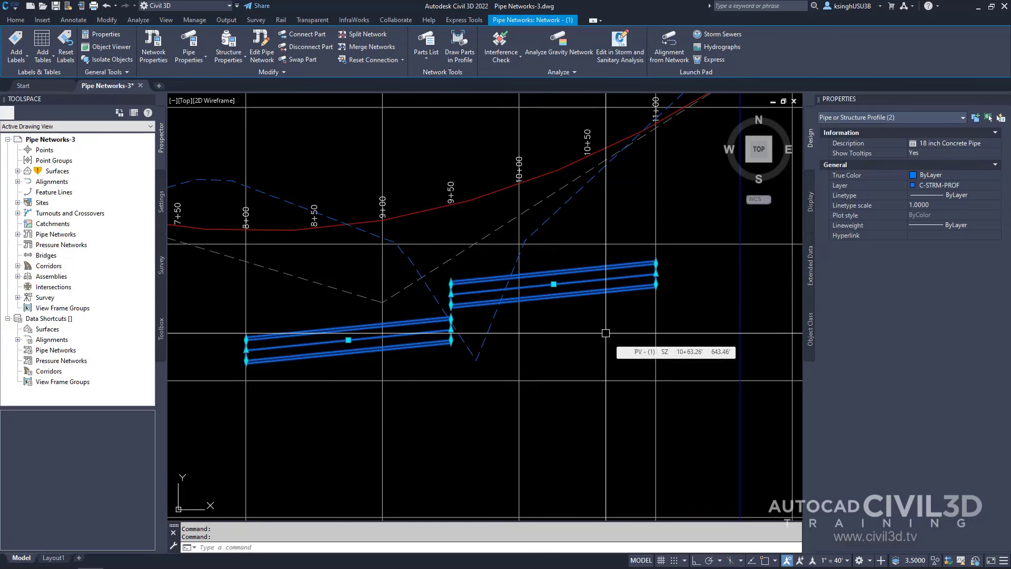
{"action": "key", "text": "Escape"}
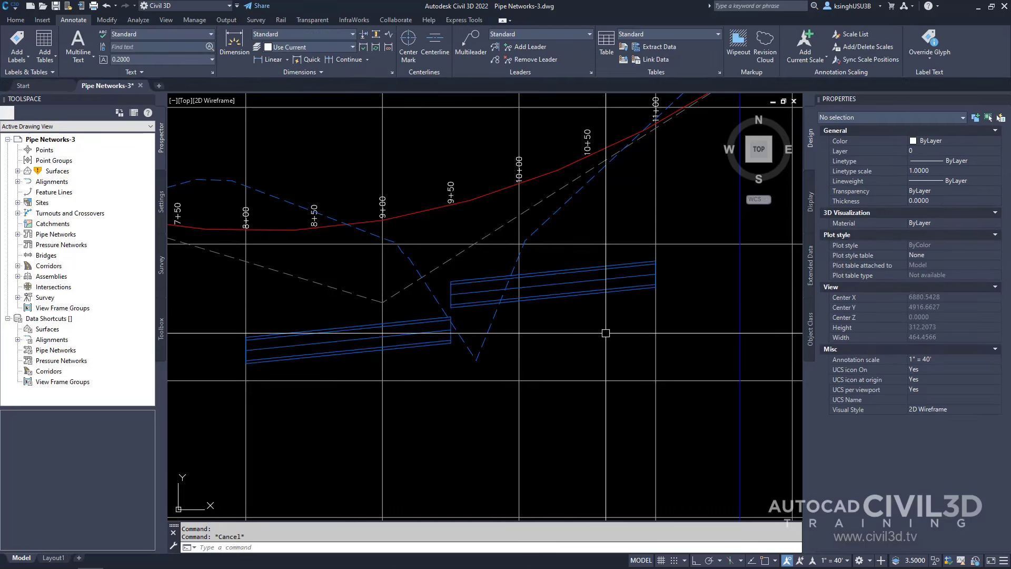
Open the properties of profile view PV - (1) and review the pipe network parts available for drawing.
{"action": "scroll", "coordinate": [605, 333], "scroll_direction": "down", "scroll_amount": 8}
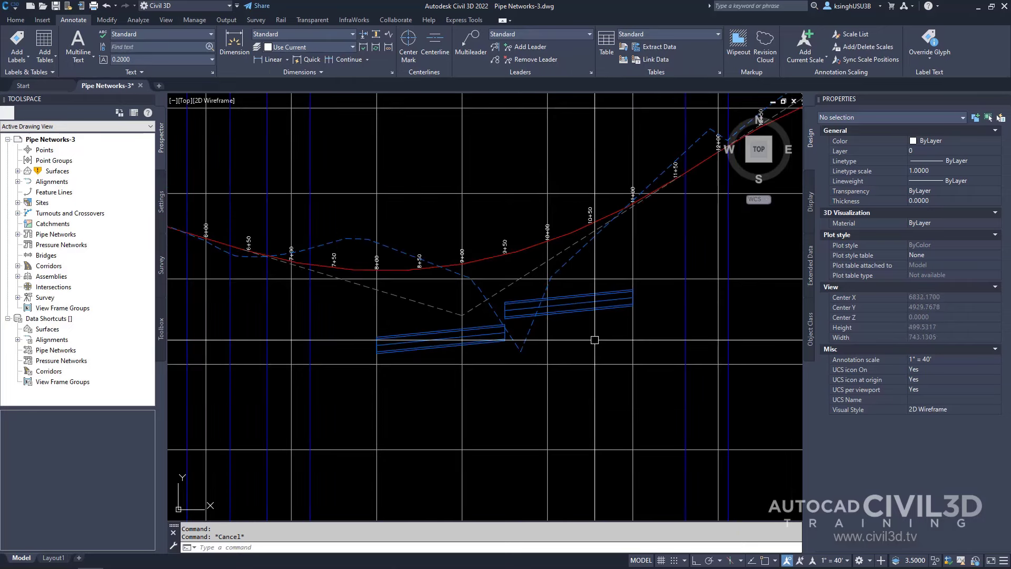
{"action": "middle_click_drag", "start_coordinate": [592, 335], "coordinate": [546, 336]}
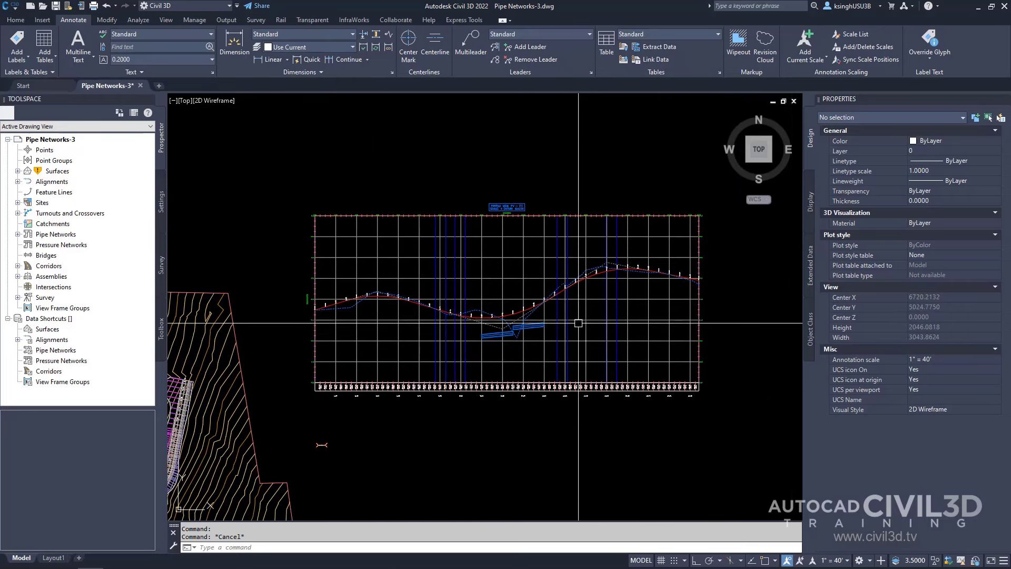
{"action": "left_click", "coordinate": [577, 321]}
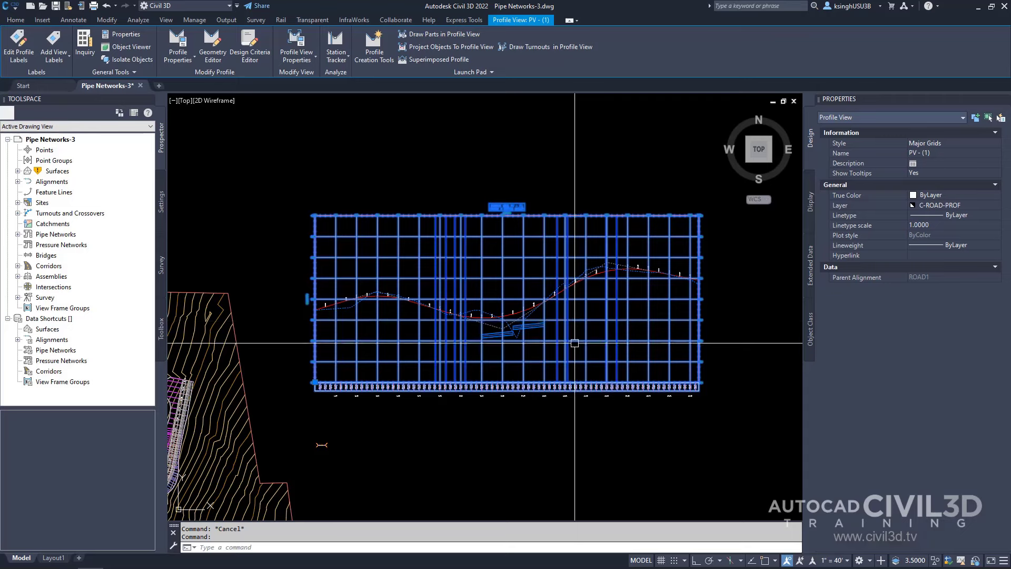
{"action": "right_click", "coordinate": [575, 343]}
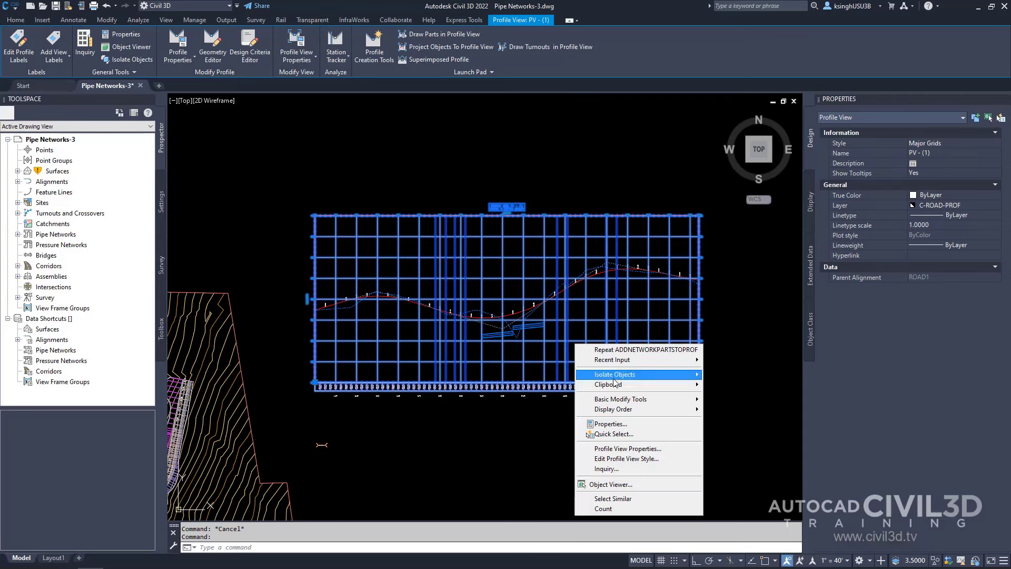
{"action": "left_click", "coordinate": [652, 450]}
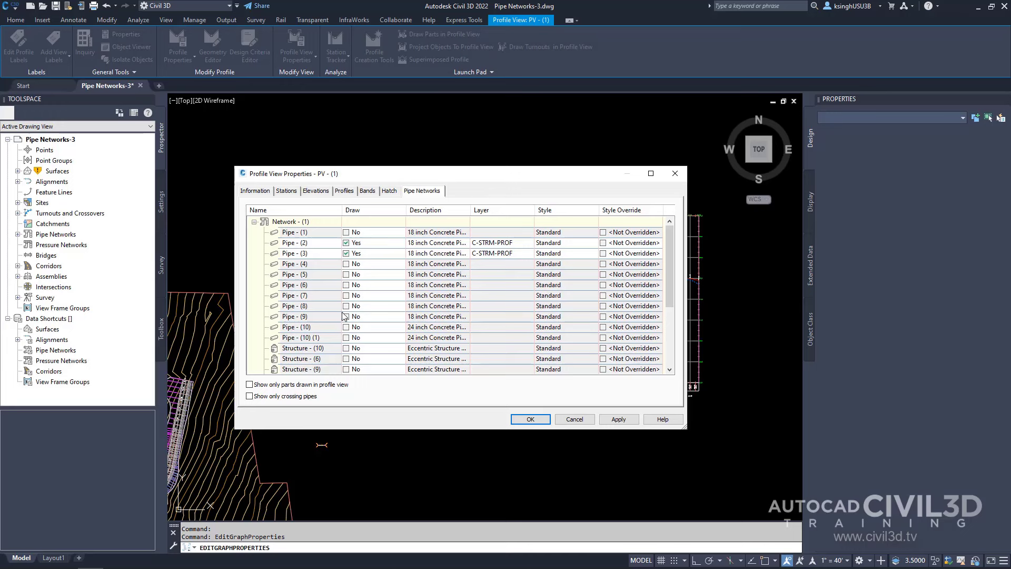
{"action": "scroll", "coordinate": [344, 316], "scroll_direction": "down", "scroll_amount": 4}
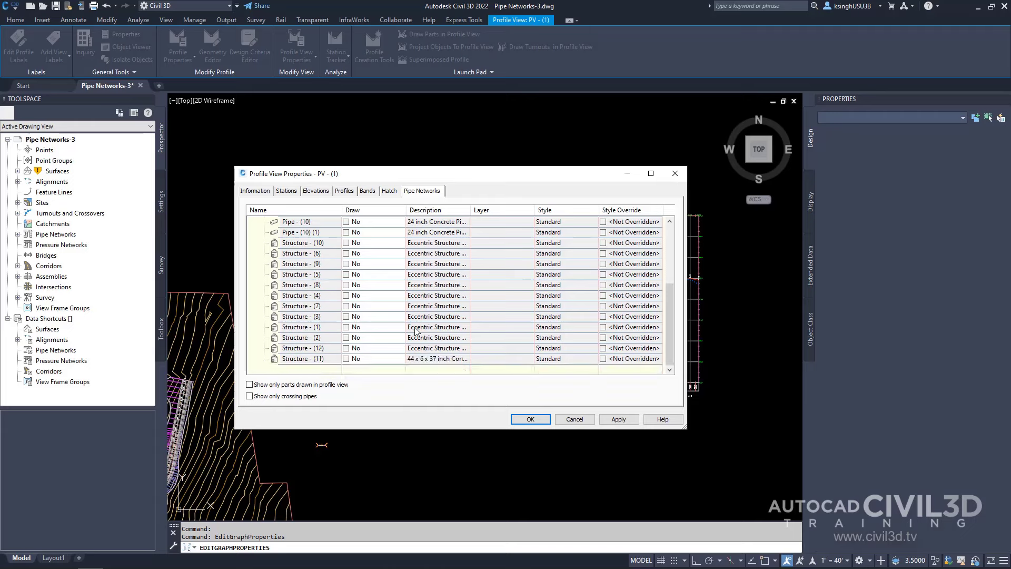
{"action": "scroll", "coordinate": [416, 331], "scroll_direction": "up", "scroll_amount": 4}
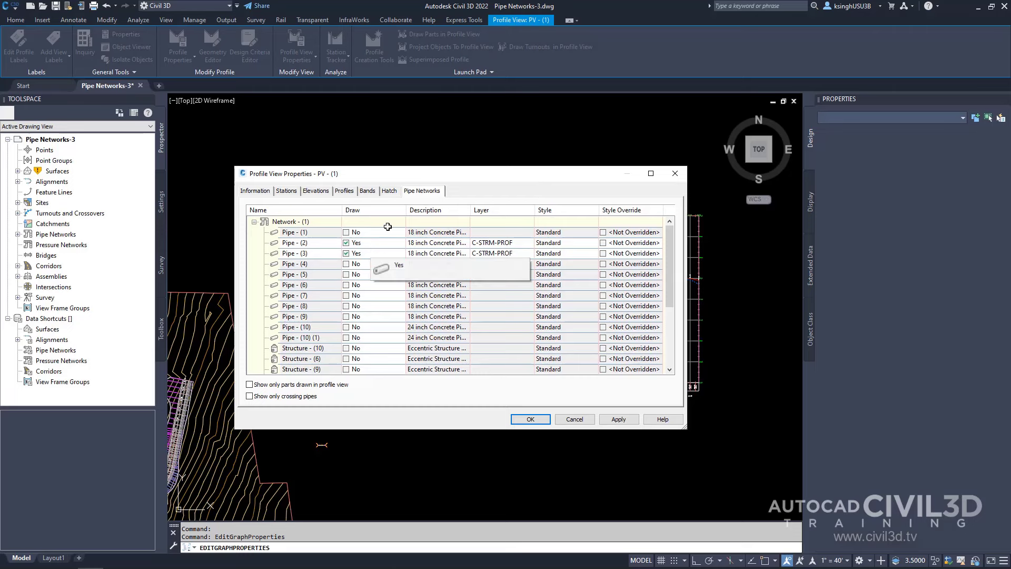
{"action": "left_click_drag", "start_coordinate": [405, 179], "coordinate": [429, 153]}
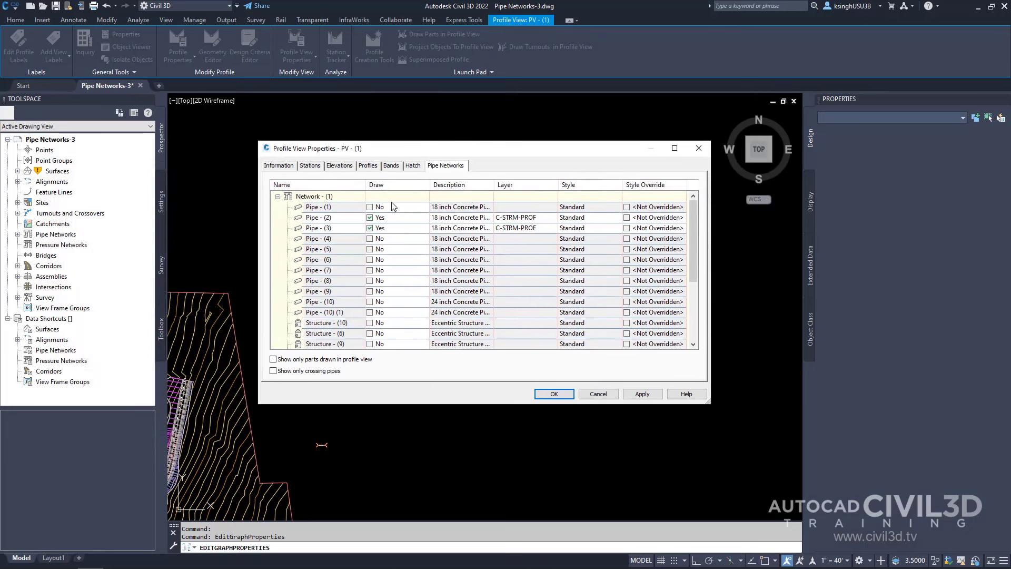
Enable drawing in the profile view for Pipe - (1), Pipe - (4) through Pipe - (10), and Pipe - (10) (1).
{"action": "left_click", "coordinate": [370, 207]}
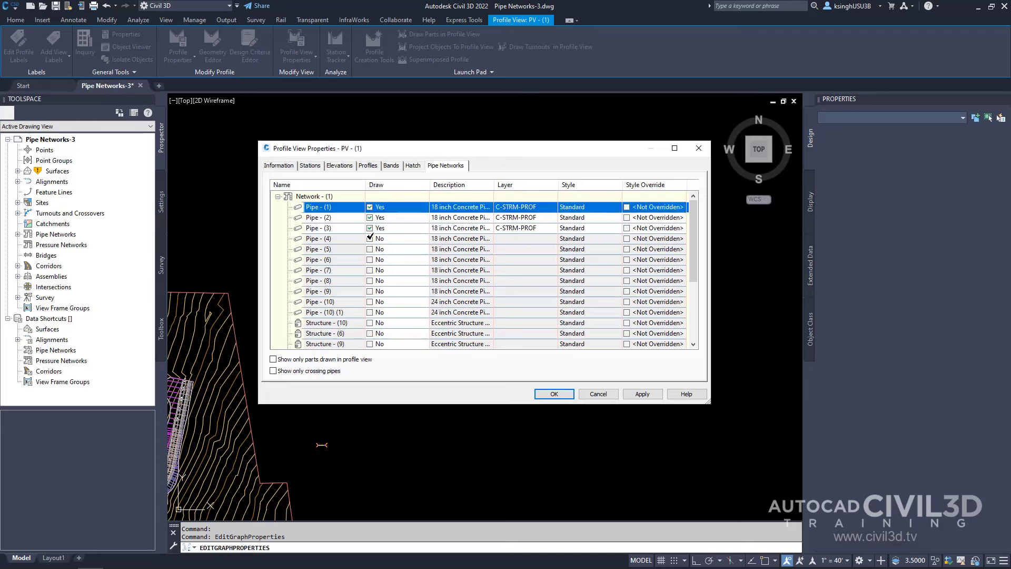
{"action": "left_click", "coordinate": [370, 238]}
{"action": "left_click", "coordinate": [369, 249]}
{"action": "left_click", "coordinate": [369, 259]}
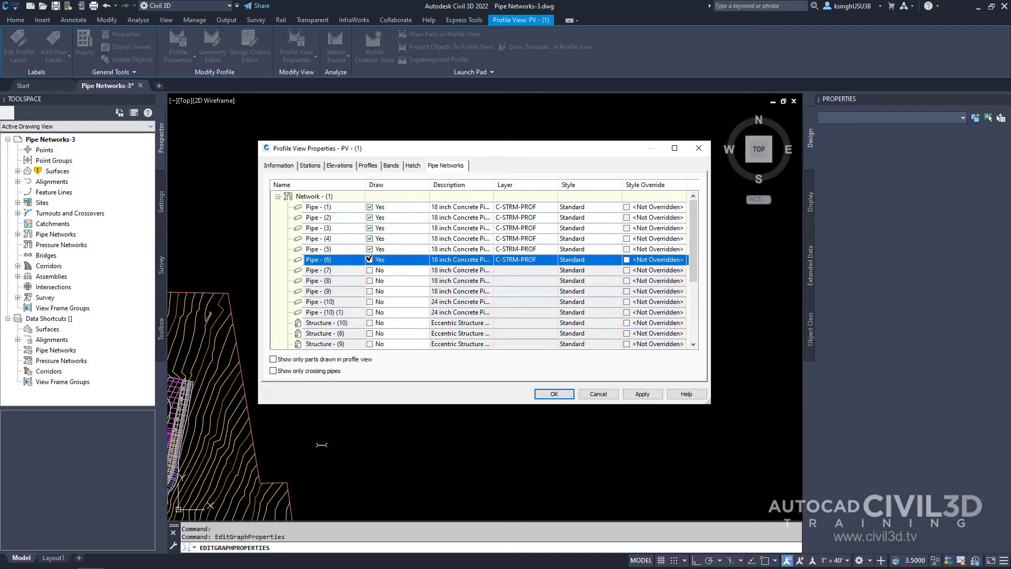
{"action": "left_click", "coordinate": [370, 270]}
{"action": "left_click", "coordinate": [369, 280]}
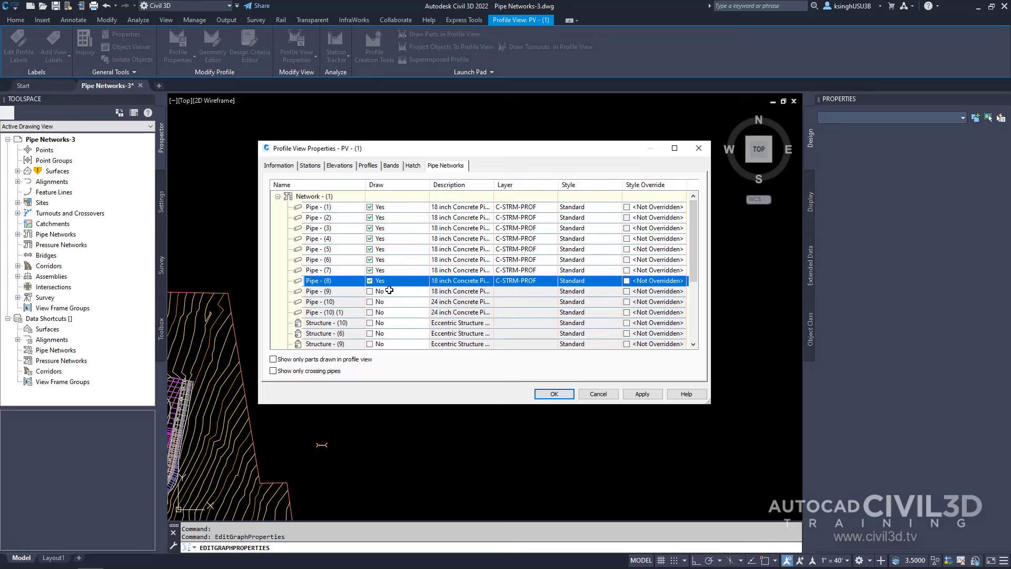
{"action": "scroll", "coordinate": [381, 284], "scroll_direction": "down", "scroll_amount": 2}
{"action": "left_click", "coordinate": [370, 228]}
{"action": "left_click", "coordinate": [370, 238]}
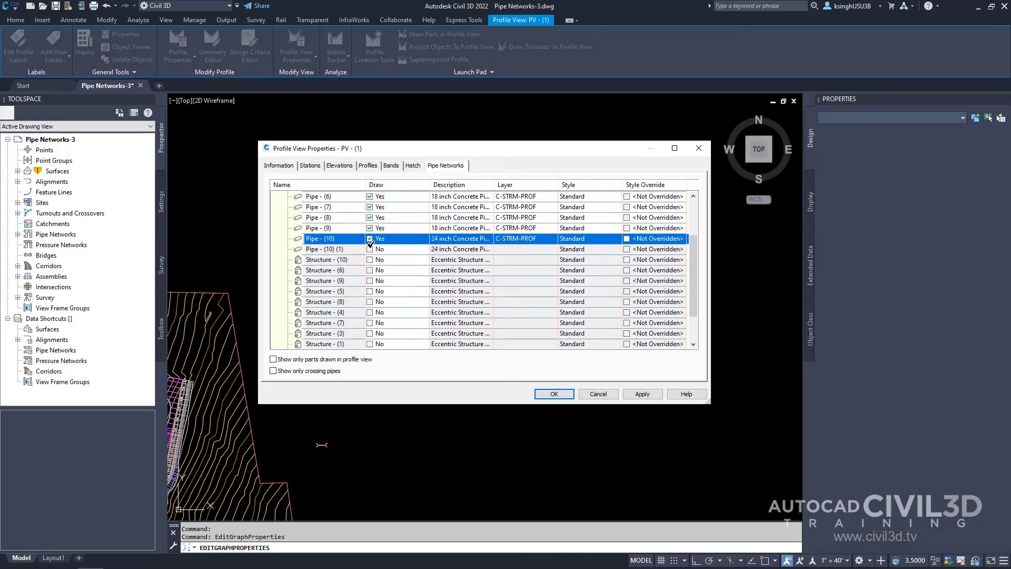
{"action": "left_click", "coordinate": [370, 249]}
Enable drawing in the profile view for all twelve structures, Structure - (1) through Structure - (12).
{"action": "left_click", "coordinate": [370, 259]}
{"action": "left_click", "coordinate": [369, 270]}
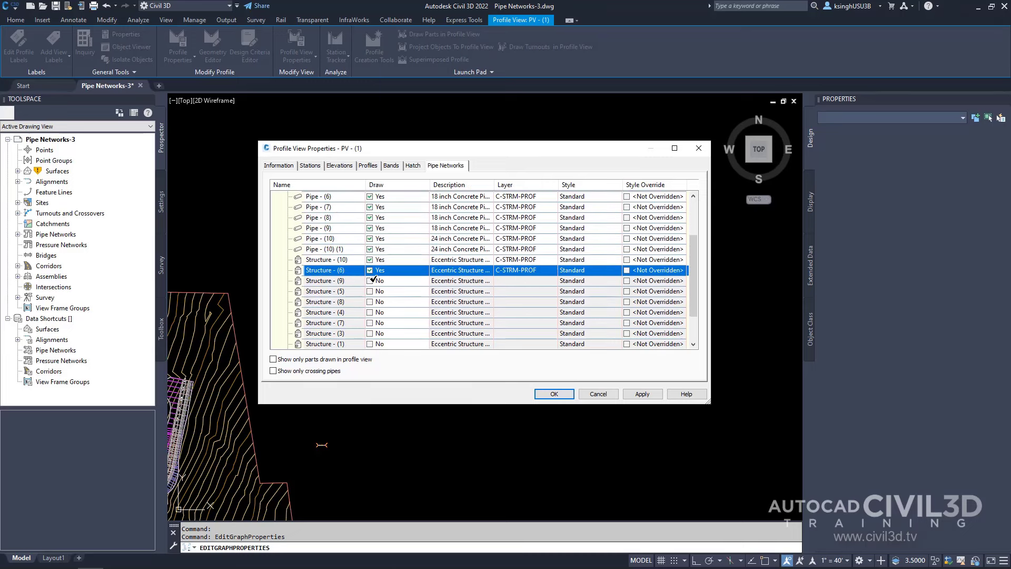
{"action": "left_click", "coordinate": [370, 280]}
{"action": "left_click", "coordinate": [370, 291]}
{"action": "left_click", "coordinate": [369, 302]}
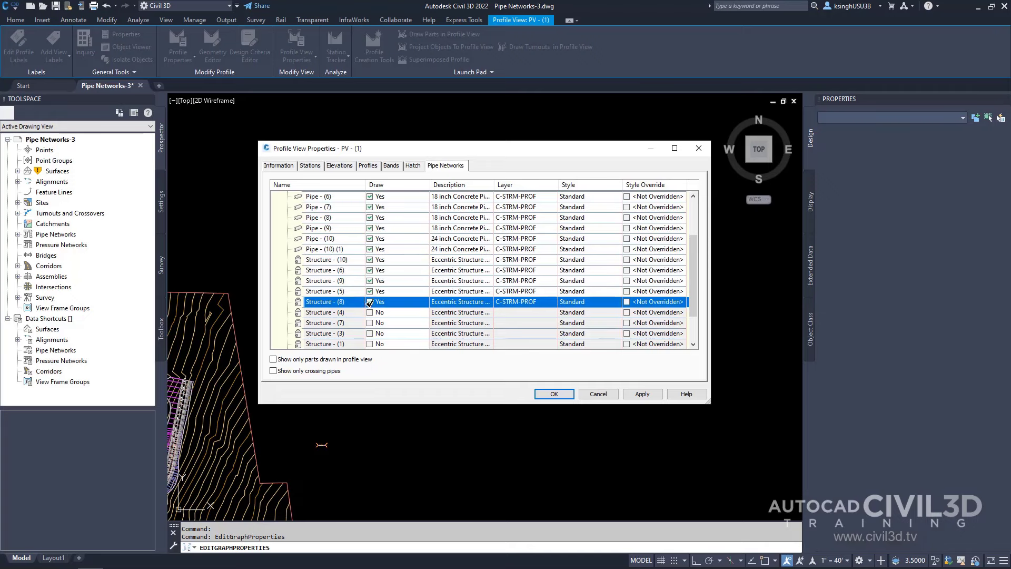
{"action": "left_click", "coordinate": [370, 312]}
{"action": "left_click", "coordinate": [369, 323]}
{"action": "scroll", "coordinate": [389, 298], "scroll_direction": "down", "scroll_amount": 2}
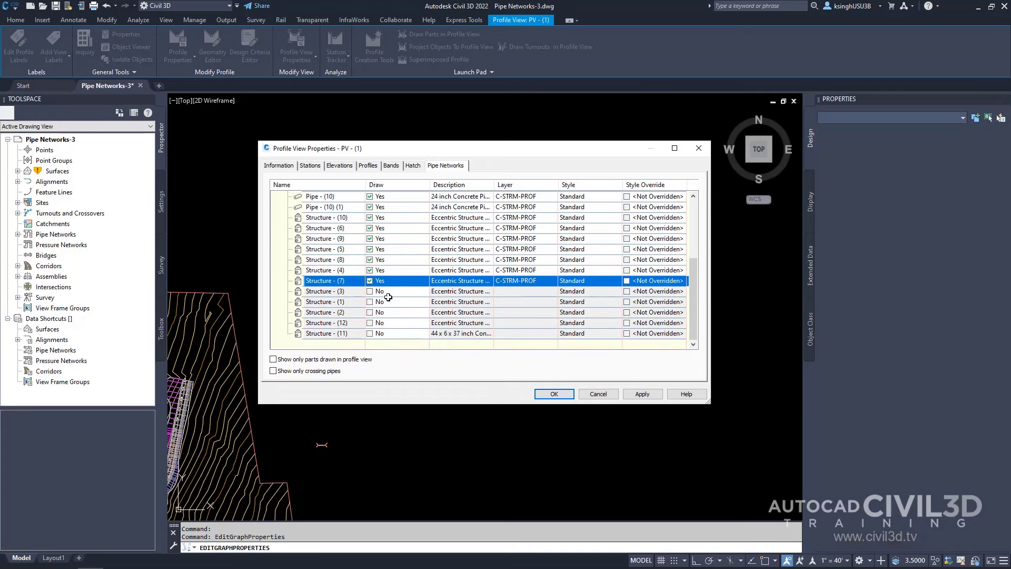
{"action": "left_click", "coordinate": [369, 291]}
{"action": "left_click", "coordinate": [370, 301]}
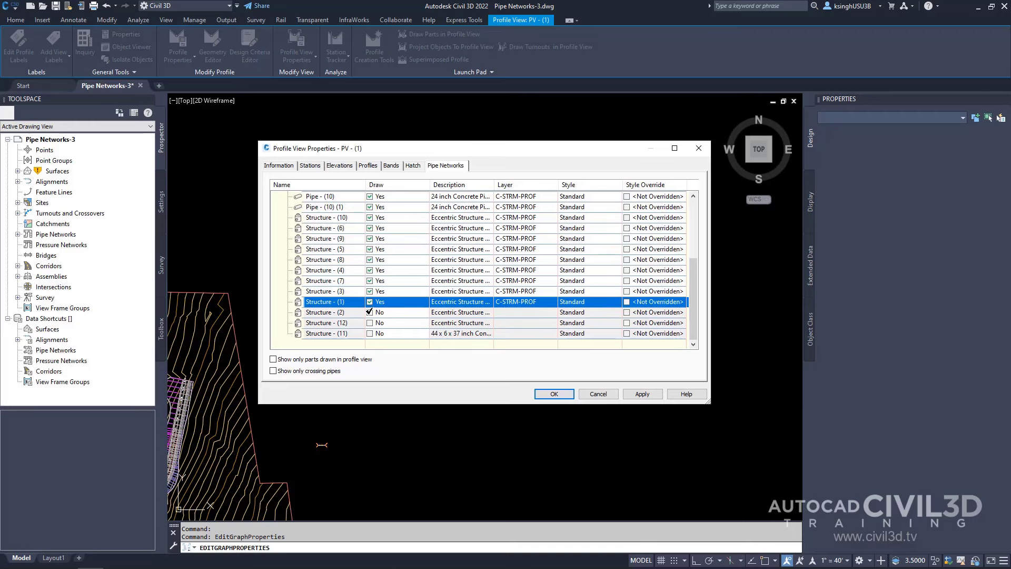
{"action": "left_click", "coordinate": [370, 312]}
{"action": "left_click", "coordinate": [371, 322]}
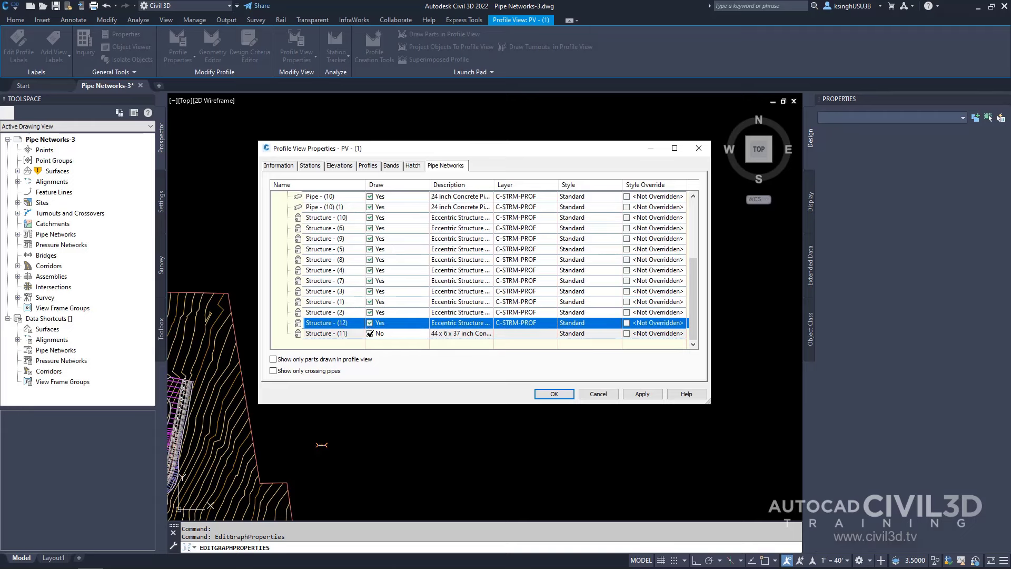
{"action": "left_click", "coordinate": [370, 334]}
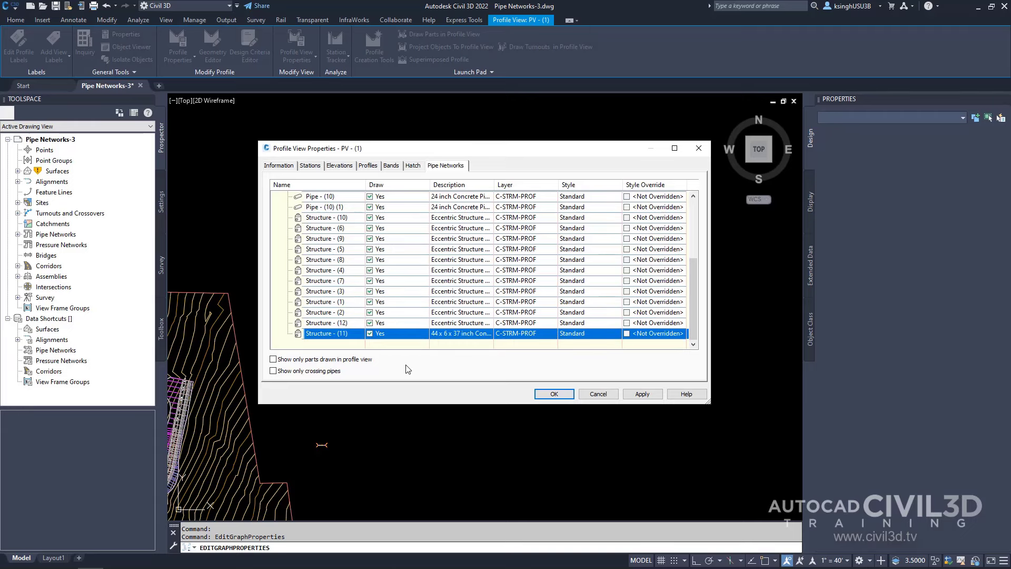
Apply the pipe network draw settings to profile view PV - (1) and close its properties.
{"action": "left_click", "coordinate": [642, 394]}
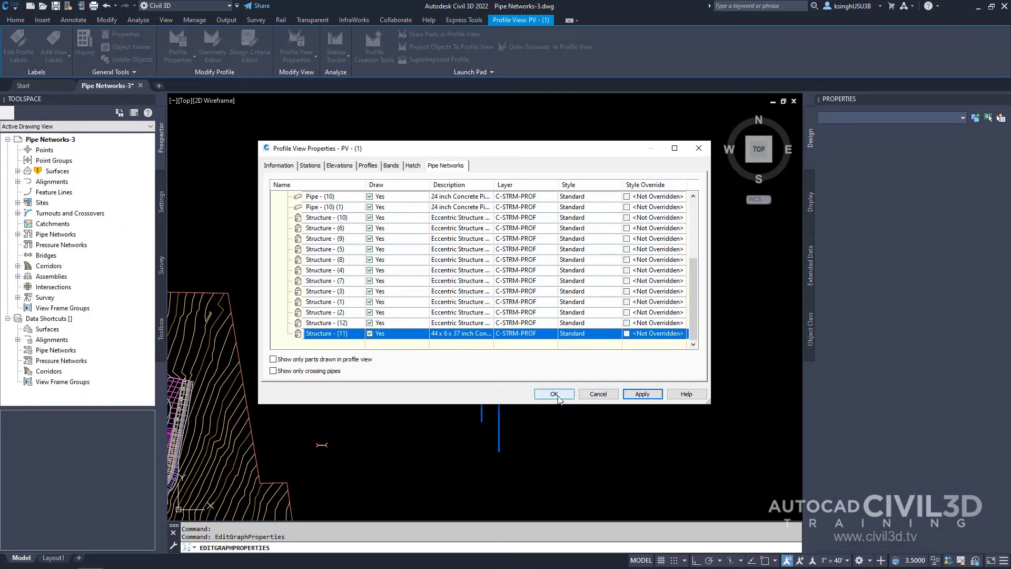
{"action": "left_click", "coordinate": [555, 395]}
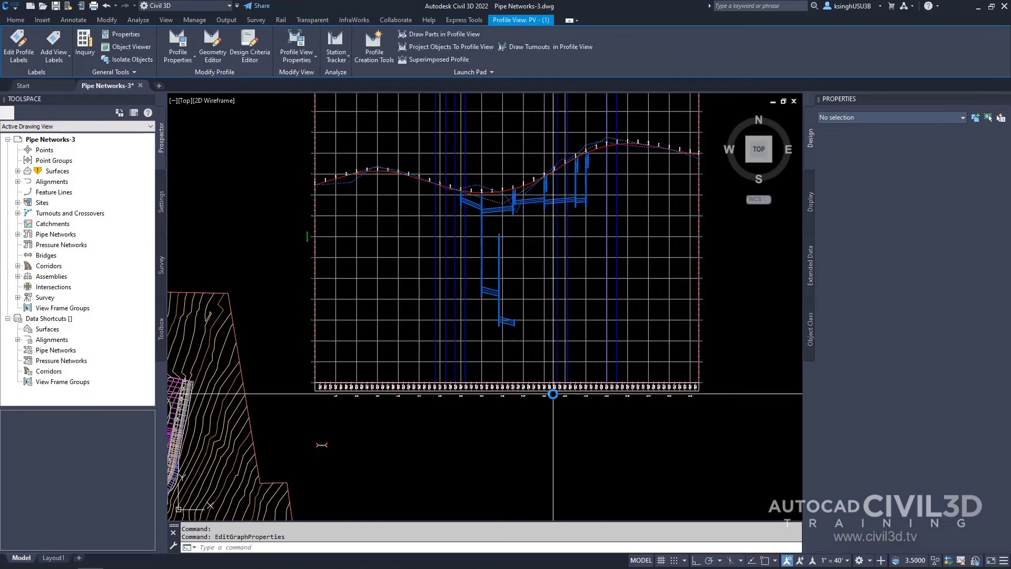
{"action": "middle_click_drag", "start_coordinate": [571, 273], "coordinate": [548, 351]}
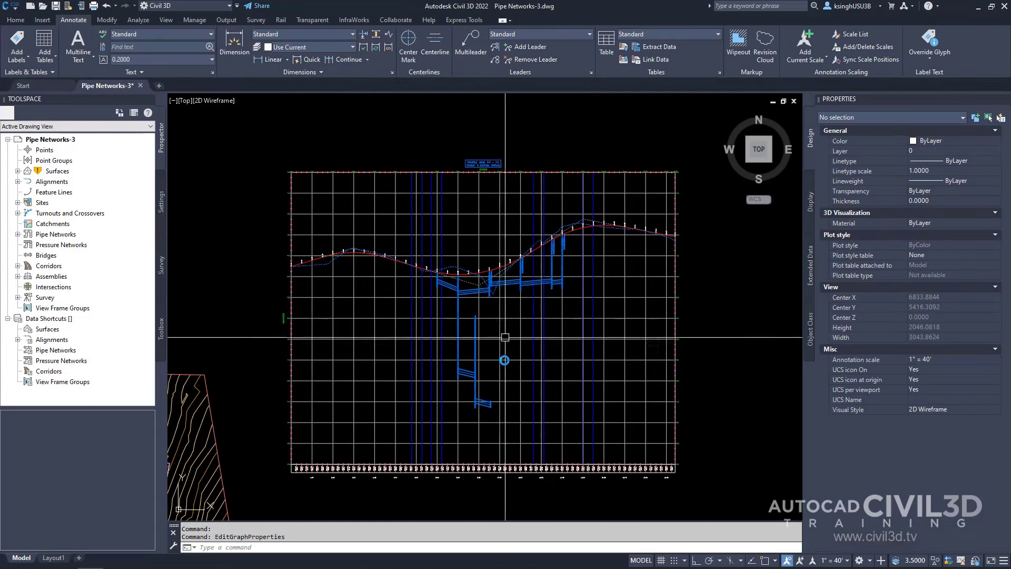
{"action": "scroll", "coordinate": [495, 358], "scroll_direction": "up", "scroll_amount": 2}
{"action": "middle_click_drag", "start_coordinate": [513, 338], "coordinate": [496, 359]}
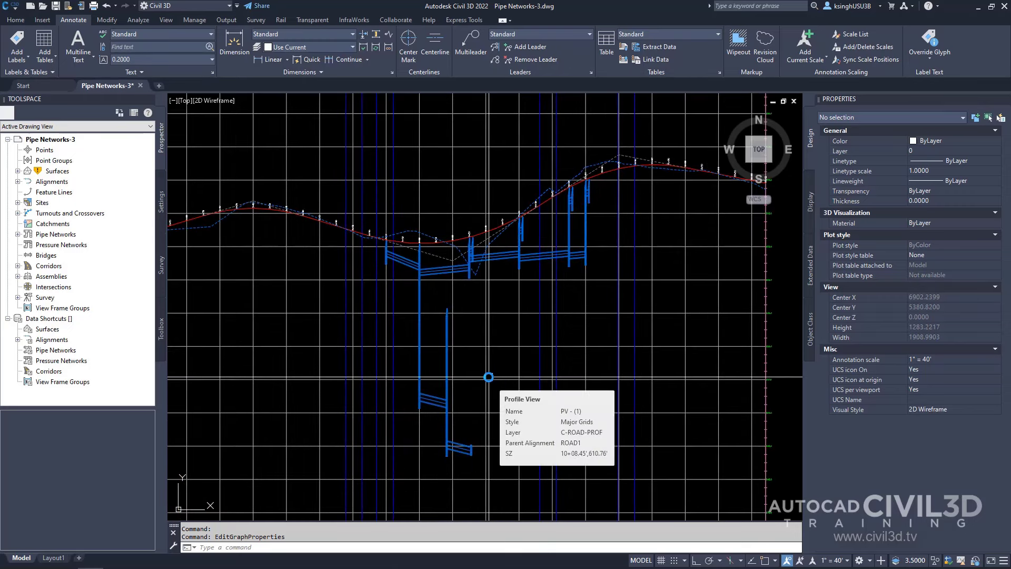
{"action": "scroll", "coordinate": [489, 377], "scroll_direction": "down", "scroll_amount": 2}
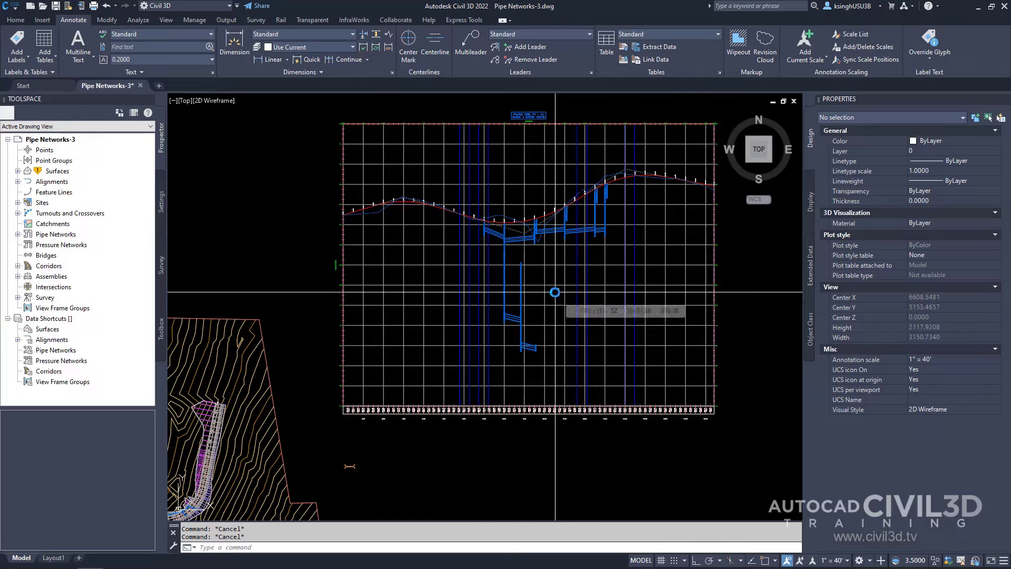
Check the names of the two 24 inch concrete pipes branching off the road in the plan view.
{"action": "mouse_move", "coordinate": [555, 292]}
{"action": "middle_mouse_down"}
{"action": "mouse_move", "coordinate": [411, 413]}
{"action": "mouse_move", "coordinate": [471, 386]}
{"action": "middle_mouse_up"}
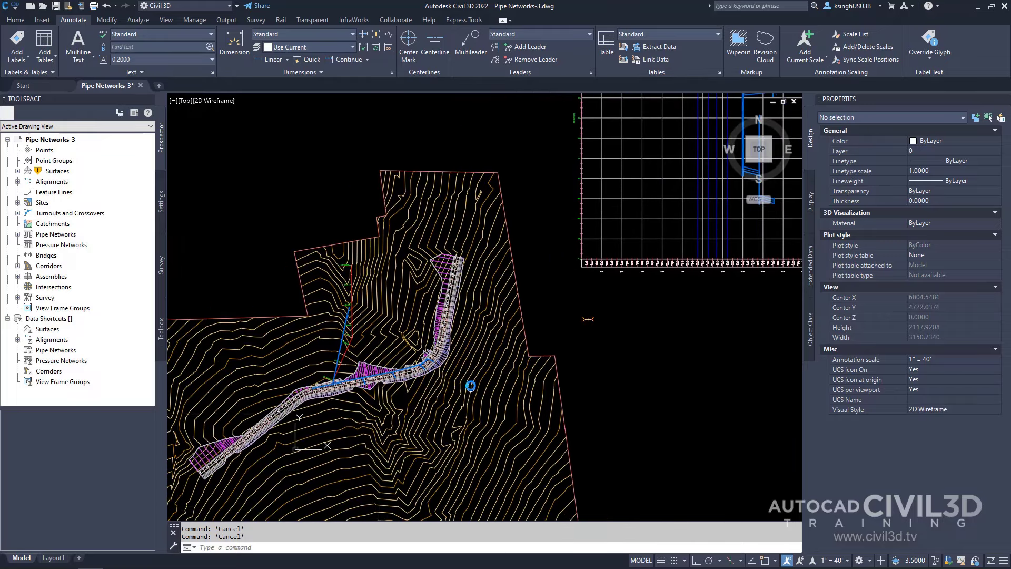
{"action": "scroll", "coordinate": [338, 422], "scroll_direction": "up", "scroll_amount": 5}
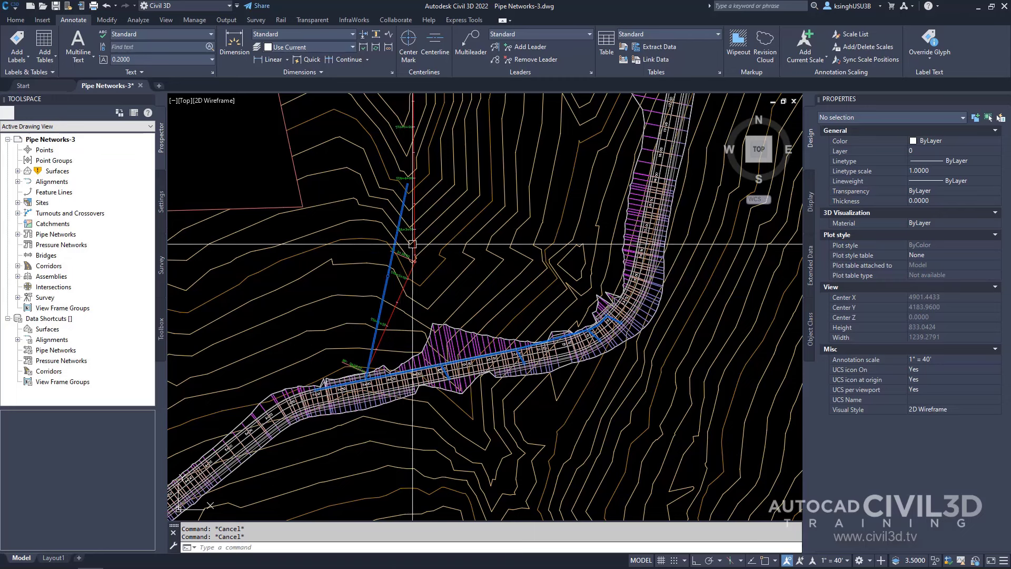
{"action": "mouse_move", "coordinate": [389, 284]}
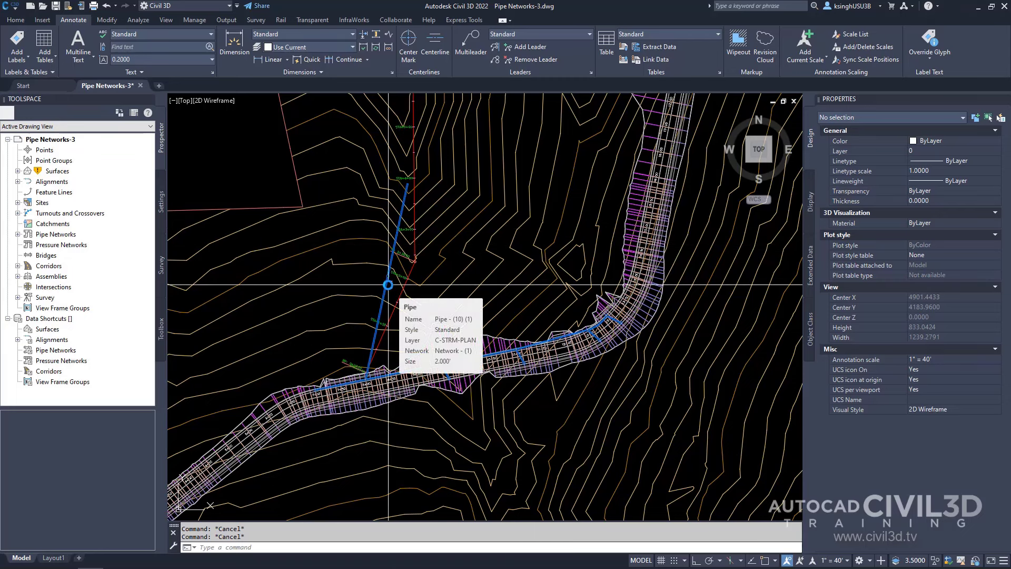
{"action": "left_click", "coordinate": [379, 313]}
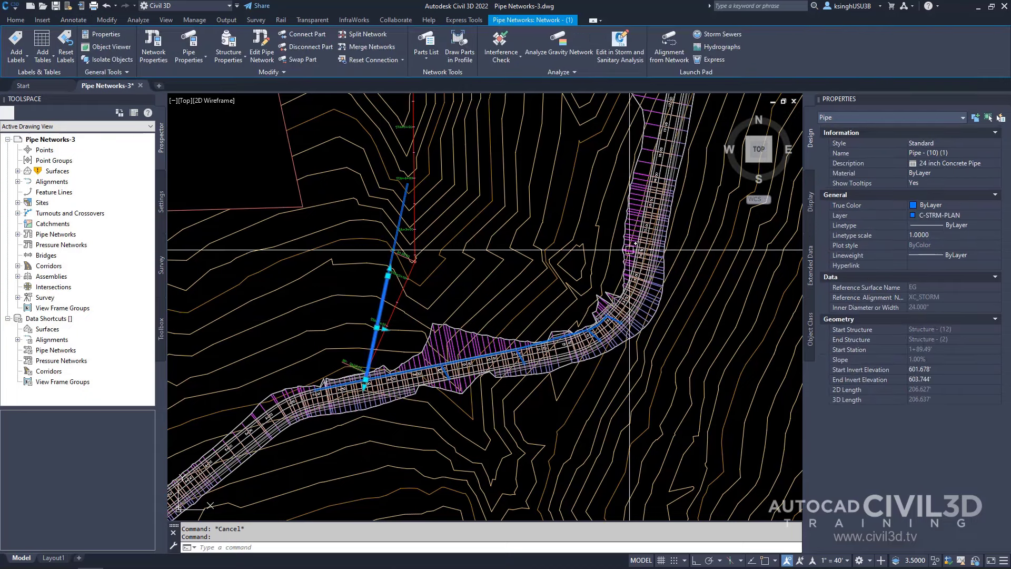
{"action": "scroll", "coordinate": [416, 246], "scroll_direction": "up", "scroll_amount": 6}
{"action": "key", "text": "Escape"}
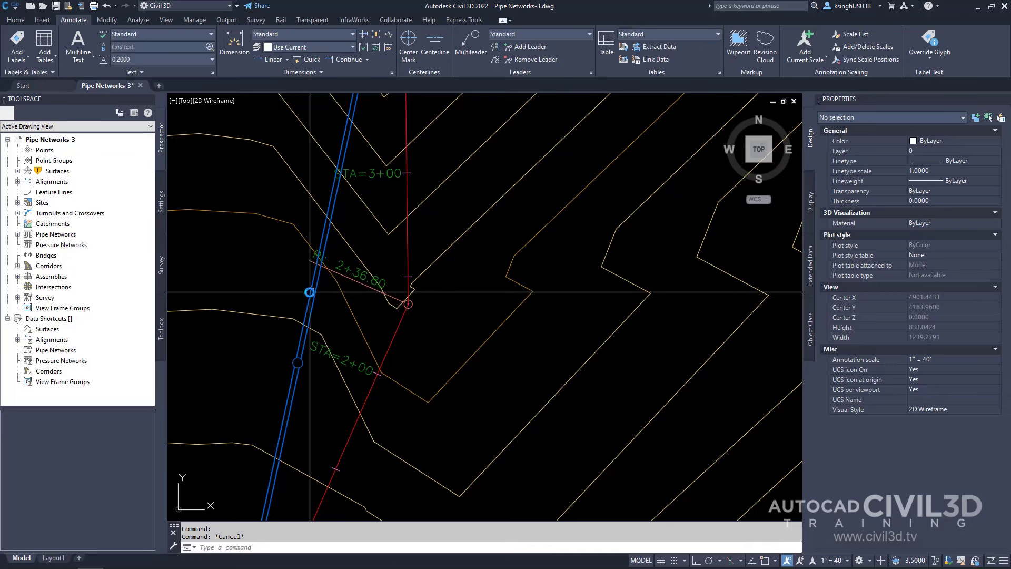
{"action": "left_click", "coordinate": [310, 292]}
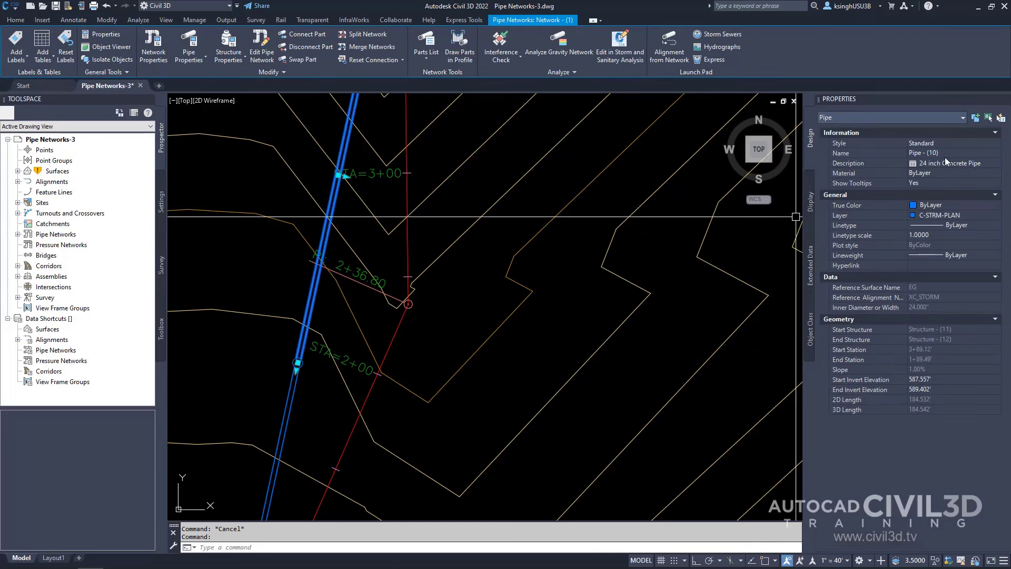
{"action": "key", "text": "Escape"}
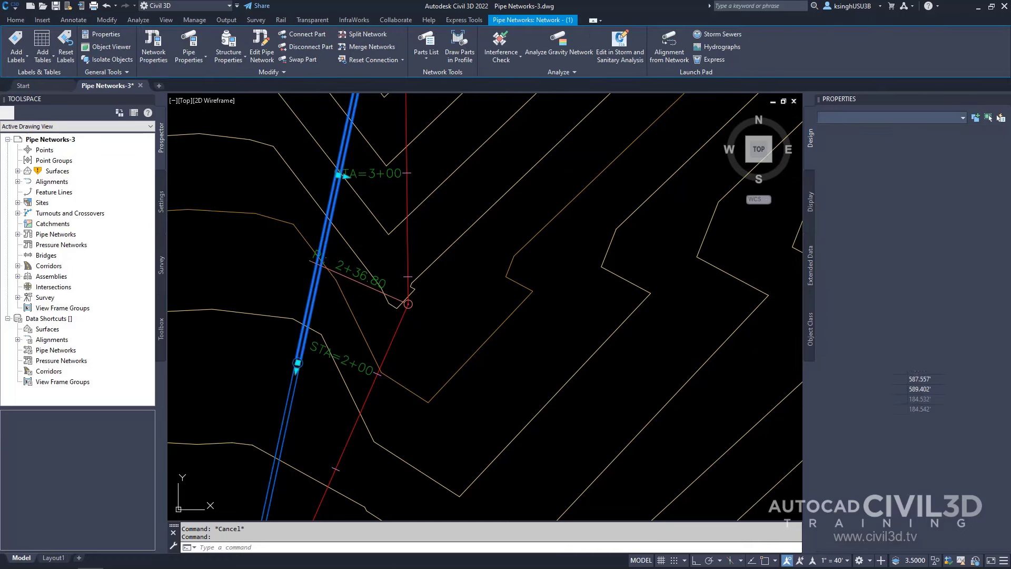
Check the names of the structure joining the two branch pipes and the structure at the branch's far end near station 4+00.
{"action": "scroll", "coordinate": [303, 372], "scroll_direction": "up", "scroll_amount": 2}
{"action": "middle_click_drag", "start_coordinate": [303, 372], "coordinate": [380, 350]}
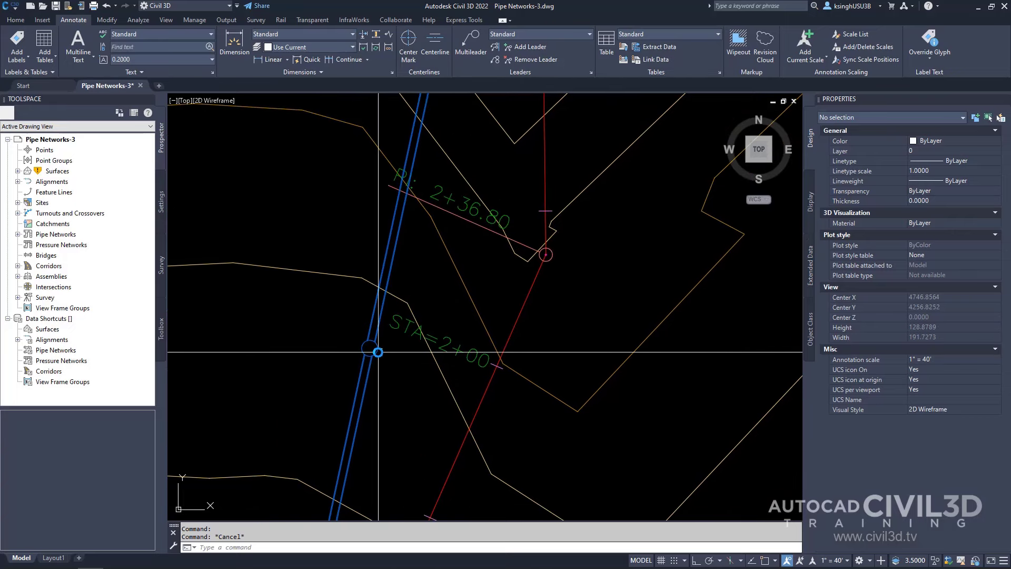
{"action": "left_click", "coordinate": [370, 348]}
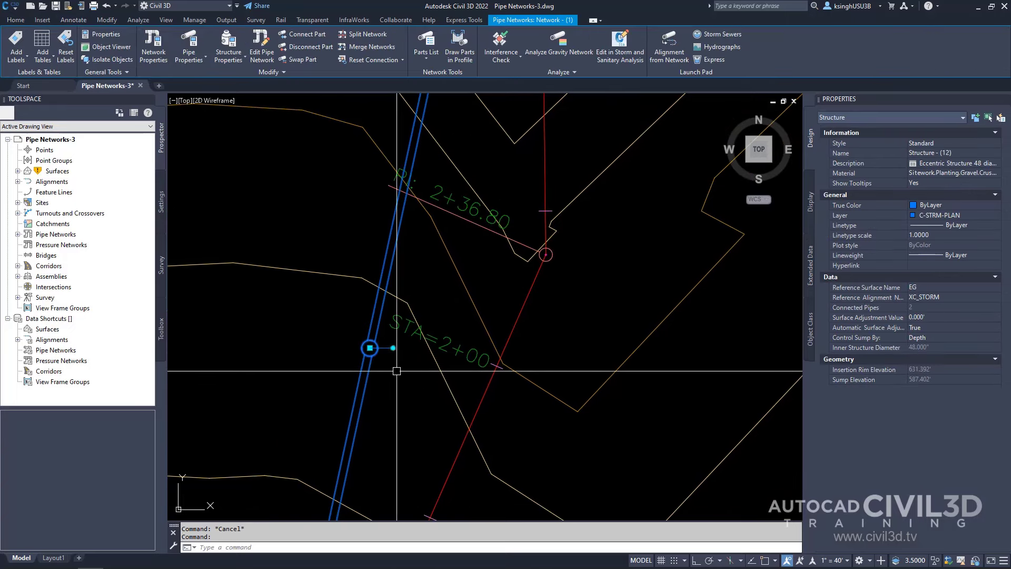
{"action": "scroll", "coordinate": [541, 321], "scroll_direction": "down", "scroll_amount": 5}
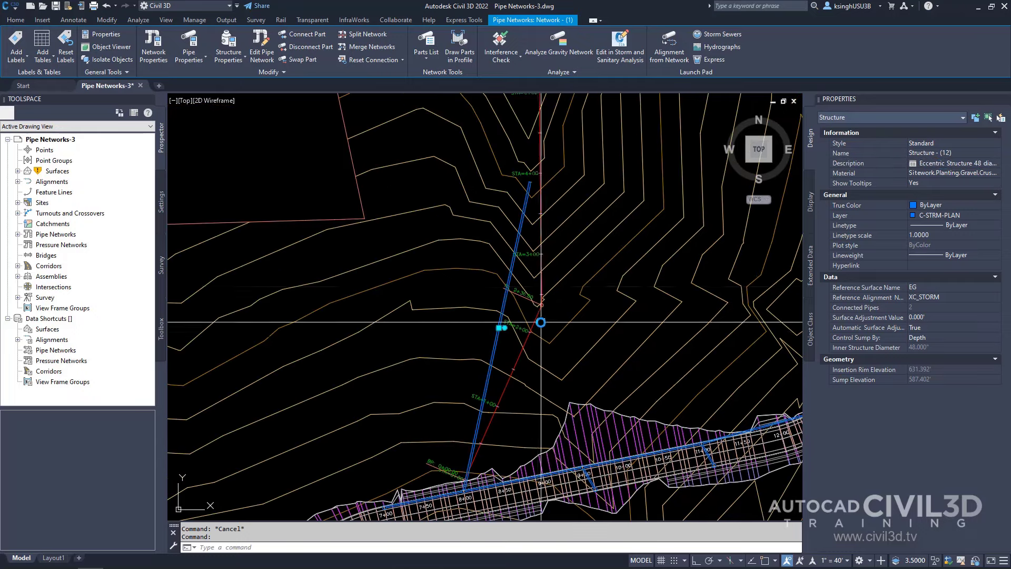
{"action": "middle_click_drag", "start_coordinate": [537, 209], "coordinate": [529, 283]}
{"action": "key", "text": "Escape"}
{"action": "scroll", "coordinate": [532, 252], "scroll_direction": "up", "scroll_amount": 5}
{"action": "scroll", "coordinate": [532, 251], "scroll_direction": "up", "scroll_amount": 3}
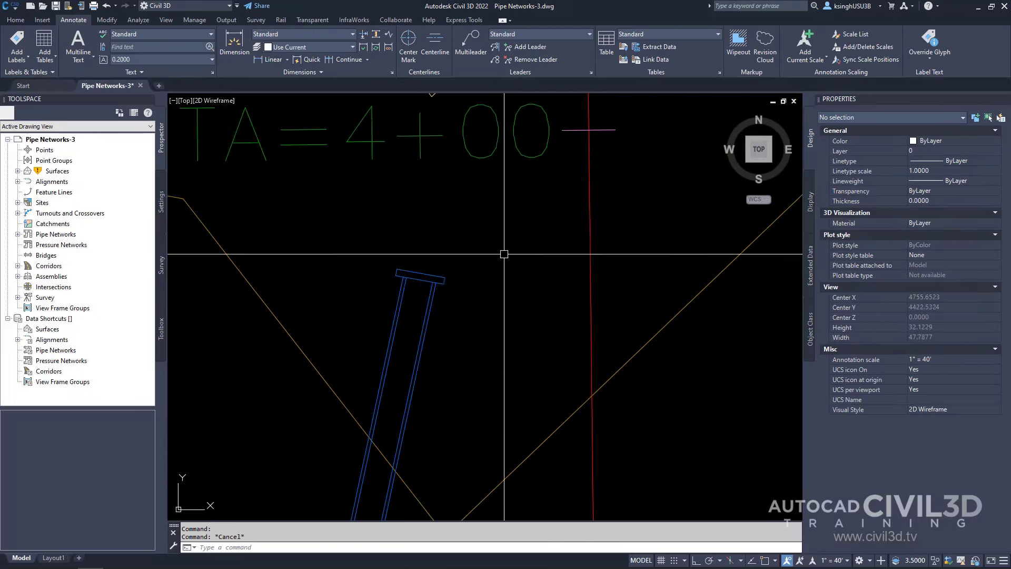
{"action": "left_click", "coordinate": [442, 279]}
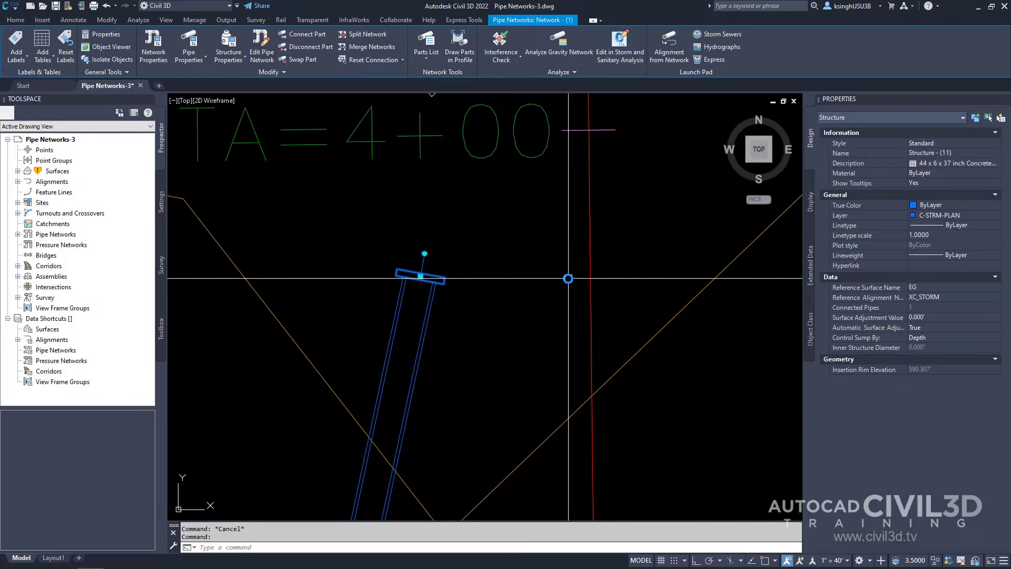
{"action": "key", "text": "Escape"}
In the properties of profile view PV - (1), turn off drawing for Pipe - (10) and Pipe - (10) (1).
{"action": "scroll", "coordinate": [530, 276], "scroll_direction": "down", "scroll_amount": 6}
{"action": "middle_click_drag", "start_coordinate": [532, 276], "coordinate": [395, 292]}
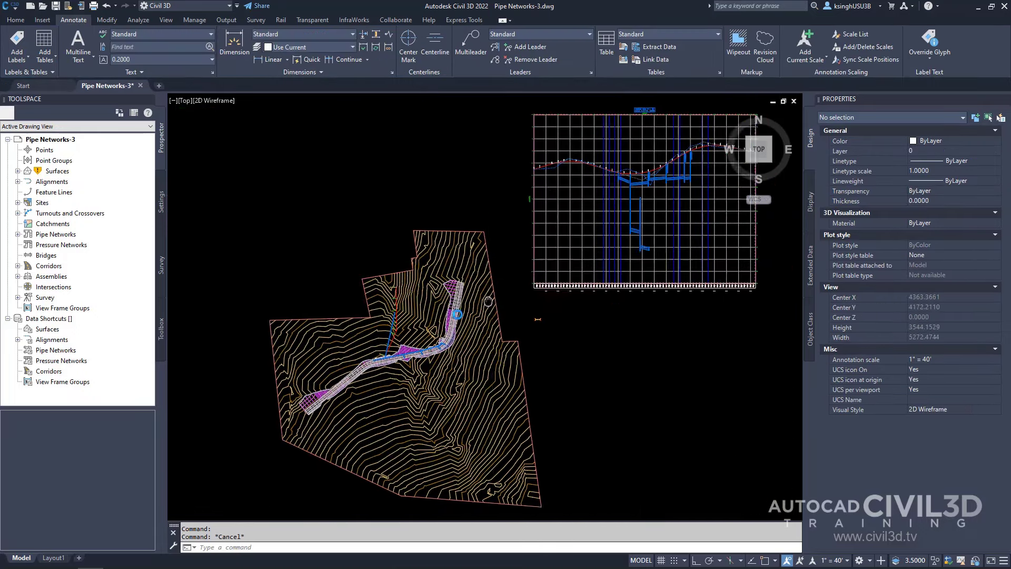
{"action": "scroll", "coordinate": [561, 351], "scroll_direction": "up", "scroll_amount": 5}
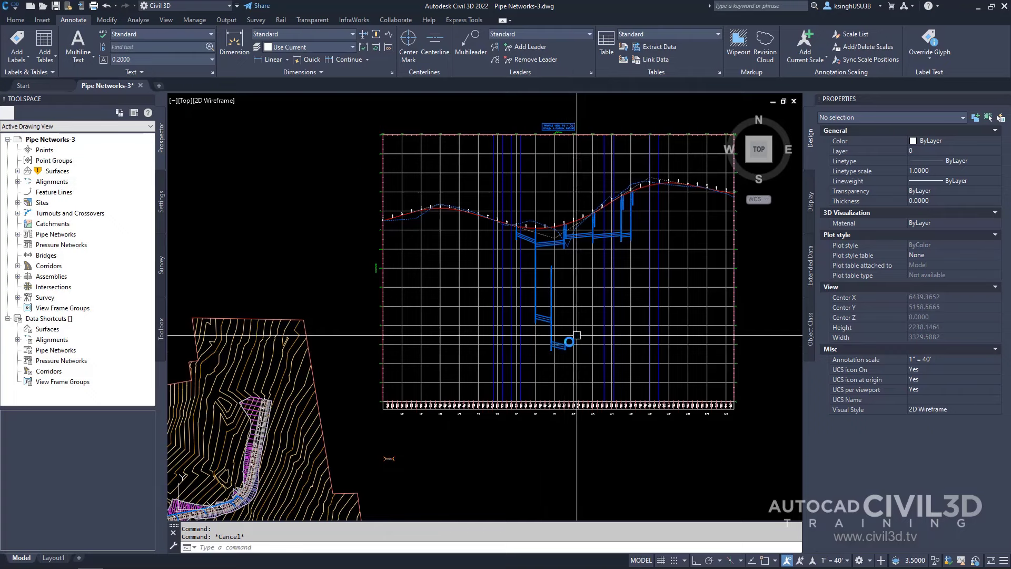
{"action": "middle_click_drag", "start_coordinate": [576, 338], "coordinate": [532, 375]}
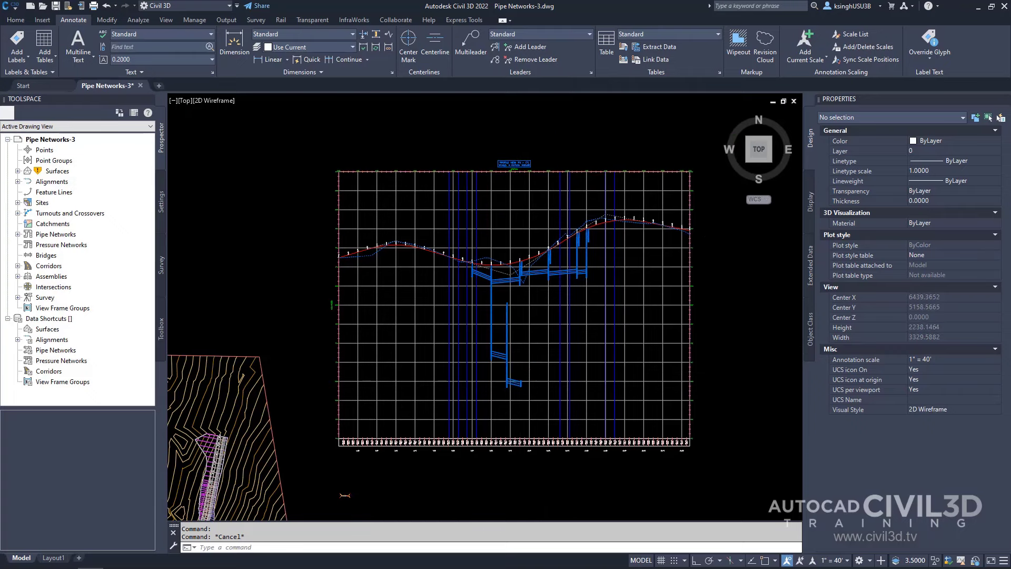
{"action": "left_click", "coordinate": [539, 361]}
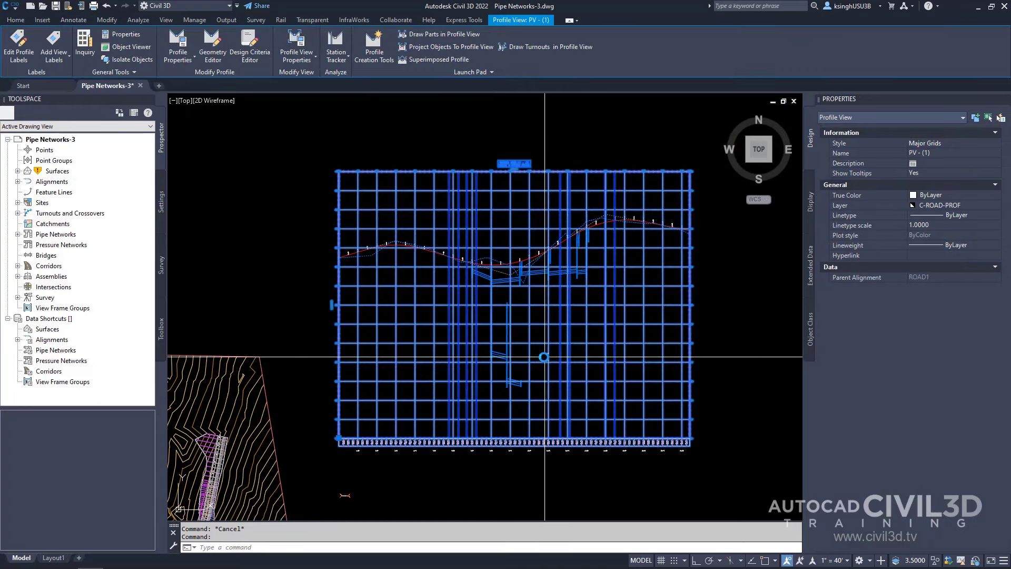
{"action": "right_click", "coordinate": [539, 355]}
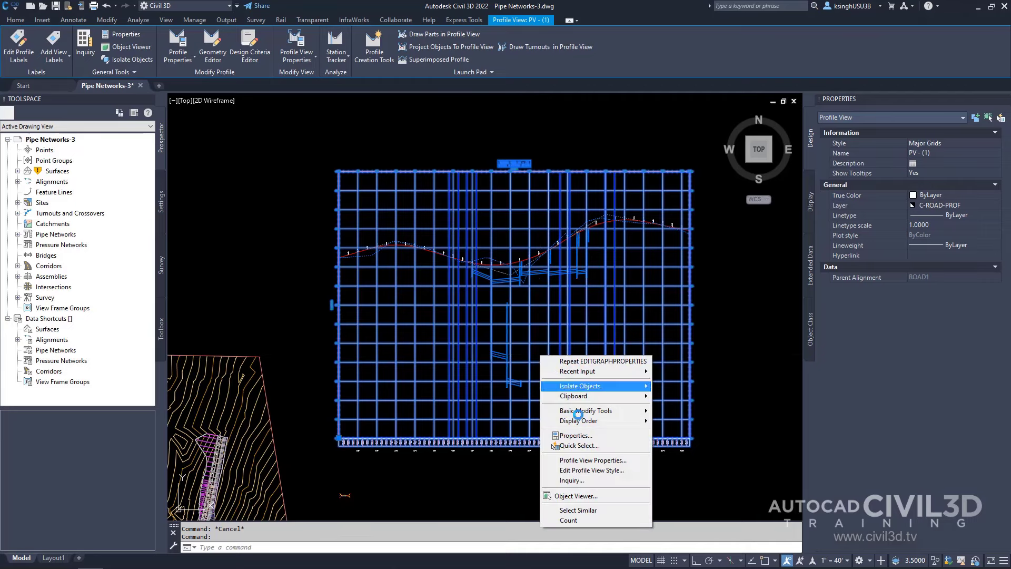
{"action": "left_click", "coordinate": [610, 460]}
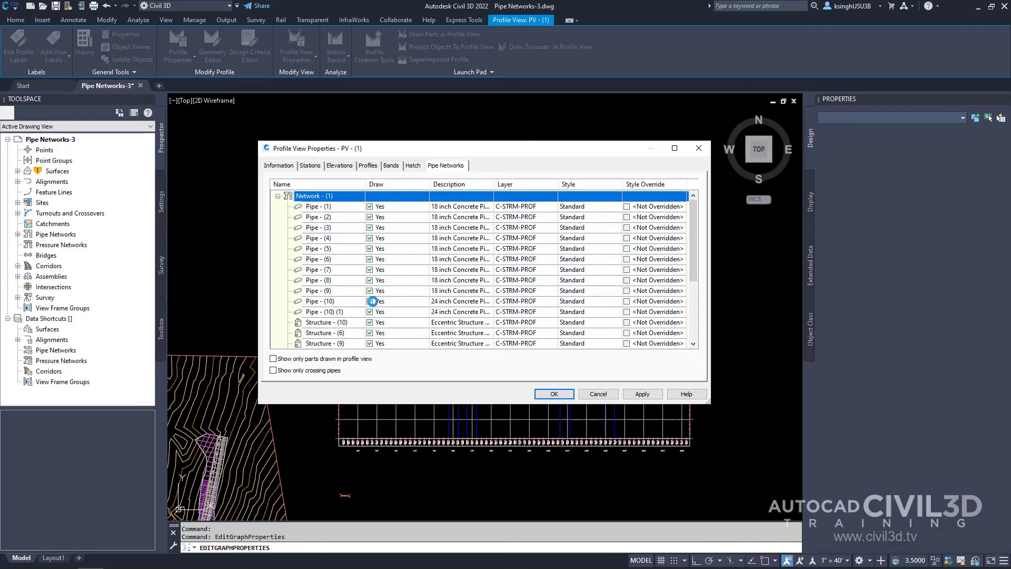
{"action": "left_click", "coordinate": [370, 300]}
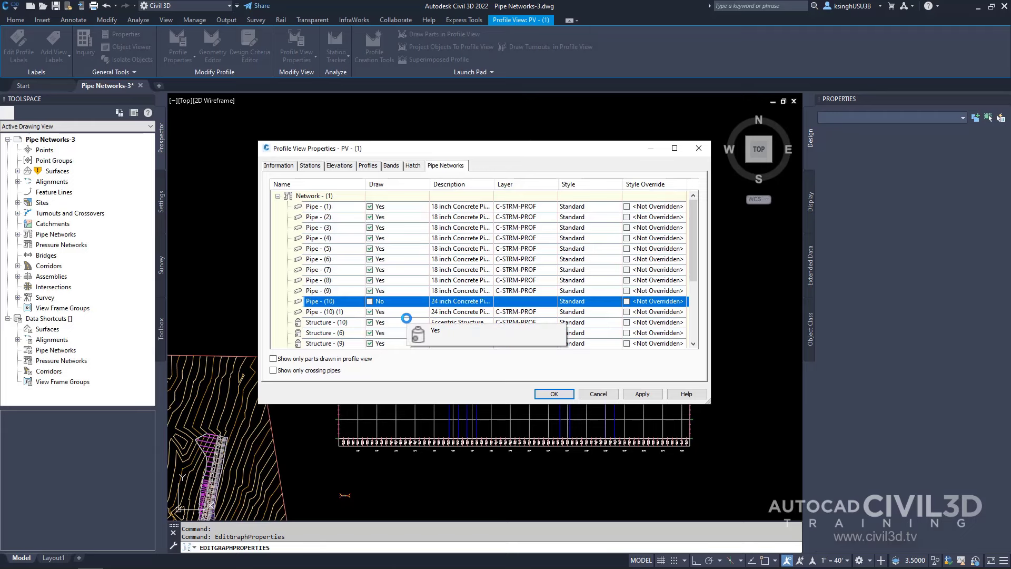
{"action": "left_click", "coordinate": [369, 312]}
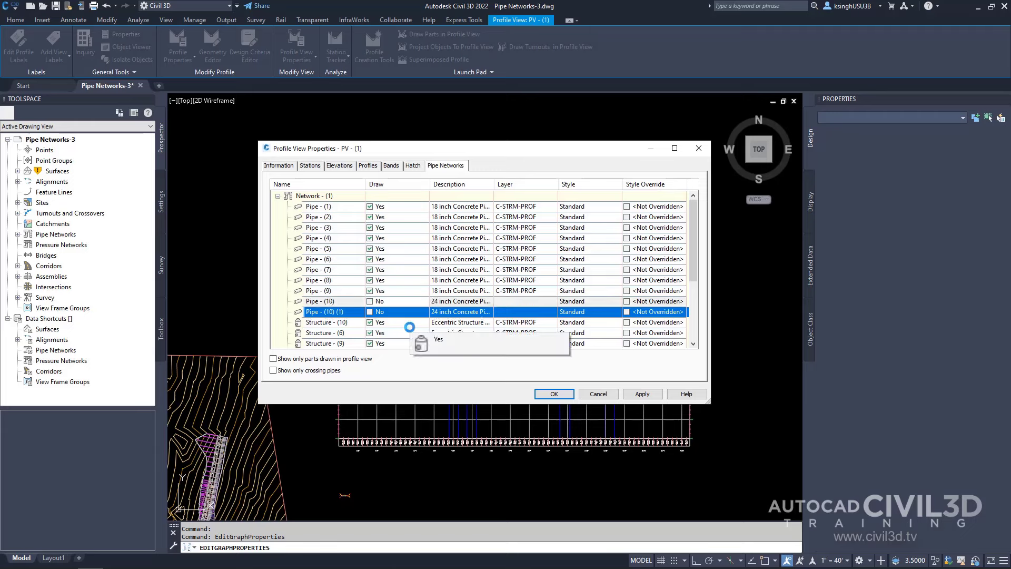
Turn off drawing for Structure - (11) and Structure - (12) in the profile view, and apply the changes.
{"action": "scroll", "coordinate": [408, 310], "scroll_direction": "down", "scroll_amount": 3}
{"action": "scroll", "coordinate": [406, 289], "scroll_direction": "down", "scroll_amount": 1}
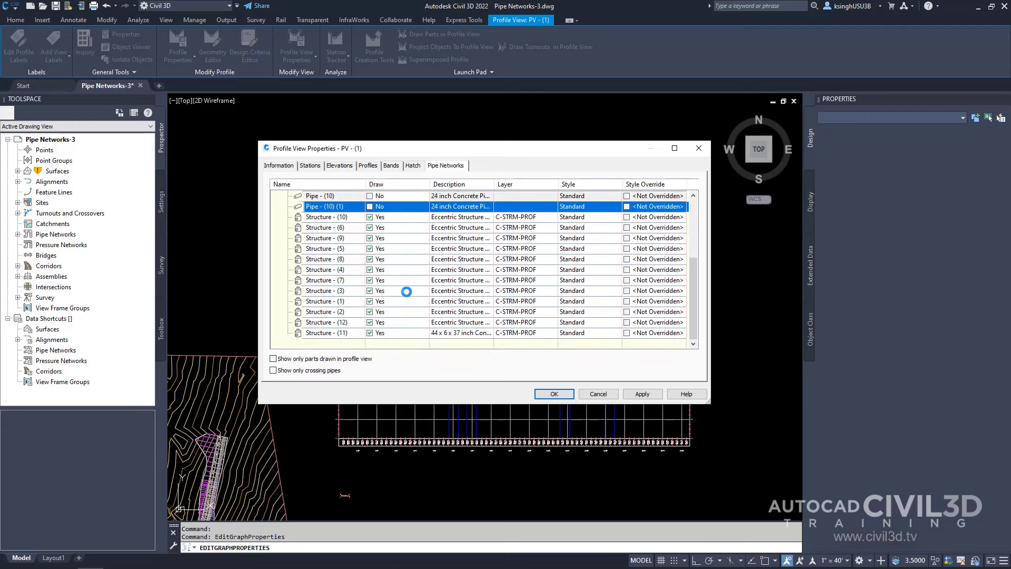
{"action": "left_click", "coordinate": [371, 333]}
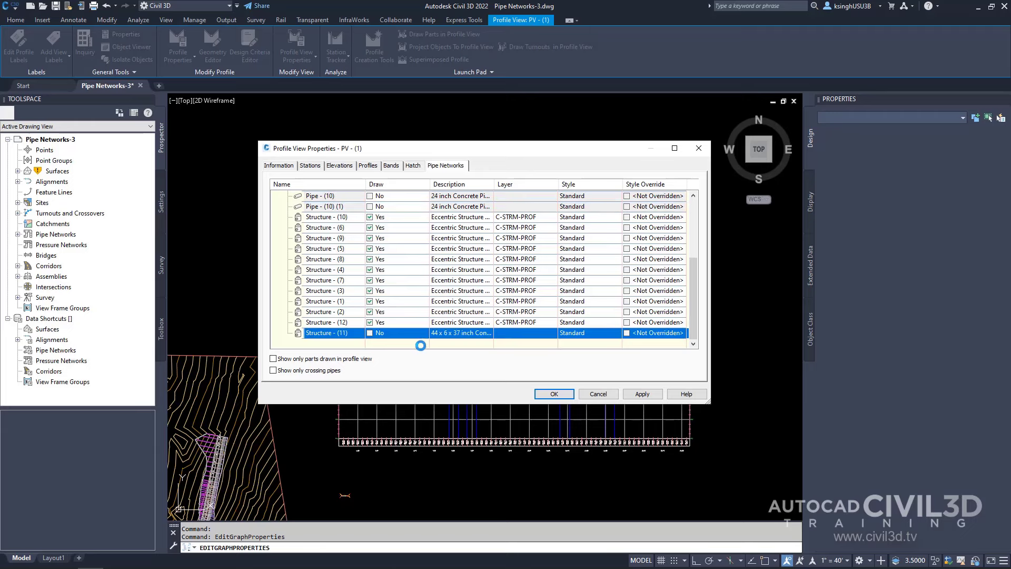
{"action": "left_click", "coordinate": [370, 322]}
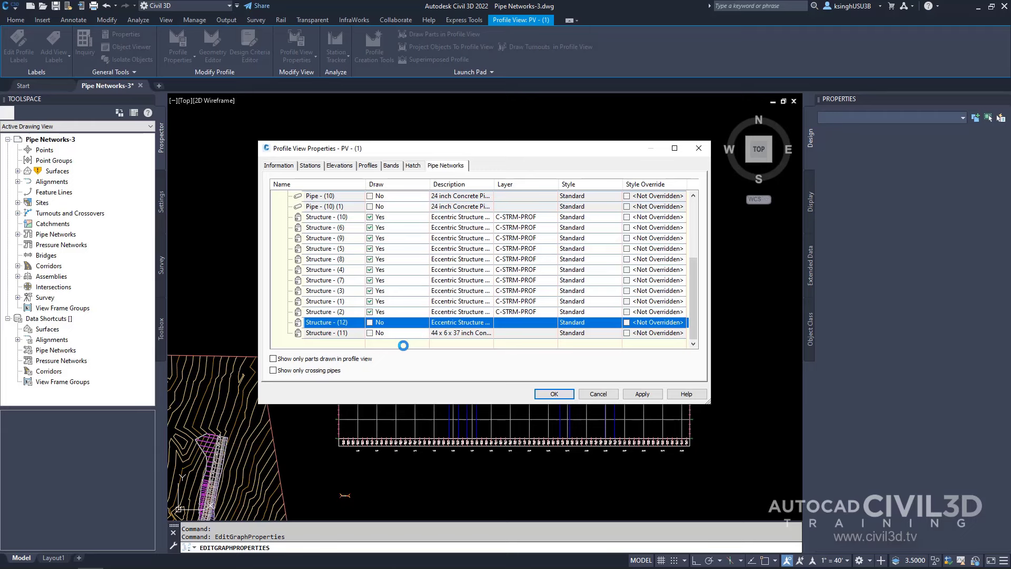
{"action": "left_click", "coordinate": [643, 394]}
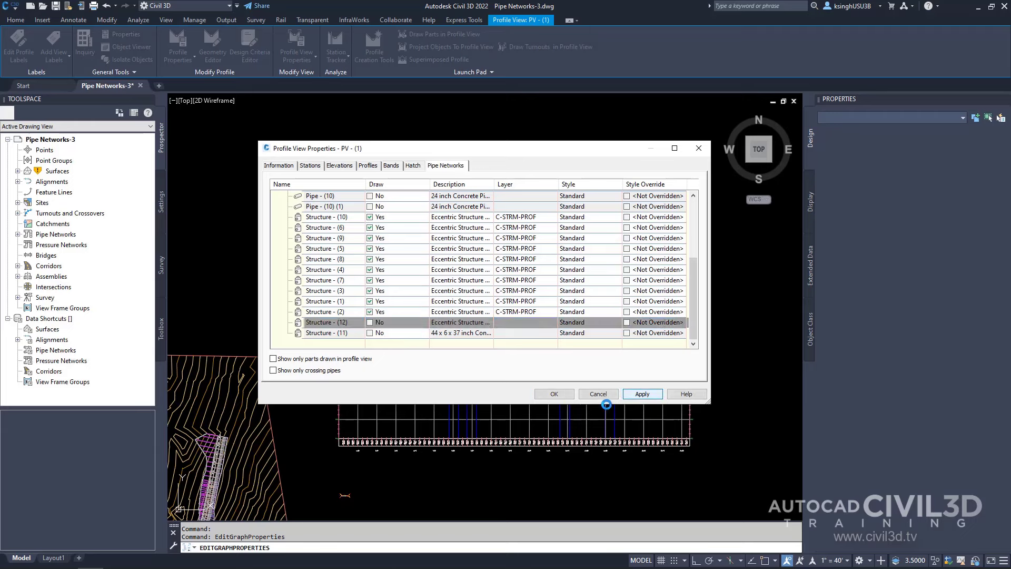
{"action": "left_click", "coordinate": [553, 393]}
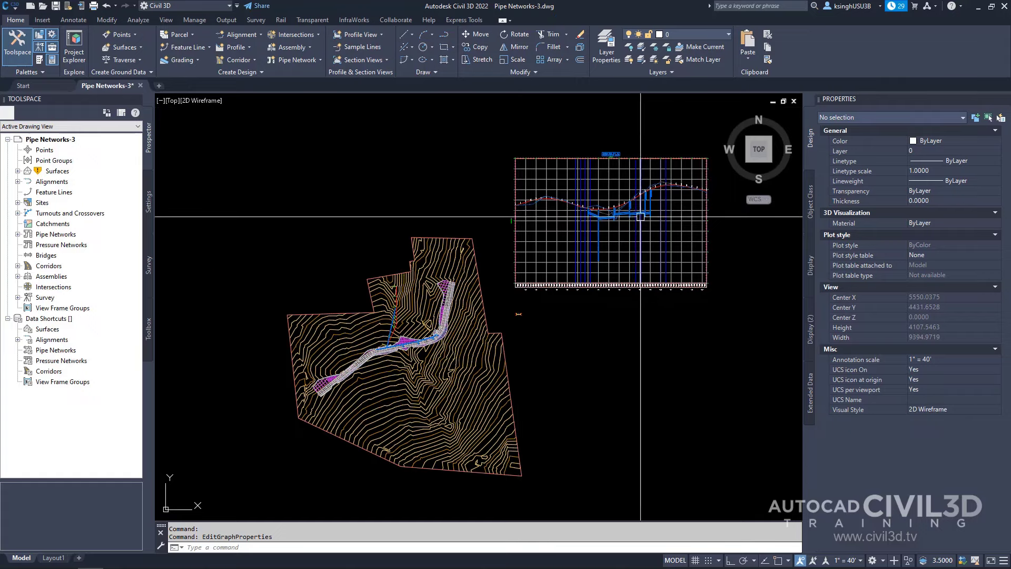
Set up Add Labels for the Pipe Network feature with the Single Part Profile label type.
{"action": "scroll", "coordinate": [641, 215], "scroll_direction": "up", "scroll_amount": 4}
{"action": "middle_click_drag", "start_coordinate": [641, 215], "coordinate": [617, 273]}
{"action": "scroll", "coordinate": [612, 266], "scroll_direction": "up", "scroll_amount": 5}
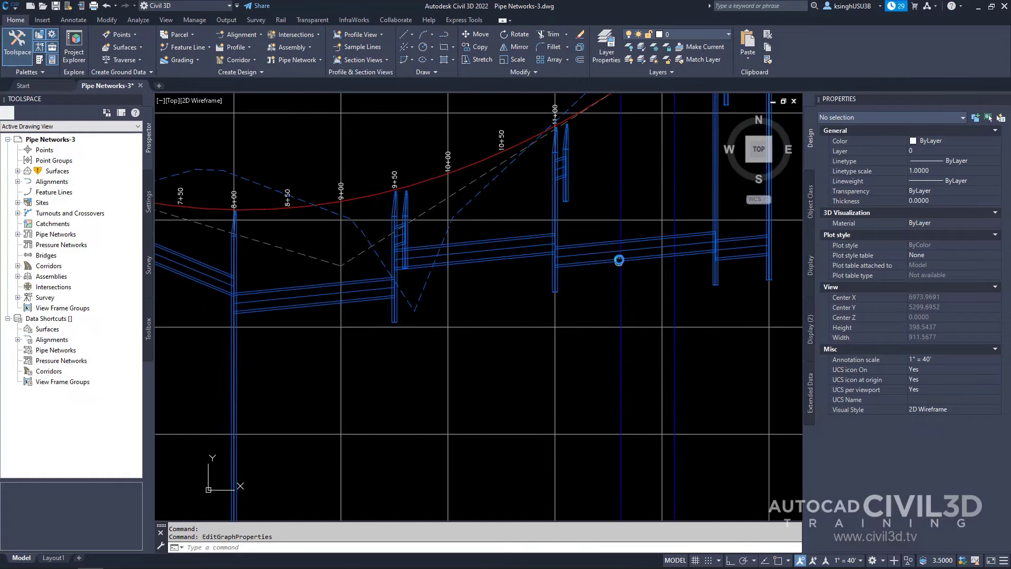
{"action": "scroll", "coordinate": [612, 267], "scroll_direction": "down", "scroll_amount": 3}
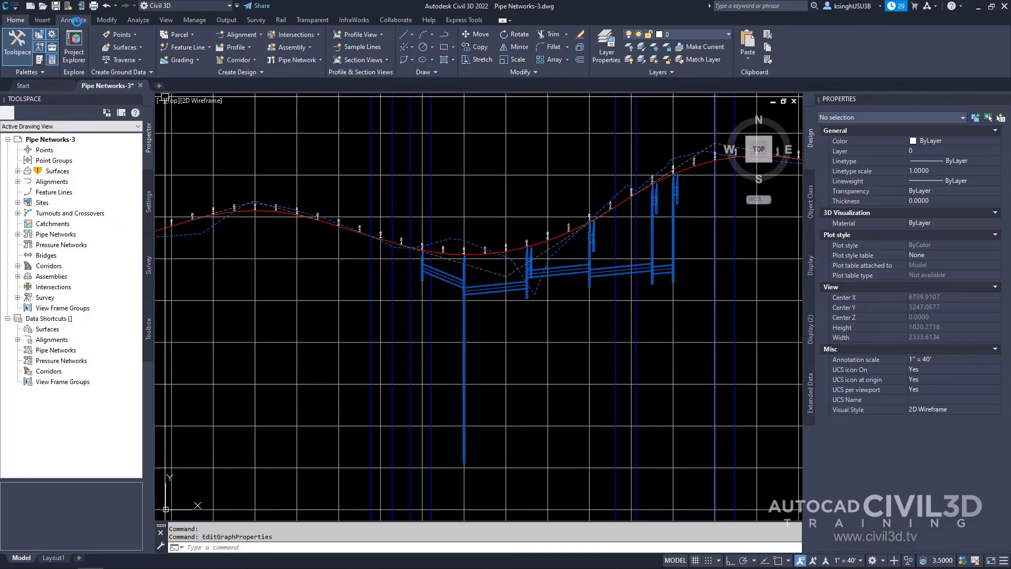
{"action": "left_click", "coordinate": [74, 20]}
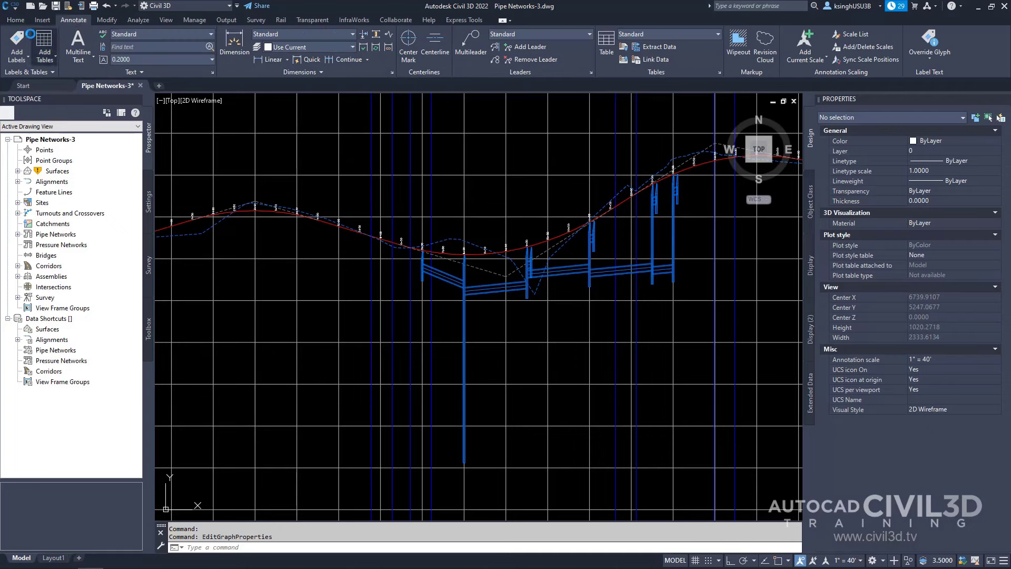
{"action": "left_click", "coordinate": [17, 43]}
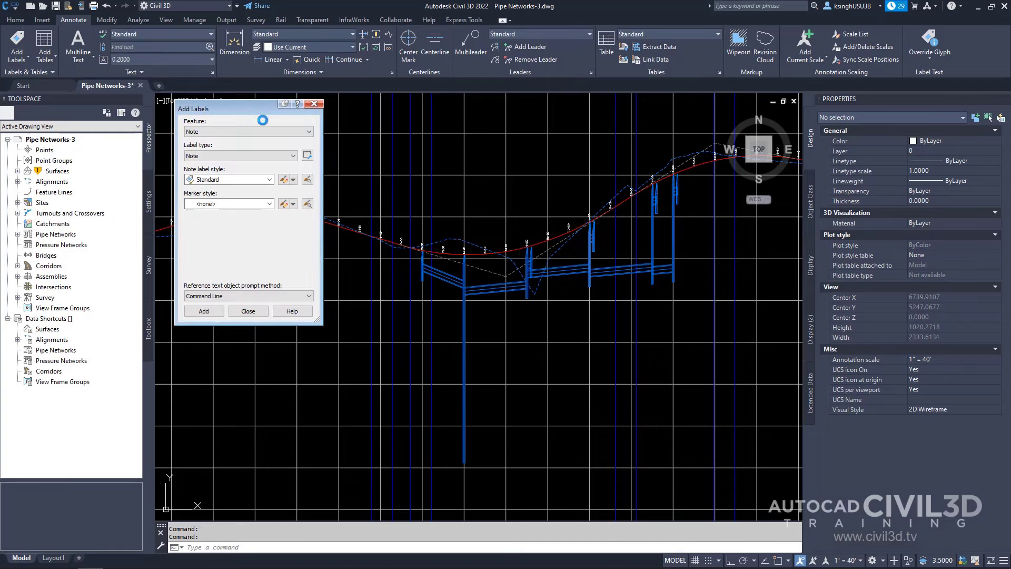
{"action": "left_click_drag", "start_coordinate": [246, 110], "coordinate": [254, 279]}
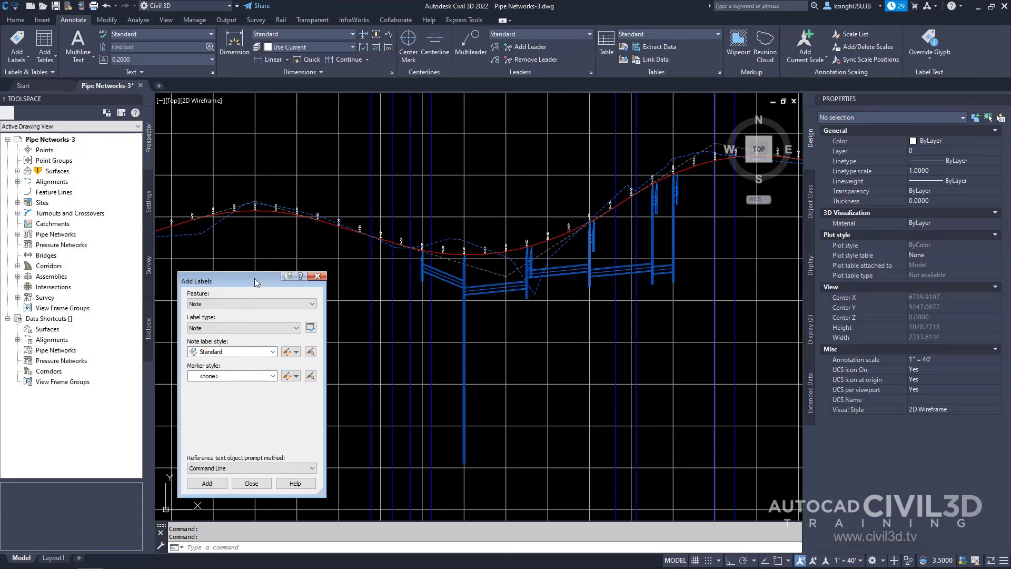
{"action": "left_click", "coordinate": [256, 307]}
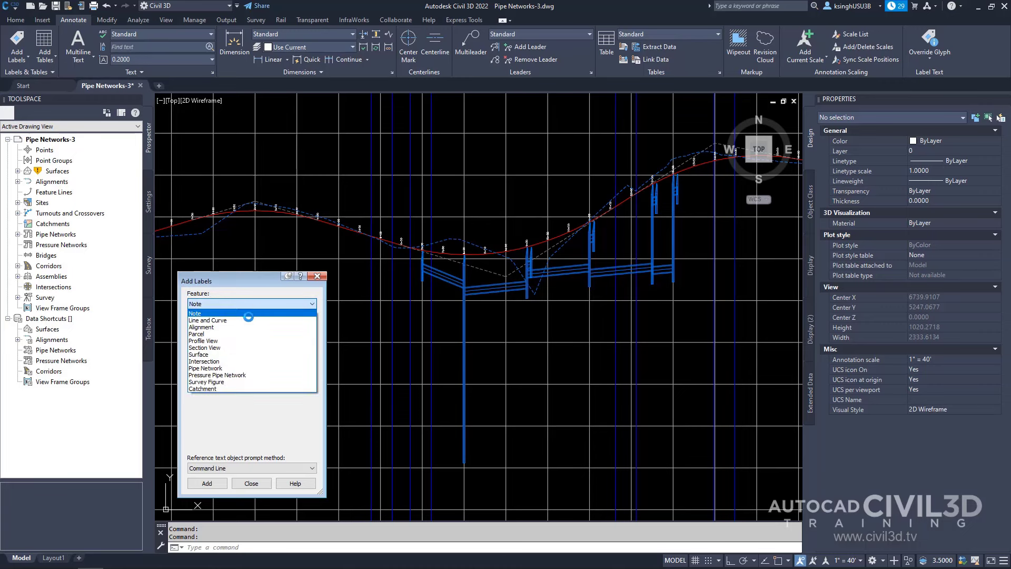
{"action": "left_click", "coordinate": [221, 368]}
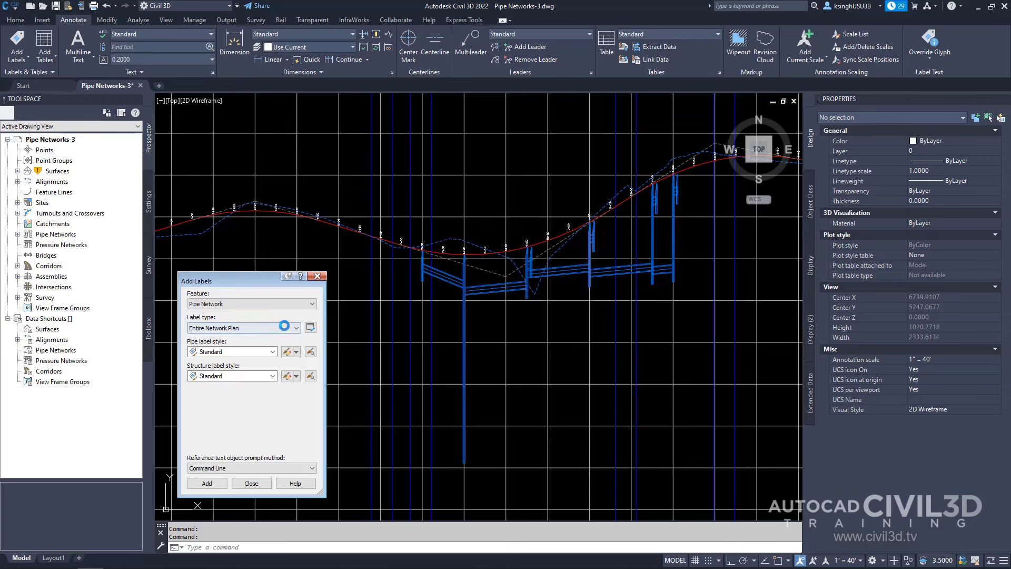
{"action": "left_click", "coordinate": [287, 330]}
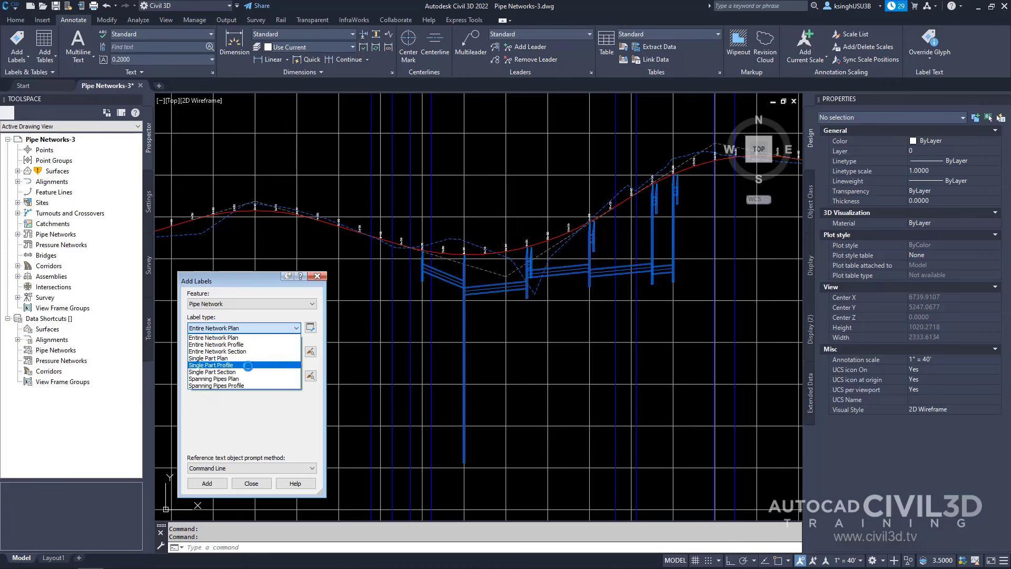
{"action": "left_click", "coordinate": [248, 366]}
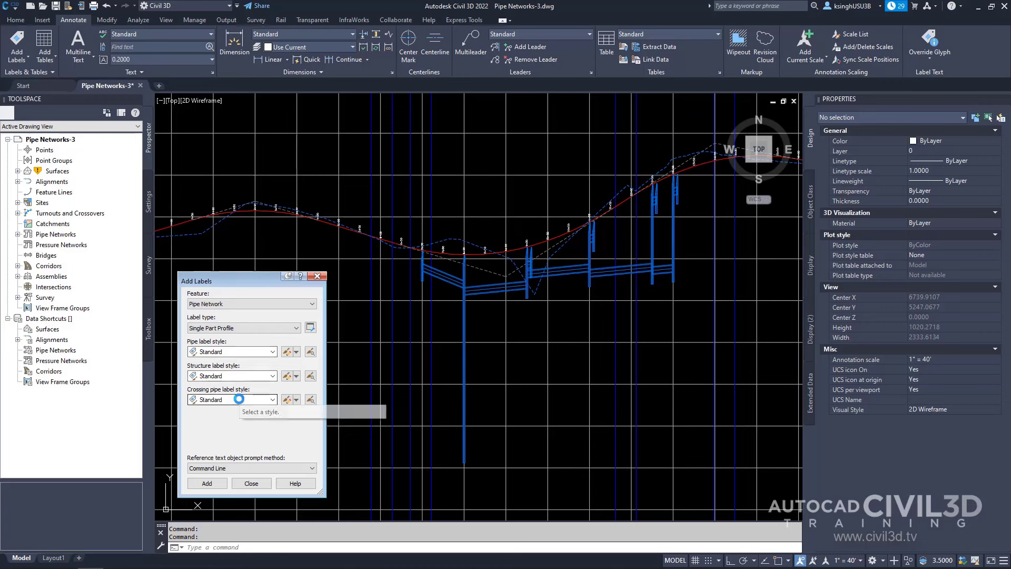
Label the pipe between stations 7+00 and 8+00 in the profile view, using the Standard pipe label style.
{"action": "left_click", "coordinate": [210, 482]}
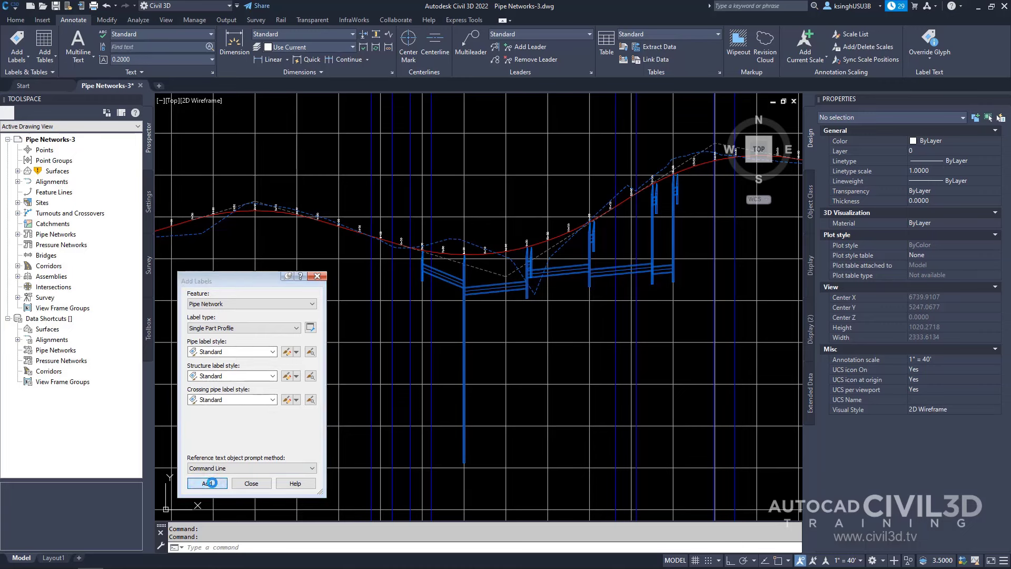
{"action": "scroll", "coordinate": [449, 325], "scroll_direction": "up", "scroll_amount": 4}
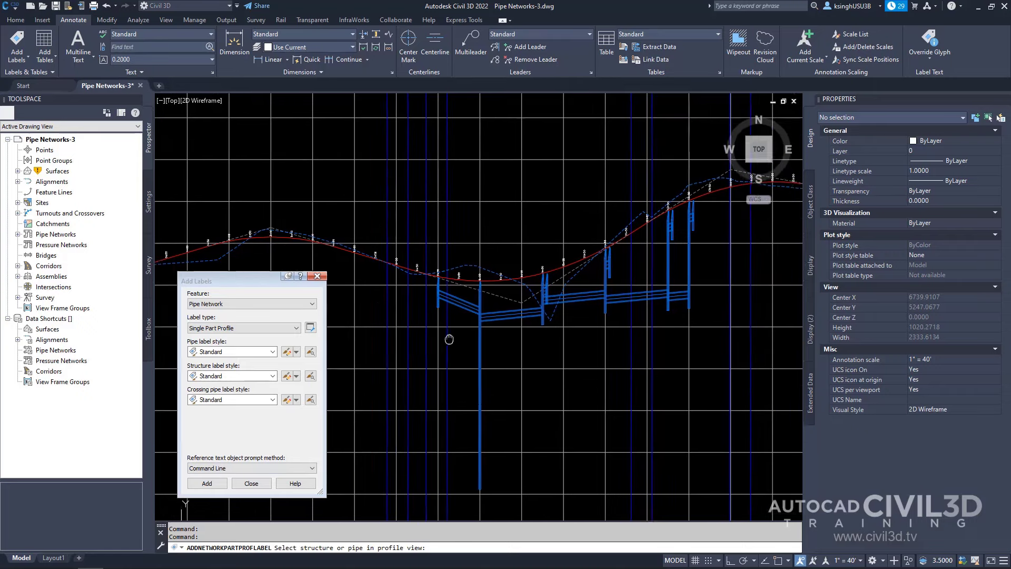
{"action": "left_click", "coordinate": [470, 304]}
{"action": "scroll", "coordinate": [491, 398], "scroll_direction": "down", "scroll_amount": 4}
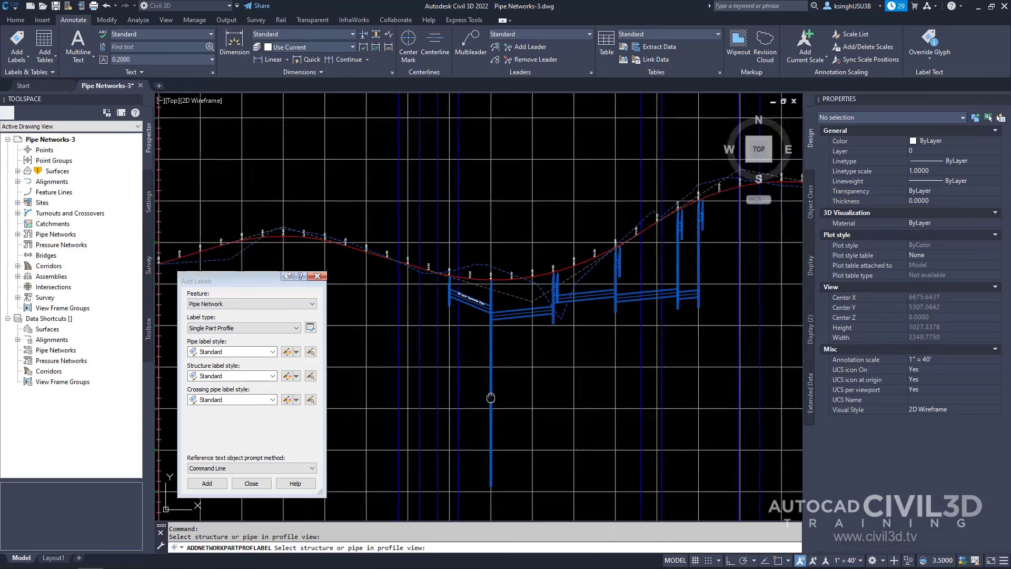
{"action": "middle_click_drag", "start_coordinate": [491, 398], "coordinate": [491, 279]}
{"action": "scroll", "coordinate": [425, 413], "scroll_direction": "up", "scroll_amount": 5}
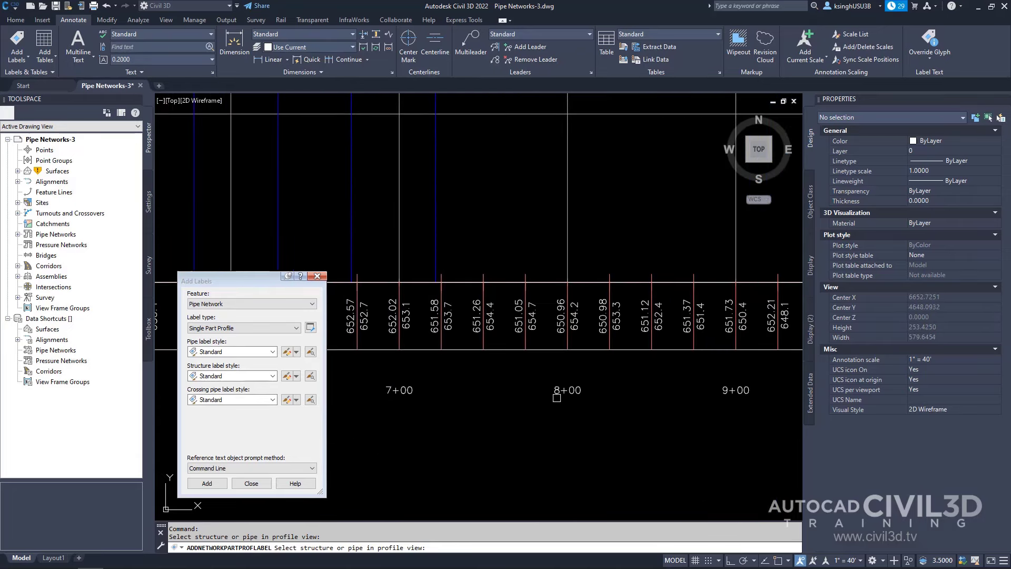
{"action": "scroll", "coordinate": [557, 398], "scroll_direction": "down", "scroll_amount": 4}
{"action": "scroll", "coordinate": [529, 235], "scroll_direction": "up", "scroll_amount": 4}
{"action": "middle_click_drag", "start_coordinate": [529, 234], "coordinate": [548, 339]}
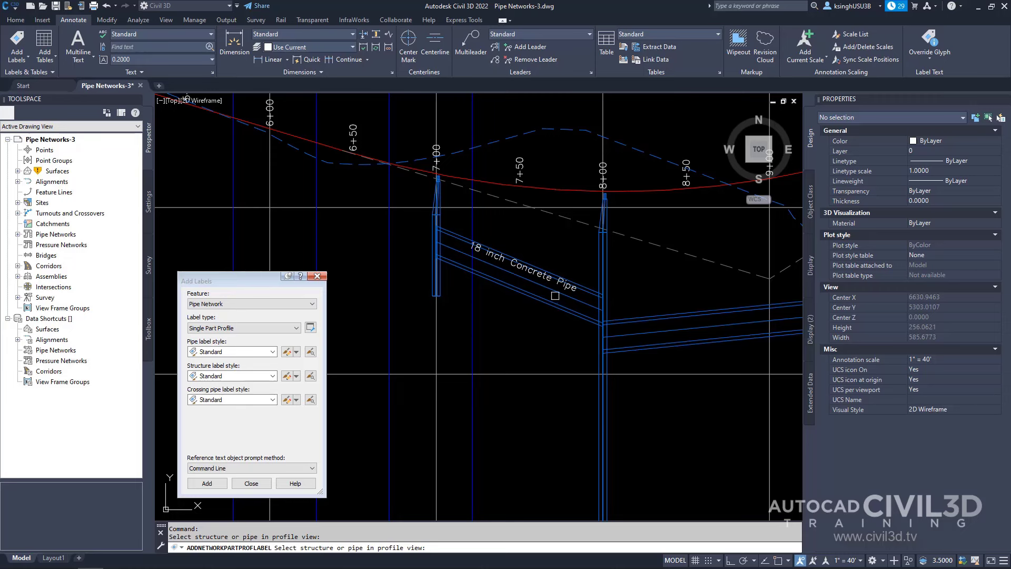
{"action": "key", "text": "Escape"}
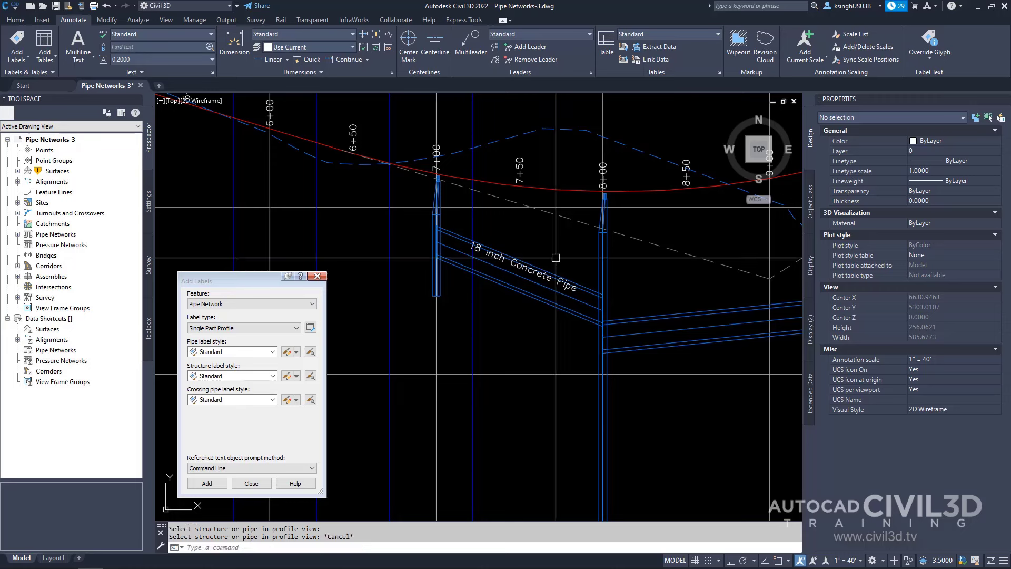
Check the description in the properties of the labelled pipe between stations 7+00 and 8+00.
{"action": "left_click", "coordinate": [536, 297]}
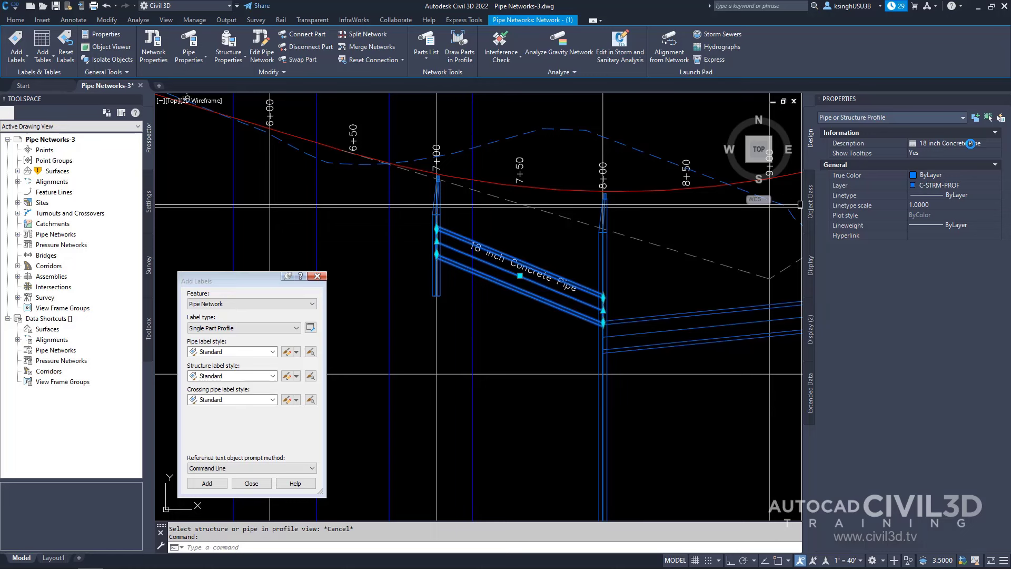
{"action": "scroll", "coordinate": [571, 319], "scroll_direction": "down", "scroll_amount": 5}
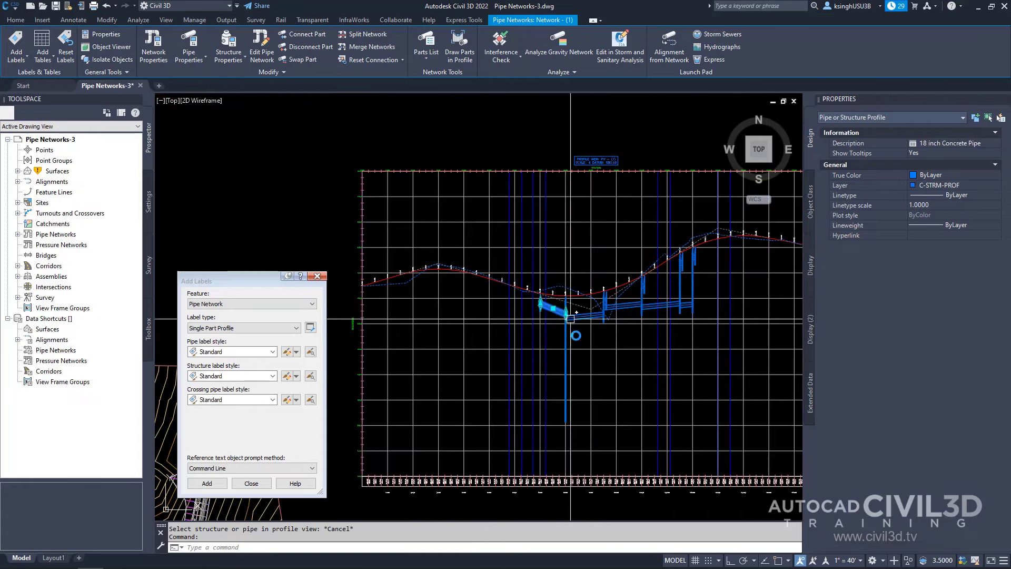
{"action": "mouse_move", "coordinate": [592, 370]}
{"action": "middle_mouse_down"}
{"action": "mouse_move", "coordinate": [555, 327]}
{"action": "mouse_move", "coordinate": [542, 331]}
{"action": "middle_mouse_up"}
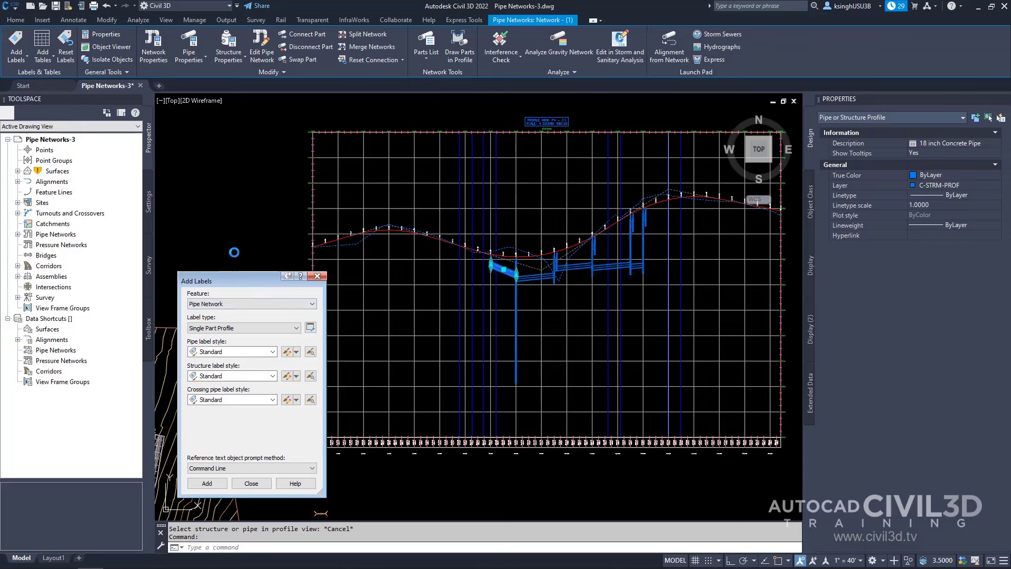
Copy the Standard pipe label style and name the copy Start Invert Elevation.
{"action": "left_click_drag", "start_coordinate": [234, 280], "coordinate": [252, 192]}
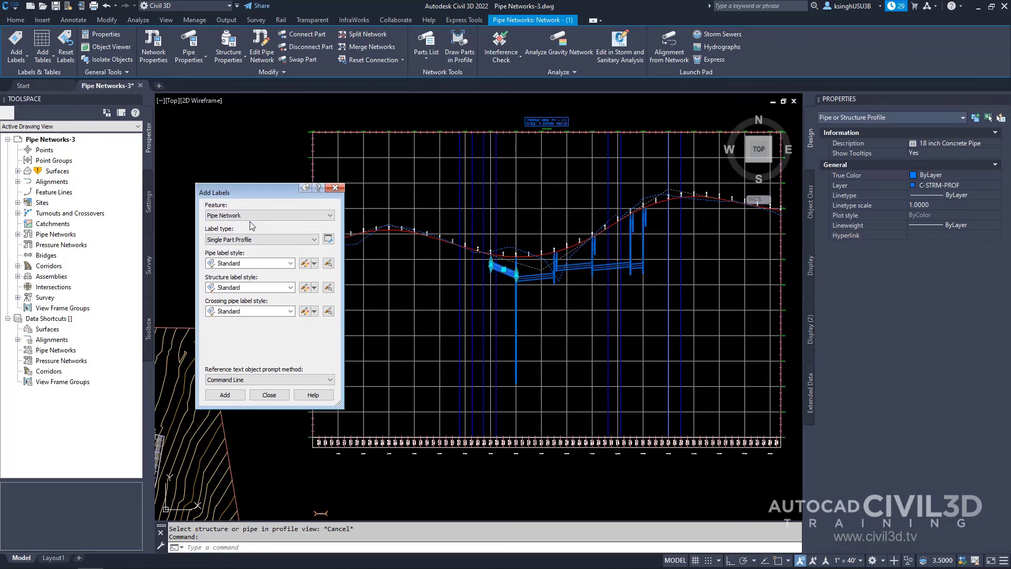
{"action": "left_click", "coordinate": [241, 260]}
{"action": "left_click", "coordinate": [314, 263]}
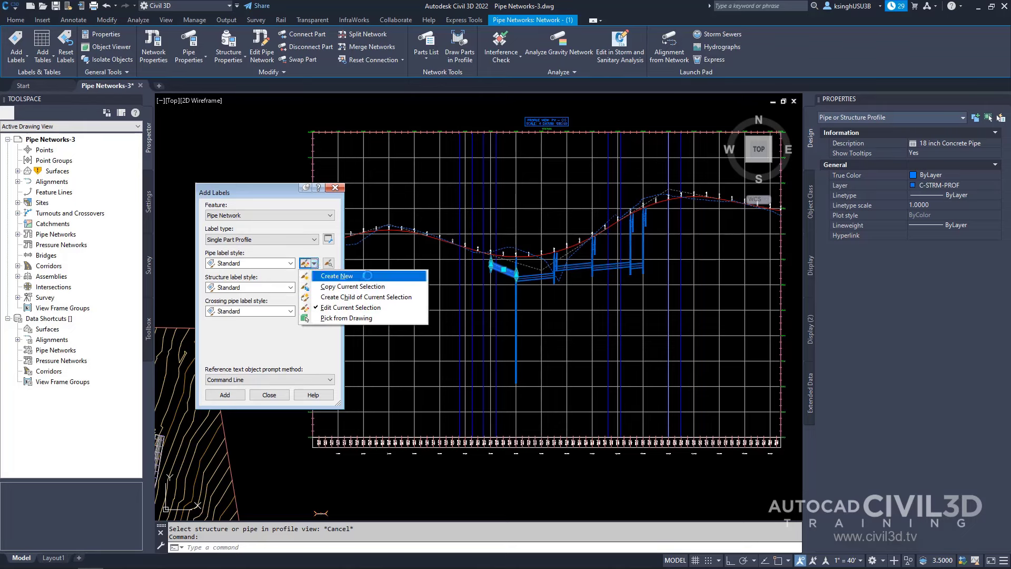
{"action": "left_click", "coordinate": [402, 288]}
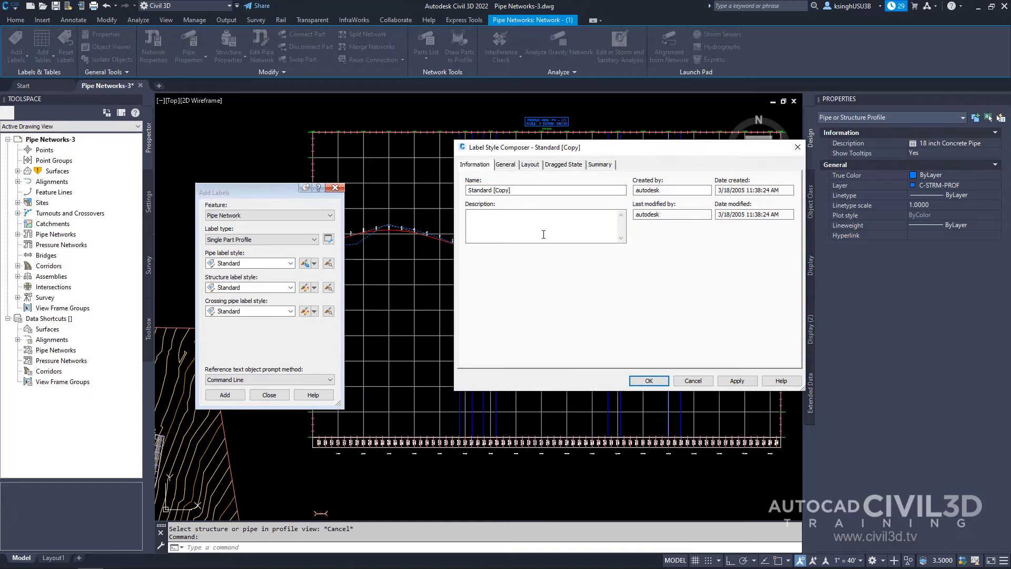
{"action": "left_click_drag", "start_coordinate": [521, 191], "coordinate": [455, 195]}
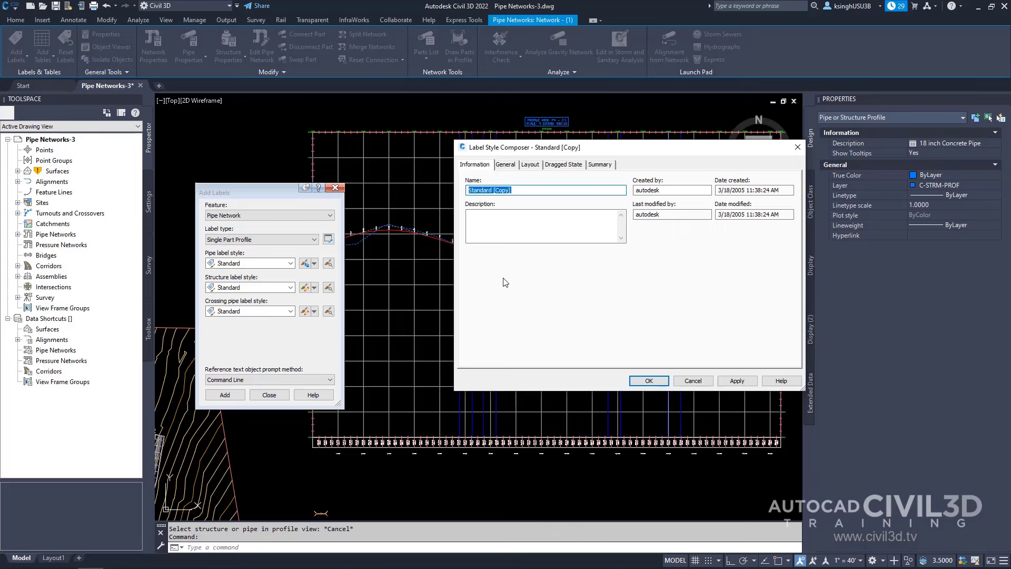
{"action": "type", "text": "Start Invert Elevation"}
Remove the Description property from the contents of the new label style's CenterlineText component.
{"action": "left_click", "coordinate": [529, 164]}
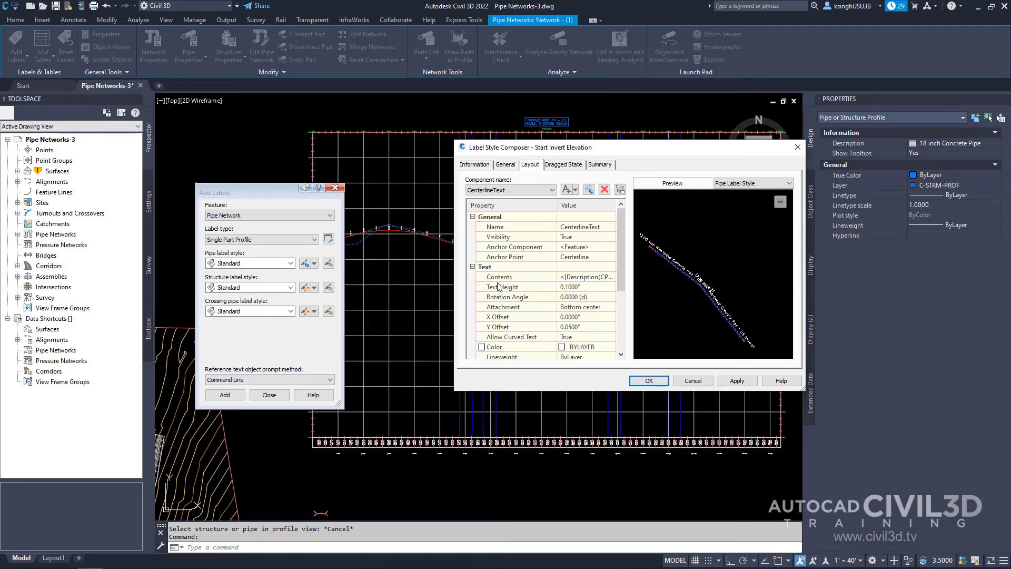
{"action": "left_click", "coordinate": [572, 276]}
{"action": "left_click", "coordinate": [611, 277]}
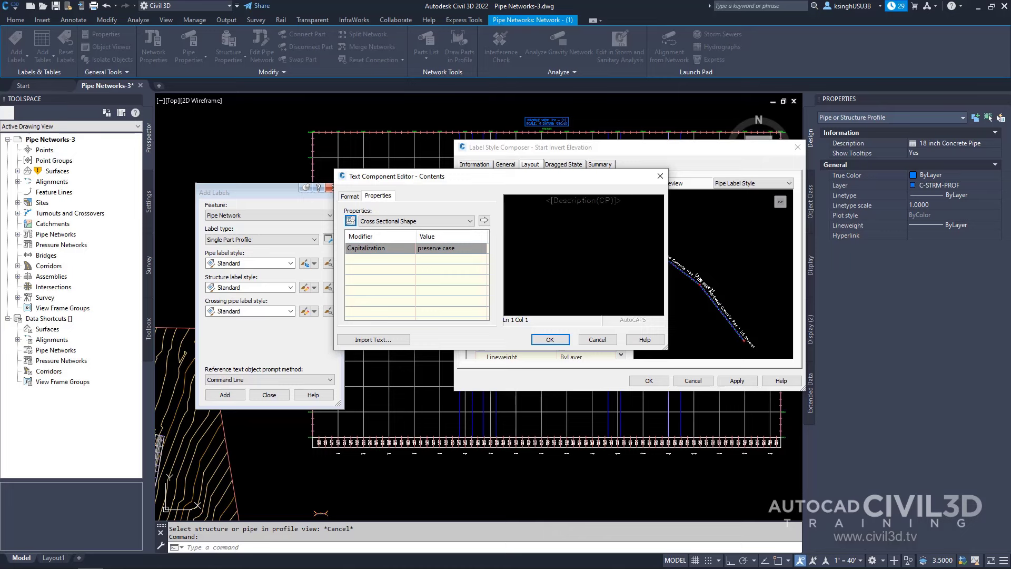
{"action": "left_click_drag", "start_coordinate": [622, 200], "coordinate": [544, 201]}
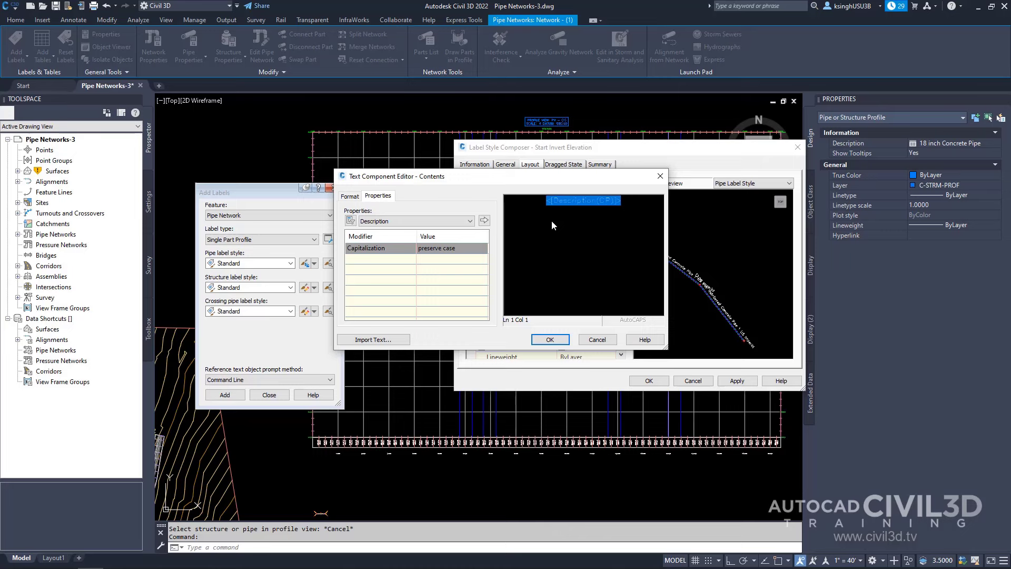
{"action": "key", "text": "Delete"}
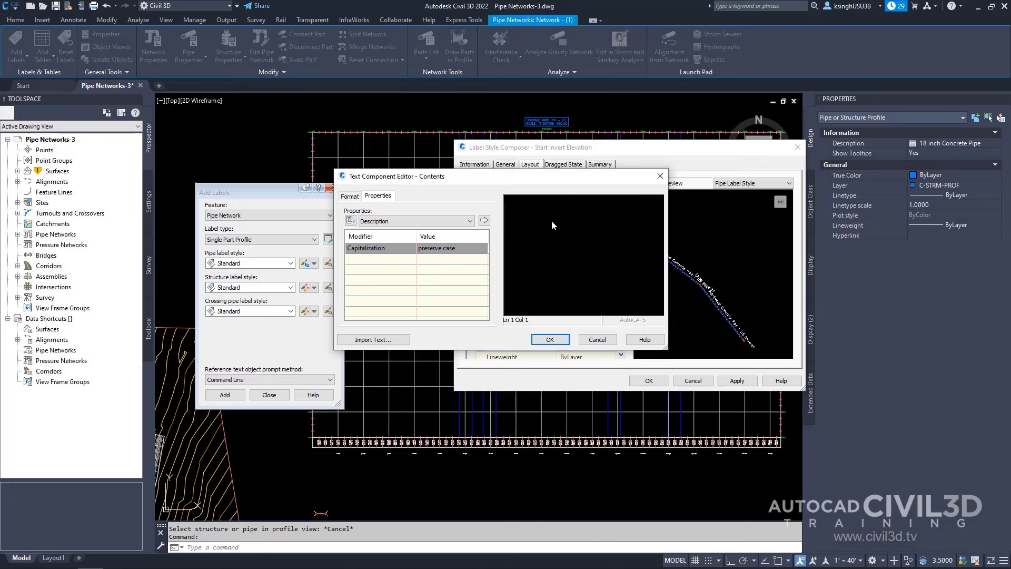
Insert the Start Invert Elevation property with 0.01 precision as the label text, and save the label style.
{"action": "left_click", "coordinate": [470, 221]}
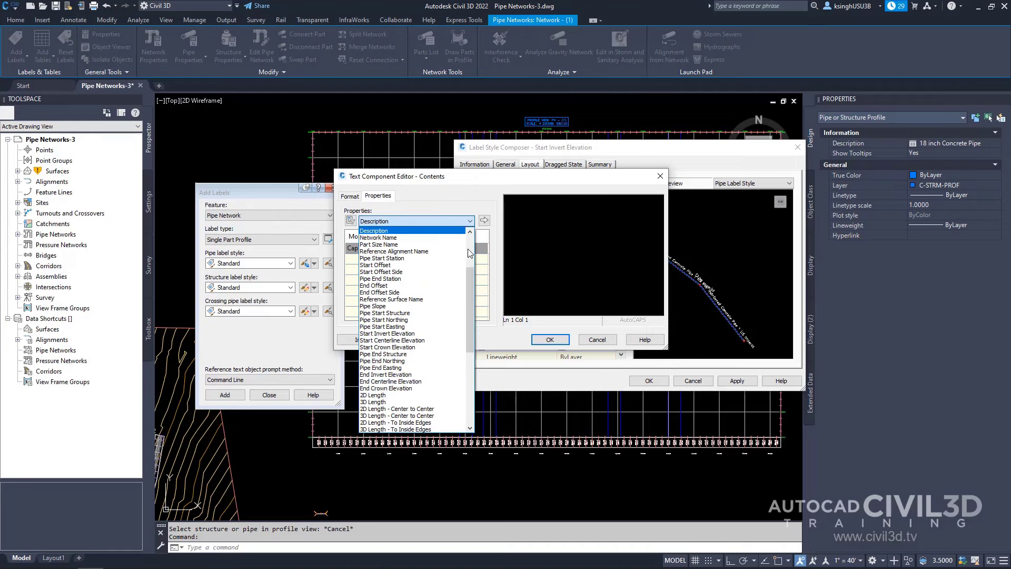
{"action": "left_click_drag", "start_coordinate": [471, 301], "coordinate": [470, 315]}
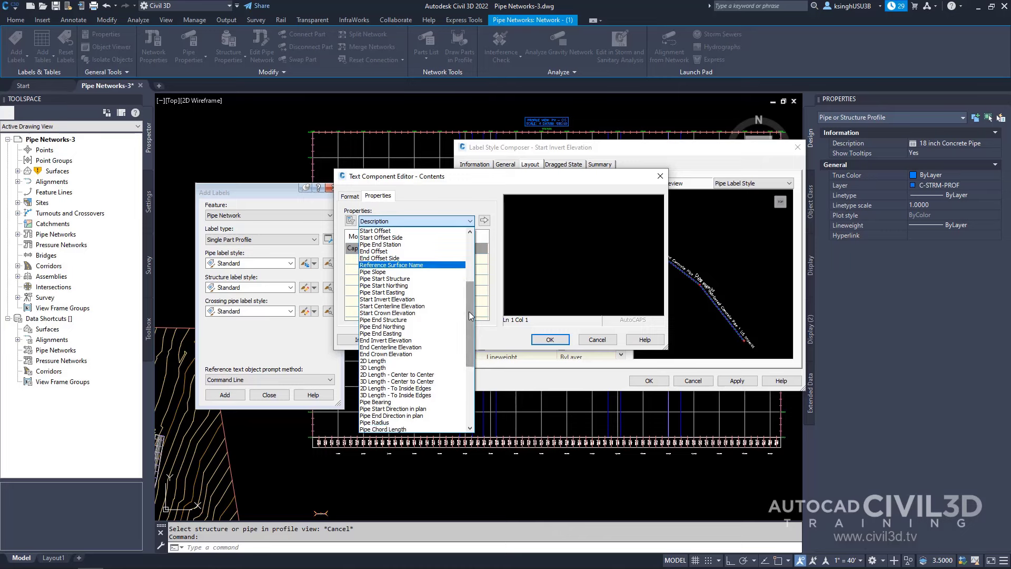
{"action": "left_click", "coordinate": [416, 299]}
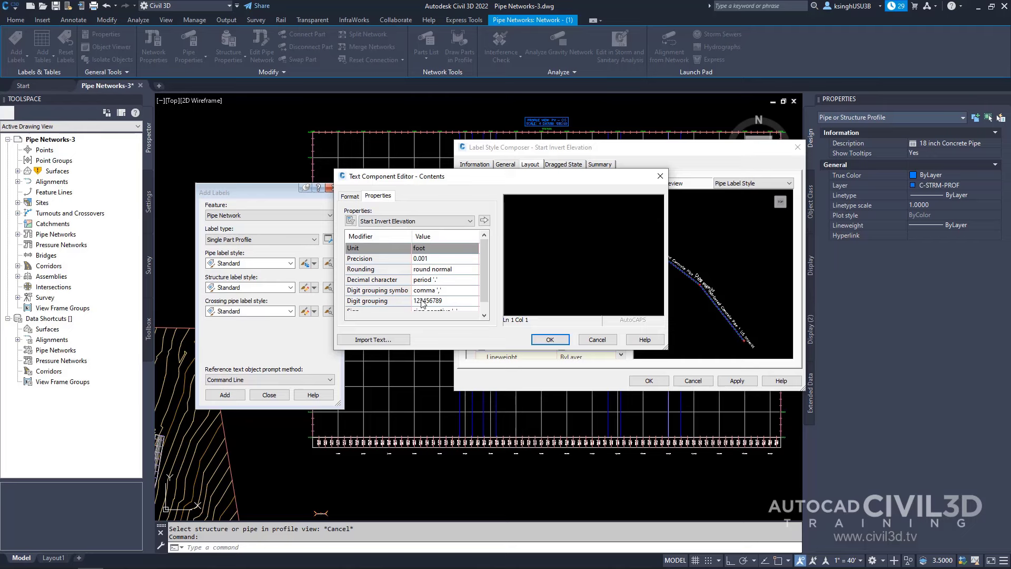
{"action": "left_click", "coordinate": [436, 260]}
{"action": "left_click", "coordinate": [438, 260]}
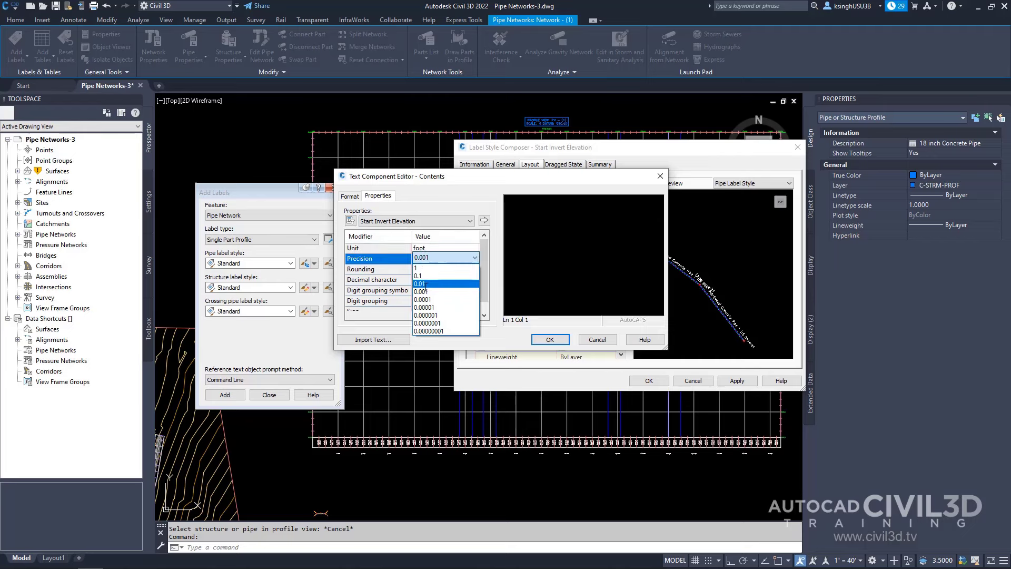
{"action": "left_click", "coordinate": [424, 285]}
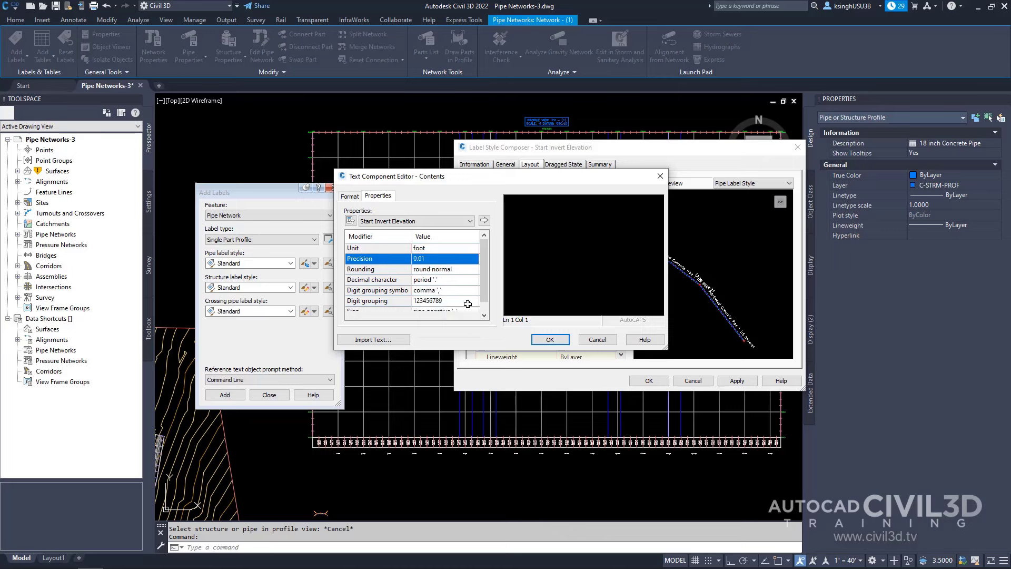
{"action": "left_click", "coordinate": [484, 221]}
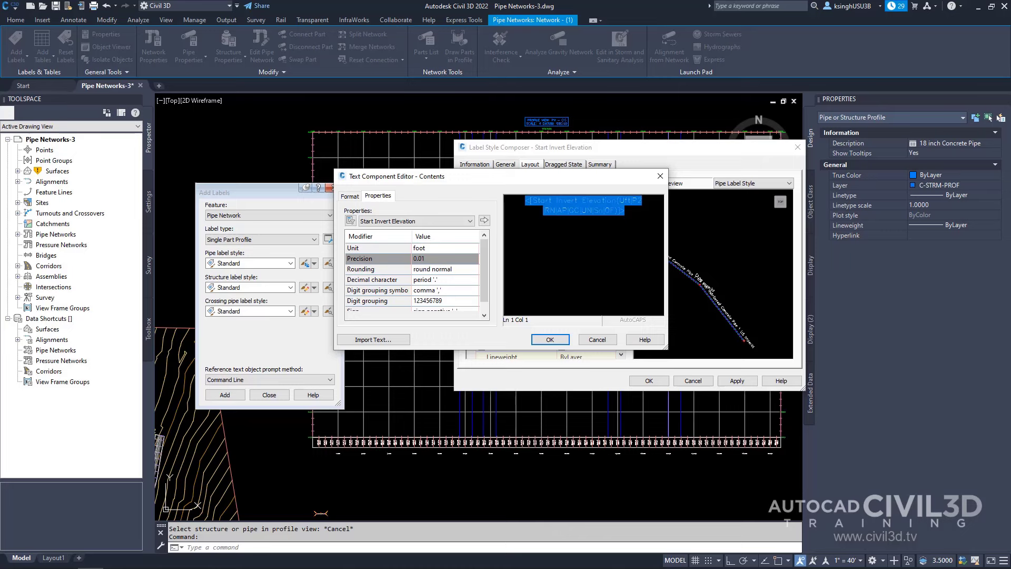
{"action": "left_click", "coordinate": [550, 342]}
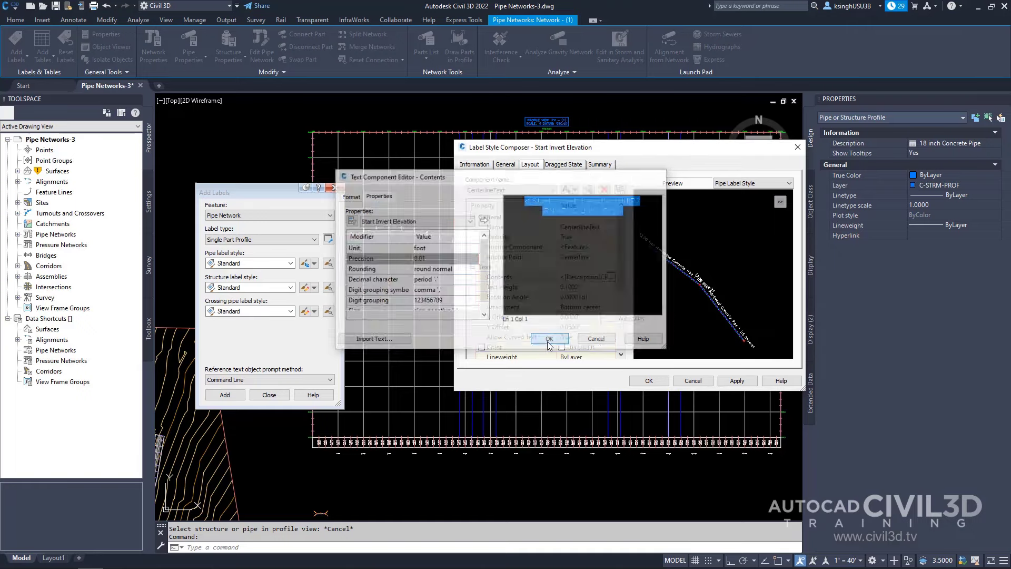
{"action": "left_click", "coordinate": [651, 383]}
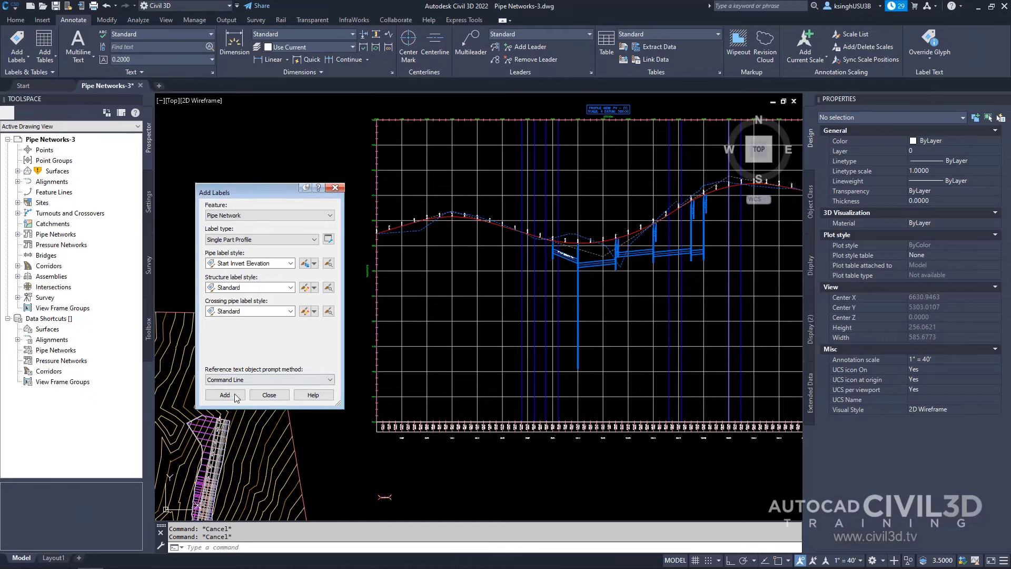
Label the profile pipe between stations 8+00 and 9+50 using the Start Invert Elevation pipe label style.
{"action": "left_click", "coordinate": [236, 398]}
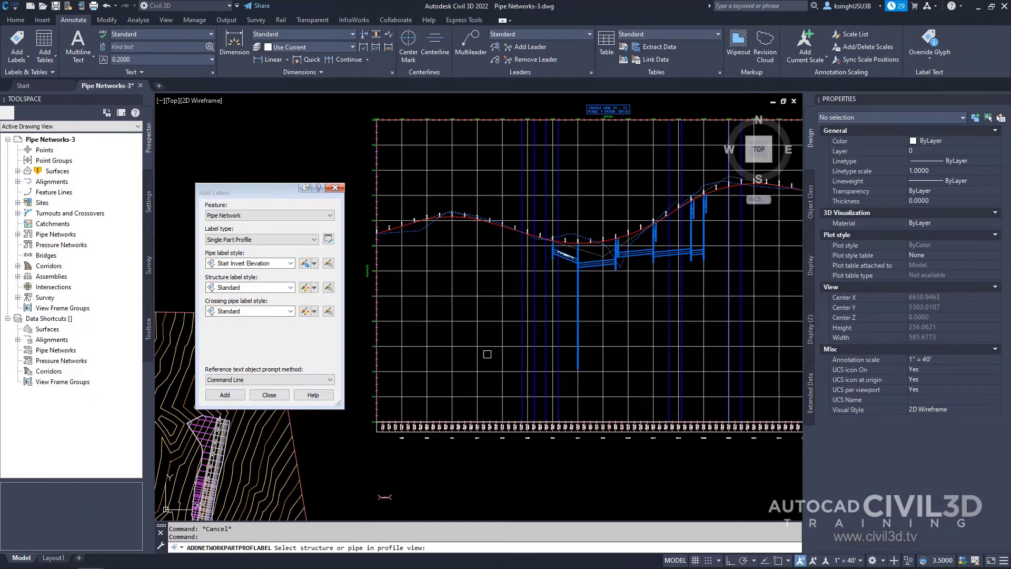
{"action": "scroll", "coordinate": [593, 285], "scroll_direction": "up", "scroll_amount": 2}
{"action": "mouse_move", "coordinate": [595, 285]}
{"action": "middle_mouse_down"}
{"action": "mouse_move", "coordinate": [560, 254]}
{"action": "mouse_move", "coordinate": [537, 262]}
{"action": "middle_mouse_up"}
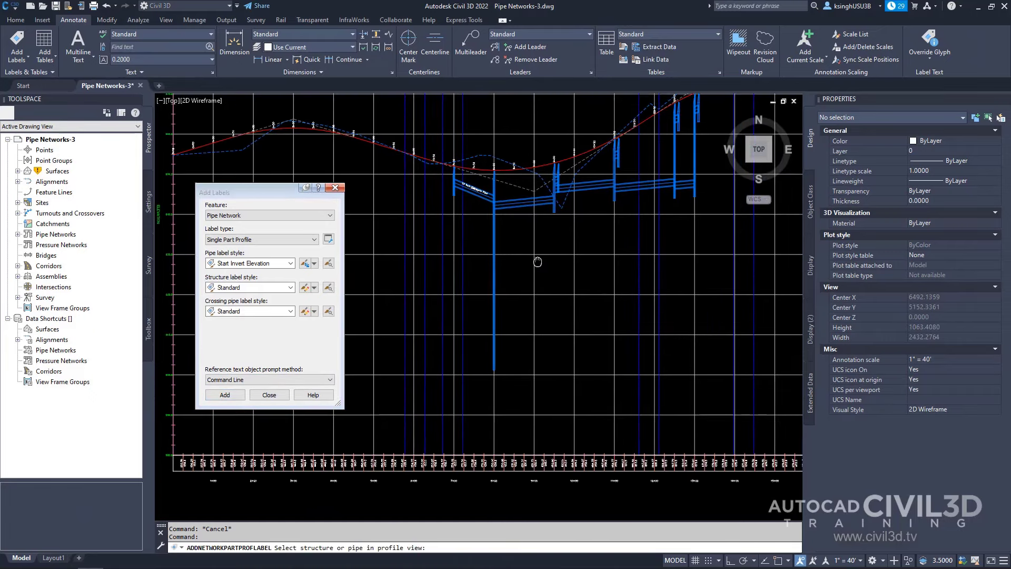
{"action": "scroll", "coordinate": [519, 211], "scroll_direction": "up", "scroll_amount": 4}
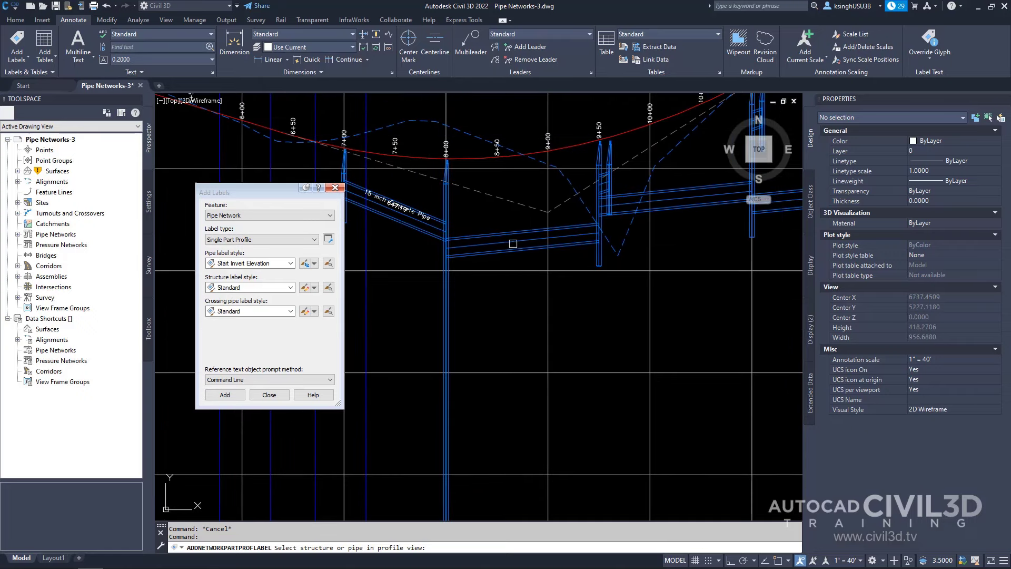
{"action": "left_click", "coordinate": [518, 248]}
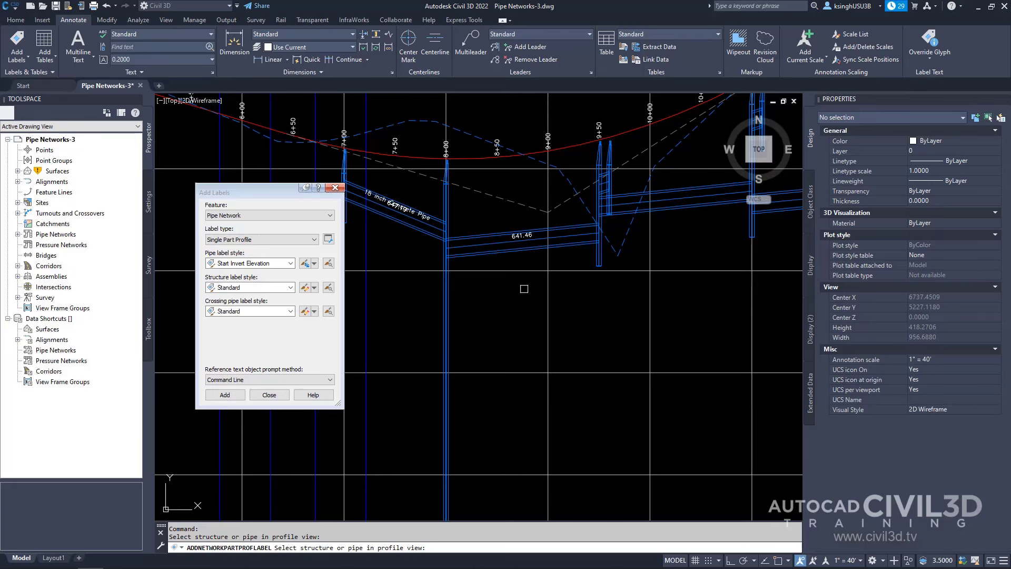
{"action": "key", "text": "Escape"}
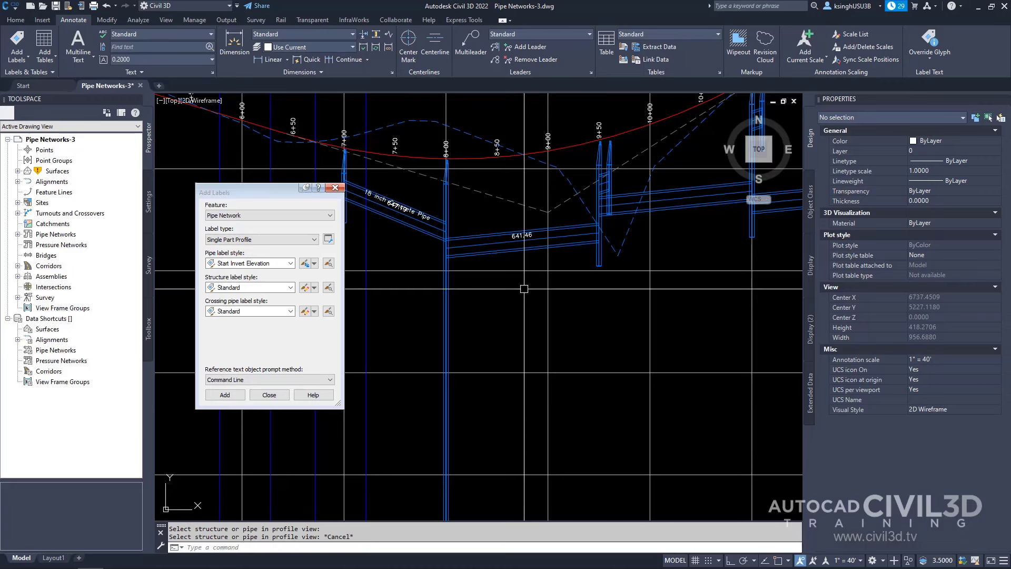
Slide the new start invert elevation label along its pipe to the pipe's start, just past station 8+00.
{"action": "scroll", "coordinate": [524, 274], "scroll_direction": "up", "scroll_amount": 4}
{"action": "middle_click_drag", "start_coordinate": [524, 248], "coordinate": [552, 271]}
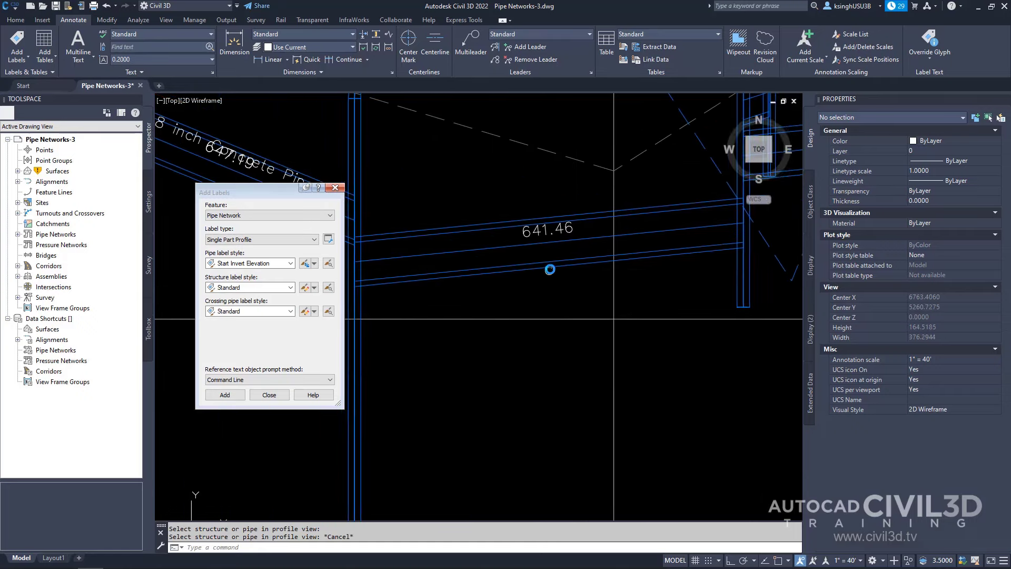
{"action": "scroll", "coordinate": [551, 269], "scroll_direction": "down", "scroll_amount": 4}
{"action": "scroll", "coordinate": [551, 261], "scroll_direction": "up", "scroll_amount": 2}
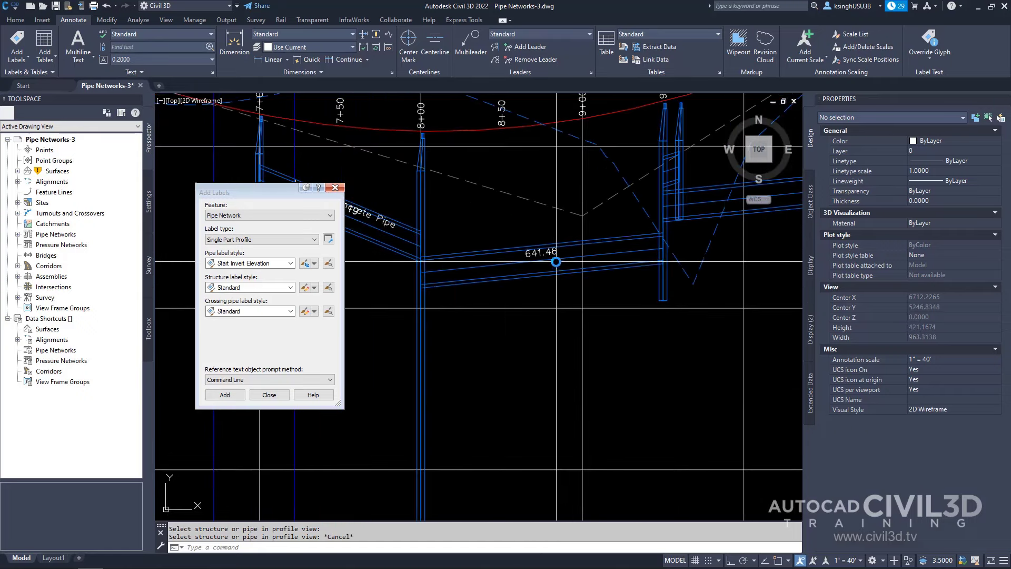
{"action": "left_click", "coordinate": [554, 253]}
{"action": "scroll", "coordinate": [548, 252], "scroll_direction": "up", "scroll_amount": 6}
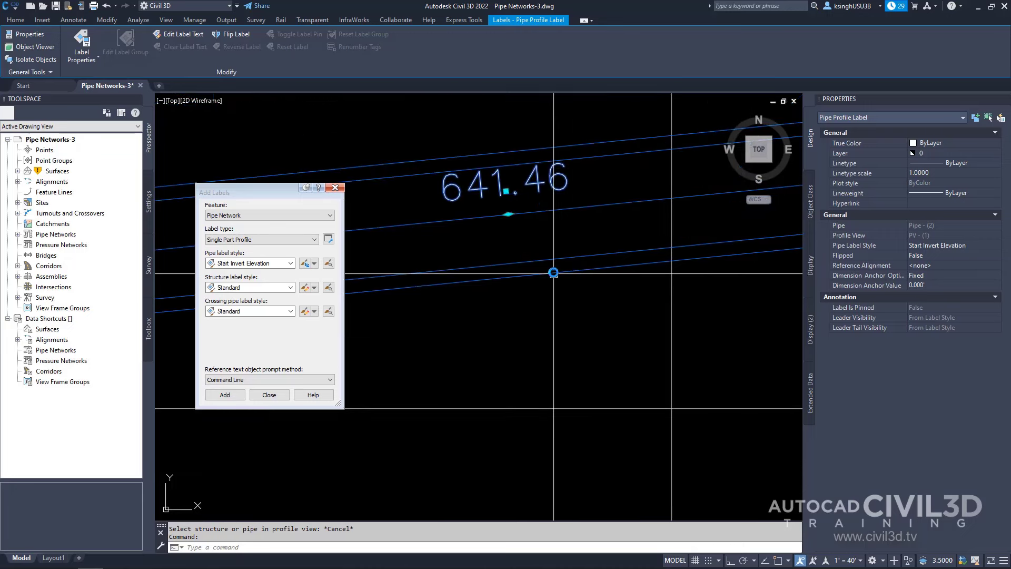
{"action": "left_click", "coordinate": [508, 214]}
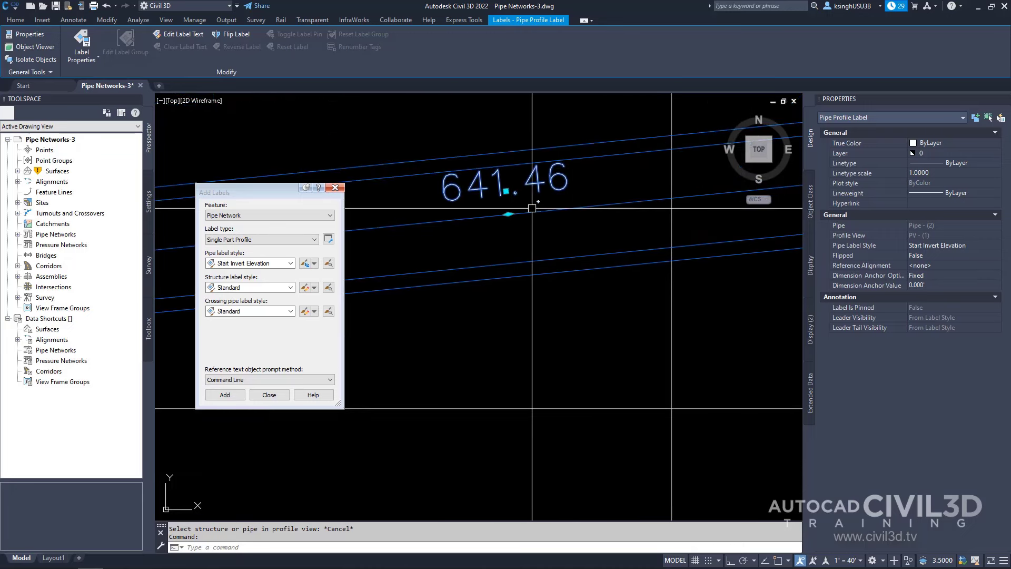
{"action": "left_click", "coordinate": [507, 187]}
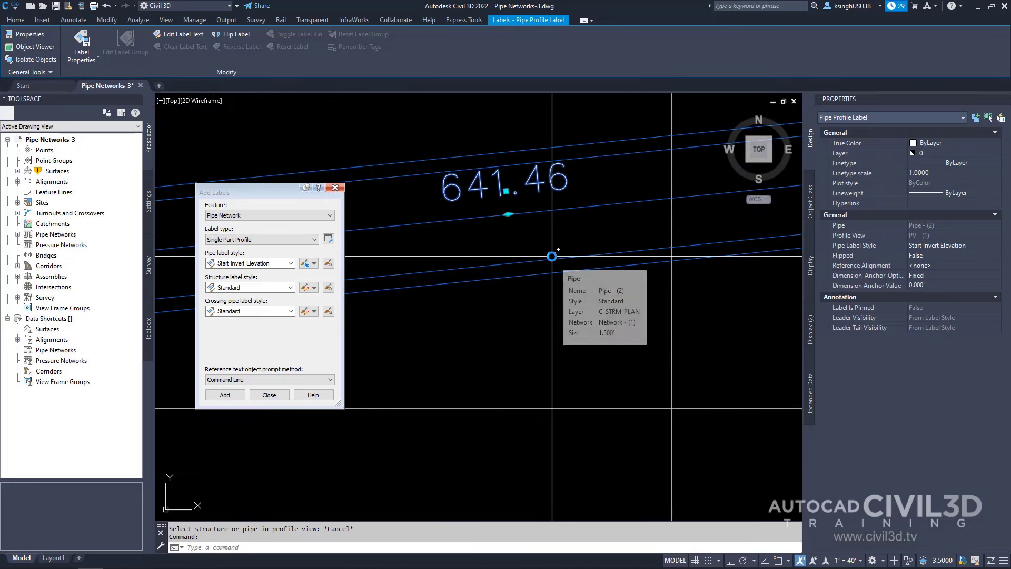
{"action": "scroll", "coordinate": [551, 256], "scroll_direction": "down", "scroll_amount": 4}
{"action": "middle_click_drag", "start_coordinate": [542, 262], "coordinate": [584, 293]}
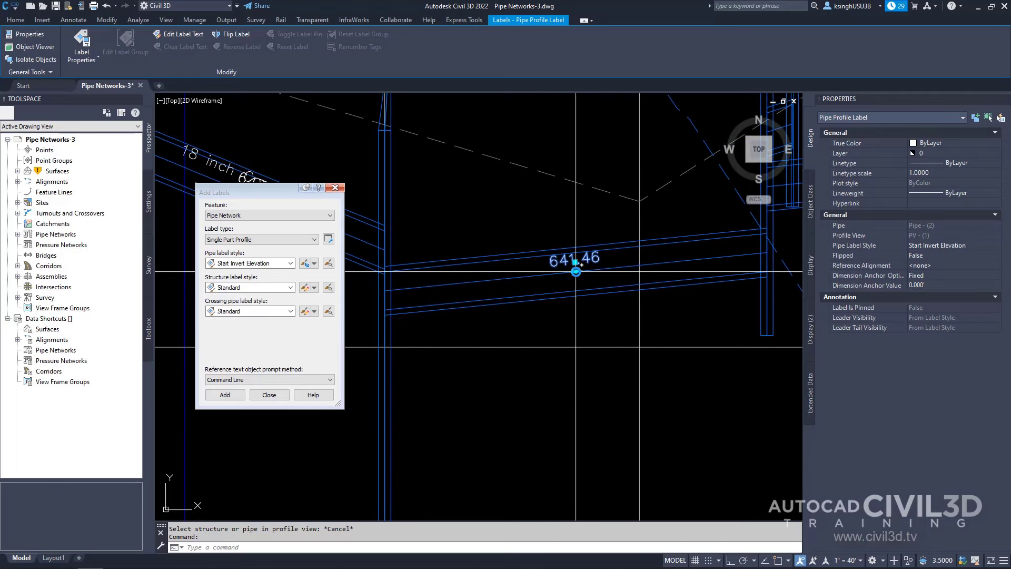
{"action": "left_click", "coordinate": [575, 271]}
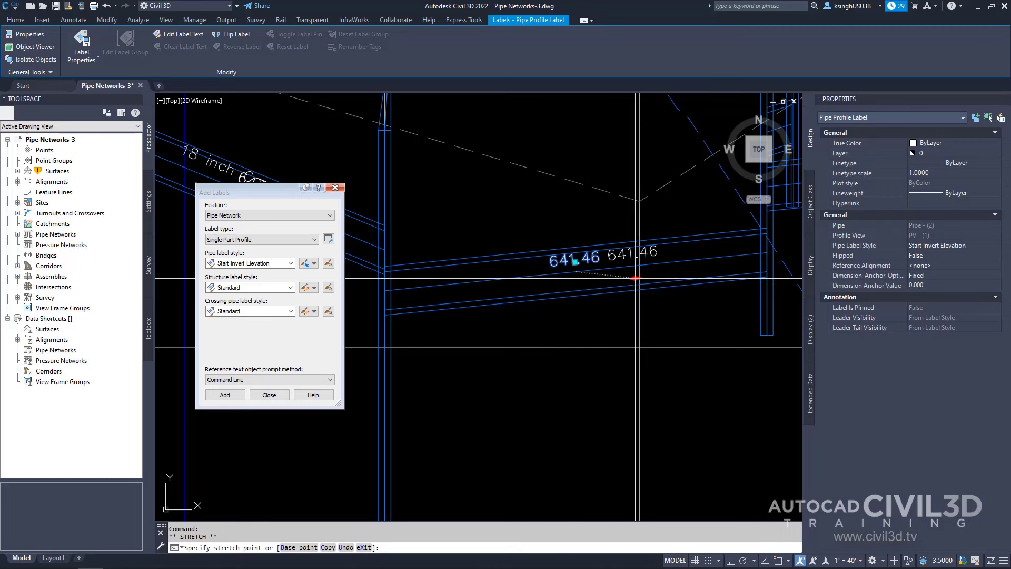
{"action": "left_click", "coordinate": [730, 285]}
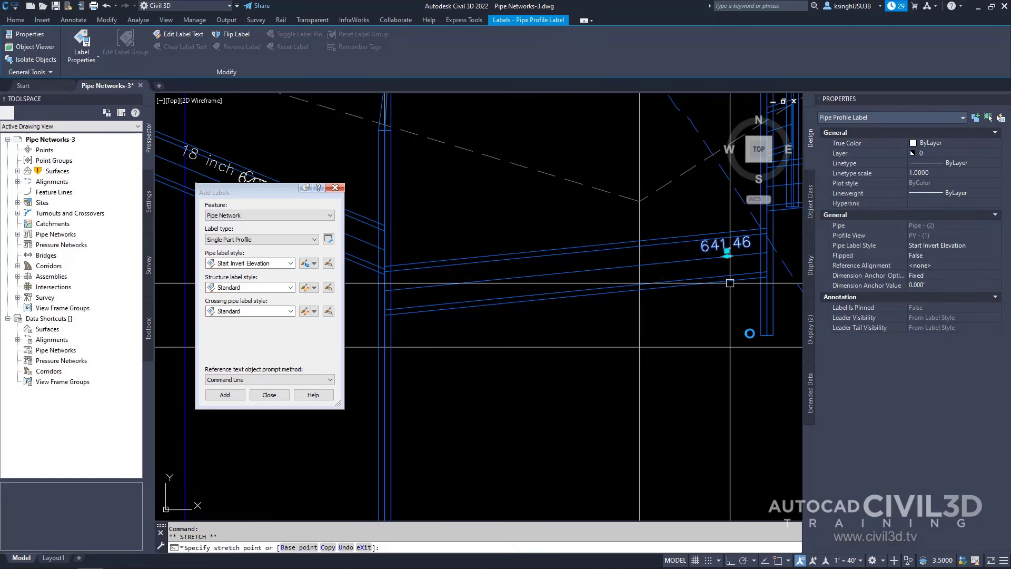
{"action": "left_click", "coordinate": [727, 252]}
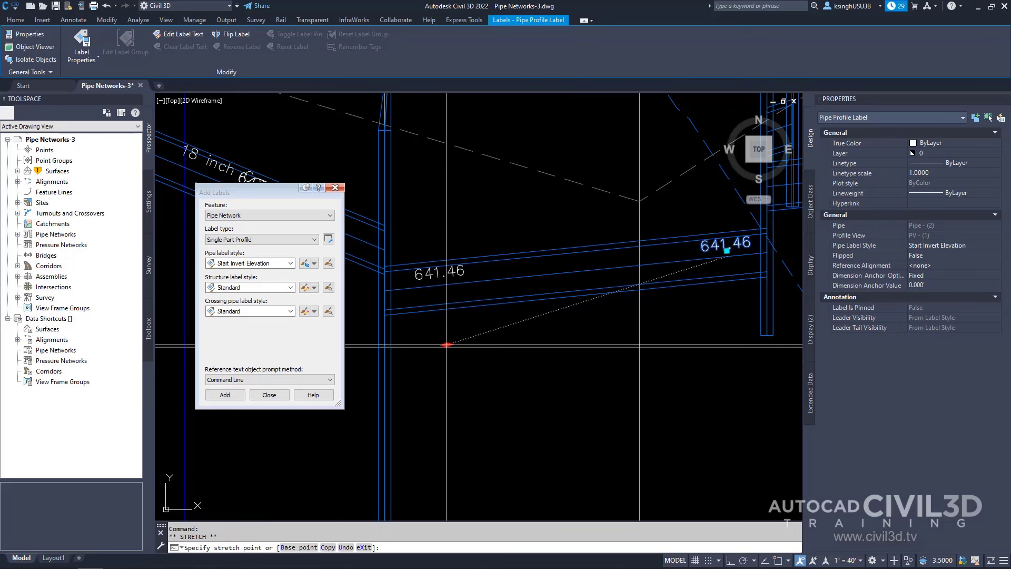
{"action": "left_click", "coordinate": [427, 283]}
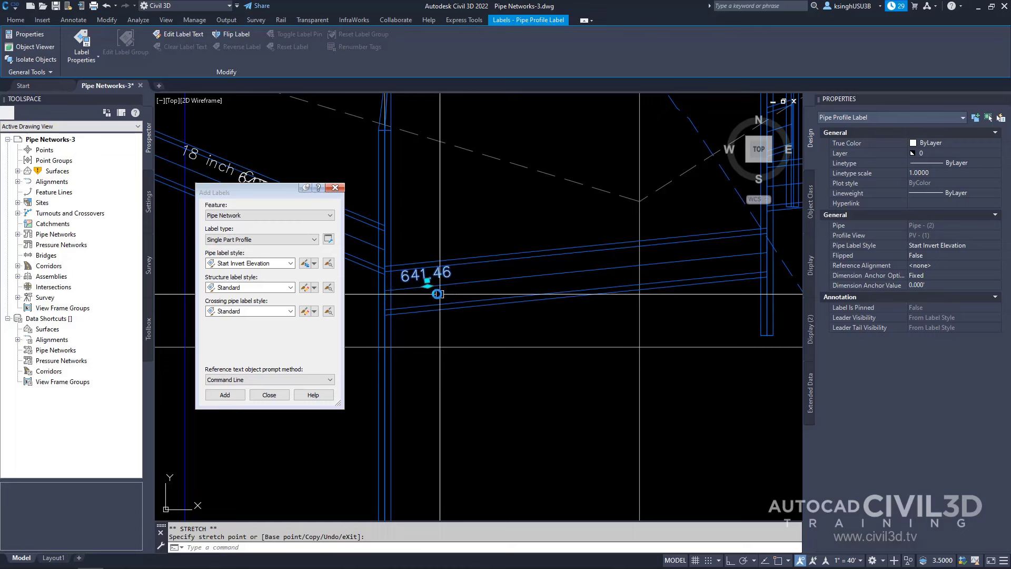
{"action": "key", "text": "Escape"}
Check the start invert elevation in the part properties of the pipe between stations 8+00 and 9+50.
{"action": "left_click", "coordinate": [487, 304]}
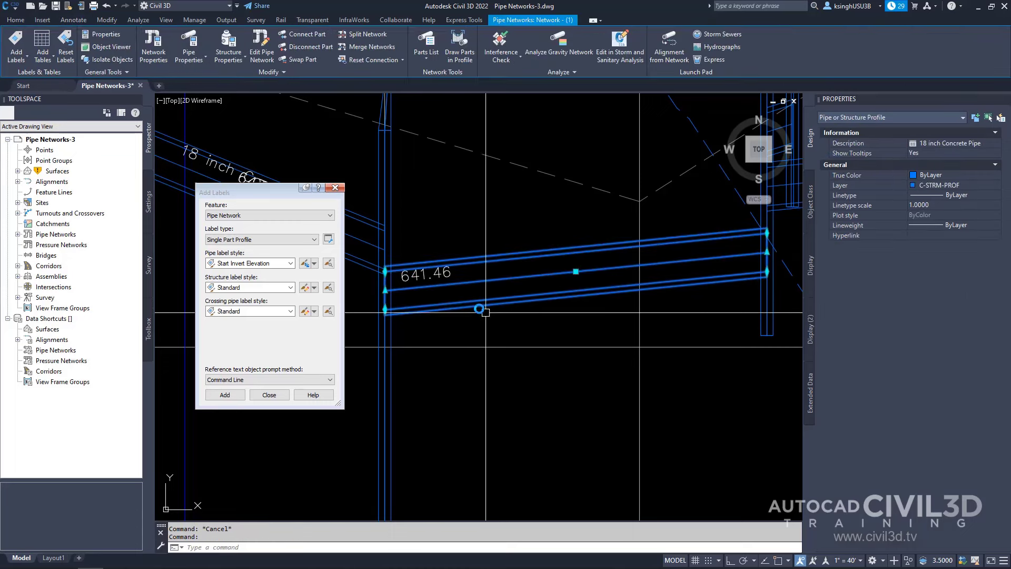
{"action": "right_click", "coordinate": [479, 308]}
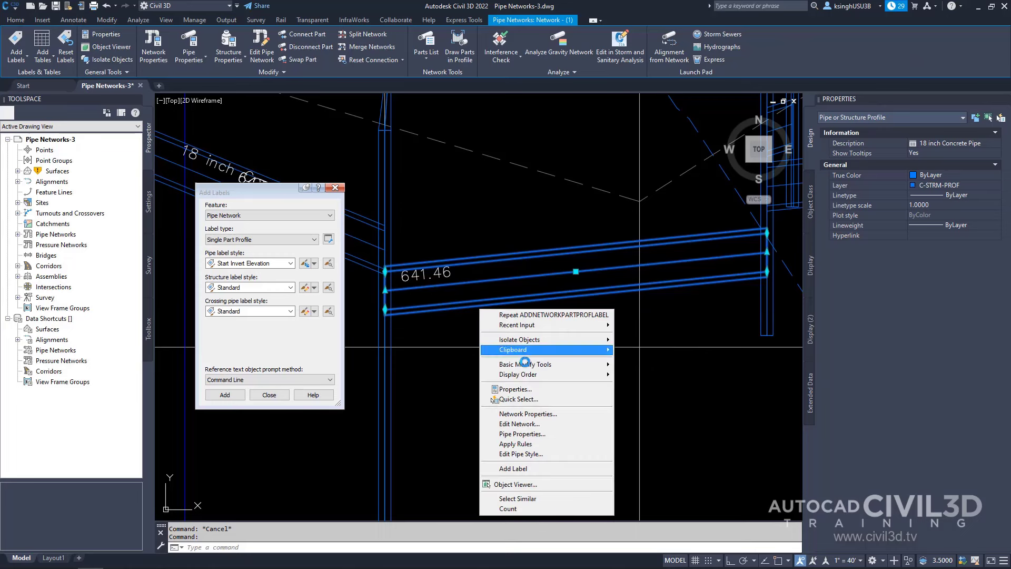
{"action": "left_click", "coordinate": [528, 435]}
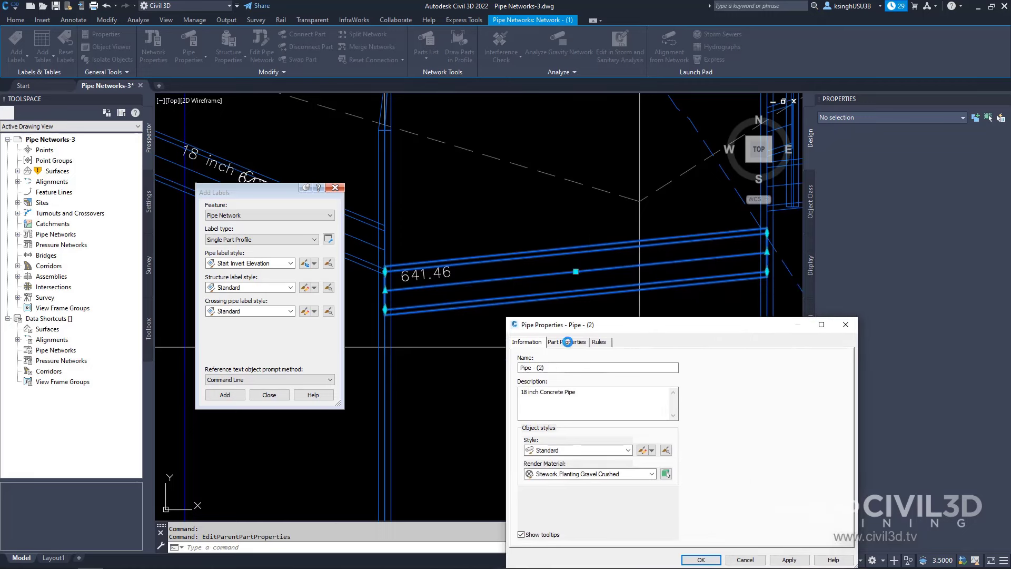
{"action": "left_click", "coordinate": [569, 342]}
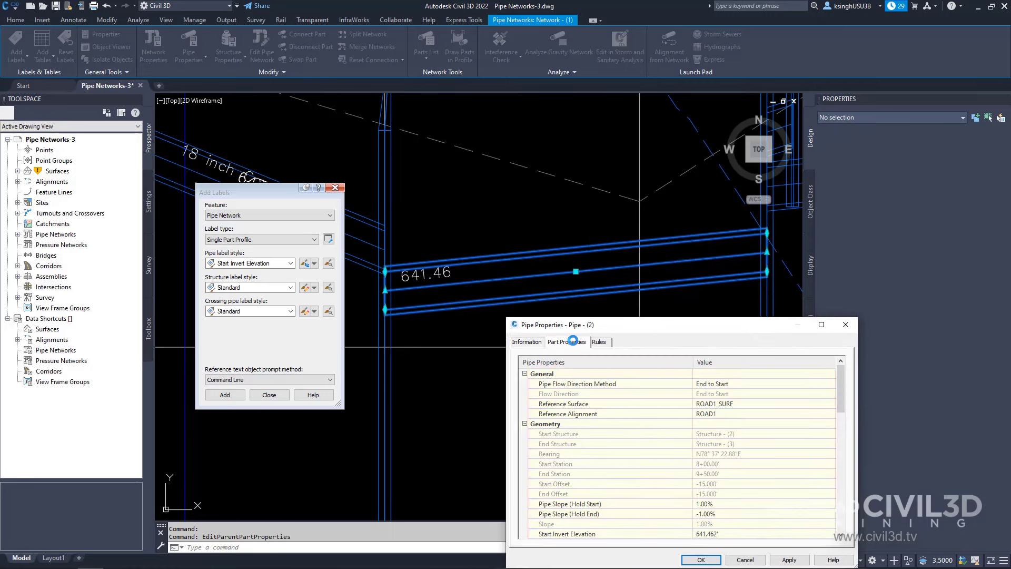
{"action": "left_click_drag", "start_coordinate": [841, 400], "coordinate": [841, 419]}
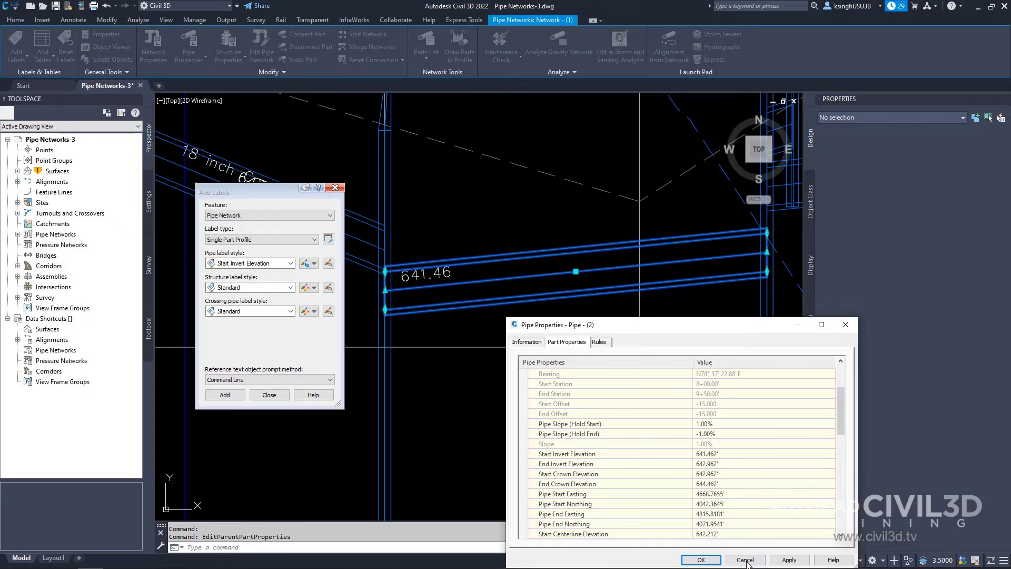
{"action": "left_click", "coordinate": [702, 560]}
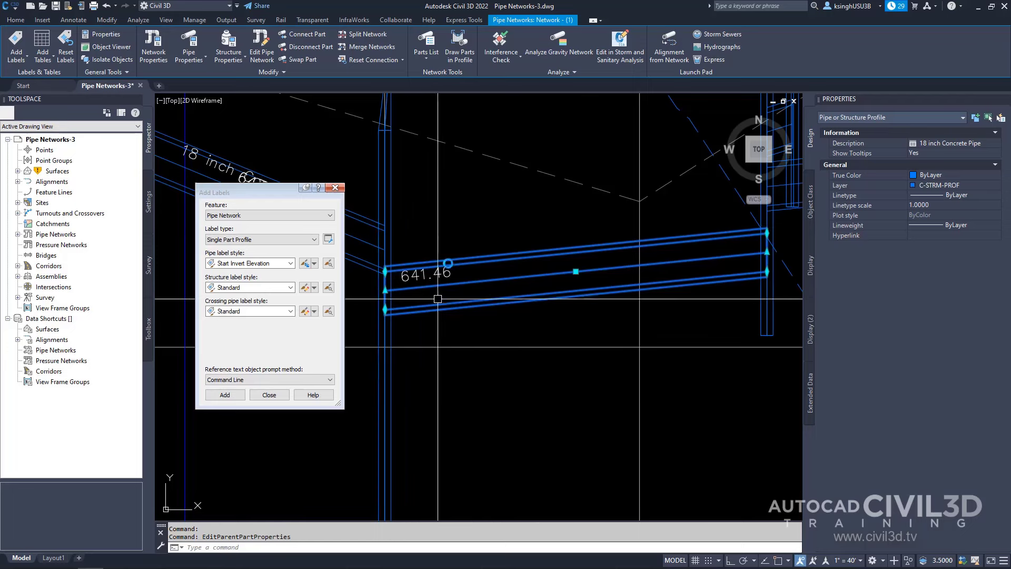
{"action": "key", "text": "Escape"}
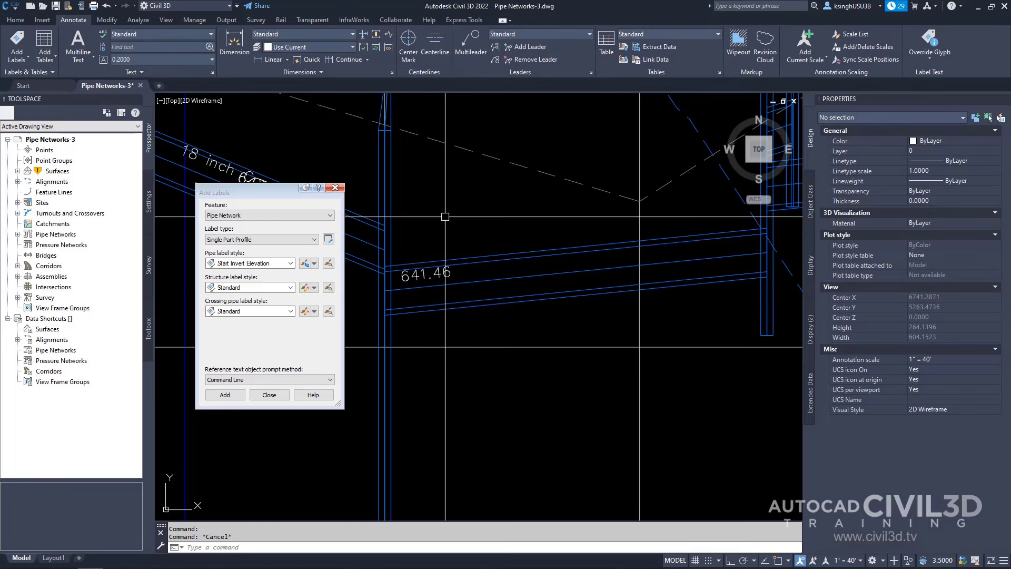
Pull the start invert elevation label off the pipe on a leader and place its text just below the pipe.
{"action": "left_click", "coordinate": [453, 272]}
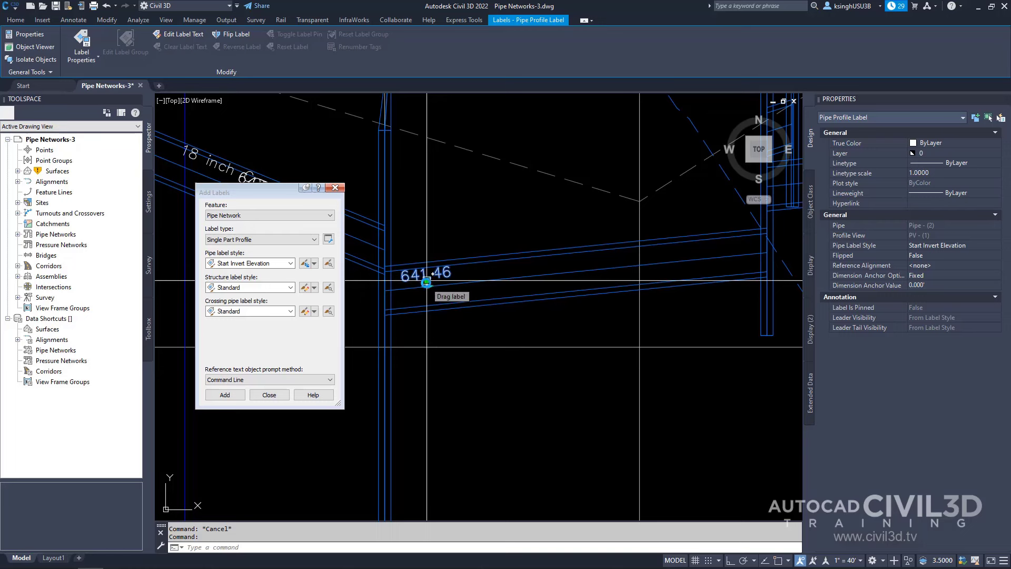
{"action": "left_click", "coordinate": [427, 281]}
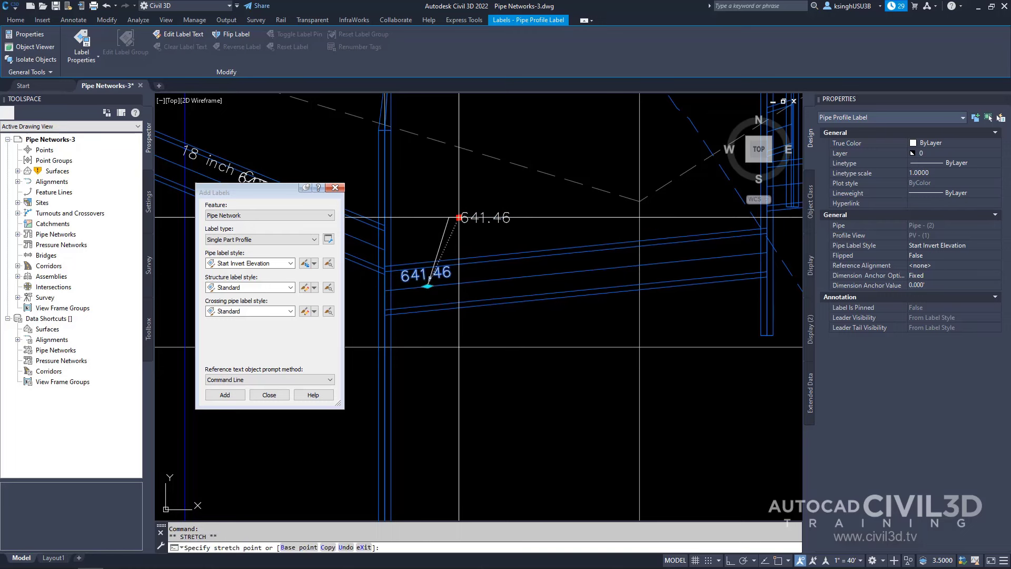
{"action": "left_click", "coordinate": [467, 194]}
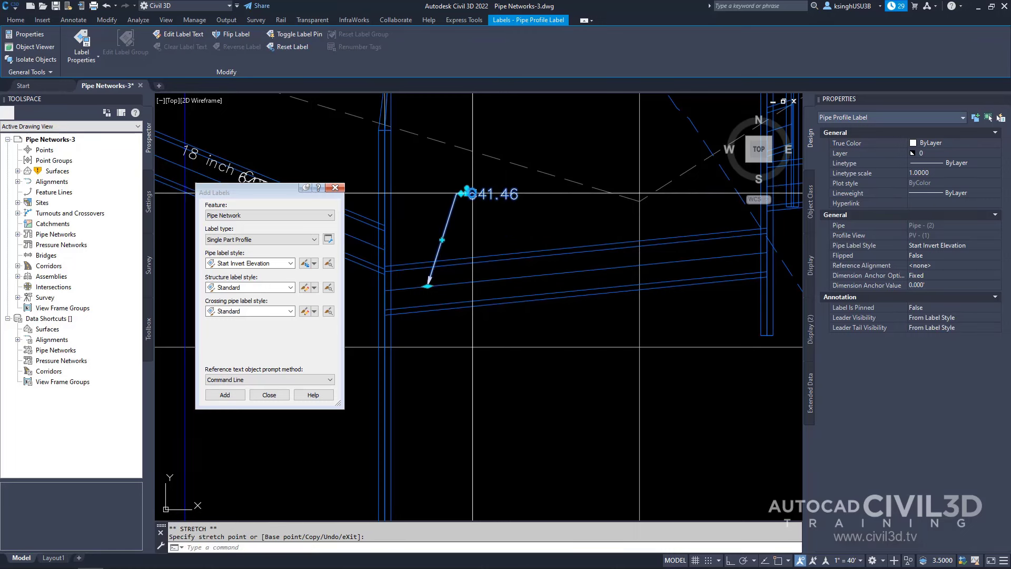
{"action": "left_click", "coordinate": [466, 189]}
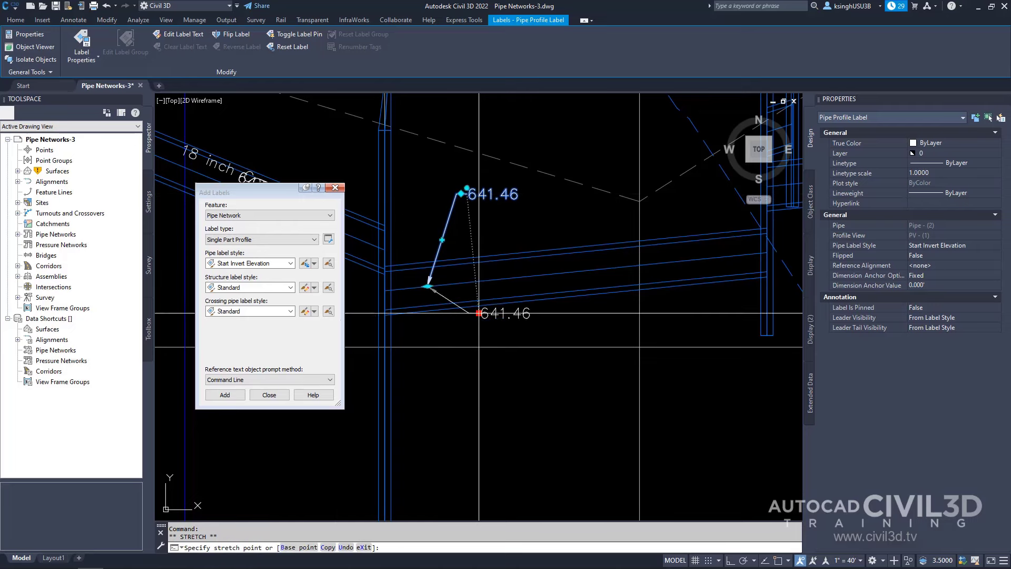
{"action": "left_click", "coordinate": [466, 397]}
{"action": "left_click", "coordinate": [466, 397]}
{"action": "left_click", "coordinate": [506, 332]}
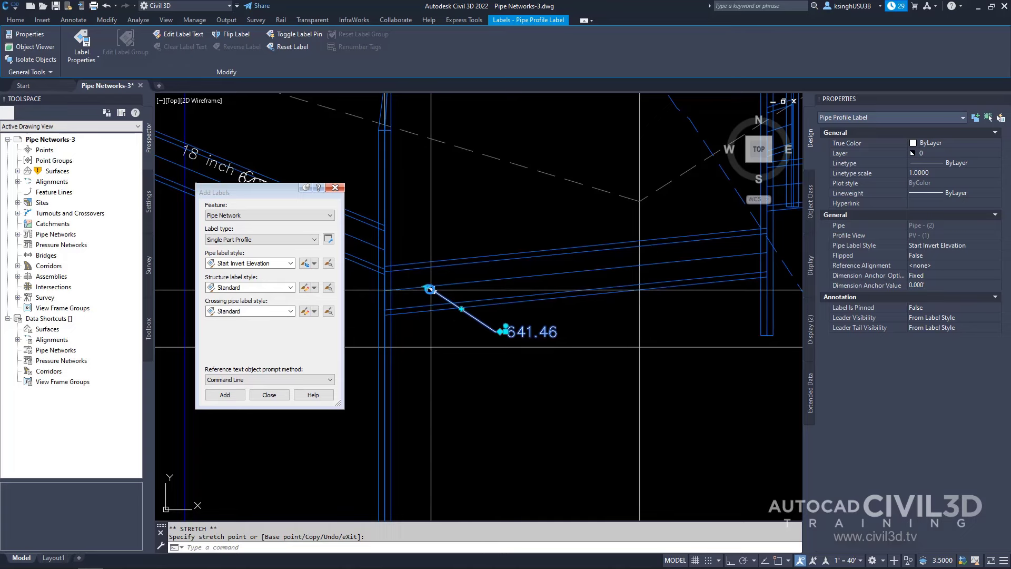
Move the label's leader anchor along the pipe to its start at the structure near station 8+00.
{"action": "left_click", "coordinate": [426, 286]}
{"action": "left_click", "coordinate": [393, 289]}
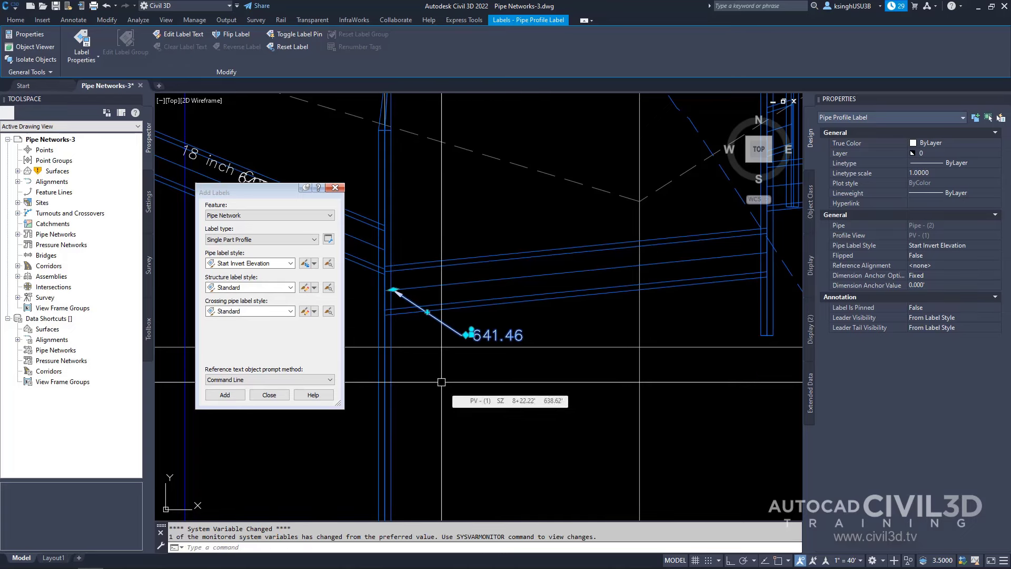
{"action": "key", "text": "Escape"}
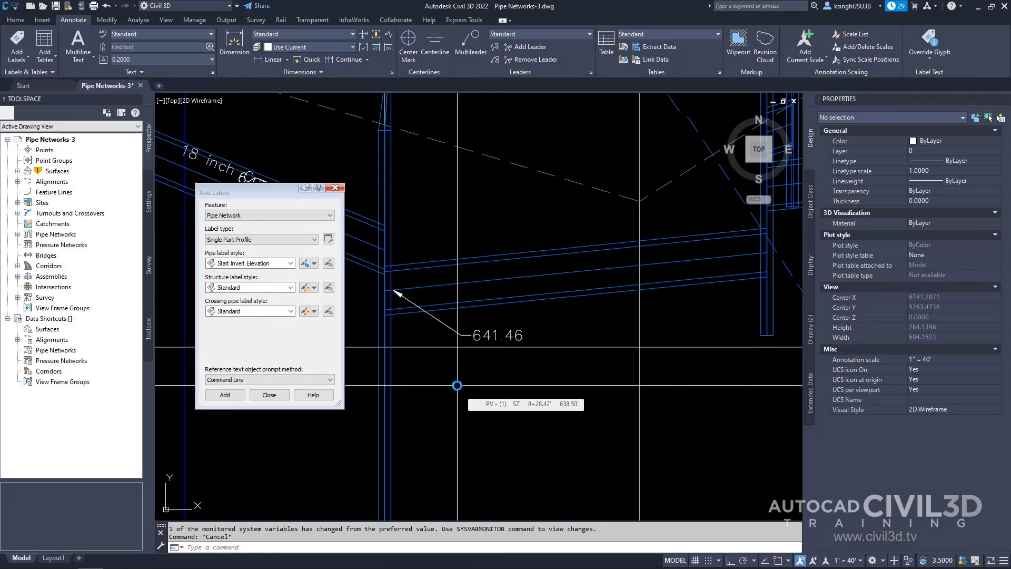
Examine in plan the storm pipes branching north from the road along the XC_STORM alignment.
{"action": "scroll", "coordinate": [457, 386], "scroll_direction": "down", "scroll_amount": 10}
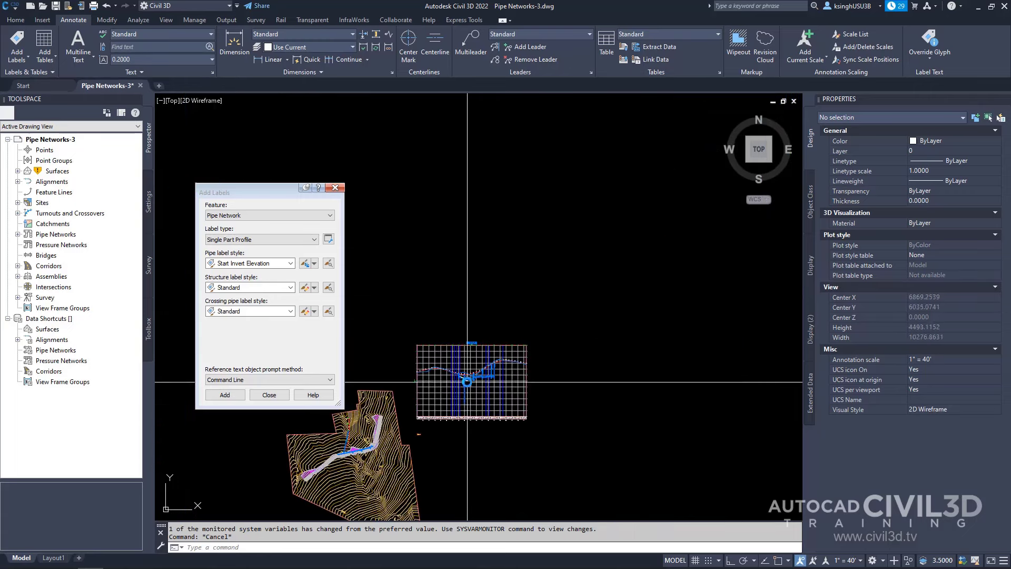
{"action": "scroll", "coordinate": [535, 289], "scroll_direction": "up", "scroll_amount": 8}
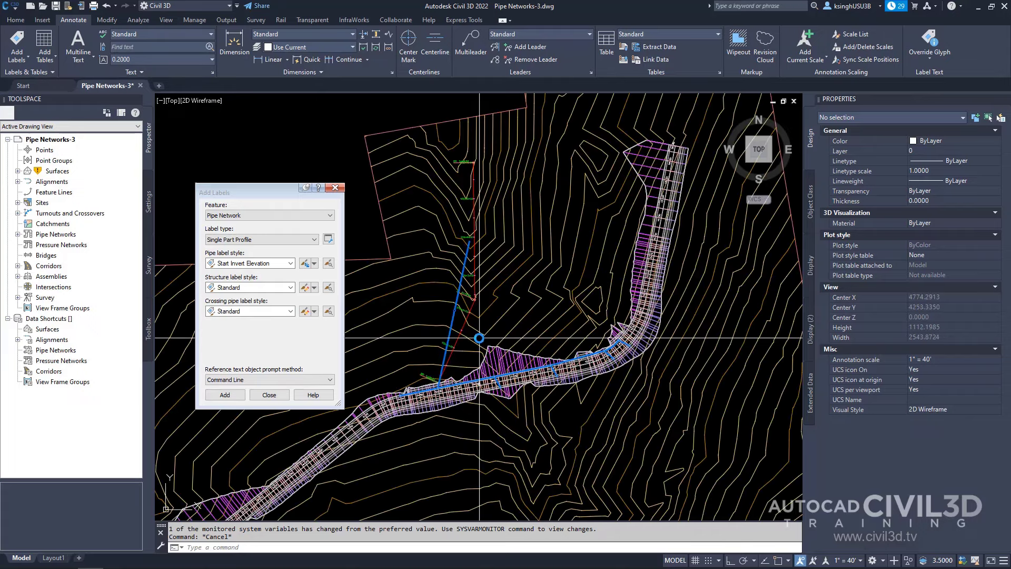
{"action": "mouse_move", "coordinate": [479, 334]}
{"action": "middle_mouse_down"}
{"action": "mouse_move", "coordinate": [544, 354]}
{"action": "mouse_move", "coordinate": [537, 345]}
{"action": "middle_mouse_up"}
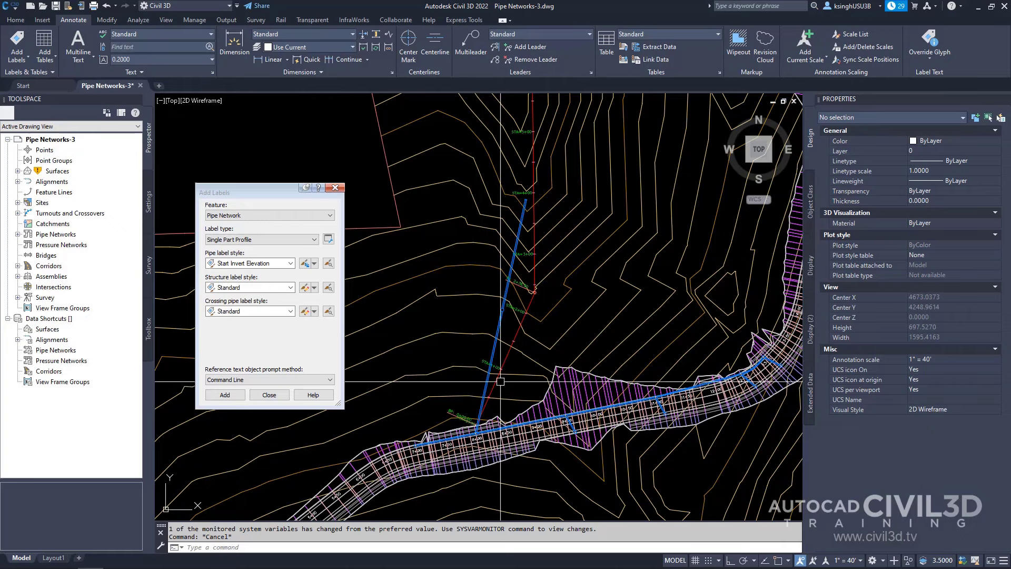
{"action": "left_click", "coordinate": [533, 235]}
{"action": "left_click", "coordinate": [505, 310]}
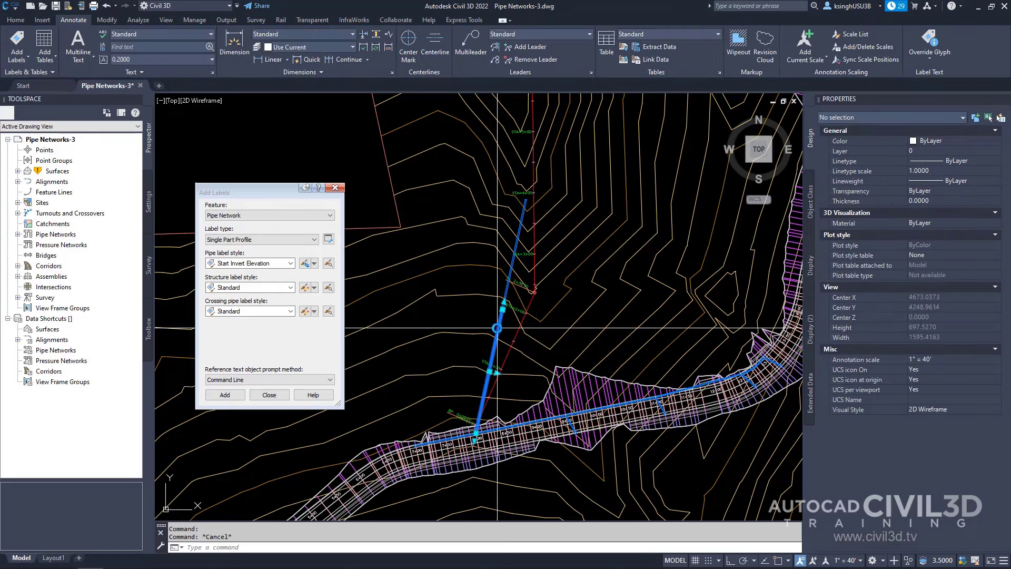
{"action": "scroll", "coordinate": [514, 259], "scroll_direction": "up", "scroll_amount": 4}
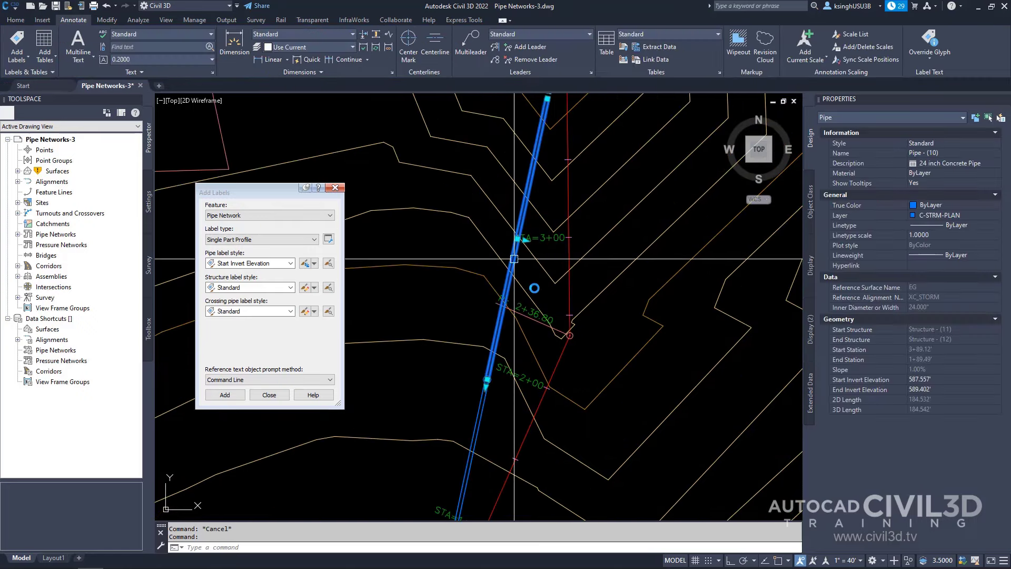
{"action": "scroll", "coordinate": [537, 295], "scroll_direction": "down", "scroll_amount": 5}
{"action": "key", "text": "Escape"}
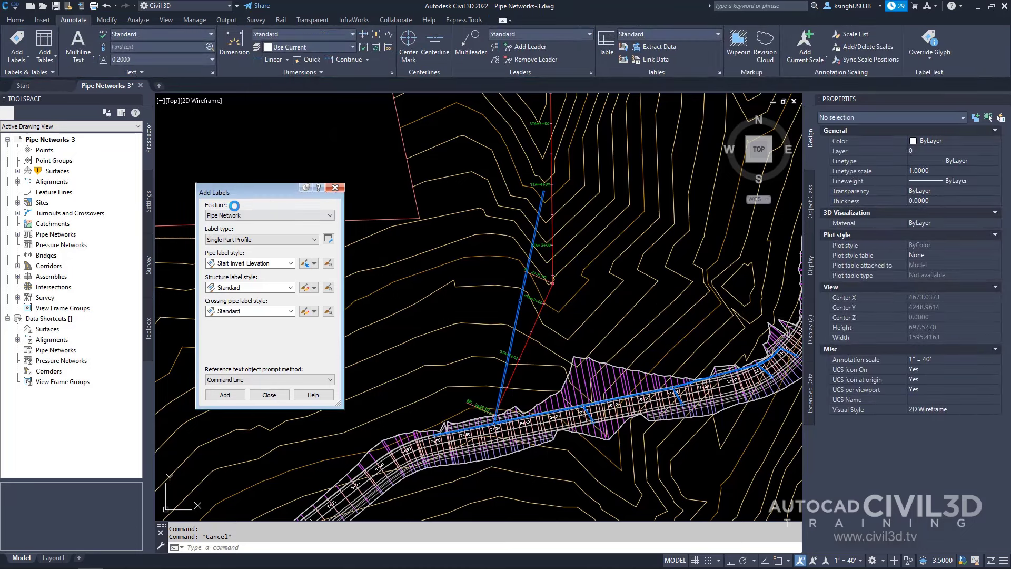
Set the pipe network label type to Spanning Pipes Plan with the 2D Length - Total Span pipe label style.
{"action": "left_click", "coordinate": [274, 246]}
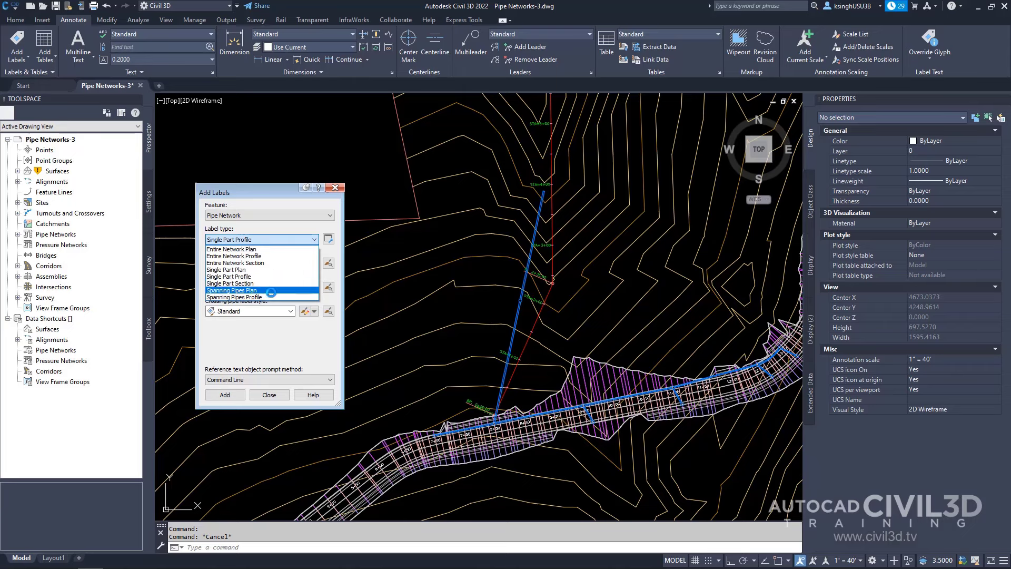
{"action": "left_click", "coordinate": [271, 290]}
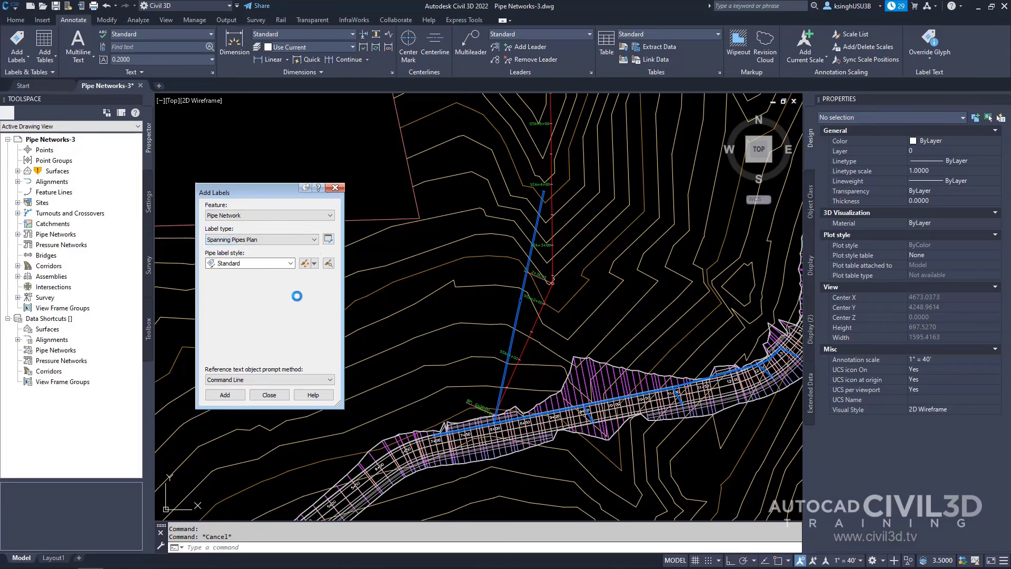
{"action": "left_click", "coordinate": [290, 264]}
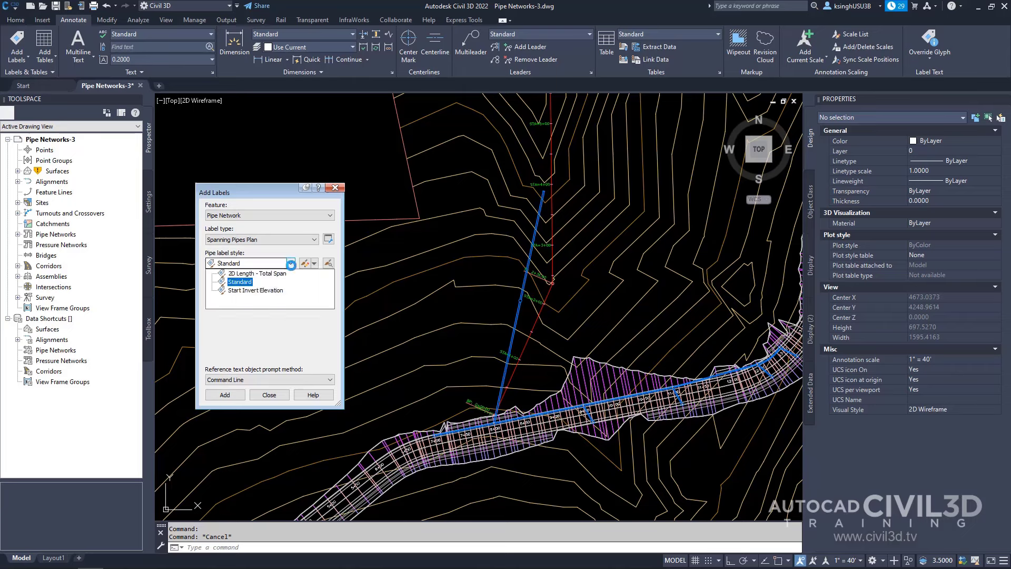
{"action": "left_click", "coordinate": [282, 273]}
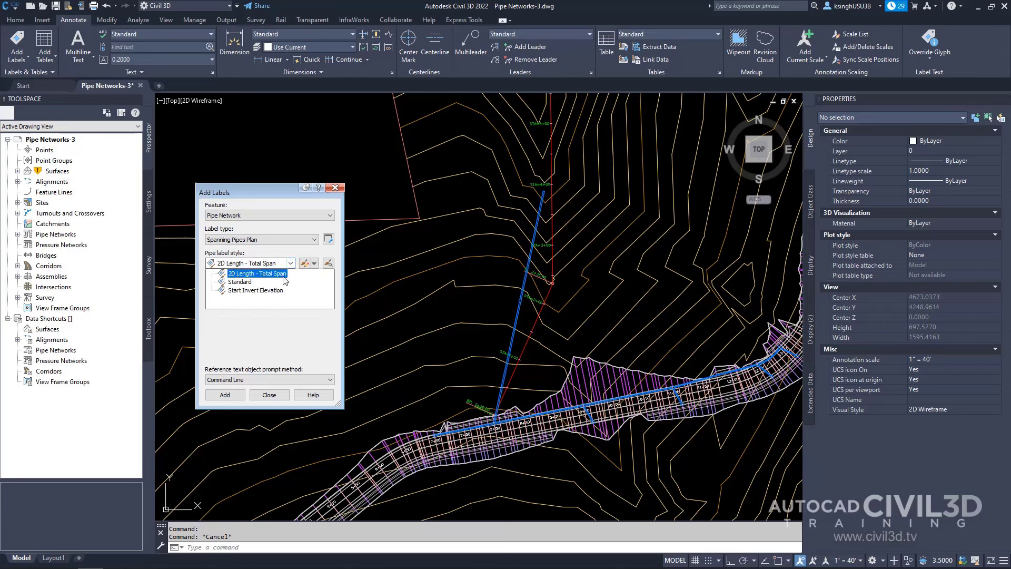
{"action": "left_click", "coordinate": [283, 275]}
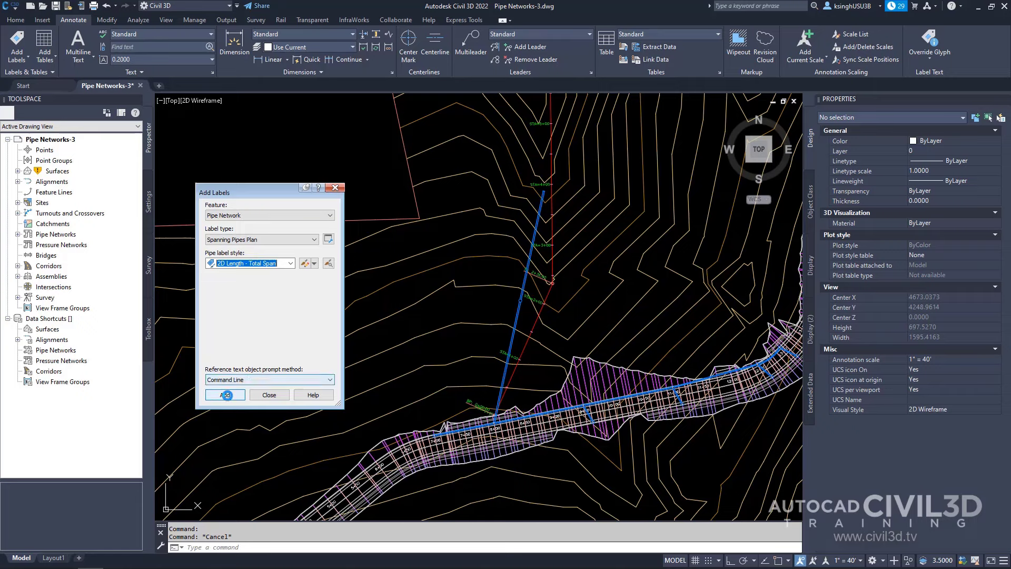
Label the total span of the two branch pipes running north from the road, placing the label near XC_STORM station 3+00.
{"action": "left_click", "coordinate": [225, 395]}
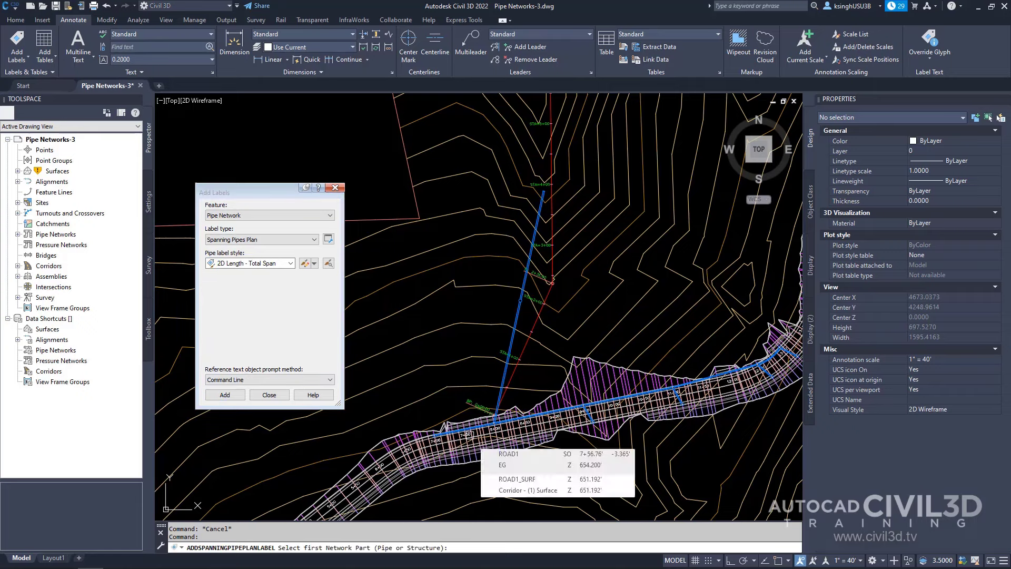
{"action": "scroll", "coordinate": [518, 350], "scroll_direction": "up", "scroll_amount": 2}
{"action": "scroll", "coordinate": [518, 349], "scroll_direction": "up", "scroll_amount": 2}
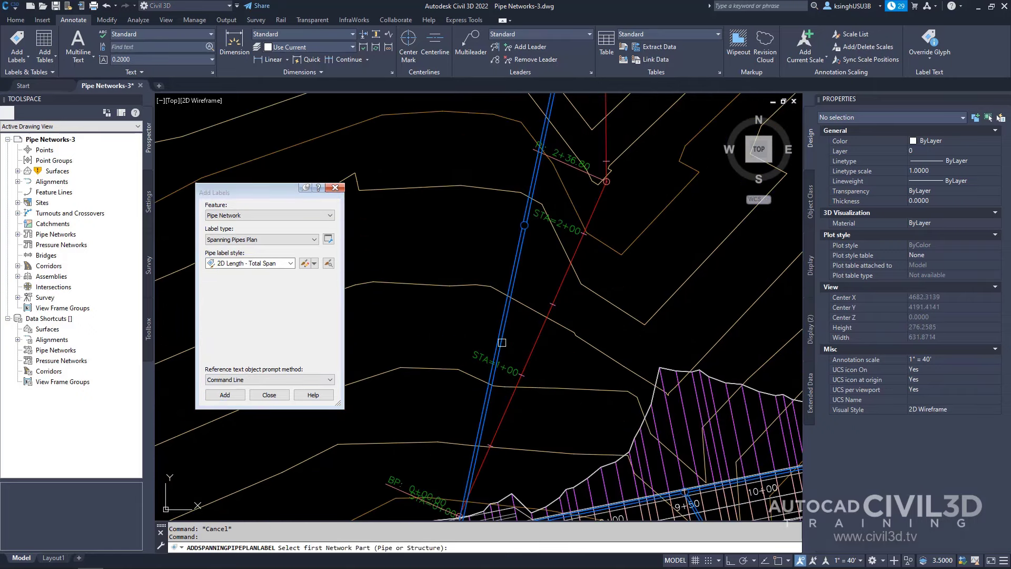
{"action": "left_click", "coordinate": [502, 343]}
{"action": "mouse_move", "coordinate": [544, 280]}
{"action": "middle_mouse_down"}
{"action": "mouse_move", "coordinate": [529, 394]}
{"action": "mouse_move", "coordinate": [599, 319]}
{"action": "middle_mouse_up"}
{"action": "scroll", "coordinate": [556, 351], "scroll_direction": "down", "scroll_amount": 2}
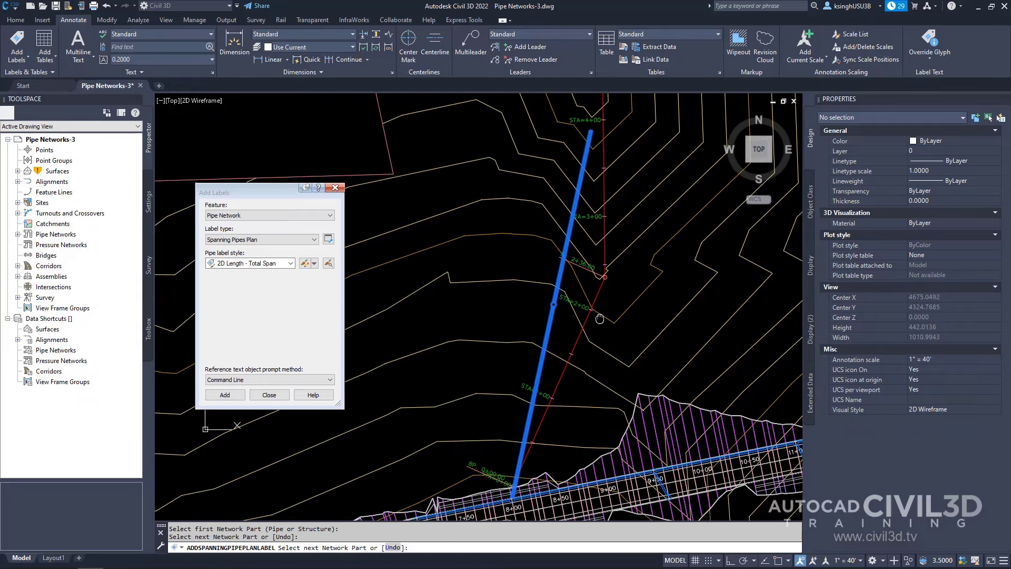
{"action": "left_click", "coordinate": [615, 371]}
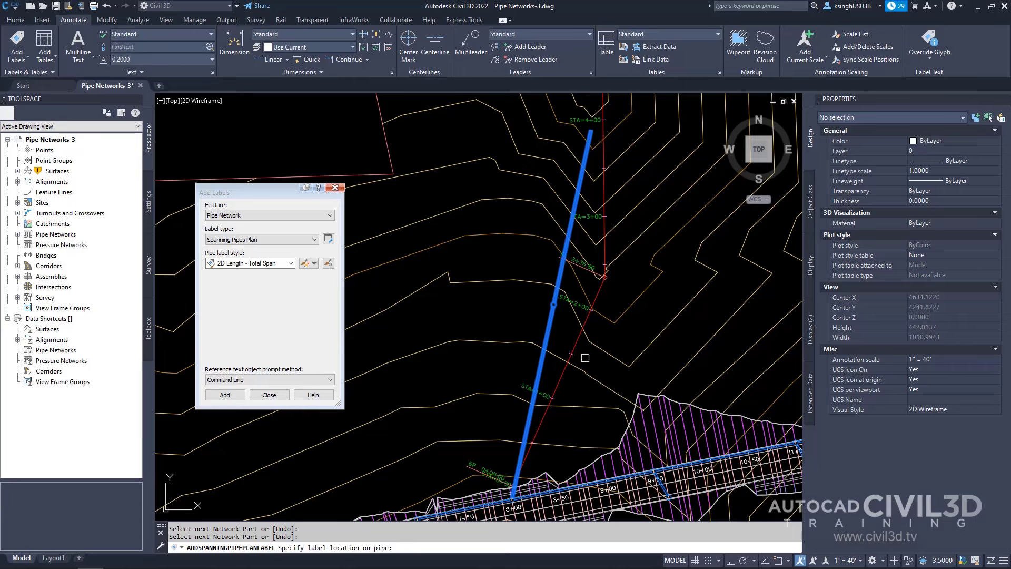
{"action": "left_click", "coordinate": [568, 225]}
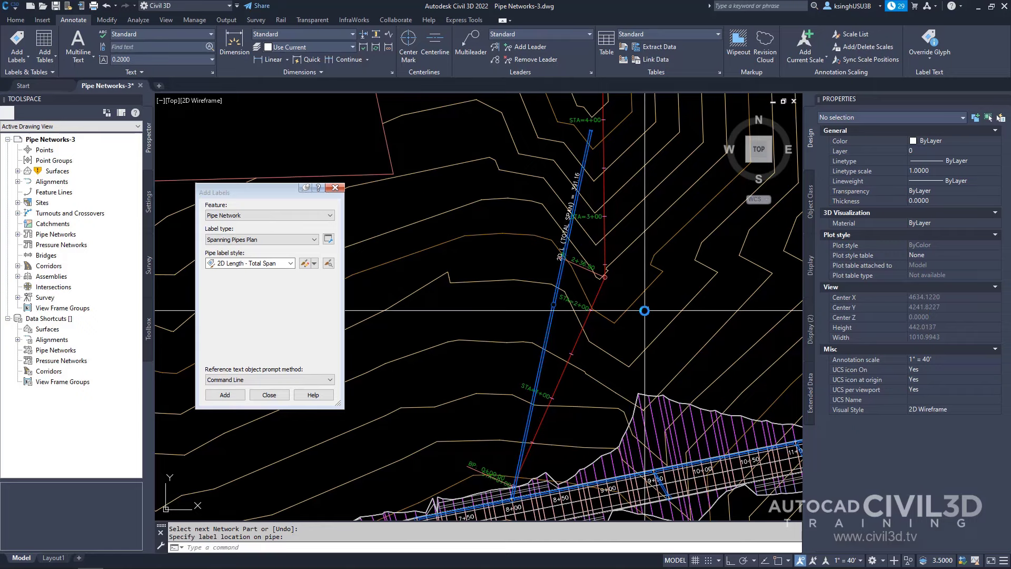
Examine the total span label and the branch pipes it covers between the road and XC_STORM station 4+00.
{"action": "middle_click_drag", "start_coordinate": [644, 311], "coordinate": [611, 397]}
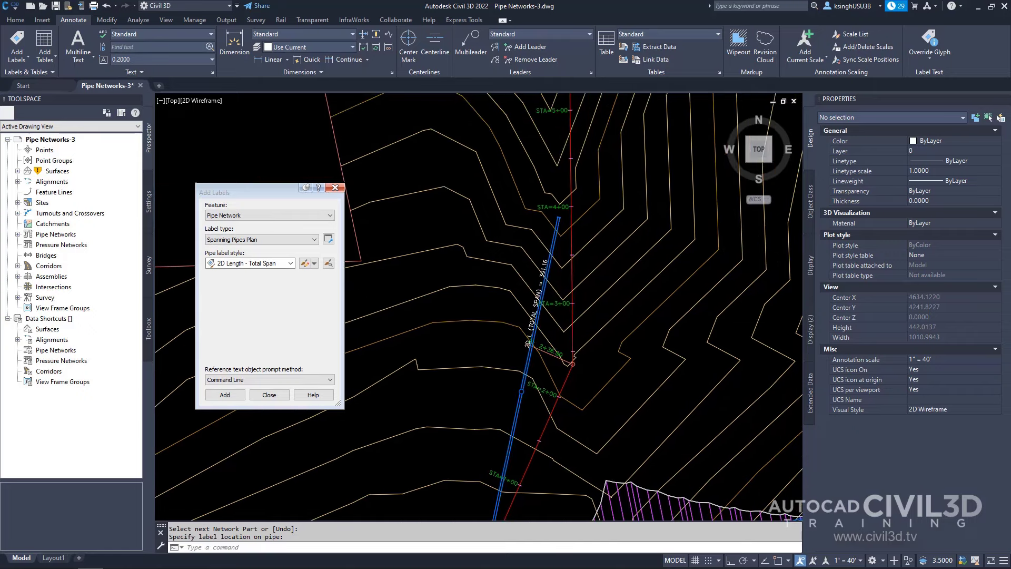
{"action": "scroll", "coordinate": [556, 285], "scroll_direction": "up", "scroll_amount": 4}
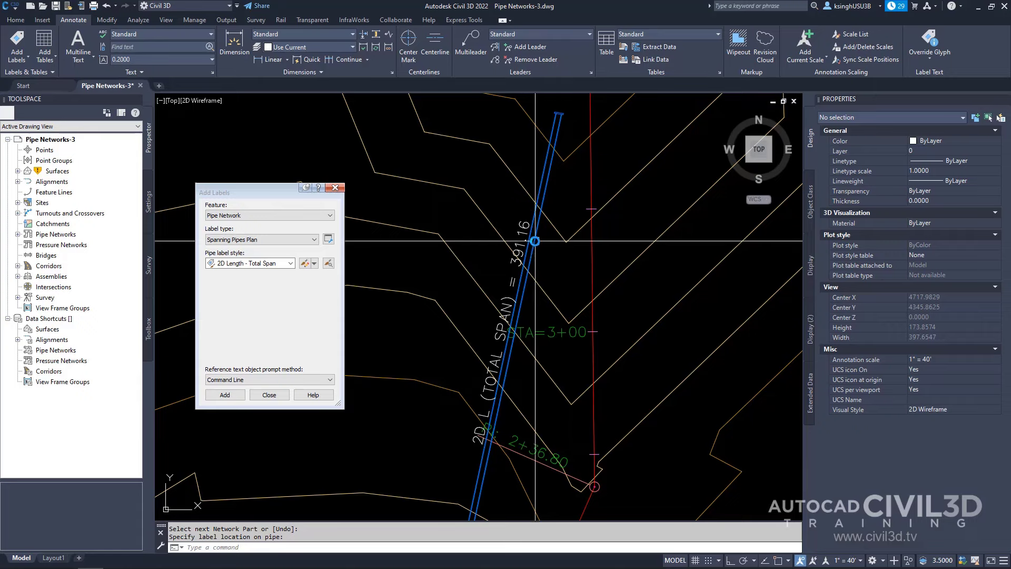
{"action": "scroll", "coordinate": [527, 263], "scroll_direction": "down", "scroll_amount": 2}
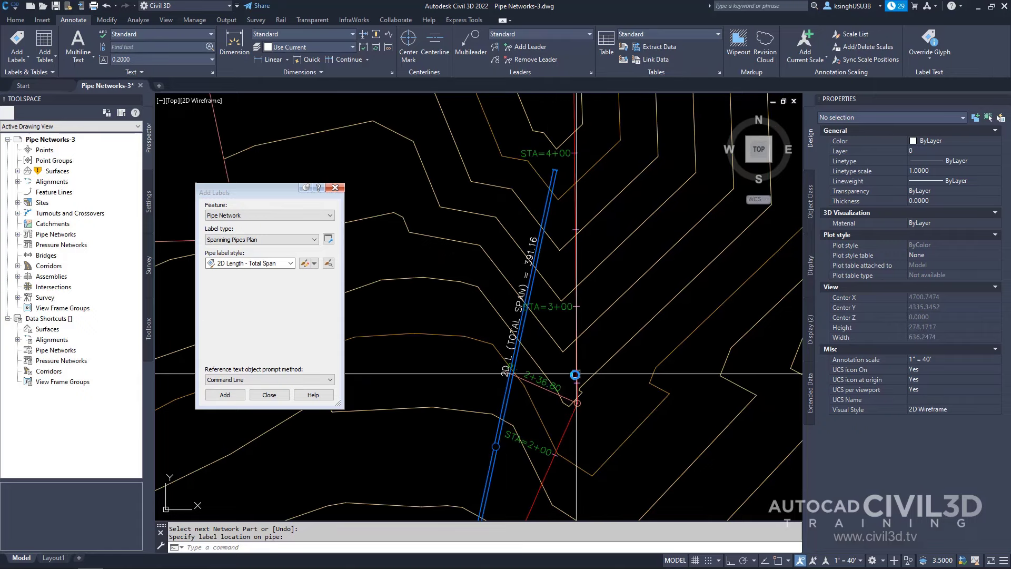
{"action": "middle_click_drag", "start_coordinate": [576, 374], "coordinate": [602, 298]}
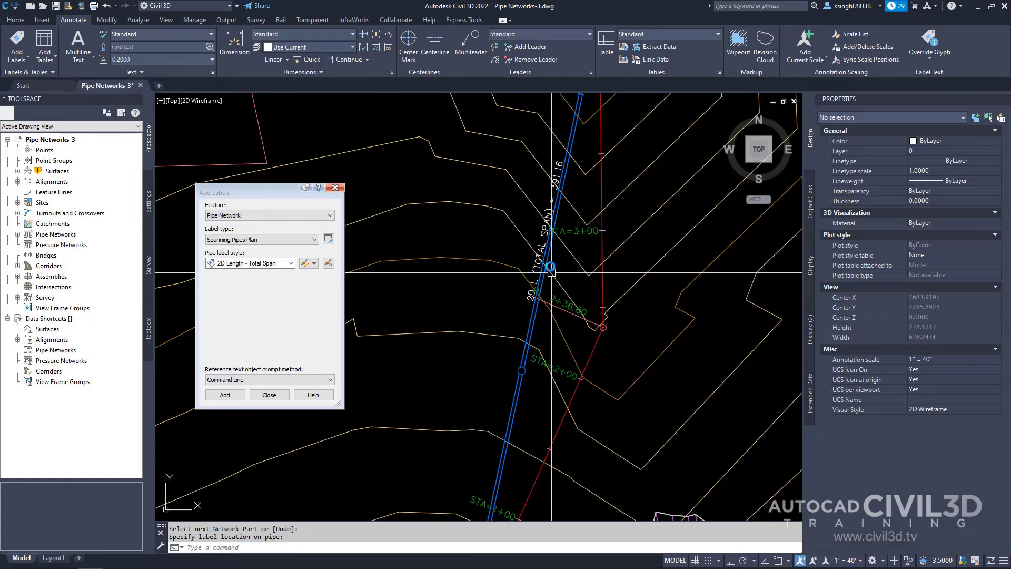
{"action": "left_click", "coordinate": [539, 247]}
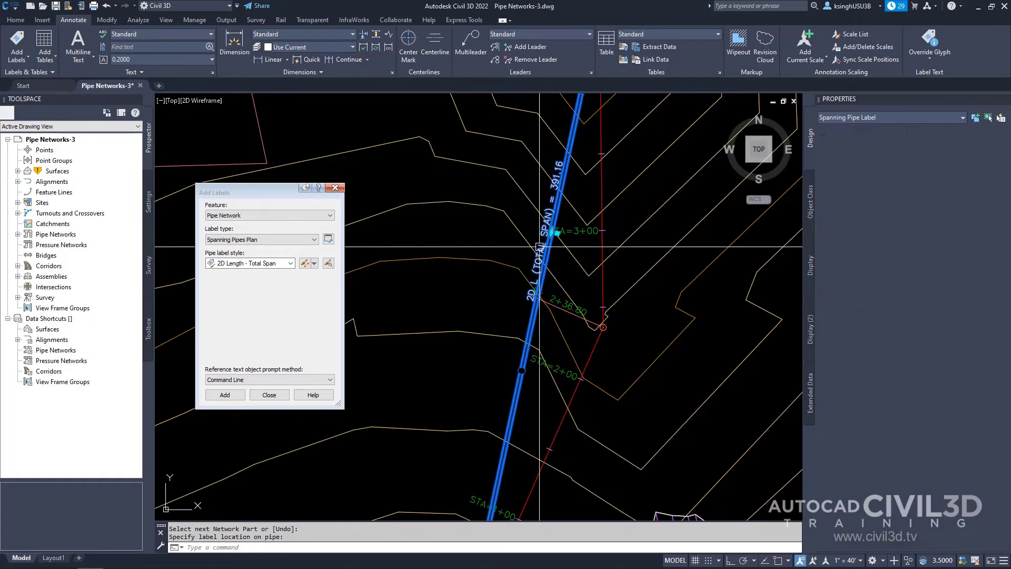
{"action": "scroll", "coordinate": [577, 170], "scroll_direction": "down", "scroll_amount": 2}
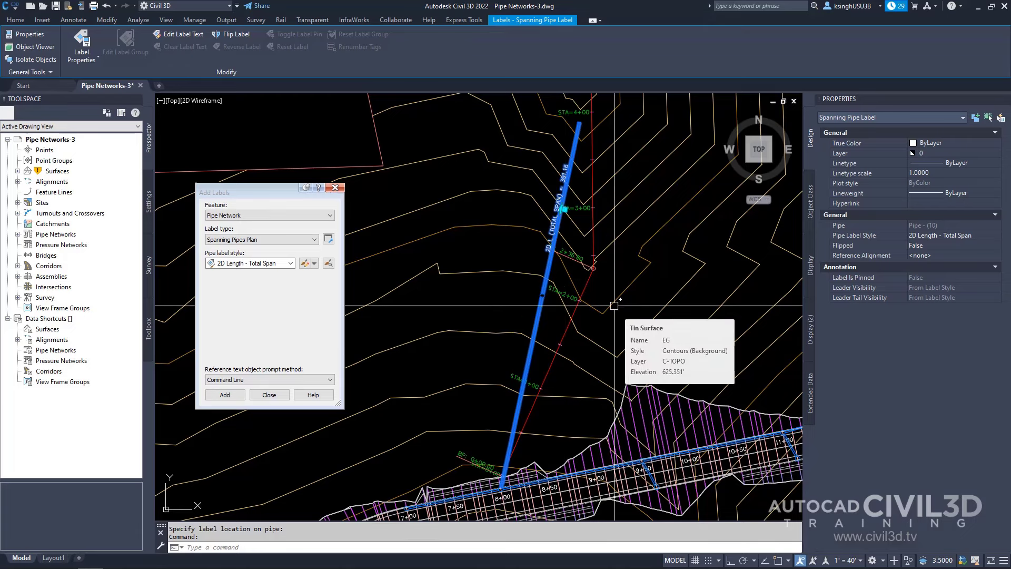
{"action": "key", "text": "Escape"}
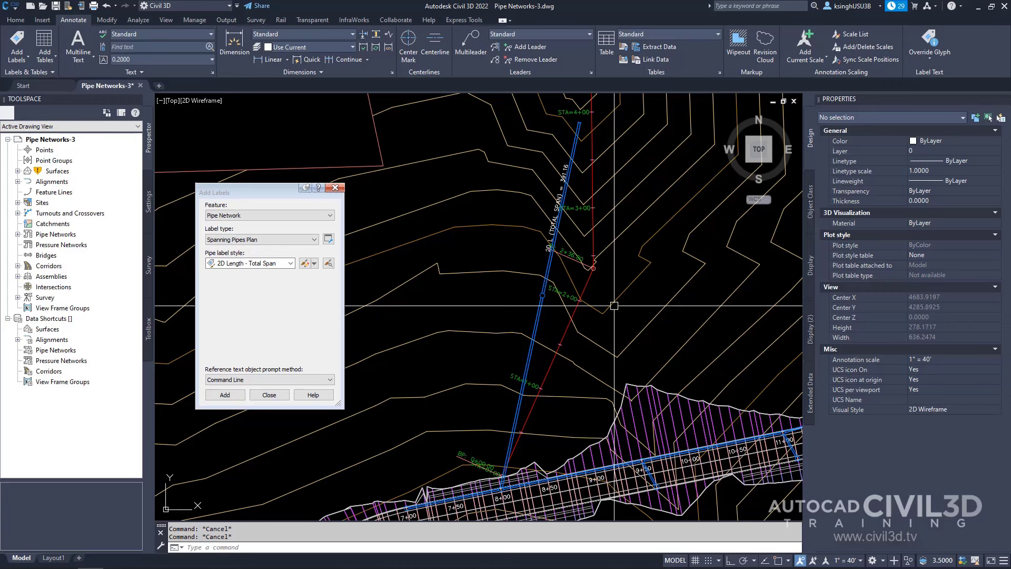
Set the label type to Entire Network Plan with the Standard pipe label style and the Structure name structure label style.
{"action": "scroll", "coordinate": [614, 306], "scroll_direction": "down", "scroll_amount": 5}
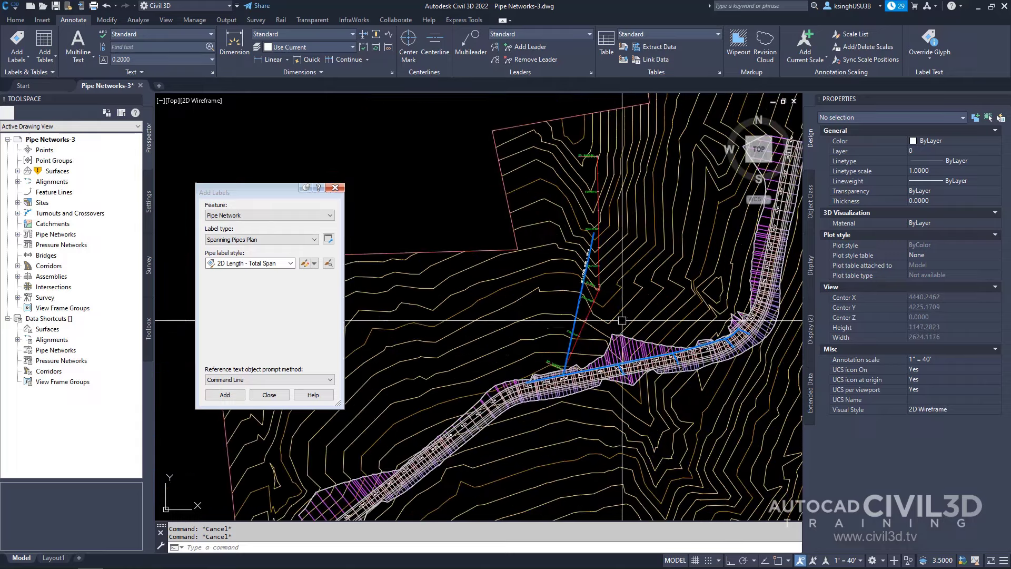
{"action": "middle_click_drag", "start_coordinate": [622, 319], "coordinate": [580, 311]}
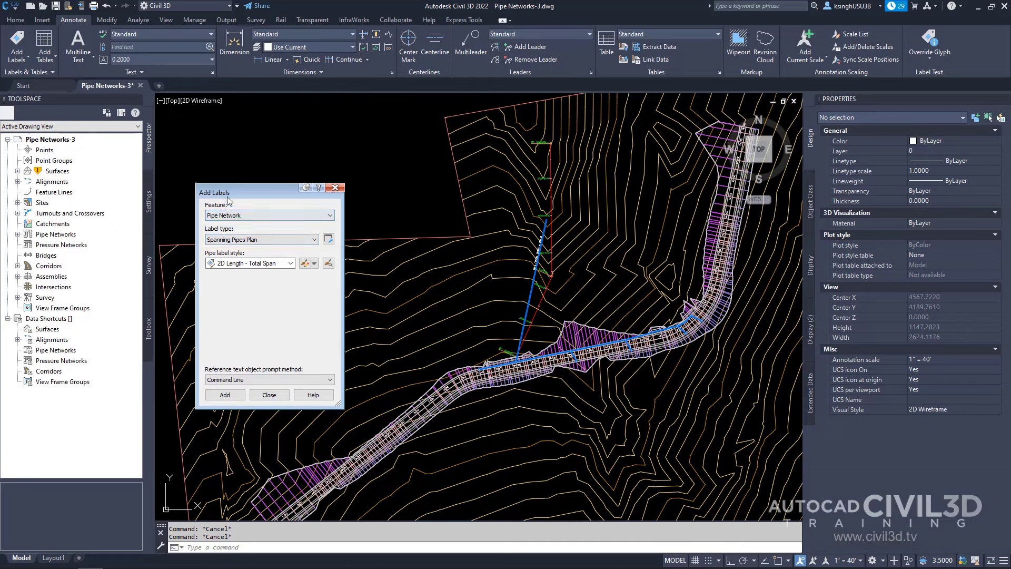
{"action": "left_click", "coordinate": [308, 240]}
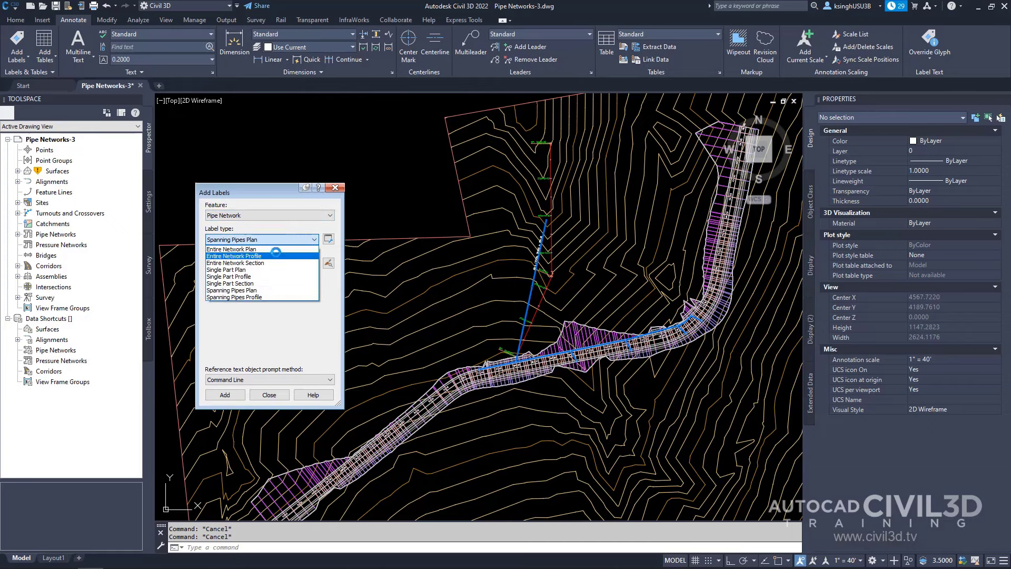
{"action": "left_click", "coordinate": [274, 250]}
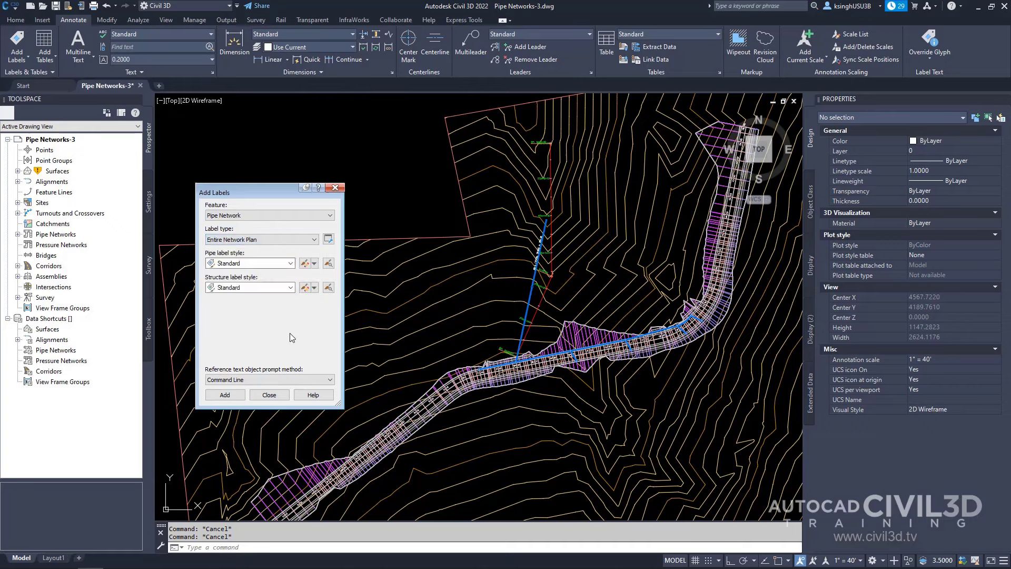
{"action": "left_click", "coordinate": [247, 262]}
{"action": "left_click", "coordinate": [271, 287]}
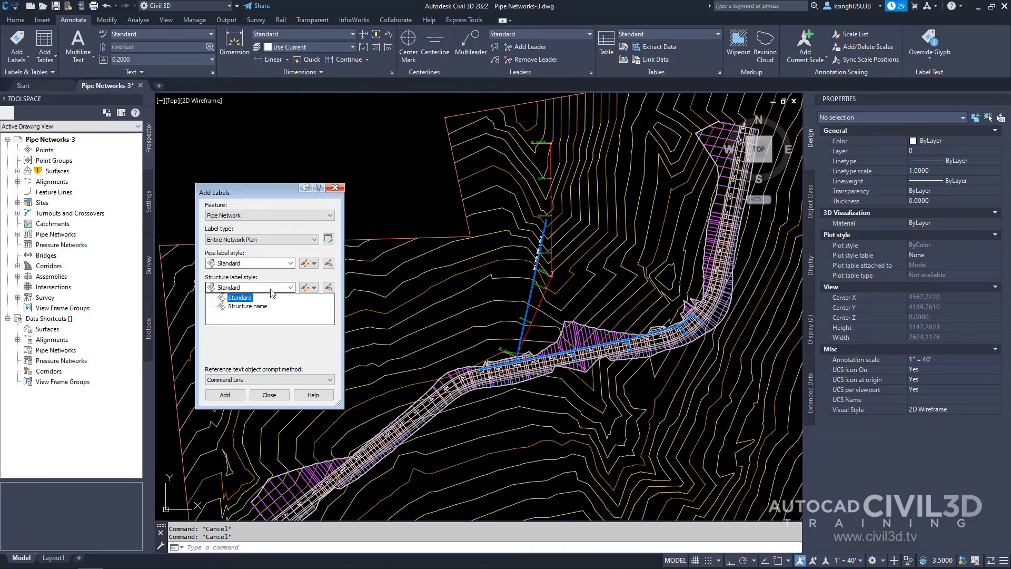
{"action": "key", "text": "Down"}
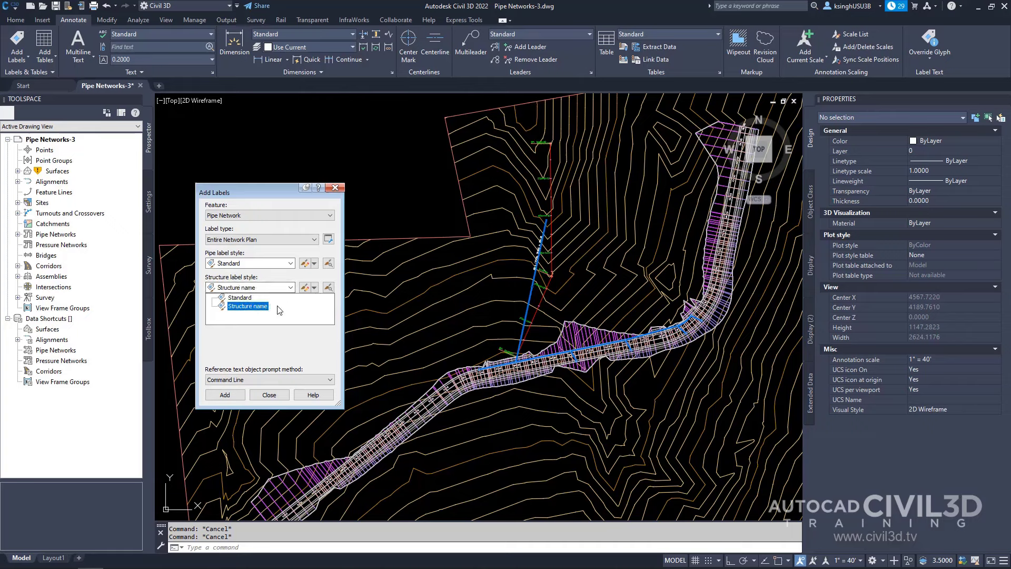
{"action": "left_click", "coordinate": [258, 306]}
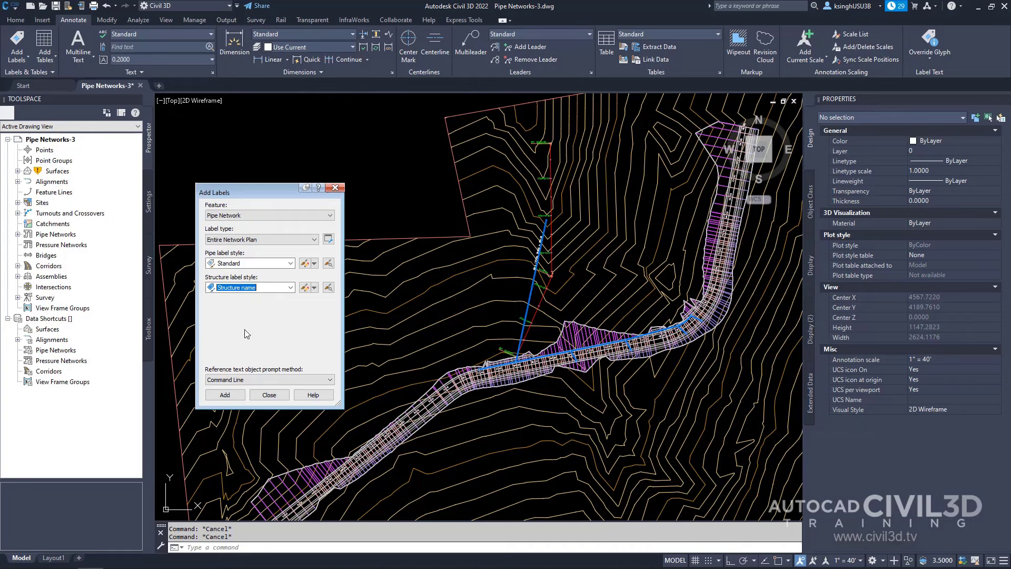
Label the entire storm network in plan by picking the crossing pipe near road station 9+50.
{"action": "left_click", "coordinate": [226, 395]}
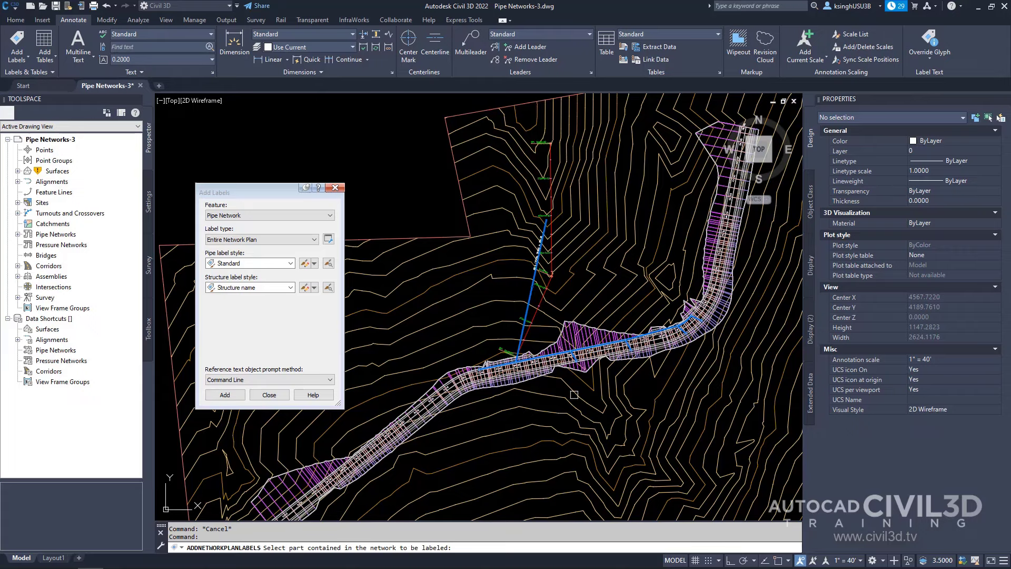
{"action": "scroll", "coordinate": [581, 357], "scroll_direction": "up", "scroll_amount": 8}
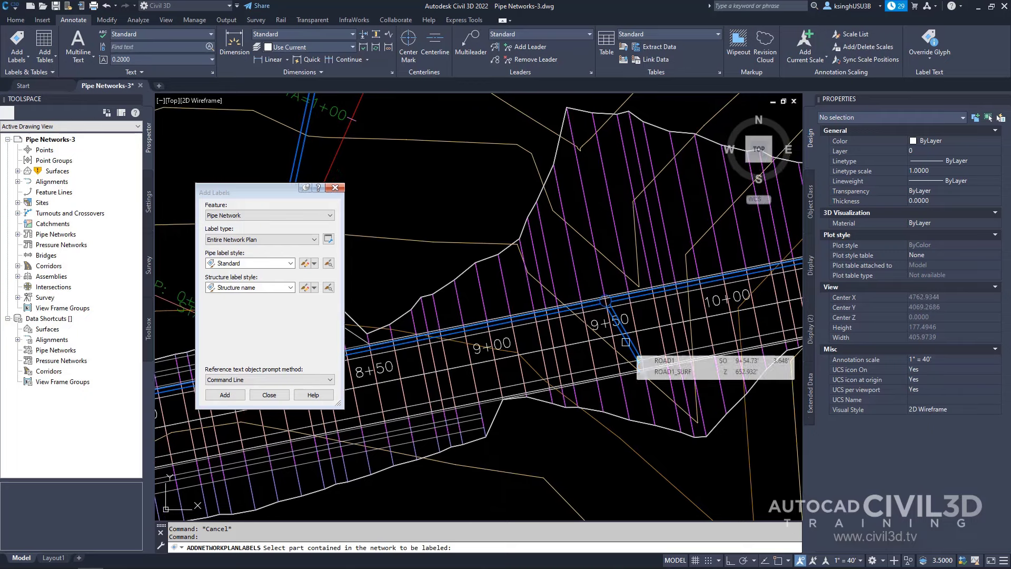
{"action": "left_click", "coordinate": [642, 364]}
{"action": "scroll", "coordinate": [589, 372], "scroll_direction": "down", "scroll_amount": 2}
{"action": "scroll", "coordinate": [589, 372], "scroll_direction": "down", "scroll_amount": 6}
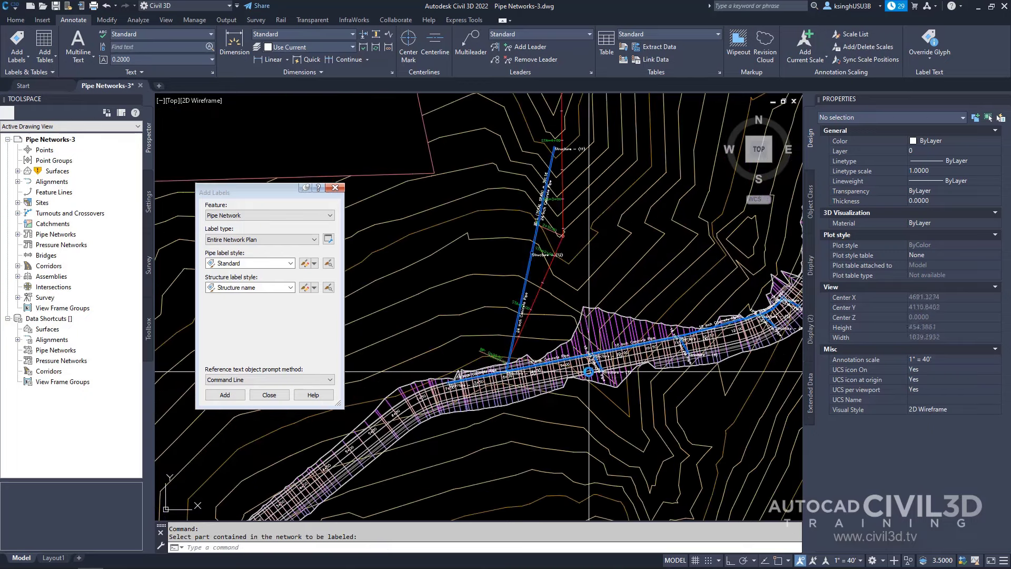
Pull the 18 inch Concrete Pipe label off the crossing pipe near station 9+50 on a leader to clear space south of the road.
{"action": "middle_click_drag", "start_coordinate": [620, 329], "coordinate": [478, 362]}
{"action": "mouse_move", "coordinate": [634, 335]}
{"action": "middle_mouse_down"}
{"action": "mouse_move", "coordinate": [448, 401]}
{"action": "mouse_move", "coordinate": [477, 381]}
{"action": "mouse_move", "coordinate": [363, 431]}
{"action": "mouse_move", "coordinate": [534, 341]}
{"action": "middle_mouse_up"}
{"action": "scroll", "coordinate": [602, 317], "scroll_direction": "down", "scroll_amount": 2}
{"action": "scroll", "coordinate": [470, 338], "scroll_direction": "up", "scroll_amount": 4}
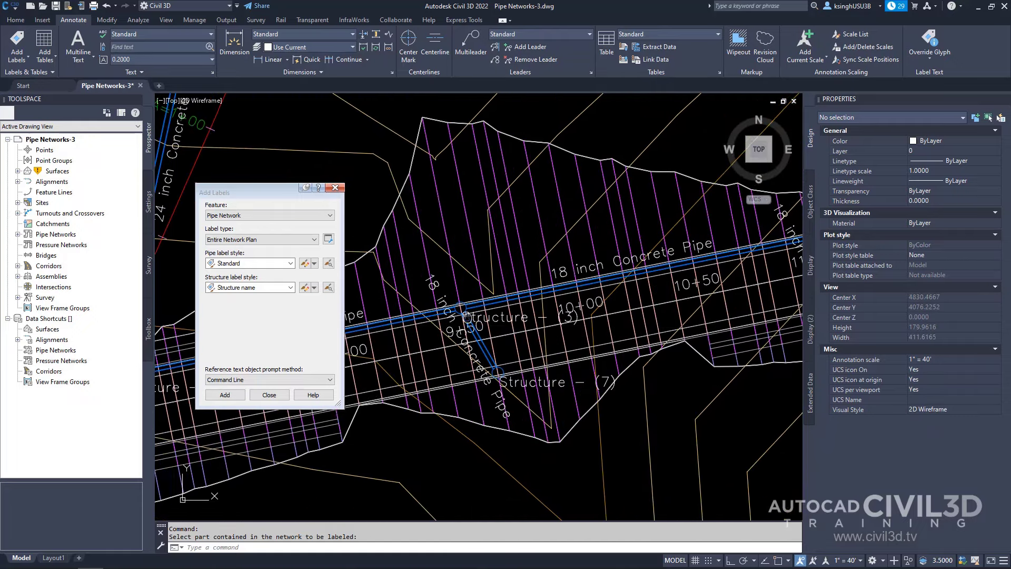
{"action": "middle_click_drag", "start_coordinate": [470, 338], "coordinate": [487, 329]}
{"action": "key", "text": "Escape"}
{"action": "left_click", "coordinate": [476, 351]}
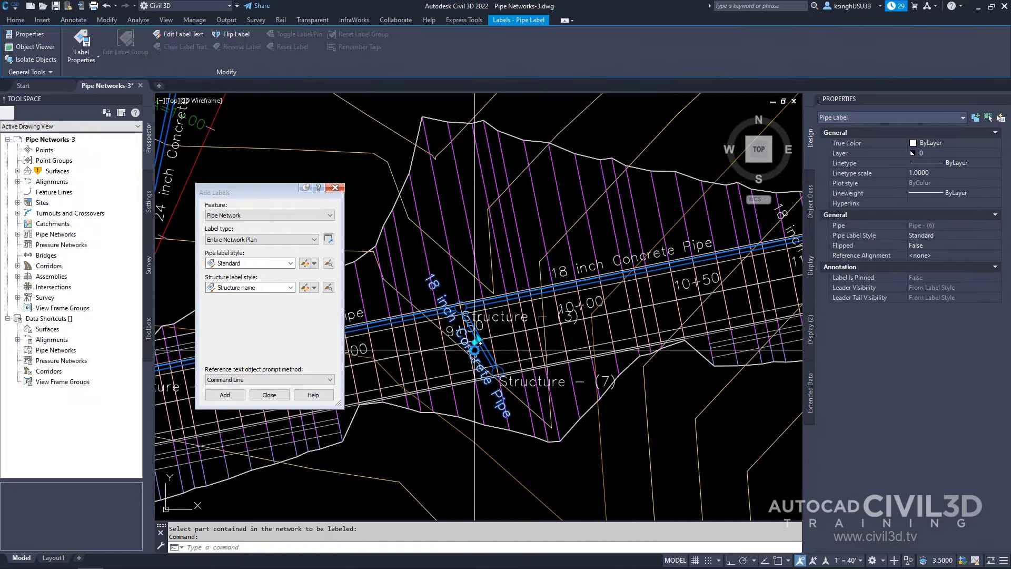
{"action": "left_click", "coordinate": [476, 341]}
{"action": "scroll", "coordinate": [453, 391], "scroll_direction": "down", "scroll_amount": 4}
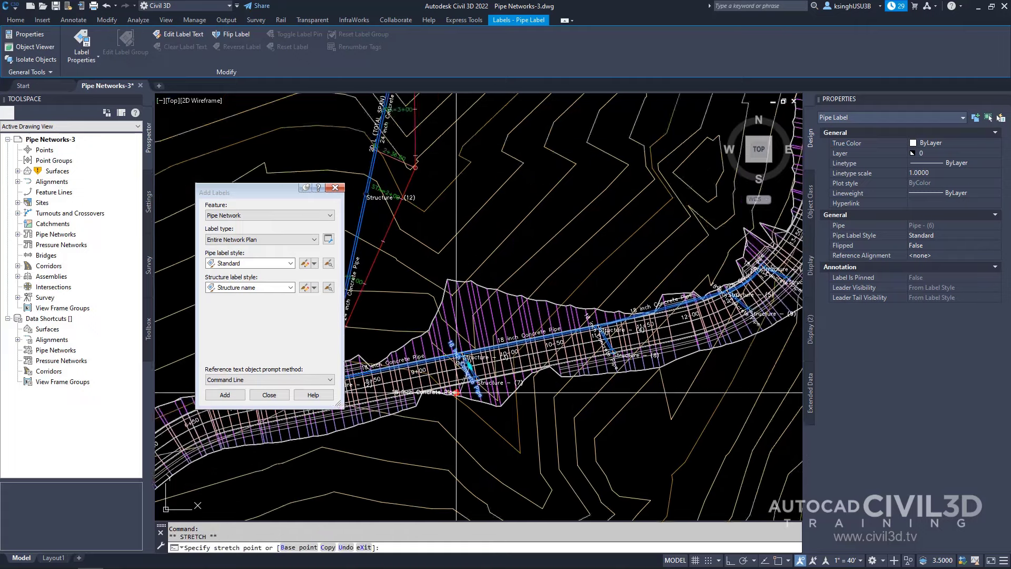
{"action": "left_click", "coordinate": [490, 400]}
{"action": "scroll", "coordinate": [564, 343], "scroll_direction": "up", "scroll_amount": 4}
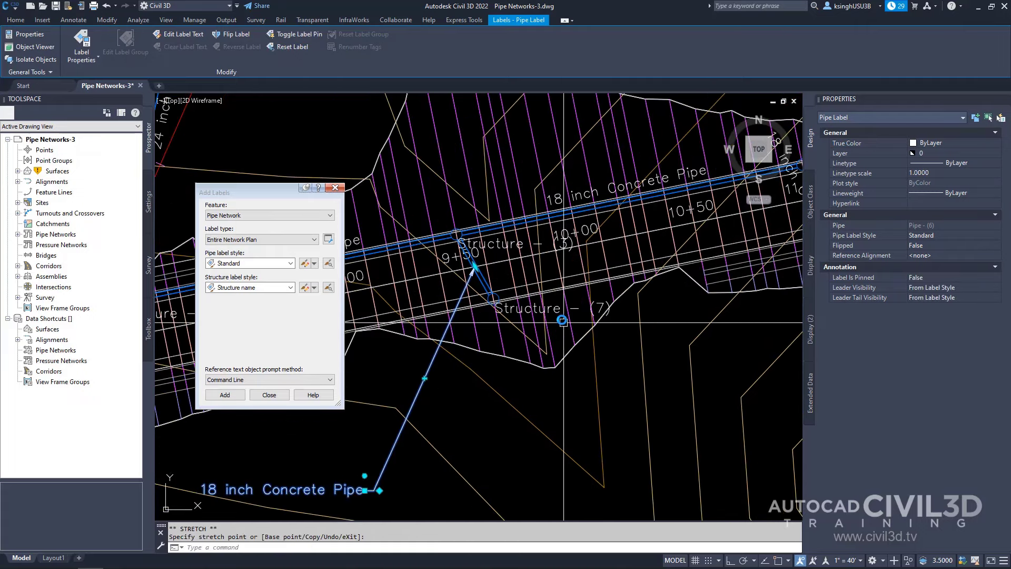
{"action": "key", "text": "Escape"}
Pull the Structure - (7) label off its structure on a leader and place it south of the road corridor.
{"action": "left_click", "coordinate": [541, 326]}
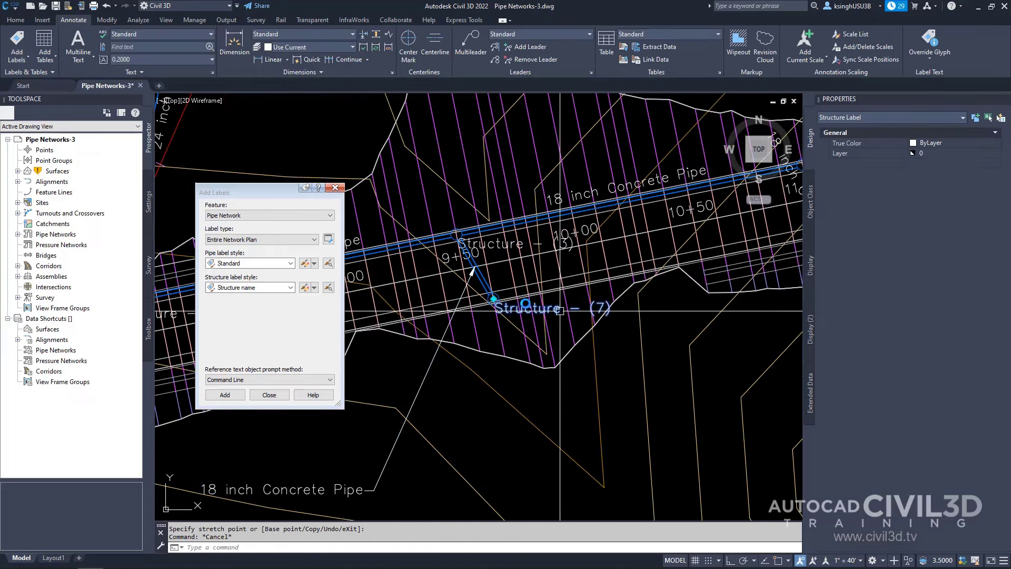
{"action": "left_click", "coordinate": [493, 298]}
{"action": "scroll", "coordinate": [517, 374], "scroll_direction": "down", "scroll_amount": 2}
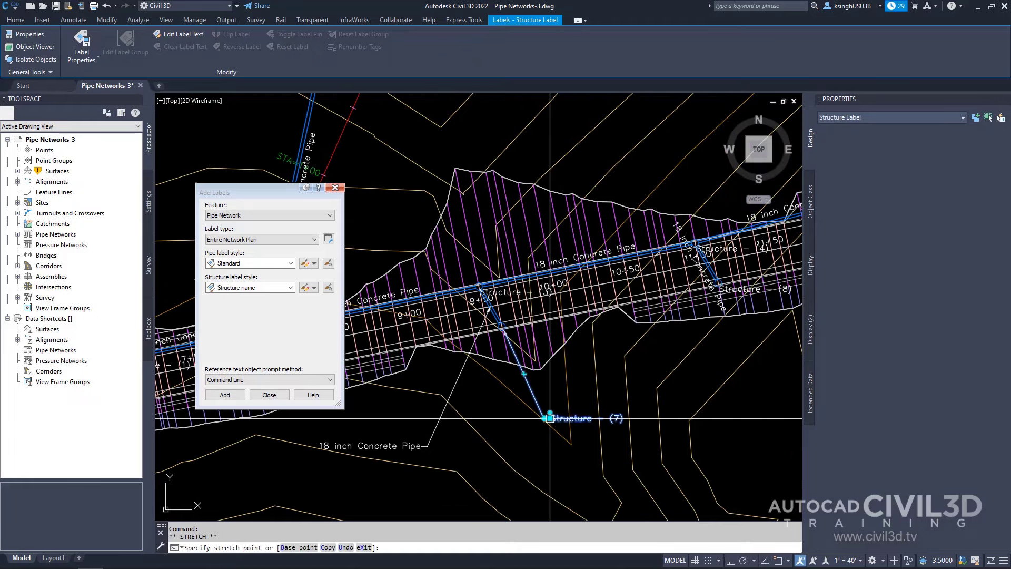
{"action": "scroll", "coordinate": [478, 358], "scroll_direction": "up", "scroll_amount": 5}
{"action": "key", "text": "Escape"}
{"action": "key", "text": "Escape"}
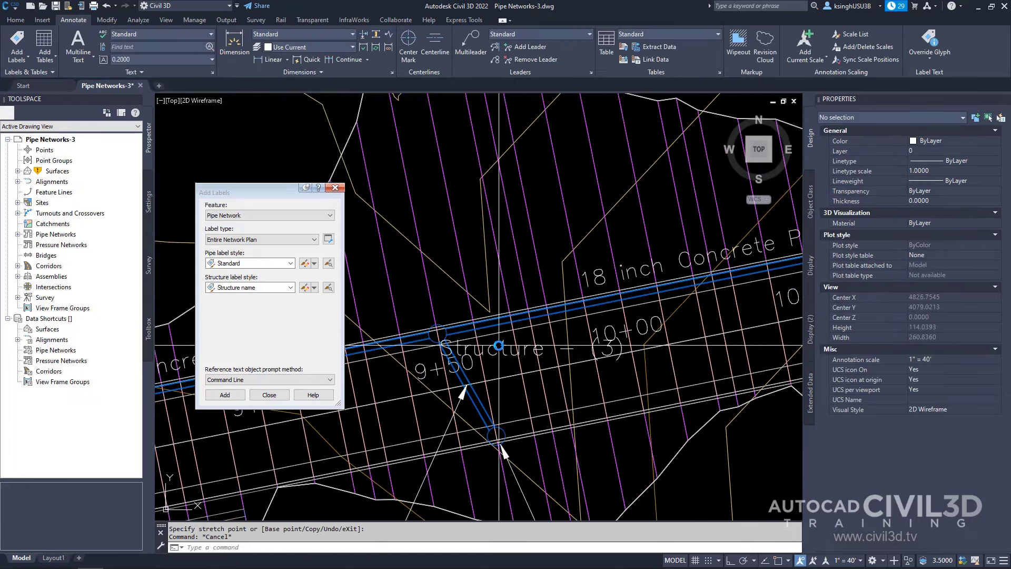
Pull the Structure - (3) label off its structure near station 9+50 on a leader to clear space north of the road.
{"action": "left_click", "coordinate": [477, 351]}
{"action": "left_click", "coordinate": [440, 330]}
{"action": "scroll", "coordinate": [440, 331], "scroll_direction": "down", "scroll_amount": 3}
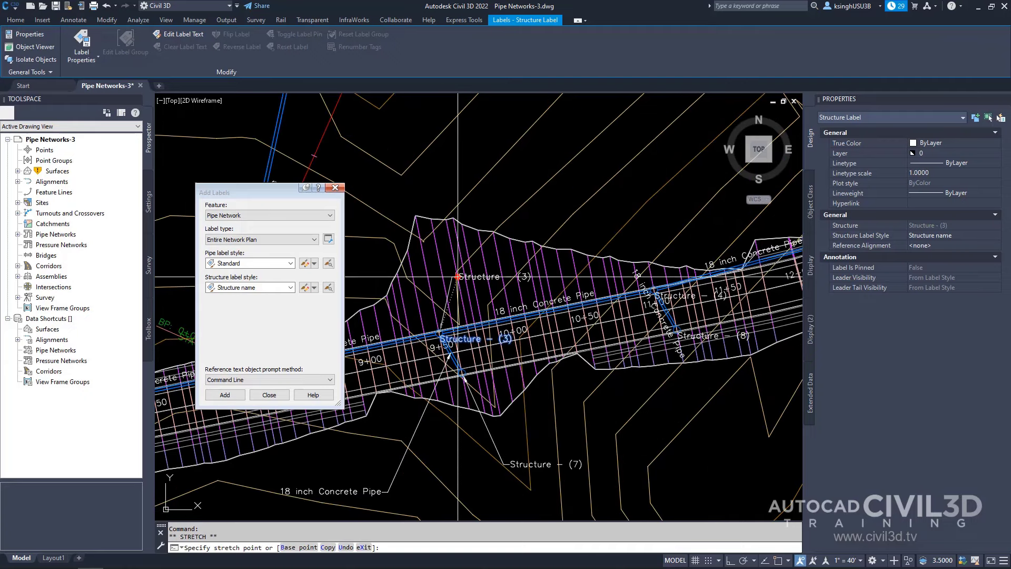
{"action": "left_click", "coordinate": [454, 275]}
{"action": "key", "text": "Escape"}
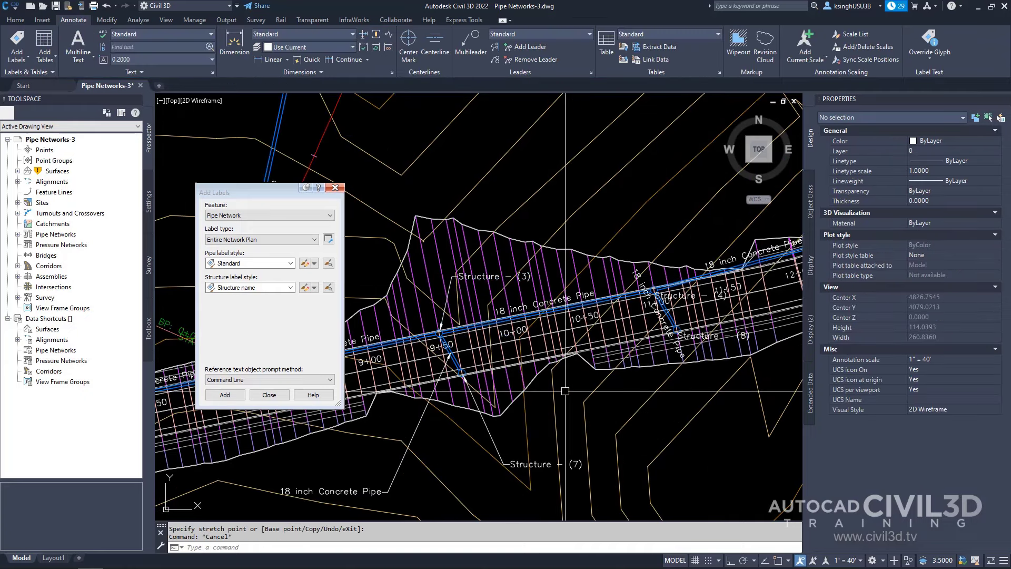
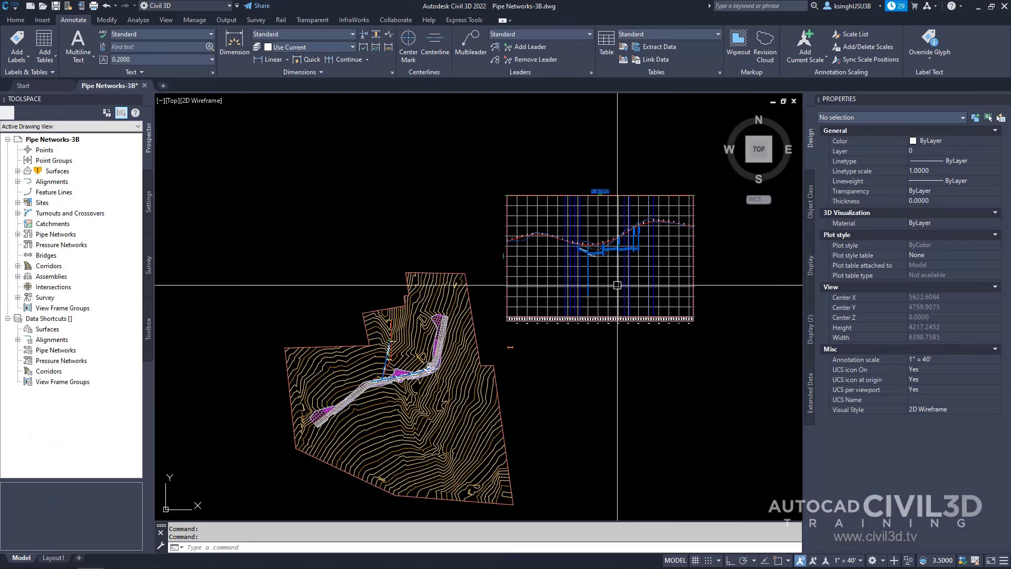
Review the general information in the pipe properties of the profile pipe between stations 11+00 and 12+50.
{"action": "scroll", "coordinate": [629, 271], "scroll_direction": "up", "scroll_amount": 4}
{"action": "scroll", "coordinate": [623, 292], "scroll_direction": "up", "scroll_amount": 2}
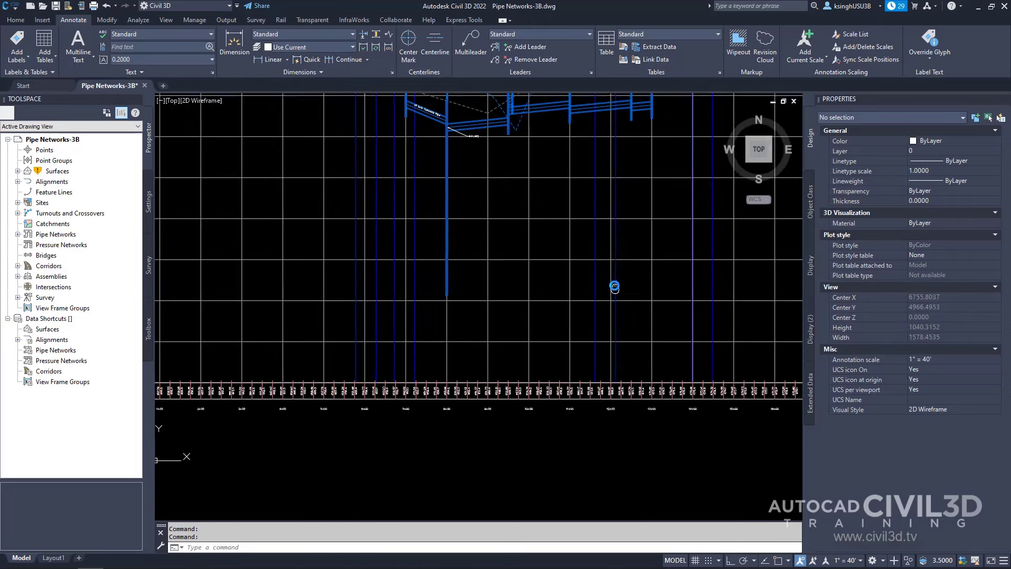
{"action": "scroll", "coordinate": [587, 368], "scroll_direction": "down", "scroll_amount": 3}
{"action": "scroll", "coordinate": [561, 291], "scroll_direction": "up", "scroll_amount": 5}
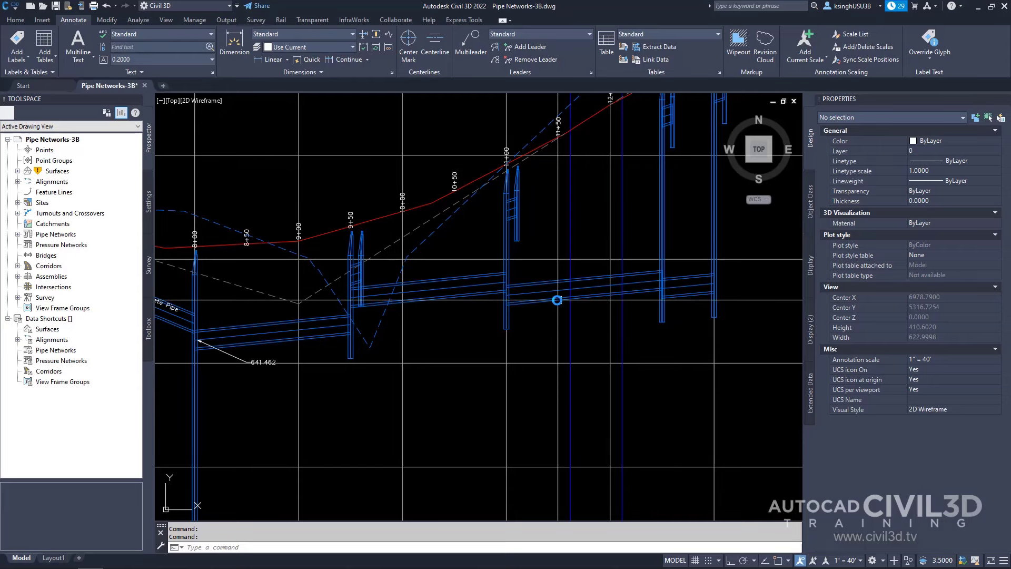
{"action": "left_click", "coordinate": [558, 297]}
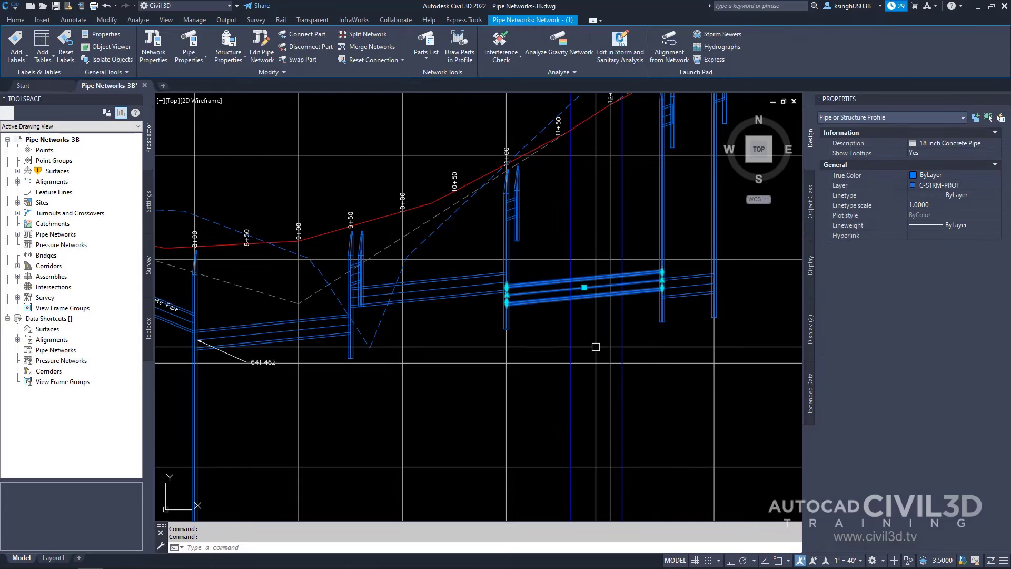
{"action": "right_click", "coordinate": [595, 321]}
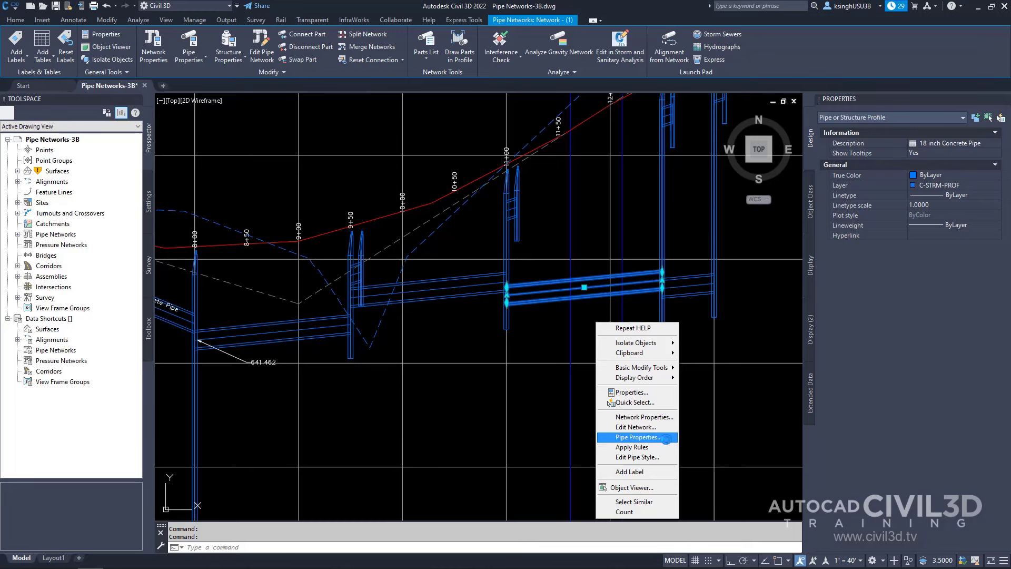
{"action": "left_click", "coordinate": [666, 438]}
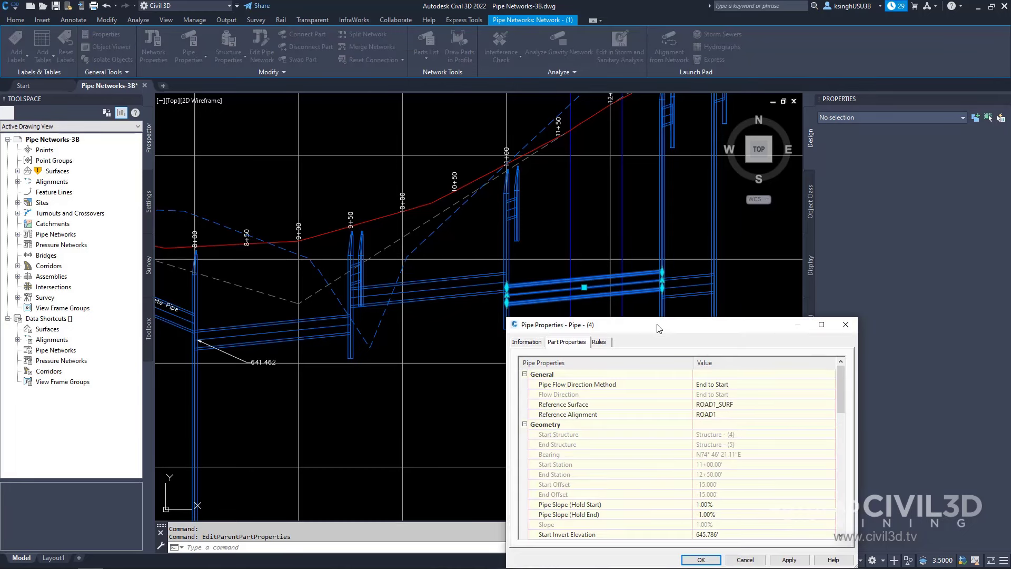
{"action": "left_click_drag", "start_coordinate": [659, 328], "coordinate": [694, 207]}
{"action": "left_click", "coordinate": [564, 225]}
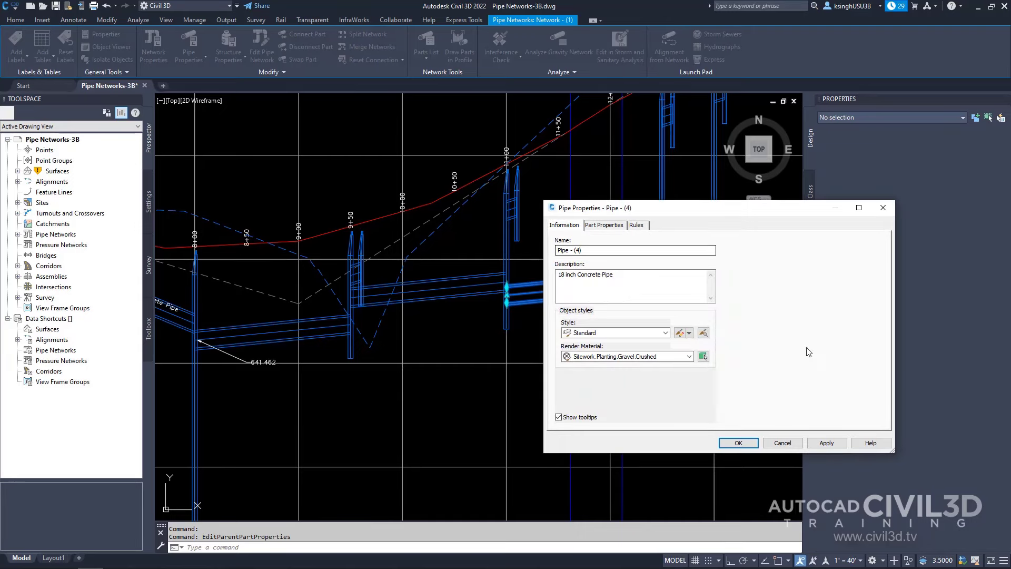
{"action": "left_click", "coordinate": [746, 443]}
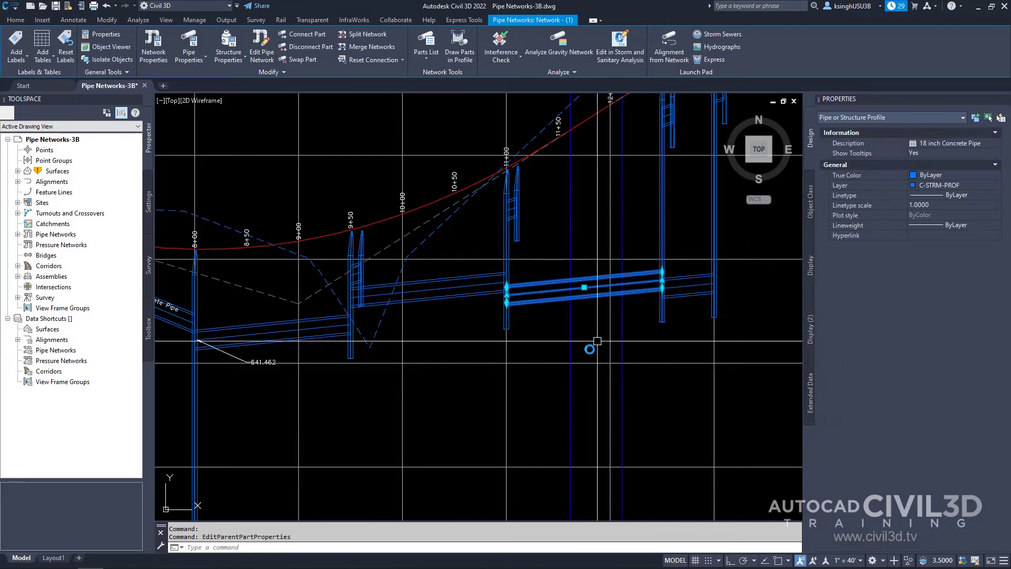
Shift the selected pipe vertically by its midpoint in the profile, raising it above and lowering it below the adjoining pipes.
{"action": "scroll", "coordinate": [592, 338], "scroll_direction": "down", "scroll_amount": 2}
{"action": "scroll", "coordinate": [582, 430], "scroll_direction": "up", "scroll_amount": 4}
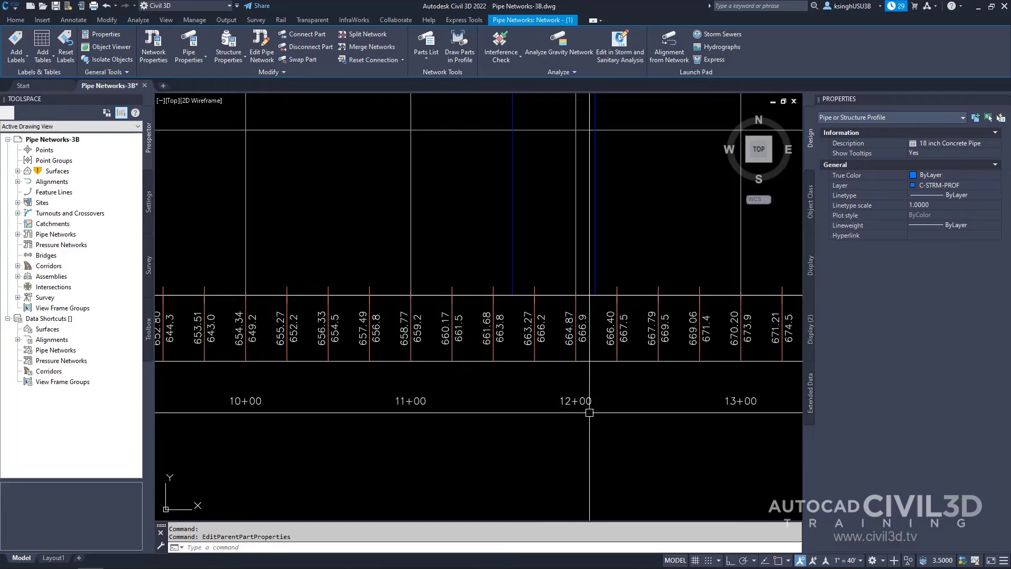
{"action": "scroll", "coordinate": [579, 403], "scroll_direction": "down", "scroll_amount": 4}
{"action": "scroll", "coordinate": [620, 348], "scroll_direction": "up", "scroll_amount": 5}
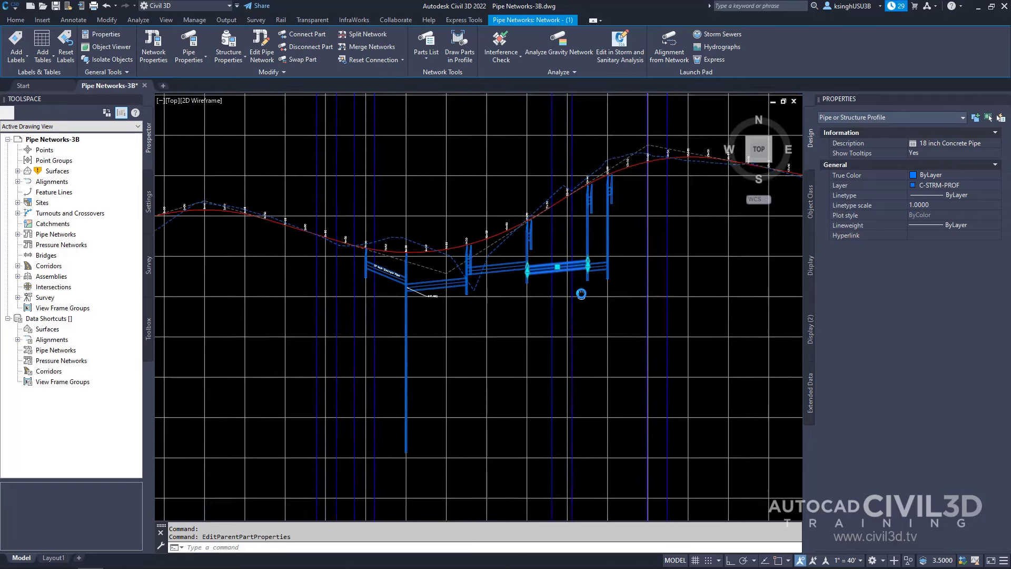
{"action": "middle_click_drag", "start_coordinate": [570, 279], "coordinate": [614, 348]}
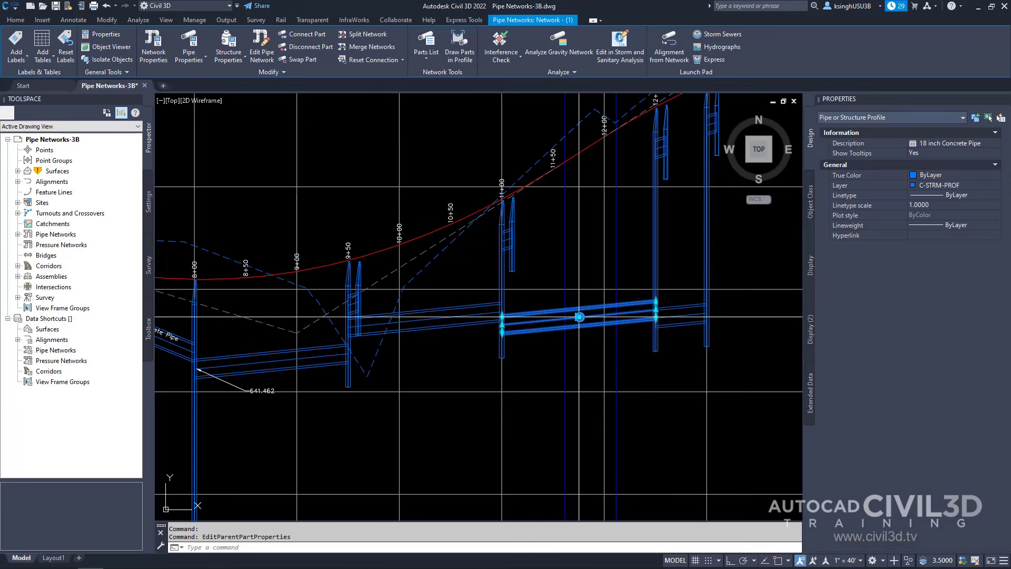
{"action": "left_click", "coordinate": [581, 317]}
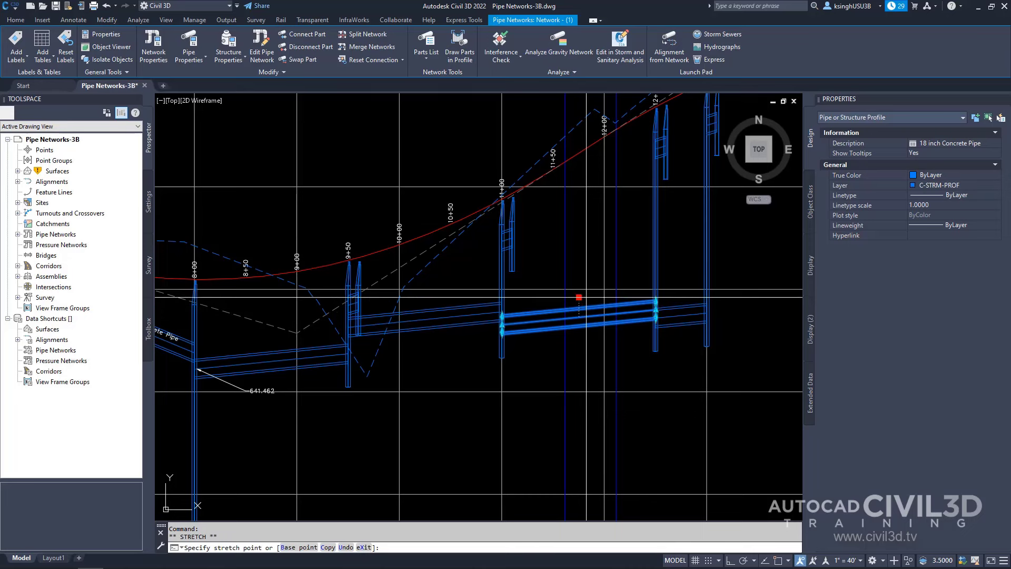
{"action": "left_click", "coordinate": [580, 239]}
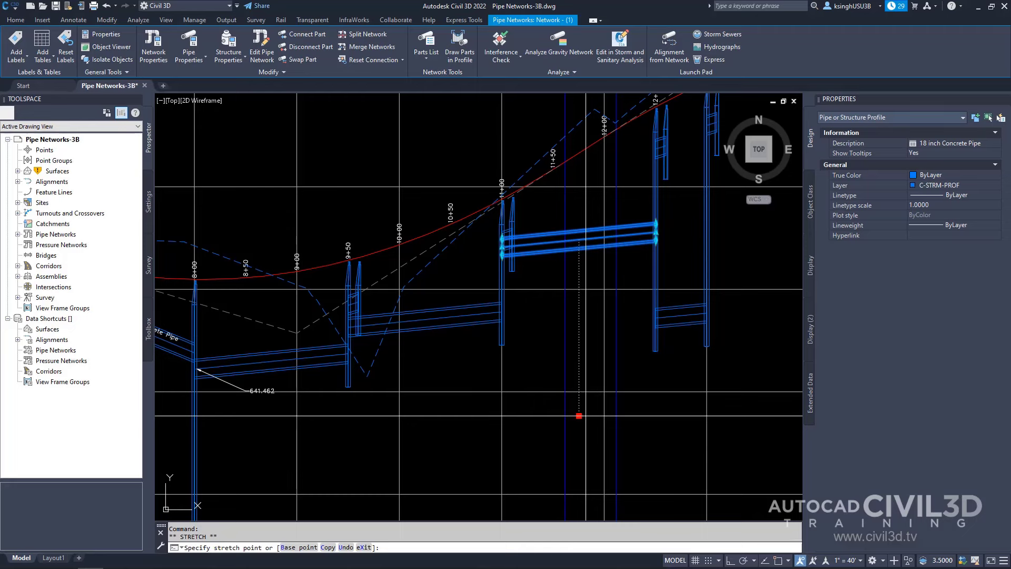
{"action": "left_click", "coordinate": [578, 416]}
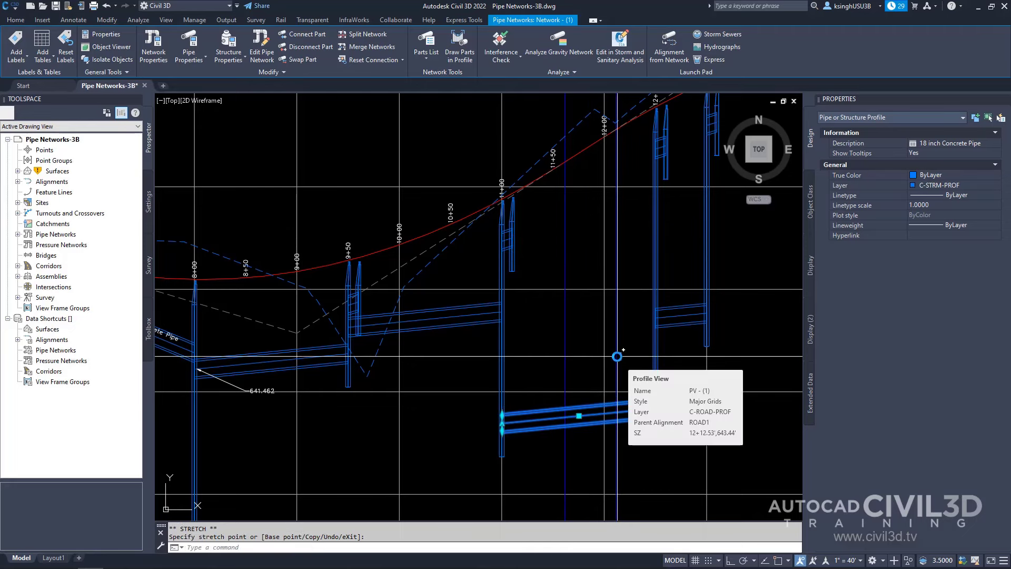
Raise the selected pipe by its midpoint to the 650 elevation grid line, checking the elevations on the profile view's vertical axis.
{"action": "scroll", "coordinate": [617, 326], "scroll_direction": "down", "scroll_amount": 3}
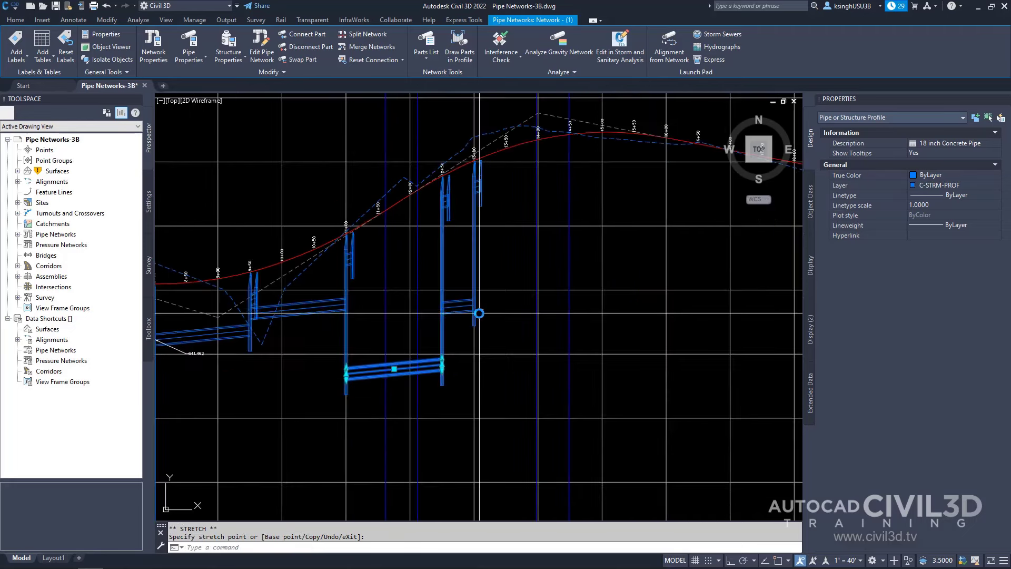
{"action": "scroll", "coordinate": [481, 311], "scroll_direction": "down", "scroll_amount": 2}
{"action": "scroll", "coordinate": [484, 308], "scroll_direction": "up", "scroll_amount": 2}
{"action": "middle_click_drag", "start_coordinate": [662, 323], "coordinate": [540, 348]}
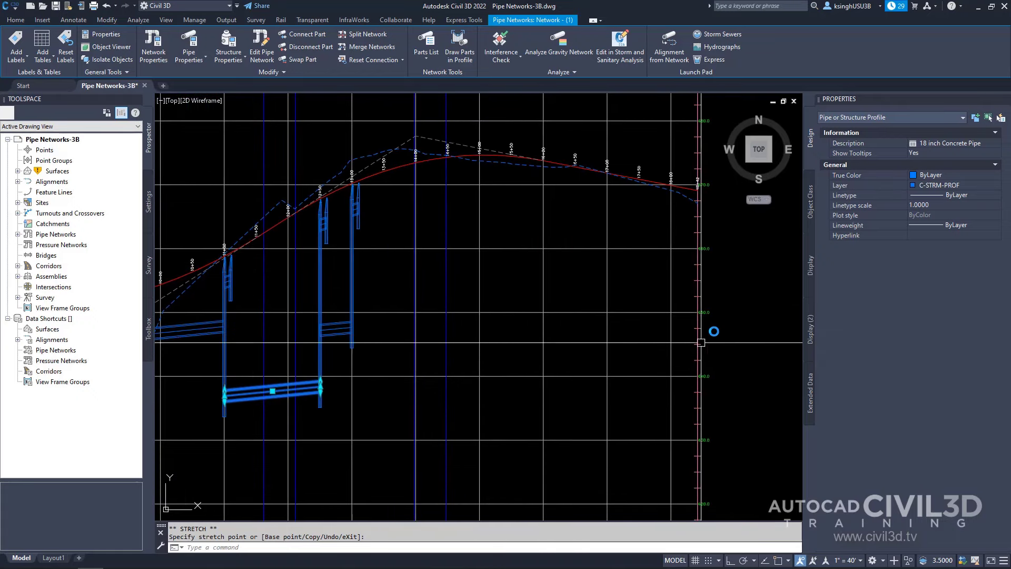
{"action": "scroll", "coordinate": [700, 342], "scroll_direction": "up", "scroll_amount": 4}
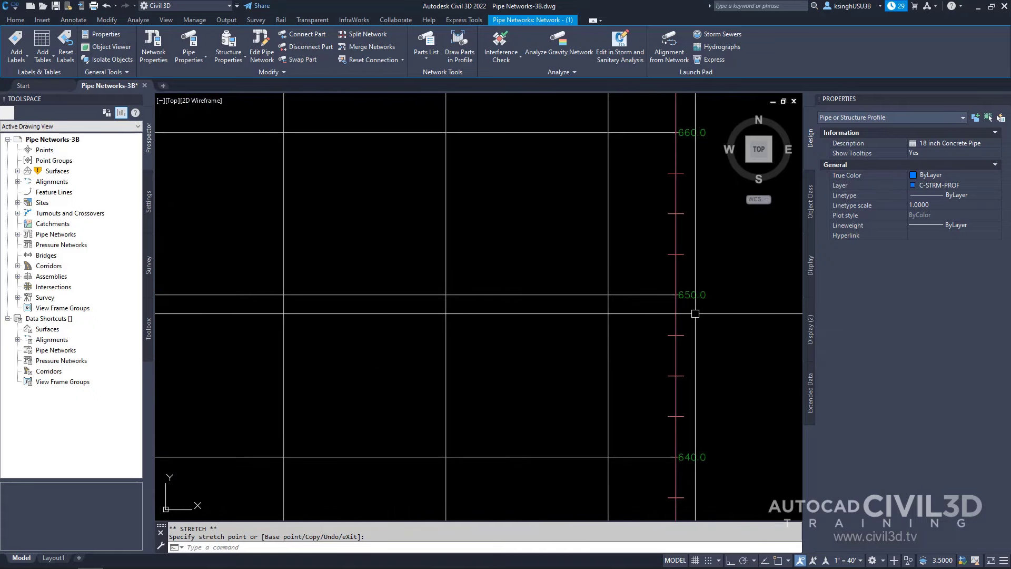
{"action": "scroll", "coordinate": [706, 300], "scroll_direction": "down", "scroll_amount": 4}
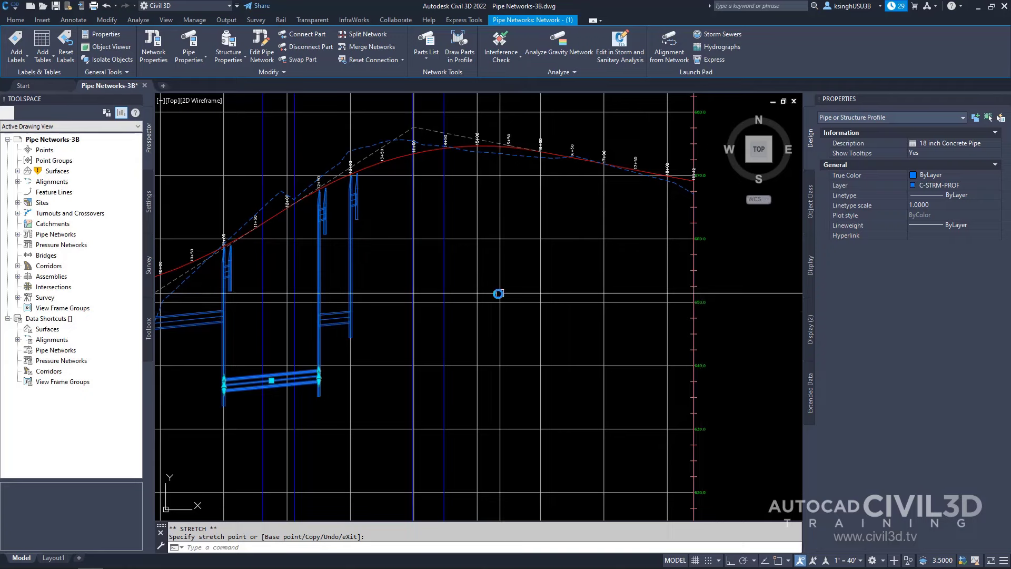
{"action": "middle_click_drag", "start_coordinate": [500, 293], "coordinate": [613, 308]}
{"action": "middle_click_drag", "start_coordinate": [489, 327], "coordinate": [541, 294]}
{"action": "scroll", "coordinate": [494, 310], "scroll_direction": "up", "scroll_amount": 2}
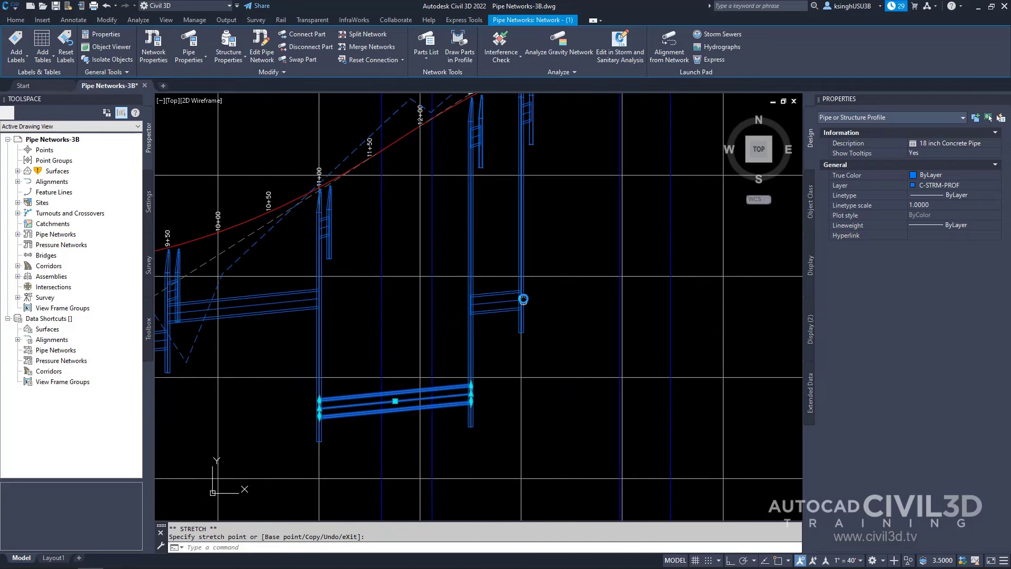
{"action": "left_click", "coordinate": [396, 401]}
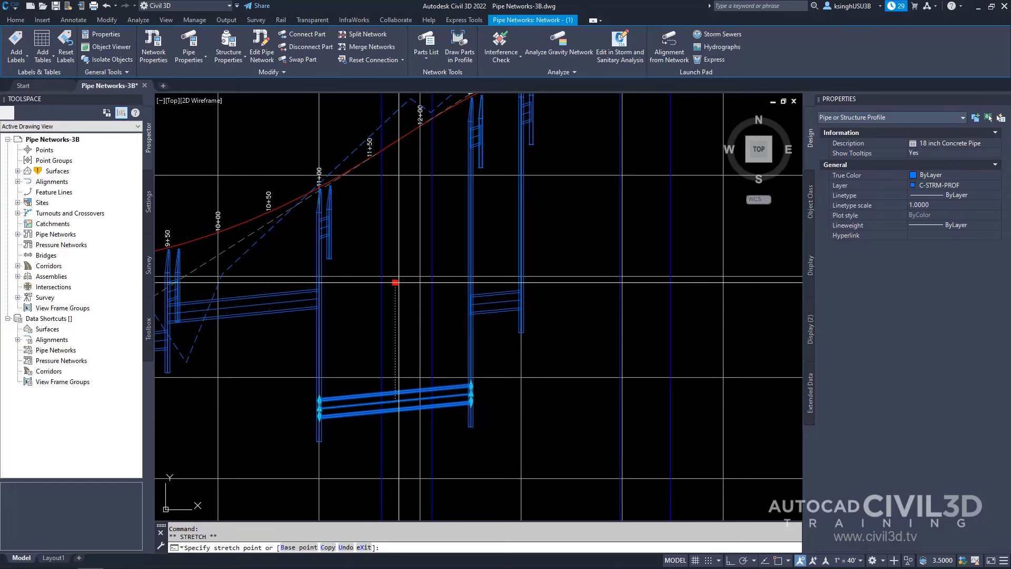
{"action": "left_click", "coordinate": [396, 276]}
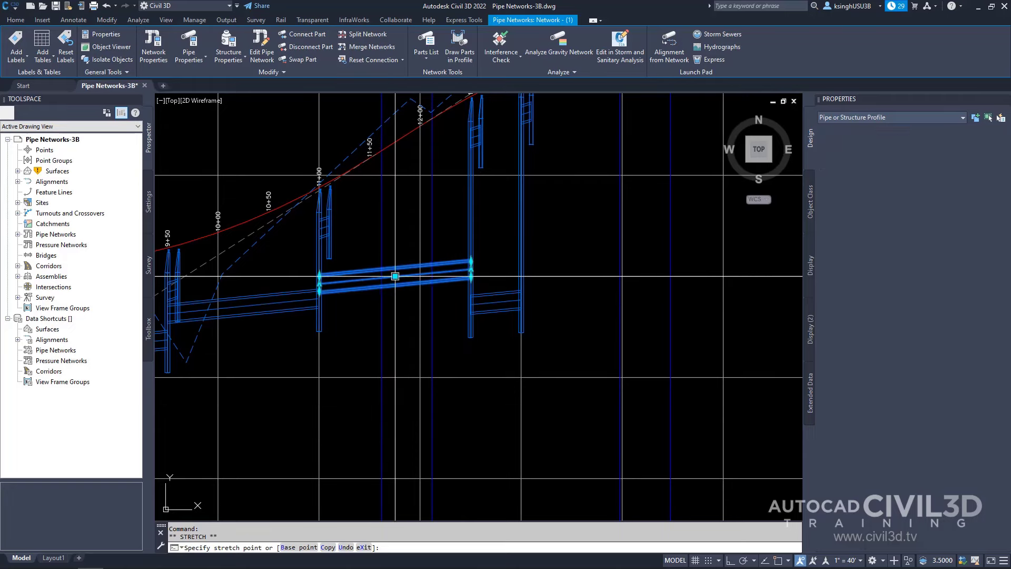
{"action": "scroll", "coordinate": [489, 348], "scroll_direction": "up", "scroll_amount": 2}
{"action": "key", "text": "Escape"}
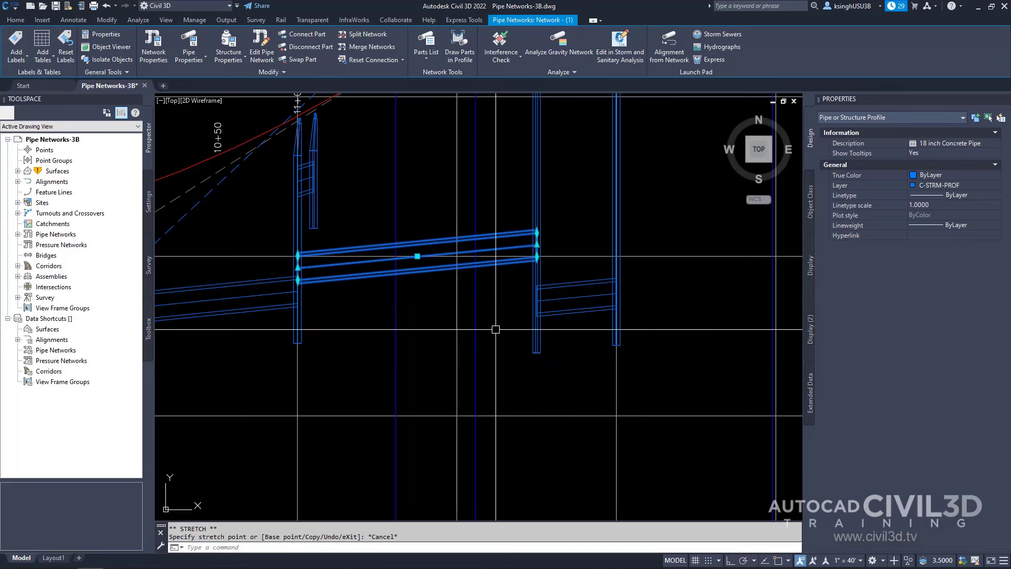
Lower the selected pipe's start end at station 11+00 so its centerline meets the centerline of the incoming pipe.
{"action": "middle_click_drag", "start_coordinate": [349, 309], "coordinate": [479, 354]}
{"action": "scroll", "coordinate": [429, 345], "scroll_direction": "up", "scroll_amount": 3}
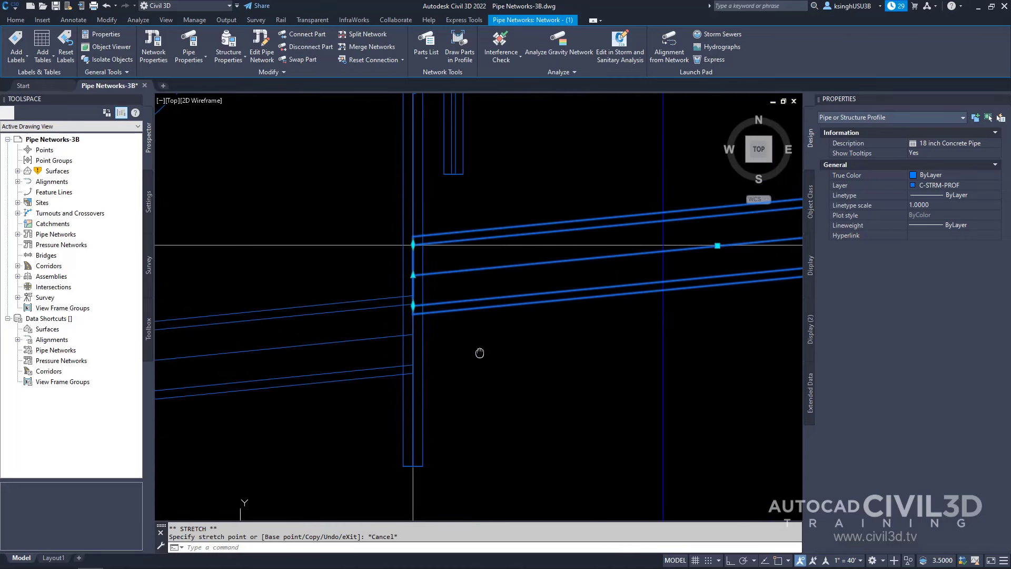
{"action": "left_click", "coordinate": [414, 276]}
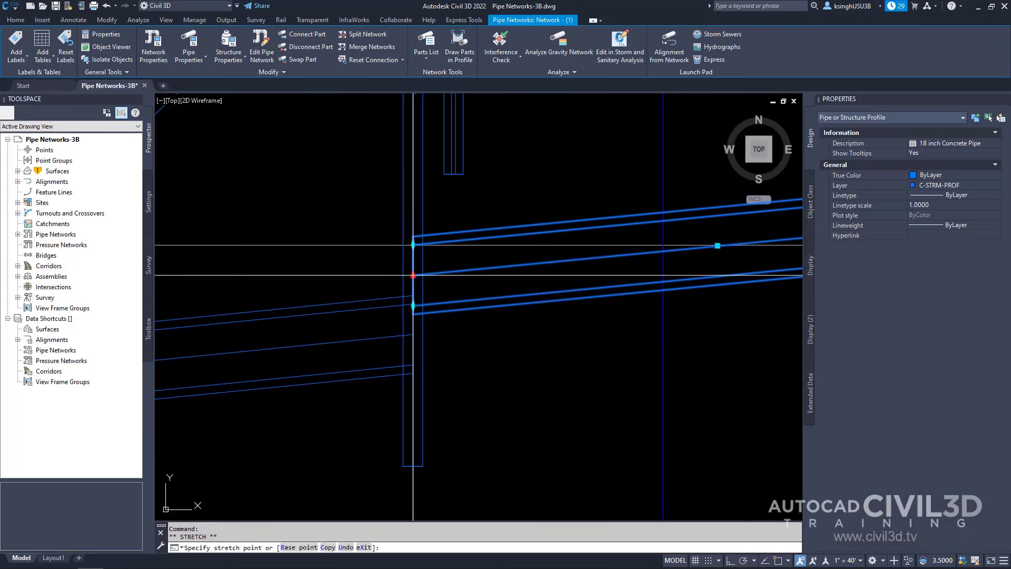
{"action": "scroll", "coordinate": [419, 295], "scroll_direction": "up", "scroll_amount": 4}
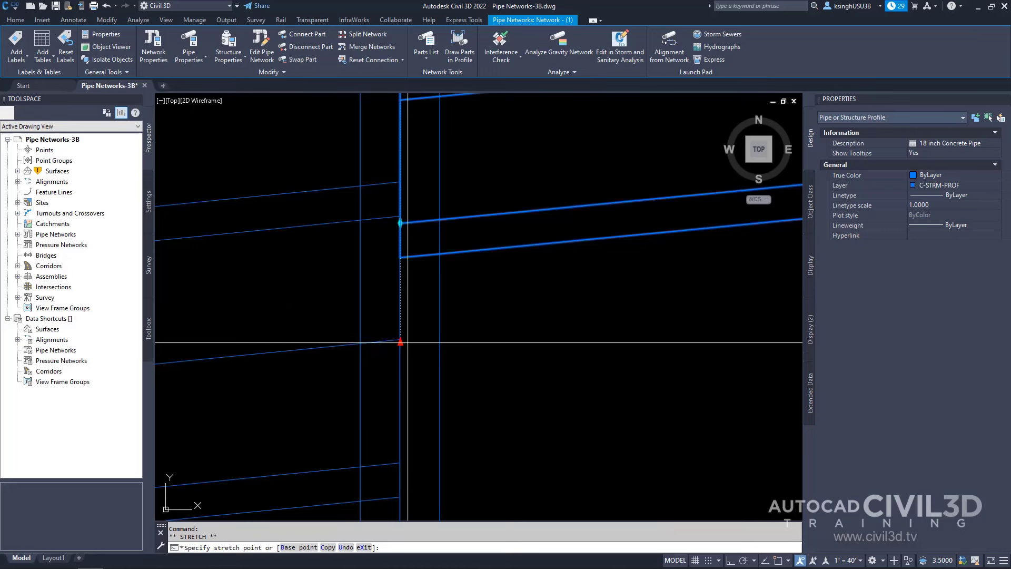
{"action": "left_click", "coordinate": [408, 340]}
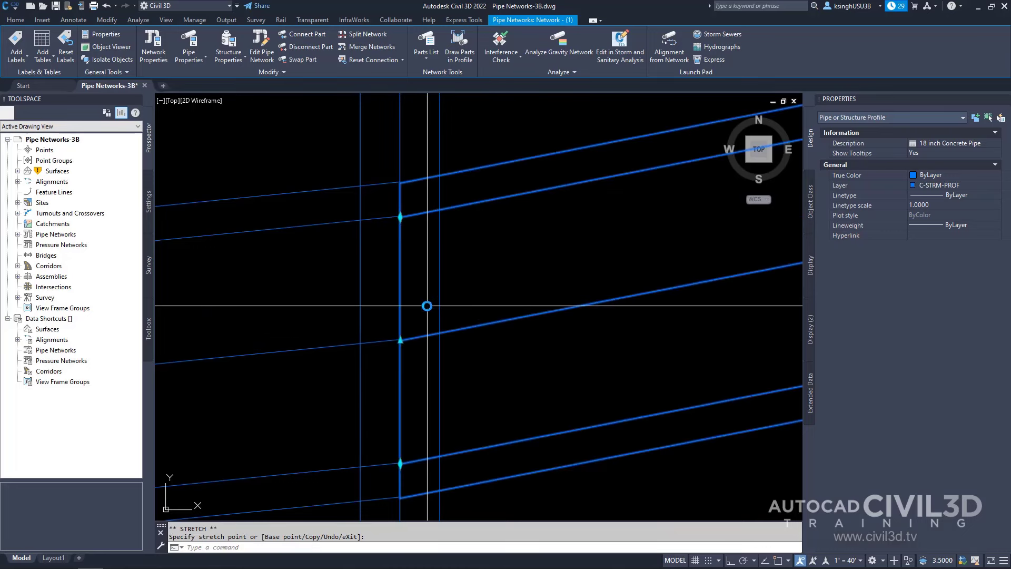
{"action": "scroll", "coordinate": [427, 316], "scroll_direction": "down", "scroll_amount": 2}
{"action": "scroll", "coordinate": [468, 312], "scroll_direction": "down", "scroll_amount": 3}
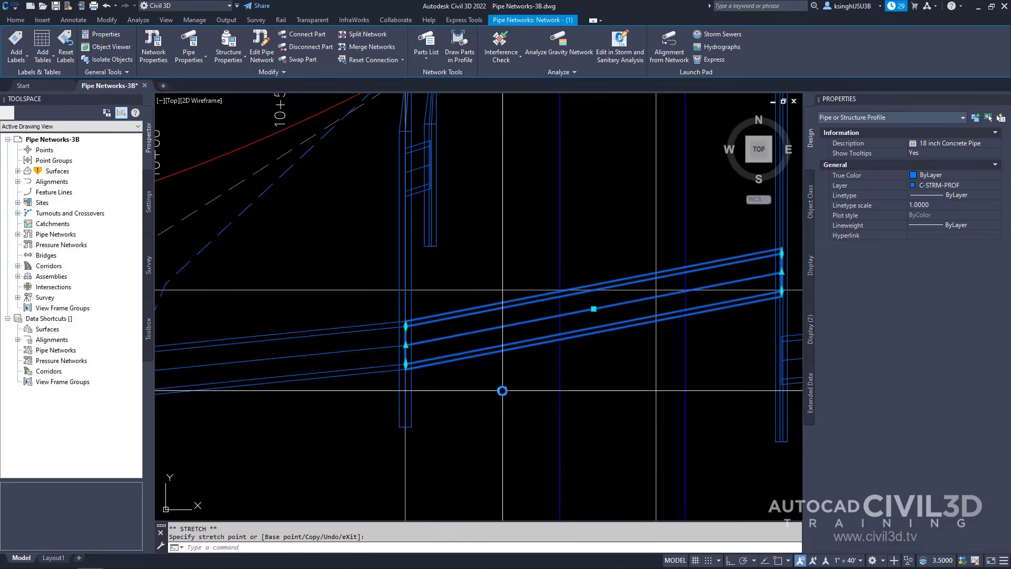
Examine the adjusted pipe's part properties for its slope and its start and end invert elevations.
{"action": "right_click", "coordinate": [502, 391]}
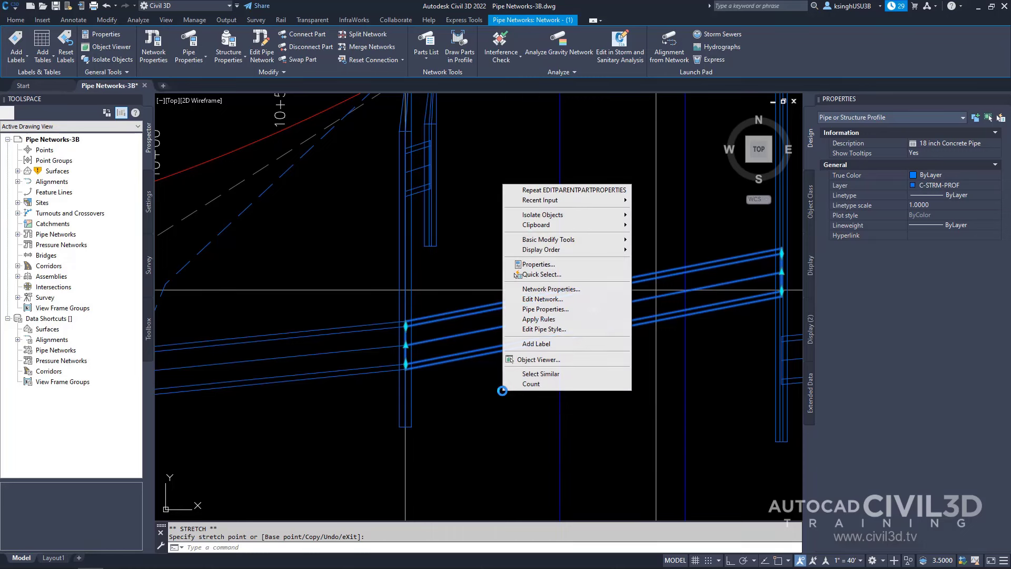
{"action": "left_click", "coordinate": [579, 309]}
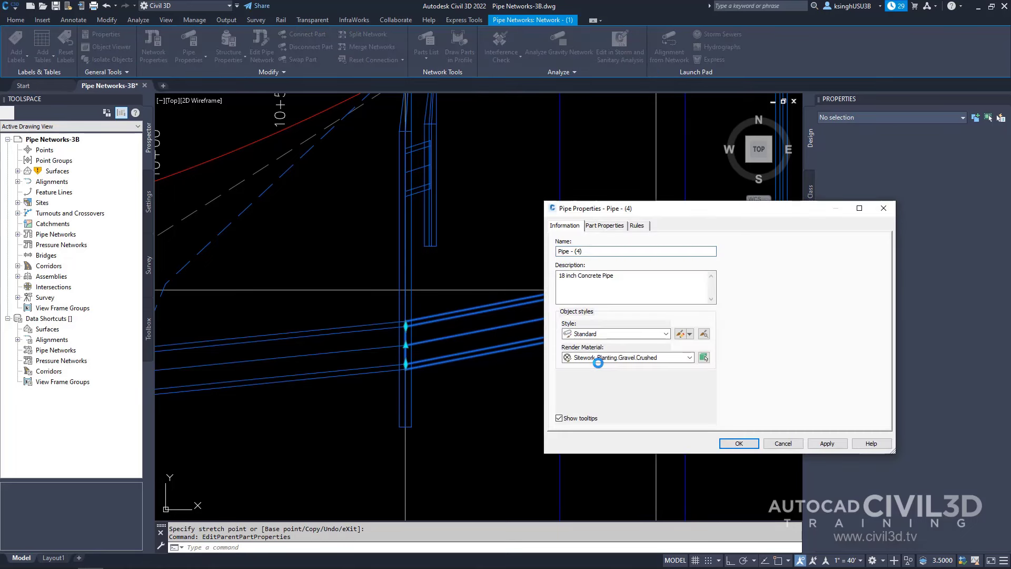
{"action": "left_click", "coordinate": [607, 220]}
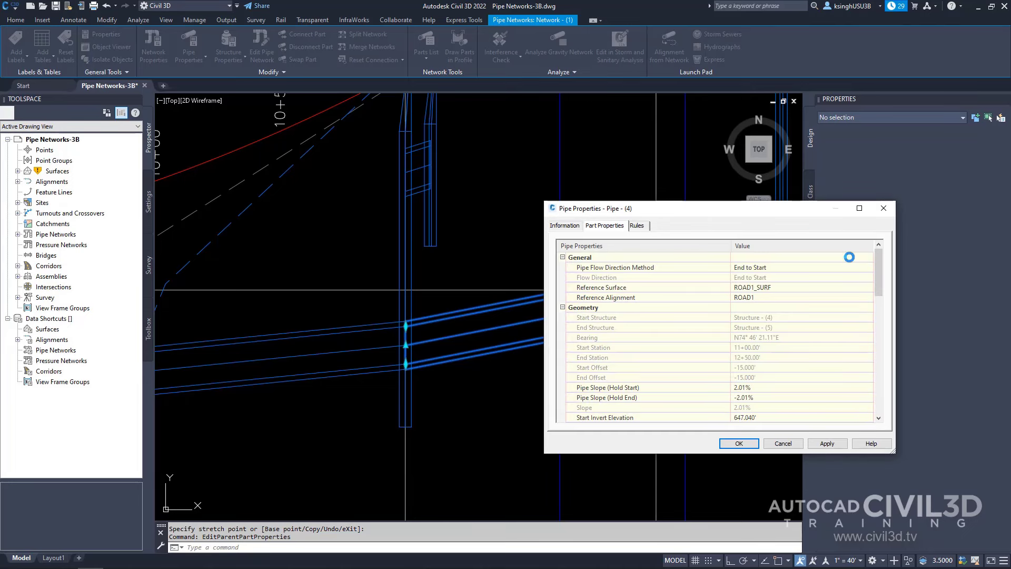
{"action": "left_click_drag", "start_coordinate": [882, 266], "coordinate": [884, 297]}
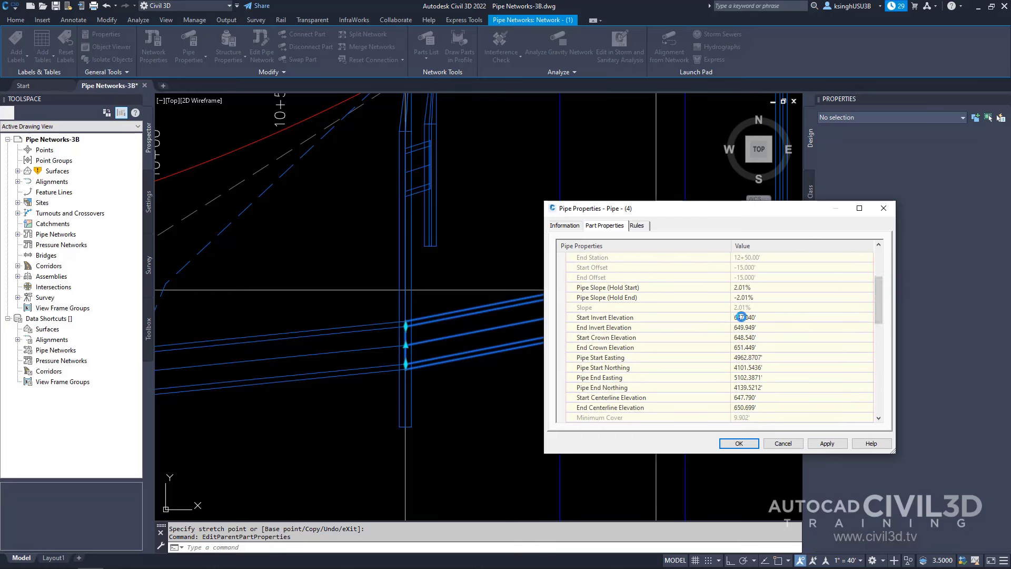
{"action": "left_click", "coordinate": [748, 316]}
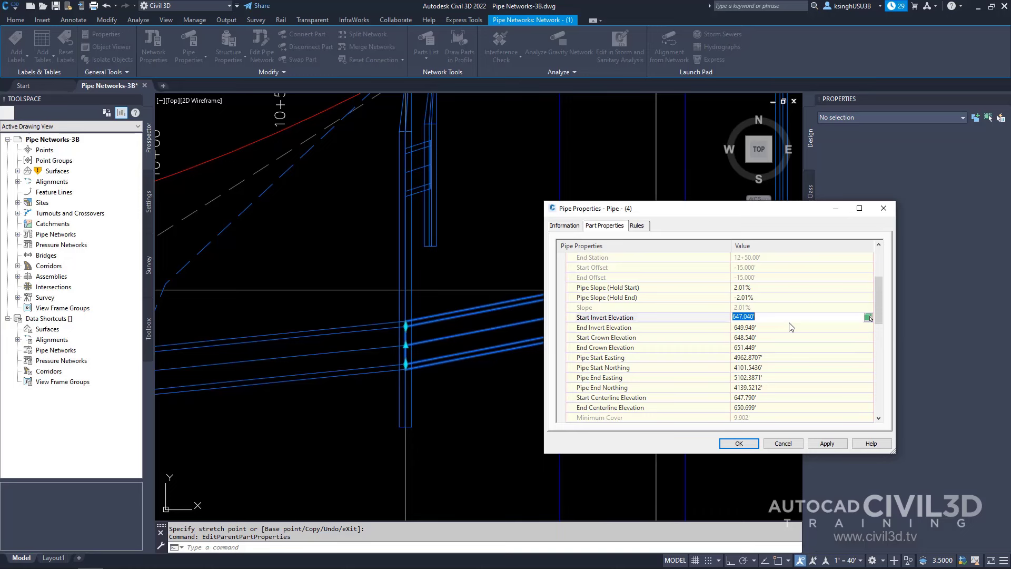
{"action": "left_click", "coordinate": [739, 443]}
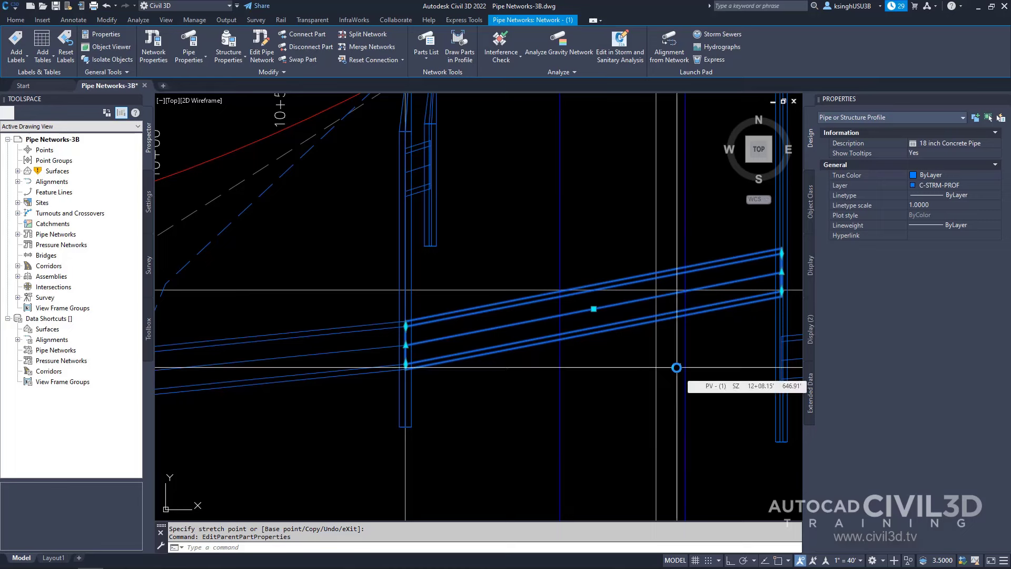
Set the end invert elevation of the pipe between stations 9+50 and 11+00 to 647.040' in its part properties.
{"action": "key", "text": "Escape"}
{"action": "key", "text": "Escape"}
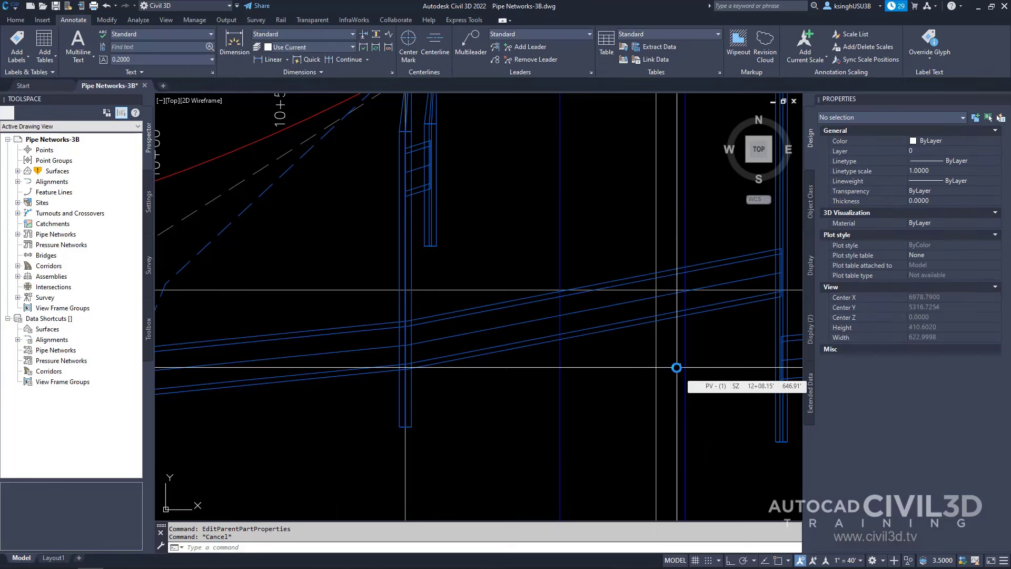
{"action": "left_click", "coordinate": [348, 353]}
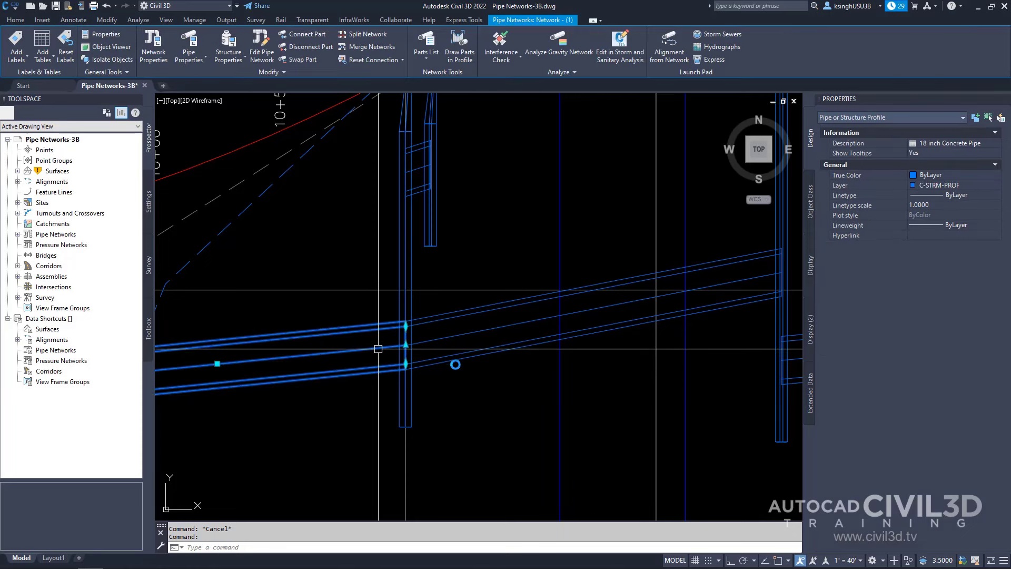
{"action": "right_click", "coordinate": [466, 381]}
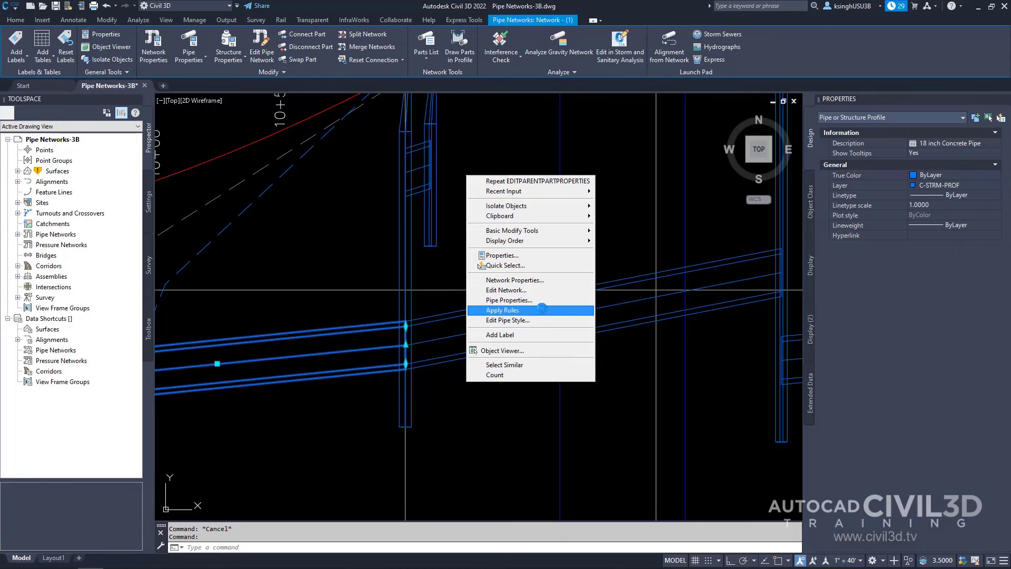
{"action": "left_click", "coordinate": [541, 300]}
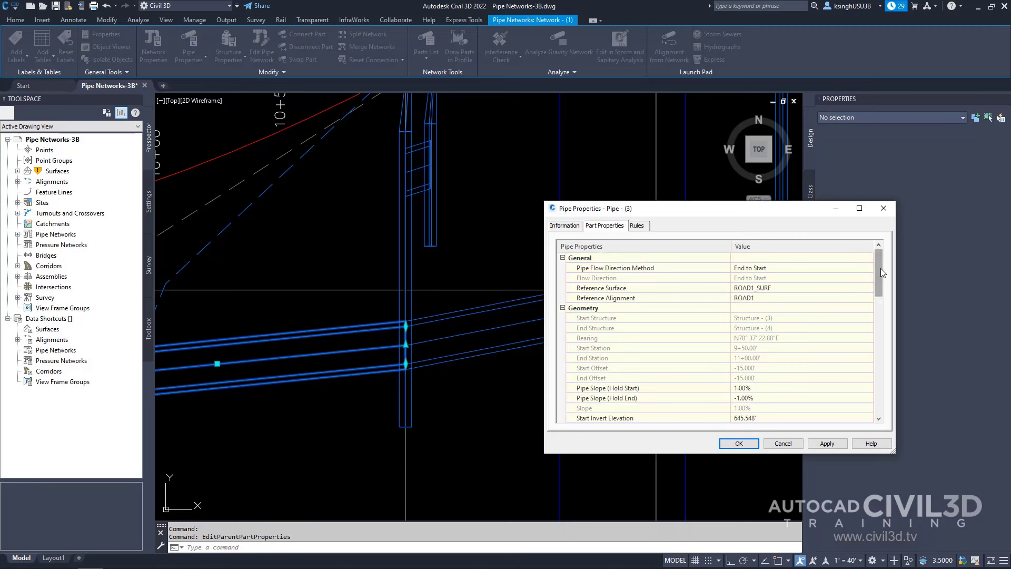
{"action": "left_click_drag", "start_coordinate": [881, 267], "coordinate": [879, 284]}
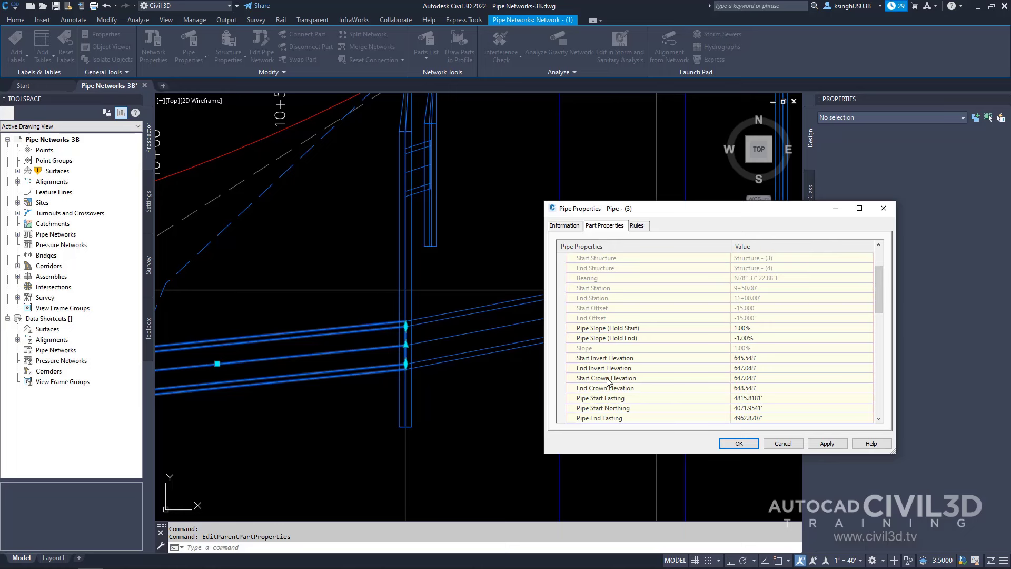
{"action": "left_click", "coordinate": [752, 368]}
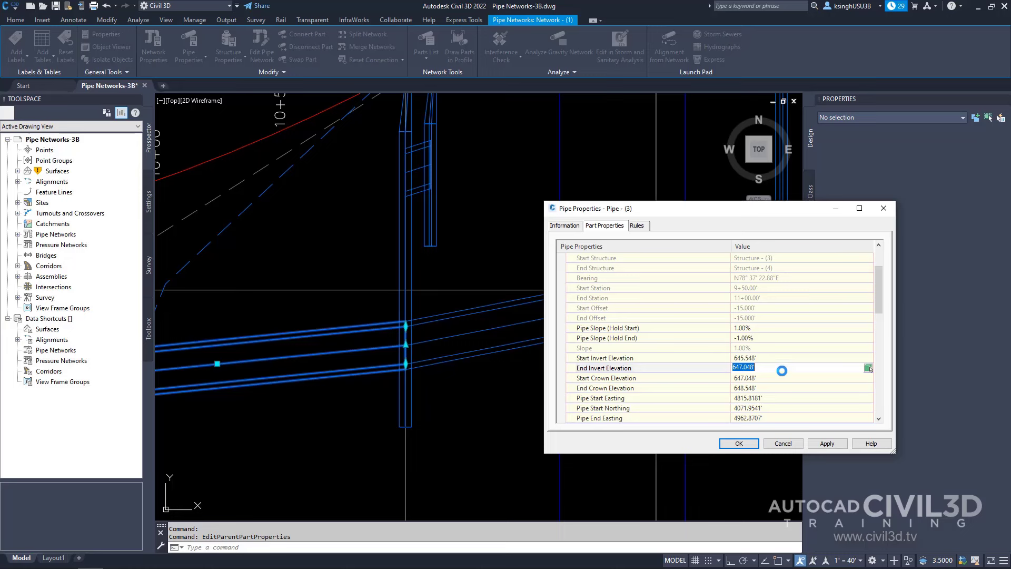
{"action": "type", "text": "647.040'"}
{"action": "left_click", "coordinate": [743, 446]}
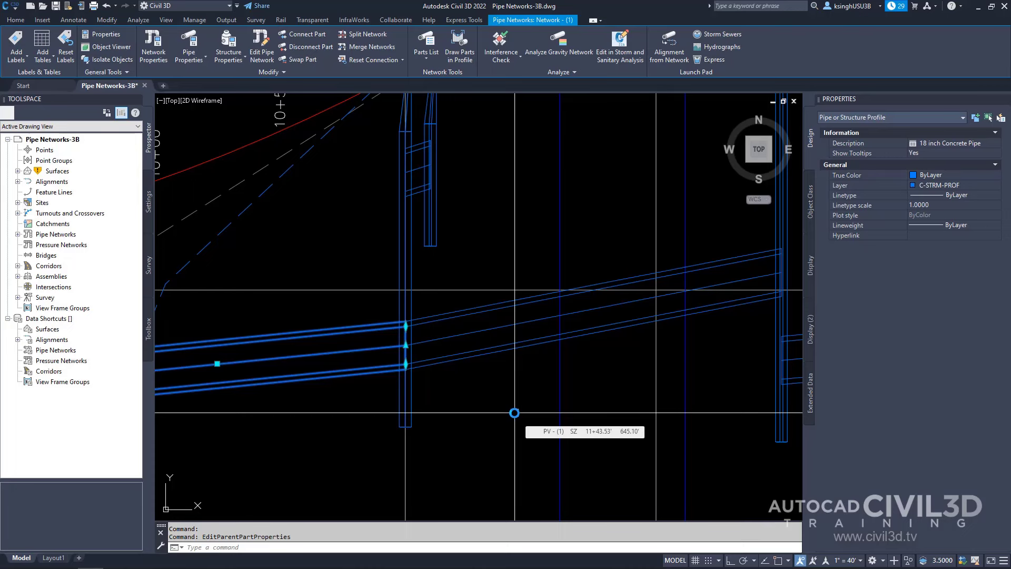
Examine the connected pipes of the structure at station 11+00, comparing their invert elevations in the enlarged structure properties.
{"action": "scroll", "coordinate": [514, 413], "scroll_direction": "down", "scroll_amount": 3}
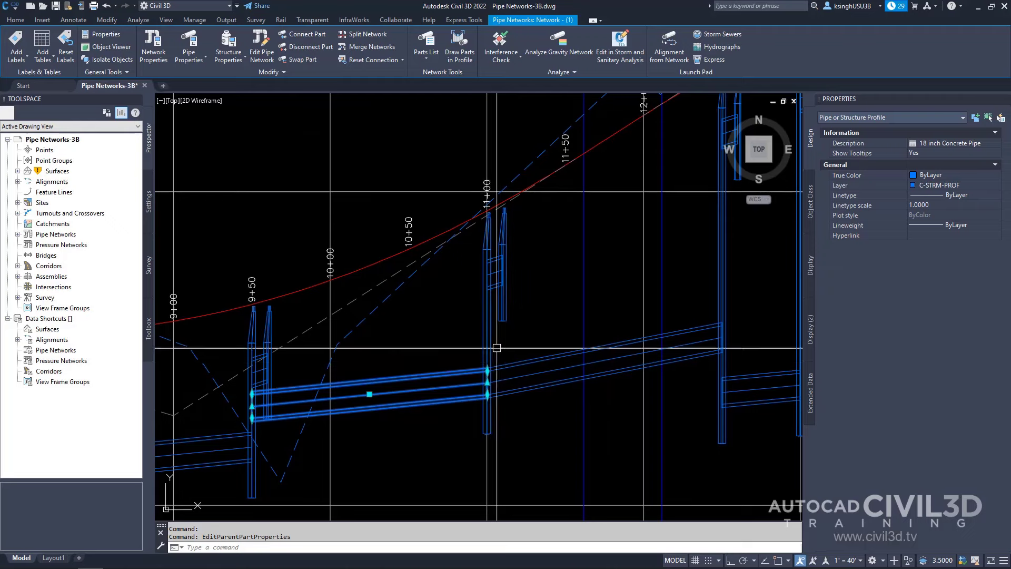
{"action": "key", "text": "Escape"}
{"action": "left_click", "coordinate": [481, 333]}
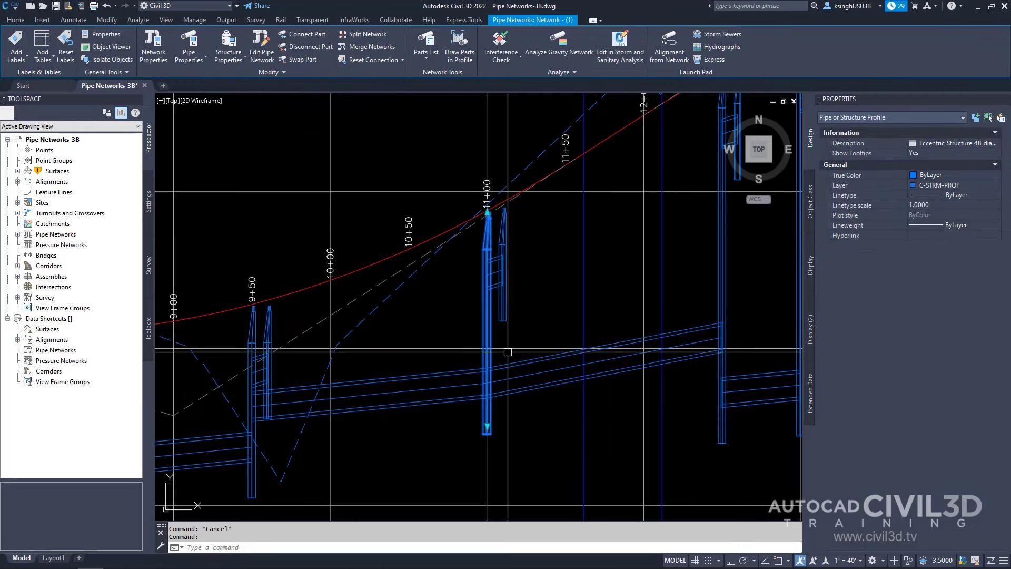
{"action": "right_click", "coordinate": [506, 350]}
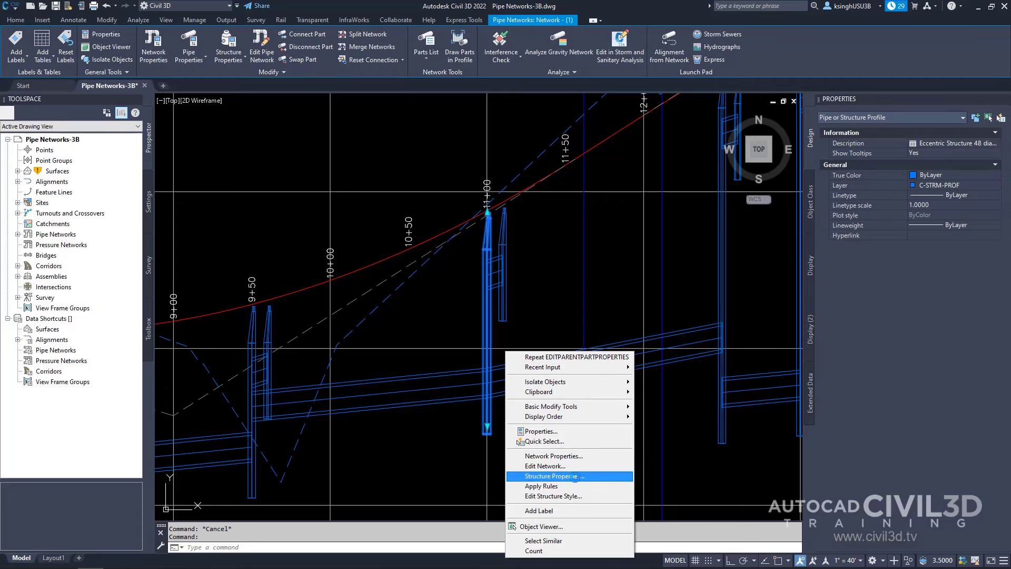
{"action": "left_click", "coordinate": [575, 476]}
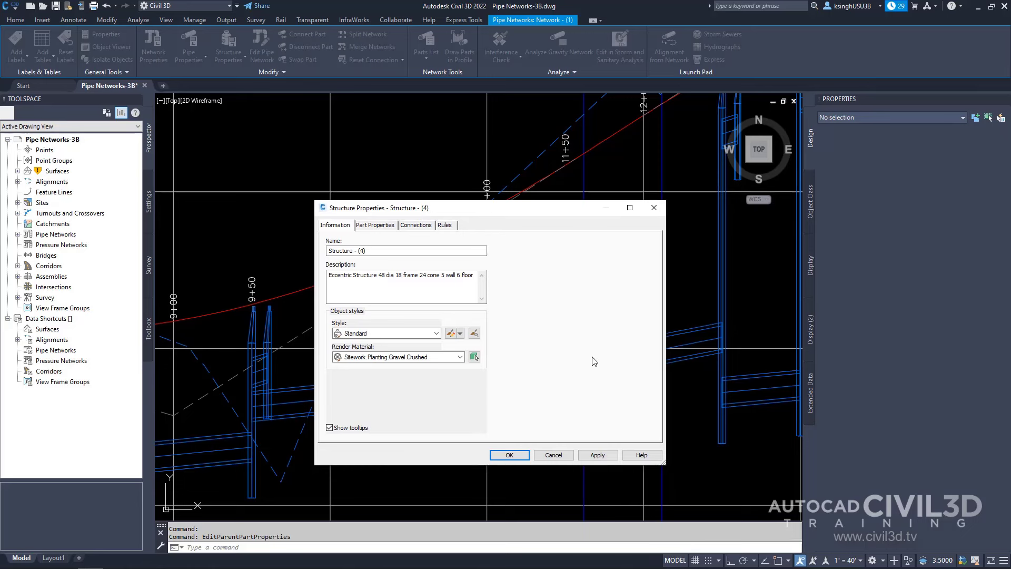
{"action": "left_click", "coordinate": [416, 224]}
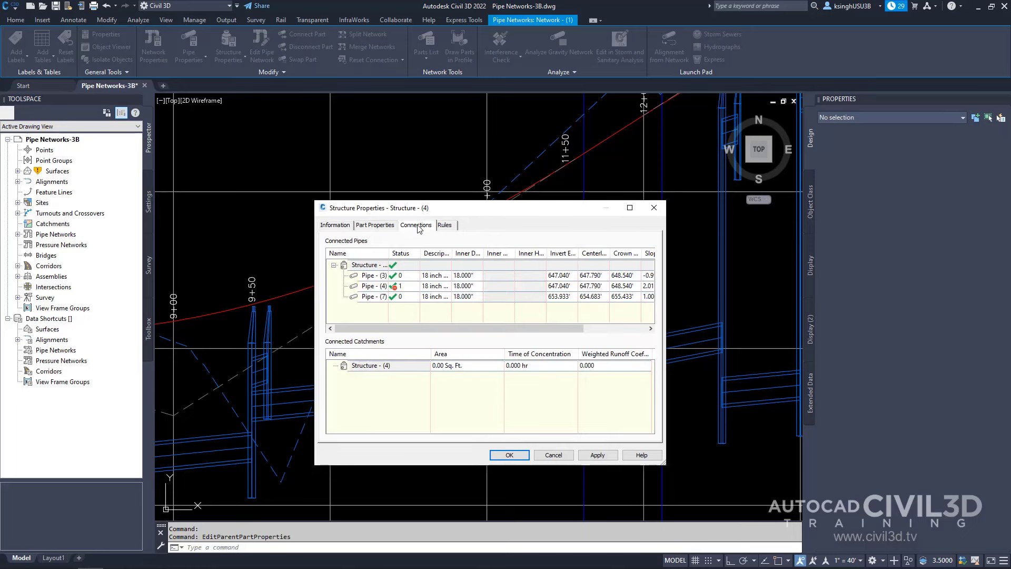
{"action": "left_click_drag", "start_coordinate": [443, 208], "coordinate": [146, 191]}
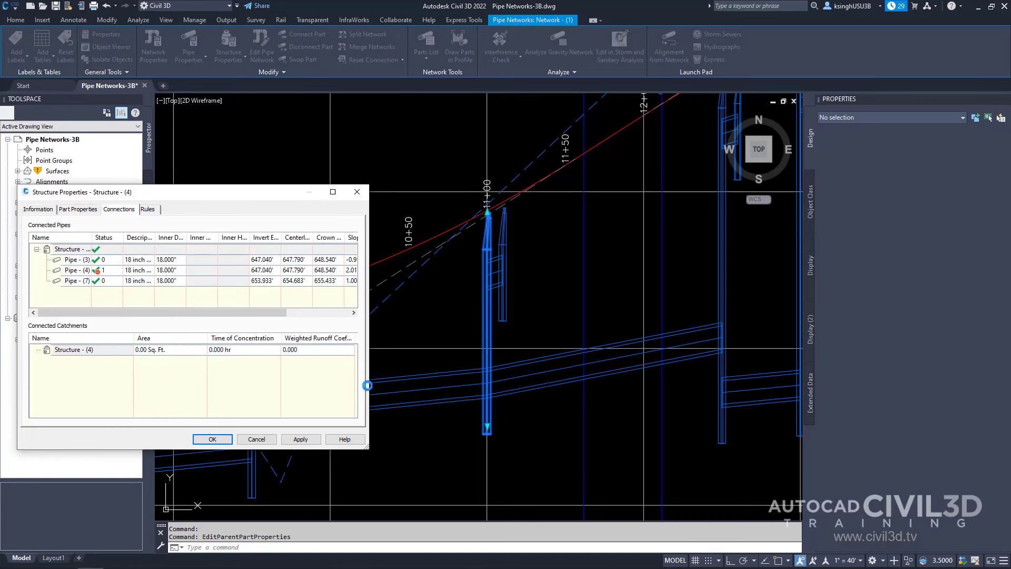
{"action": "left_click_drag", "start_coordinate": [366, 448], "coordinate": [642, 518]}
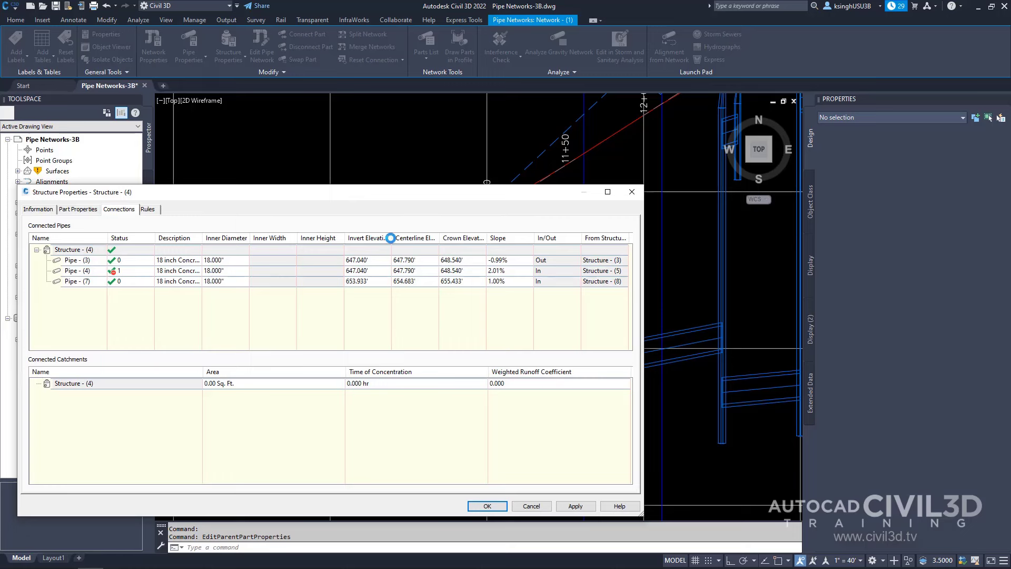
{"action": "mouse_move", "coordinate": [390, 238]}
{"action": "left_mouse_down"}
{"action": "mouse_move", "coordinate": [412, 236]}
{"action": "mouse_move", "coordinate": [399, 238]}
{"action": "left_mouse_up"}
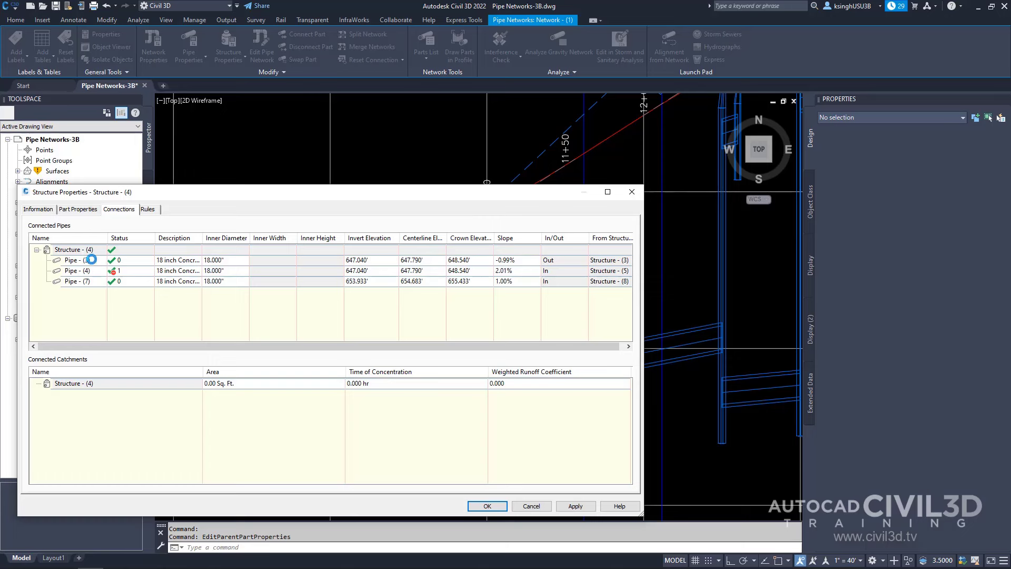
{"action": "left_click", "coordinate": [376, 266]}
{"action": "left_click", "coordinate": [487, 506]}
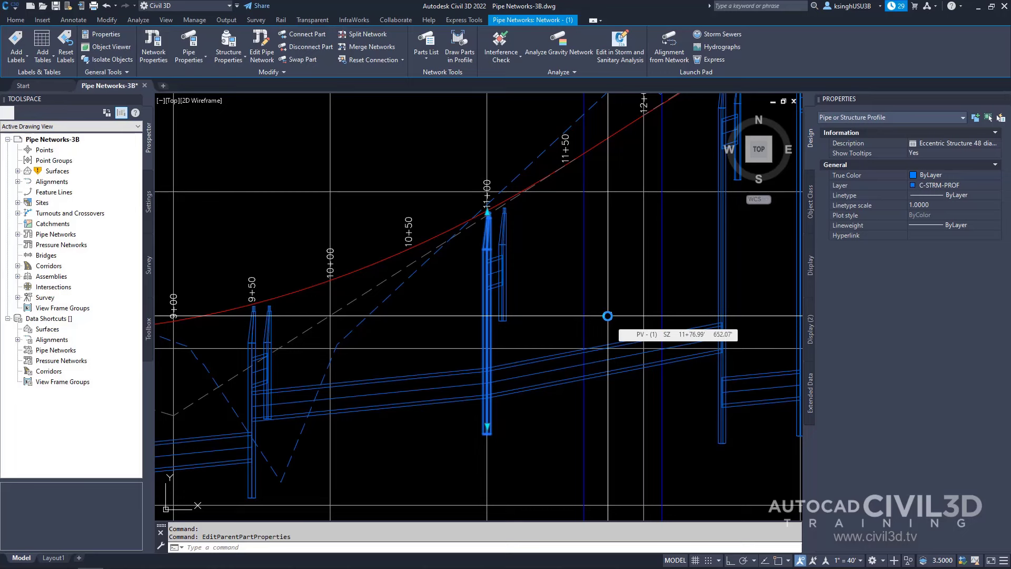
{"action": "key", "text": "Escape"}
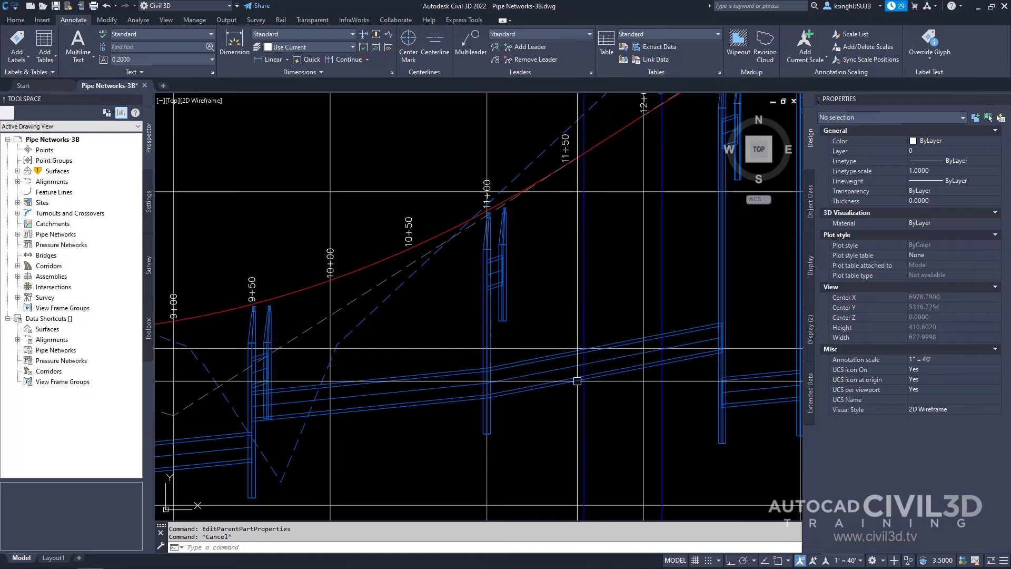
Lower the start end of the pipe between stations 9+50 and 11+00 so its invert meets the adjoining lower pipe's invert at station 9+50.
{"action": "scroll", "coordinate": [519, 324], "scroll_direction": "up", "scroll_amount": 2}
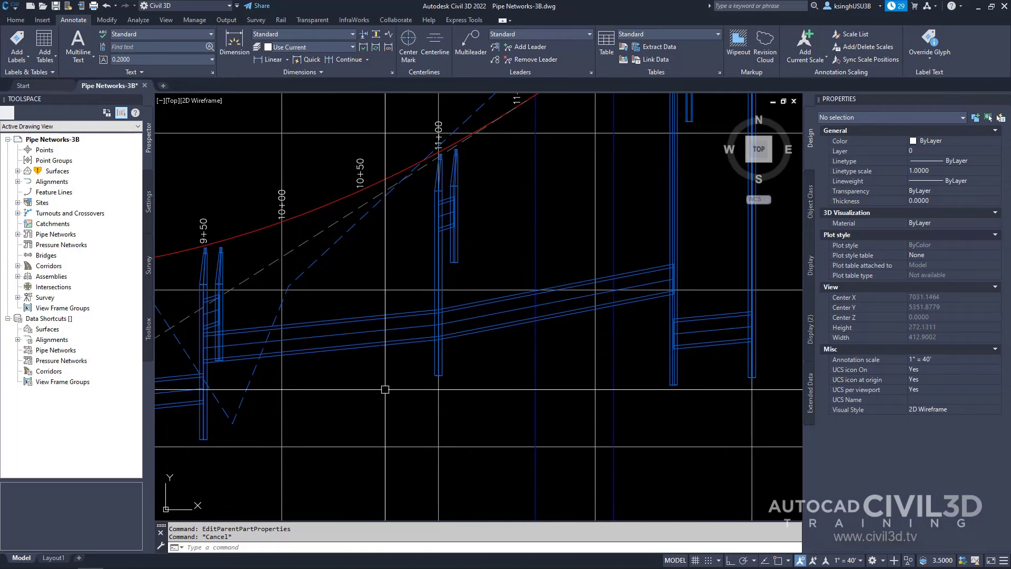
{"action": "middle_click_drag", "start_coordinate": [384, 388], "coordinate": [523, 368]}
{"action": "left_click", "coordinate": [463, 320]}
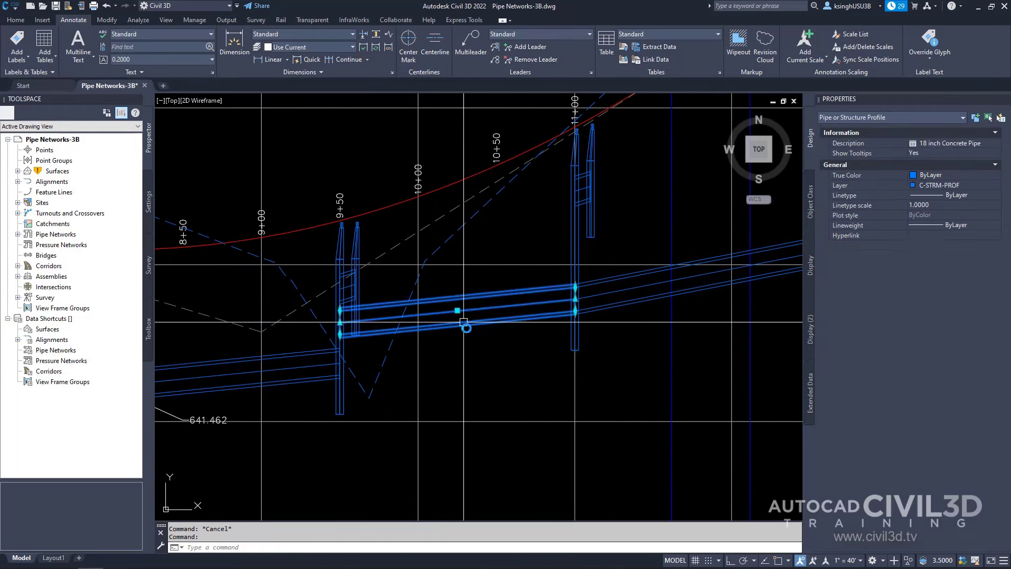
{"action": "middle_click_drag", "start_coordinate": [382, 414], "coordinate": [523, 380]}
{"action": "left_click", "coordinate": [455, 334]}
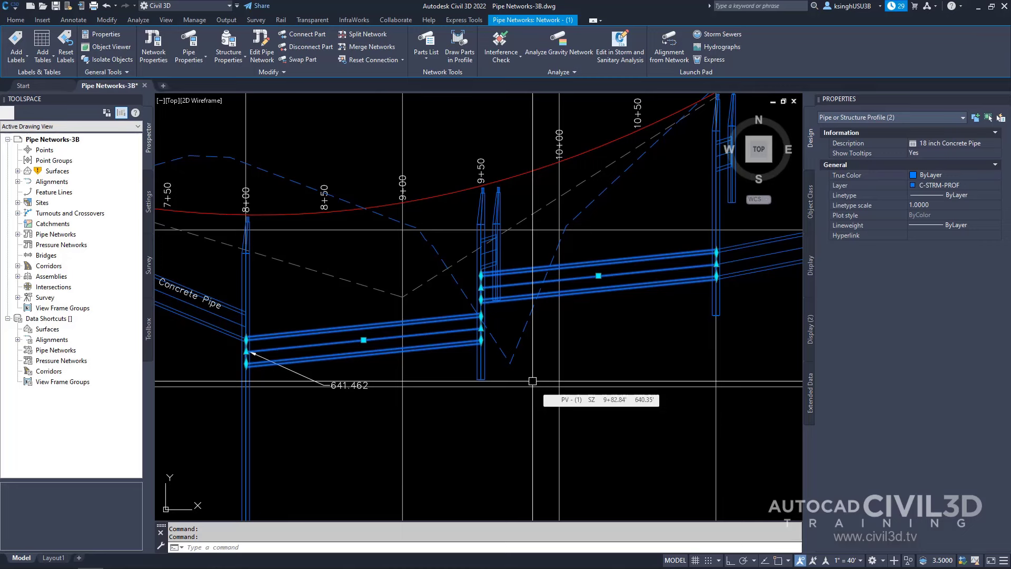
{"action": "scroll", "coordinate": [498, 337], "scroll_direction": "up", "scroll_amount": 5}
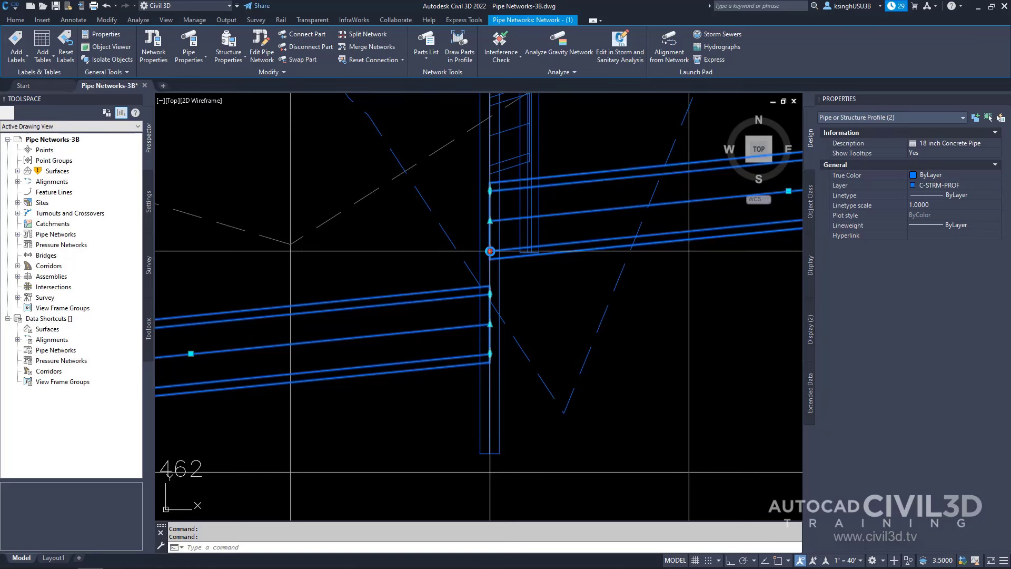
{"action": "left_click", "coordinate": [490, 251]}
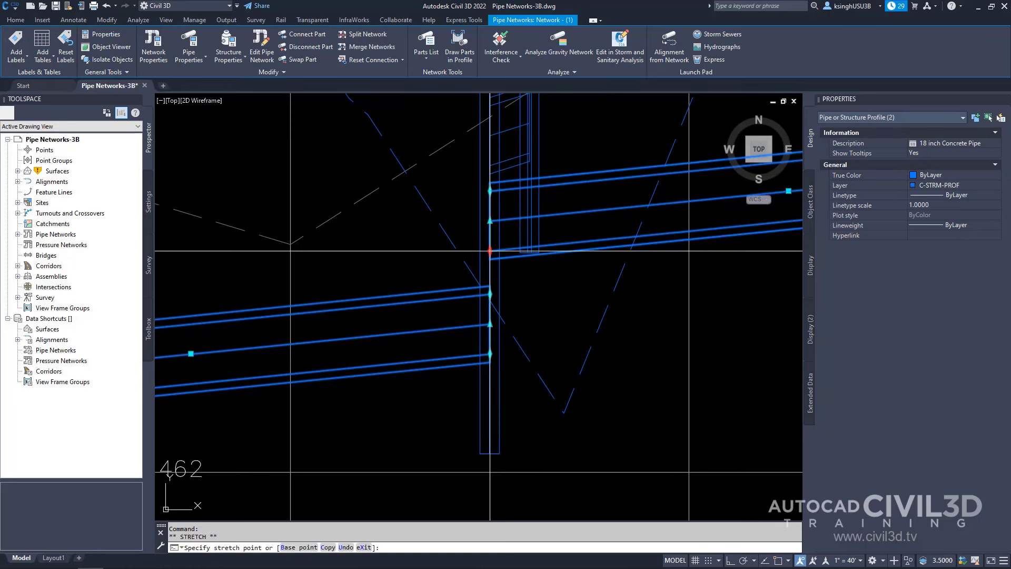
{"action": "left_click", "coordinate": [490, 353]}
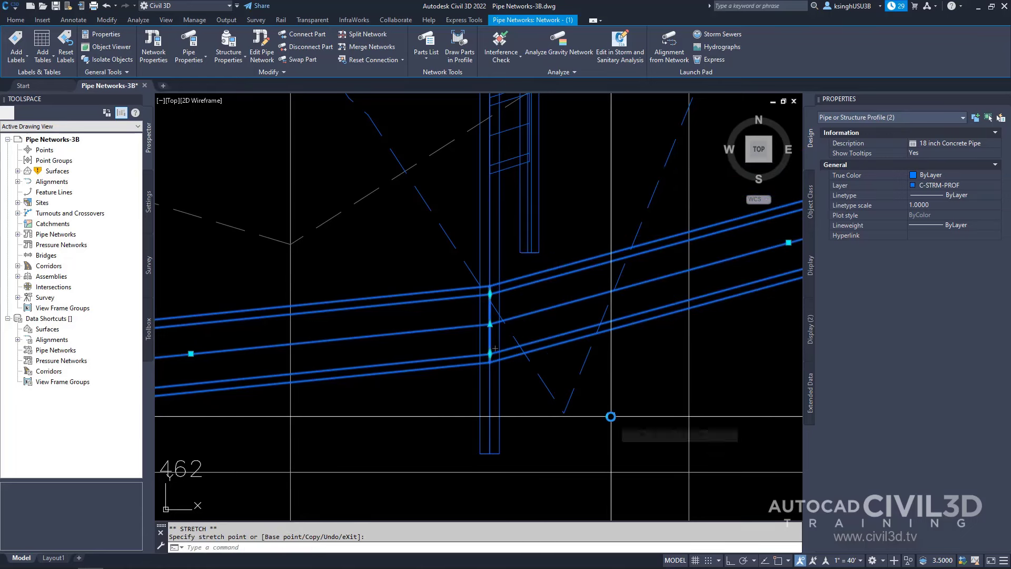
{"action": "key", "text": "Escape"}
{"action": "key", "text": "Escape"}
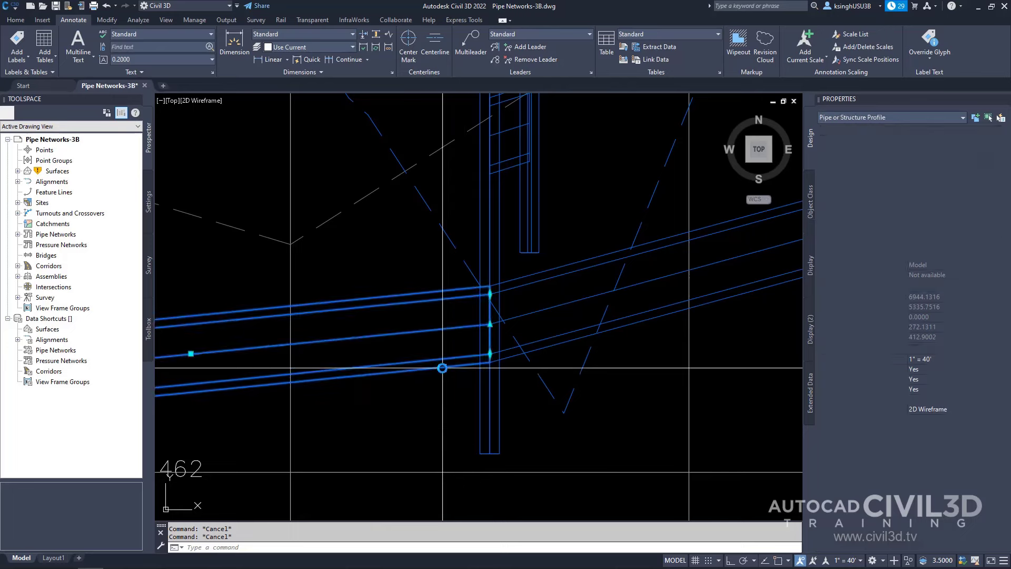
Check the end invert elevation of the pipe between stations 8+00 and 9+50 in its part properties.
{"action": "left_click", "coordinate": [442, 368]}
{"action": "right_click", "coordinate": [432, 363]}
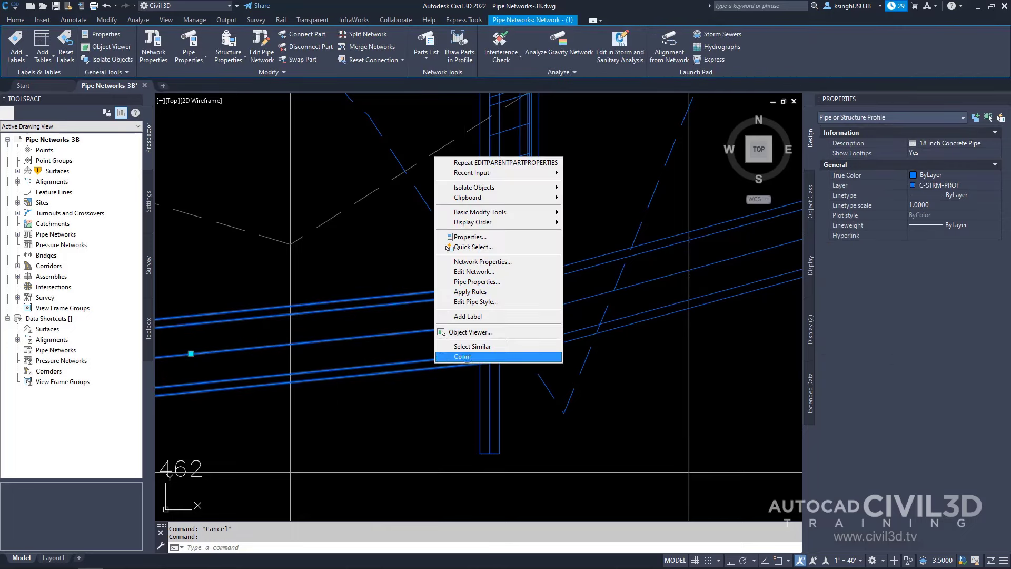
{"action": "left_click", "coordinate": [495, 281]}
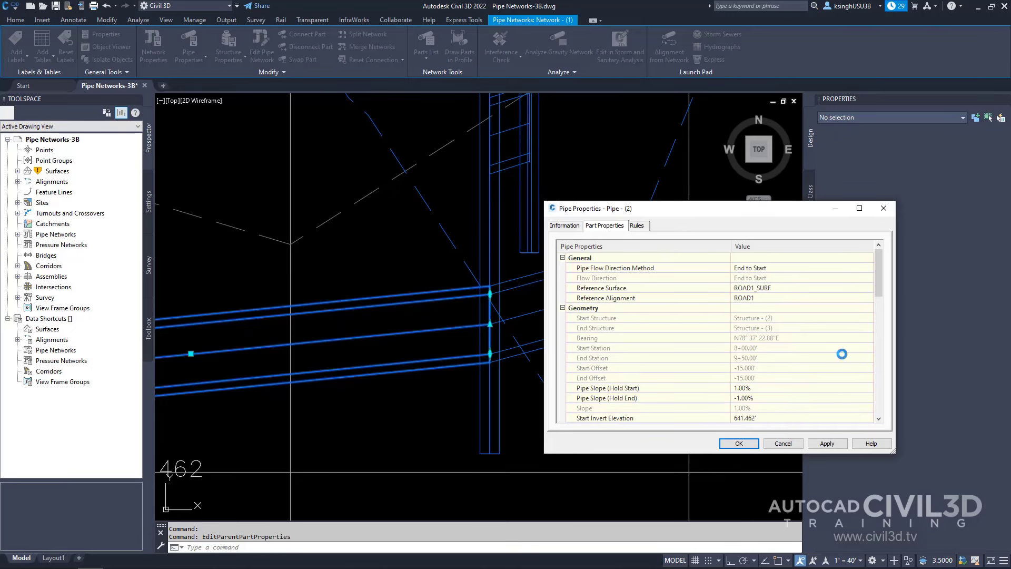
{"action": "left_click_drag", "start_coordinate": [881, 281], "coordinate": [880, 294]}
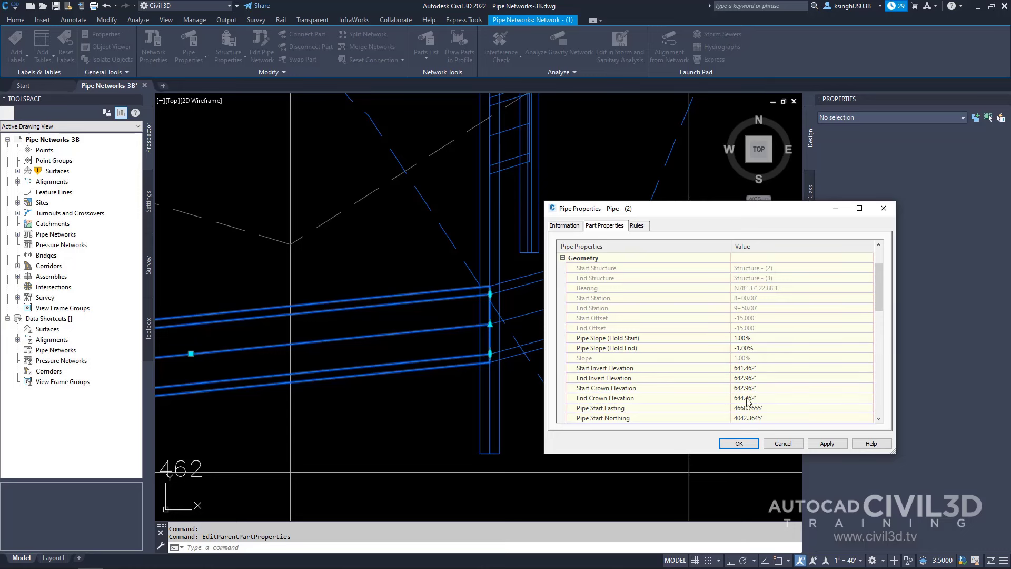
{"action": "left_click", "coordinate": [771, 378]}
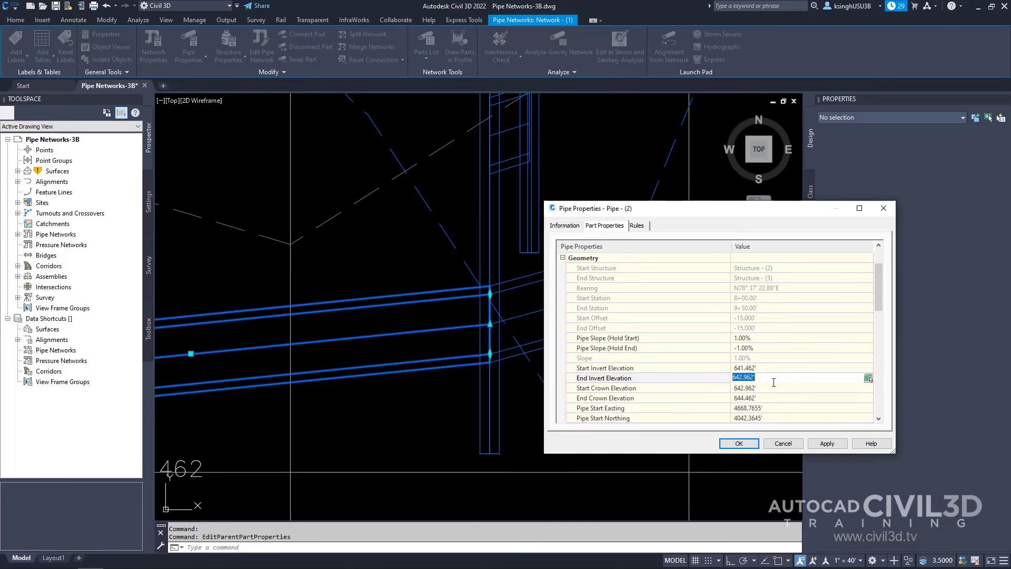
{"action": "left_click", "coordinate": [740, 443]}
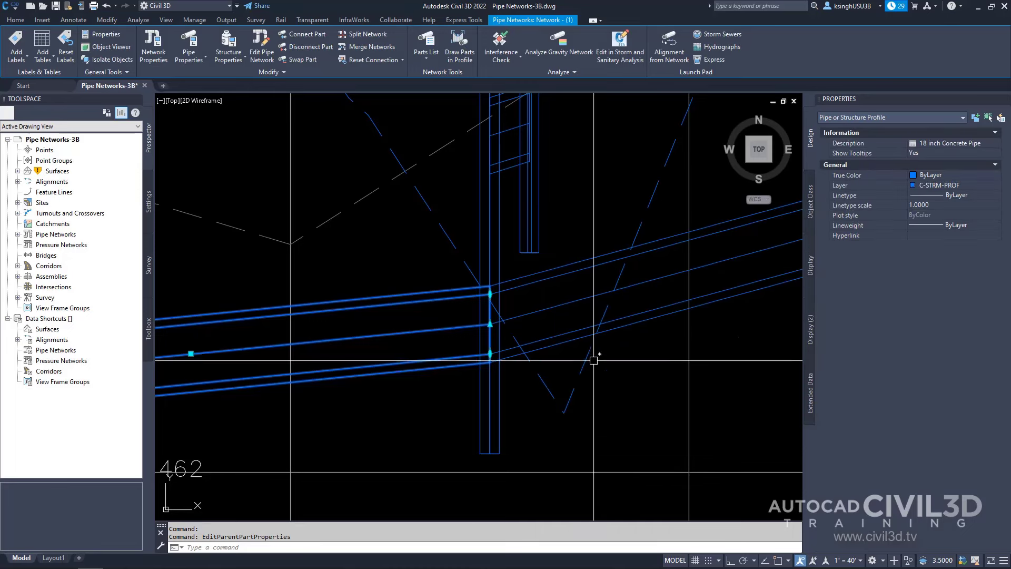
{"action": "key", "text": "Escape"}
Check the start invert elevation of the pipe between stations 9+50 and 11+00 in its part properties.
{"action": "left_click", "coordinate": [559, 342]}
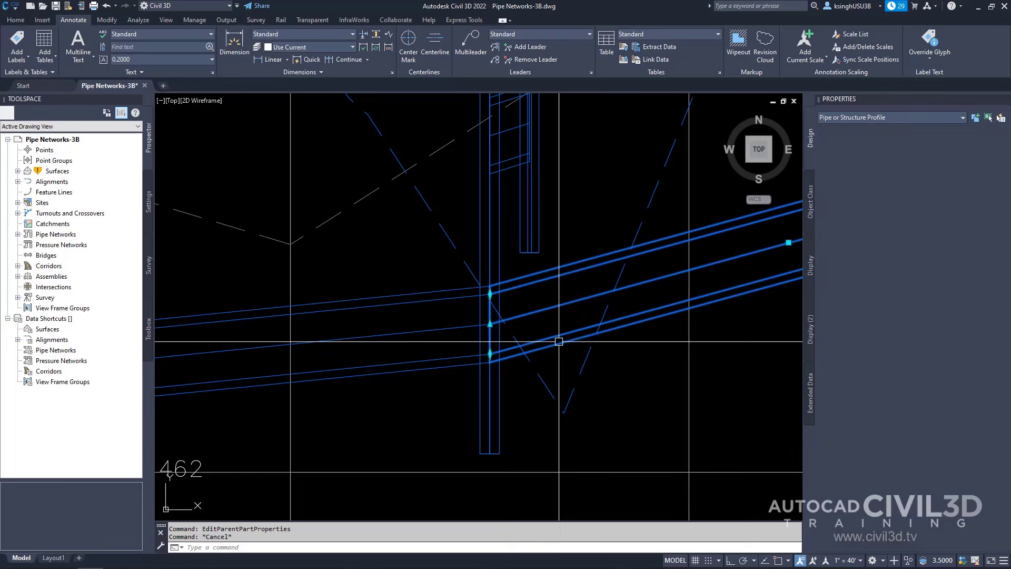
{"action": "right_click", "coordinate": [566, 335]}
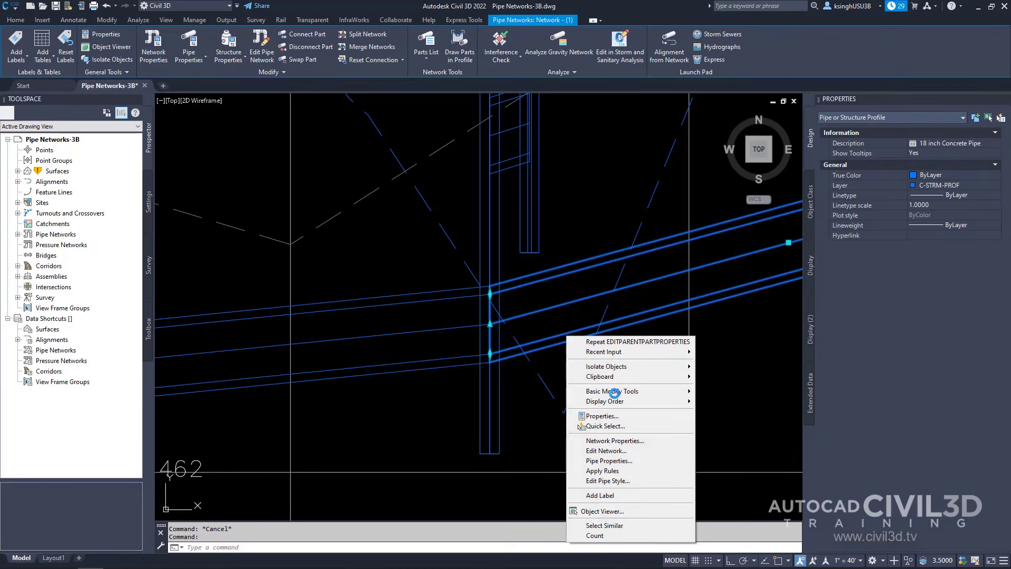
{"action": "left_click", "coordinate": [673, 417]}
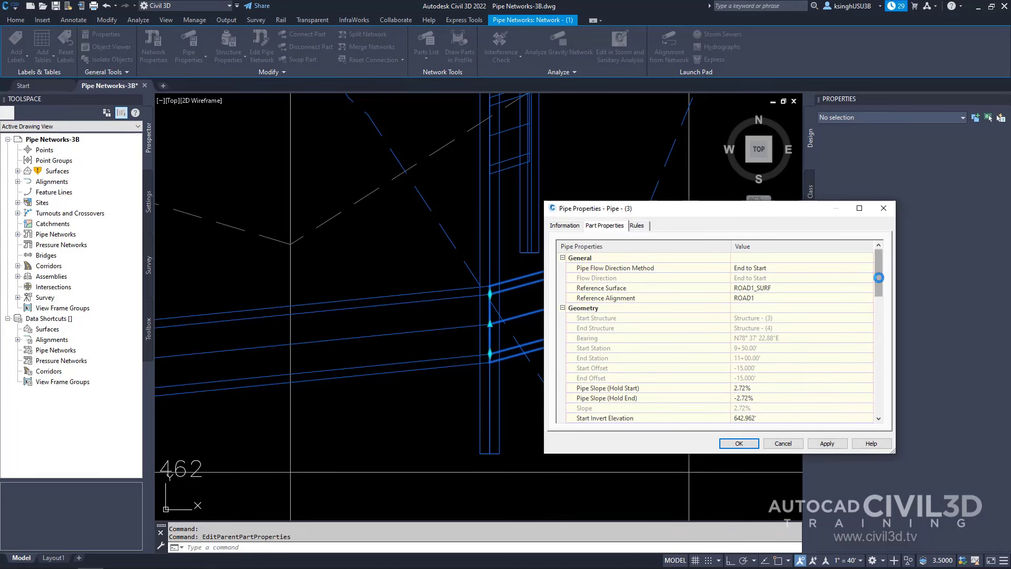
{"action": "left_click_drag", "start_coordinate": [881, 276], "coordinate": [883, 296]}
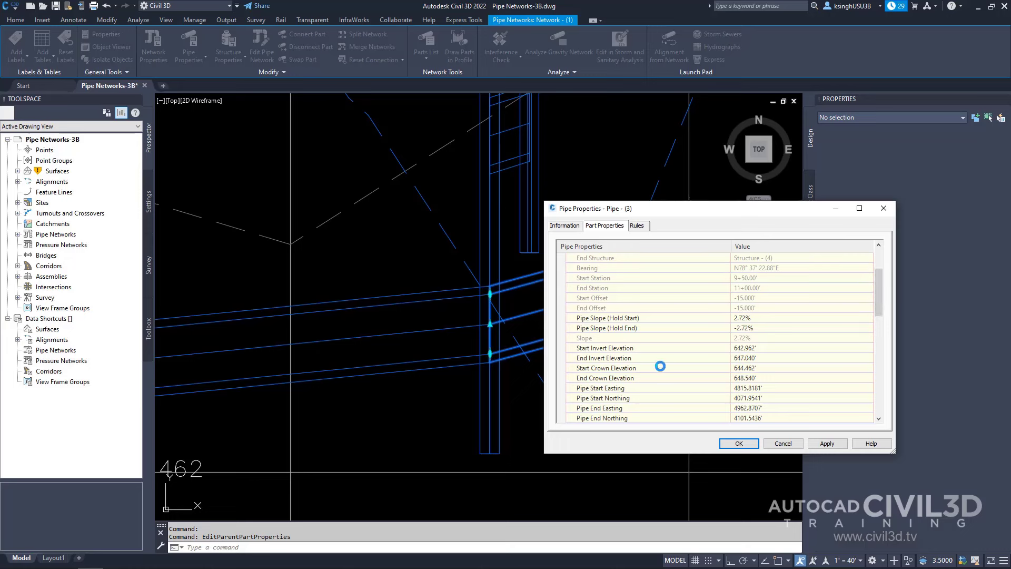
{"action": "left_click", "coordinate": [756, 348]}
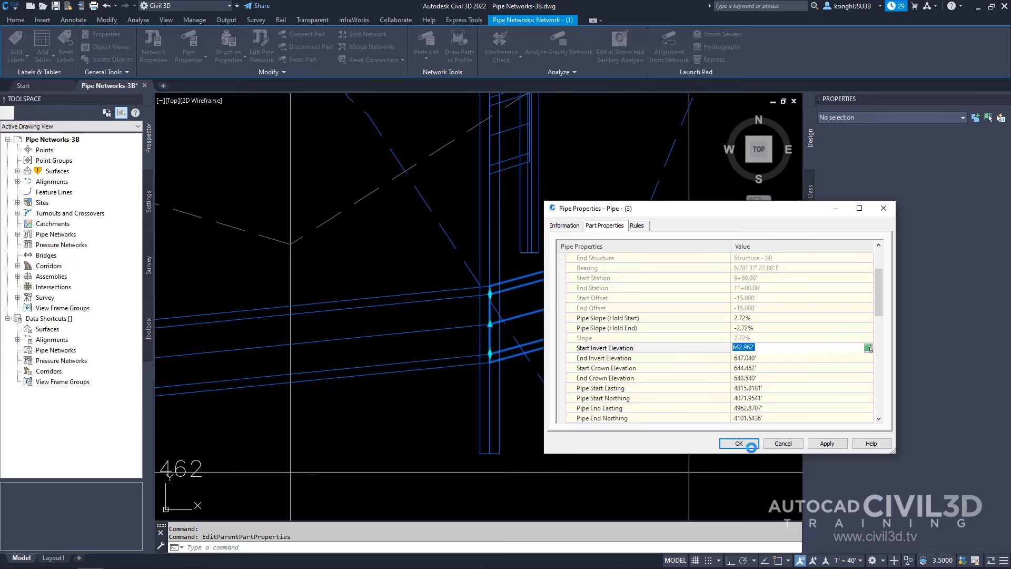
{"action": "left_click", "coordinate": [742, 444]}
{"action": "key", "text": "Escape"}
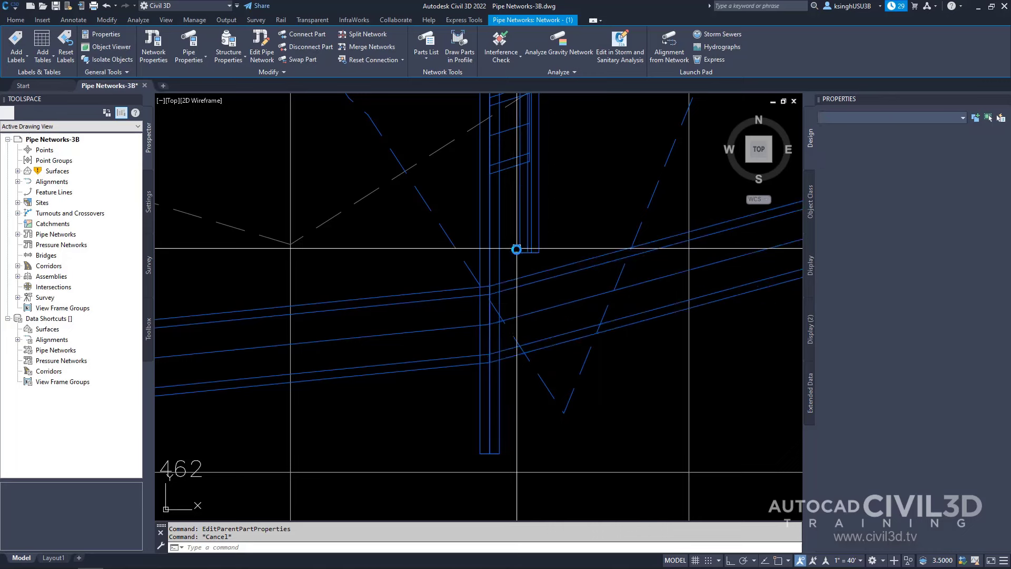
Compare the invert elevations of the pipes connected to the structure at station 9+50 in its structure properties.
{"action": "scroll", "coordinate": [517, 237], "scroll_direction": "down", "scroll_amount": 2}
{"action": "middle_click_drag", "start_coordinate": [517, 235], "coordinate": [550, 316]}
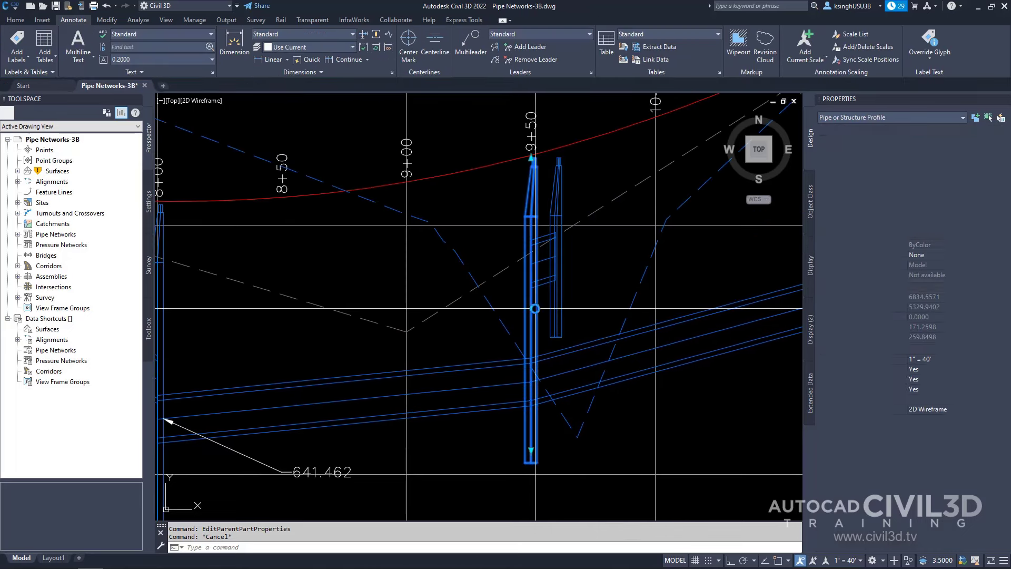
{"action": "left_click", "coordinate": [533, 310]}
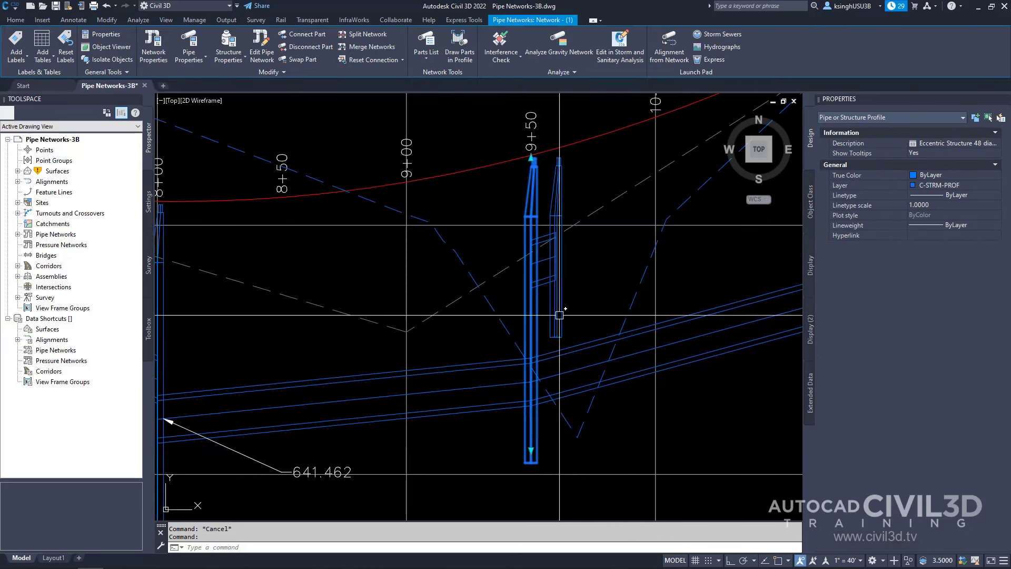
{"action": "right_click", "coordinate": [586, 288]}
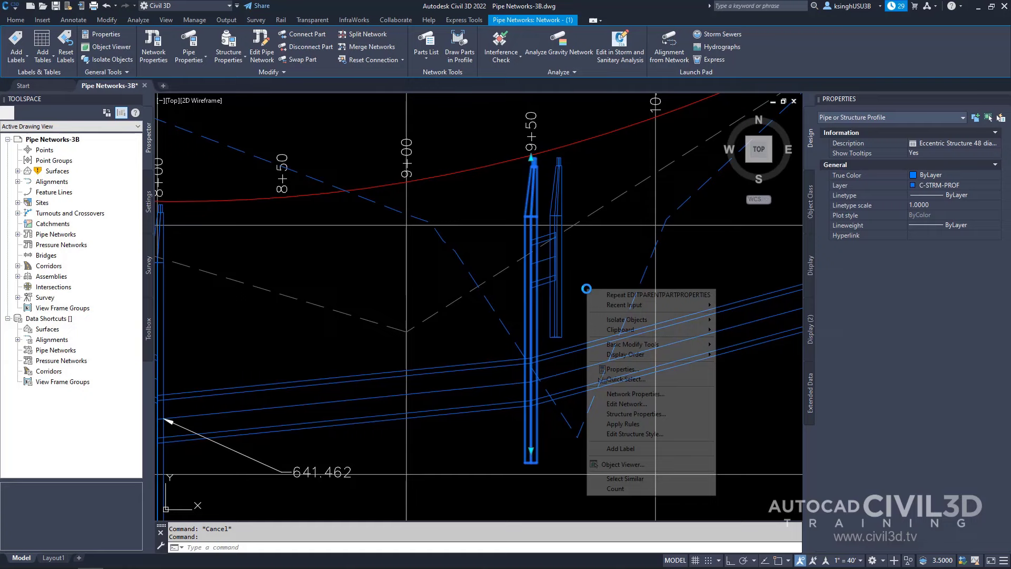
{"action": "left_click", "coordinate": [653, 414]}
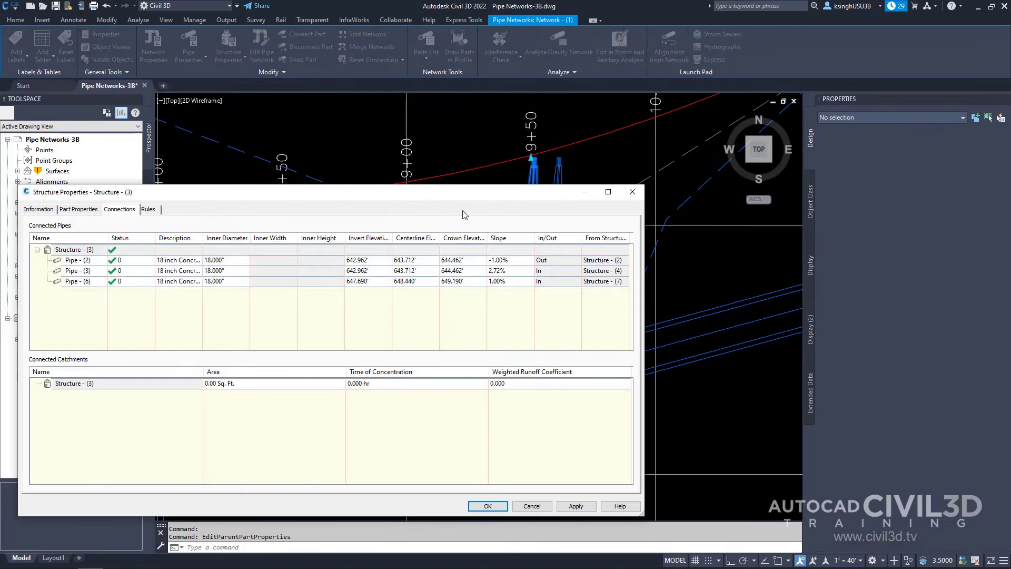
{"action": "left_click_drag", "start_coordinate": [456, 197], "coordinate": [548, 205]}
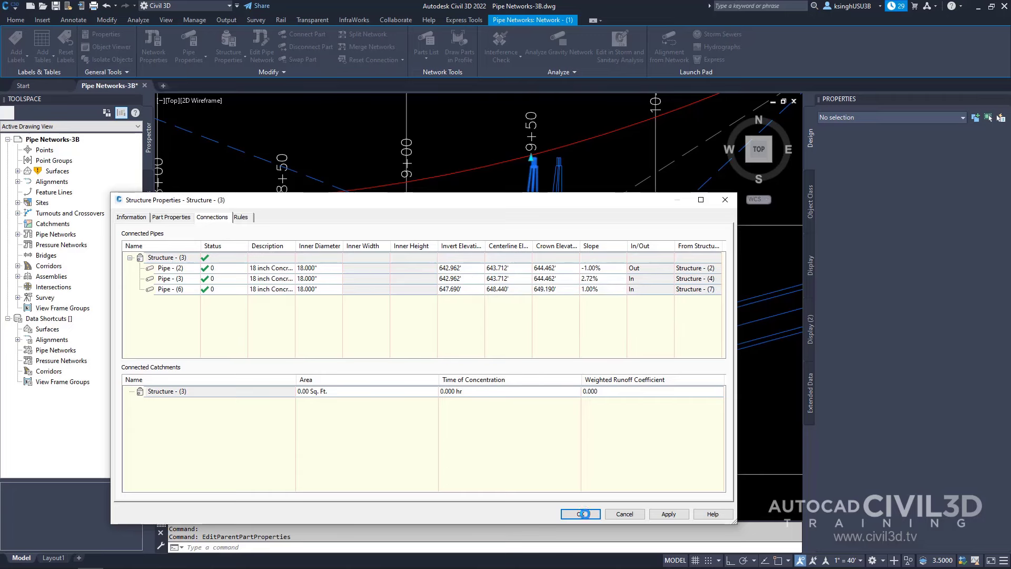
{"action": "left_click", "coordinate": [580, 514]}
{"action": "key", "text": "Escape"}
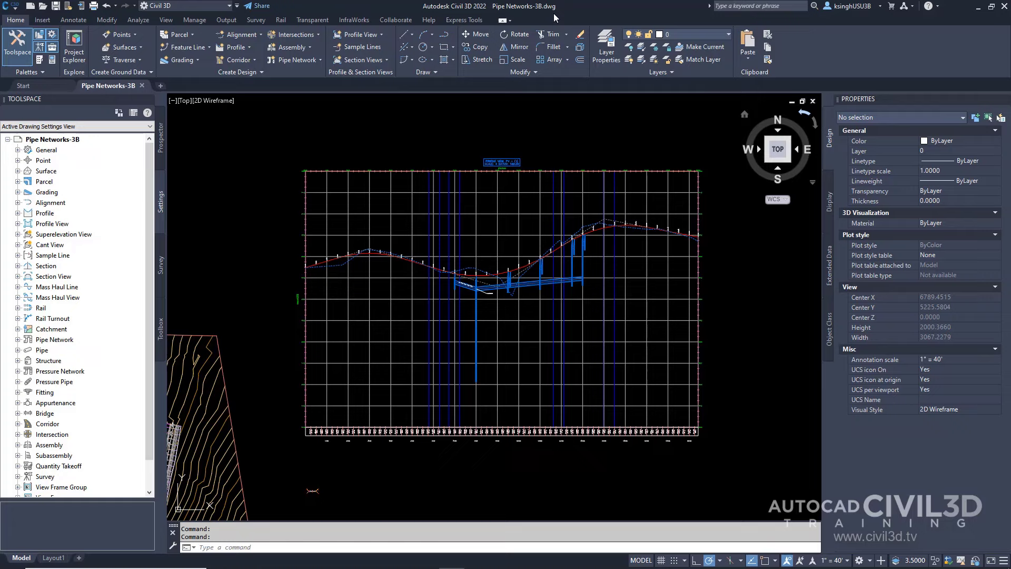
In the properties of profile view PV - (1), override the style of Pipe - (6) with Dotted.
{"action": "scroll", "coordinate": [653, 369], "scroll_direction": "down", "scroll_amount": 5}
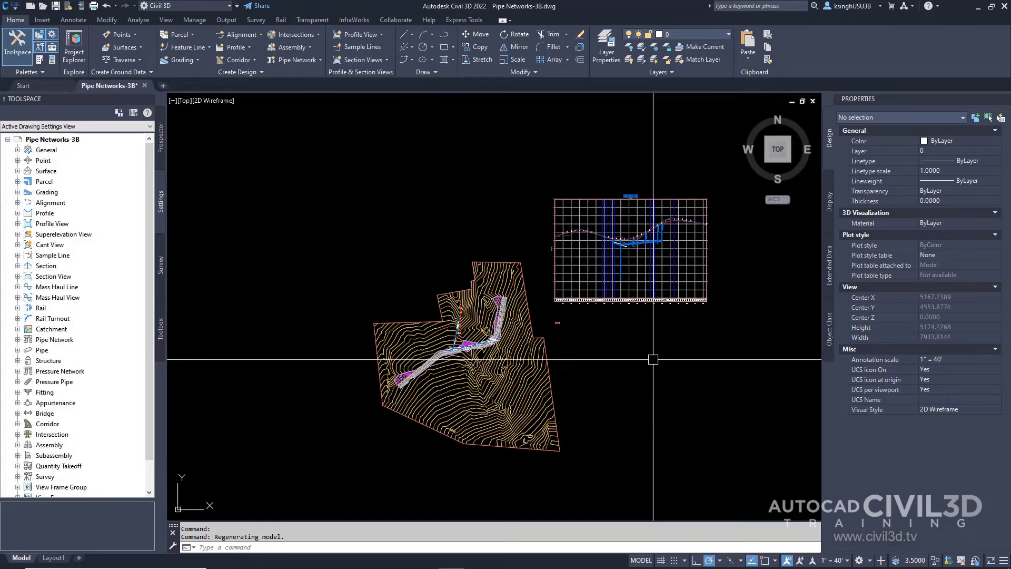
{"action": "scroll", "coordinate": [614, 436], "scroll_direction": "up", "scroll_amount": 5}
{"action": "scroll", "coordinate": [614, 358], "scroll_direction": "down", "scroll_amount": 3}
{"action": "scroll", "coordinate": [577, 395], "scroll_direction": "up", "scroll_amount": 5}
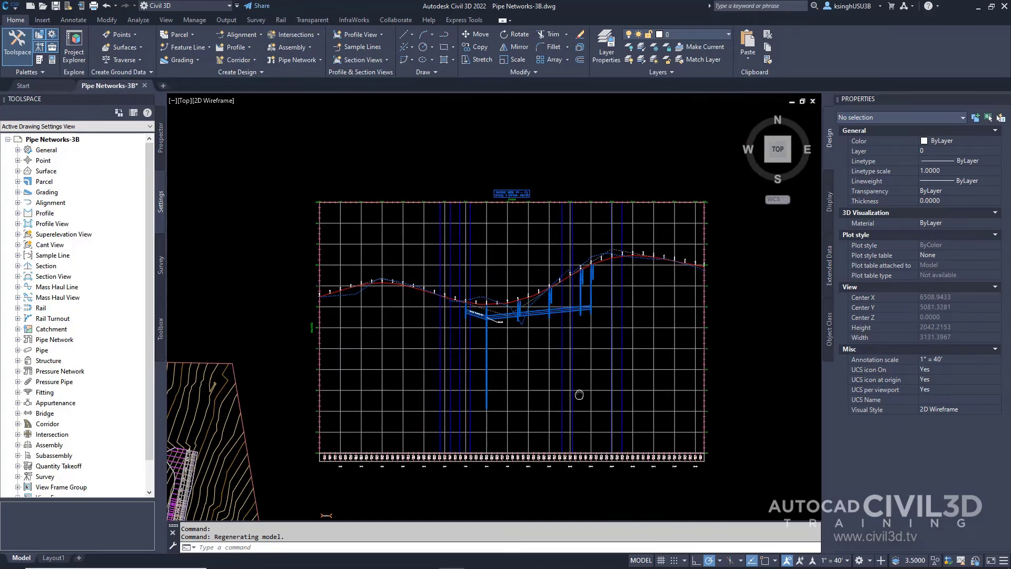
{"action": "middle_click_drag", "start_coordinate": [571, 395], "coordinate": [604, 414]}
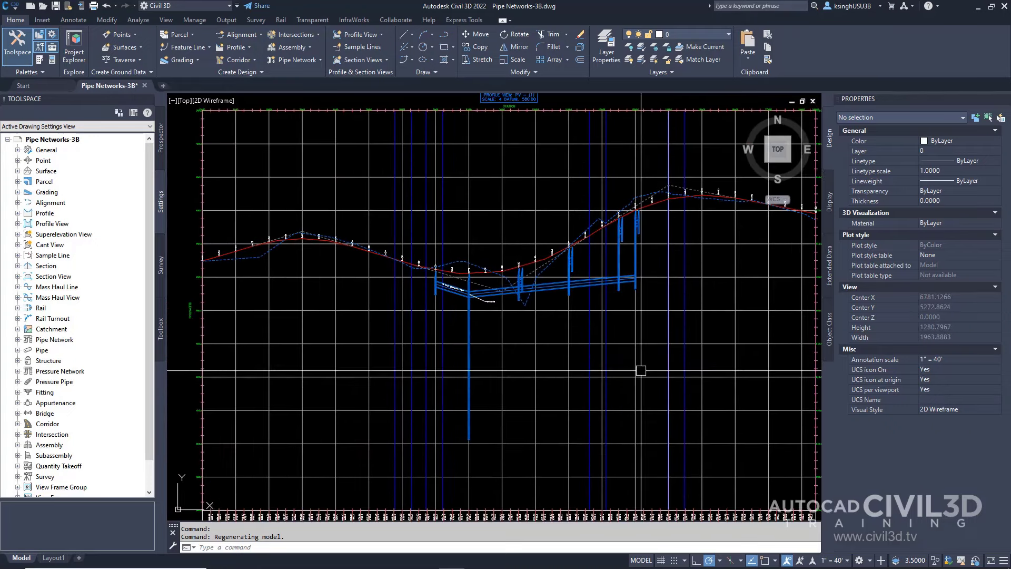
{"action": "left_click", "coordinate": [554, 214]}
{"action": "right_click", "coordinate": [553, 217]}
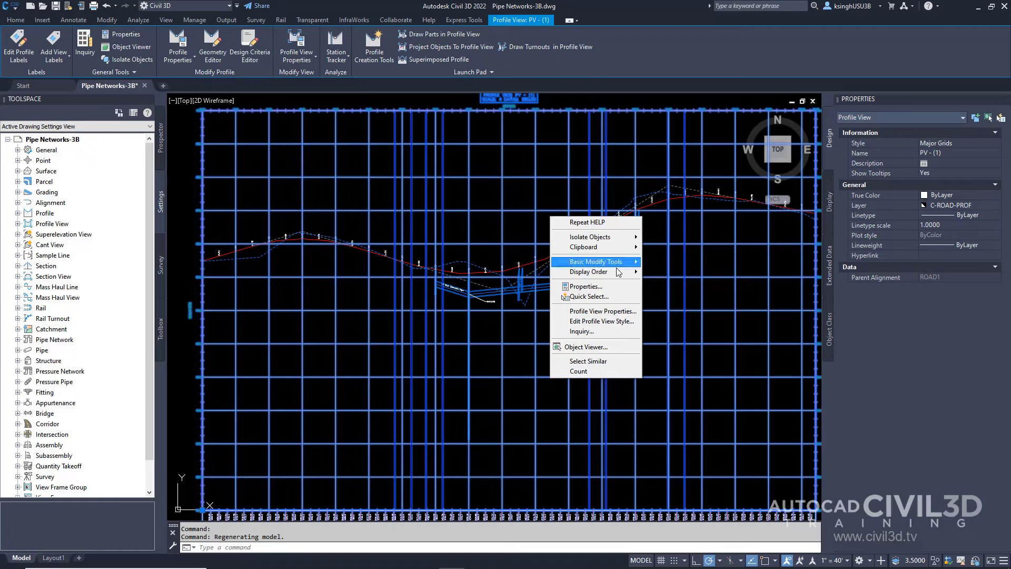
{"action": "left_click", "coordinate": [634, 314]}
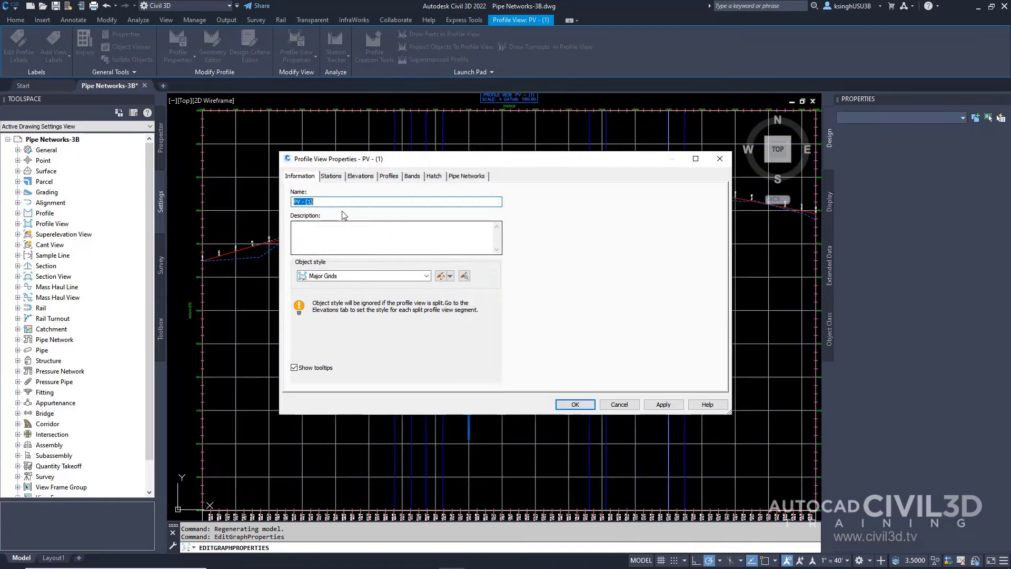
{"action": "left_click", "coordinate": [481, 177]}
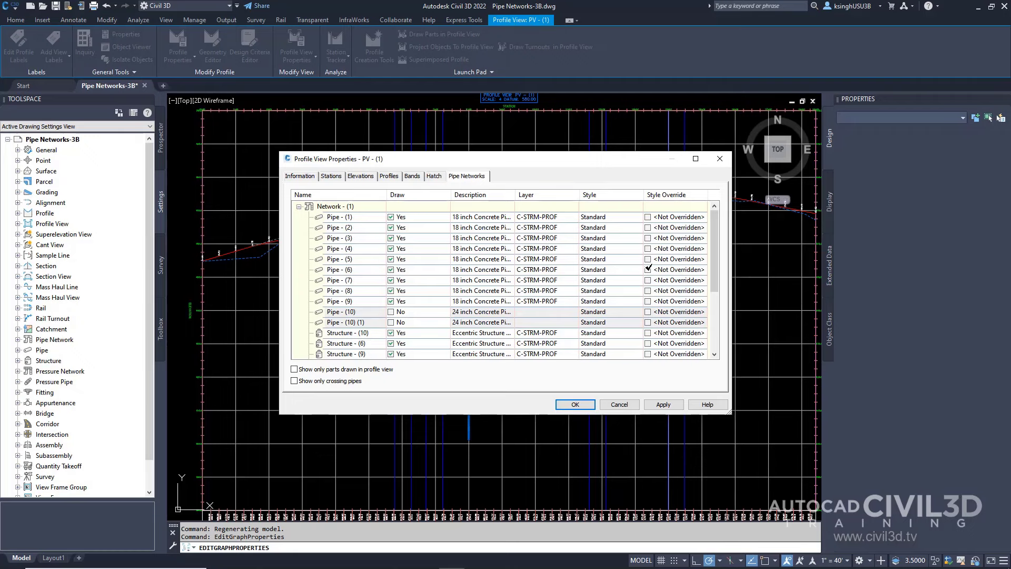
{"action": "left_click", "coordinate": [648, 269]}
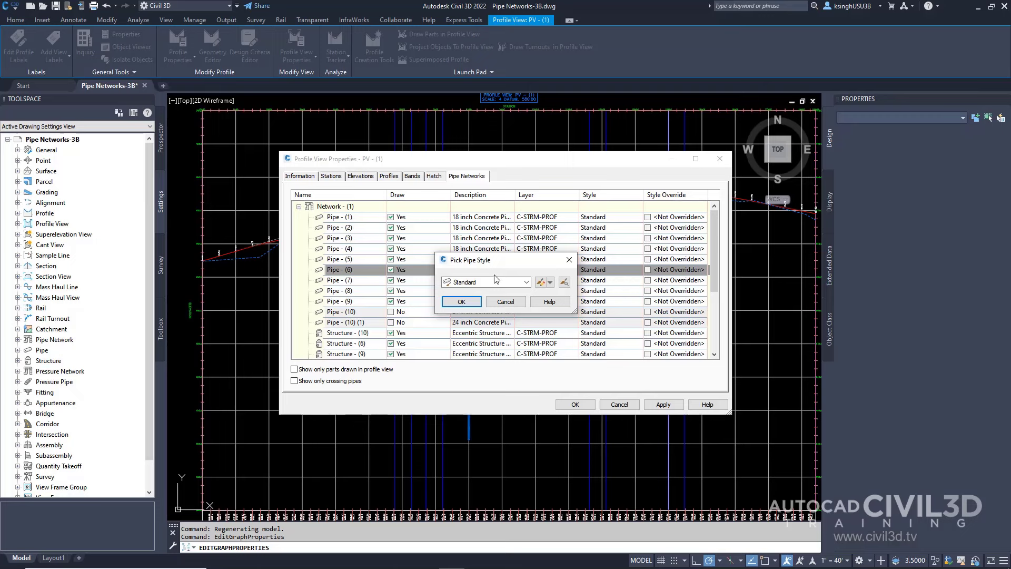
{"action": "left_click", "coordinate": [526, 282]}
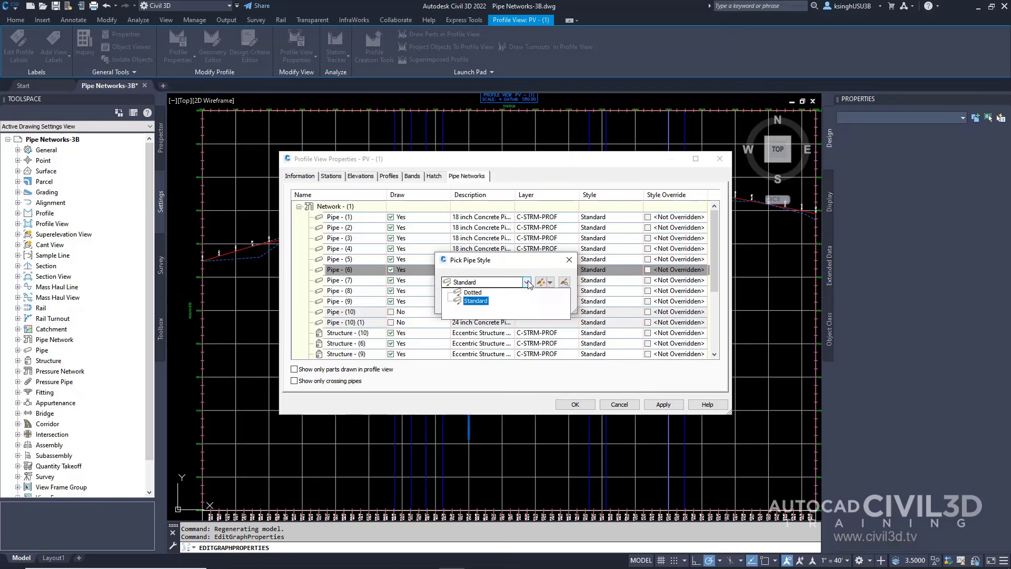
{"action": "left_click", "coordinate": [476, 293]}
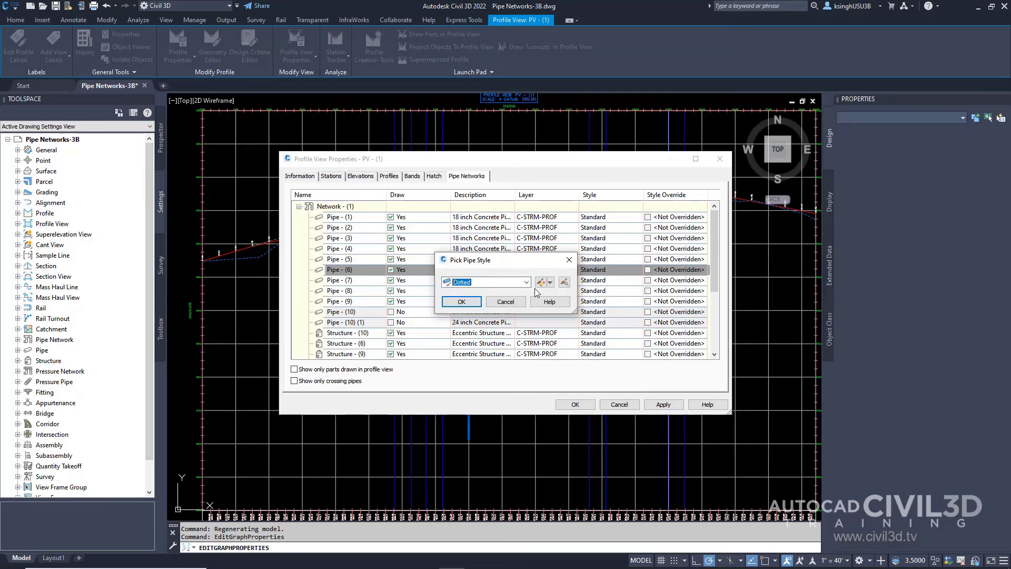
{"action": "left_click", "coordinate": [463, 302]}
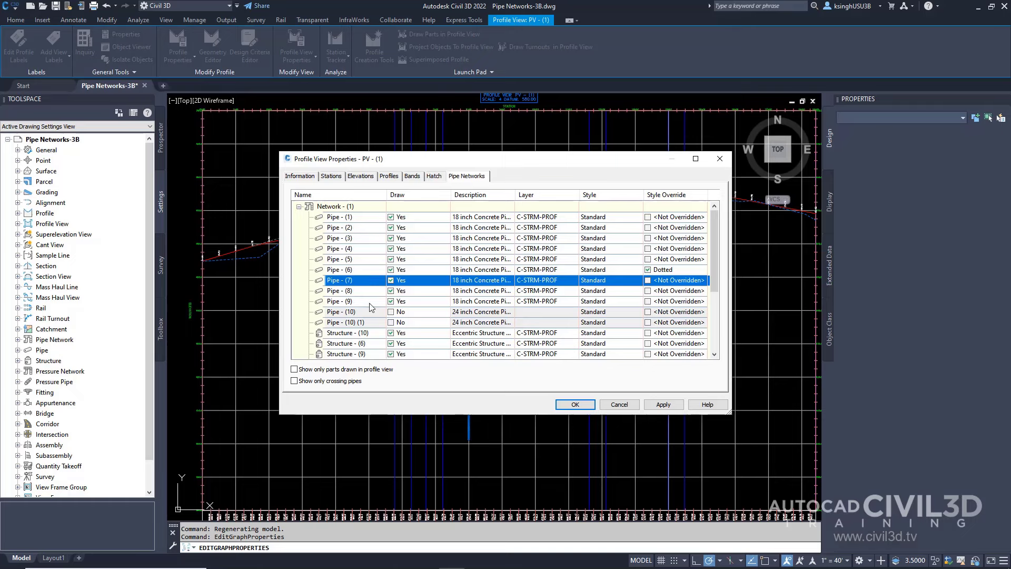
Override the style of Pipe - (7), Pipe - (8) and Pipe - (9) with Dotted and apply the profile view properties.
{"action": "left_click", "coordinate": [367, 304], "text": "shift"}
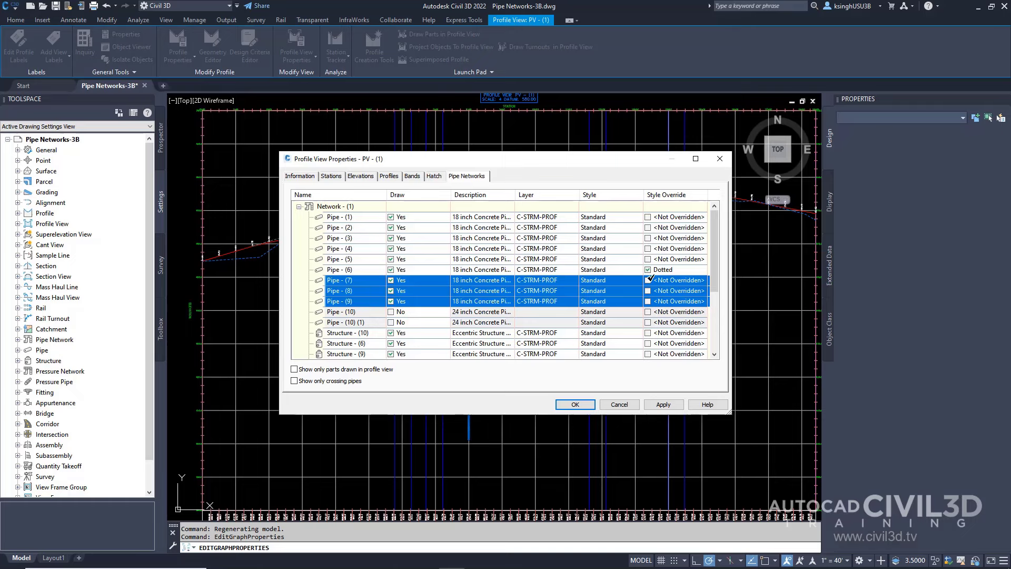
{"action": "left_click", "coordinate": [648, 280]}
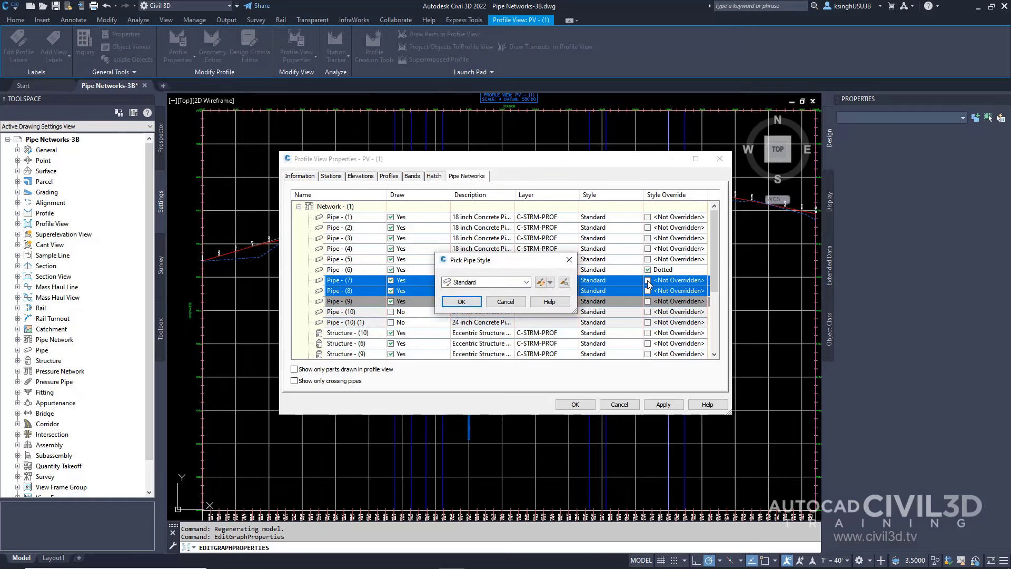
{"action": "left_click", "coordinate": [526, 282]}
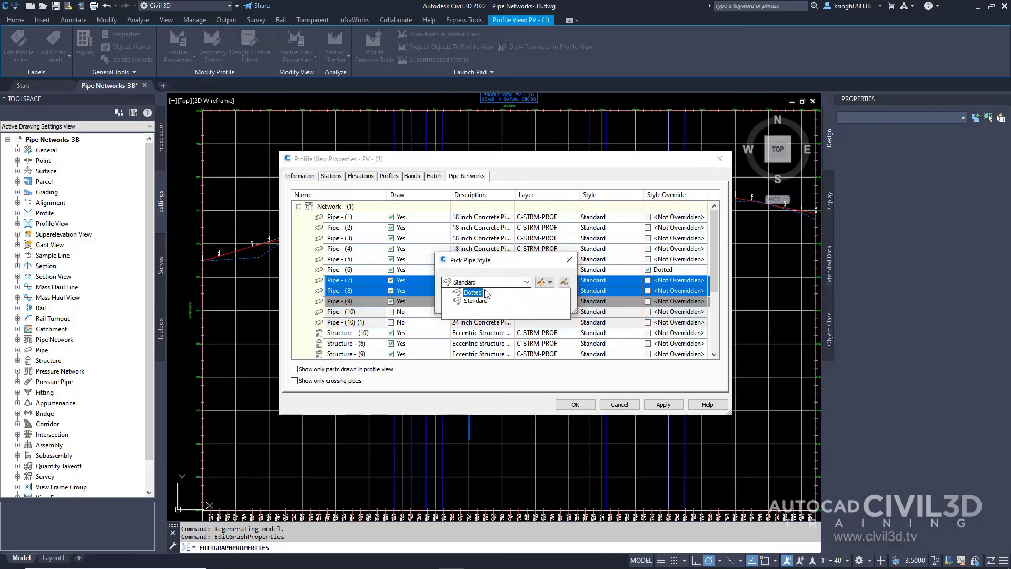
{"action": "left_click", "coordinate": [479, 295]}
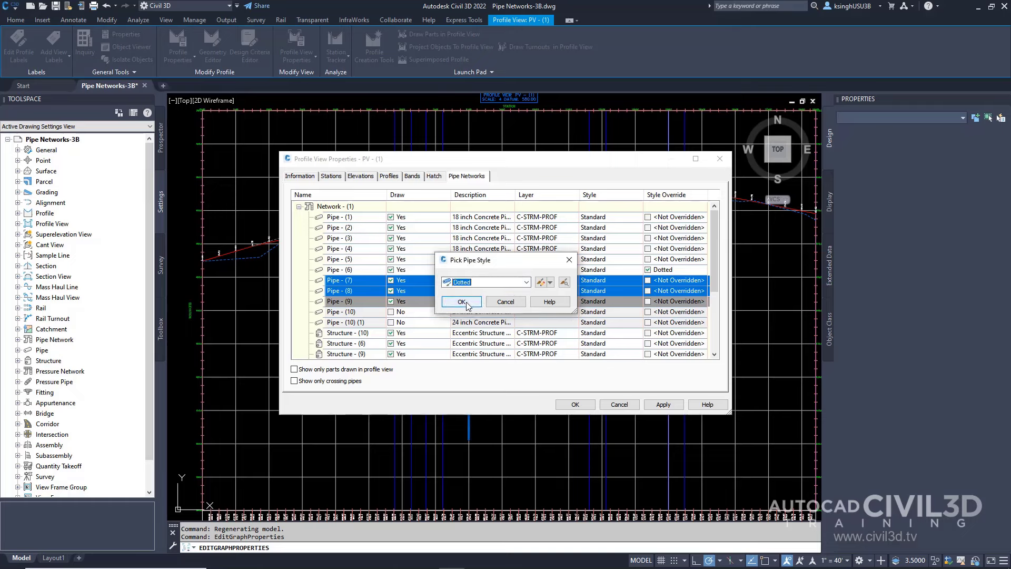
{"action": "left_click", "coordinate": [470, 303]}
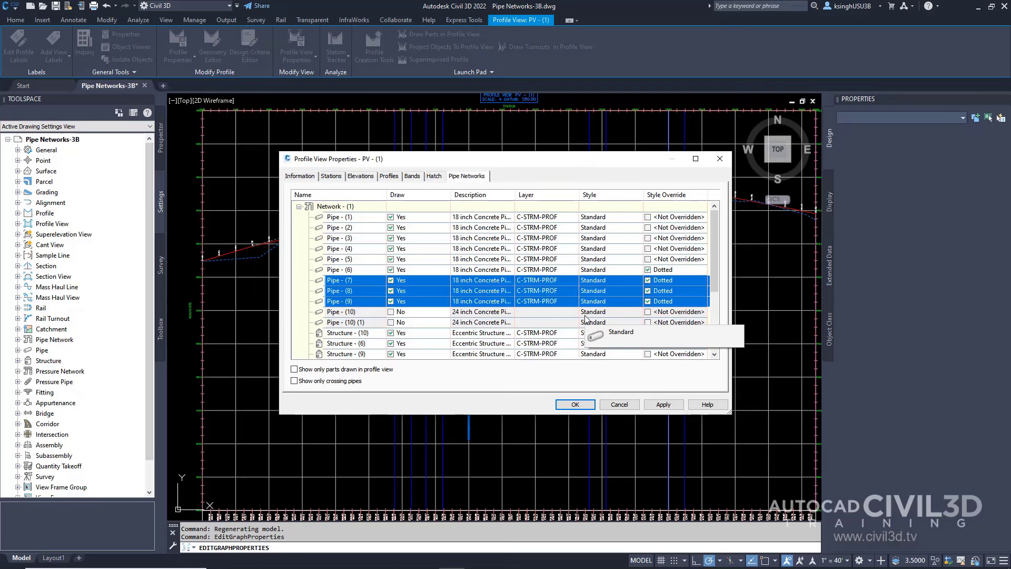
{"action": "left_click", "coordinate": [668, 404]}
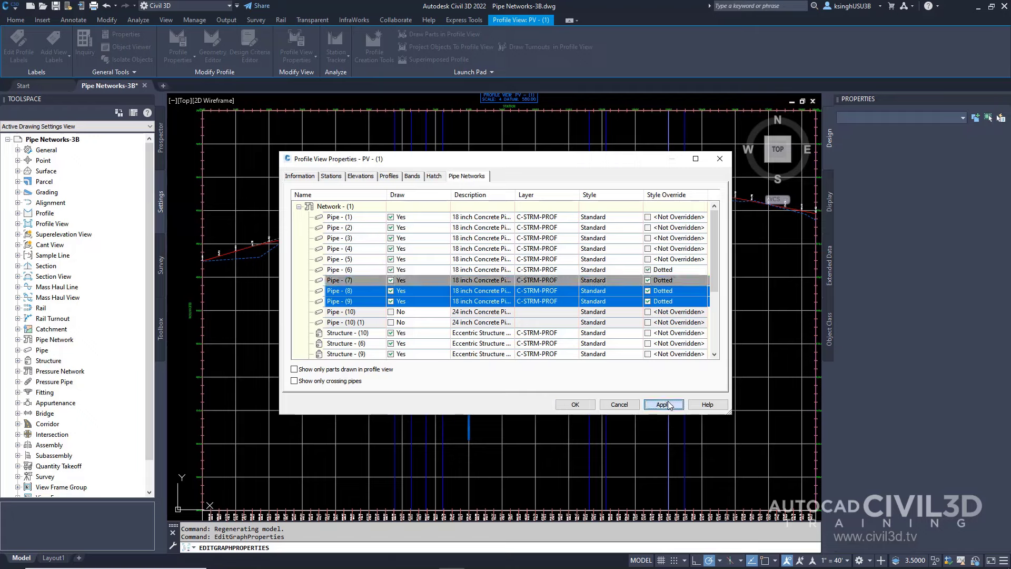
{"action": "left_click", "coordinate": [575, 405]}
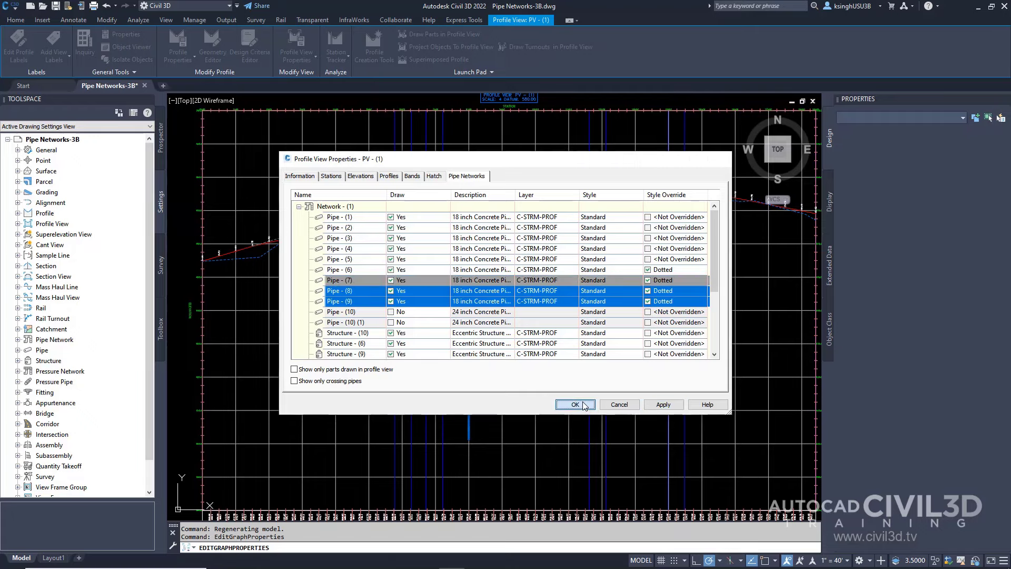
{"action": "key", "text": "Escape"}
Regenerate the model to refresh the short pipes at stations 12+50 and 13+00 in the profile view.
{"action": "scroll", "coordinate": [651, 329], "scroll_direction": "down", "scroll_amount": 2}
{"action": "scroll", "coordinate": [650, 329], "scroll_direction": "up", "scroll_amount": 6}
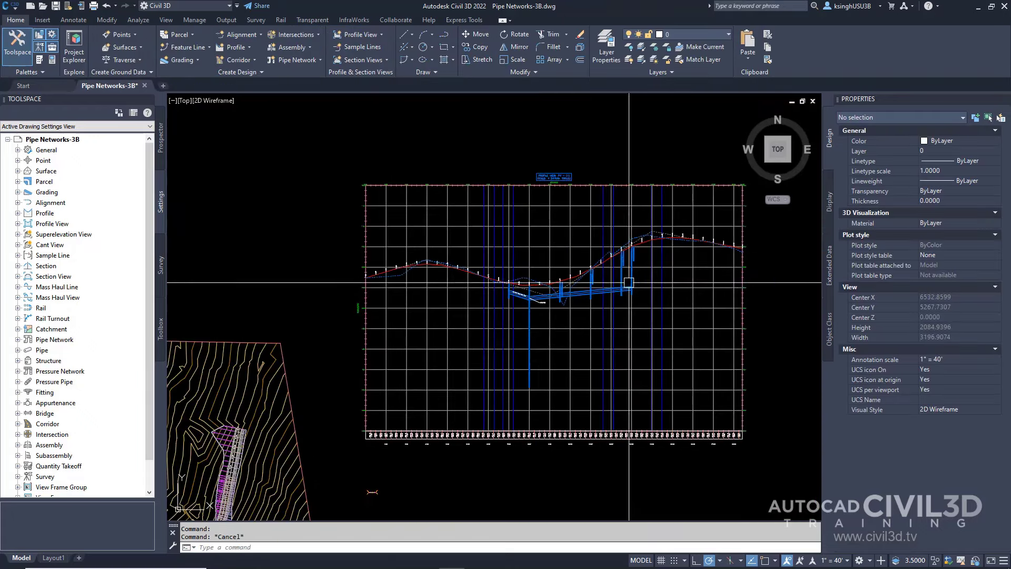
{"action": "scroll", "coordinate": [679, 323], "scroll_direction": "up", "scroll_amount": 6}
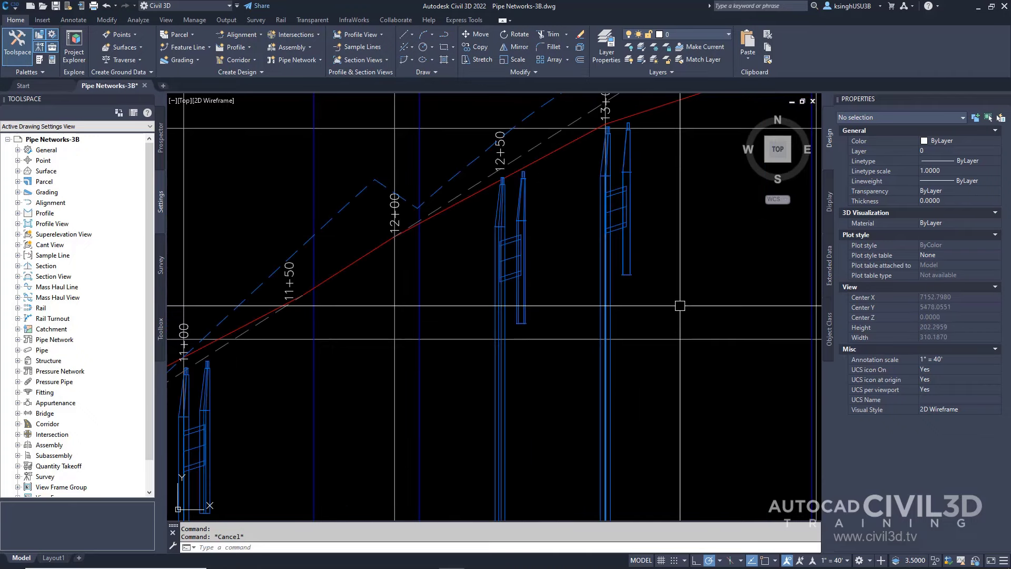
{"action": "middle_click_drag", "start_coordinate": [700, 362], "coordinate": [720, 367]}
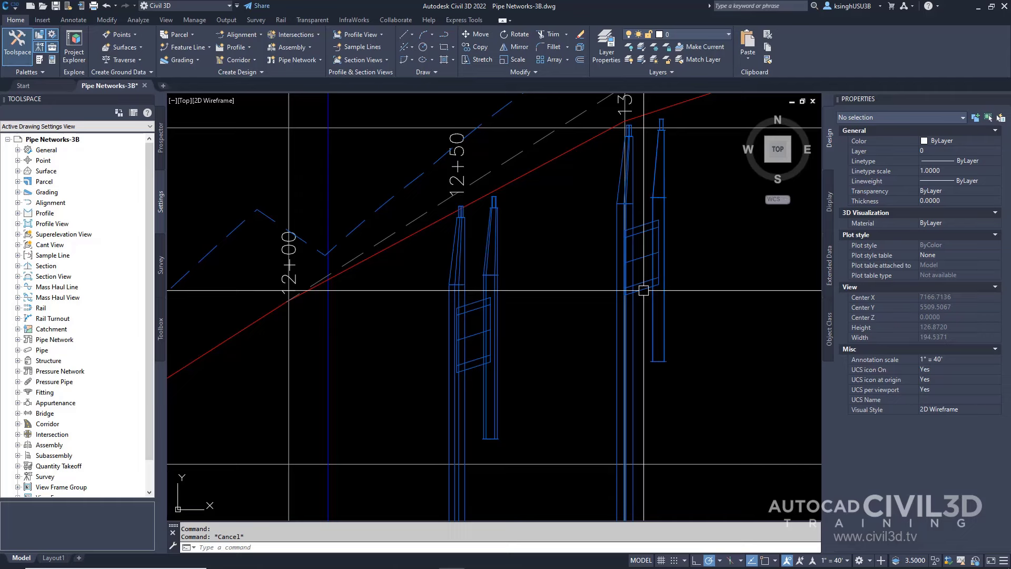
{"action": "mouse_move", "coordinate": [644, 290]}
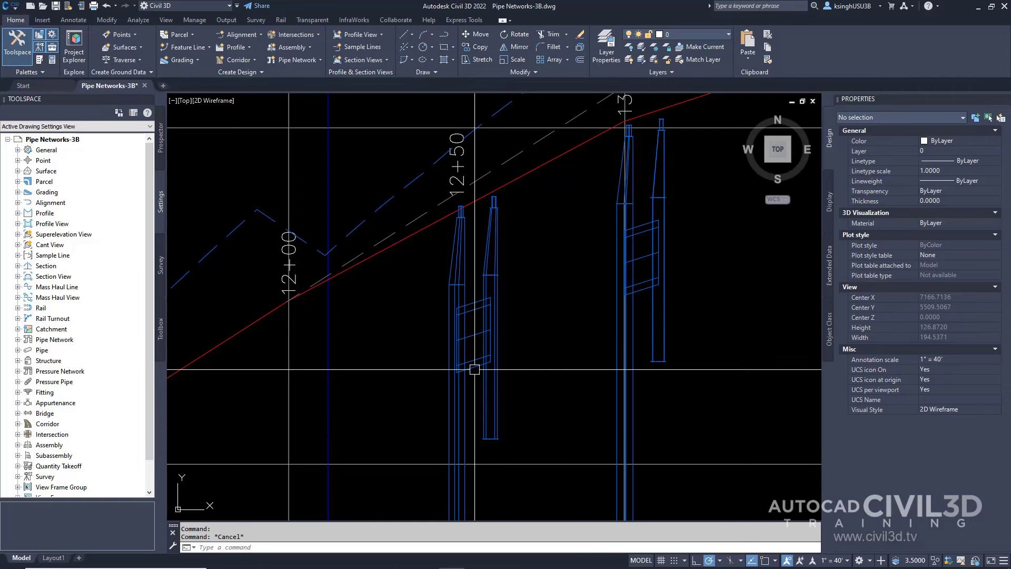
{"action": "mouse_move", "coordinate": [474, 369]}
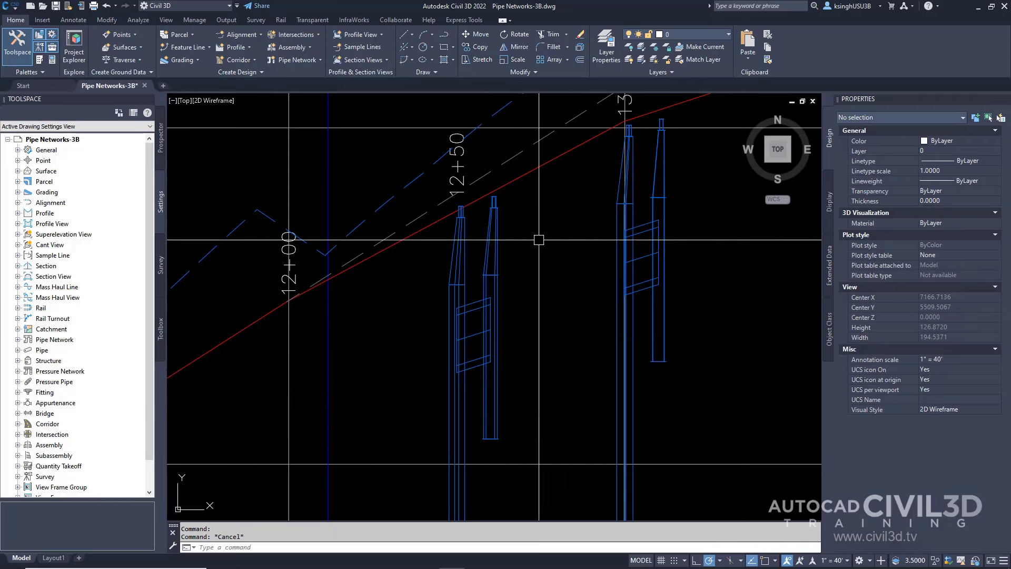
{"action": "mouse_move", "coordinate": [589, 393]}
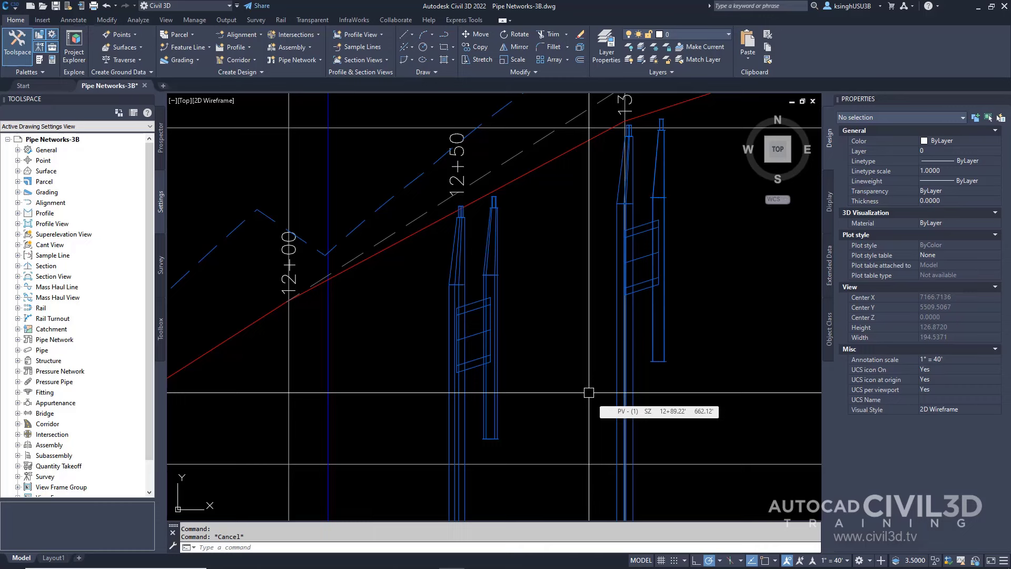
{"action": "type", "text": "re"}
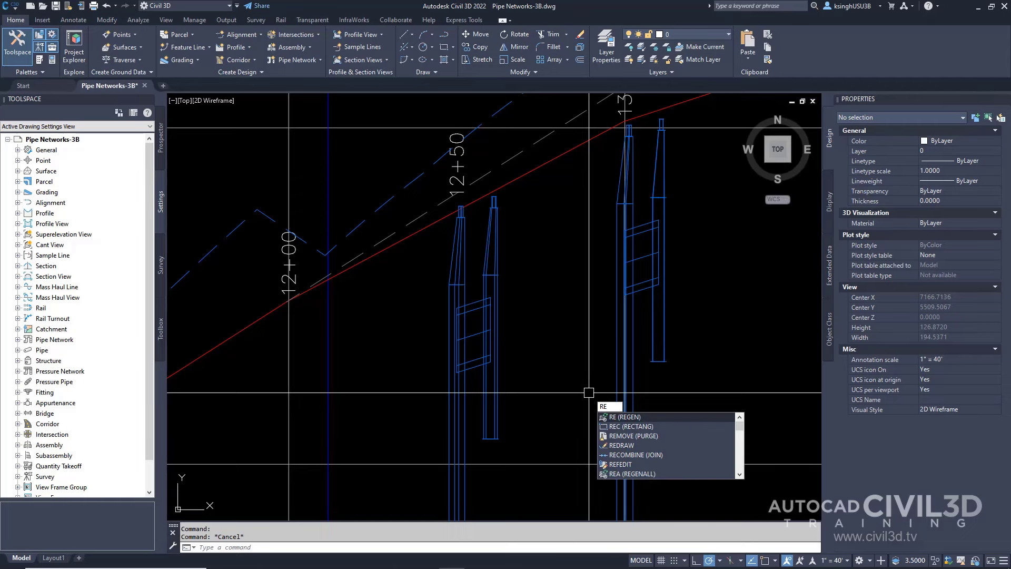
{"action": "type", "text": "GEN"}
{"action": "key", "text": "Return"}
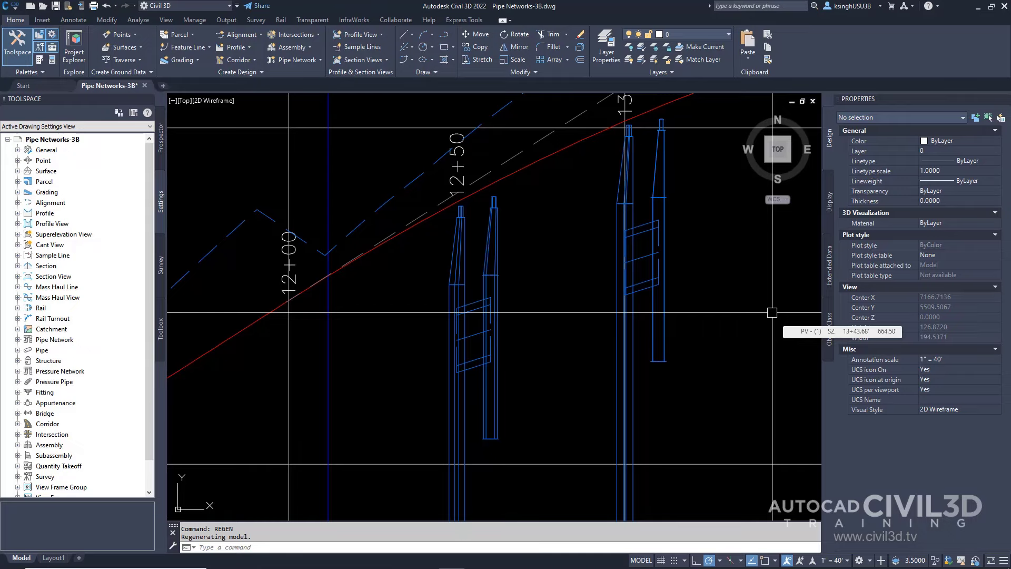
Examine the deep structure at station 8+00 in the profile view from its rim down to its sump.
{"action": "scroll", "coordinate": [689, 314], "scroll_direction": "down", "scroll_amount": 8}
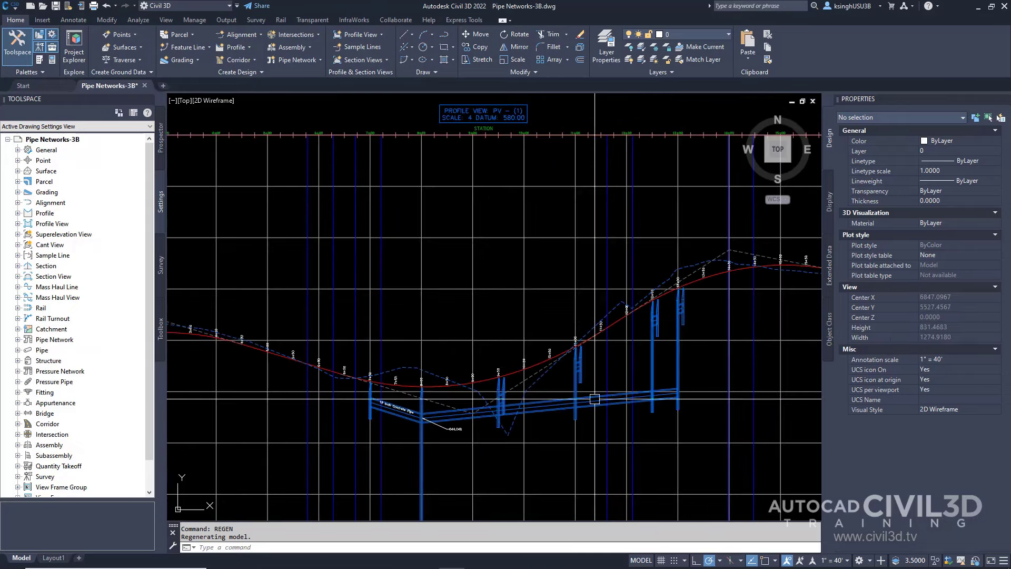
{"action": "scroll", "coordinate": [595, 399], "scroll_direction": "down", "scroll_amount": 5}
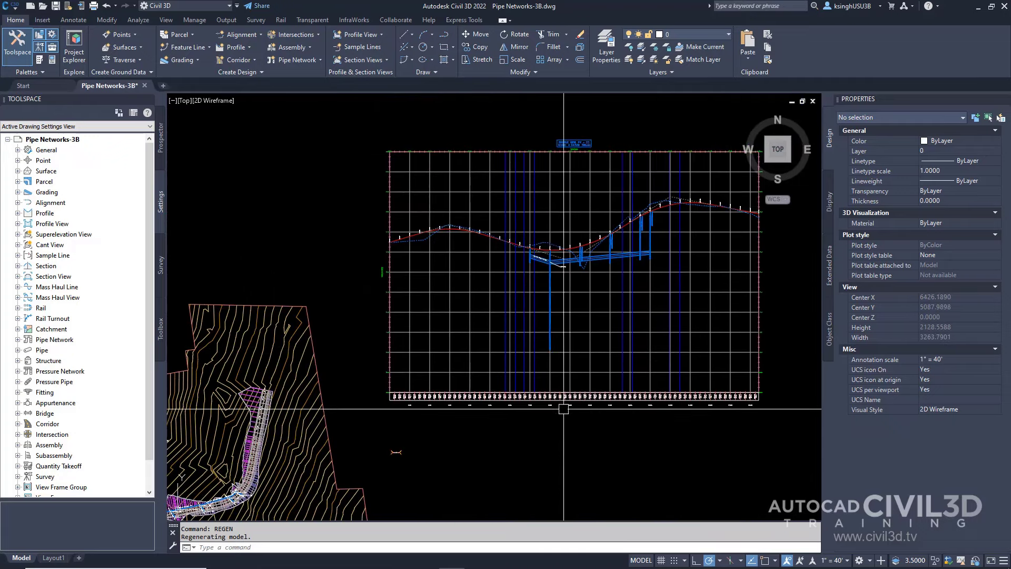
{"action": "scroll", "coordinate": [563, 408], "scroll_direction": "up", "scroll_amount": 8}
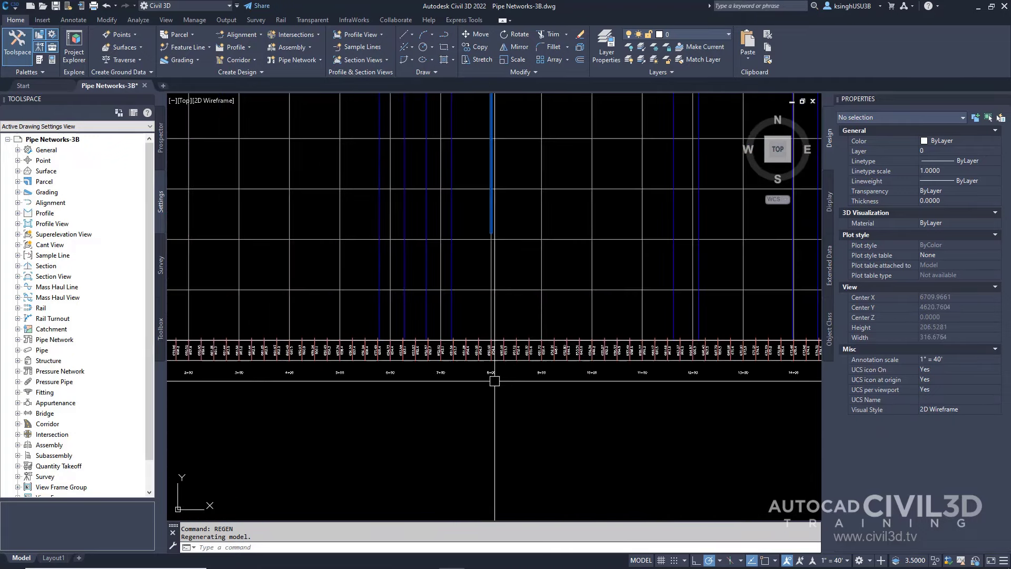
{"action": "scroll", "coordinate": [519, 280], "scroll_direction": "down", "scroll_amount": 6}
{"action": "scroll", "coordinate": [488, 373], "scroll_direction": "up", "scroll_amount": 10}
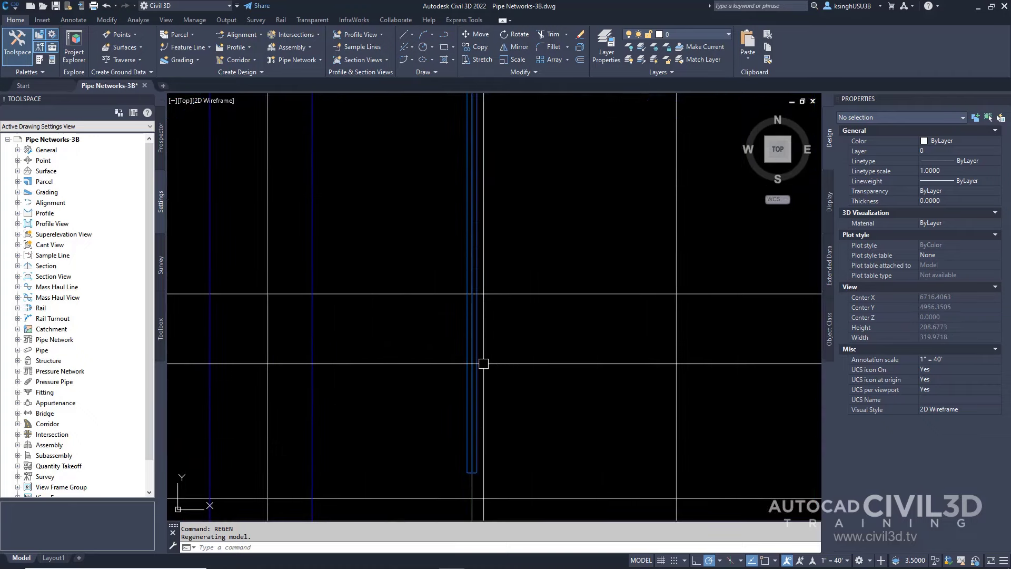
{"action": "left_click", "coordinate": [473, 364]}
{"action": "scroll", "coordinate": [580, 379], "scroll_direction": "down", "scroll_amount": 3}
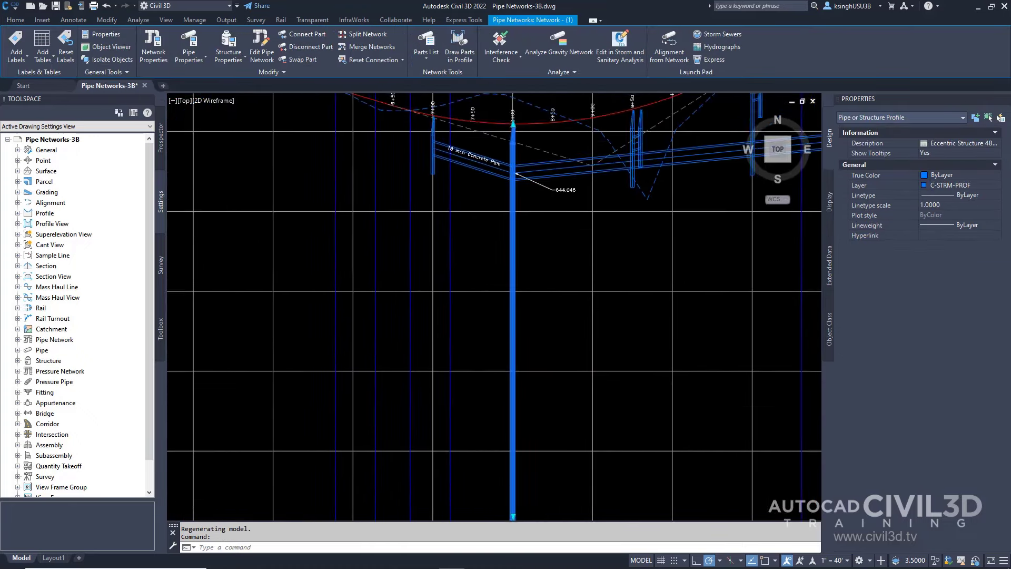
{"action": "scroll", "coordinate": [577, 384], "scroll_direction": "down", "scroll_amount": 3}
{"action": "scroll", "coordinate": [543, 274], "scroll_direction": "up", "scroll_amount": 2}
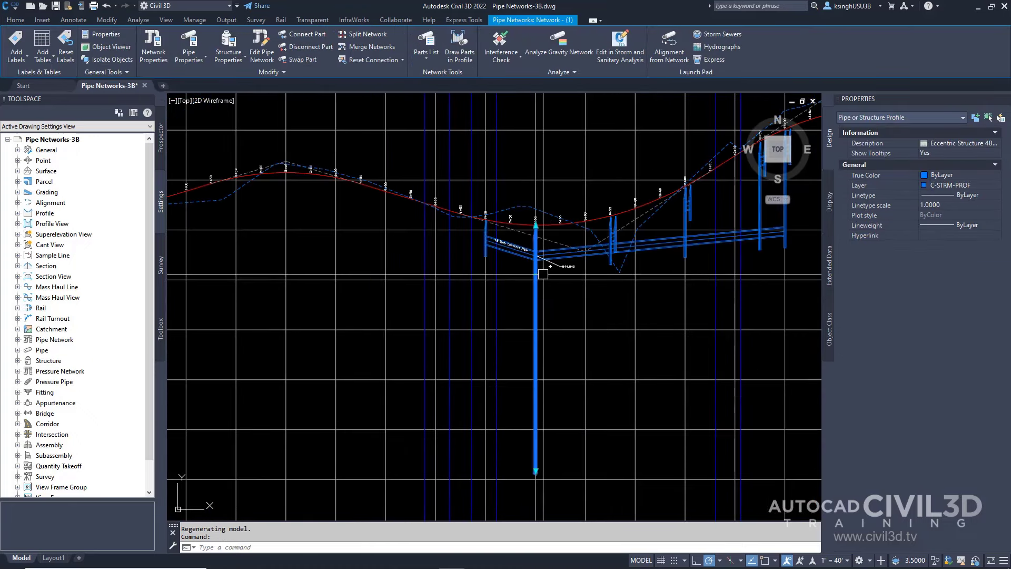
{"action": "scroll", "coordinate": [542, 273], "scroll_direction": "up", "scroll_amount": 6}
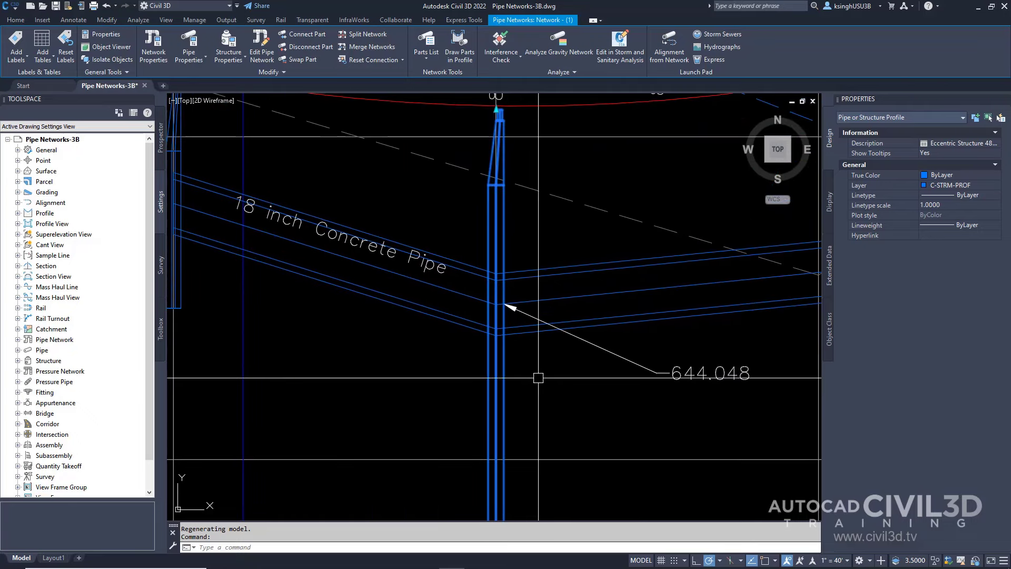
{"action": "middle_click_drag", "start_coordinate": [530, 386], "coordinate": [527, 194]}
{"action": "middle_click_drag", "start_coordinate": [505, 406], "coordinate": [522, 199]}
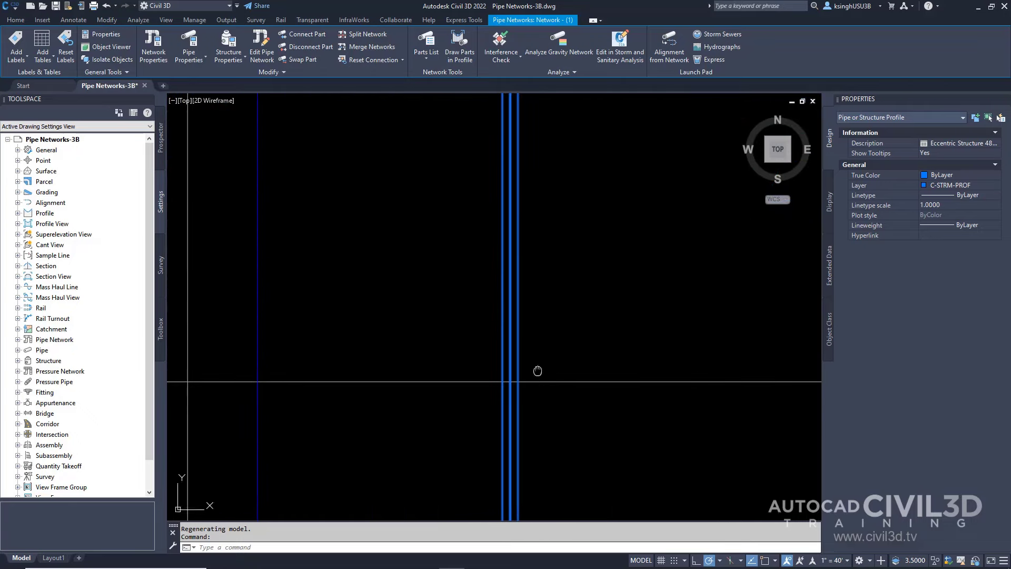
{"action": "mouse_move", "coordinate": [538, 371]}
{"action": "middle_mouse_down"}
{"action": "mouse_move", "coordinate": [534, 169]}
{"action": "mouse_move", "coordinate": [507, 170]}
{"action": "middle_mouse_up"}
{"action": "middle_click_drag", "start_coordinate": [513, 389], "coordinate": [508, 168]}
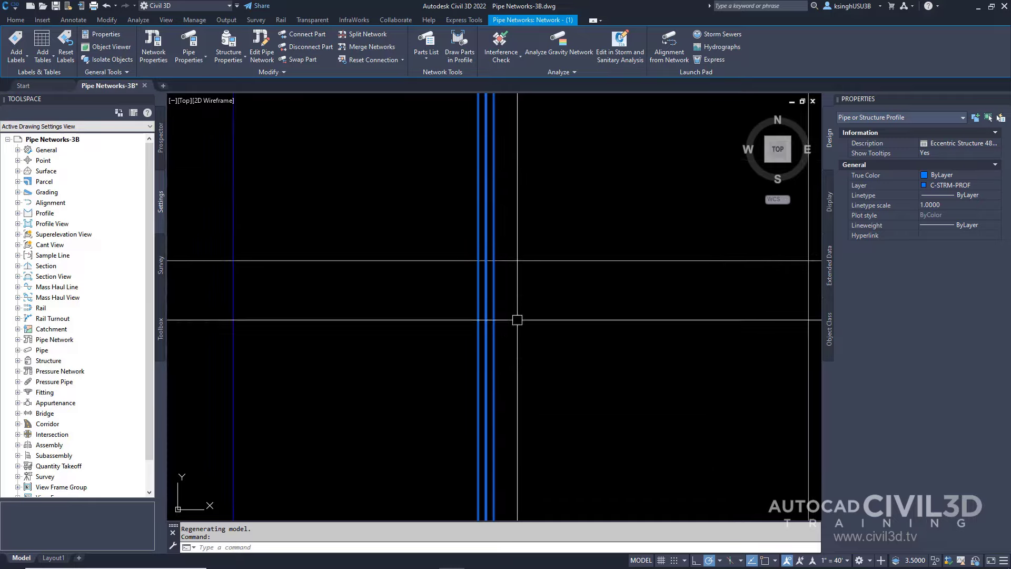
{"action": "scroll", "coordinate": [519, 241], "scroll_direction": "down", "scroll_amount": 8}
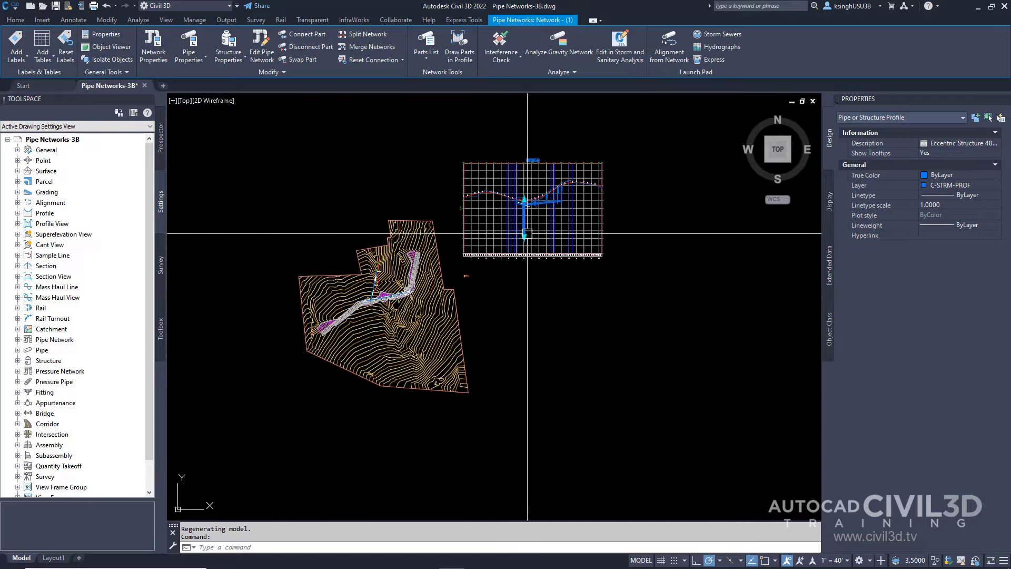
Locate the 24 inch concrete pipe entering Structure - (2) in plan and compare it with that structure in the profile view.
{"action": "scroll", "coordinate": [376, 290], "scroll_direction": "up", "scroll_amount": 10}
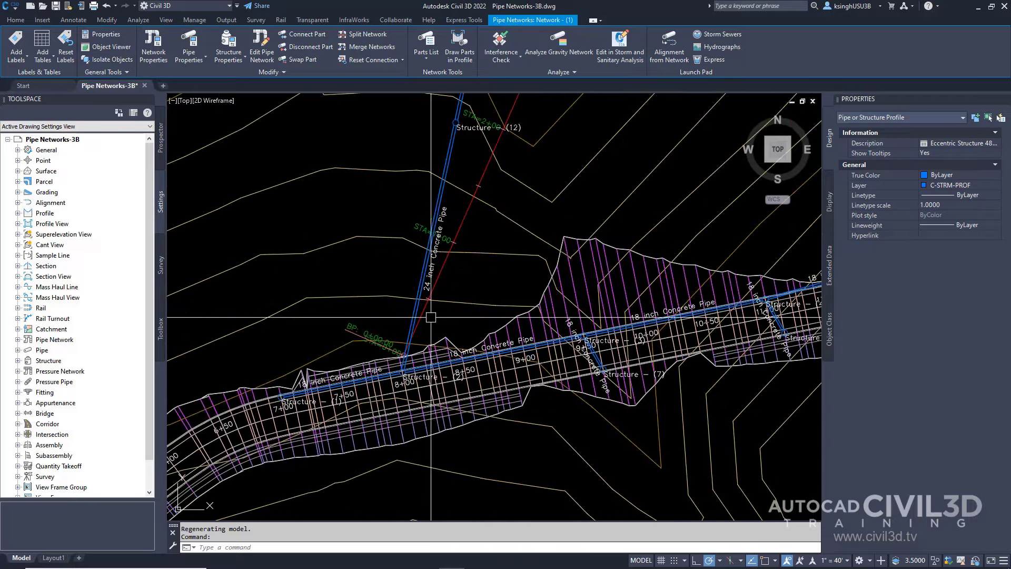
{"action": "scroll", "coordinate": [411, 344], "scroll_direction": "up", "scroll_amount": 5}
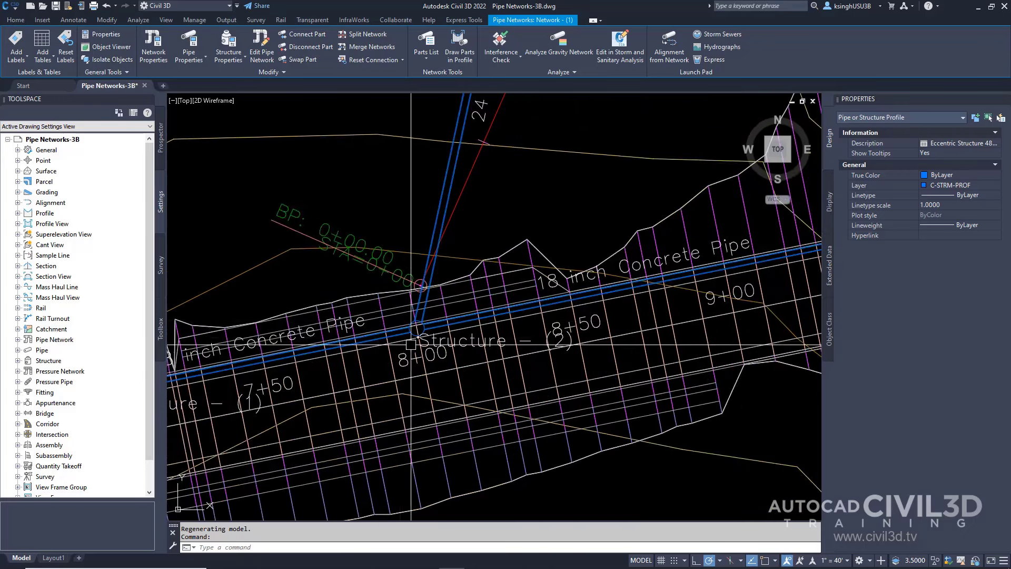
{"action": "left_click", "coordinate": [450, 198]}
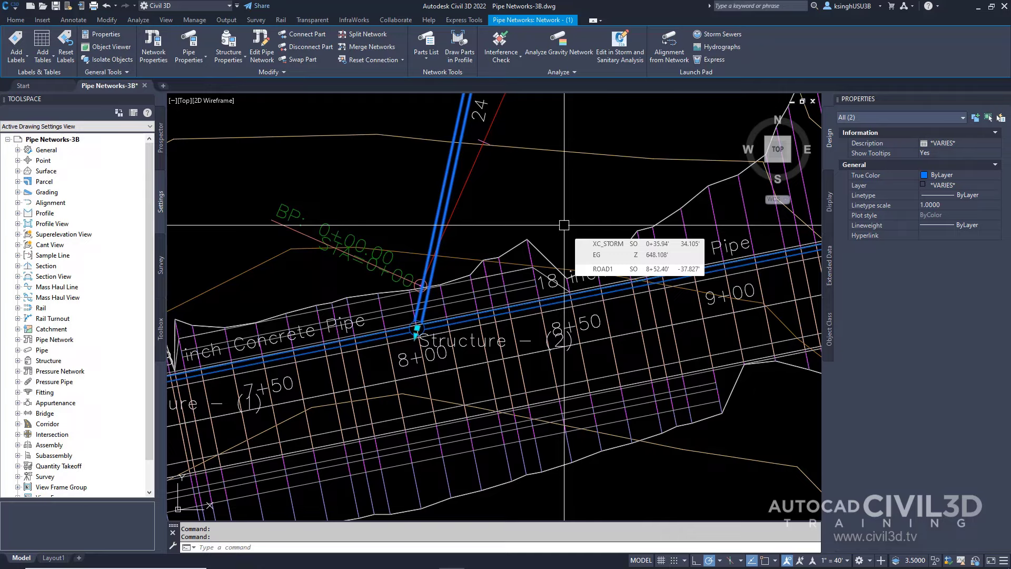
{"action": "scroll", "coordinate": [564, 225], "scroll_direction": "down", "scroll_amount": 10}
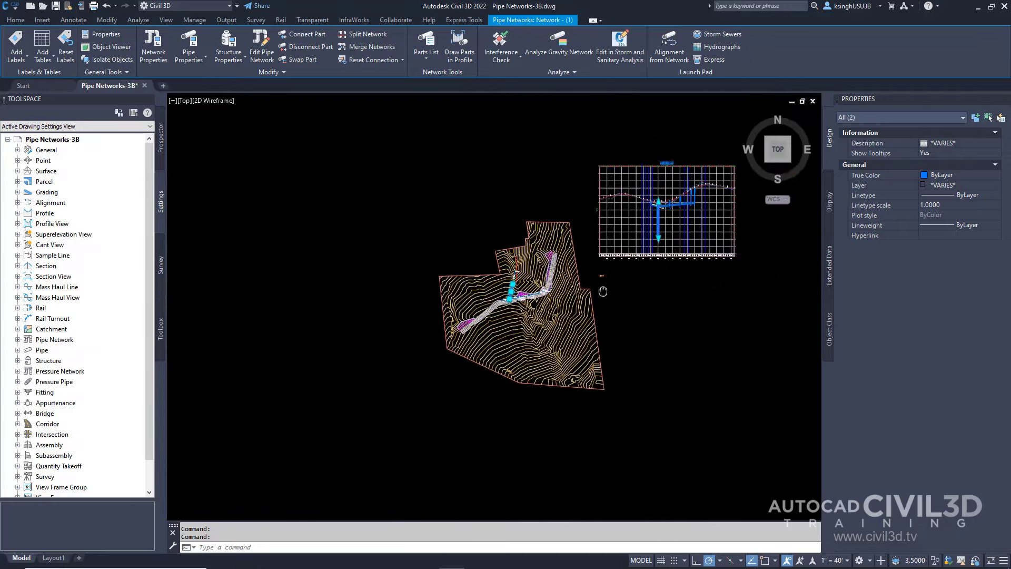
{"action": "scroll", "coordinate": [621, 266], "scroll_direction": "up", "scroll_amount": 10}
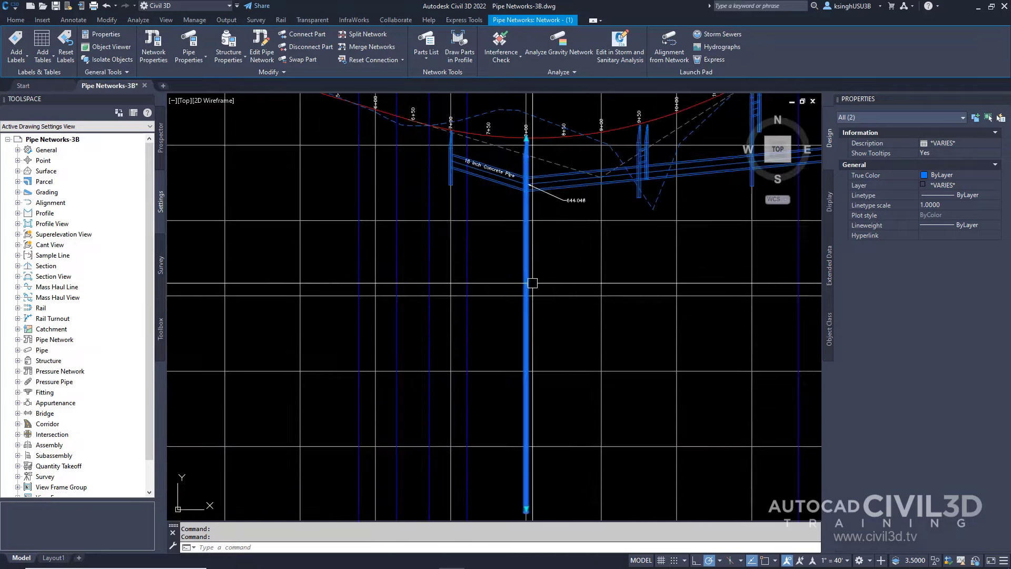
{"action": "key", "text": "Escape"}
Open the style of the structure at station 8+00 in profile and show its display components for the Profile view direction.
{"action": "middle_click_drag", "start_coordinate": [537, 273], "coordinate": [521, 266]}
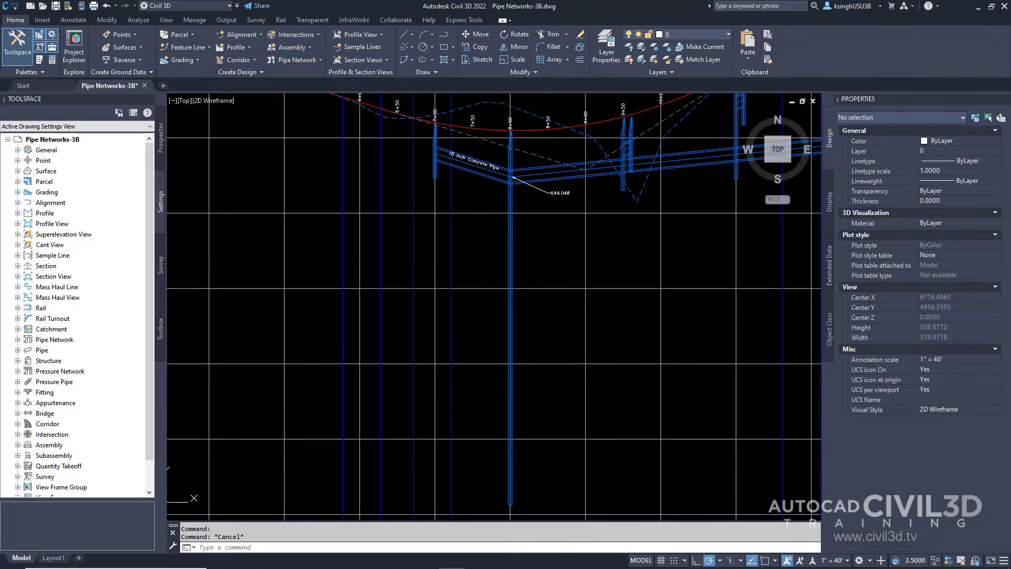
{"action": "left_click", "coordinate": [510, 263]}
{"action": "mouse_move", "coordinate": [539, 257]}
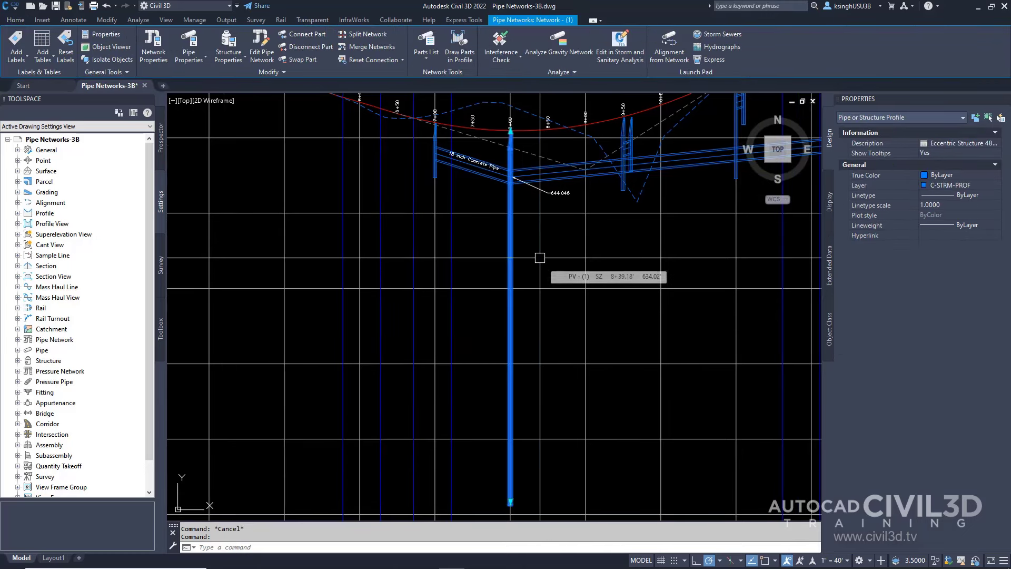
{"action": "right_click", "coordinate": [541, 258]}
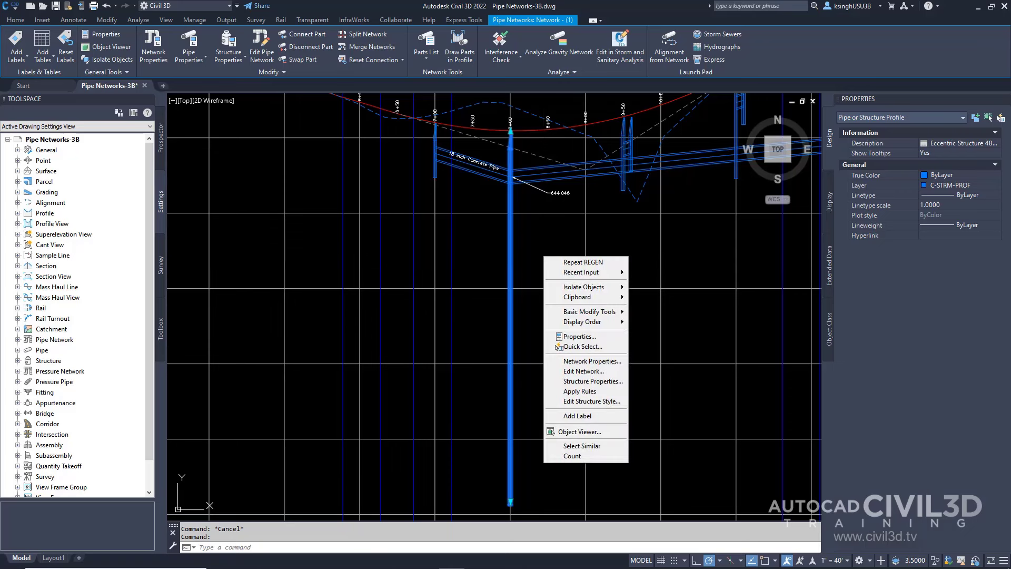
{"action": "left_click", "coordinate": [619, 402]}
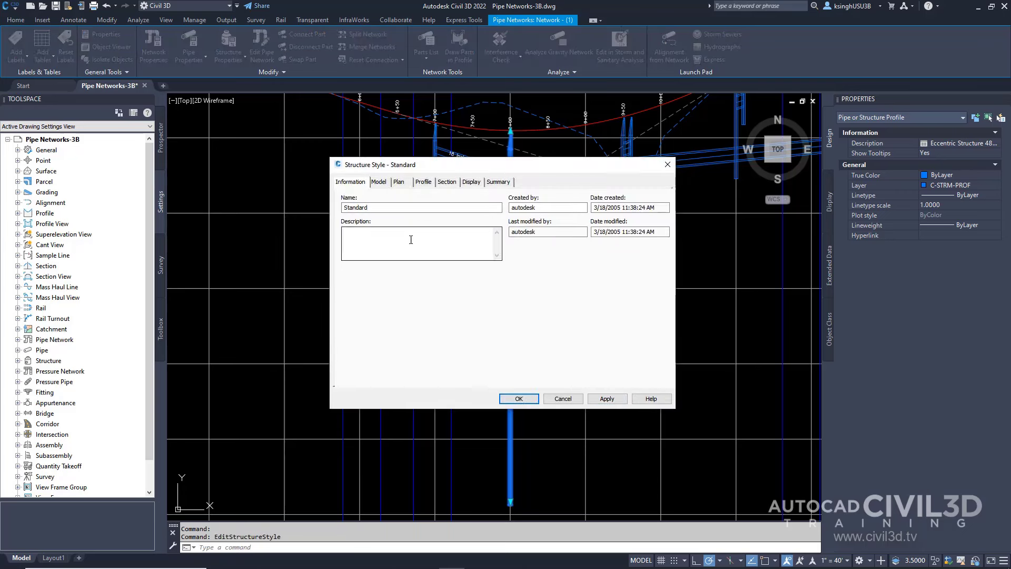
{"action": "left_click", "coordinate": [473, 183]}
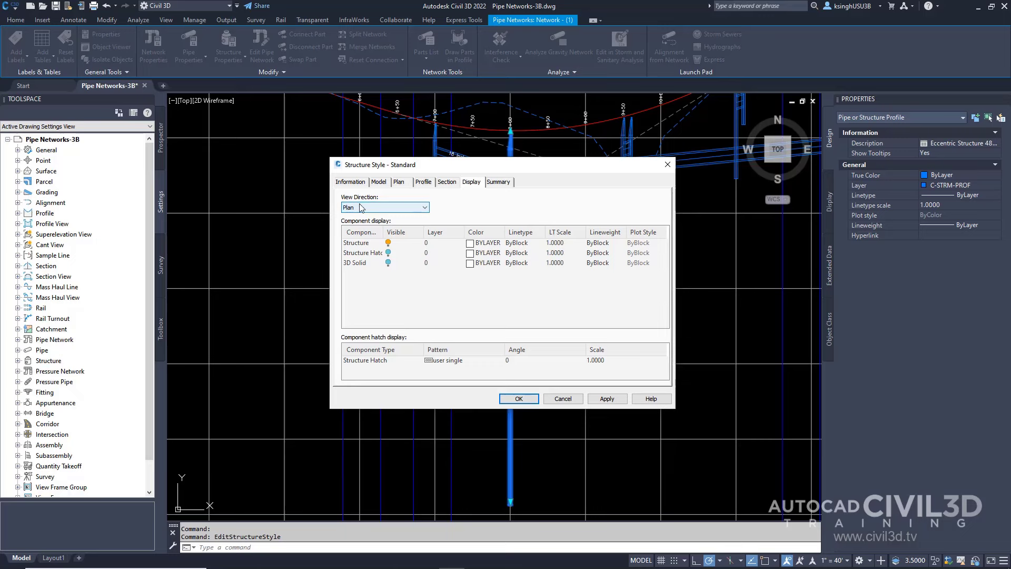
{"action": "left_click", "coordinate": [425, 209]}
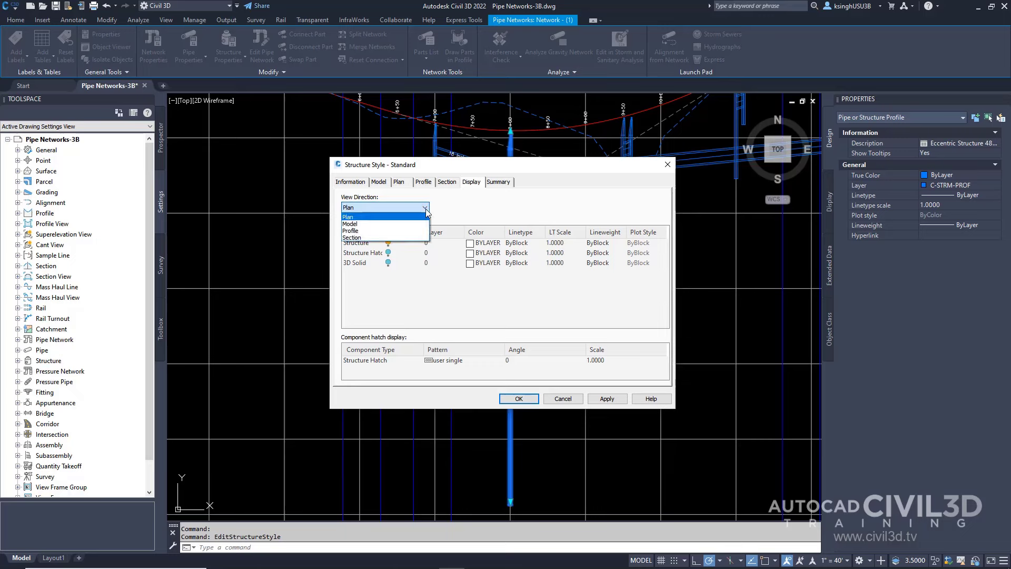
{"action": "left_click", "coordinate": [363, 232]}
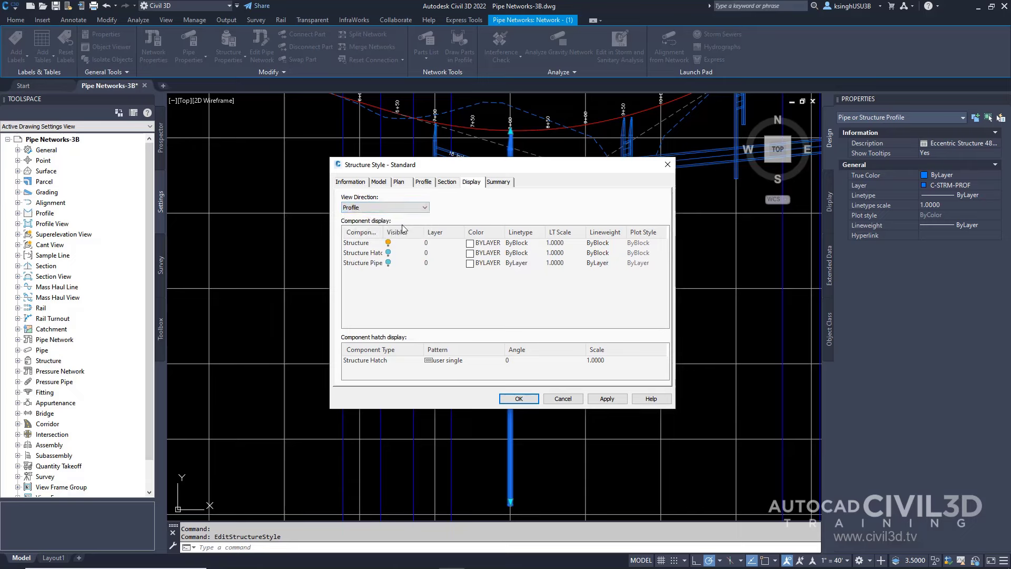
{"action": "left_click_drag", "start_coordinate": [390, 233], "coordinate": [431, 232]}
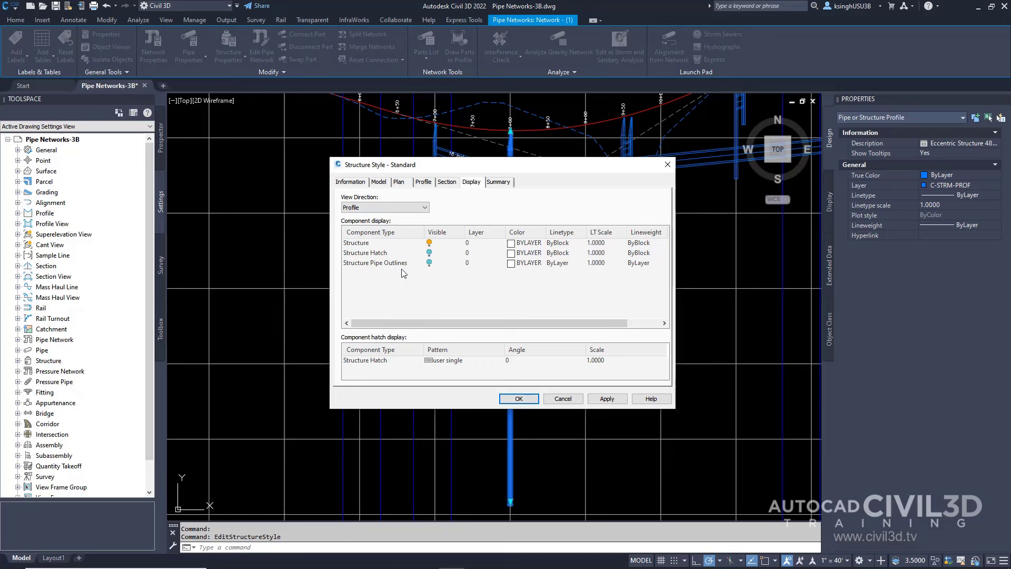
Turn on Structure Pipe Outlines in the Standard structure style, color them red, and check the outline in the structure at station 8+00.
{"action": "left_click", "coordinate": [429, 263]}
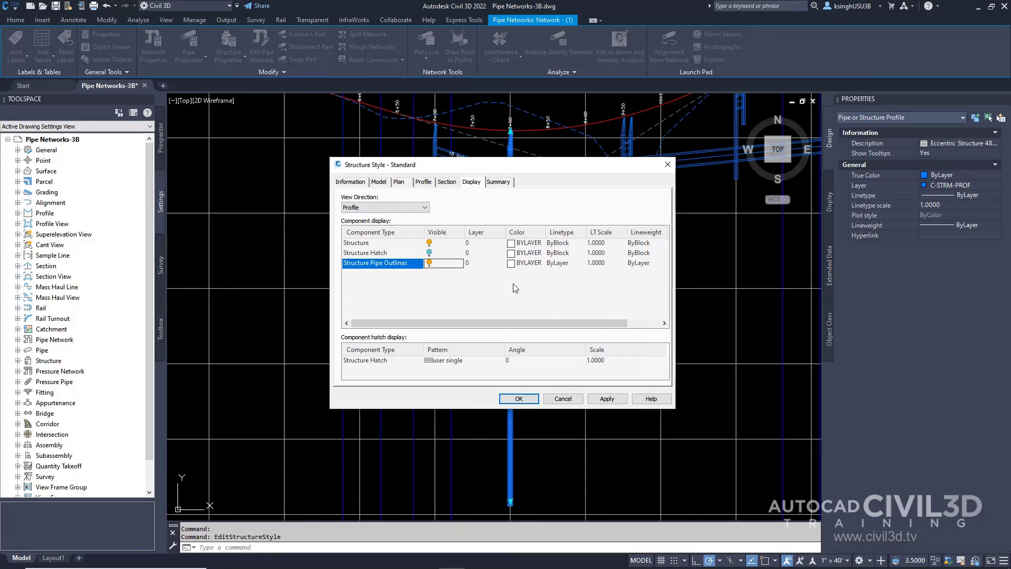
{"action": "left_click", "coordinate": [512, 265]}
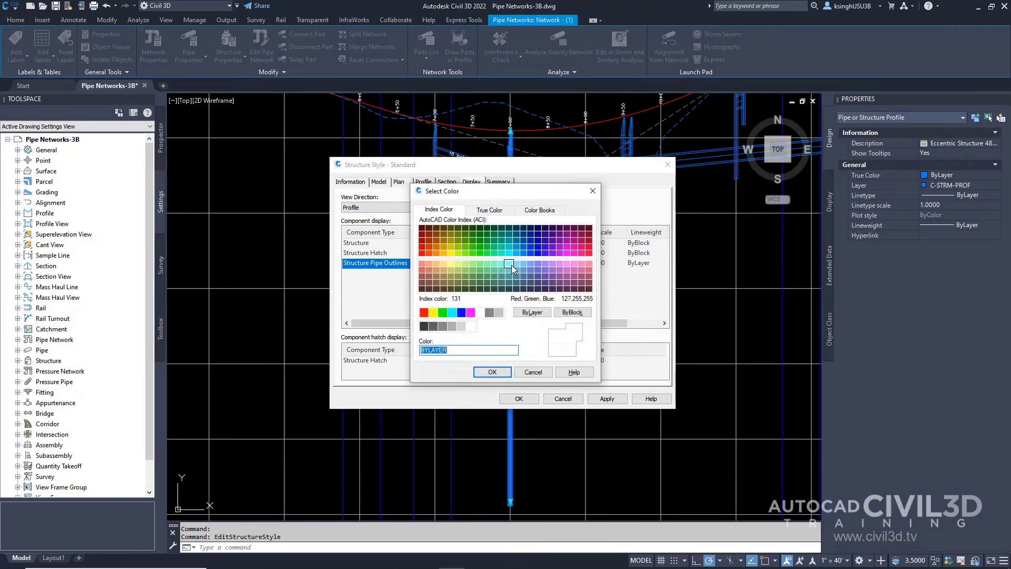
{"action": "left_click", "coordinate": [424, 312]}
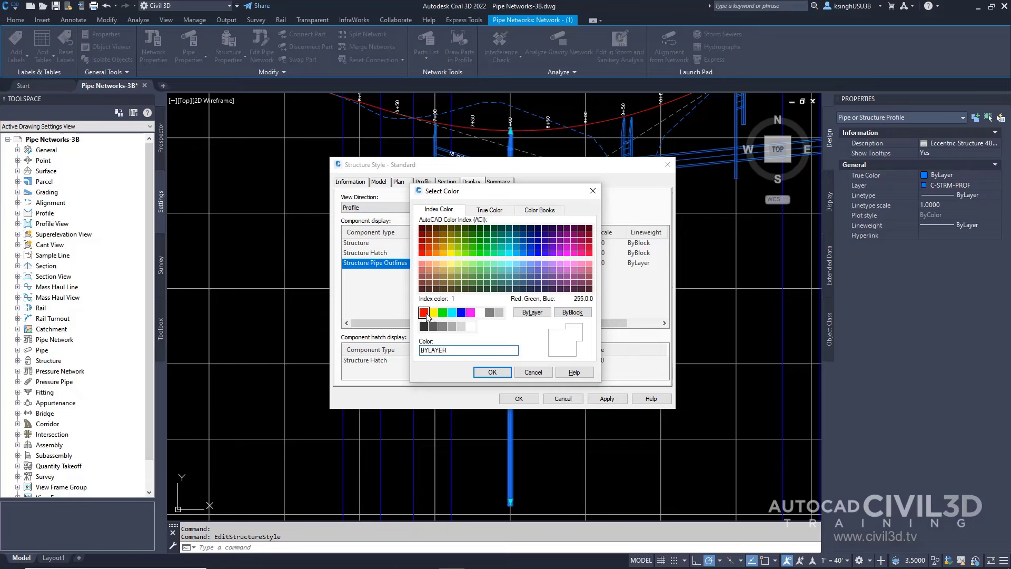
{"action": "left_click", "coordinate": [493, 372]}
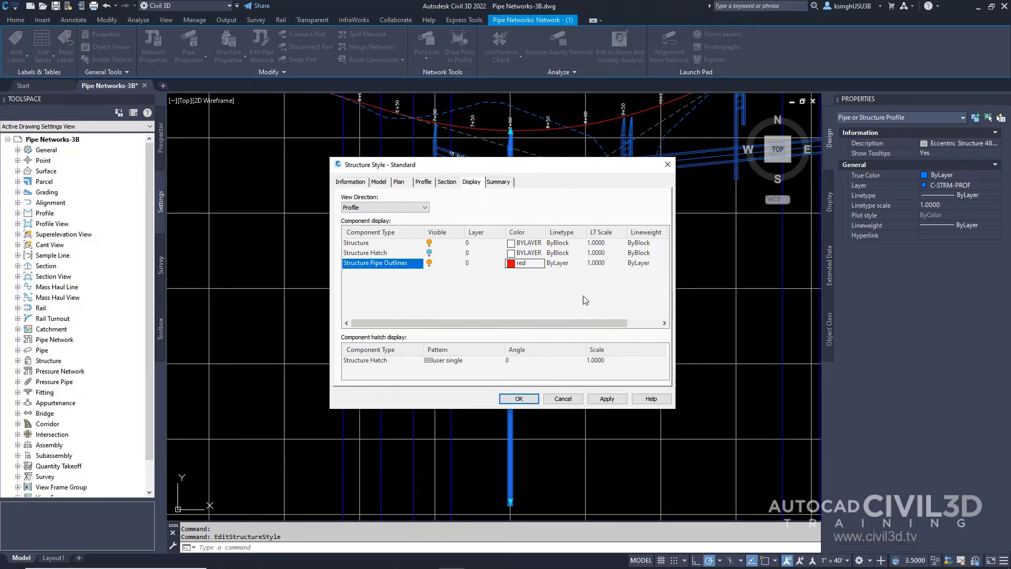
{"action": "left_click", "coordinate": [521, 398]}
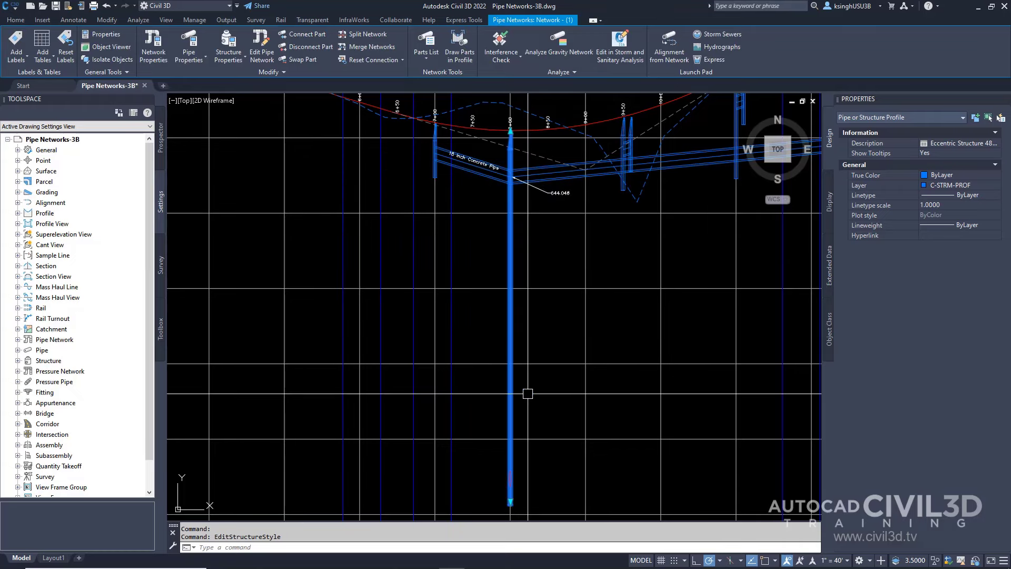
{"action": "middle_click_drag", "start_coordinate": [542, 435], "coordinate": [535, 380]}
{"action": "scroll", "coordinate": [483, 361], "scroll_direction": "up", "scroll_amount": 5}
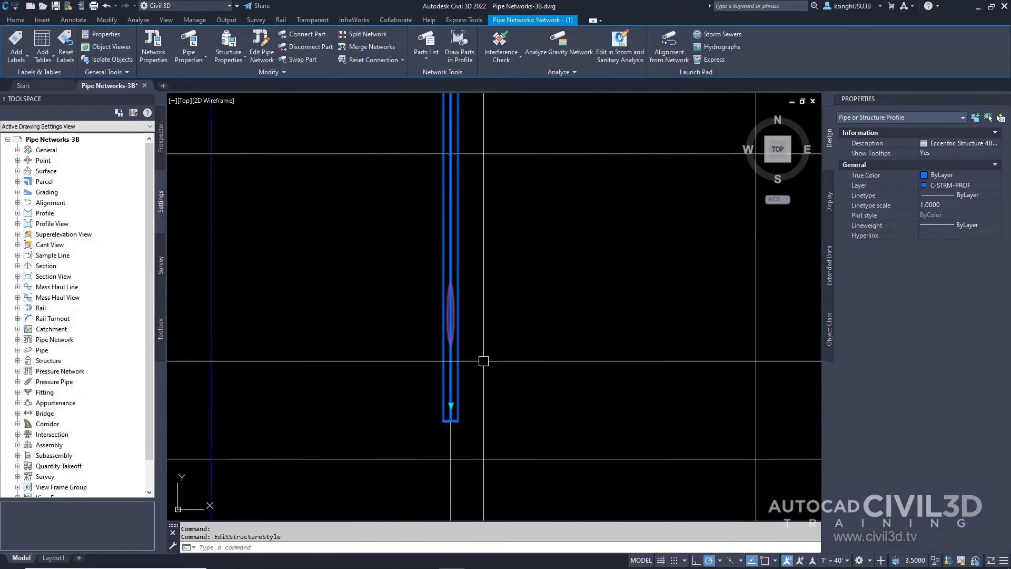
{"action": "key", "text": "Escape"}
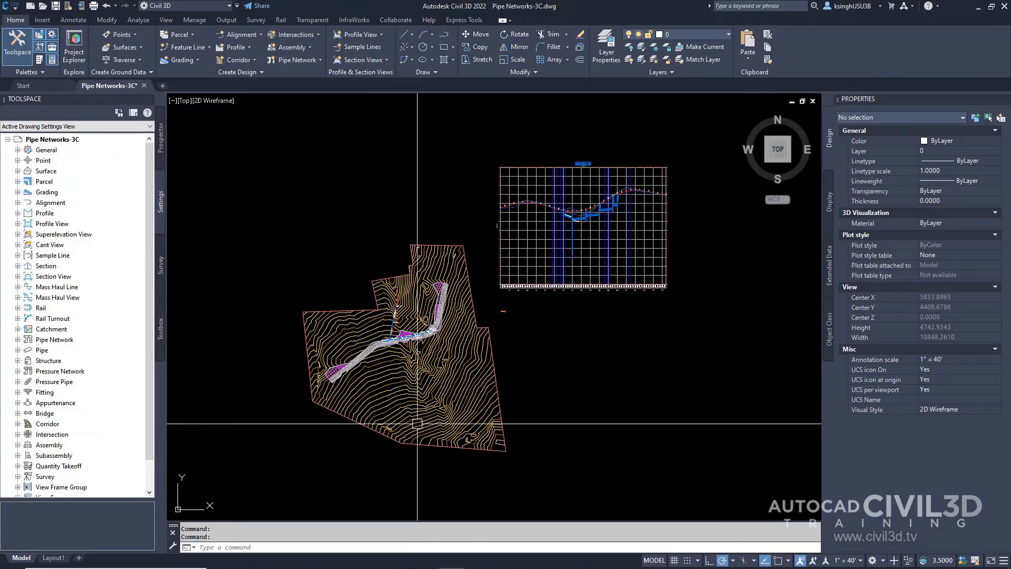
Examine the storm pipe network in plan along the road from station 7+00 to the curve near station 13+00.
{"action": "middle_click_drag", "start_coordinate": [417, 423], "coordinate": [501, 375]}
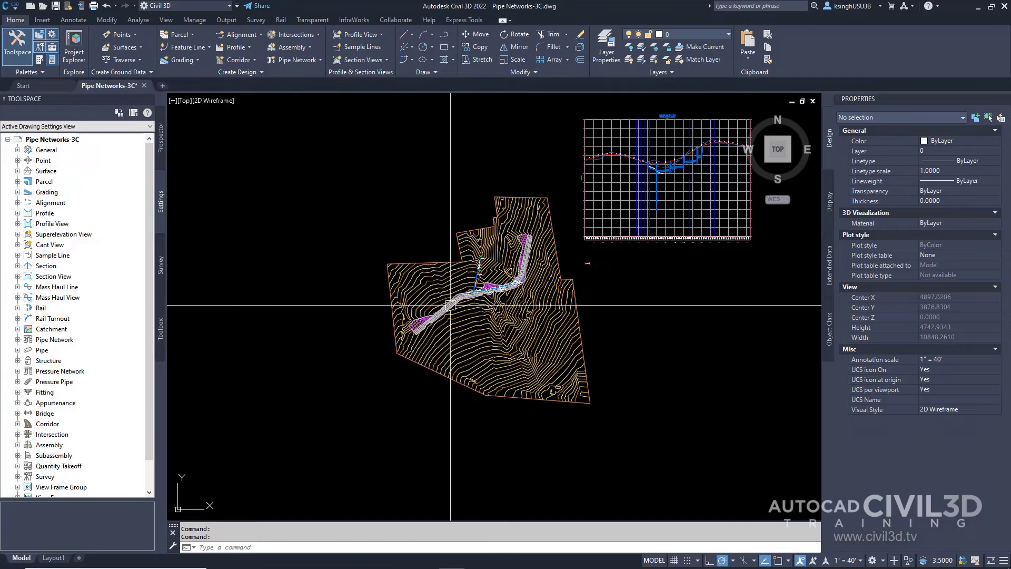
{"action": "scroll", "coordinate": [464, 298], "scroll_direction": "up", "scroll_amount": 8}
{"action": "scroll", "coordinate": [537, 276], "scroll_direction": "up", "scroll_amount": 4}
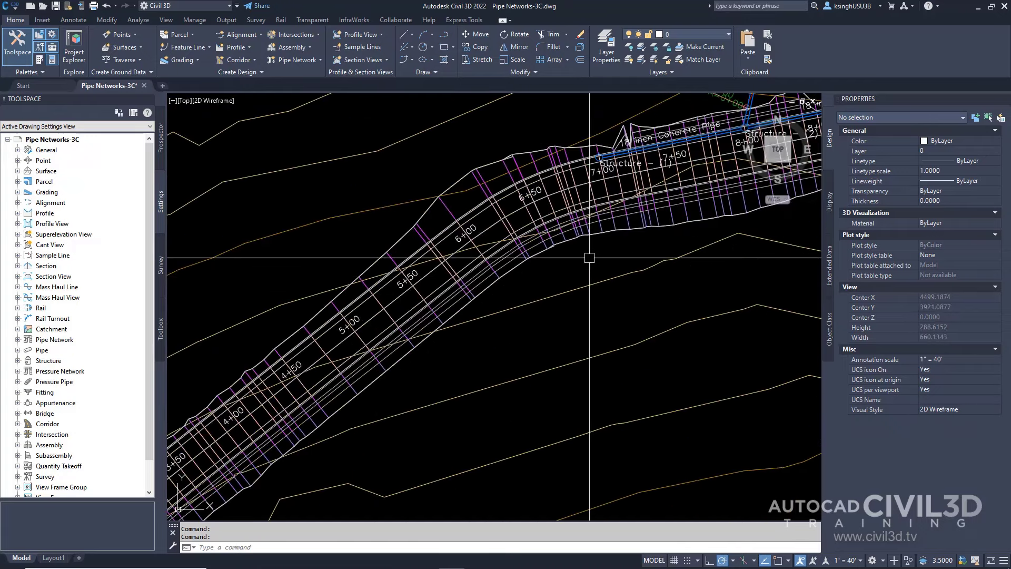
{"action": "middle_click_drag", "start_coordinate": [590, 257], "coordinate": [444, 334]}
{"action": "mouse_move", "coordinate": [679, 262]}
{"action": "middle_mouse_down"}
{"action": "mouse_move", "coordinate": [609, 247]}
{"action": "mouse_move", "coordinate": [453, 284]}
{"action": "middle_mouse_up"}
{"action": "middle_click_drag", "start_coordinate": [780, 253], "coordinate": [686, 280]}
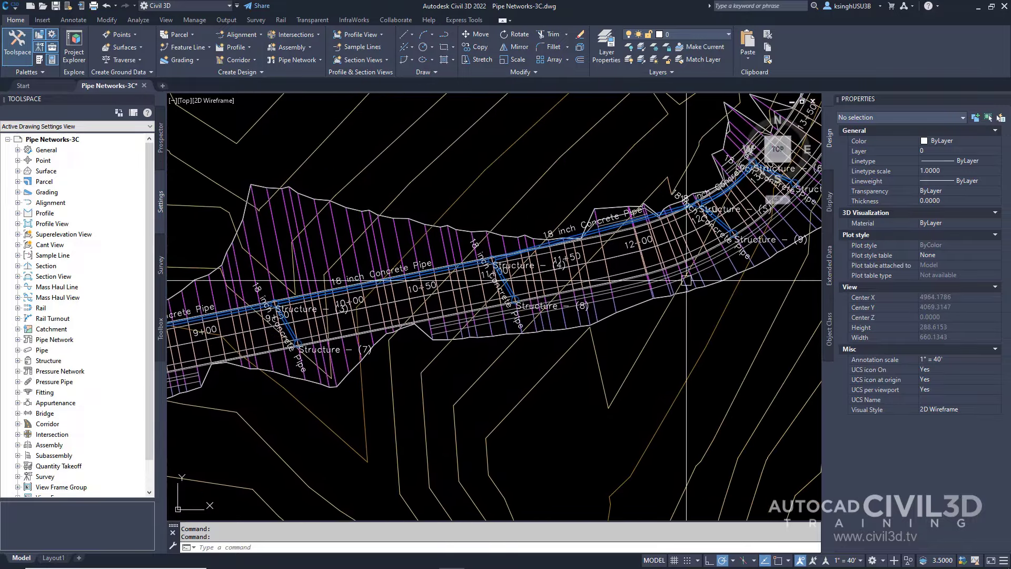
{"action": "scroll", "coordinate": [687, 280], "scroll_direction": "up", "scroll_amount": 4}
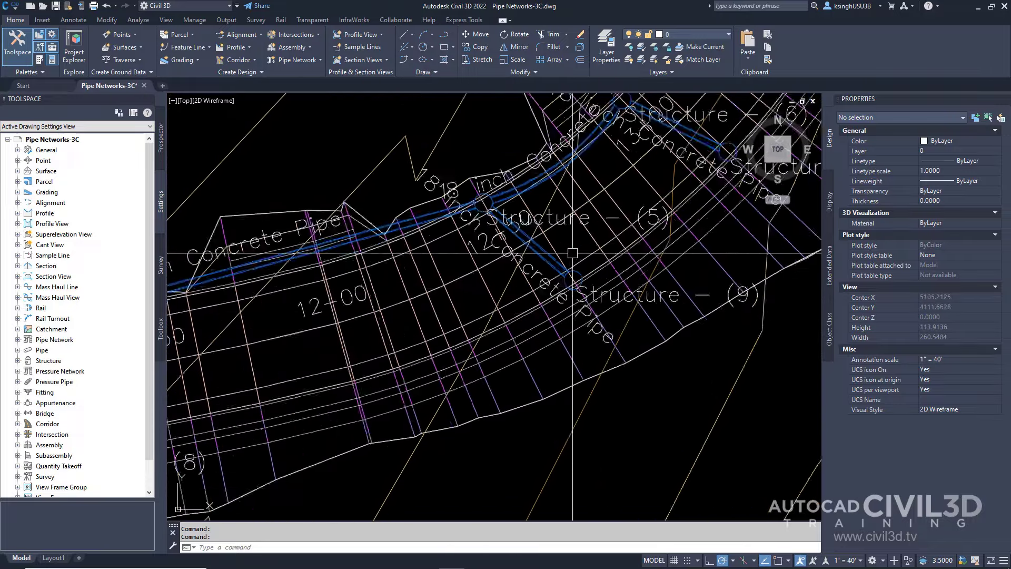
{"action": "scroll", "coordinate": [572, 252], "scroll_direction": "down", "scroll_amount": 2}
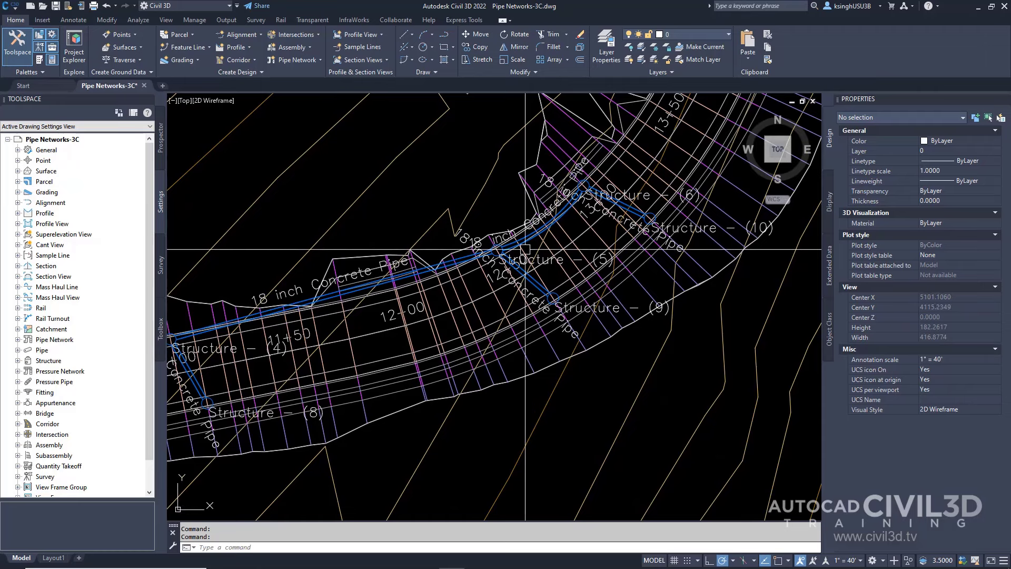
Create a sample line group on alignment ROAD1, keeping the default name, Standard styles and all listed data sources sampled.
{"action": "middle_click_drag", "start_coordinate": [525, 249], "coordinate": [493, 280]}
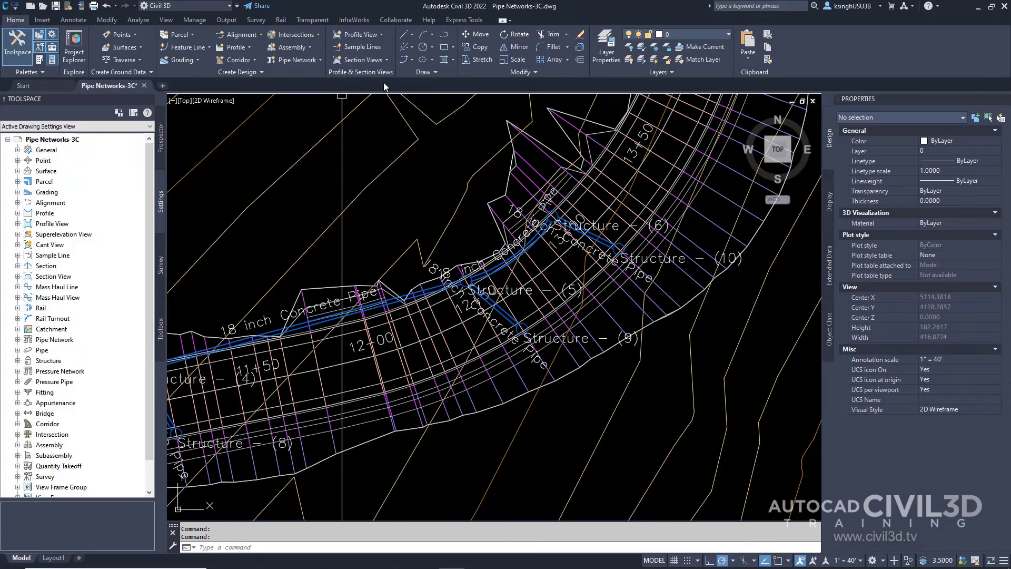
{"action": "left_click", "coordinate": [374, 49]}
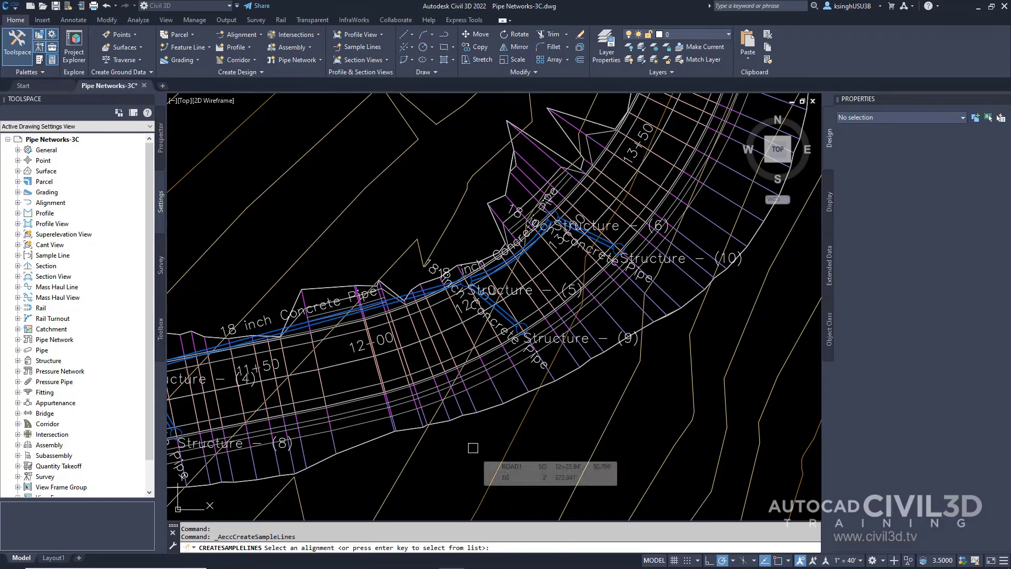
{"action": "key", "text": "Return"}
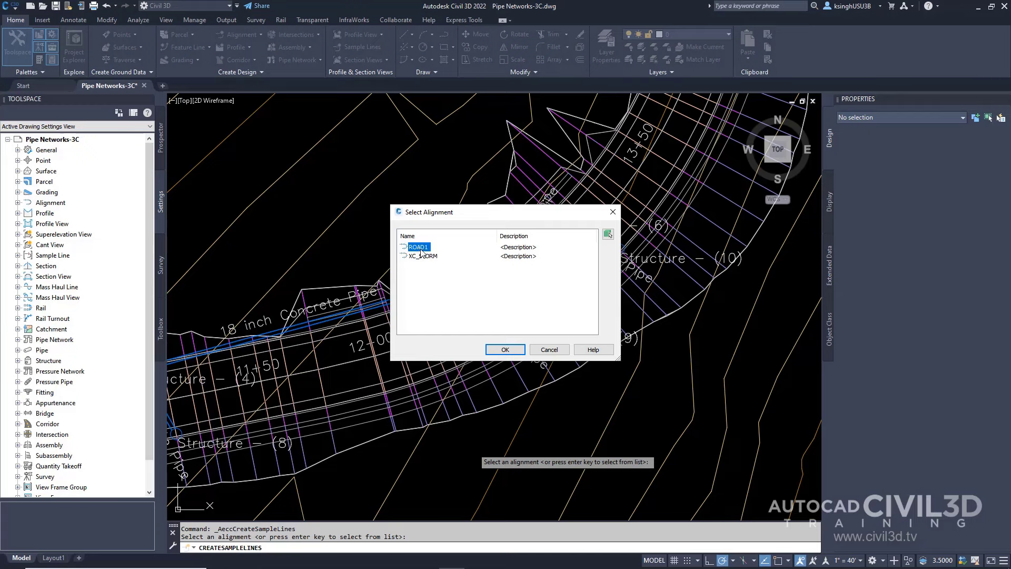
{"action": "left_click", "coordinate": [505, 350]}
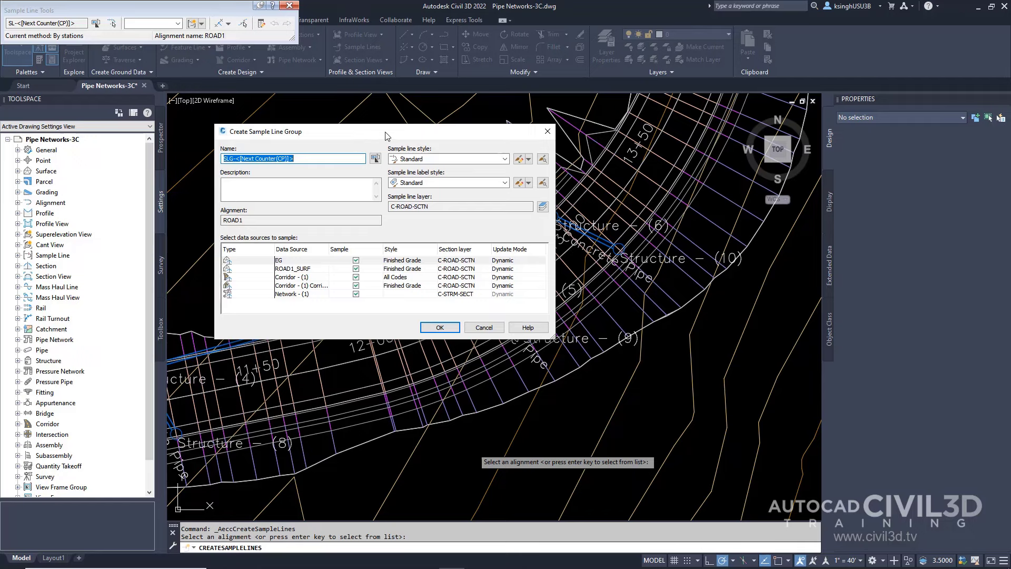
{"action": "left_click", "coordinate": [440, 328]}
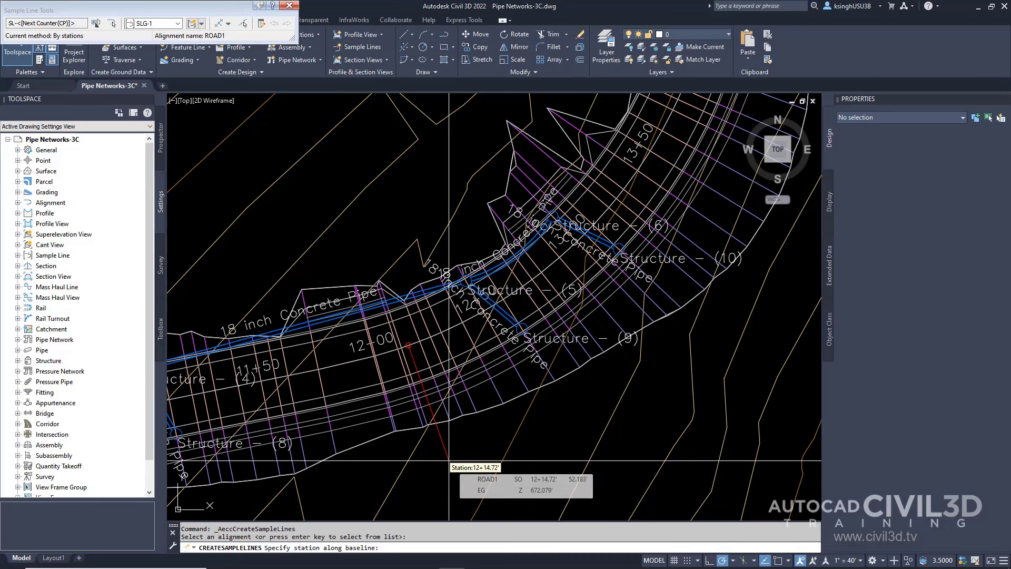
Add a sample line at station 1260 with left and right swath widths of 20 feet.
{"action": "type", "text": "1260"}
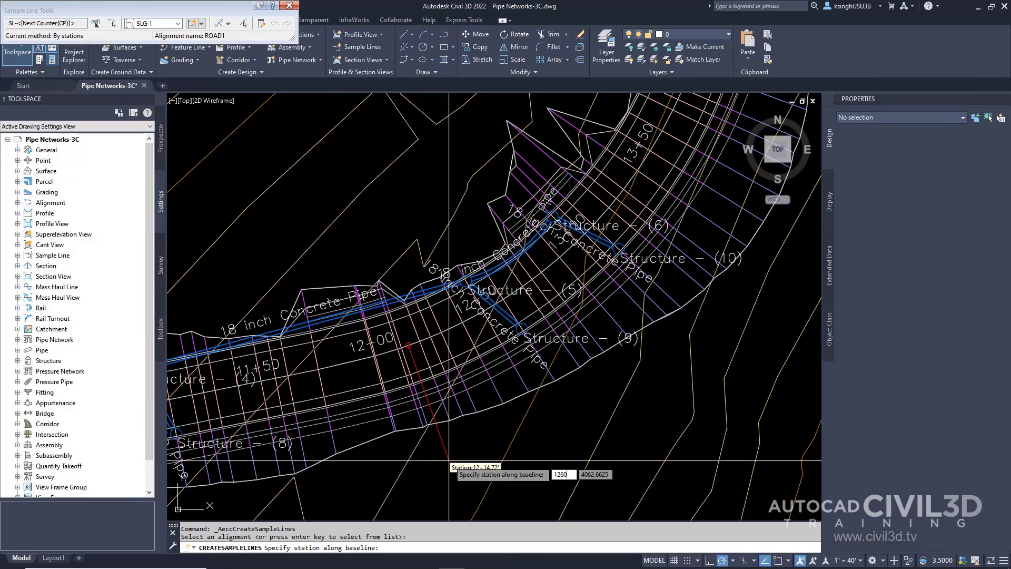
{"action": "key", "text": "Return"}
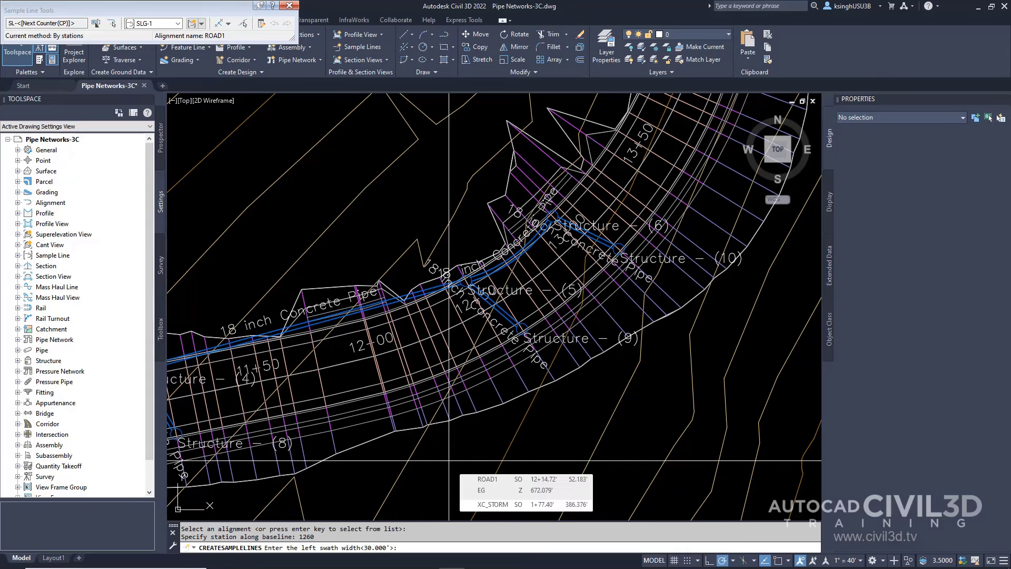
{"action": "type", "text": "20"}
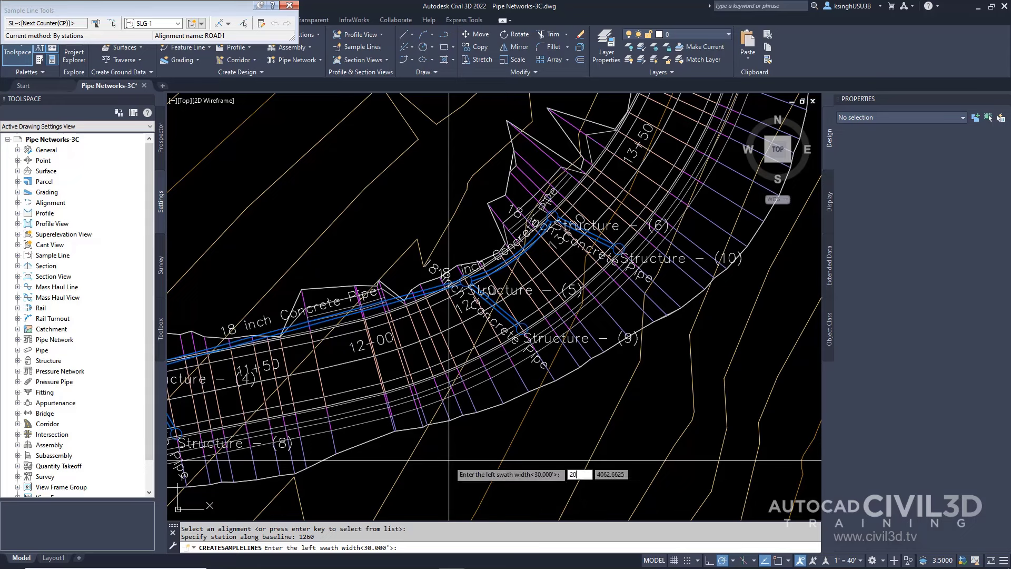
{"action": "key", "text": "Return"}
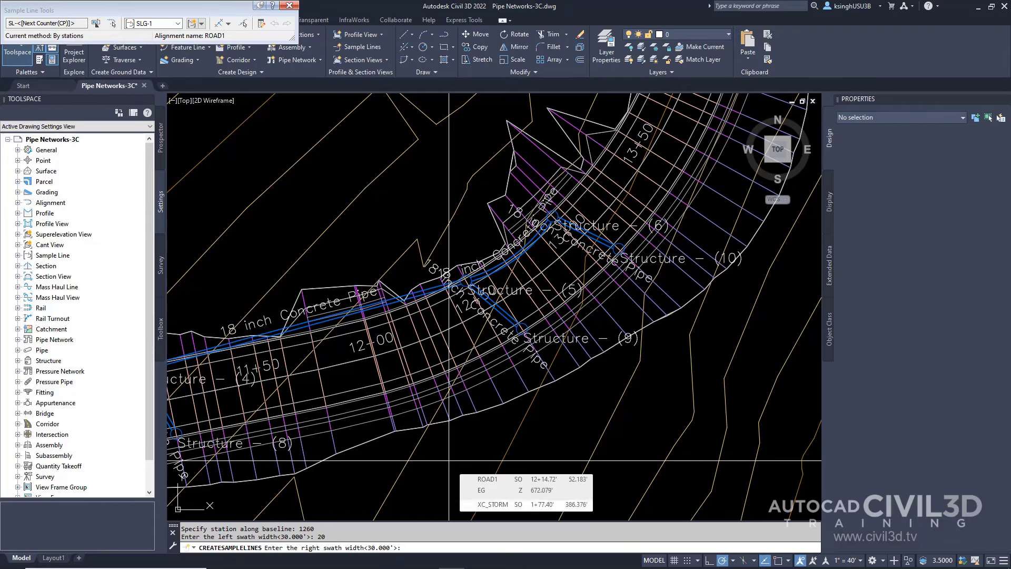
{"action": "type", "text": "20"}
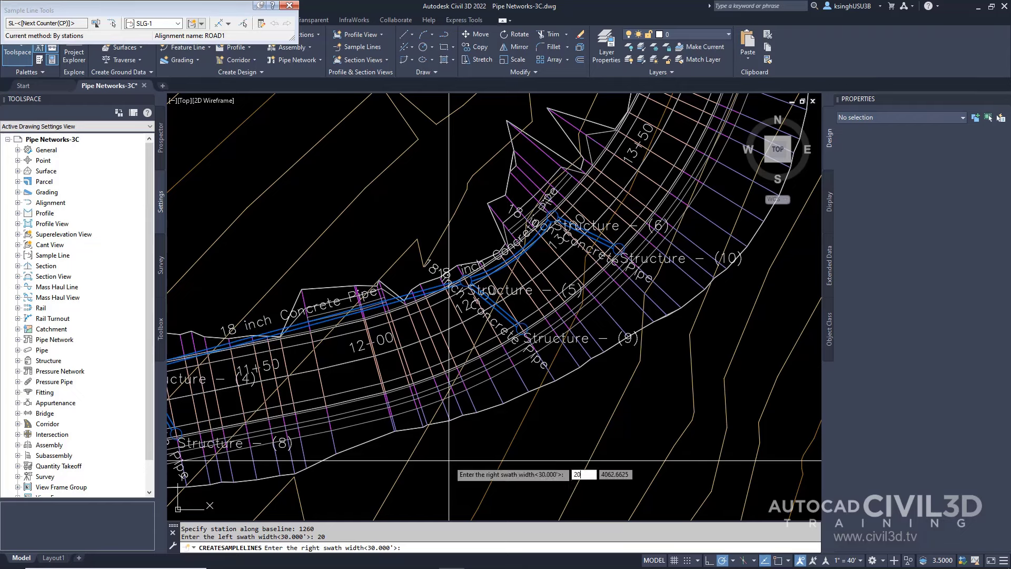
{"action": "key", "text": "Return"}
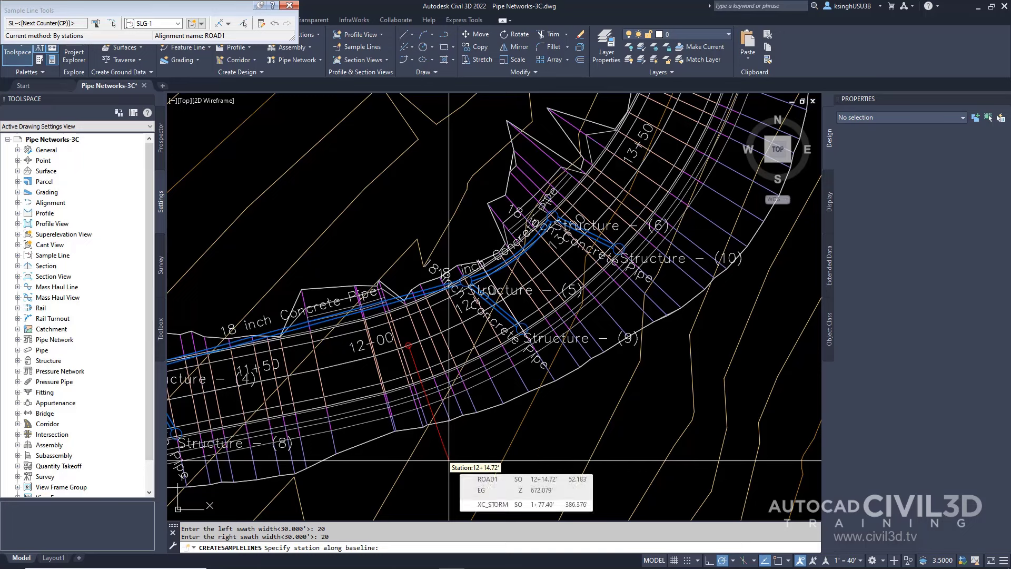
{"action": "key", "text": "Return"}
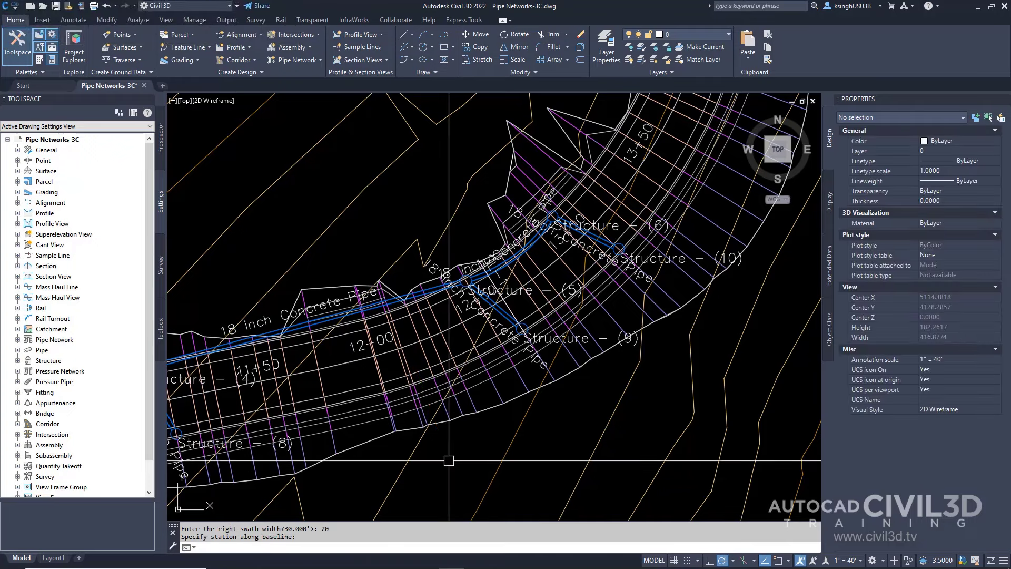
Inspect the new sample line in plan, checking where it crosses the pipes and structures near Structure - (5) and Structure - (9).
{"action": "scroll", "coordinate": [516, 320], "scroll_direction": "up", "scroll_amount": 4}
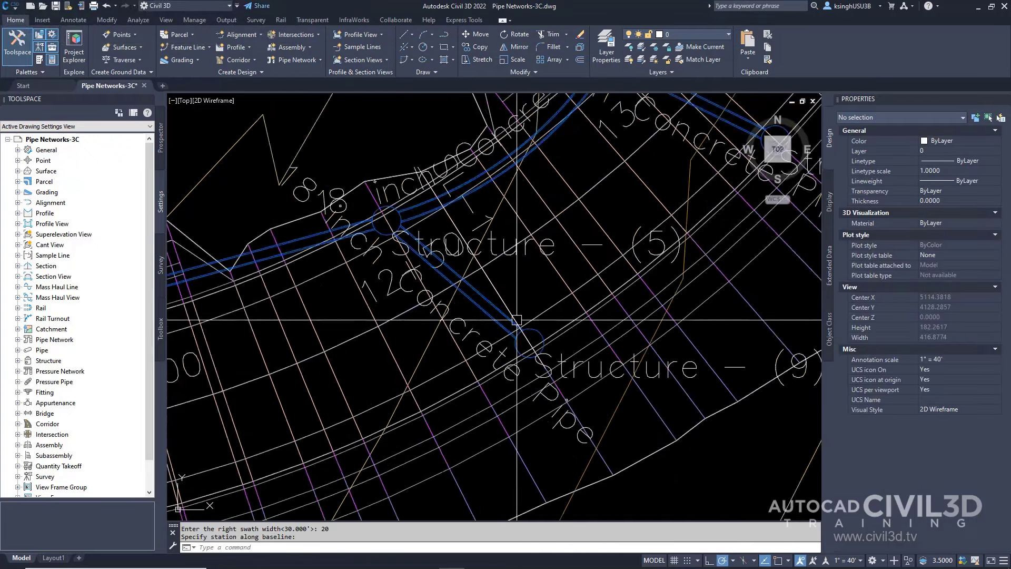
{"action": "scroll", "coordinate": [517, 320], "scroll_direction": "up", "scroll_amount": 3}
{"action": "left_click", "coordinate": [517, 364]}
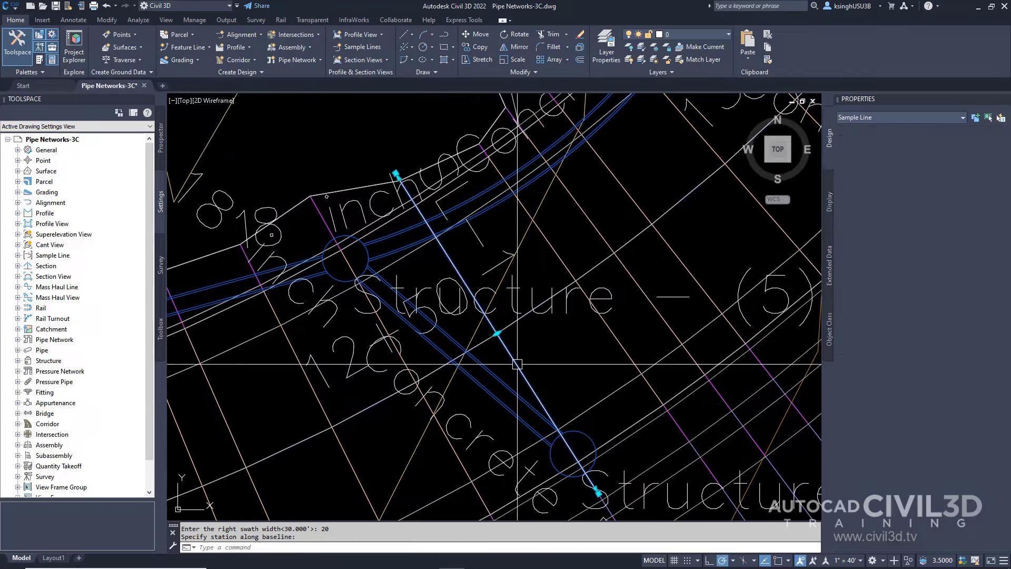
{"action": "scroll", "coordinate": [517, 364], "scroll_direction": "down", "scroll_amount": 3}
{"action": "scroll", "coordinate": [525, 323], "scroll_direction": "up", "scroll_amount": 1}
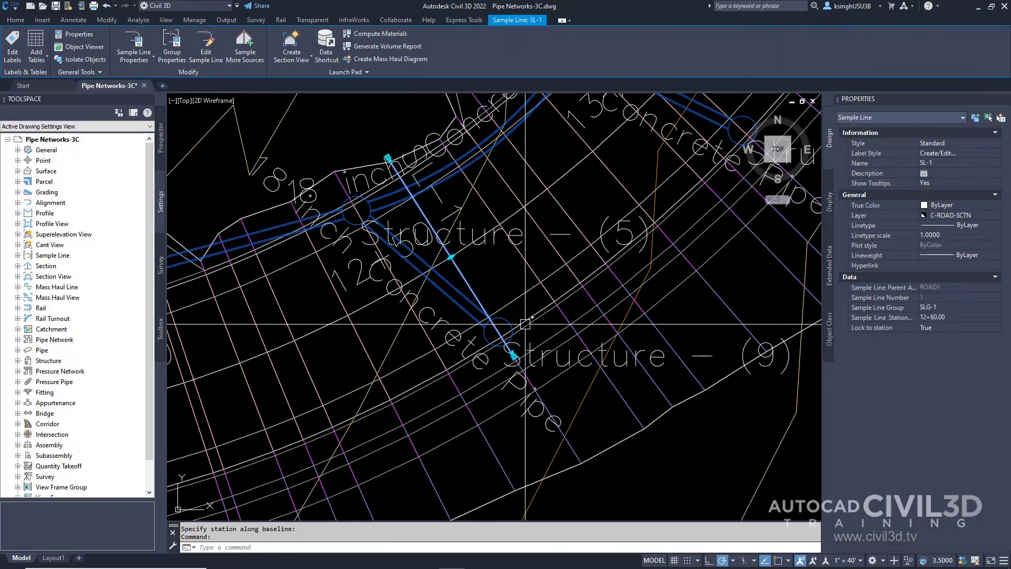
{"action": "middle_click_drag", "start_coordinate": [525, 323], "coordinate": [520, 345]}
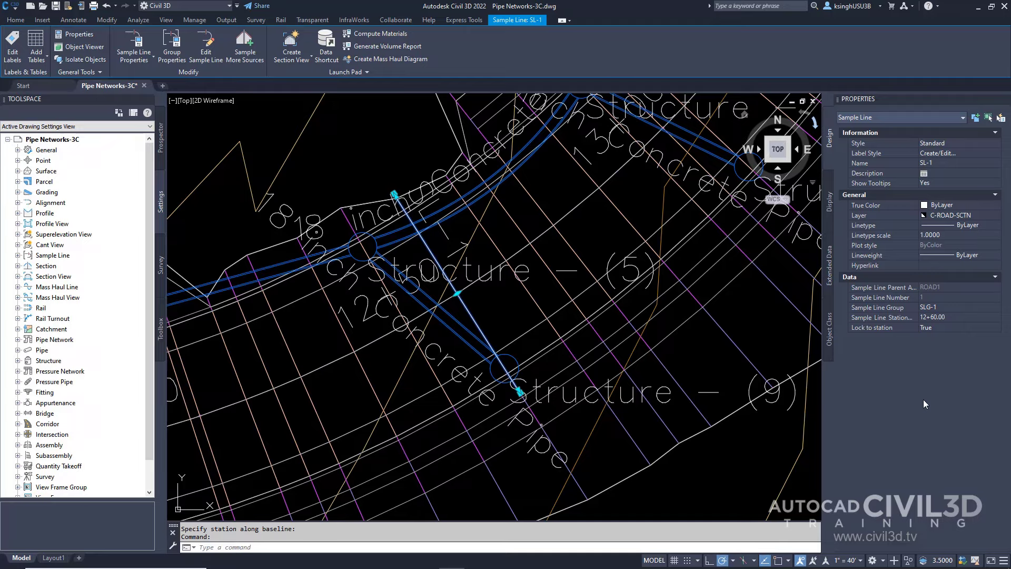
{"action": "scroll", "coordinate": [585, 317], "scroll_direction": "down", "scroll_amount": 8}
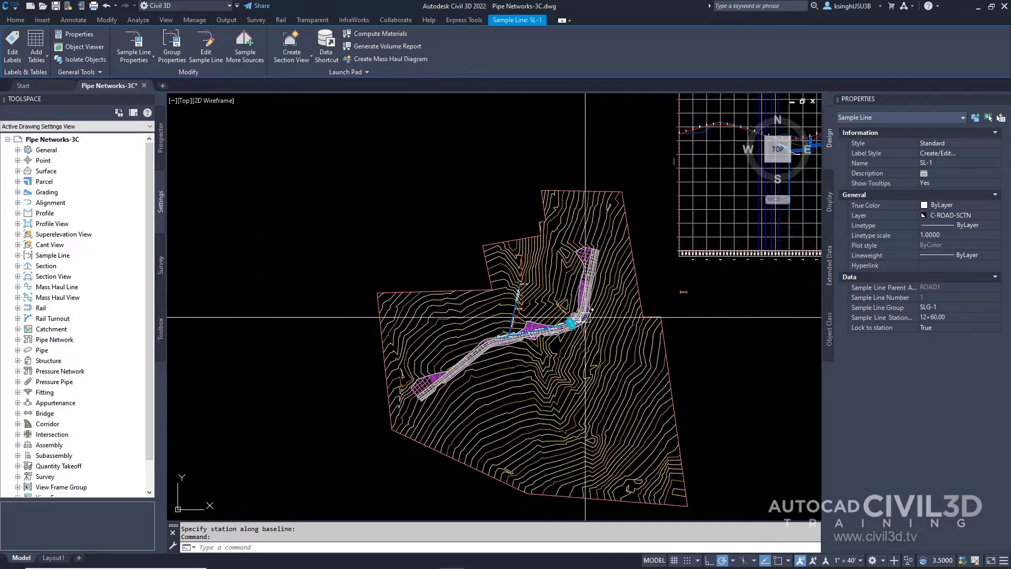
{"action": "middle_click_drag", "start_coordinate": [585, 317], "coordinate": [470, 338]}
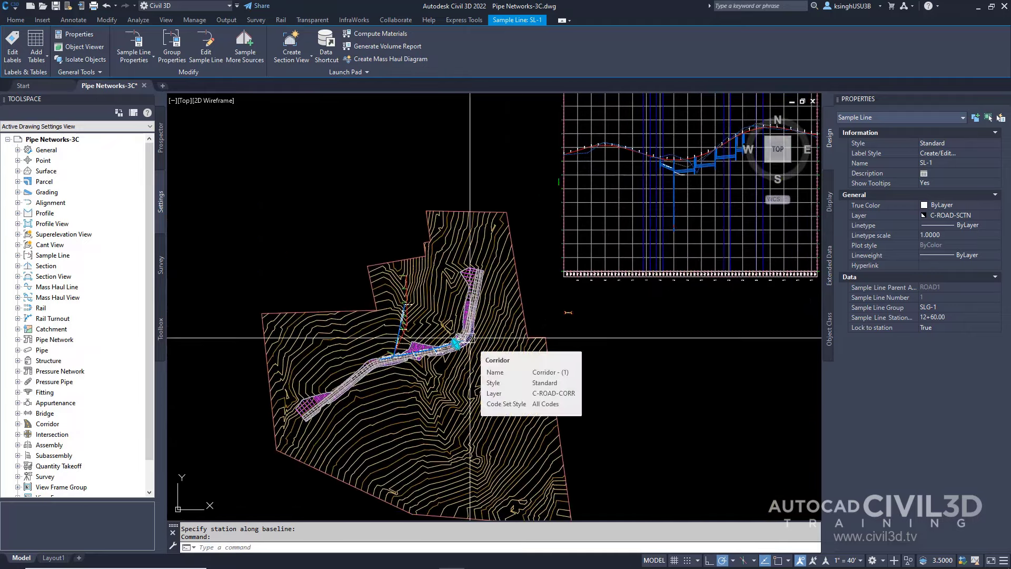
{"action": "key", "text": "Escape"}
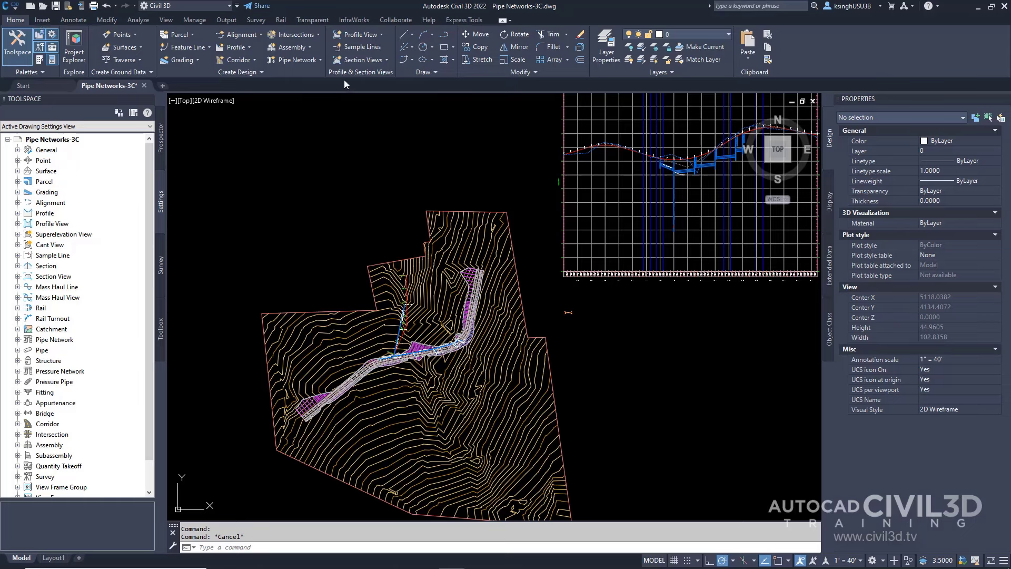
Start a single section view for sample line SL-1 on ROAD1 and set the ROAD1_SURF label set to No Labels.
{"action": "left_click", "coordinate": [386, 60]}
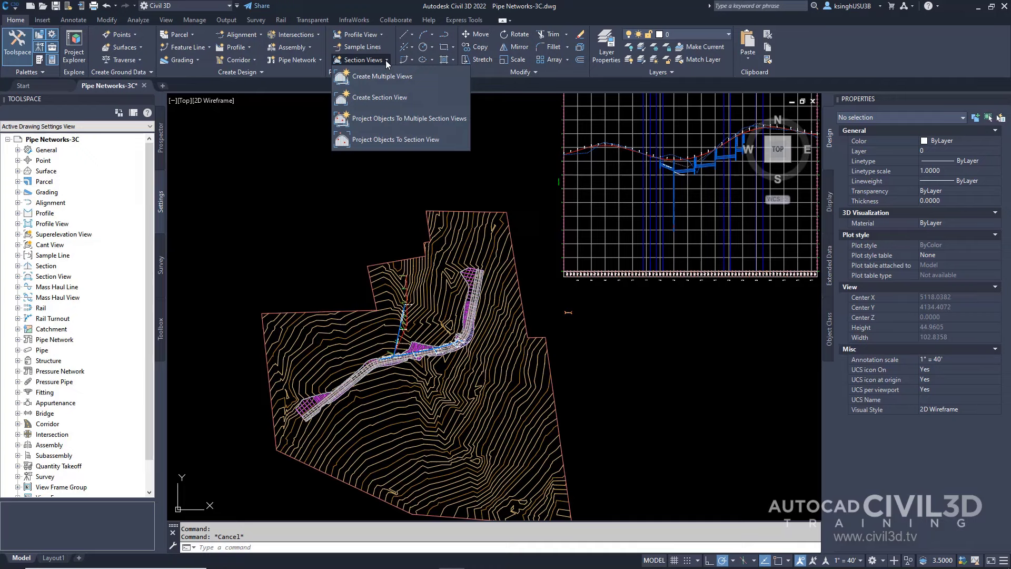
{"action": "left_click", "coordinate": [410, 99]}
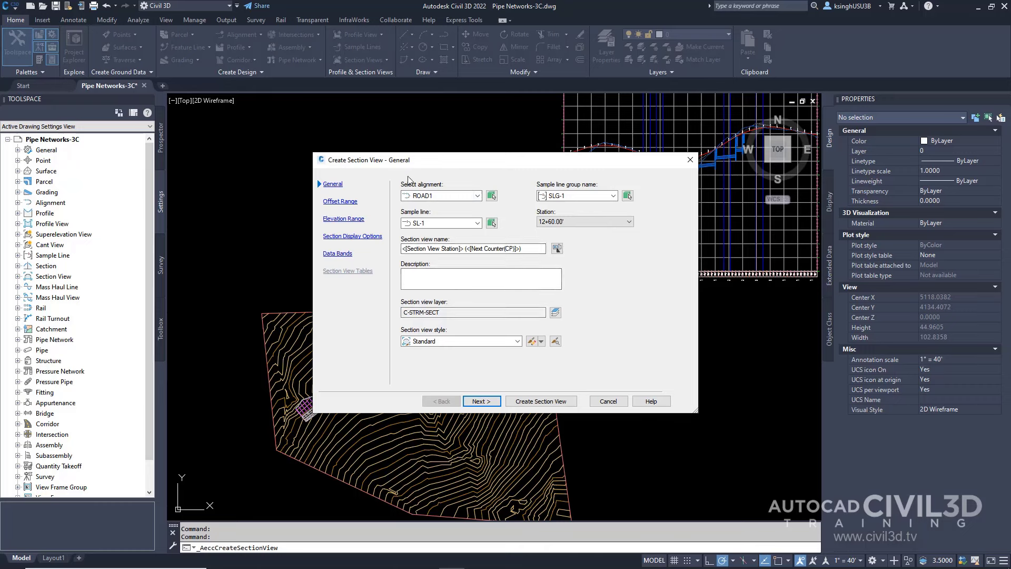
{"action": "left_click", "coordinate": [373, 242]}
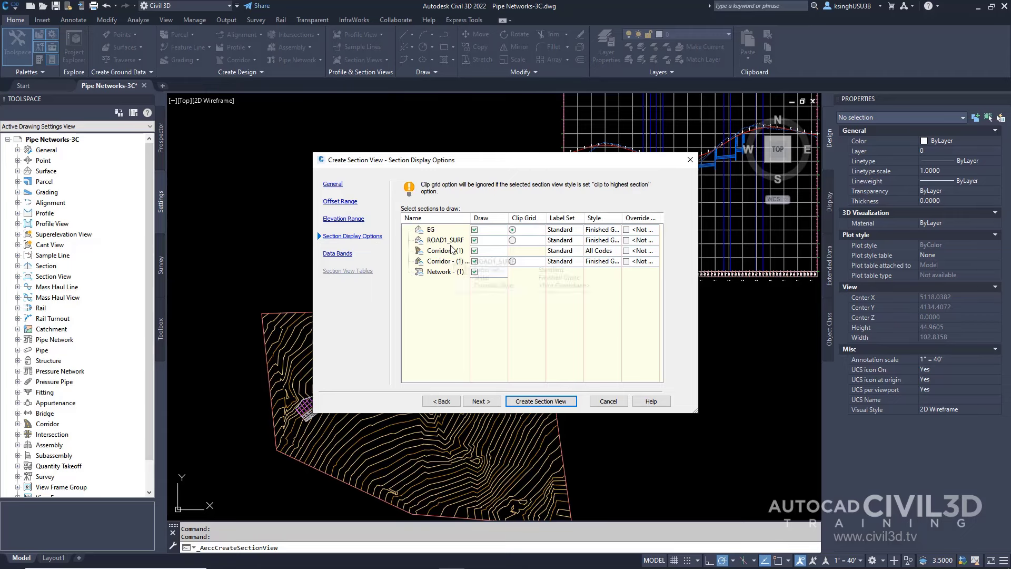
{"action": "left_click", "coordinate": [573, 241]}
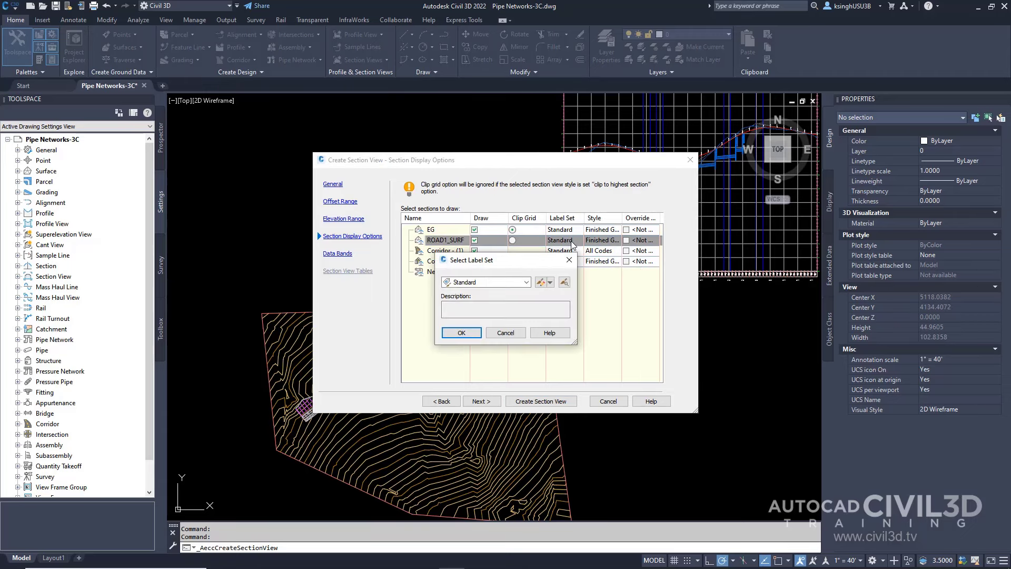
{"action": "left_click", "coordinate": [527, 283]}
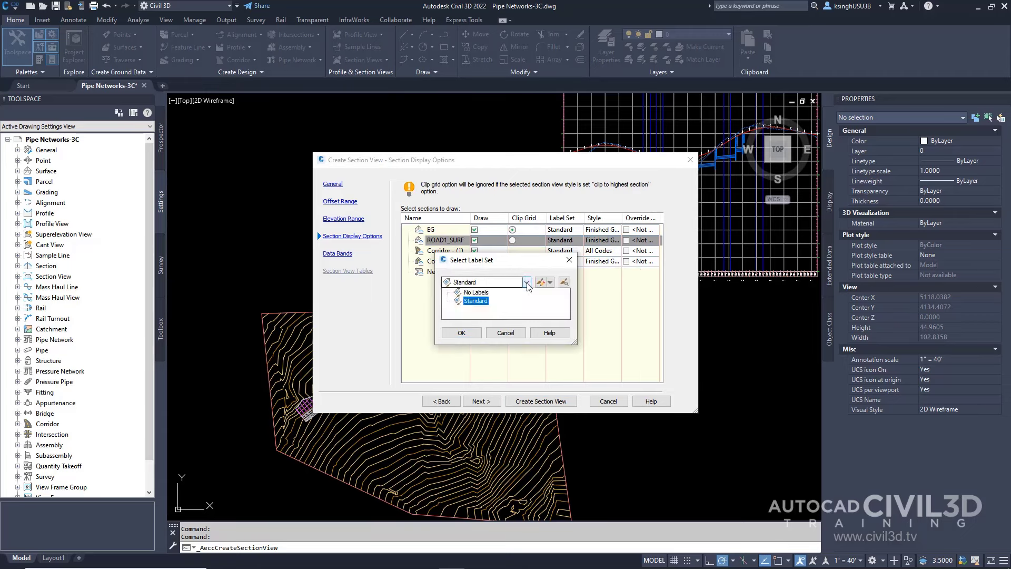
{"action": "left_click", "coordinate": [476, 293]}
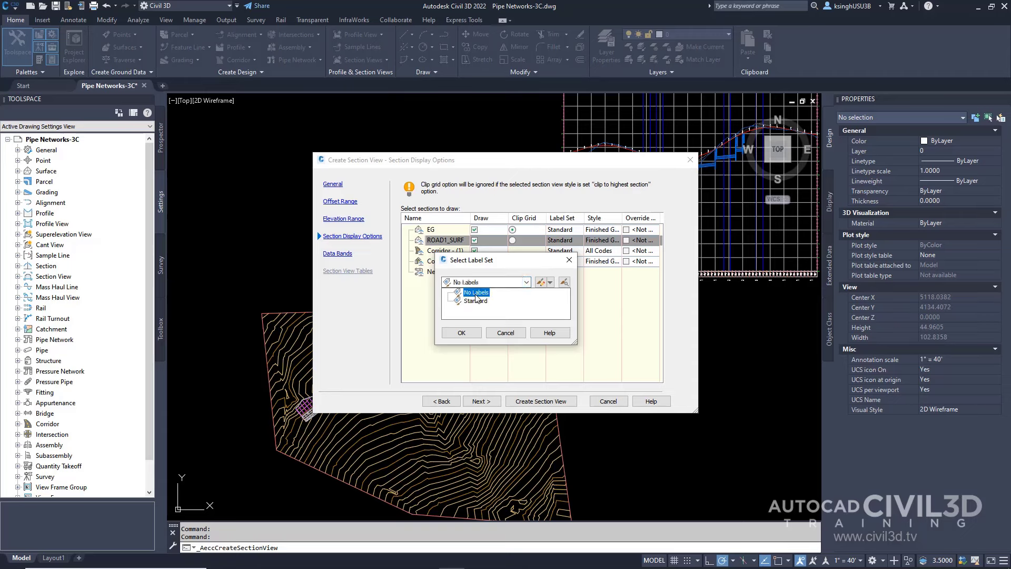
{"action": "left_click", "coordinate": [476, 294]}
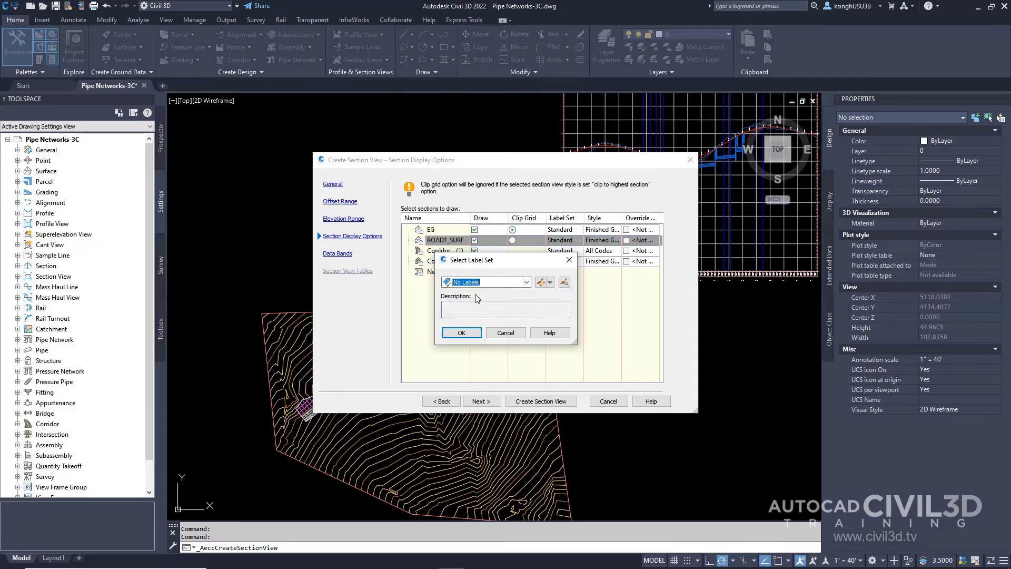
{"action": "left_click", "coordinate": [461, 334]}
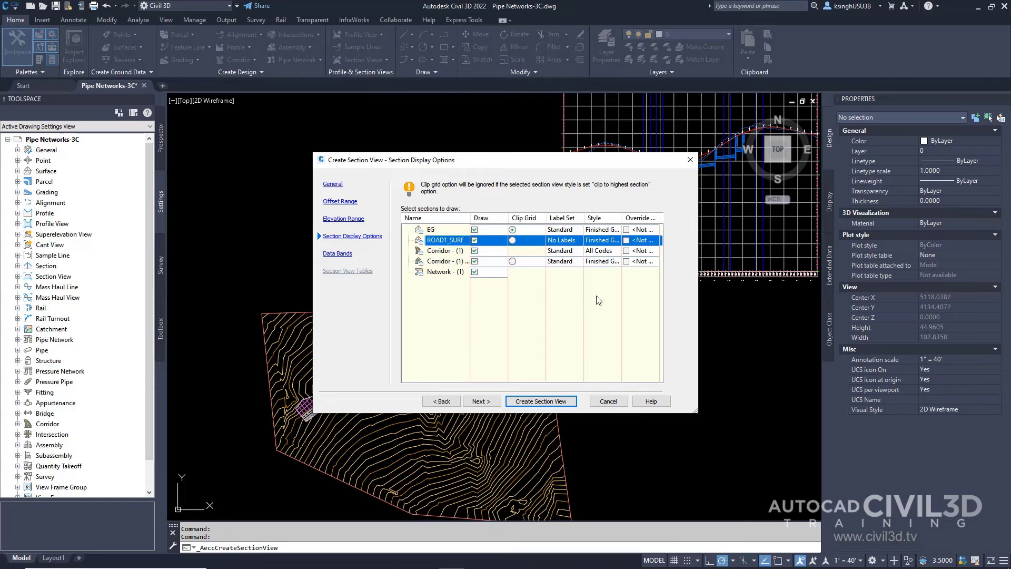
Set the label set of the EG surface section to No Labels.
{"action": "left_click", "coordinate": [568, 232]}
{"action": "left_click", "coordinate": [488, 282]}
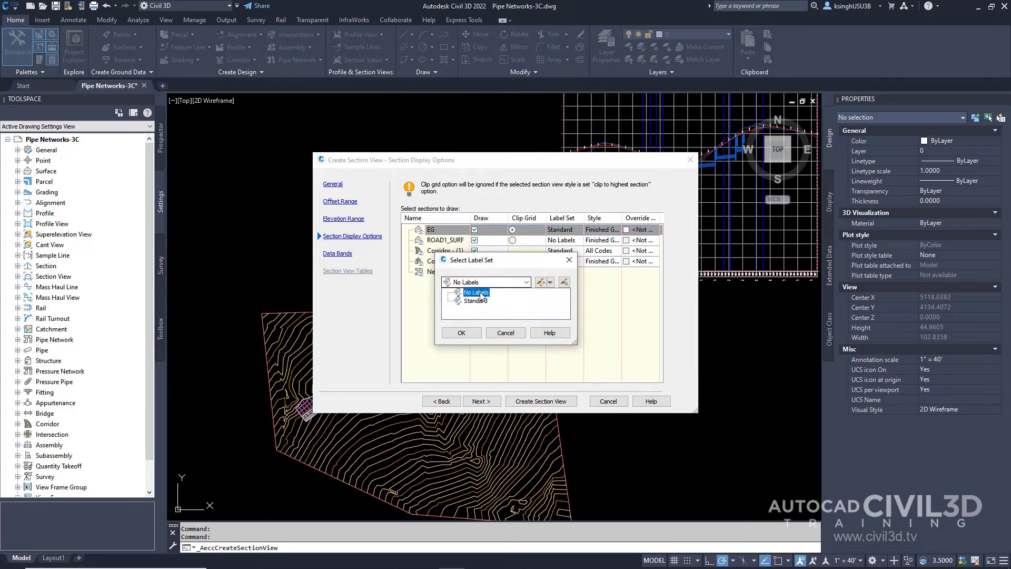
{"action": "left_click", "coordinate": [481, 295]}
{"action": "left_click", "coordinate": [460, 332]}
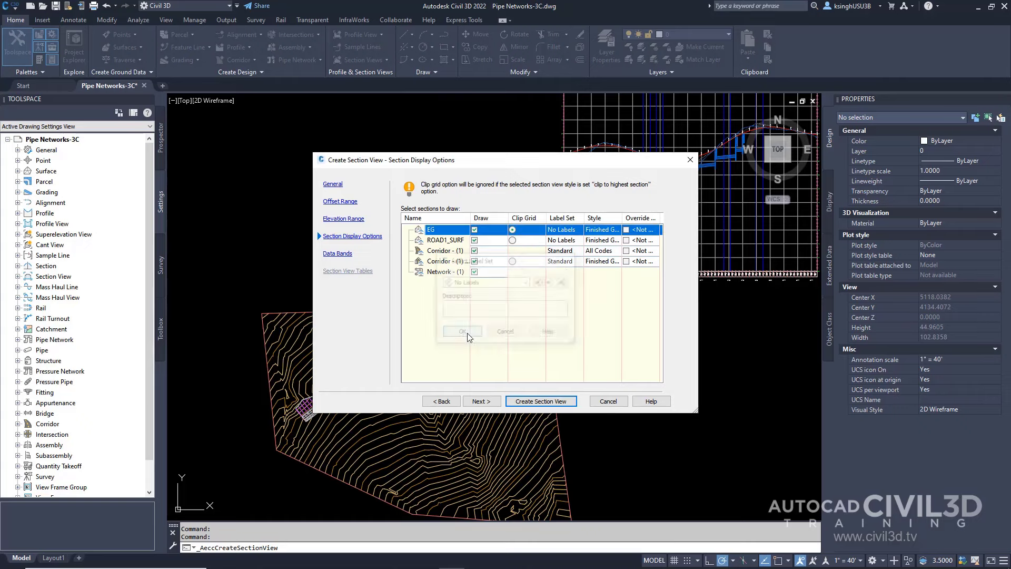
Set the label sets of Corridor - (1) and its corridor surface to No Labels.
{"action": "left_click", "coordinate": [566, 251]}
{"action": "left_click", "coordinate": [526, 282]}
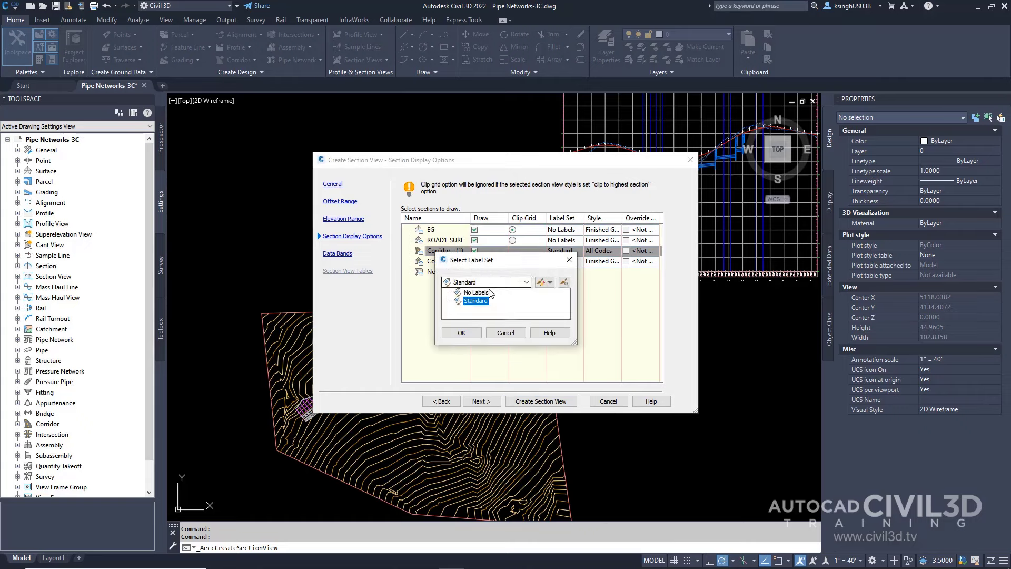
{"action": "left_click", "coordinate": [477, 293]}
{"action": "left_click", "coordinate": [465, 332]}
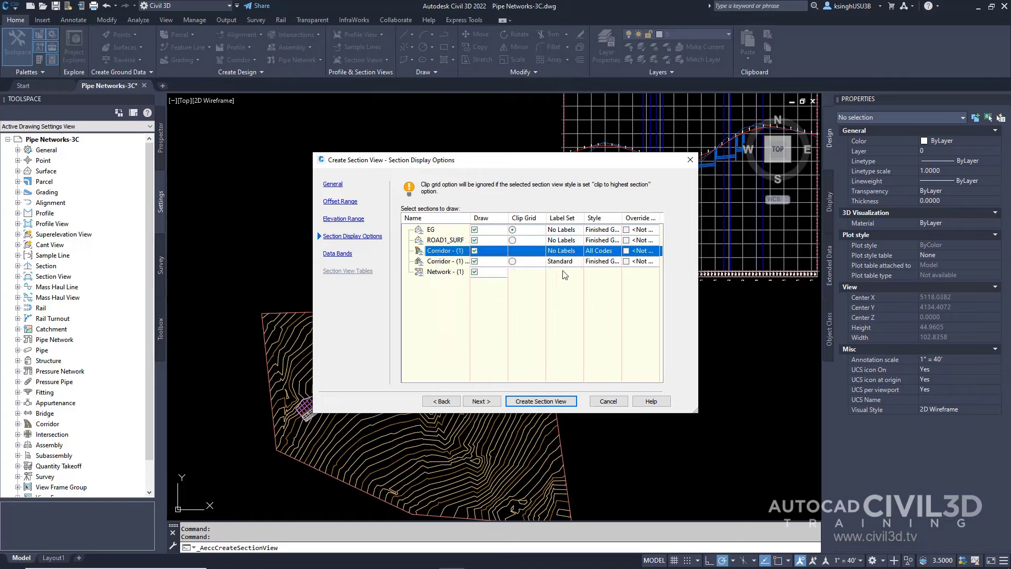
{"action": "left_click", "coordinate": [570, 261]}
{"action": "left_click", "coordinate": [526, 282]}
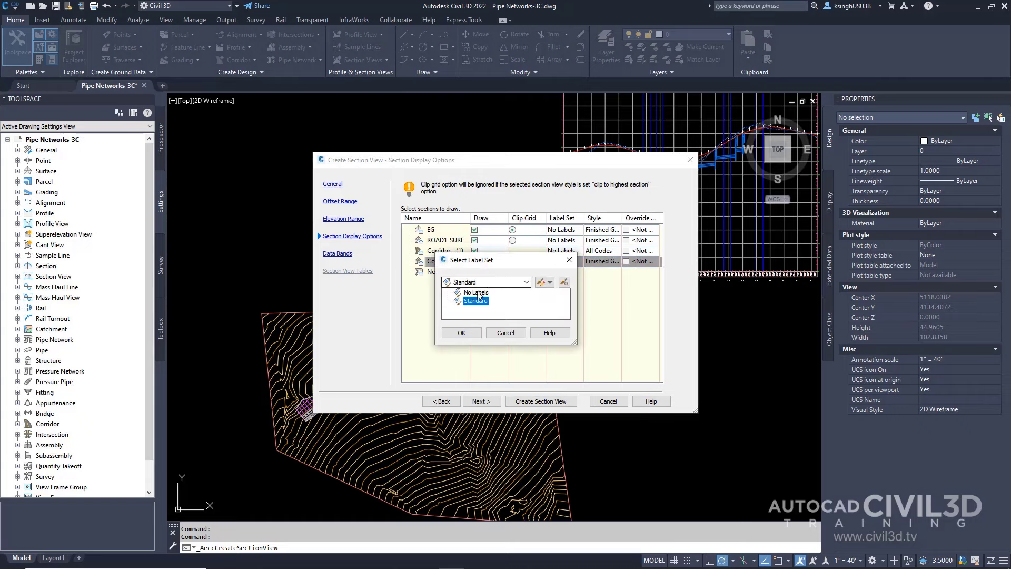
{"action": "left_click", "coordinate": [477, 294]}
{"action": "left_click", "coordinate": [461, 332]}
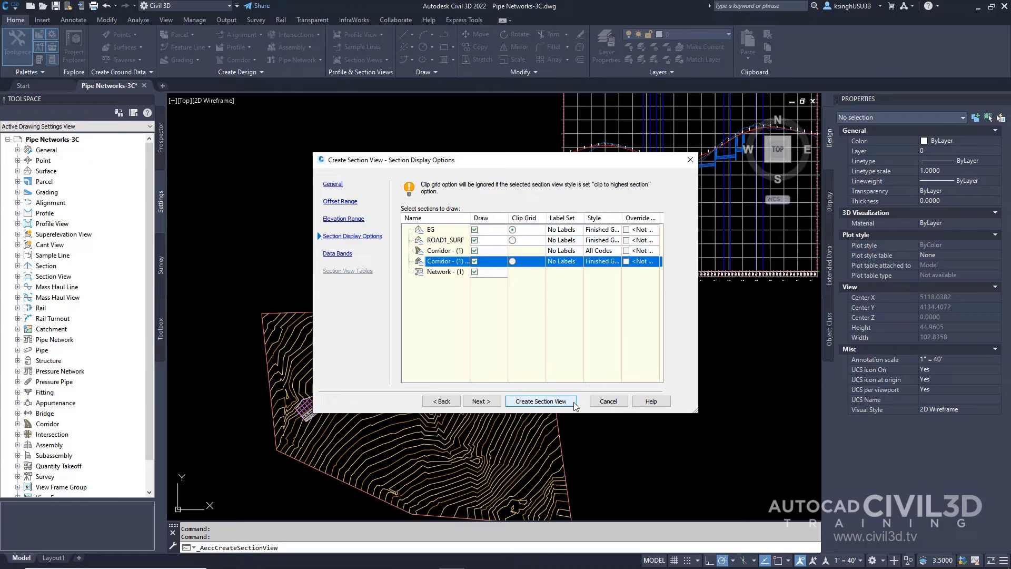
Create the section view with all listed sections drawn, placing its origin in the empty space above and to the right of the profile view.
{"action": "left_click", "coordinate": [542, 401]}
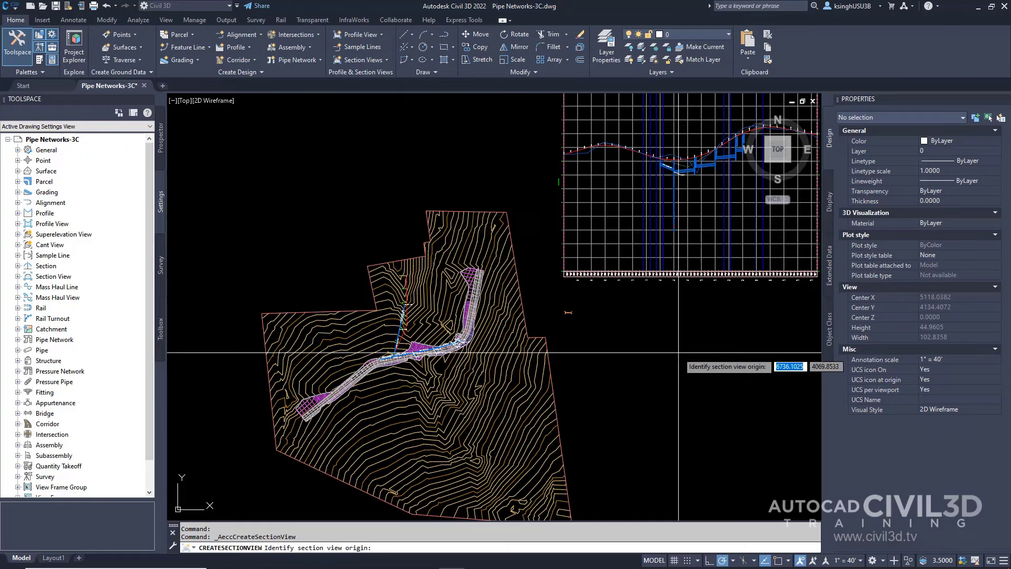
{"action": "scroll", "coordinate": [654, 349], "scroll_direction": "down", "scroll_amount": 5}
{"action": "middle_click_drag", "start_coordinate": [641, 319], "coordinate": [522, 370]}
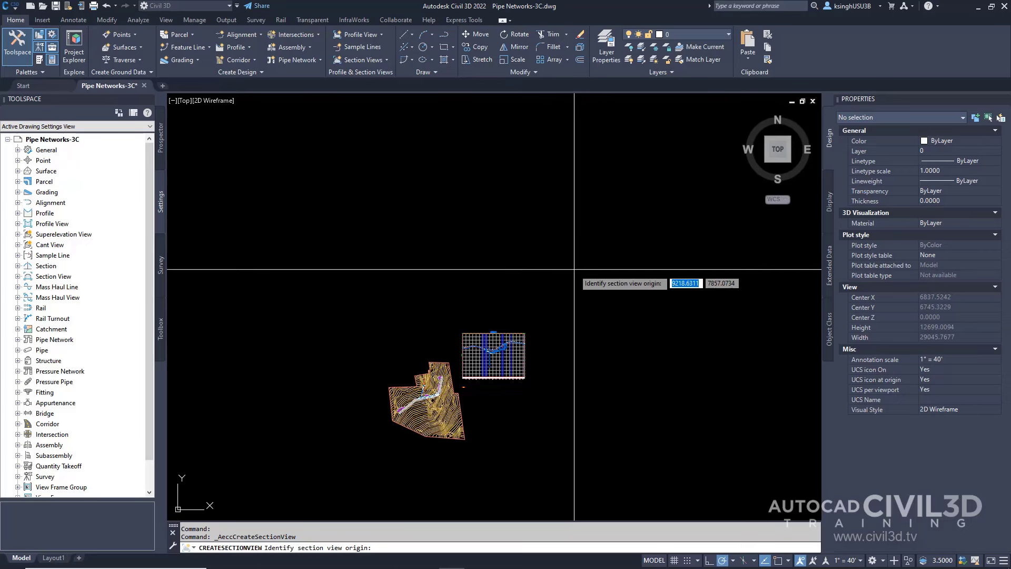
{"action": "left_click", "coordinate": [574, 269]}
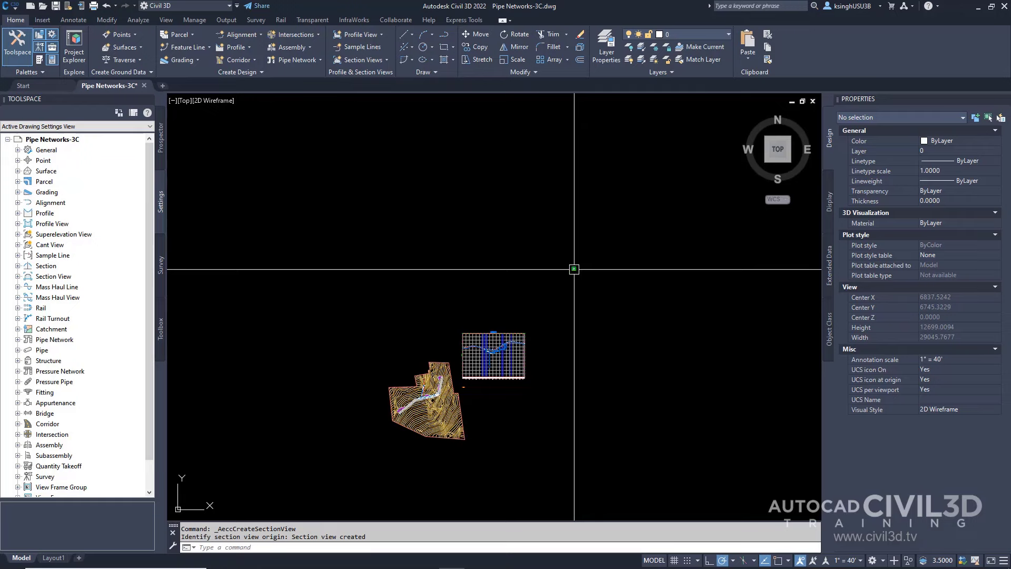
Examine the 12+60.00 section view, checking how the Network - (1) pipe and structure are drawn below the road corridor.
{"action": "scroll", "coordinate": [574, 269], "scroll_direction": "up", "scroll_amount": 15}
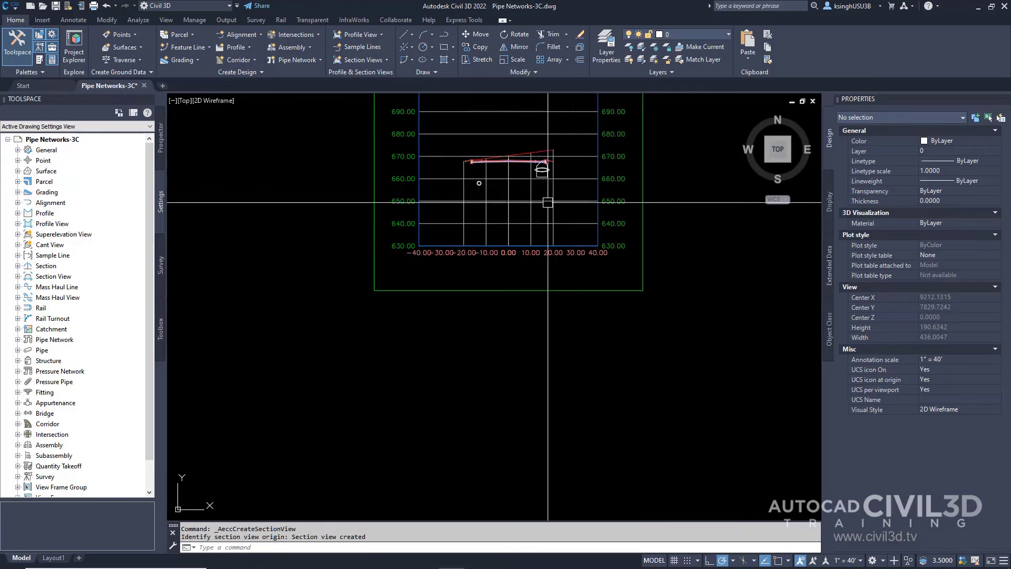
{"action": "scroll", "coordinate": [547, 202], "scroll_direction": "up", "scroll_amount": 3}
{"action": "middle_click_drag", "start_coordinate": [582, 276], "coordinate": [556, 327]}
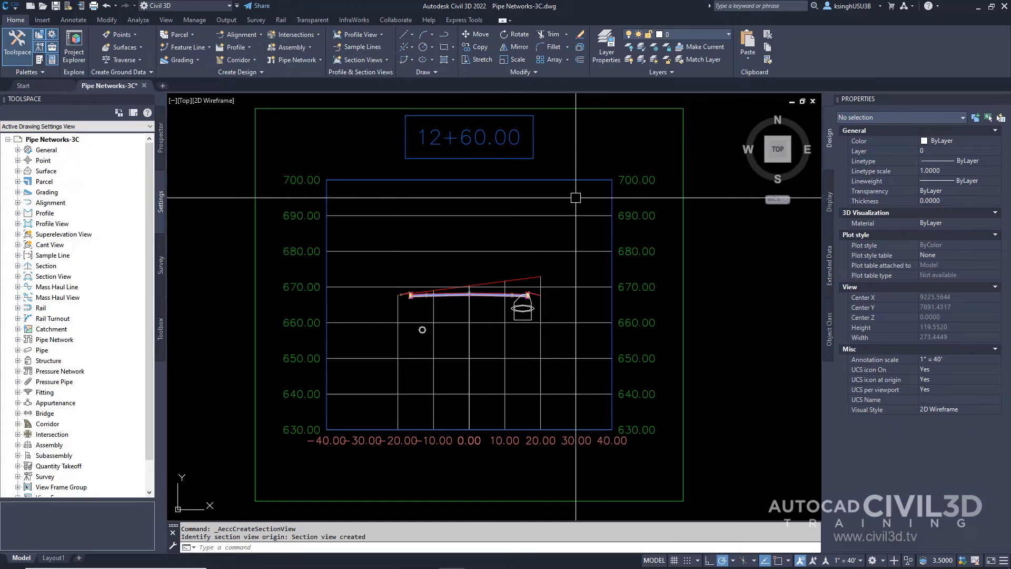
{"action": "scroll", "coordinate": [496, 354], "scroll_direction": "up", "scroll_amount": 5}
{"action": "scroll", "coordinate": [484, 319], "scroll_direction": "down", "scroll_amount": 2}
{"action": "middle_click_drag", "start_coordinate": [484, 319], "coordinate": [510, 348]}
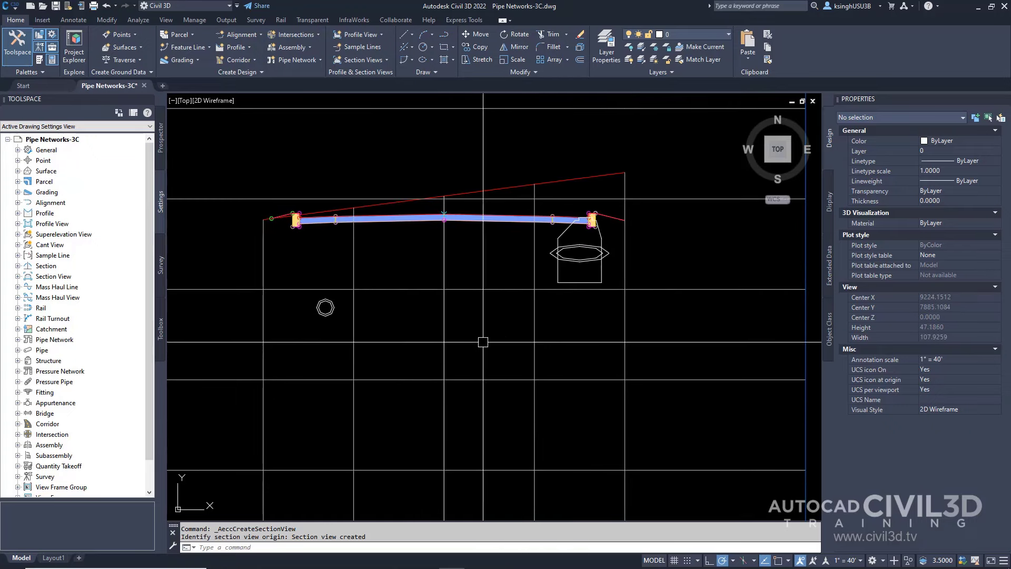
{"action": "left_click", "coordinate": [444, 219]}
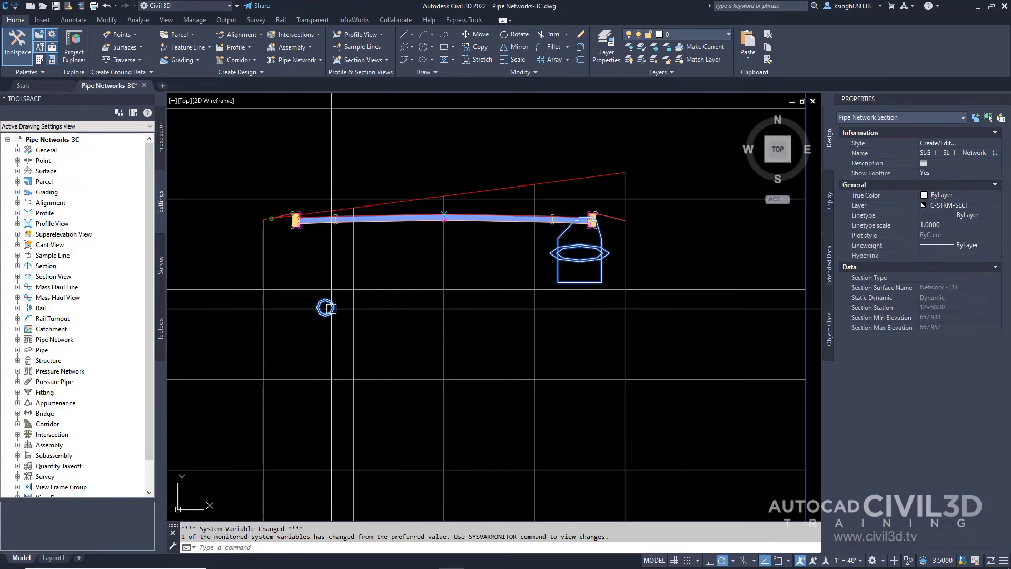
{"action": "scroll", "coordinate": [493, 269], "scroll_direction": "down", "scroll_amount": 2}
{"action": "scroll", "coordinate": [499, 313], "scroll_direction": "up", "scroll_amount": 2}
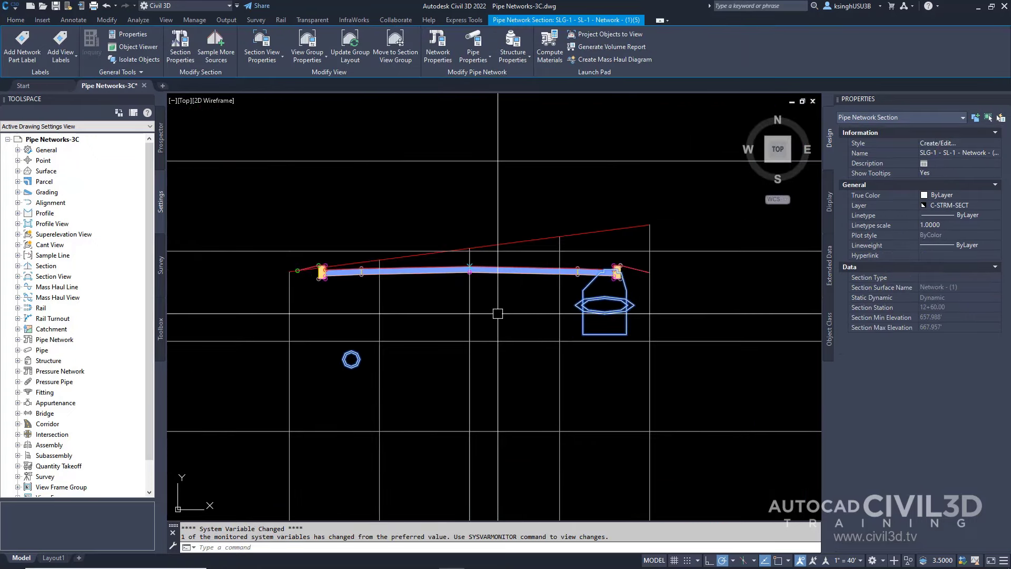
{"action": "key", "text": "Escape"}
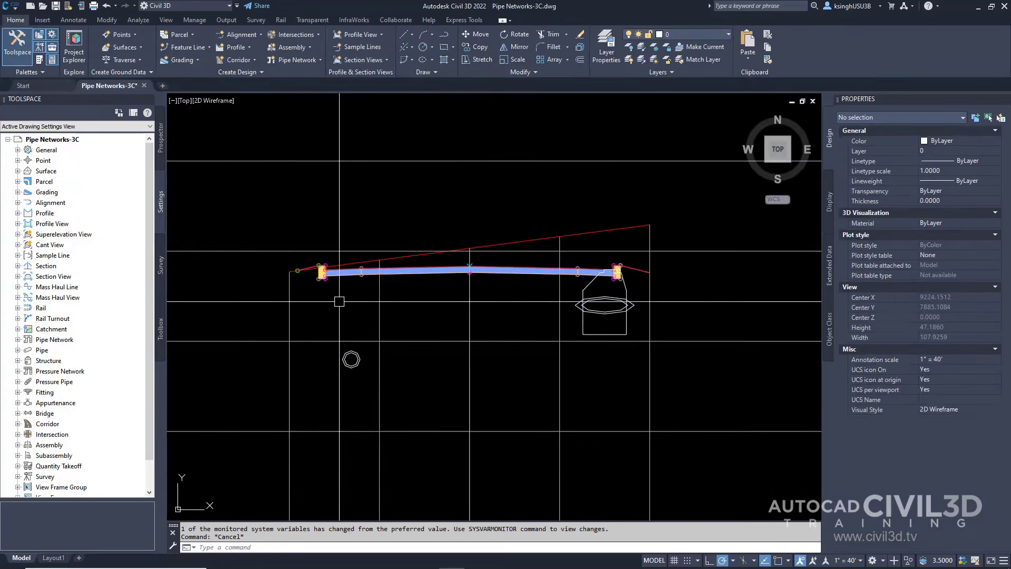
Add a dynamic structure table for Network - (1) in the Standard style, placing it in the empty space beside the profile view.
{"action": "scroll", "coordinate": [591, 283], "scroll_direction": "down", "scroll_amount": 4}
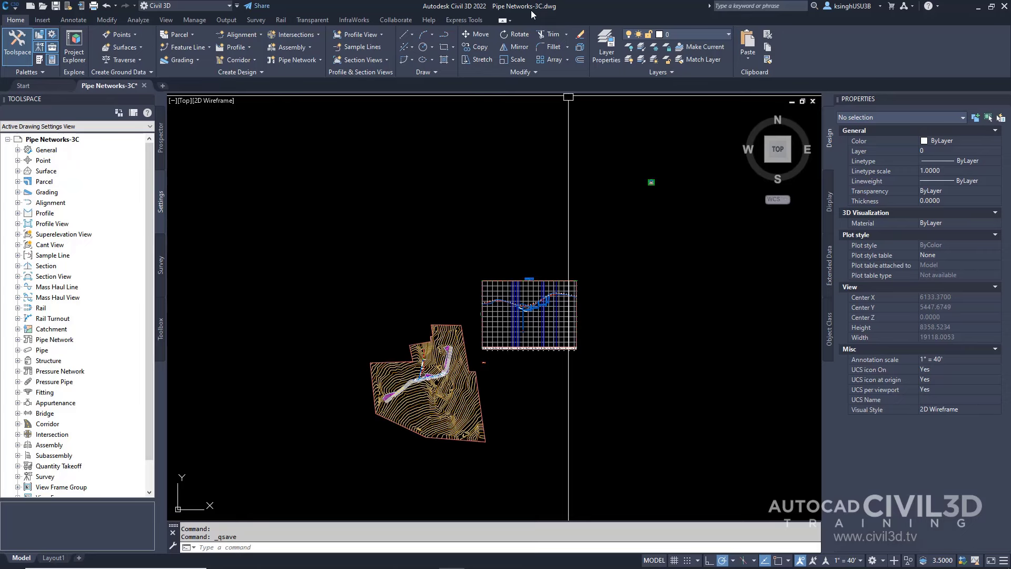
{"action": "left_click", "coordinate": [75, 20]}
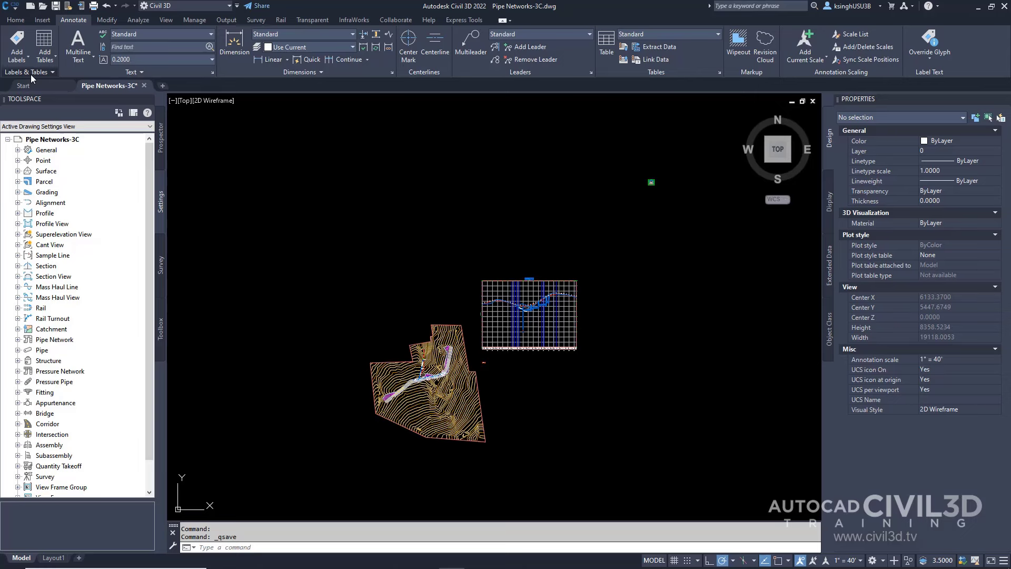
{"action": "left_click", "coordinate": [47, 40]}
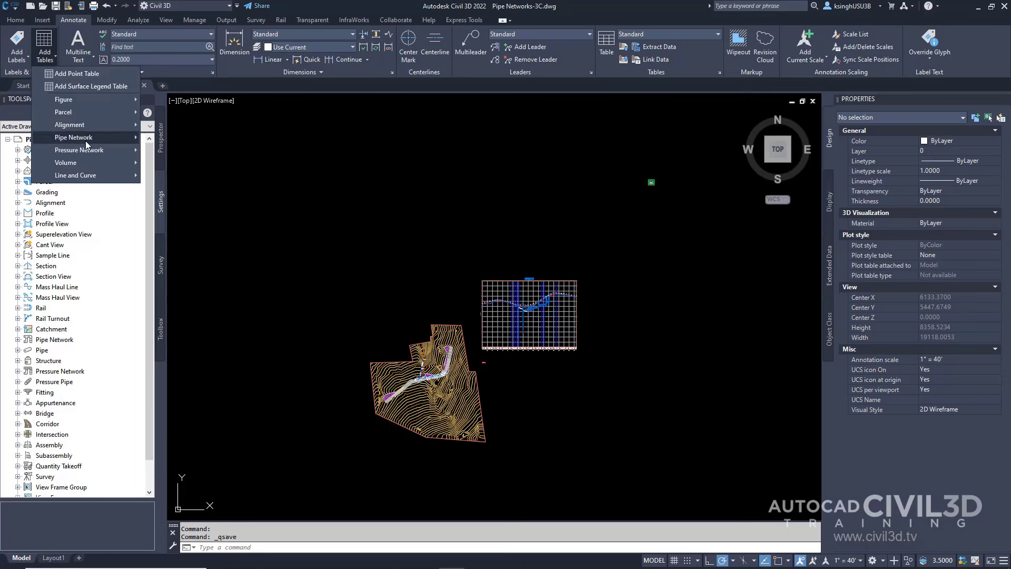
{"action": "mouse_move", "coordinate": [85, 142]}
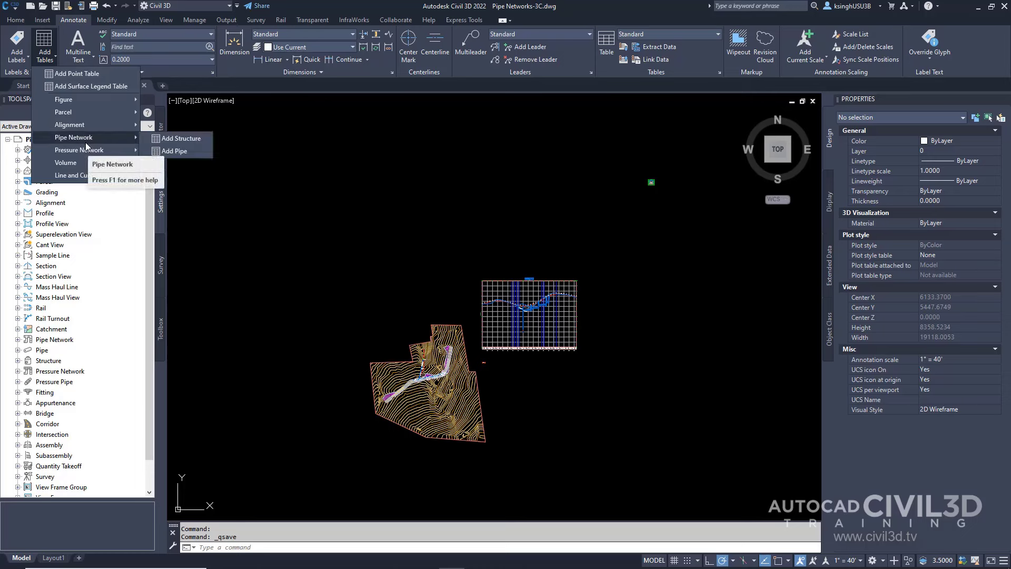
{"action": "left_click", "coordinate": [191, 140]}
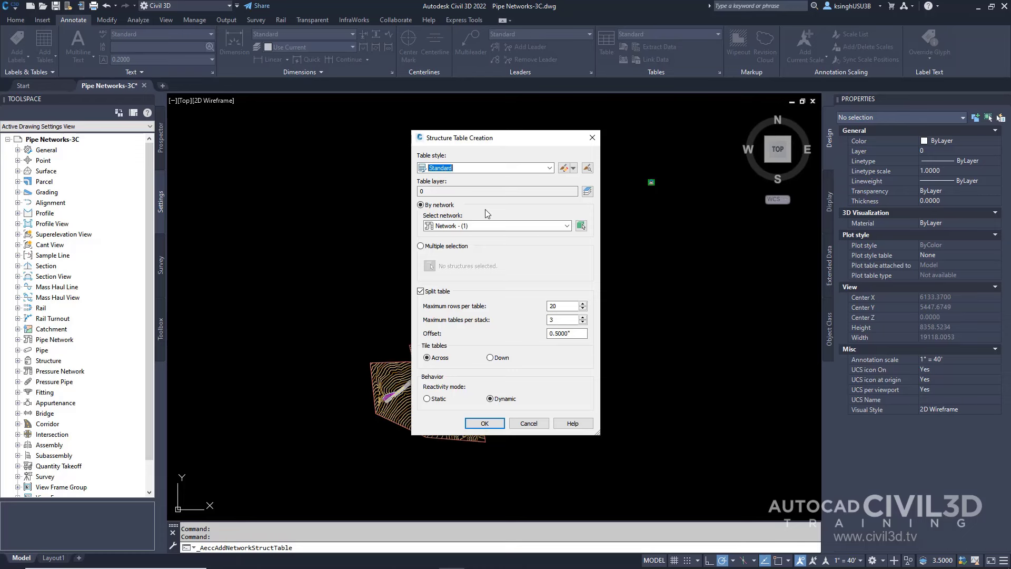
{"action": "left_click", "coordinate": [485, 423]}
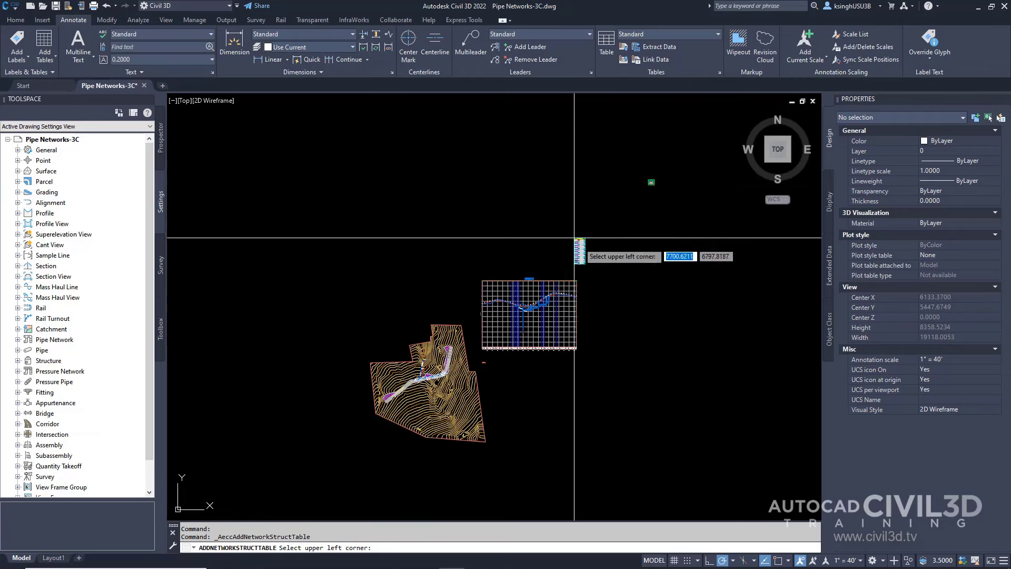
{"action": "middle_click_drag", "start_coordinate": [606, 256], "coordinate": [476, 213]}
{"action": "scroll", "coordinate": [506, 248], "scroll_direction": "up", "scroll_amount": 4}
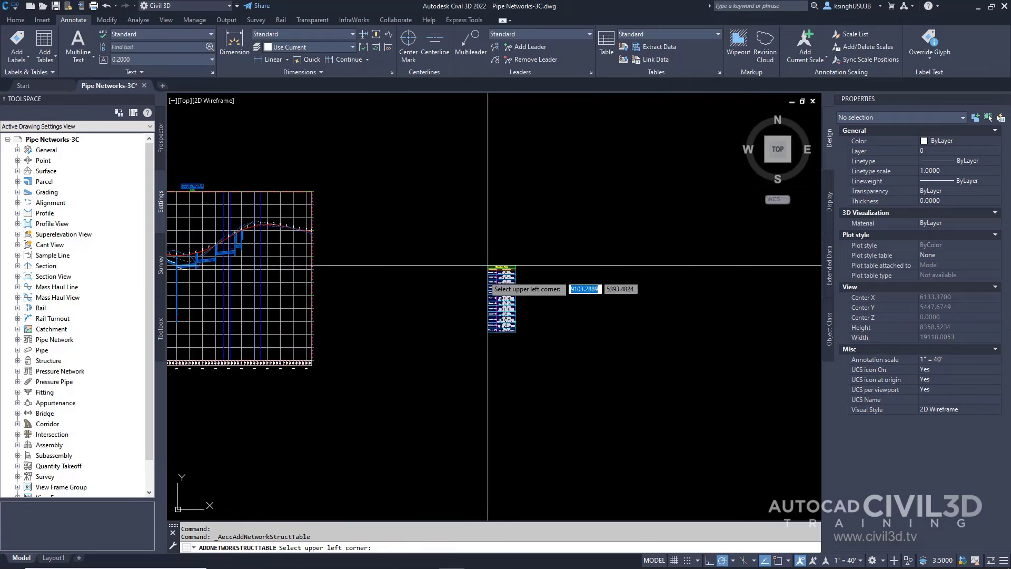
{"action": "left_click", "coordinate": [505, 244]}
Review the rows of the new structure table and open its table properties.
{"action": "scroll", "coordinate": [521, 291], "scroll_direction": "up", "scroll_amount": 8}
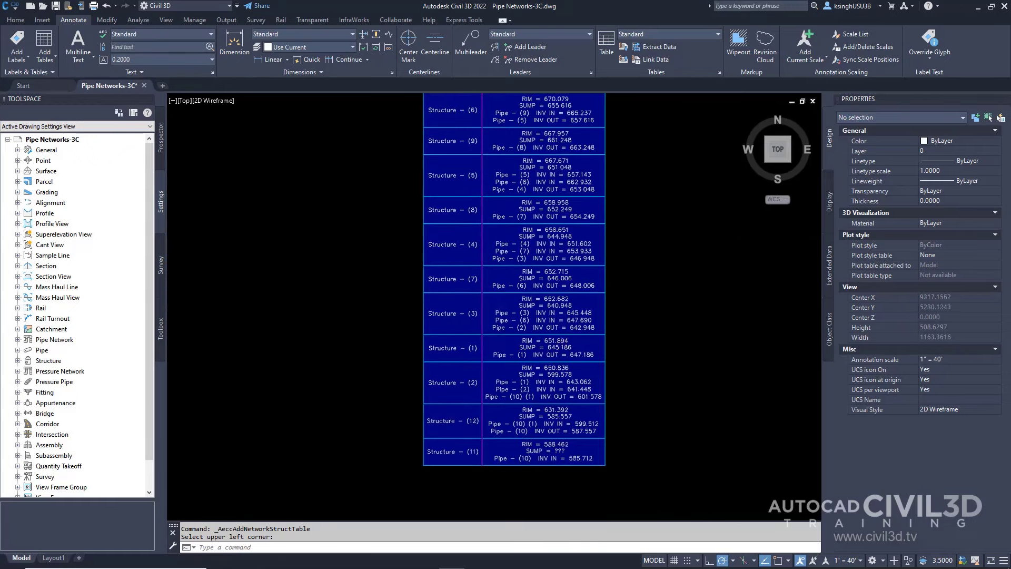
{"action": "scroll", "coordinate": [574, 306], "scroll_direction": "down", "scroll_amount": 3}
{"action": "scroll", "coordinate": [572, 316], "scroll_direction": "up", "scroll_amount": 3}
{"action": "middle_click_drag", "start_coordinate": [572, 316], "coordinate": [575, 314]}
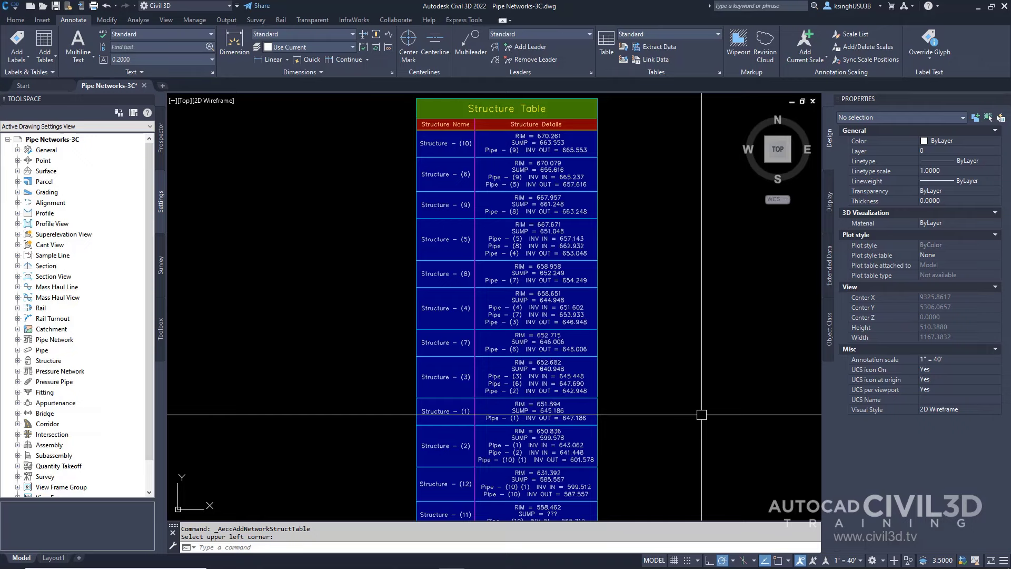
{"action": "left_click", "coordinate": [627, 300]}
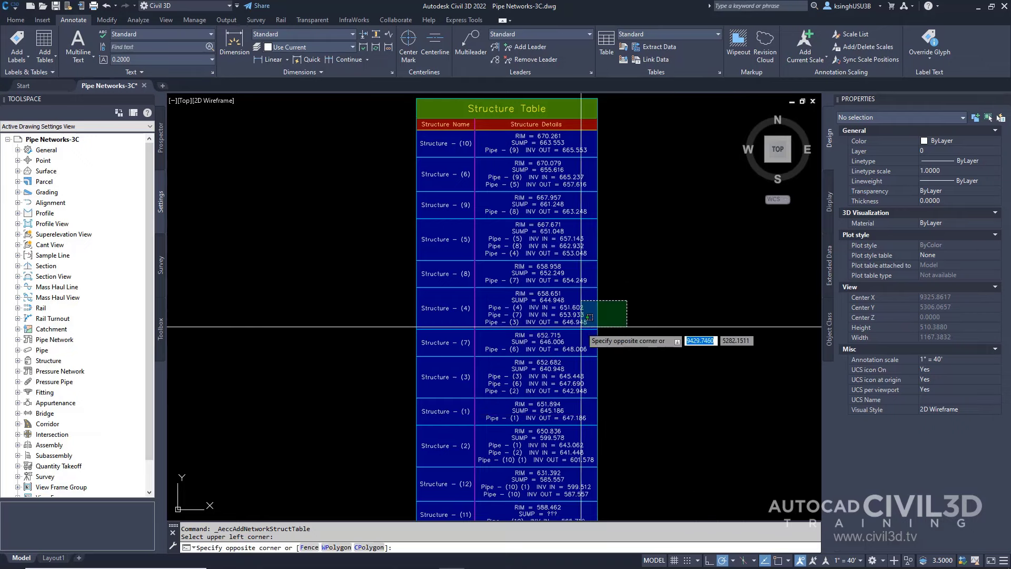
{"action": "left_click", "coordinate": [580, 324]}
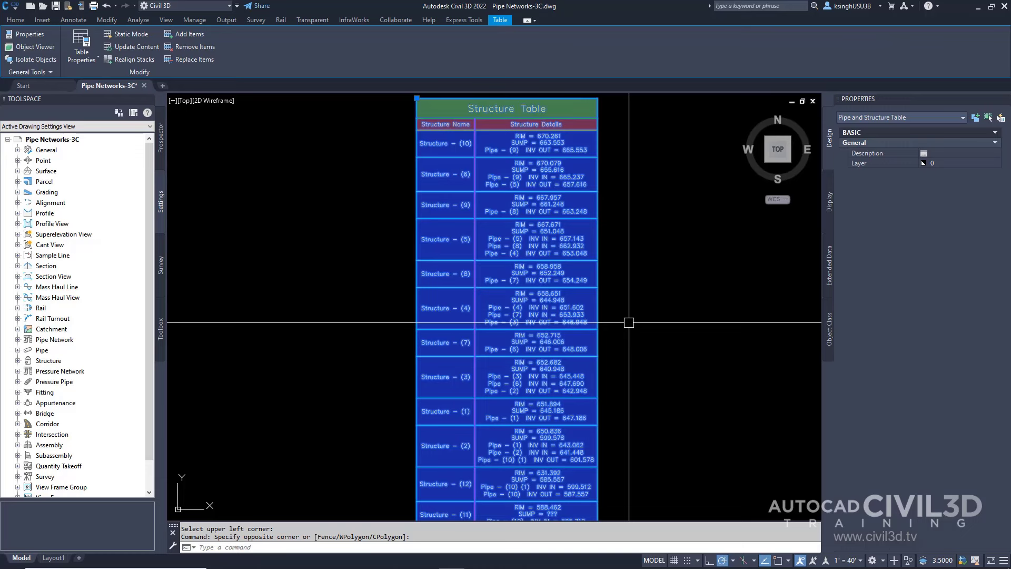
{"action": "right_click", "coordinate": [628, 322]}
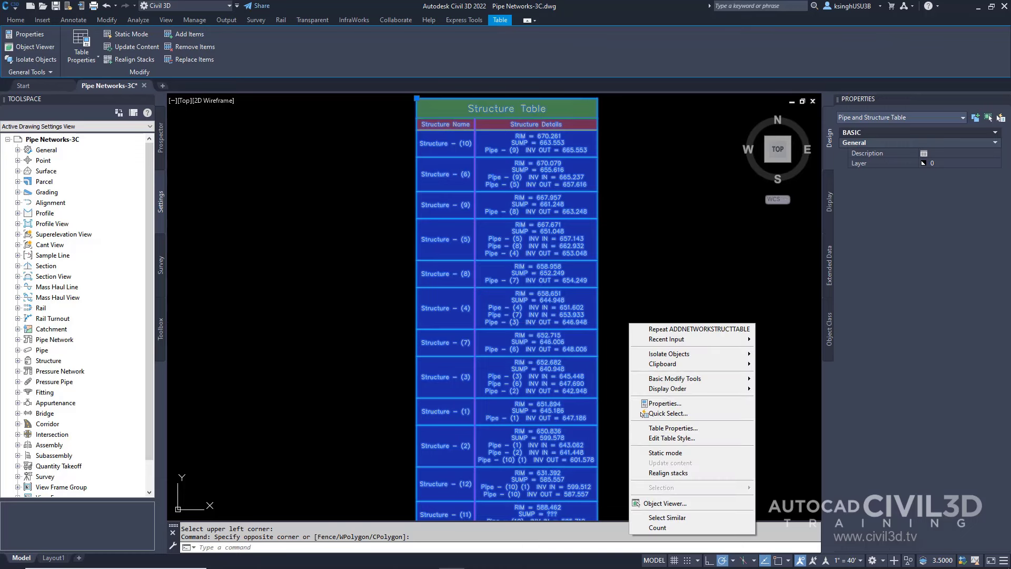
{"action": "left_click", "coordinate": [688, 428]}
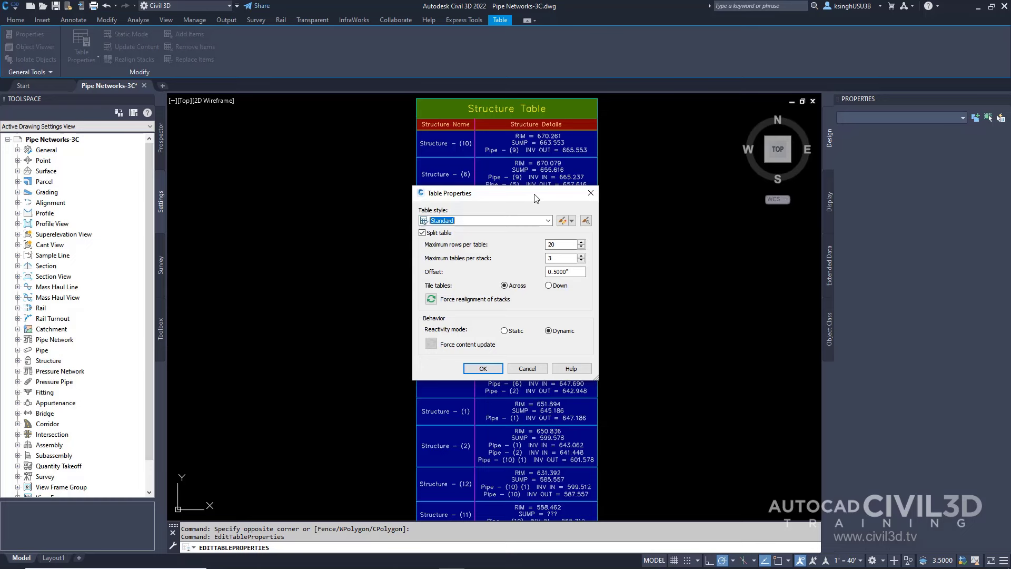
Copy the Standard table style and name the copy Structure Stations and Details.
{"action": "left_click_drag", "start_coordinate": [536, 198], "coordinate": [314, 216]}
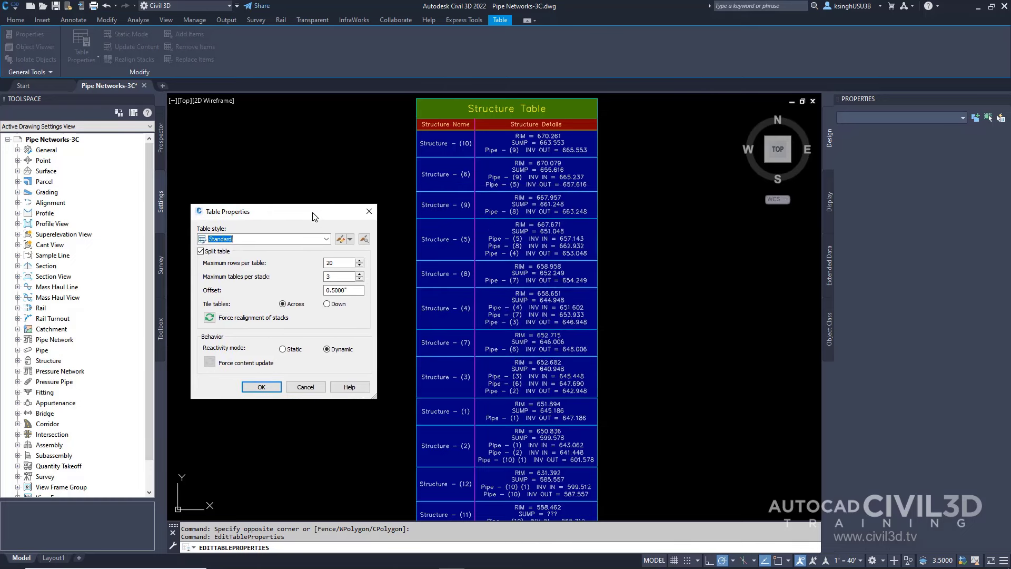
{"action": "left_click", "coordinate": [351, 240]}
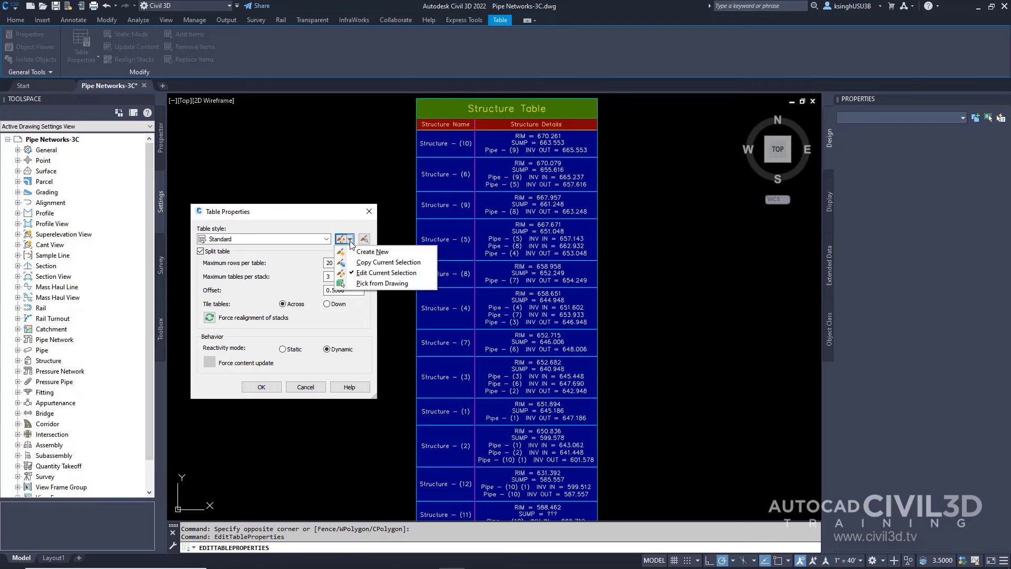
{"action": "left_click", "coordinate": [419, 265]}
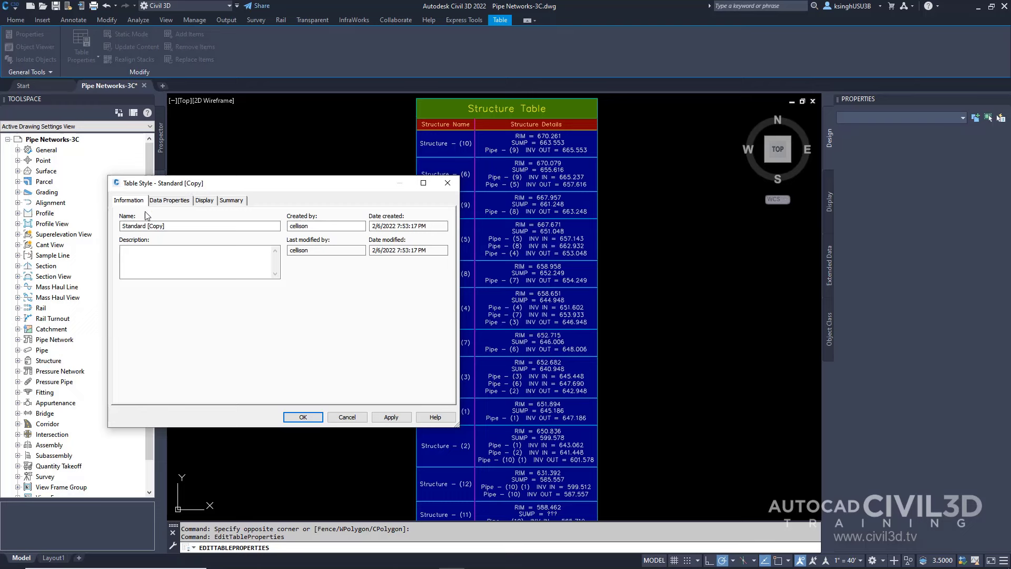
{"action": "left_click", "coordinate": [184, 227]}
{"action": "left_click_drag", "start_coordinate": [181, 228], "coordinate": [120, 227]}
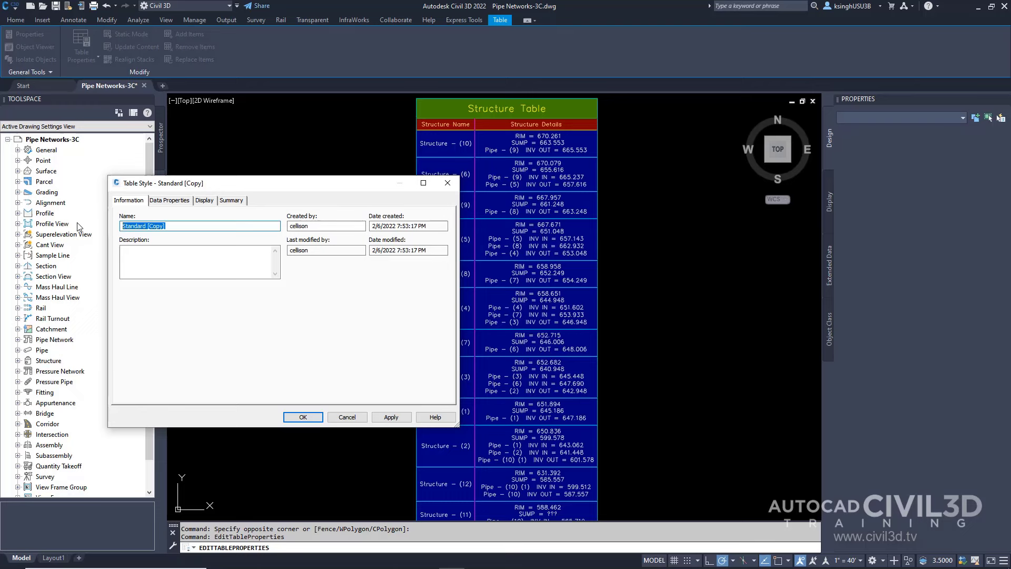
{"action": "type", "text": "Structure Stations and "}
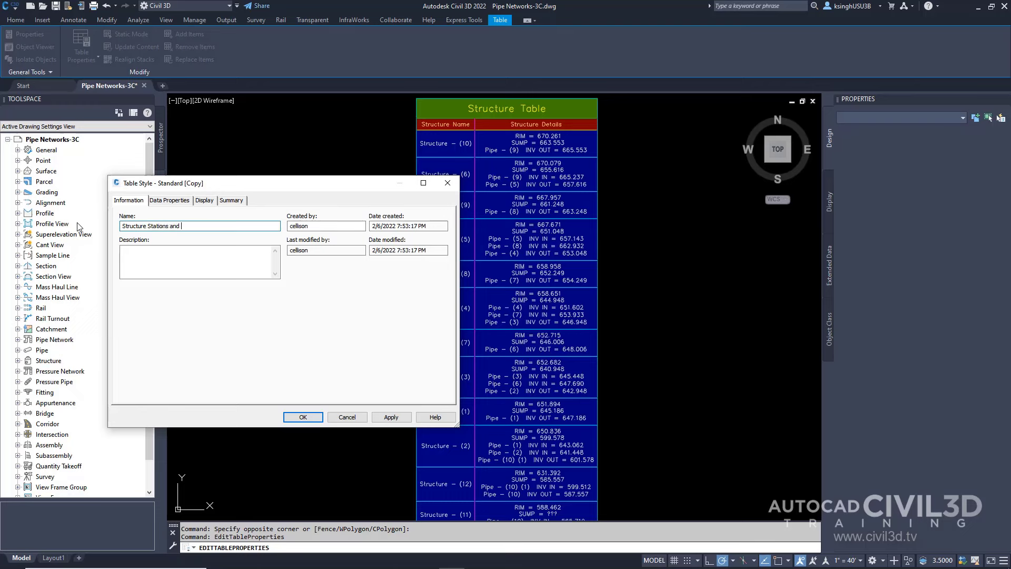
{"action": "type", "text": "Details"}
Turn on ascending data sorting by column 1 in the table style and add a new column after Structure Details.
{"action": "left_click", "coordinate": [169, 200]}
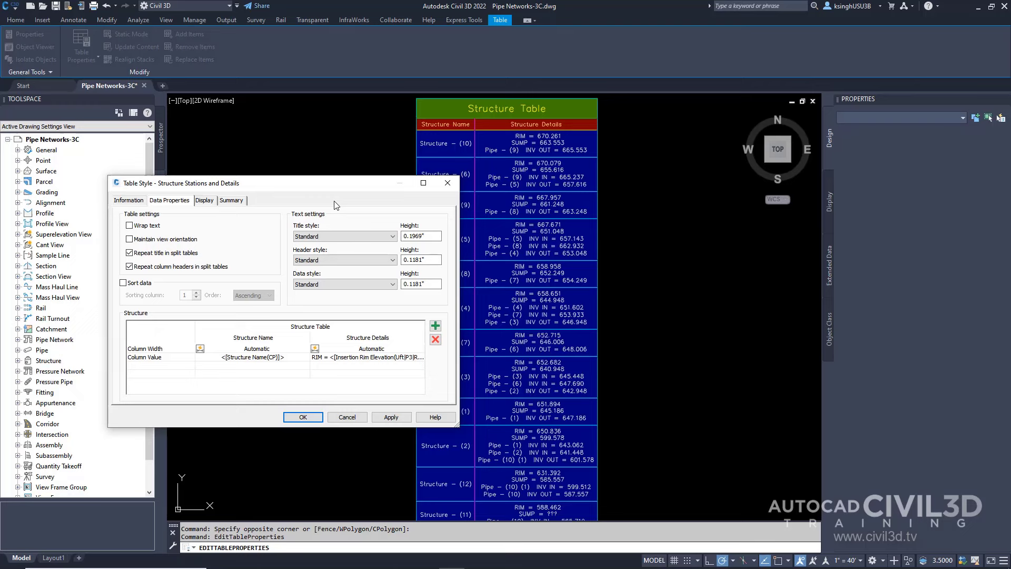
{"action": "left_click", "coordinate": [132, 285]}
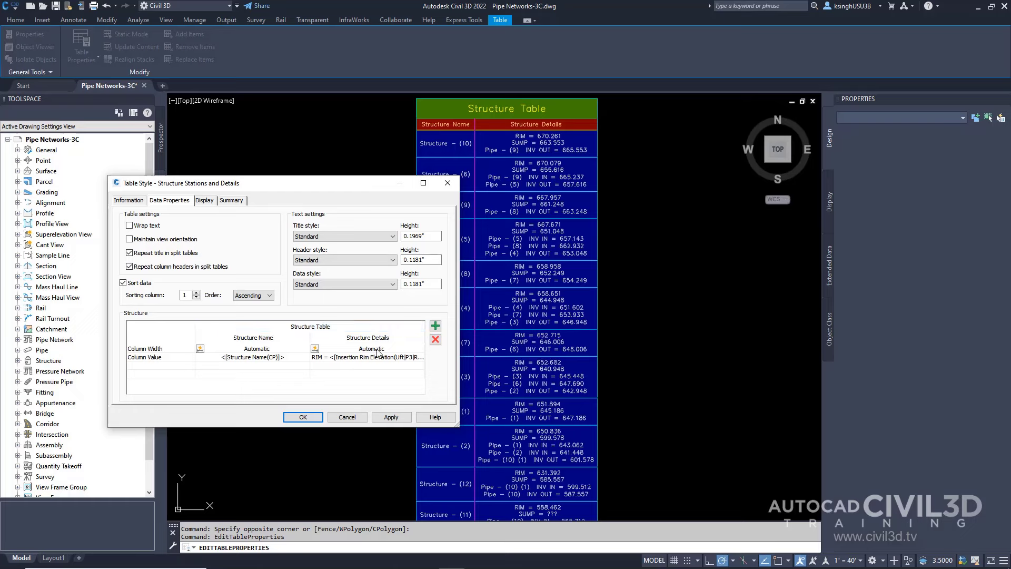
{"action": "left_click", "coordinate": [436, 327]}
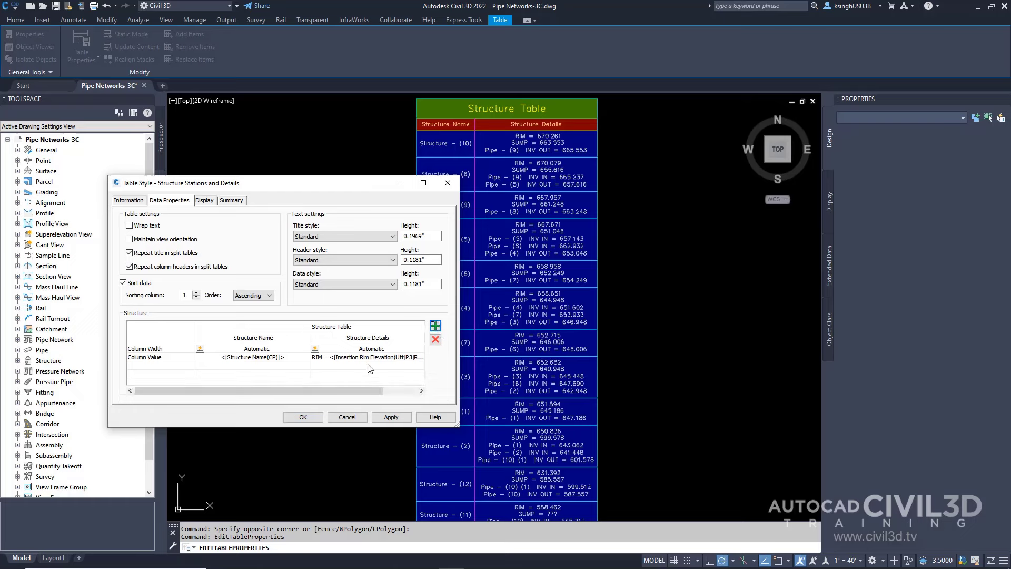
{"action": "left_click_drag", "start_coordinate": [349, 390], "coordinate": [407, 394]}
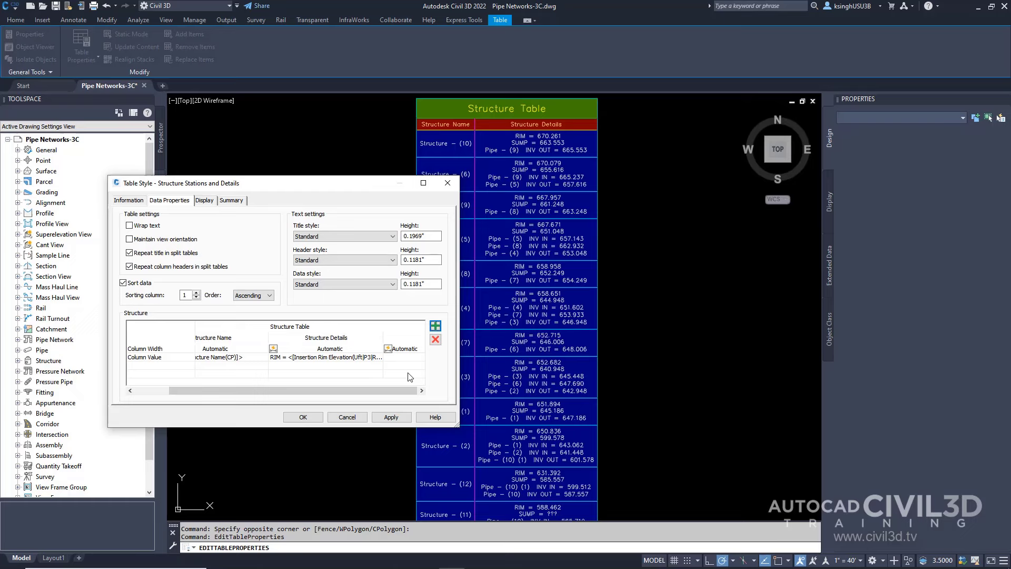
Set the new column's header text to Station.
{"action": "left_click", "coordinate": [405, 339]}
{"action": "double_click", "coordinate": [406, 338]}
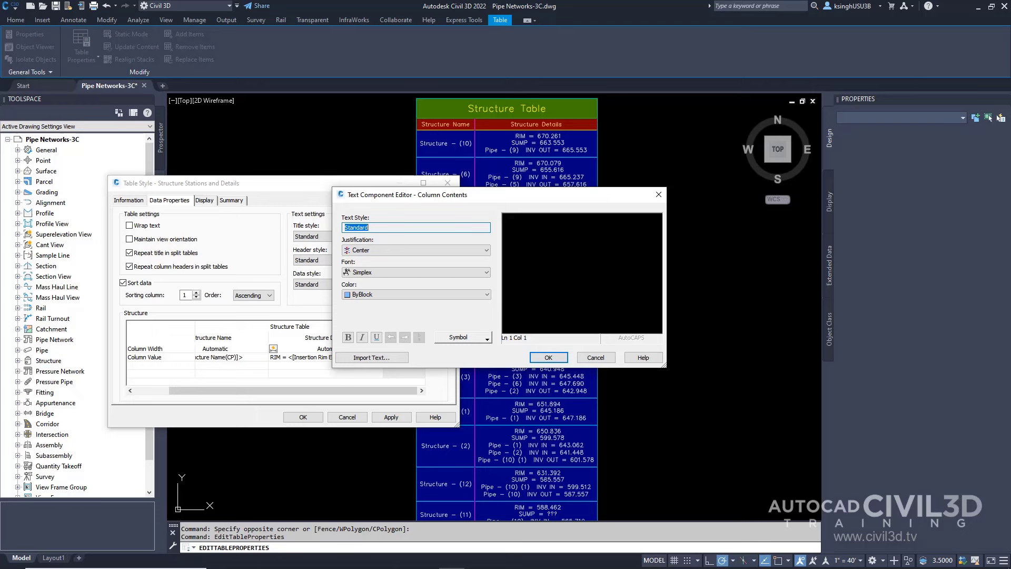
{"action": "left_click", "coordinate": [582, 218]}
{"action": "type", "text": "Status"}
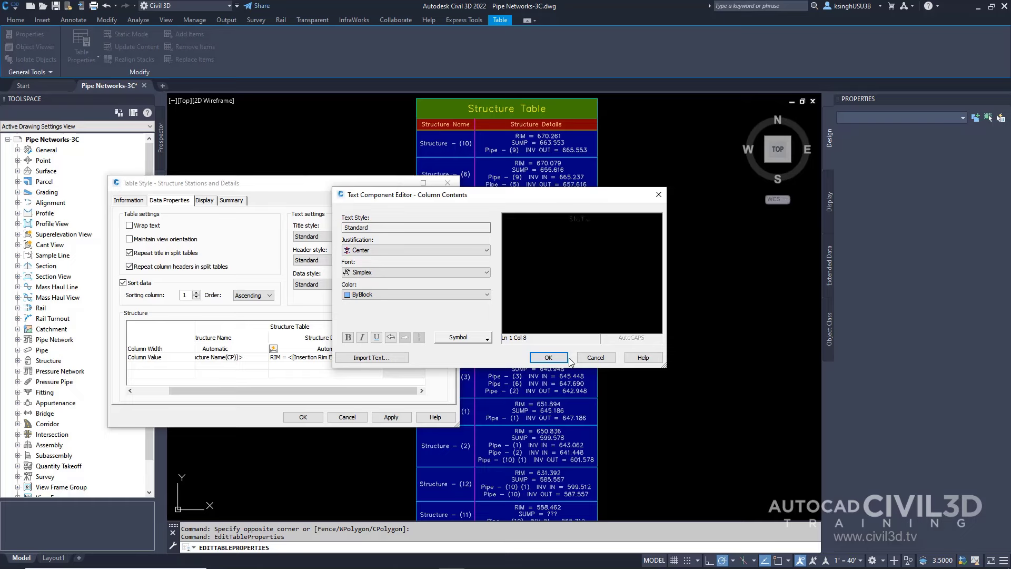
{"action": "left_click", "coordinate": [553, 359]}
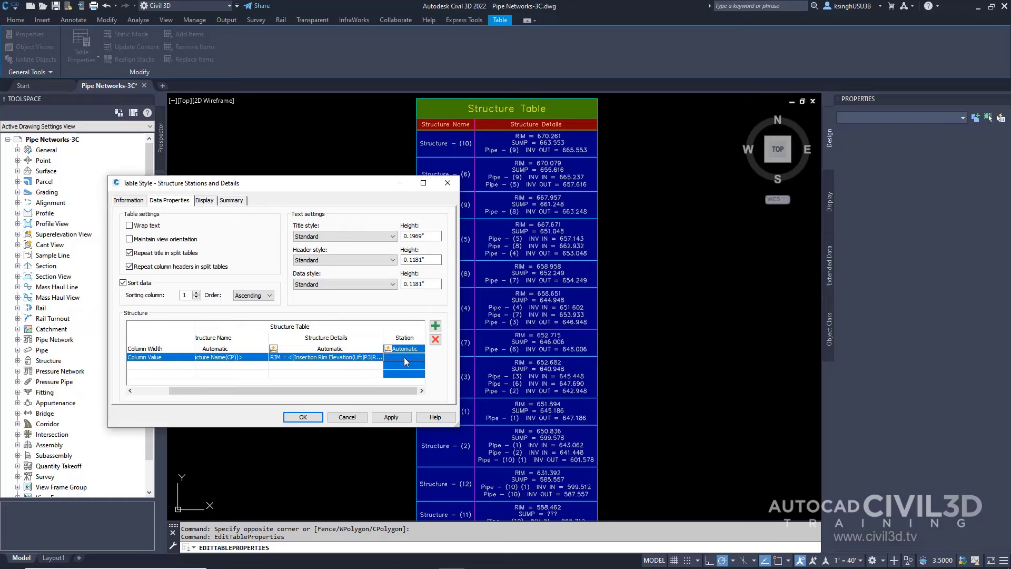
Open the Station column's value for editing and replace its default structure text with "STATION =".
{"action": "double_click", "coordinate": [404, 357]}
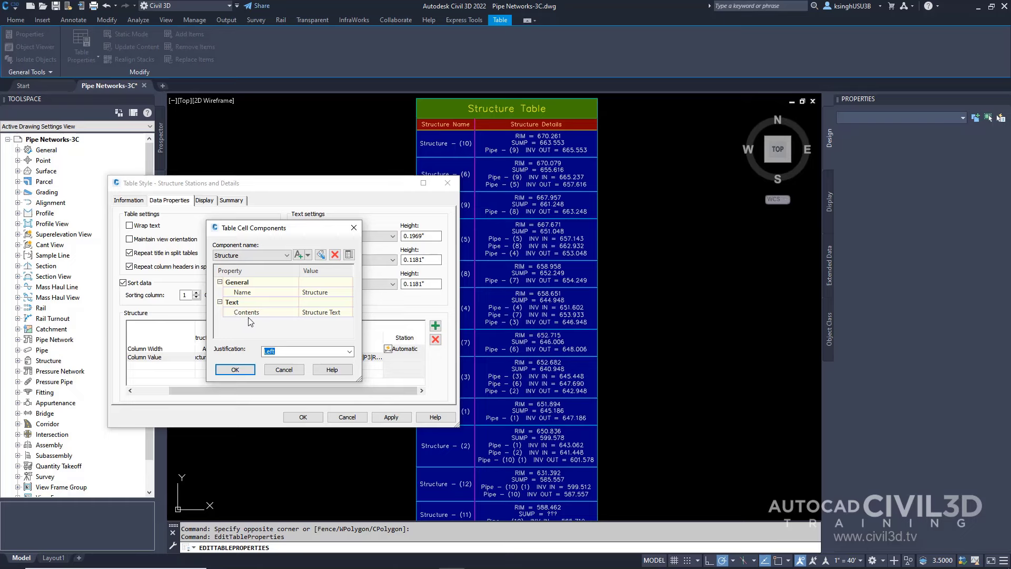
{"action": "left_click", "coordinate": [346, 314]}
{"action": "left_click", "coordinate": [348, 313]}
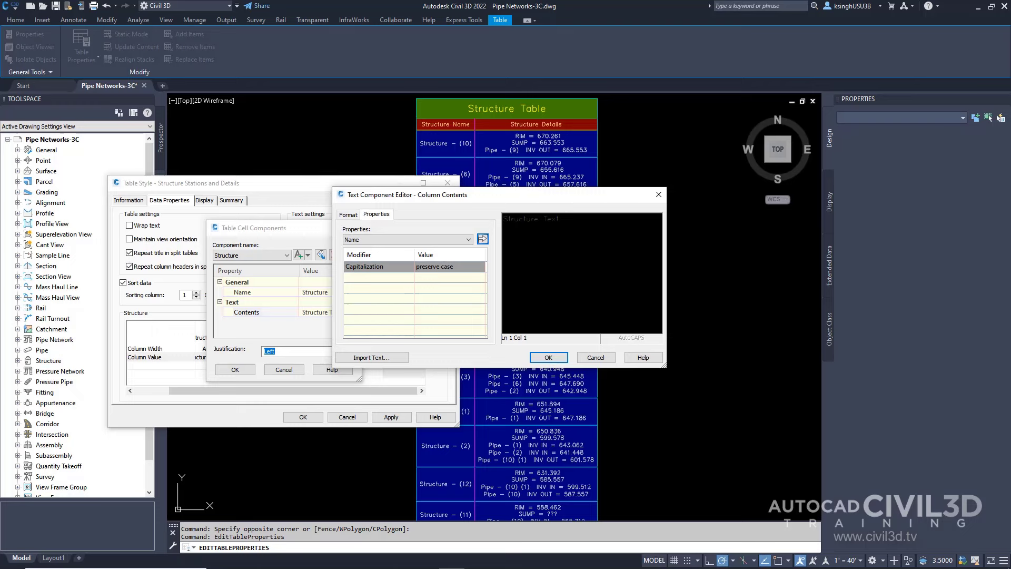
{"action": "left_click_drag", "start_coordinate": [560, 219], "coordinate": [517, 209]}
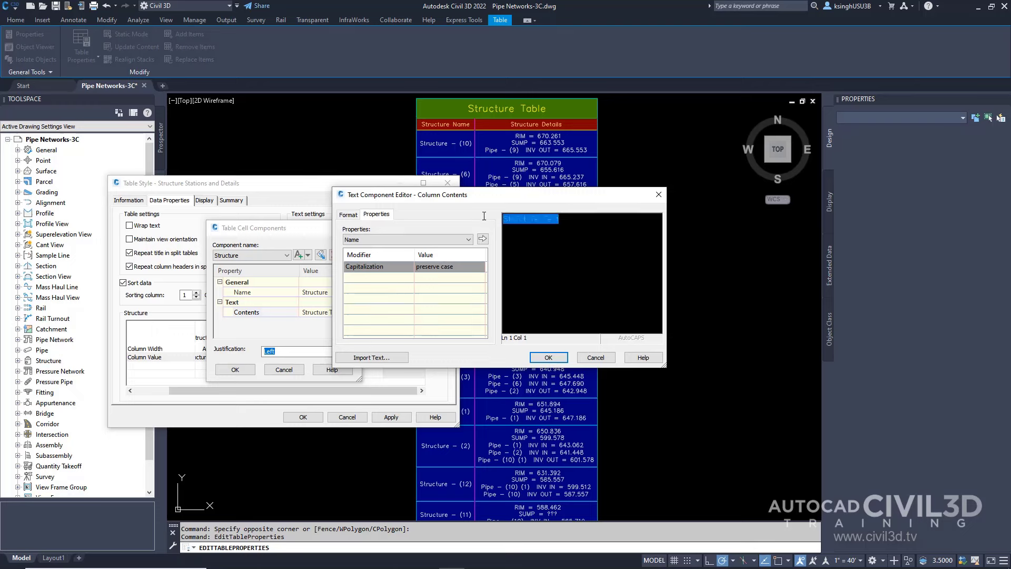
{"action": "type", "text": "S"}
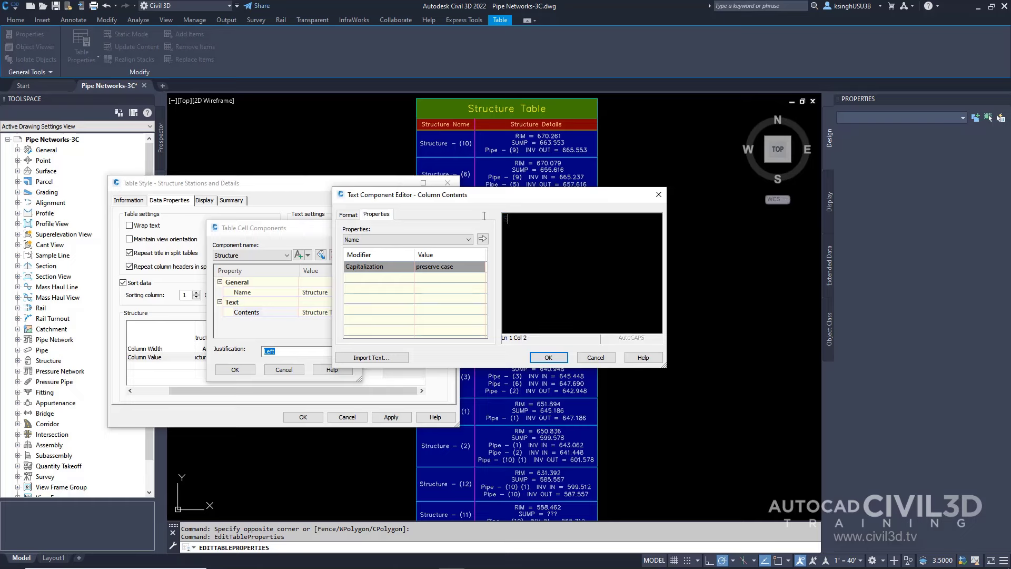
{"action": "type", "text": "TATION ="}
{"action": "left_click", "coordinate": [483, 239]}
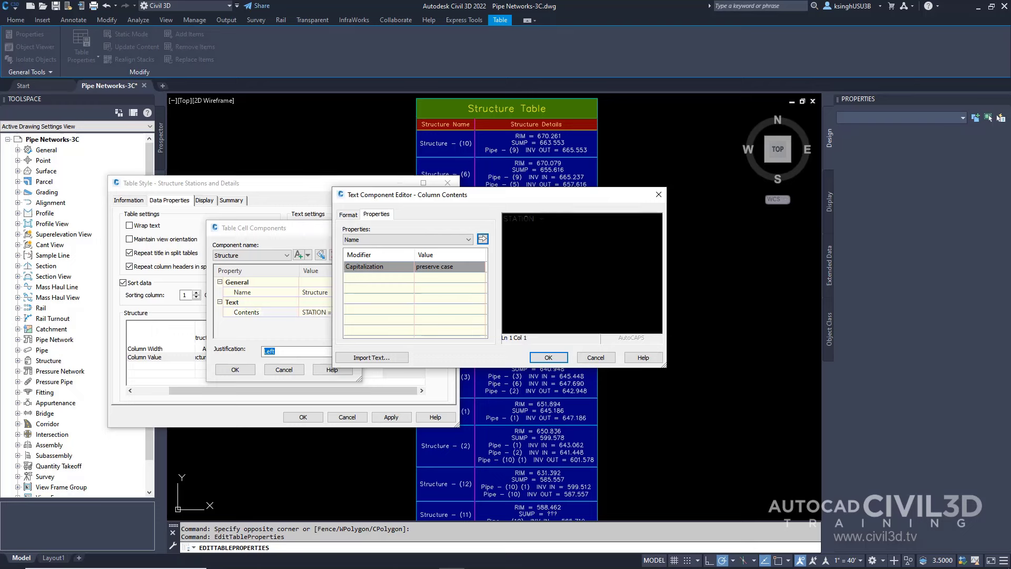
Insert the Structure Station property with precision 1 after "STATION =" and accept the column contents.
{"action": "left_click", "coordinate": [391, 238]}
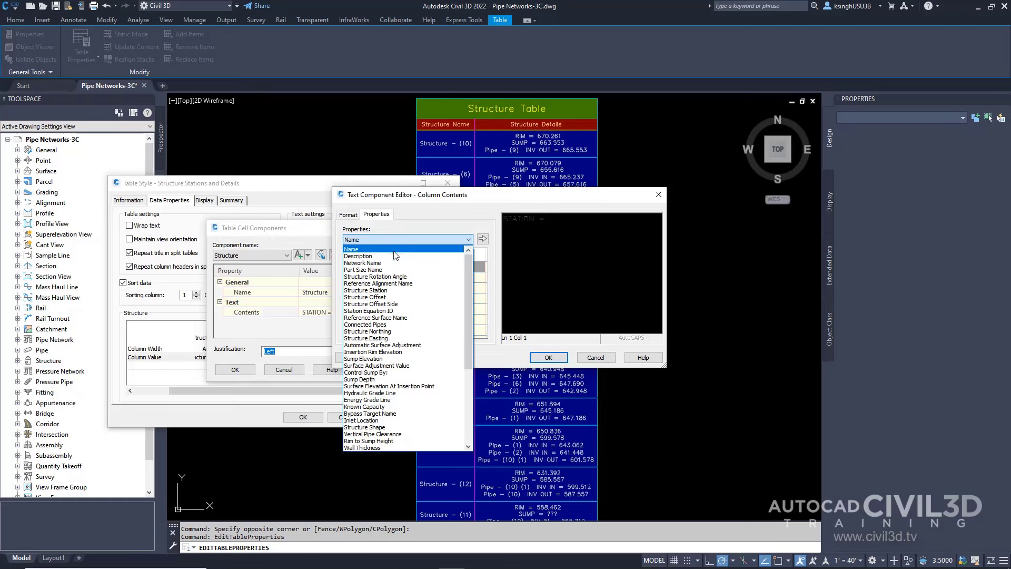
{"action": "left_click", "coordinate": [394, 291]}
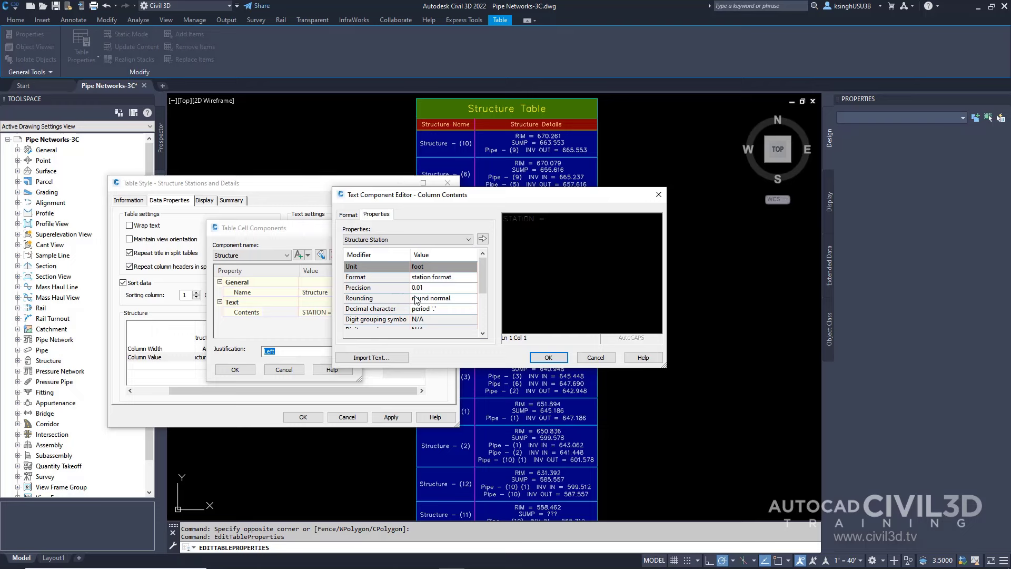
{"action": "left_click", "coordinate": [450, 289]}
{"action": "left_click", "coordinate": [449, 290]}
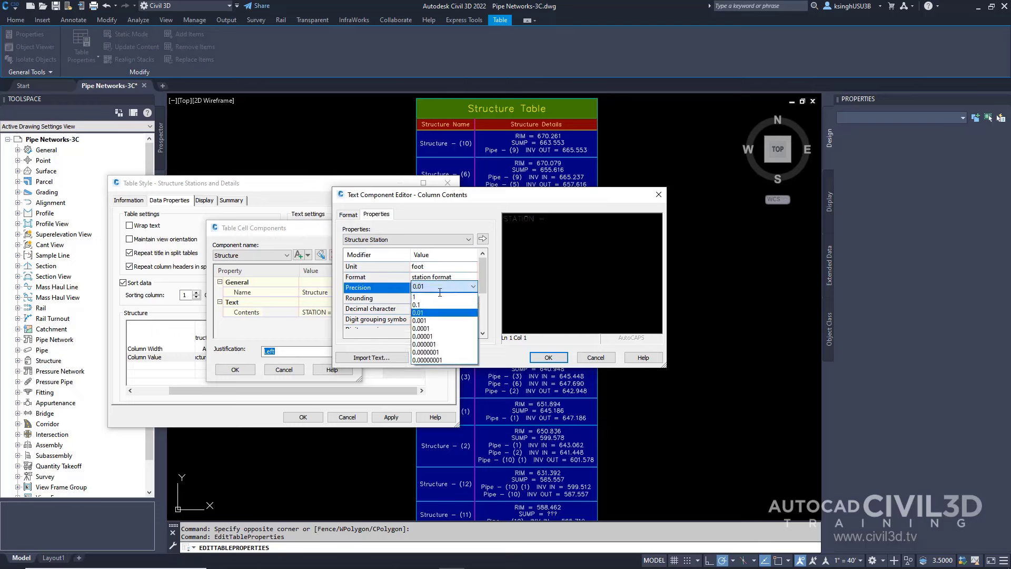
{"action": "left_click", "coordinate": [432, 297]}
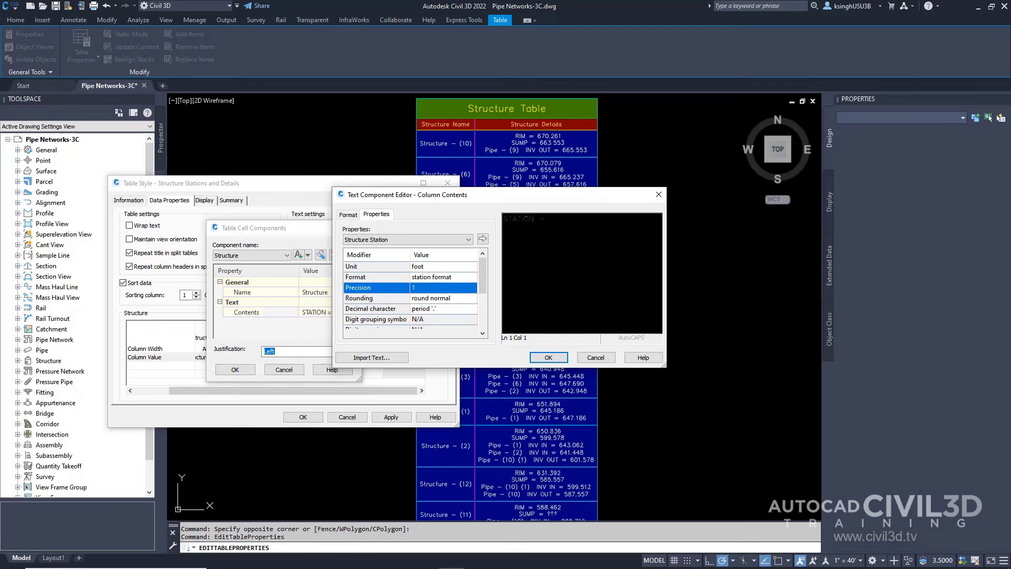
{"action": "left_click", "coordinate": [545, 219]}
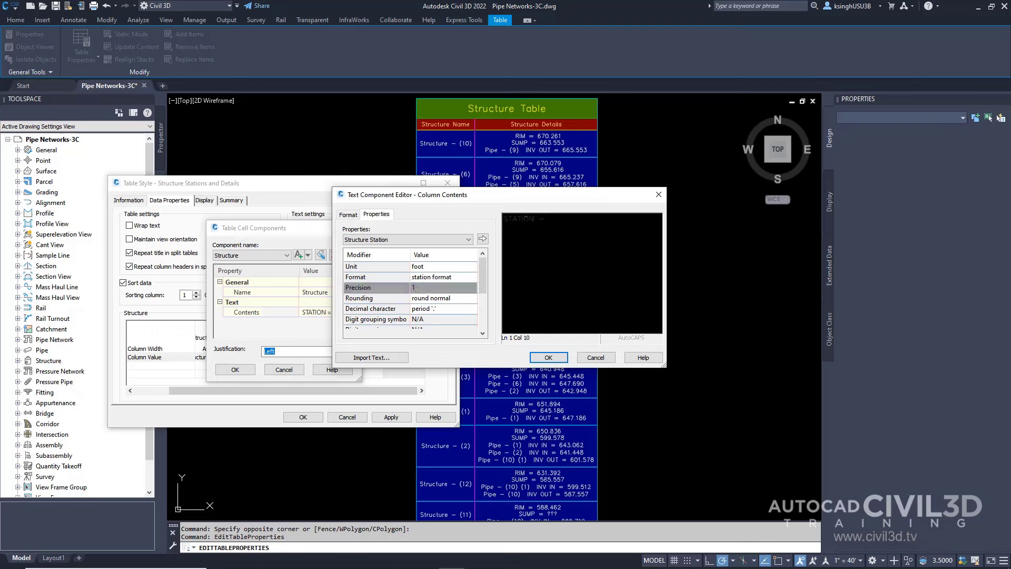
{"action": "left_click", "coordinate": [483, 240]}
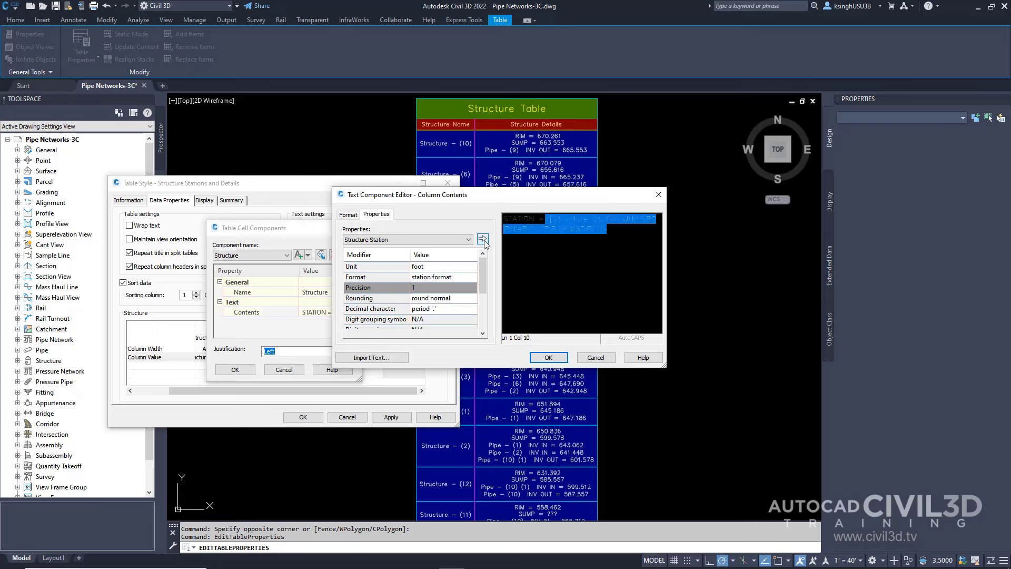
{"action": "left_click", "coordinate": [548, 357]}
{"action": "left_click", "coordinate": [248, 369]}
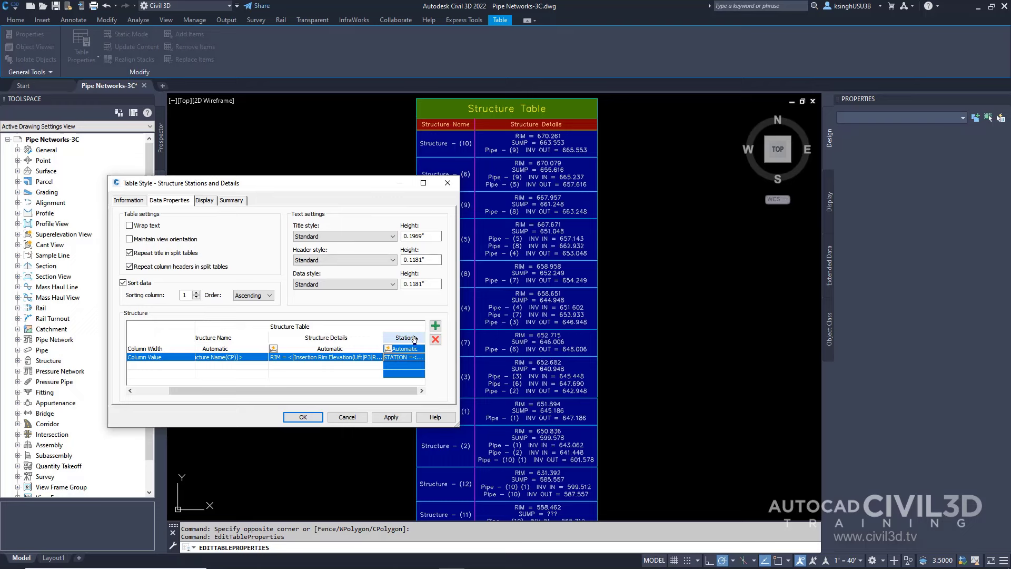
Move the Station column between Structure Name and Structure Details, and apply the edited style to the structure table.
{"action": "left_click_drag", "start_coordinate": [414, 339], "coordinate": [327, 339]}
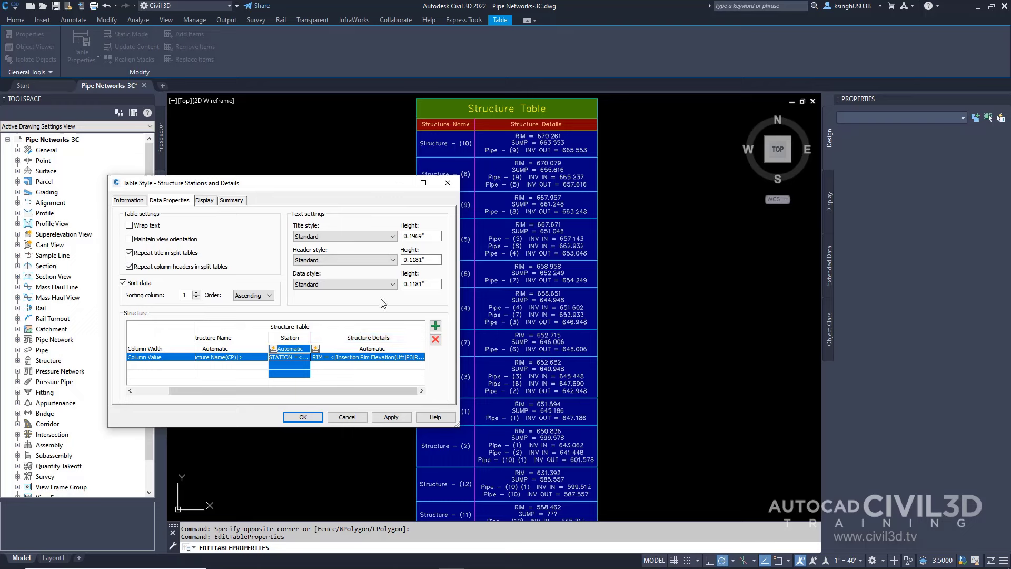
{"action": "left_click", "coordinate": [303, 417]}
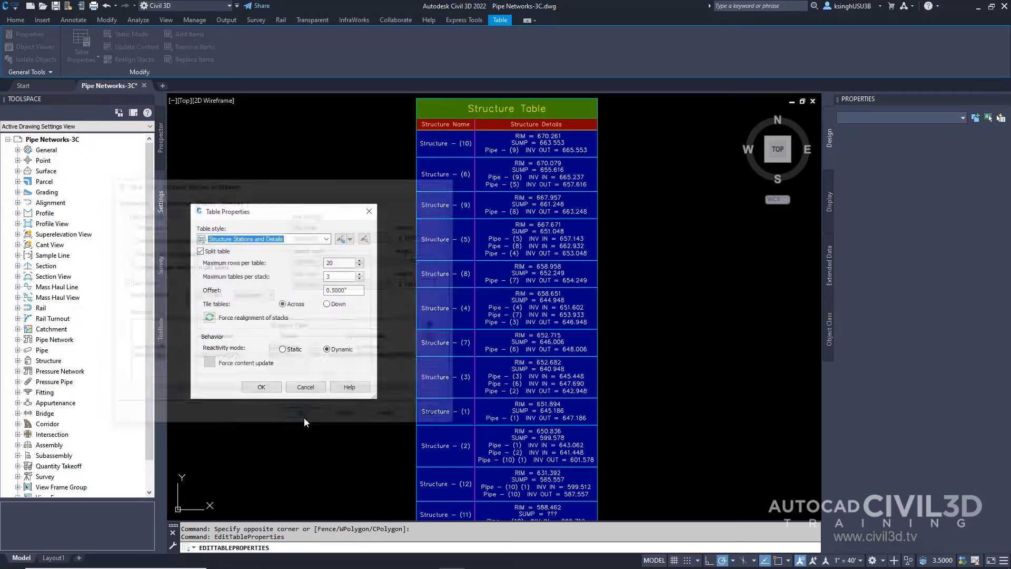
{"action": "left_click", "coordinate": [262, 387]}
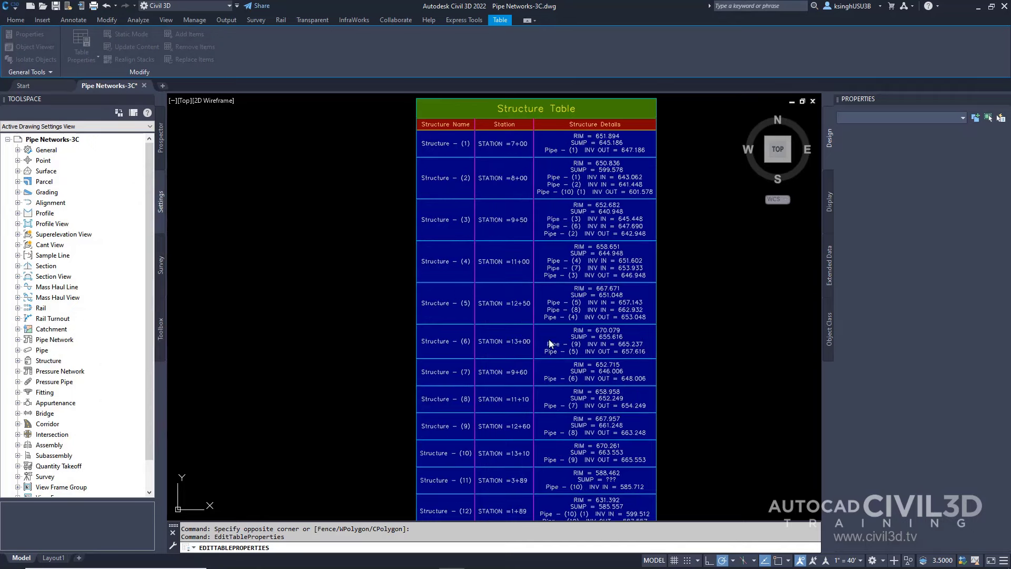